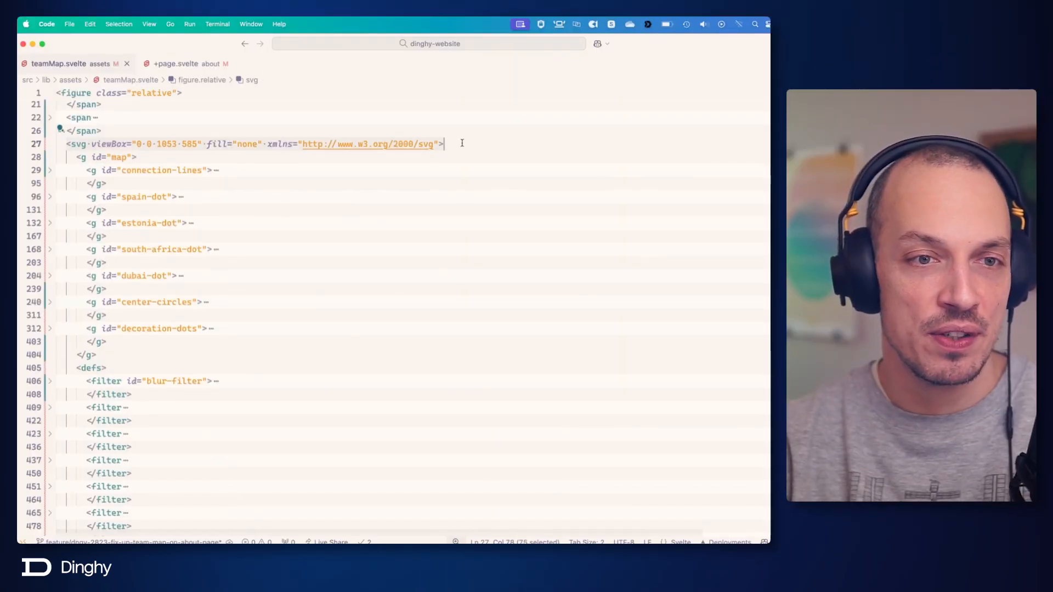
Review the label spans placed before the svg in the teamMap.svelte figure, including the complete Dubai span.
scroll(462, 143, up, 5)
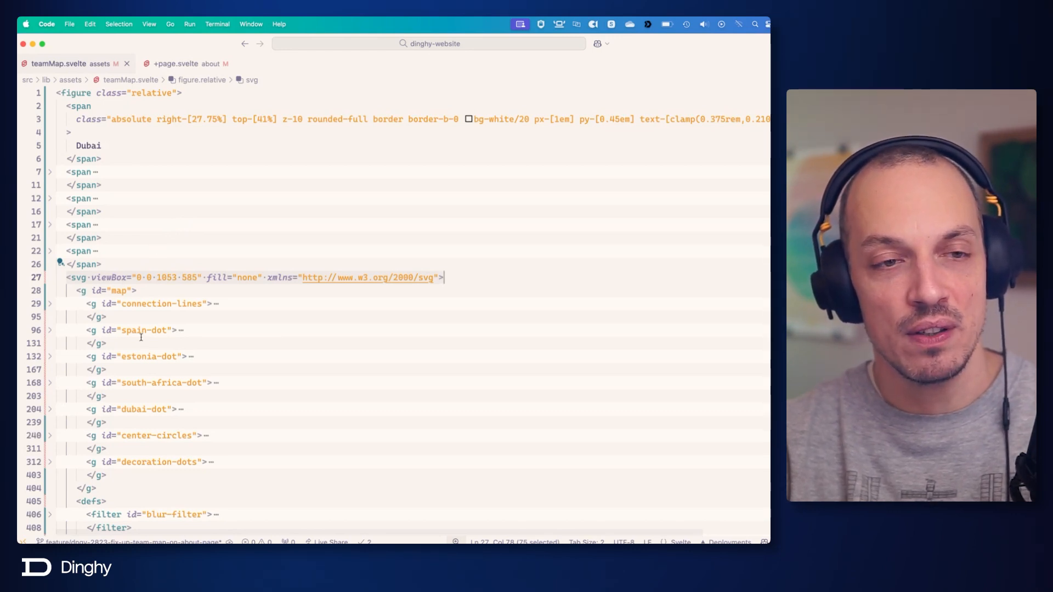
drag(56, 93, 112, 264)
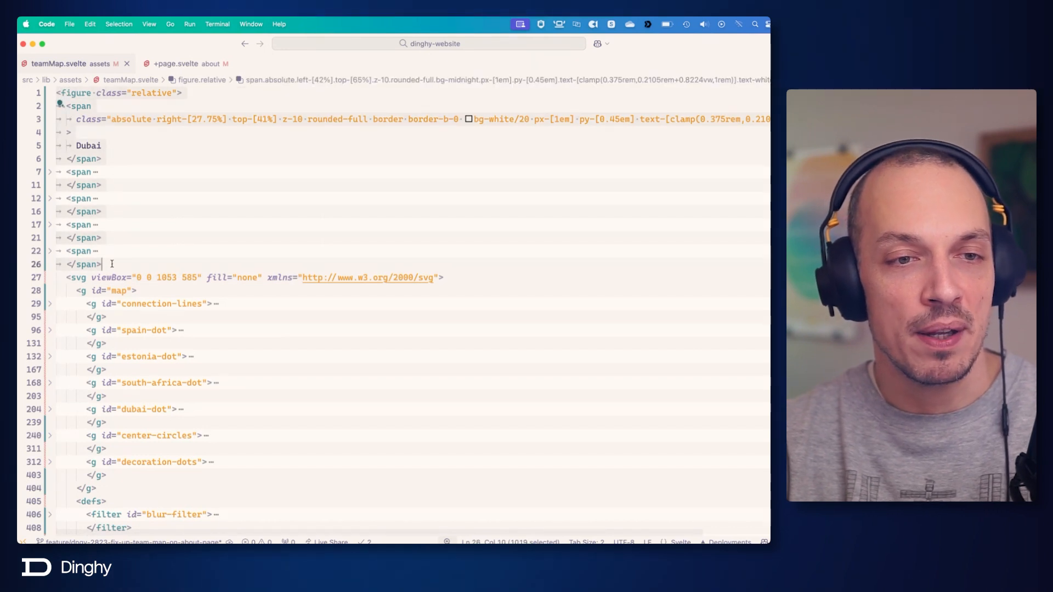
click(74, 278)
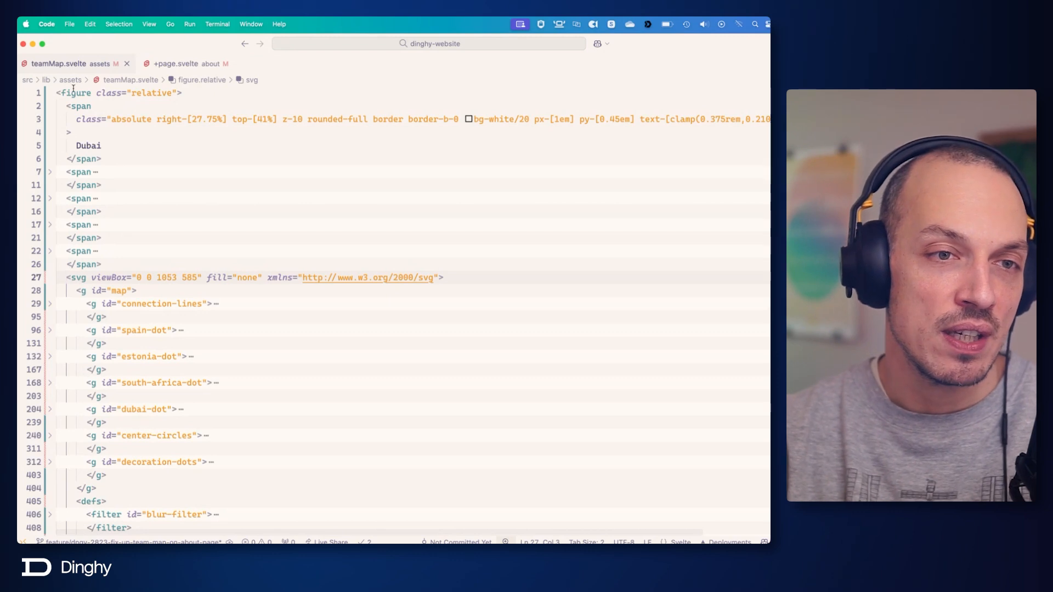
mouse_move(71, 92)
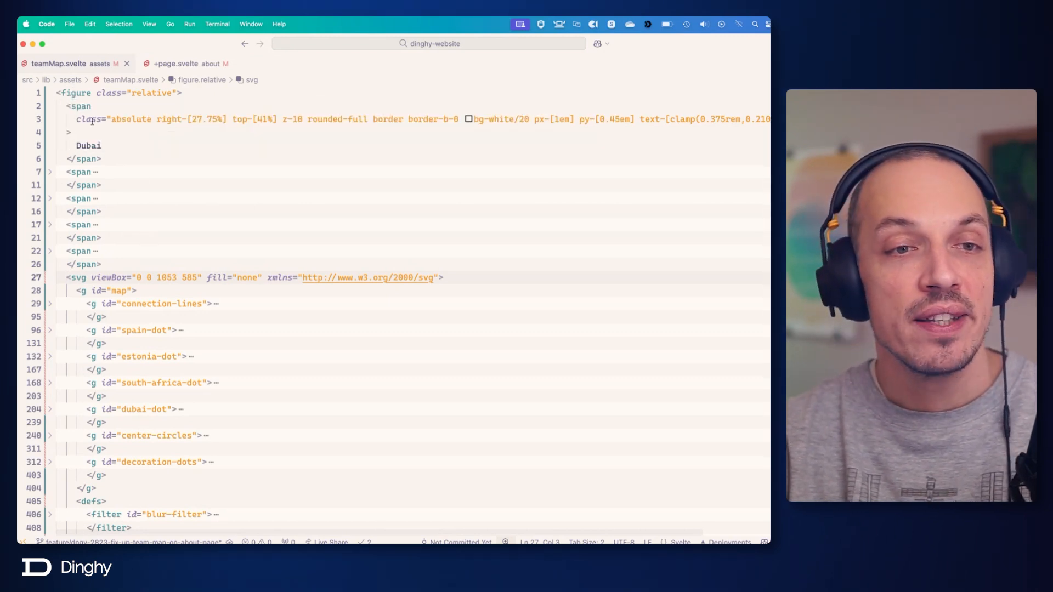
drag(67, 106, 96, 144)
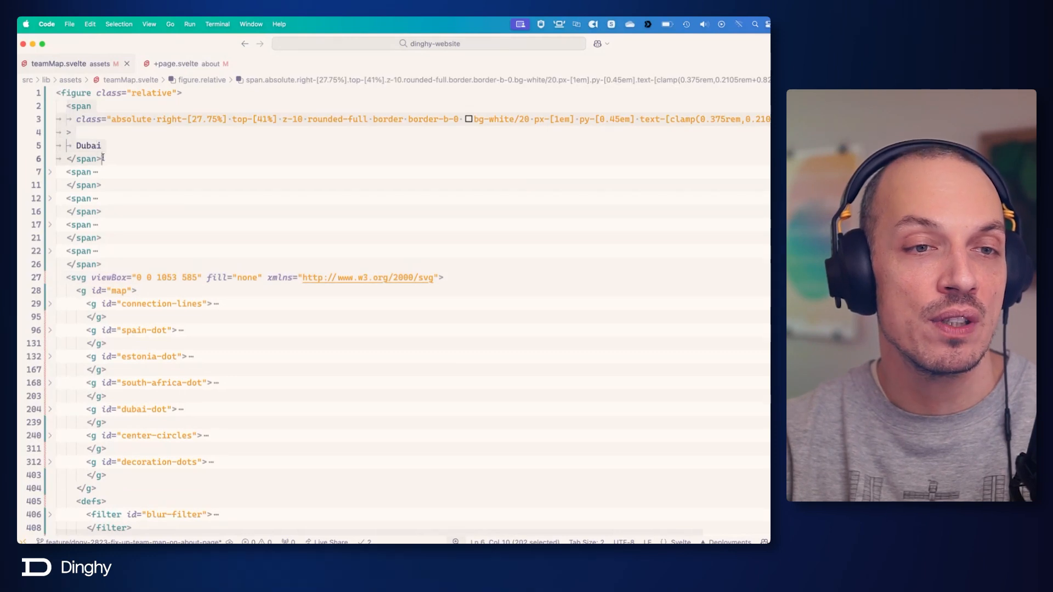
click(119, 163)
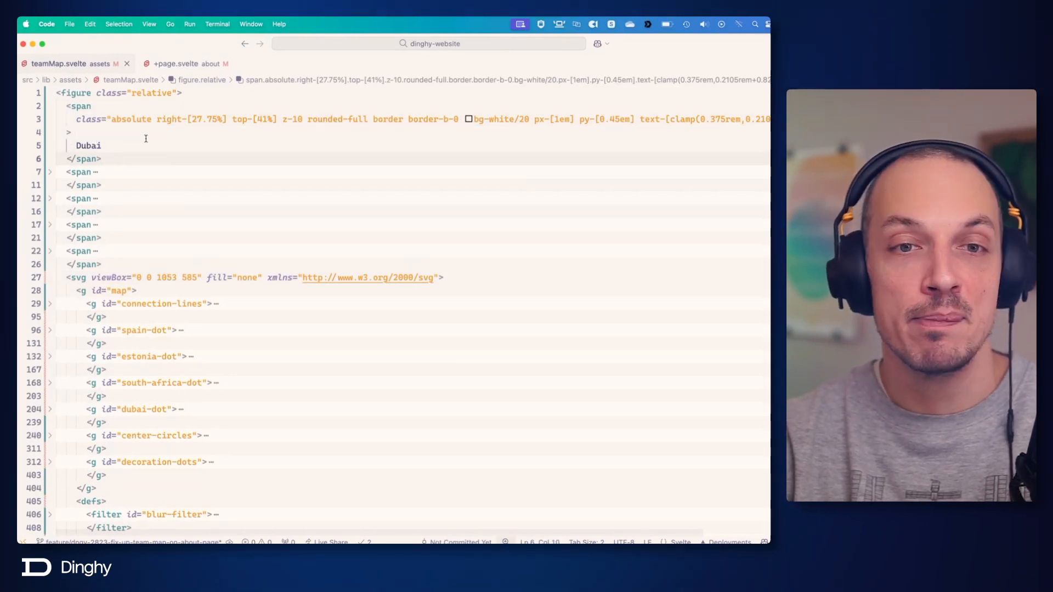
Examine the Dubai span's class list, covering its absolute position, border, background, padding and clamped text size.
drag(112, 120, 257, 112)
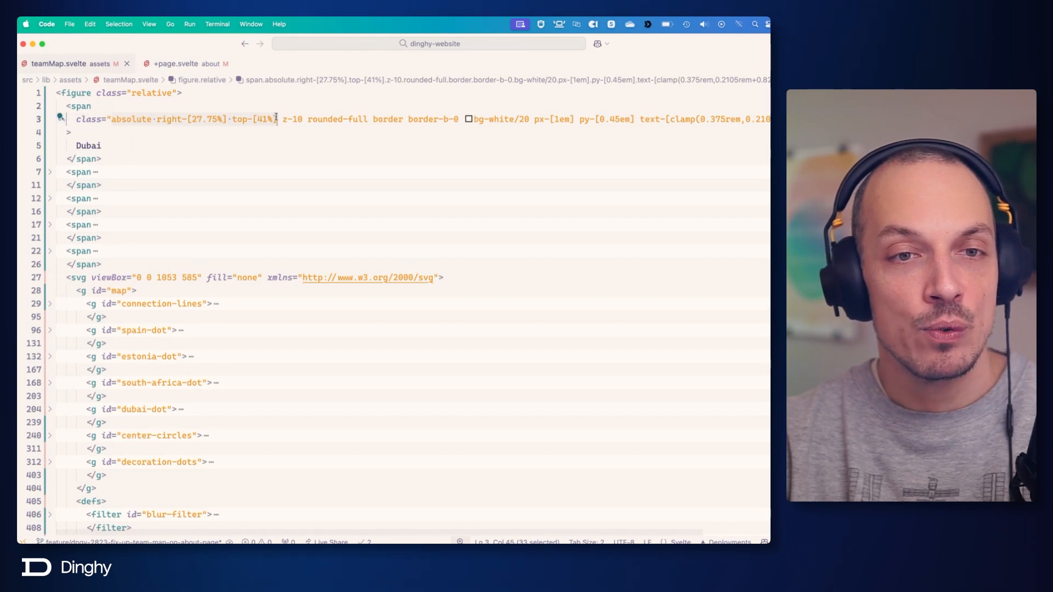
scroll(404, 114, right, 5)
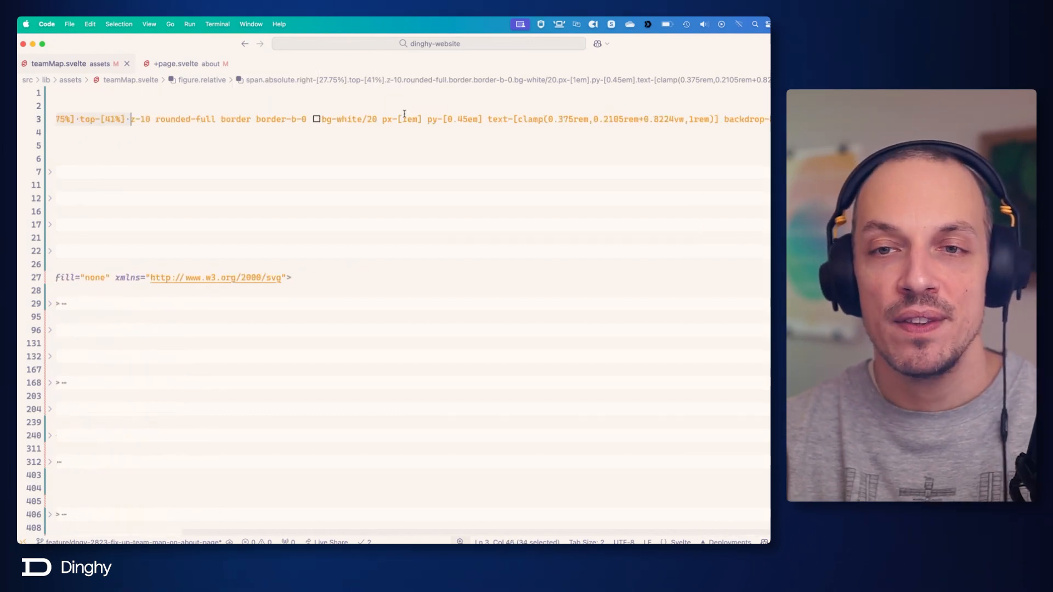
click(722, 119)
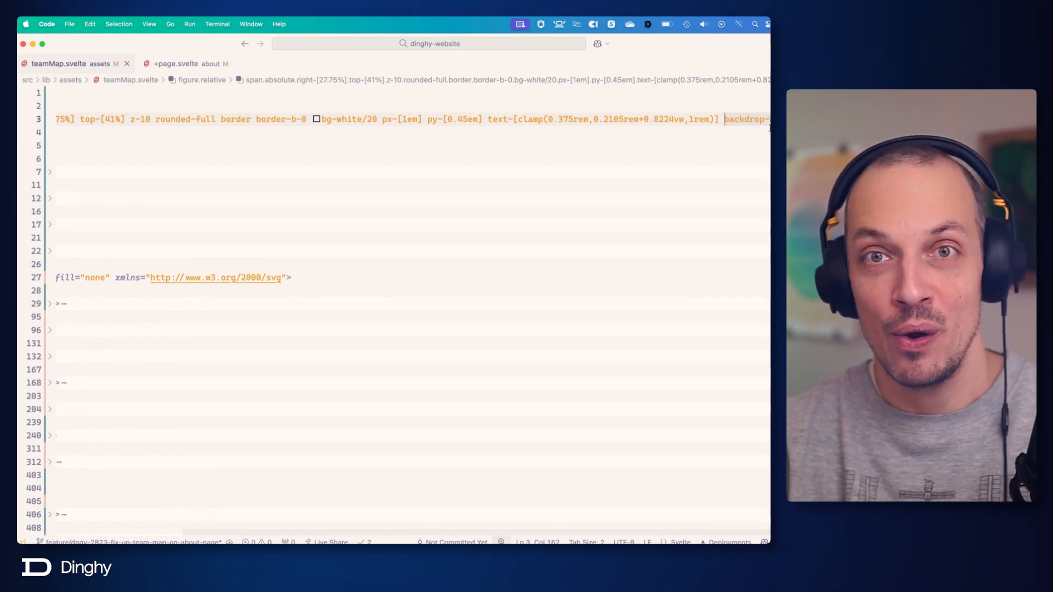
scroll(690, 126, left, 5)
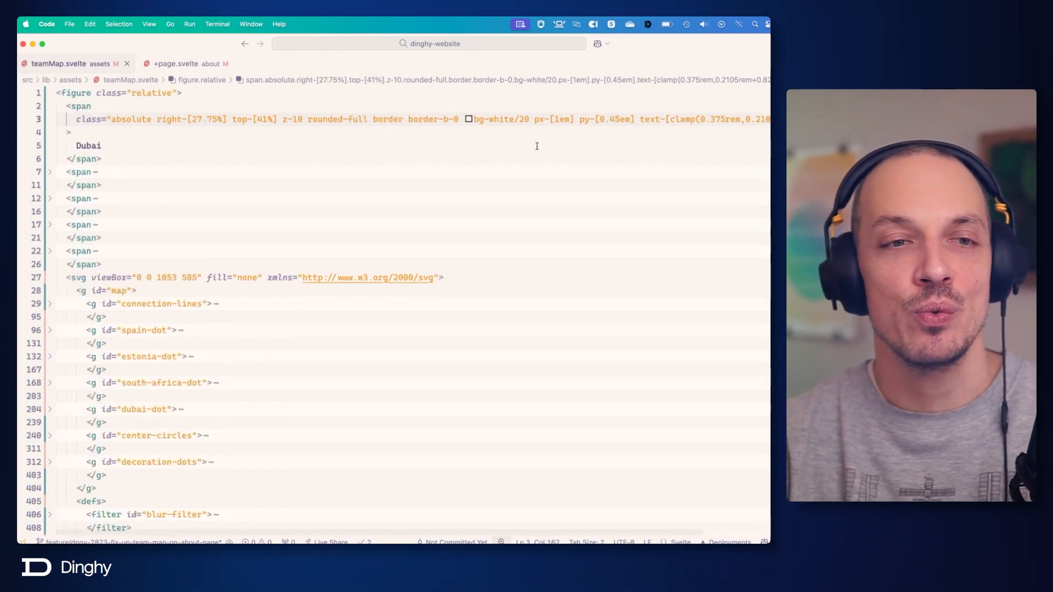
drag(303, 119, 568, 121)
mouse_move(553, 121)
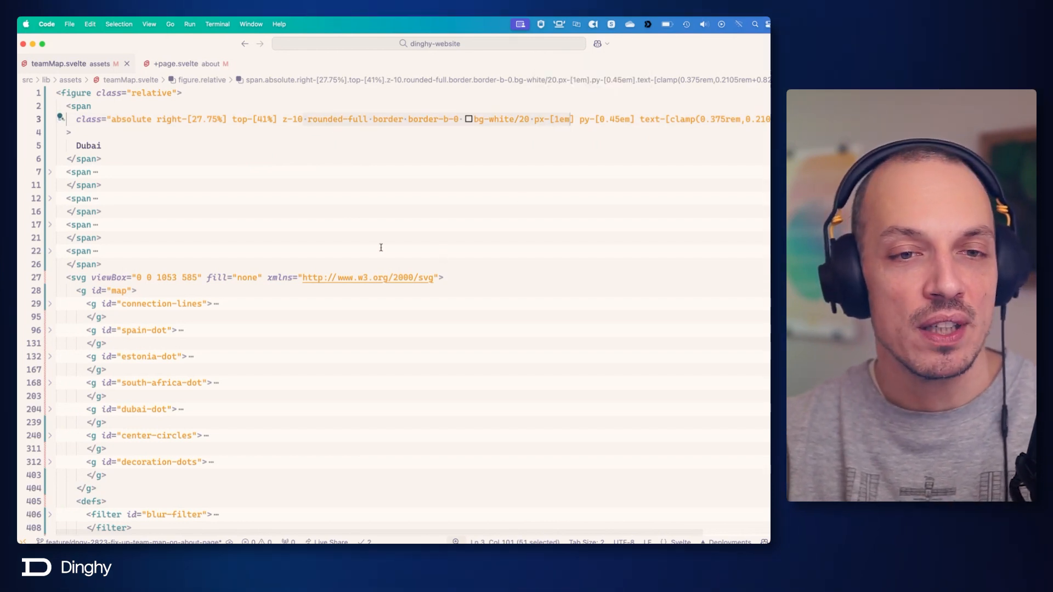
Switch to Chrome to view the rendered map on the about page, and switch to its design in Figma.
key(cmd+Tab)
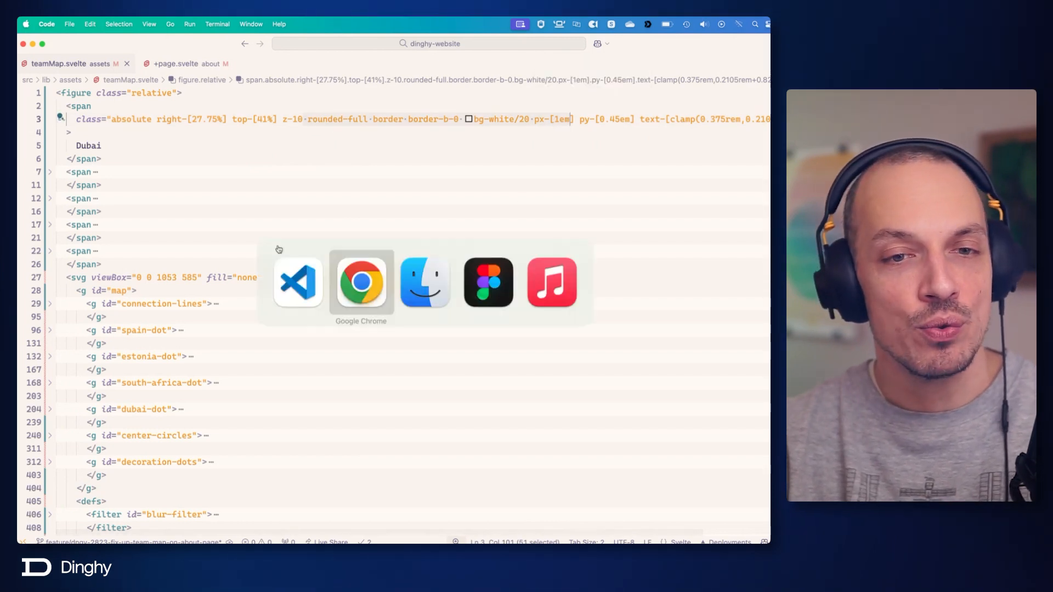
click(352, 281)
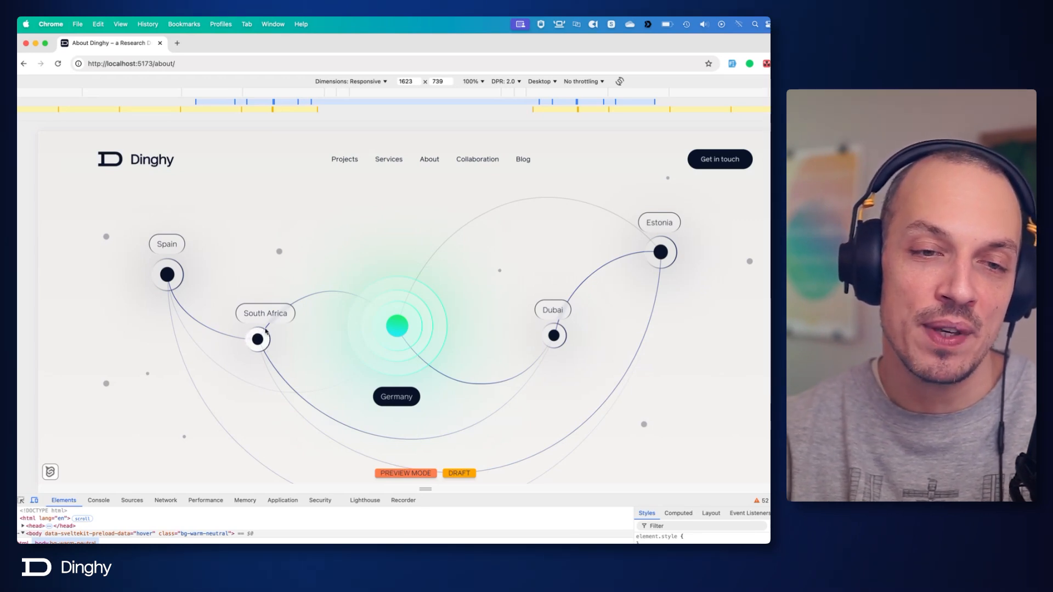
click(531, 527)
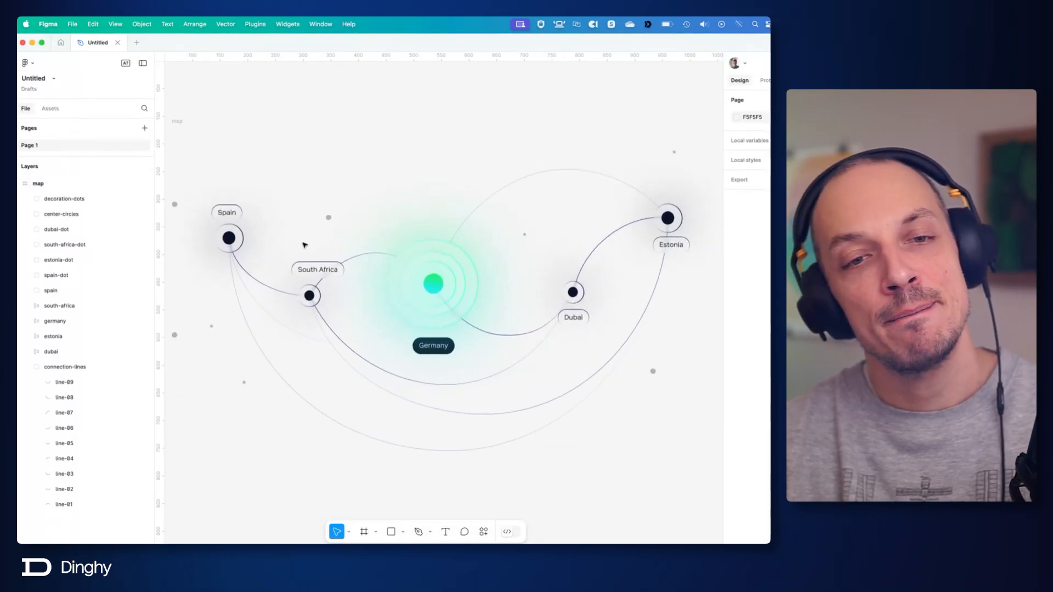
Inspect the South Africa label's linear gradient stroke in the map design, including its 100% stop.
scroll(305, 245, up, 5)
click(288, 285)
click(289, 285)
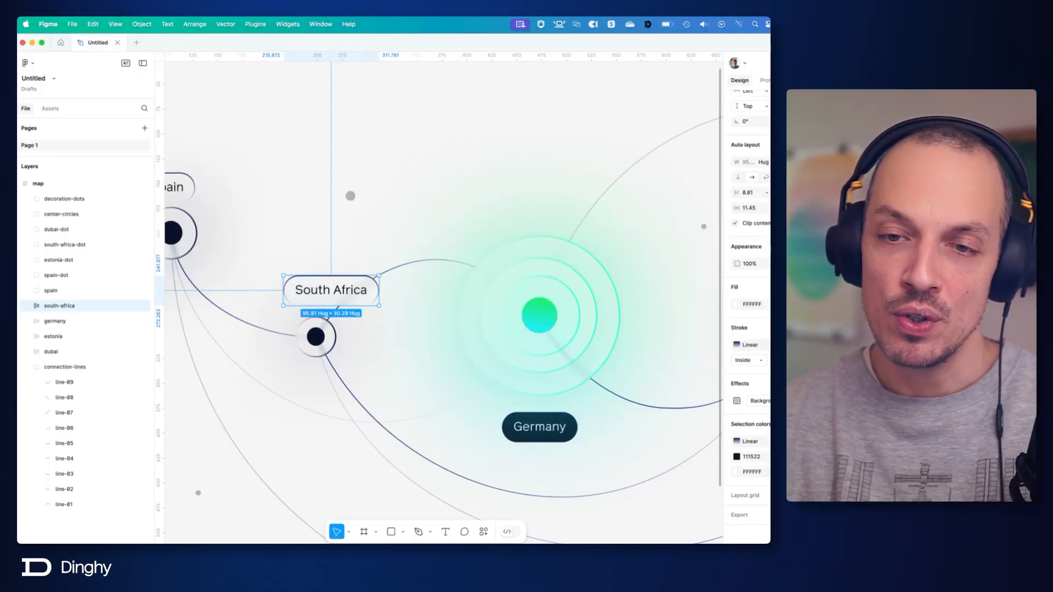
click(737, 344)
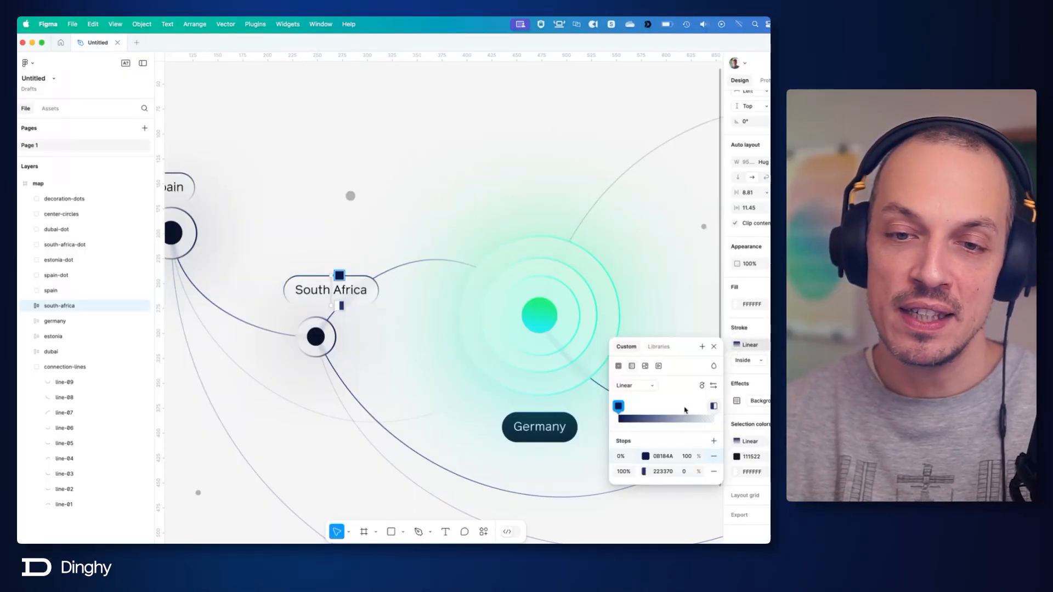
mouse_move(713, 409)
mouse_down()
mouse_move(644, 414)
mouse_move(713, 419)
mouse_up()
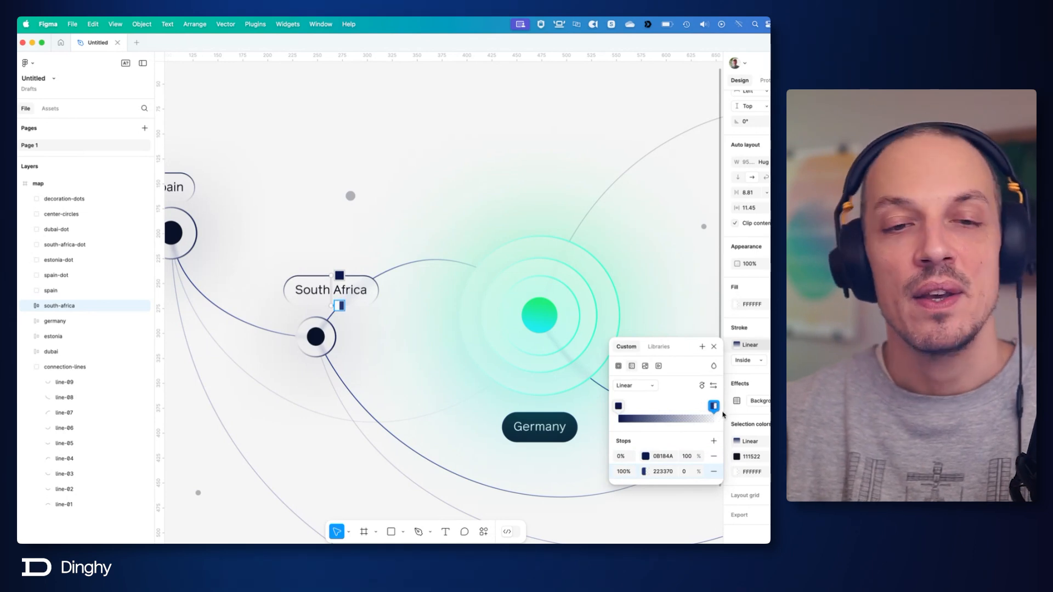
key(Escape)
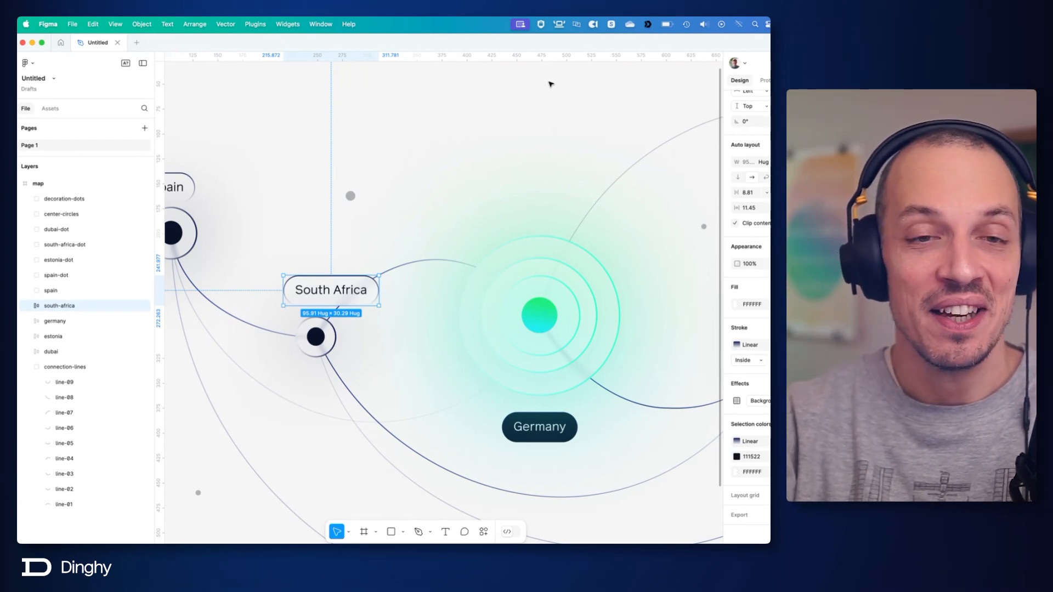
Switch to Chrome, enlarge the developer tools and inspect the South Africa label element on the about page.
key(super+Tab)
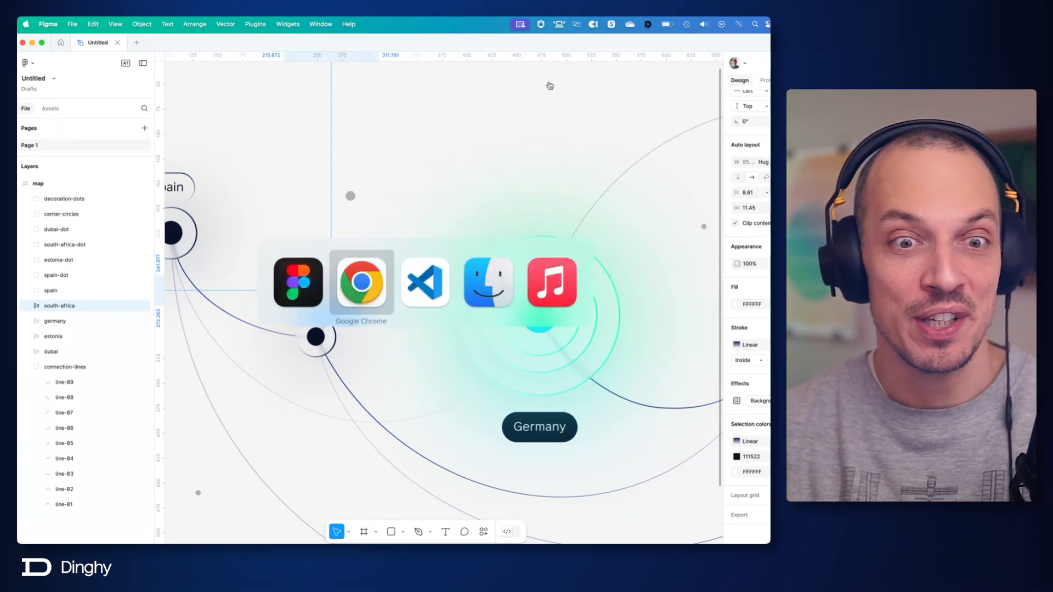
click(362, 276)
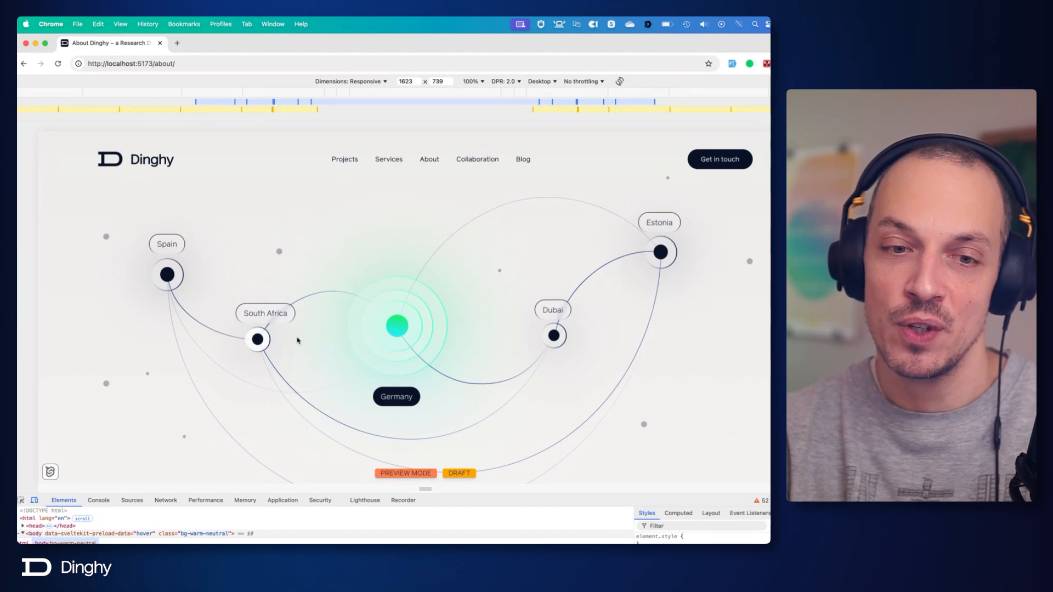
drag(437, 484, 438, 389)
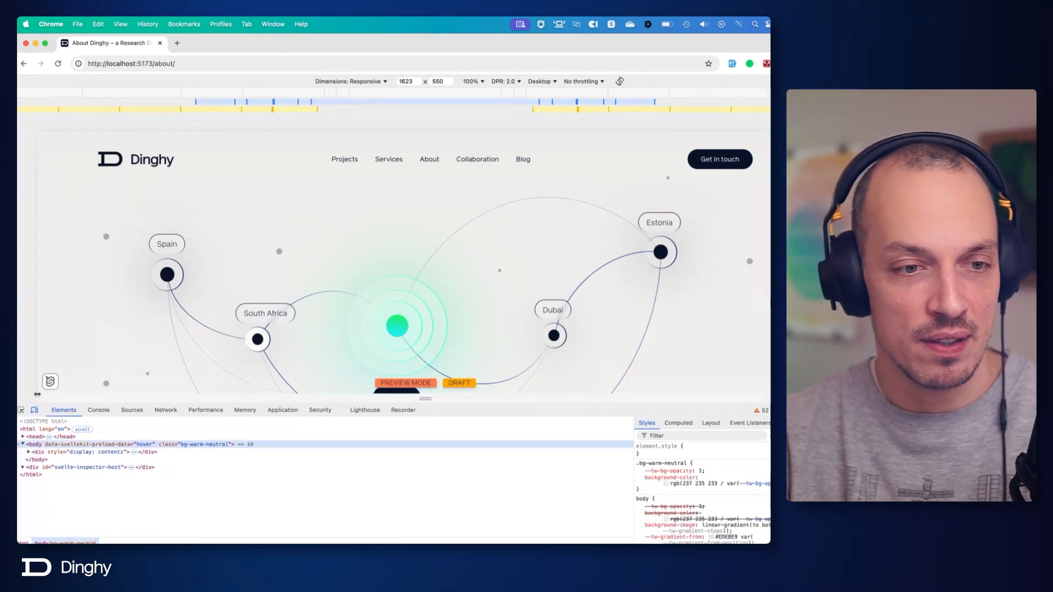
key(super+shift+c)
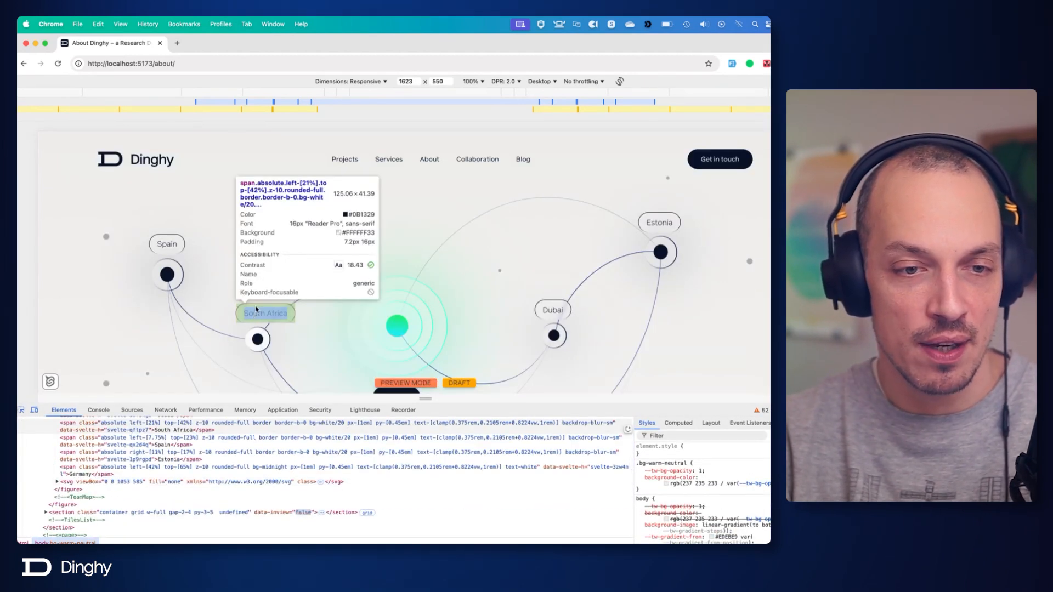
click(256, 310)
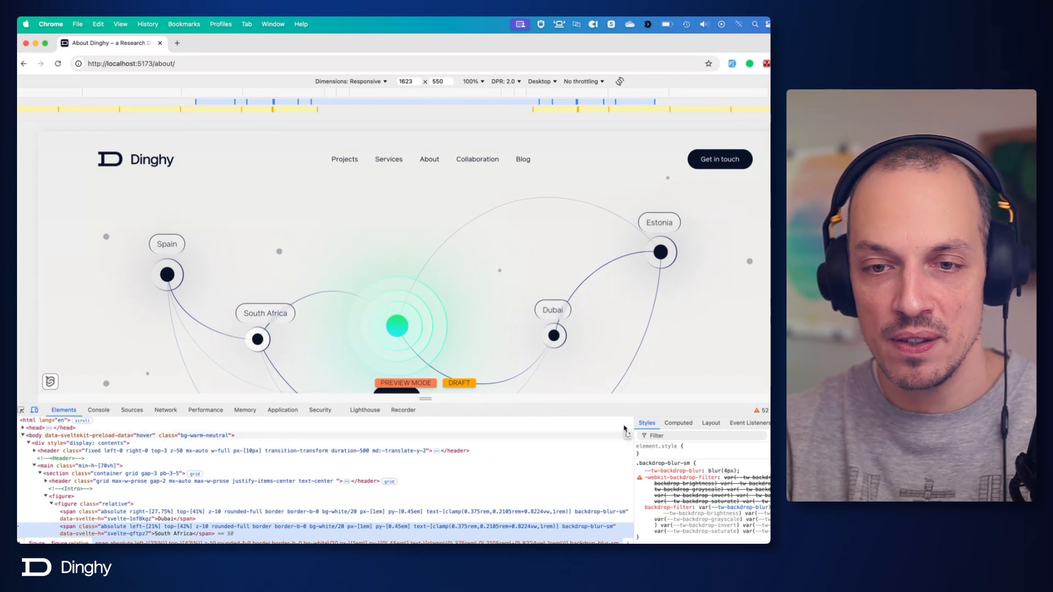
Review the South Africa label's CSS rules in a taller, magnified inspector and look over the rendered map again.
drag(627, 415, 628, 312)
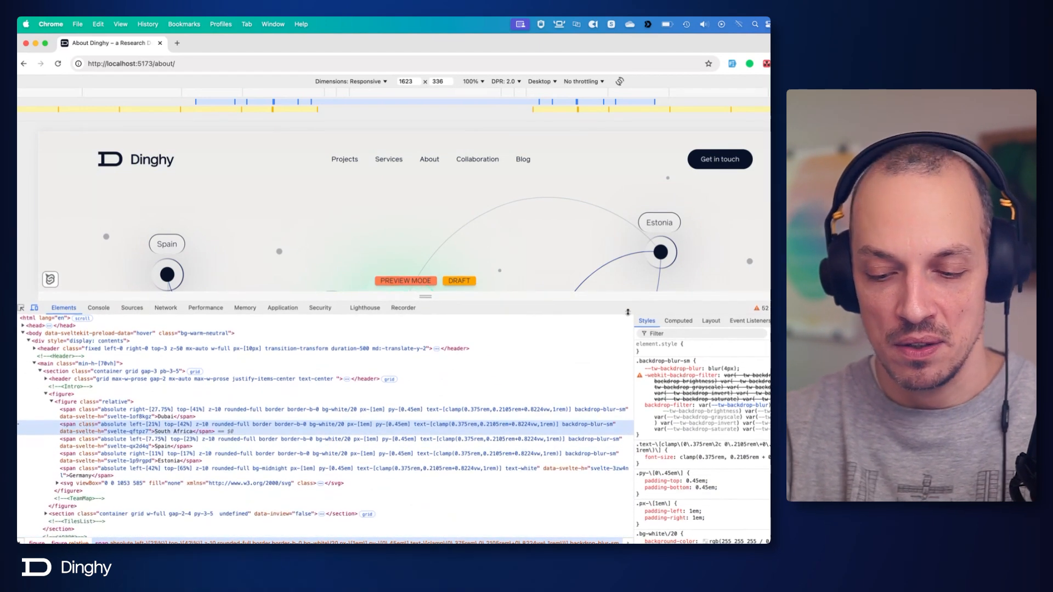
key(super+equal)
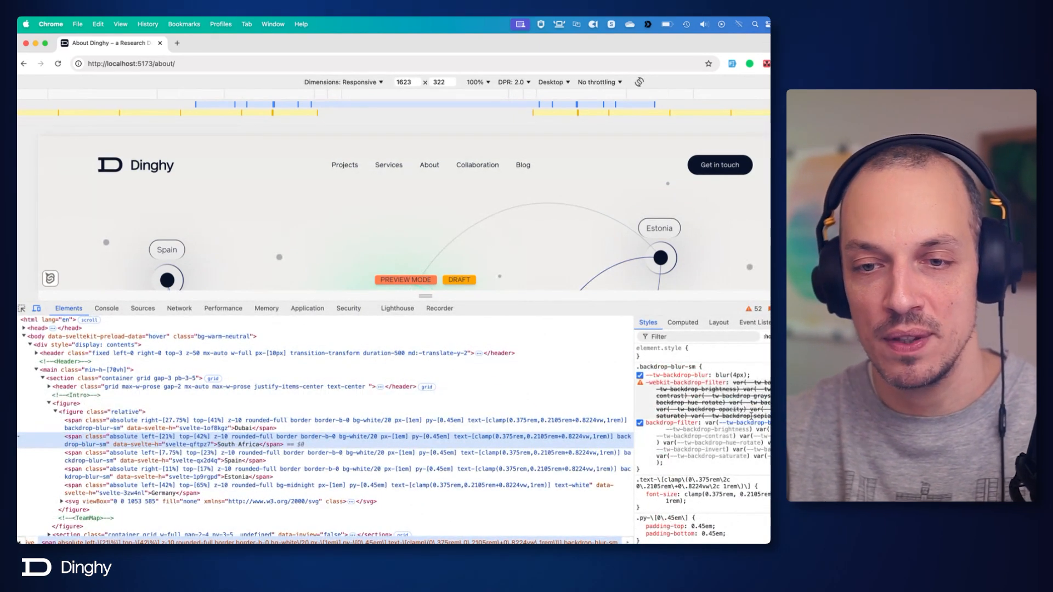
scroll(754, 423, down, 5)
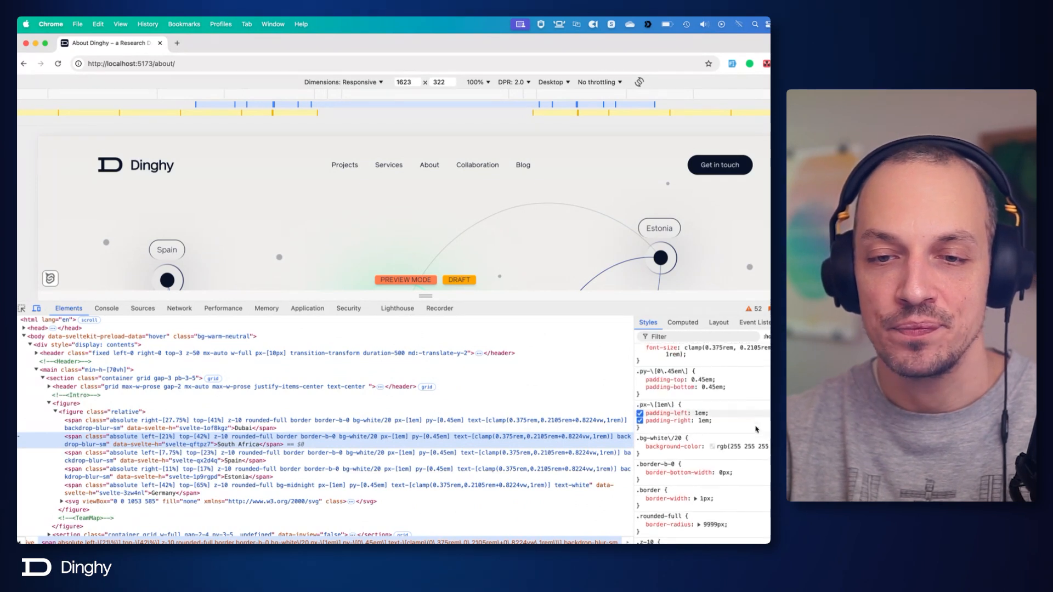
scroll(750, 414, down, 2)
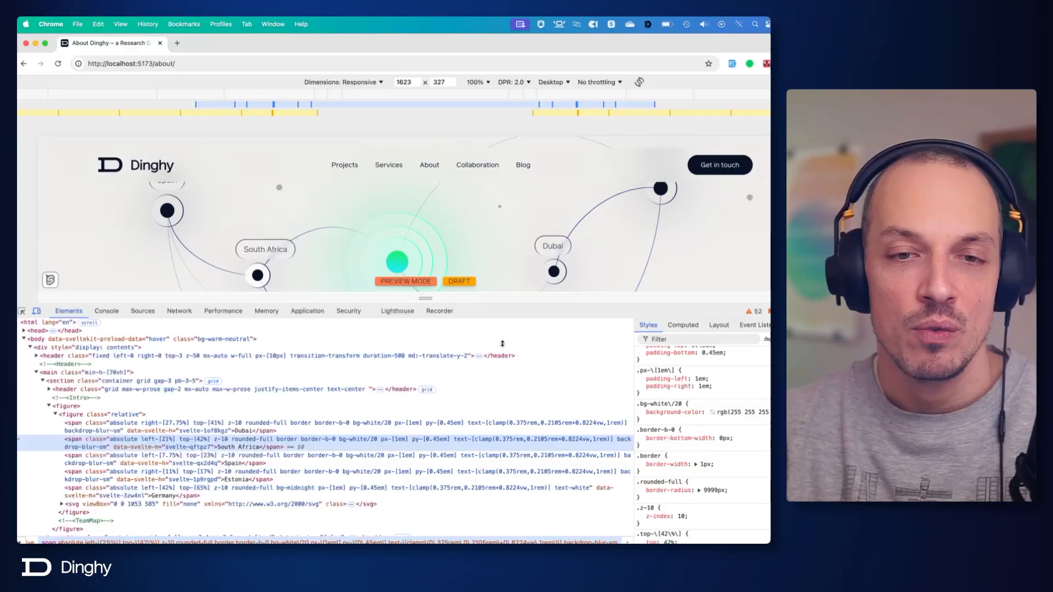
scroll(369, 359, up, 2)
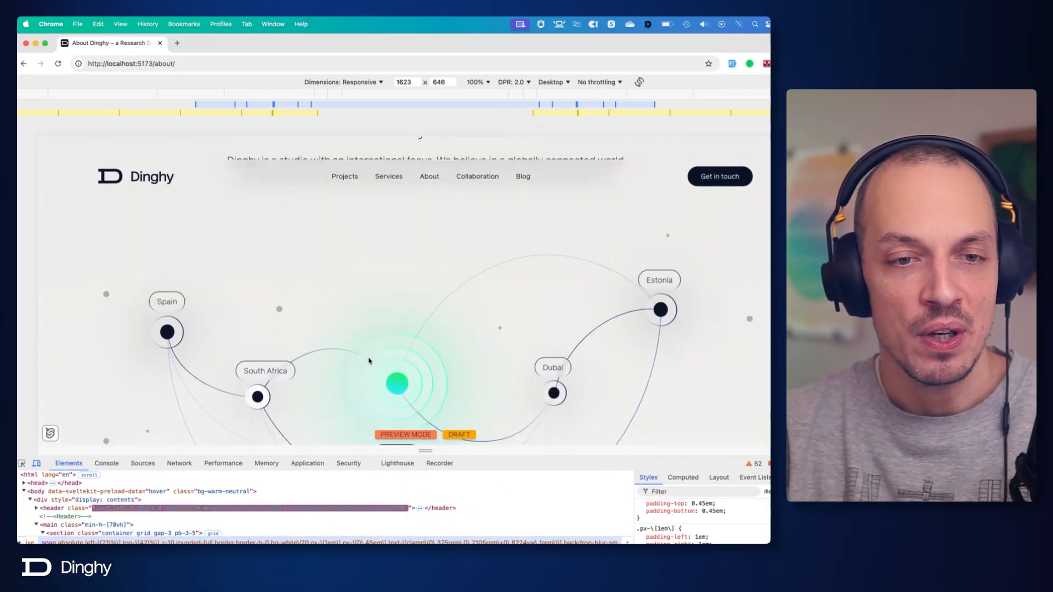
scroll(369, 357, down, 3)
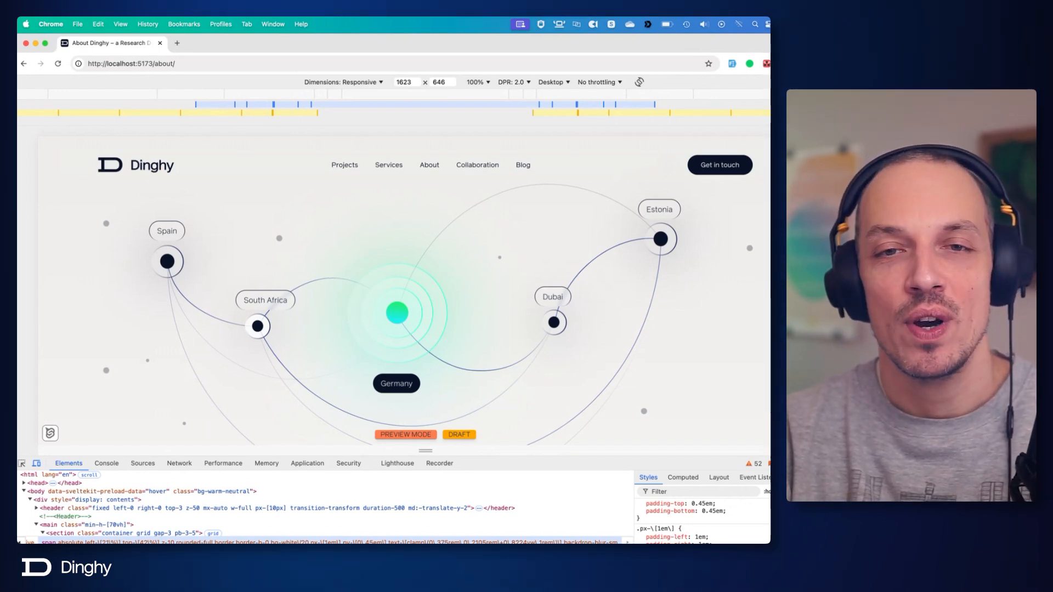
Switch to Visual Studio Code and restore its window to partial width so the browser's map shows beside the code.
key(super+Tab)
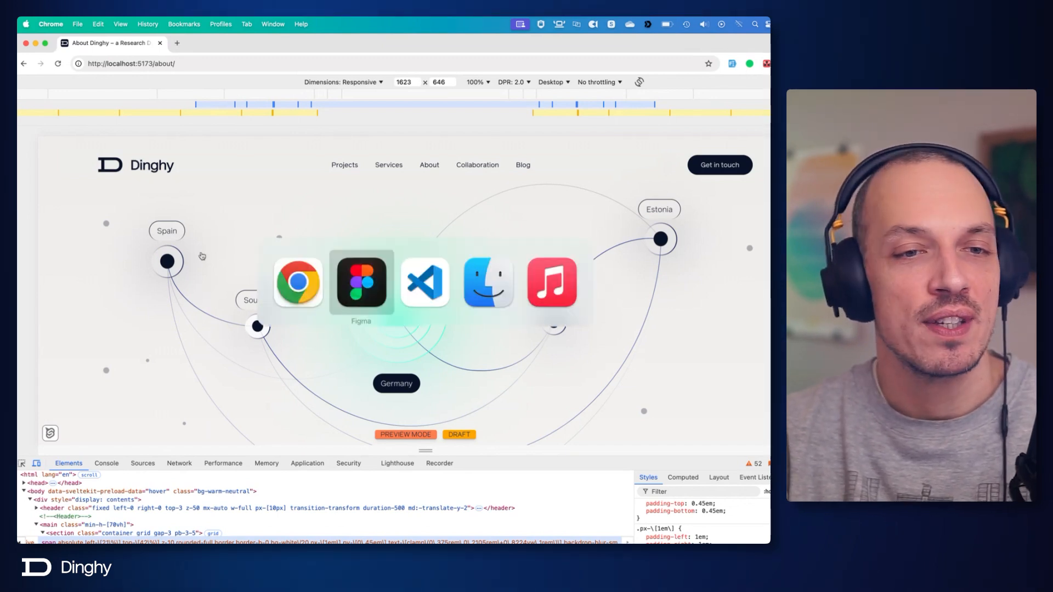
click(432, 294)
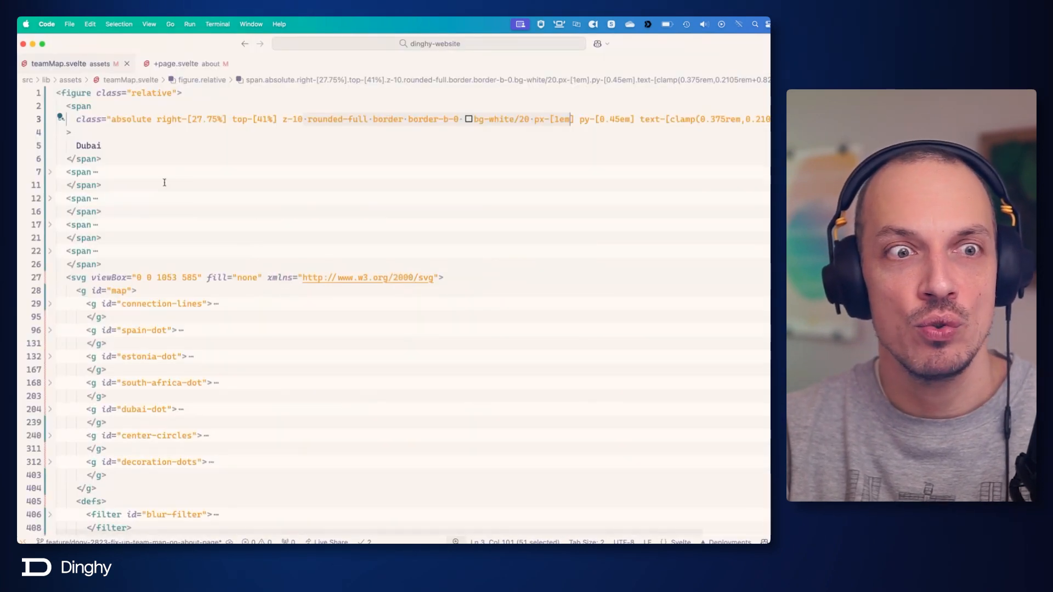
double_click(112, 46)
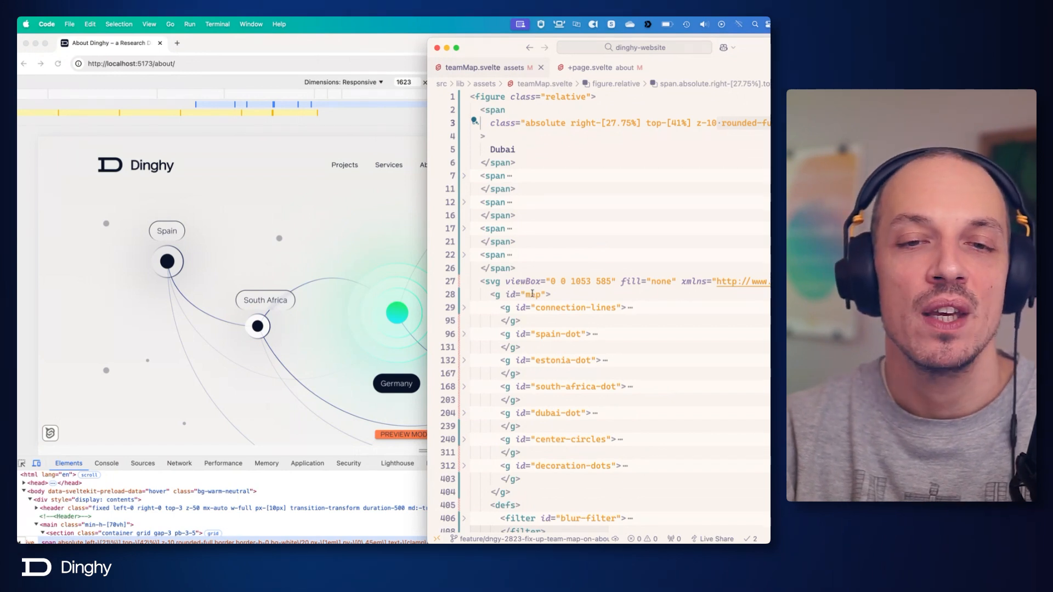
Compare the svg map groups and filter definitions in teamMap.svelte with the map rendered in the browser.
click(532, 295)
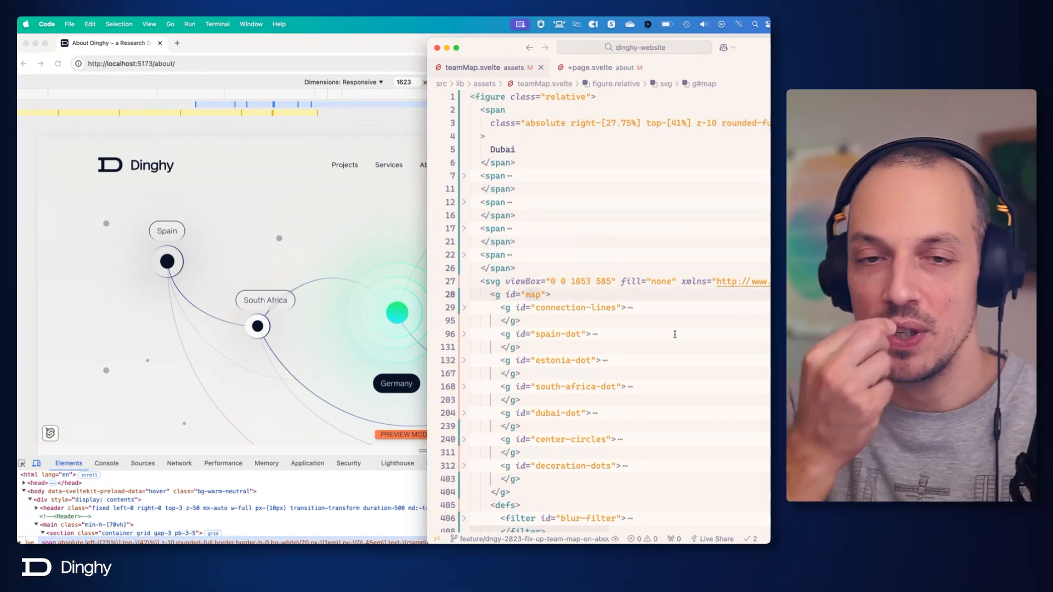
scroll(660, 327, down, 4)
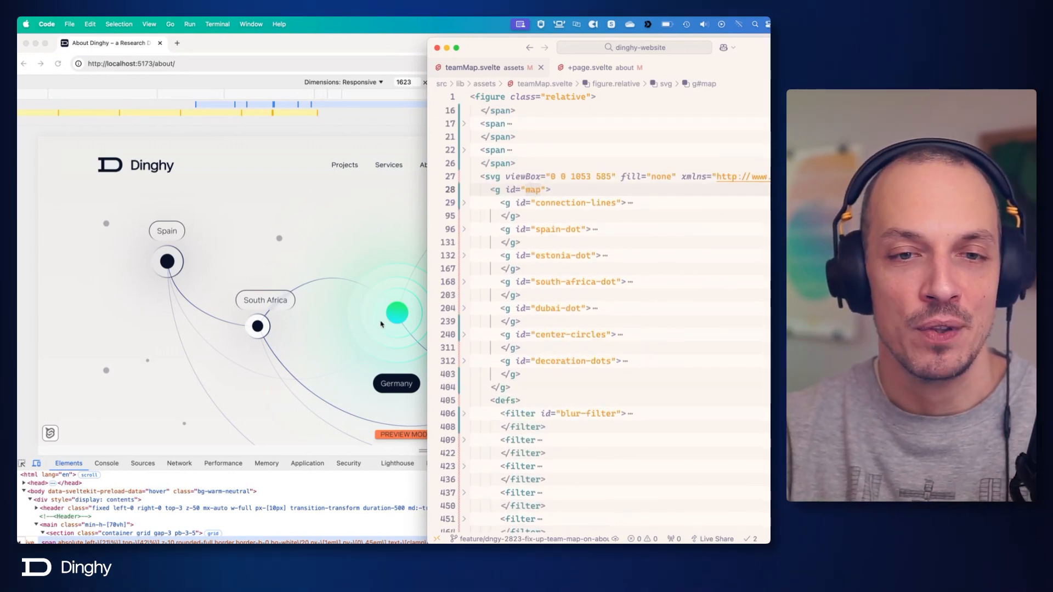
click(285, 270)
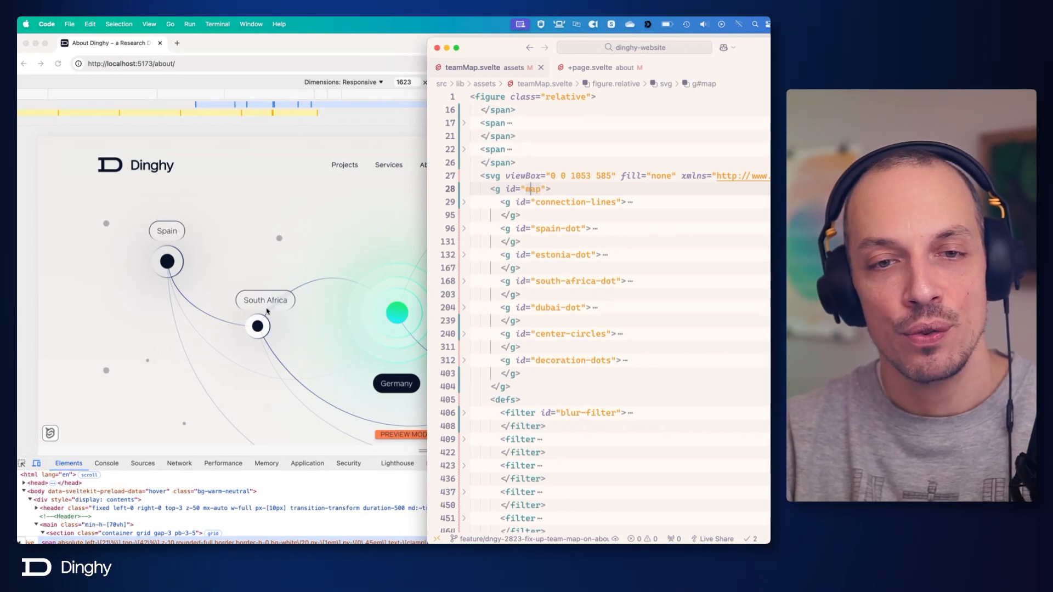
Delete the blur-filter definition from the defs section of teamMap.svelte and save the file.
scroll(536, 344, down, 10)
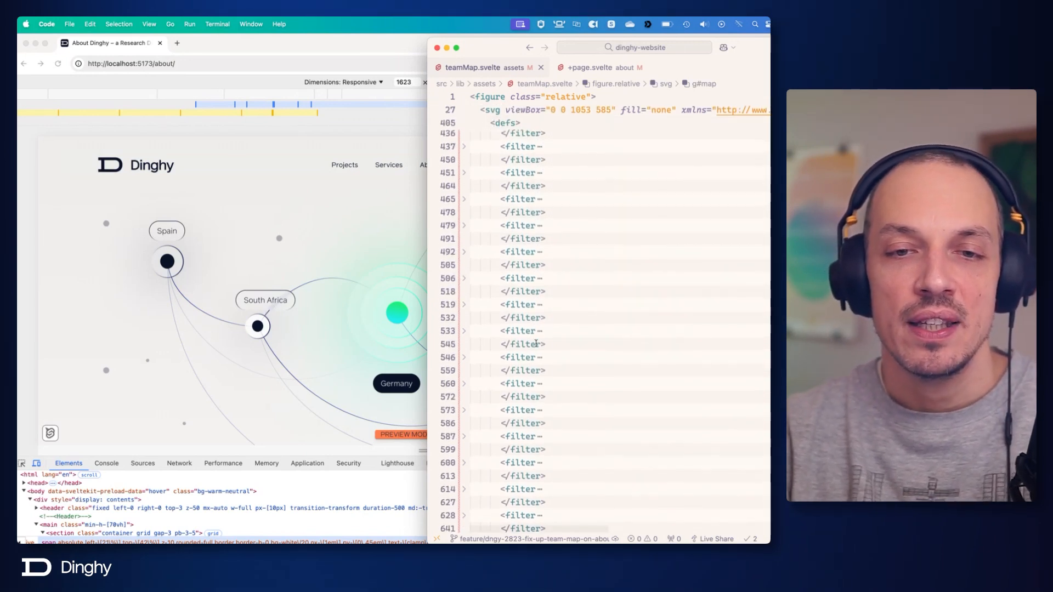
scroll(536, 344, up, 5)
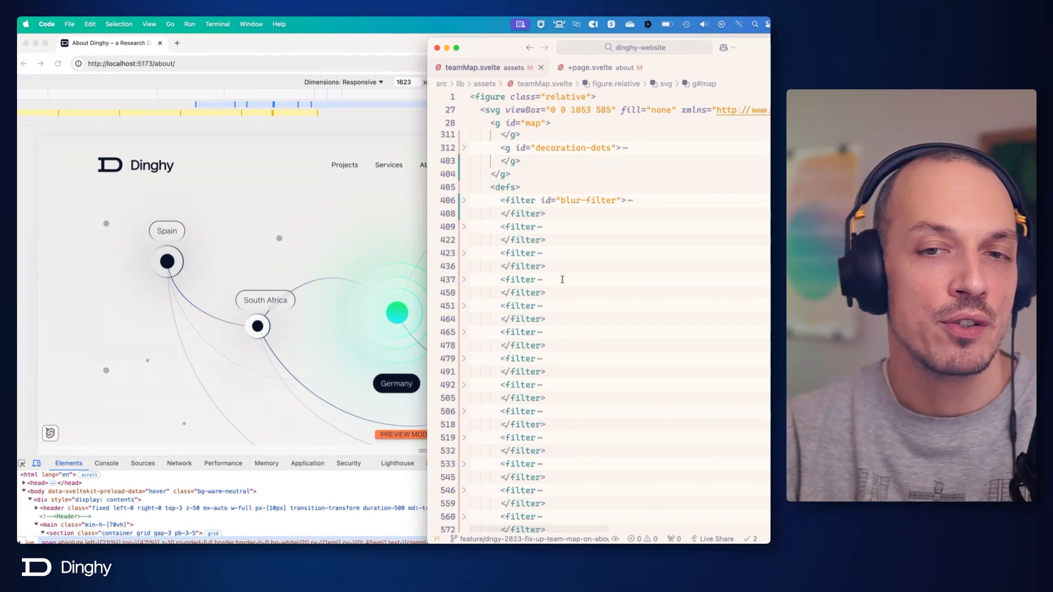
drag(560, 214, 499, 200)
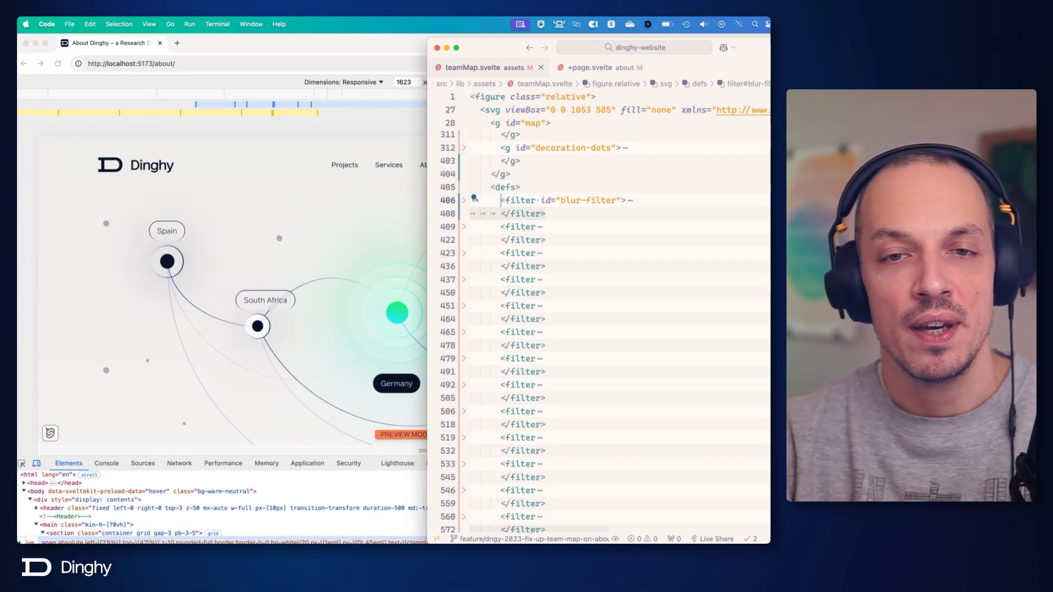
key(BackSpace)
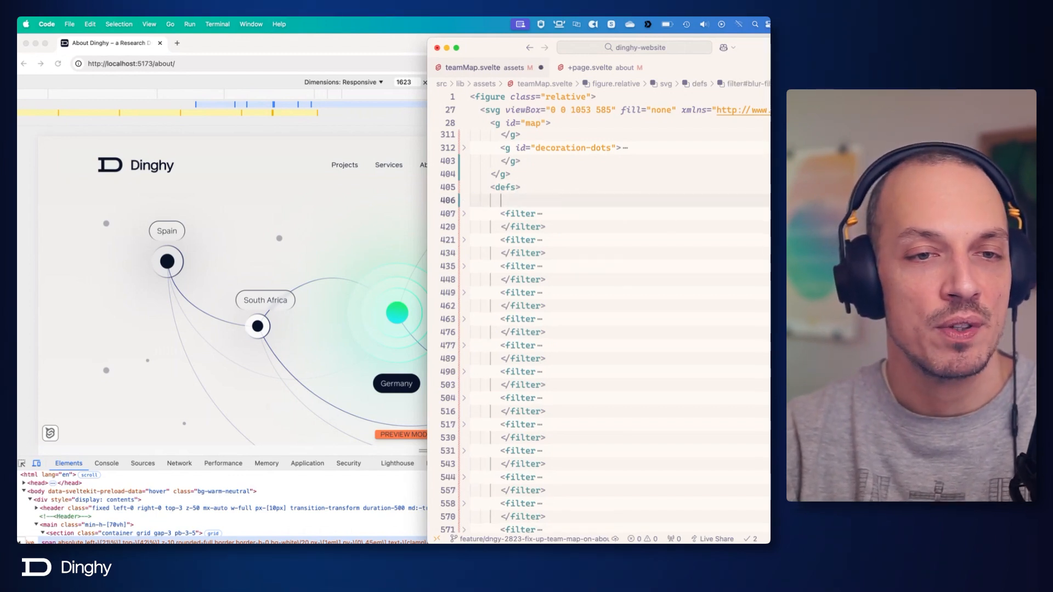
key(BackSpace)
key(super+s)
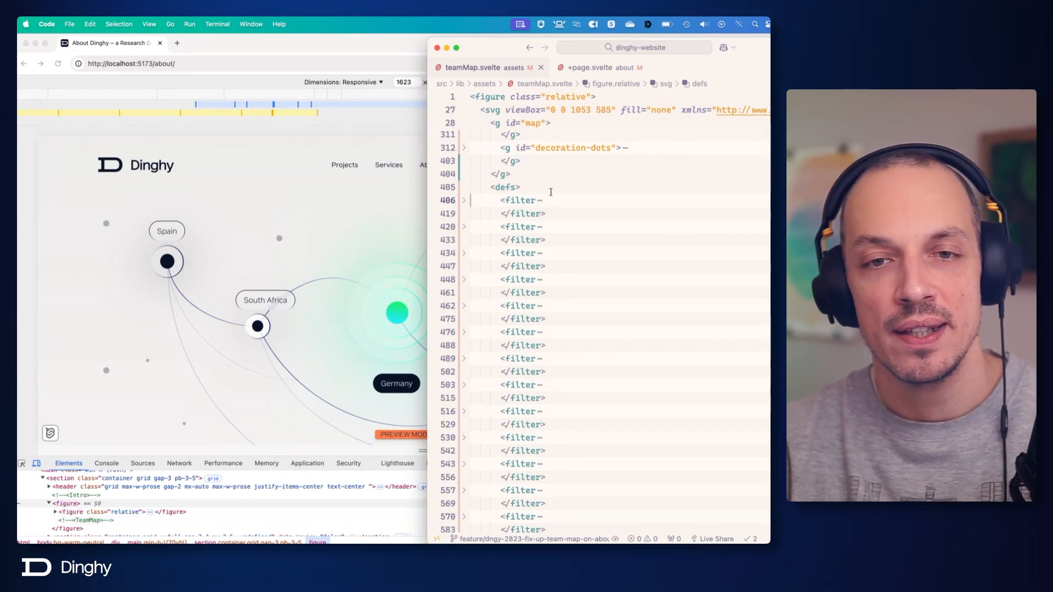
Examine the attributes of the first and last filter definitions in the defs section, folding each one again.
click(463, 200)
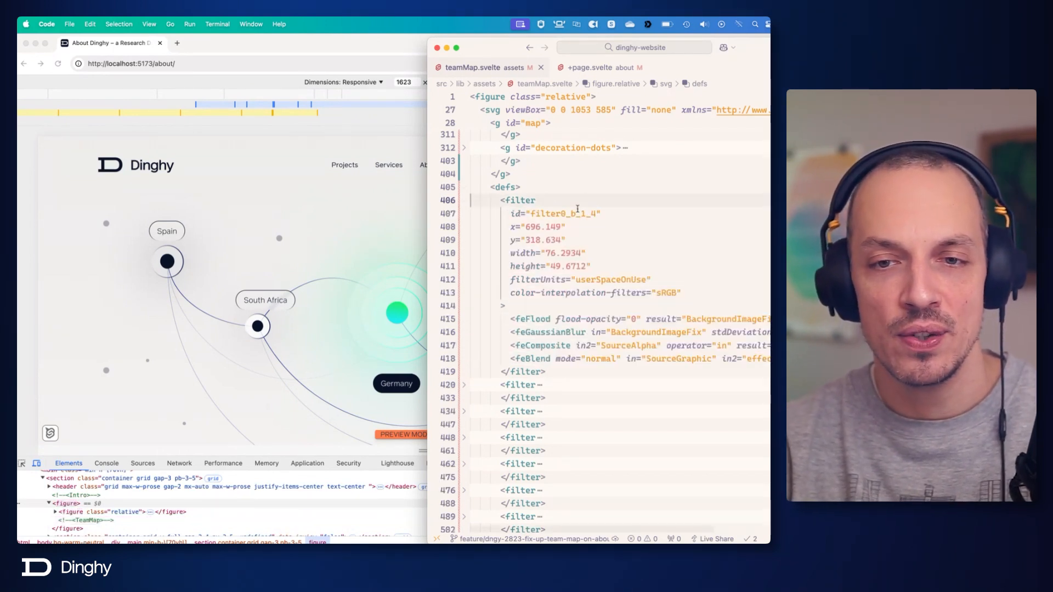
key(super+Left)
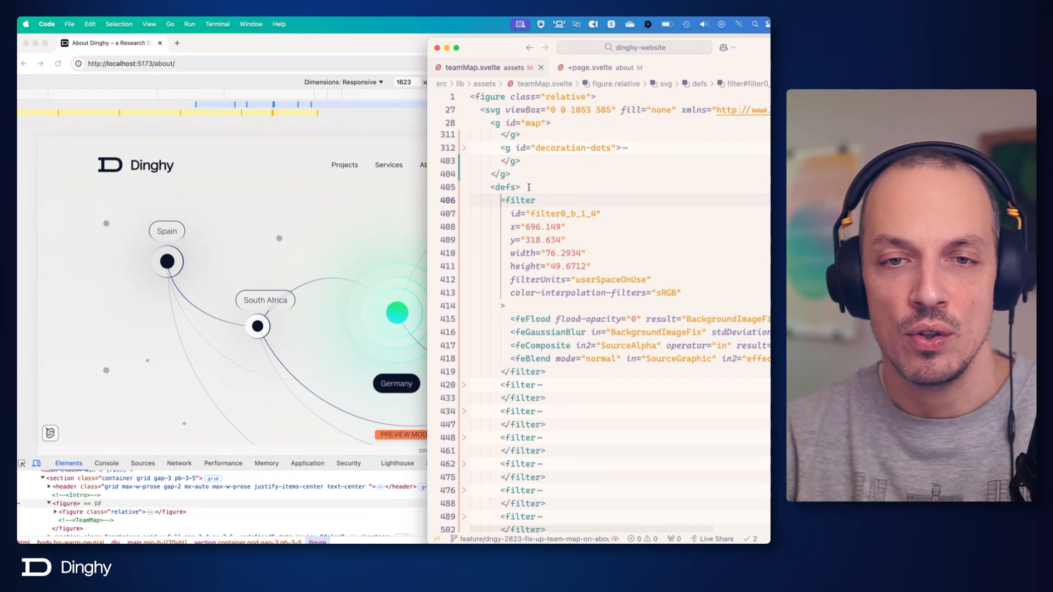
click(464, 202)
scroll(532, 268, down, 5)
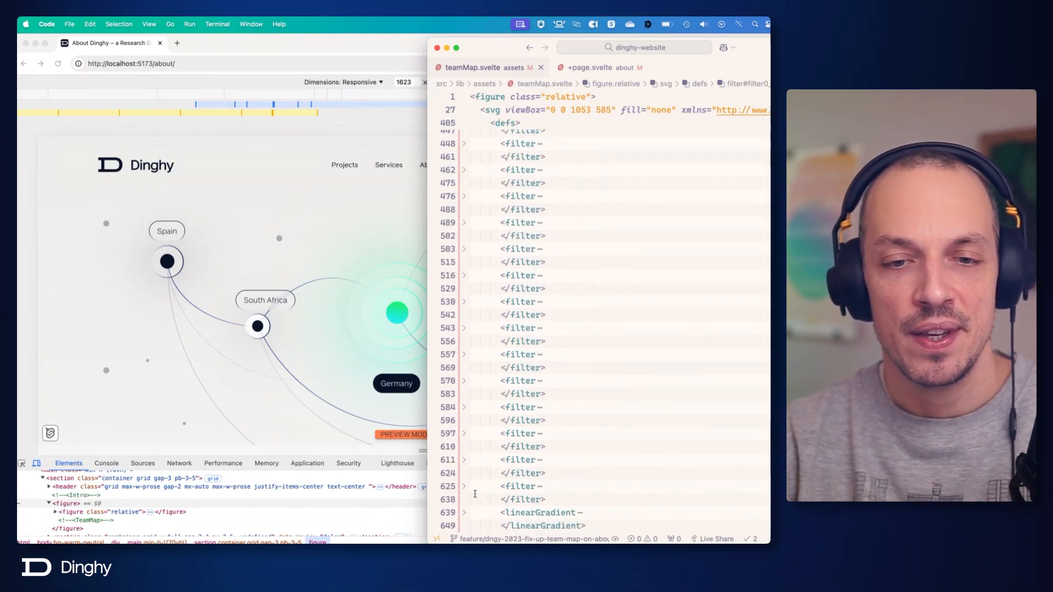
click(465, 488)
scroll(470, 485, down, 4)
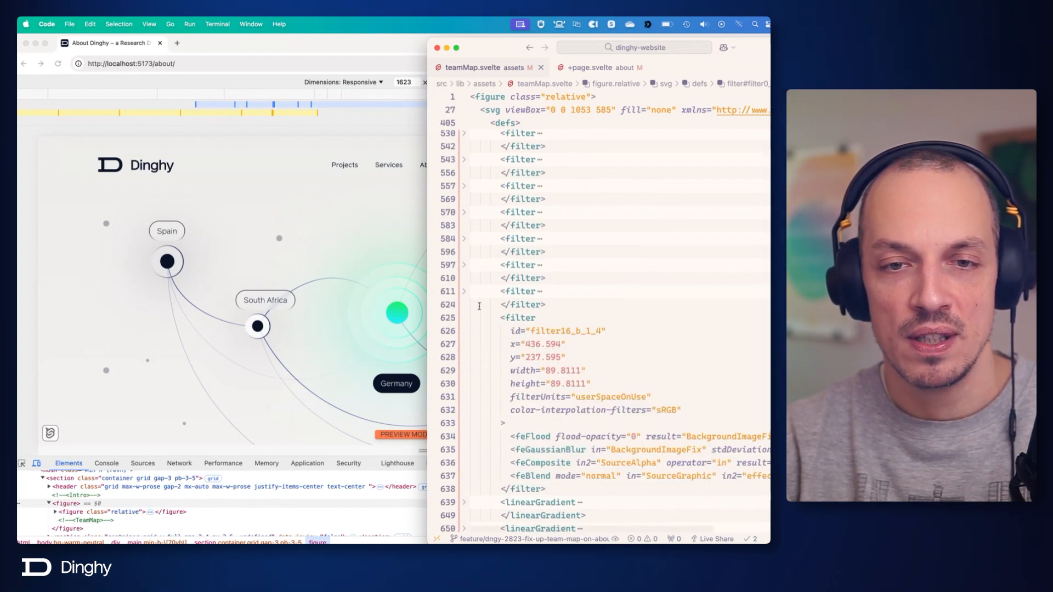
click(464, 318)
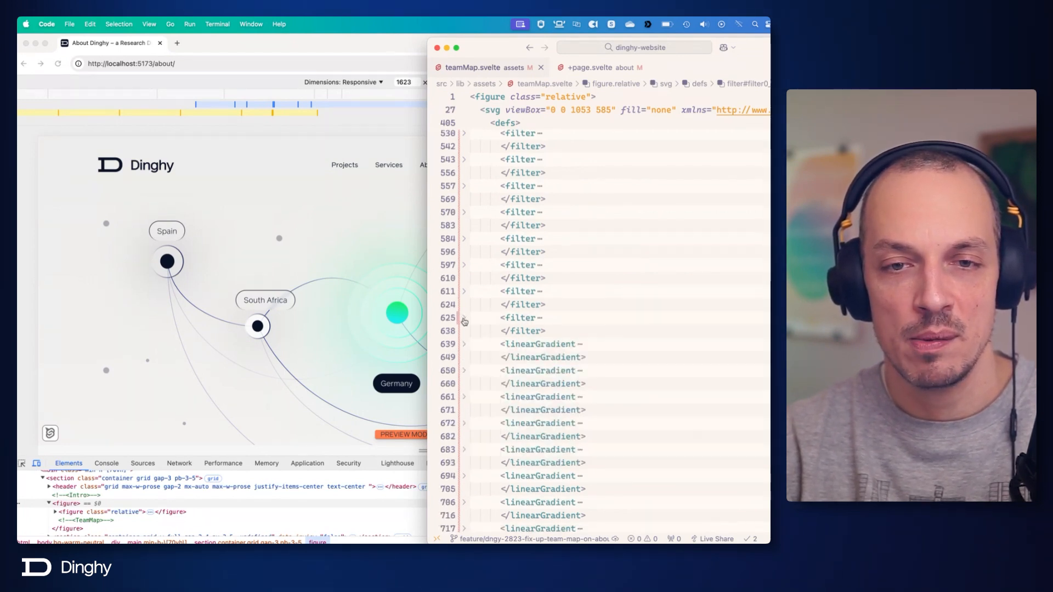
Delete all remaining filter definitions ahead of the first linearGradient in the defs section and save the file.
click(572, 332)
scroll(570, 334, up, 9)
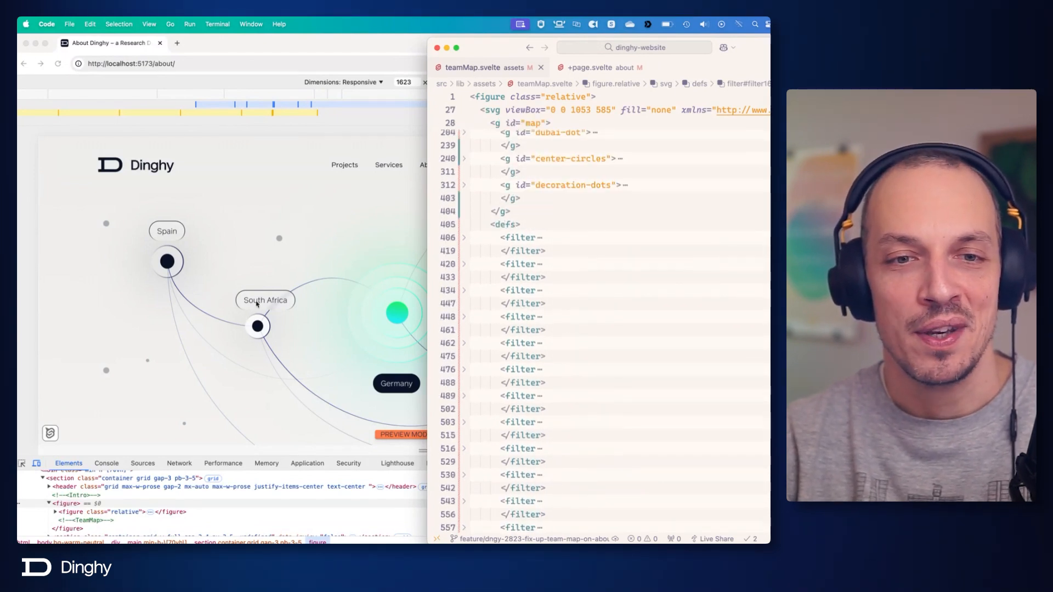
shift+click(500, 238)
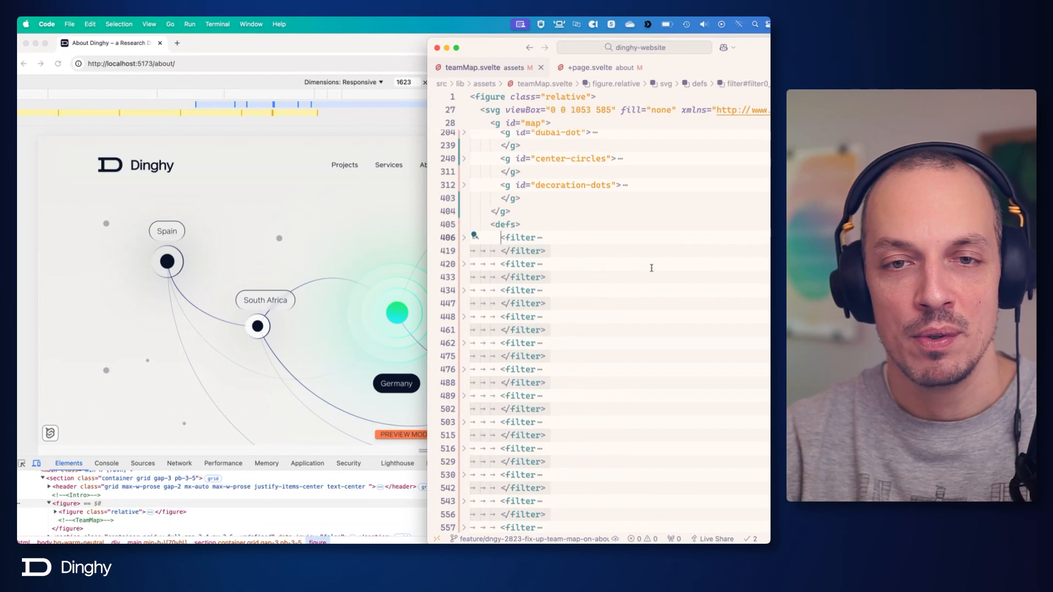
key(BackSpace)
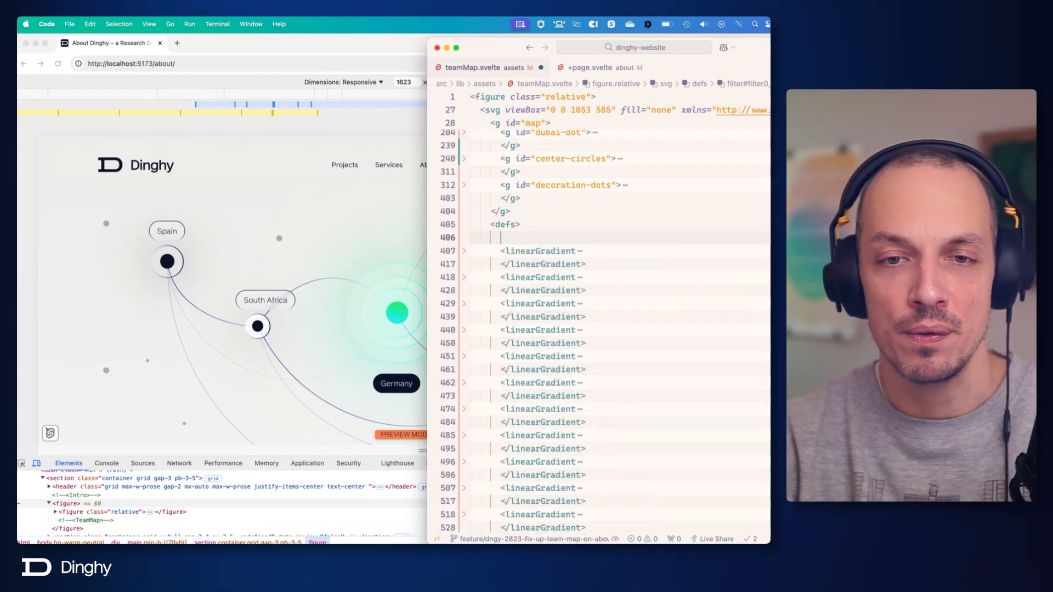
key(BackSpace)
key(cmd+s)
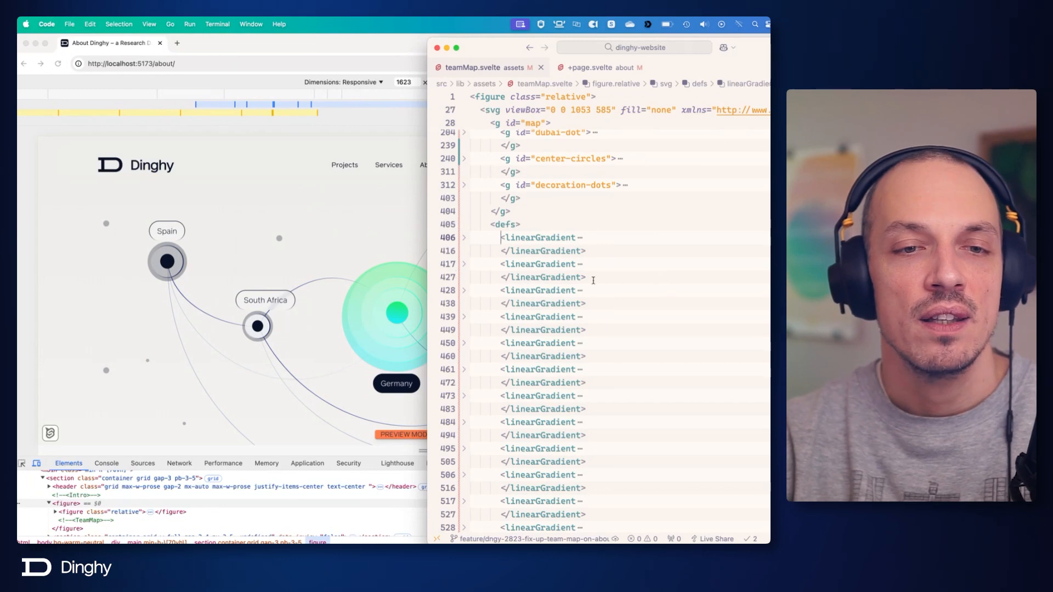
click(360, 327)
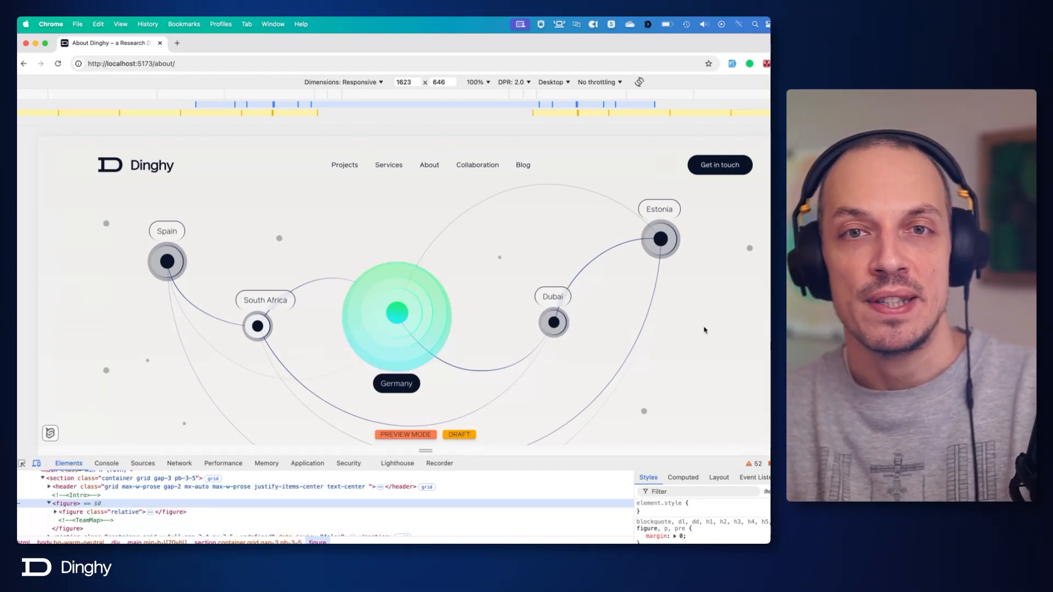
key(super+Tab)
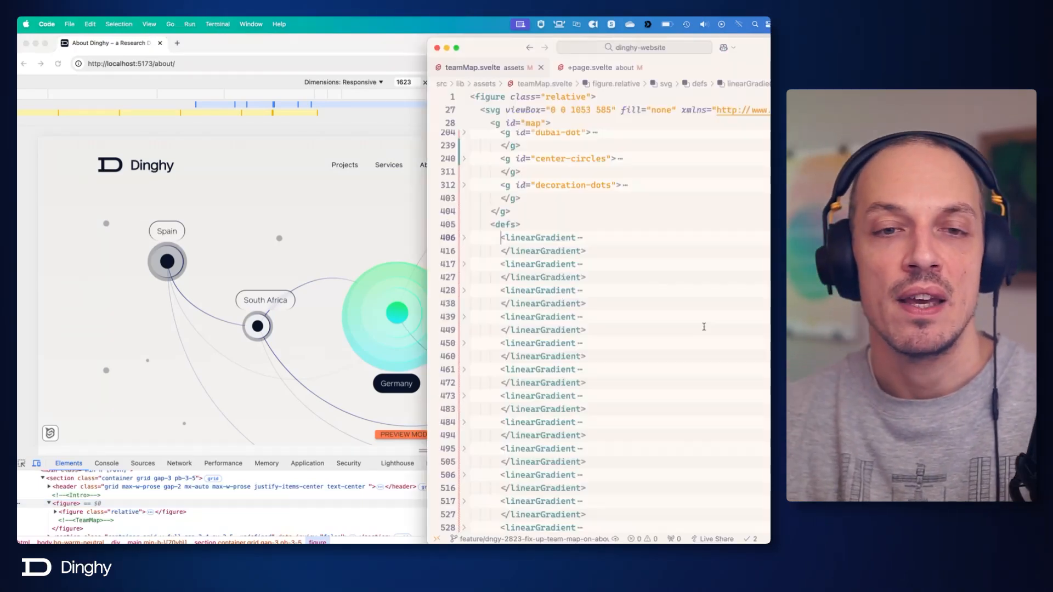
Examine the coordinates and colour stops of the first linearGradient, paint0_linear_1_4, and fold it again.
scroll(612, 244, down, 3)
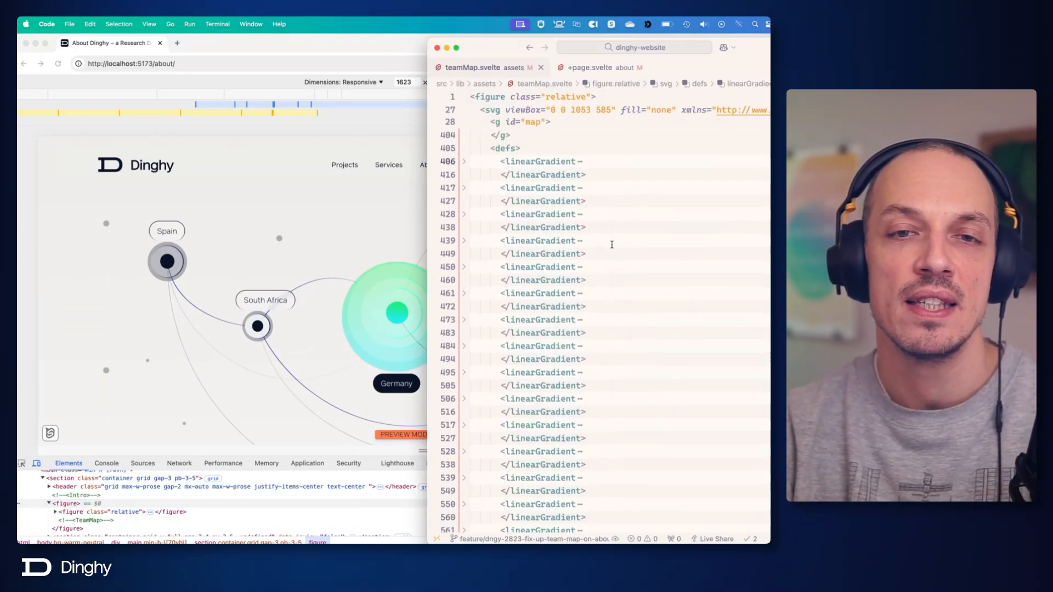
click(465, 173)
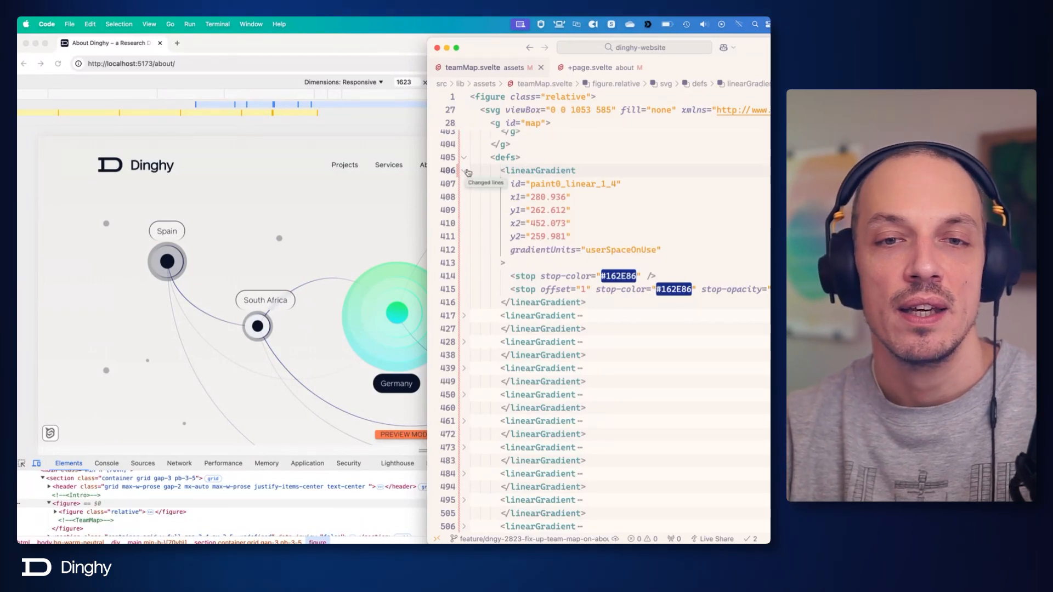
click(597, 211)
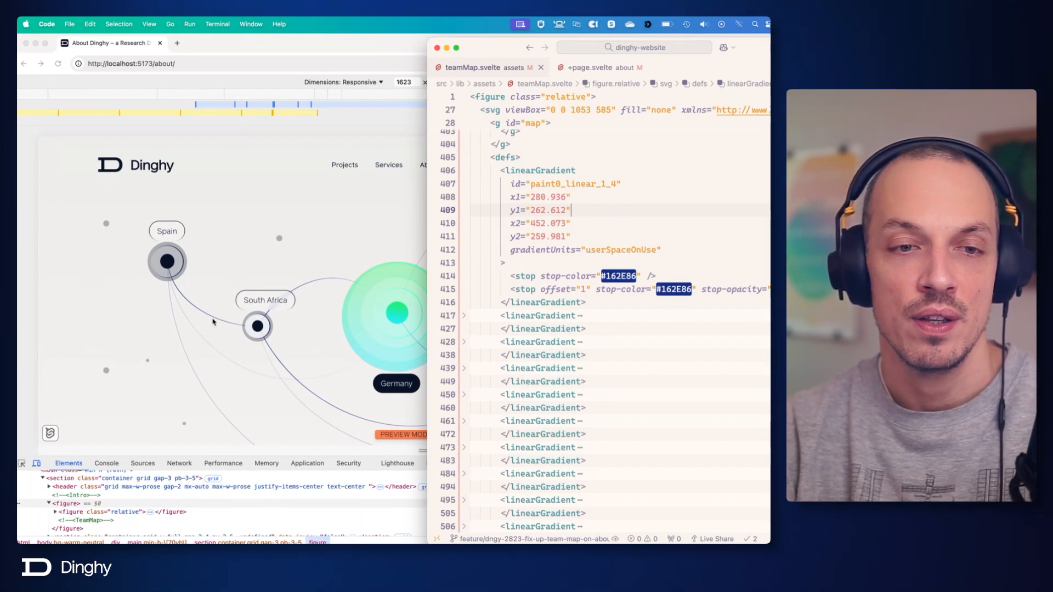
scroll(463, 329, up, 5)
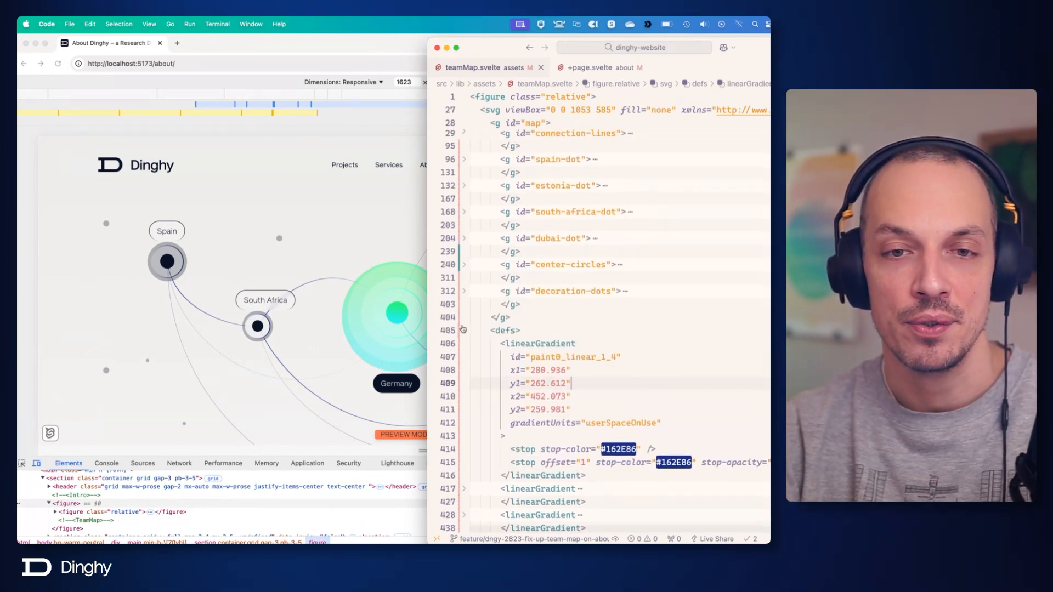
click(464, 345)
scroll(494, 340, up, 5)
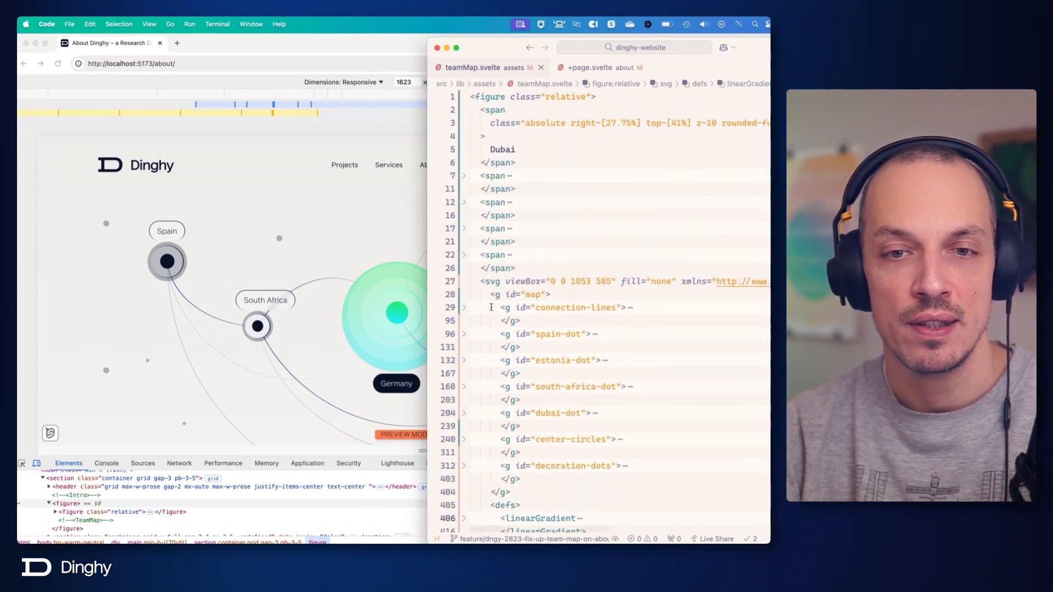
Unfold the connection-lines group and its paths line-01 to line-04 to show their attributes.
scroll(490, 308, down, 2)
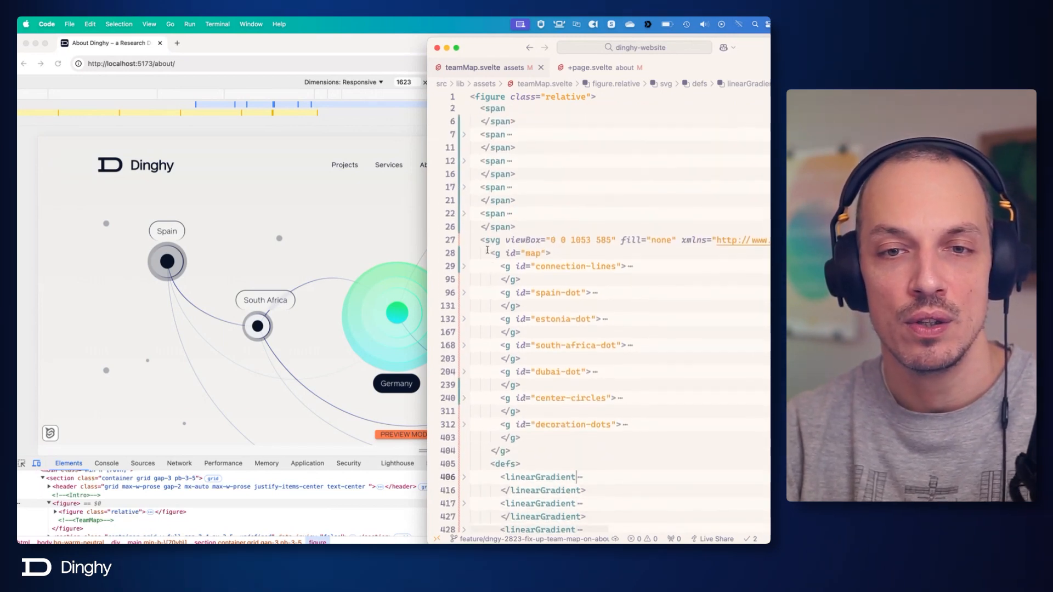
click(465, 268)
click(465, 280)
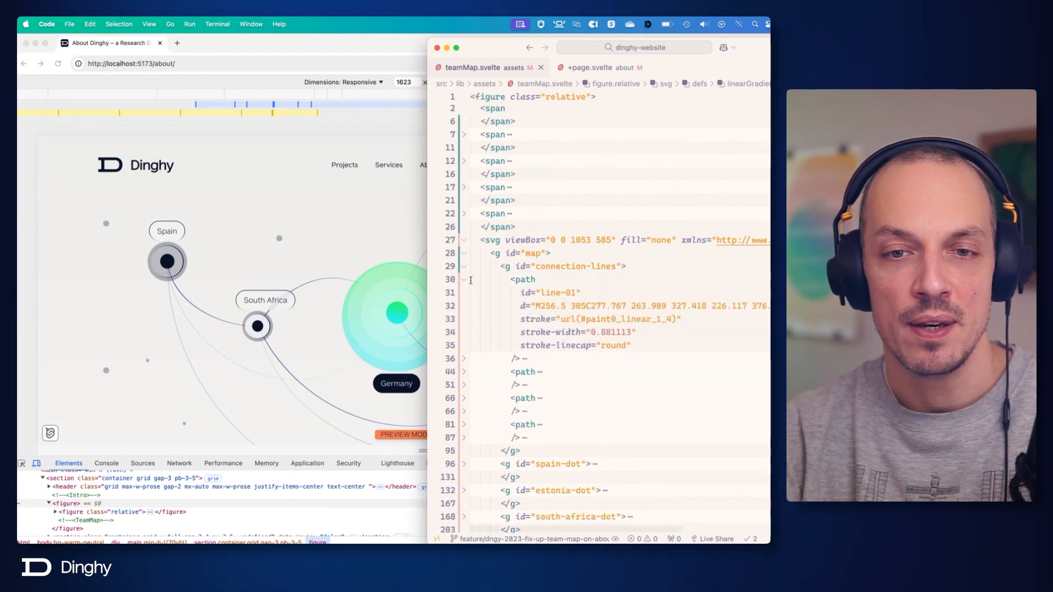
scroll(469, 285, down, 2)
click(465, 307)
scroll(466, 310, down, 5)
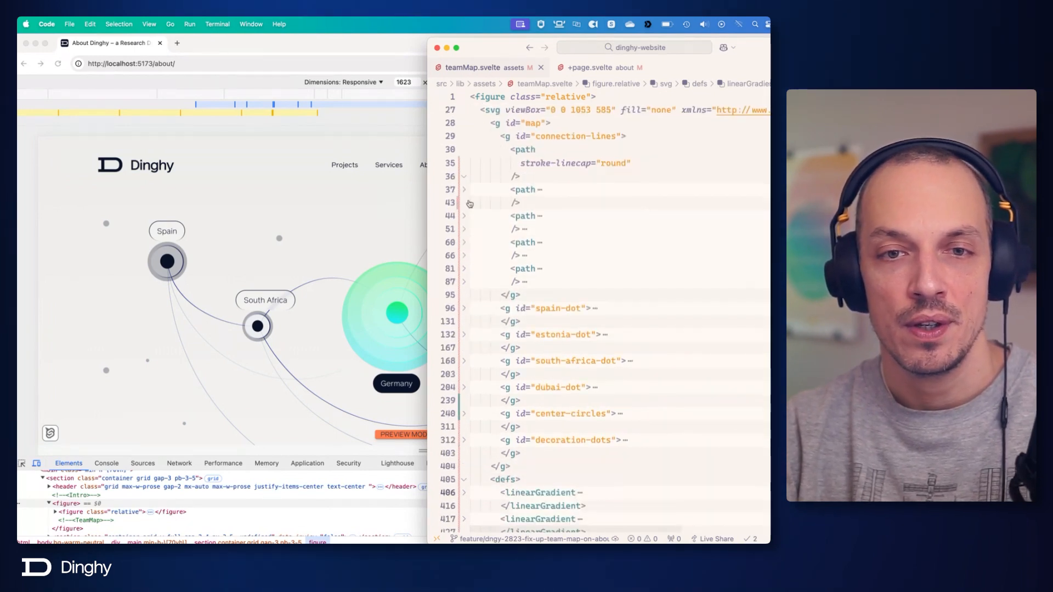
click(465, 190)
click(464, 295)
click(464, 373)
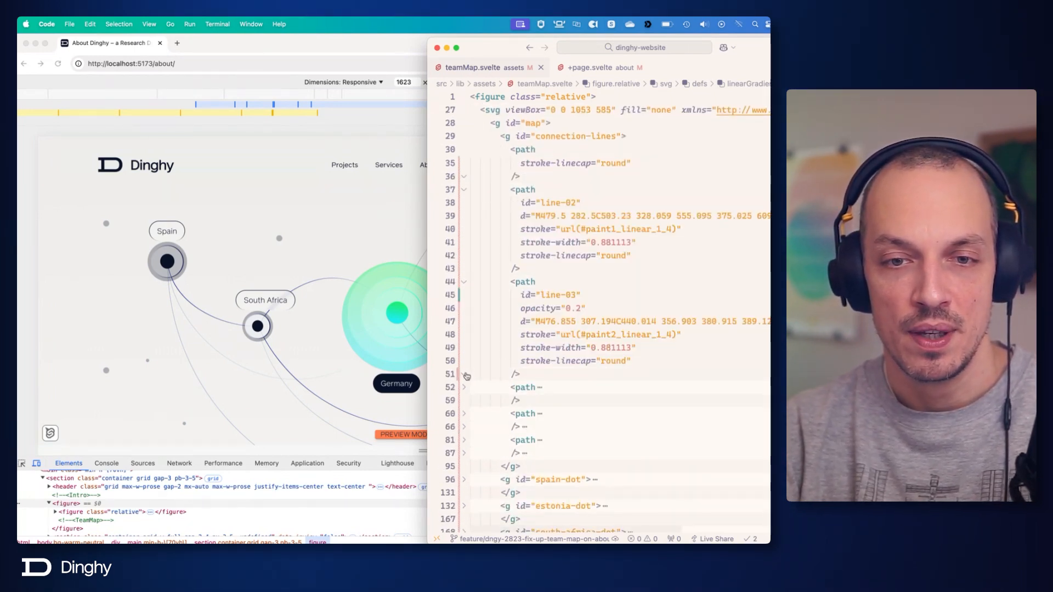
click(463, 387)
Unfold the remaining connection-line paths, line-05 to line-09, to show their attributes.
scroll(466, 396, down, 5)
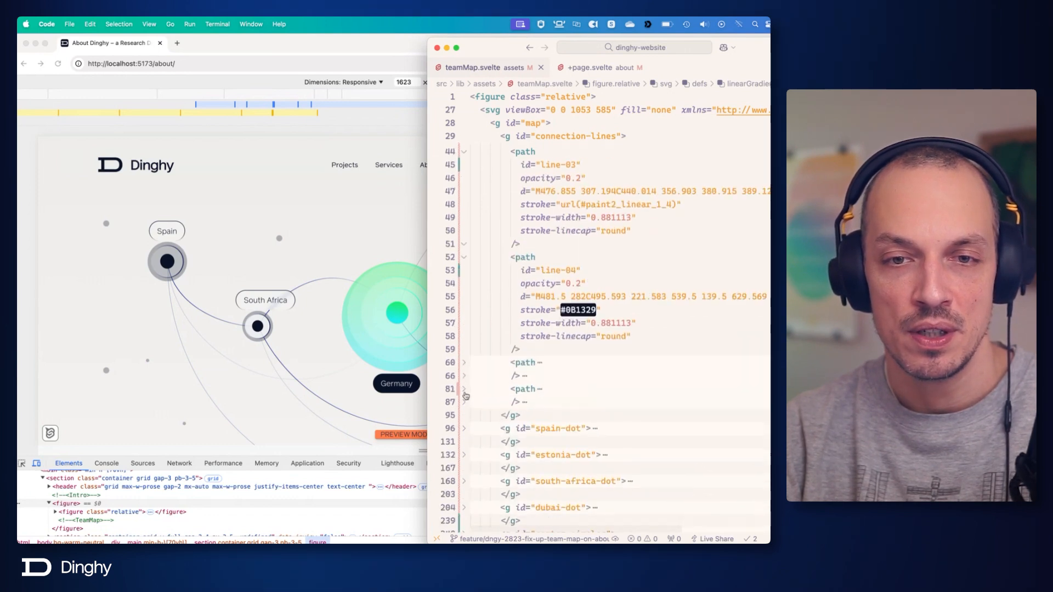
click(464, 362)
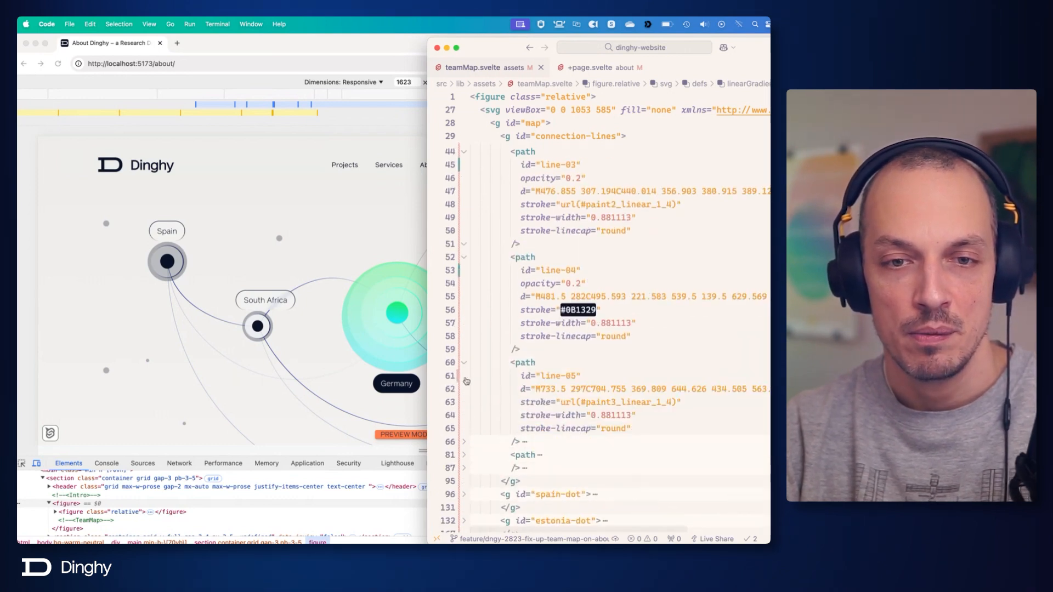
click(464, 443)
scroll(465, 446, down, 8)
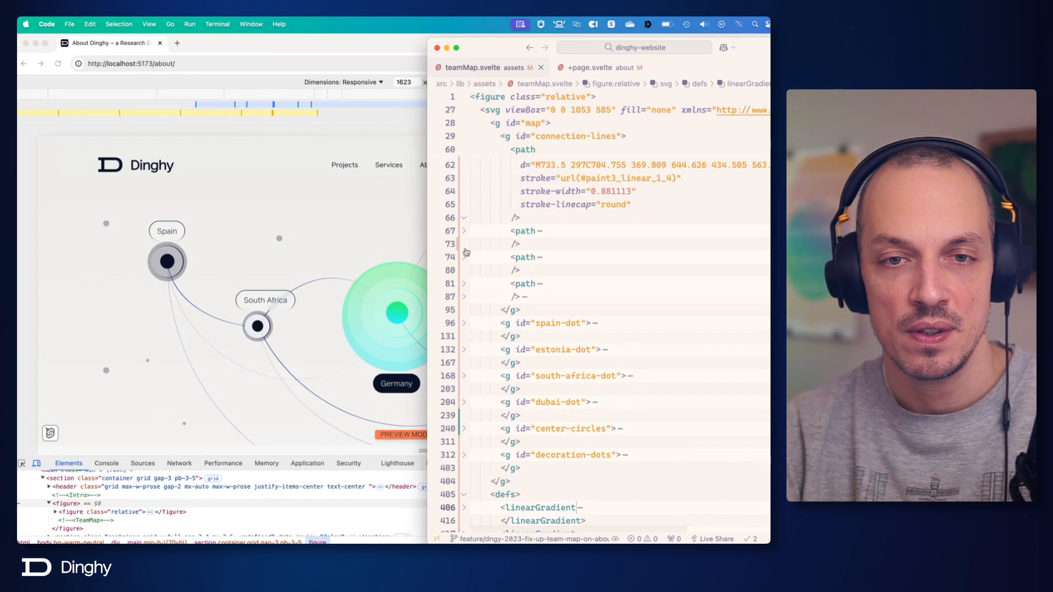
click(464, 231)
click(464, 325)
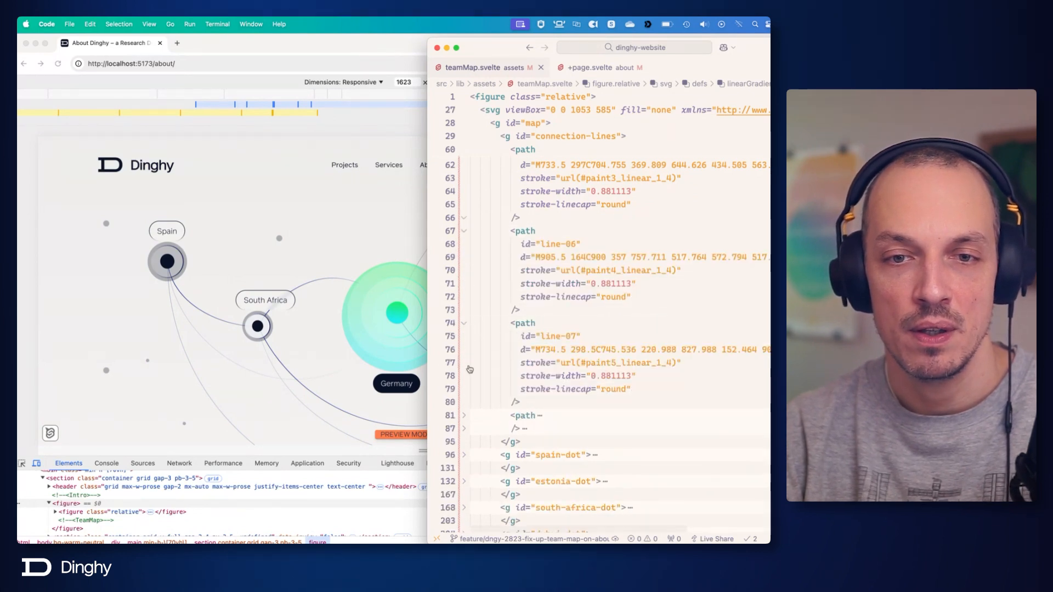
click(464, 415)
scroll(461, 390, down, 5)
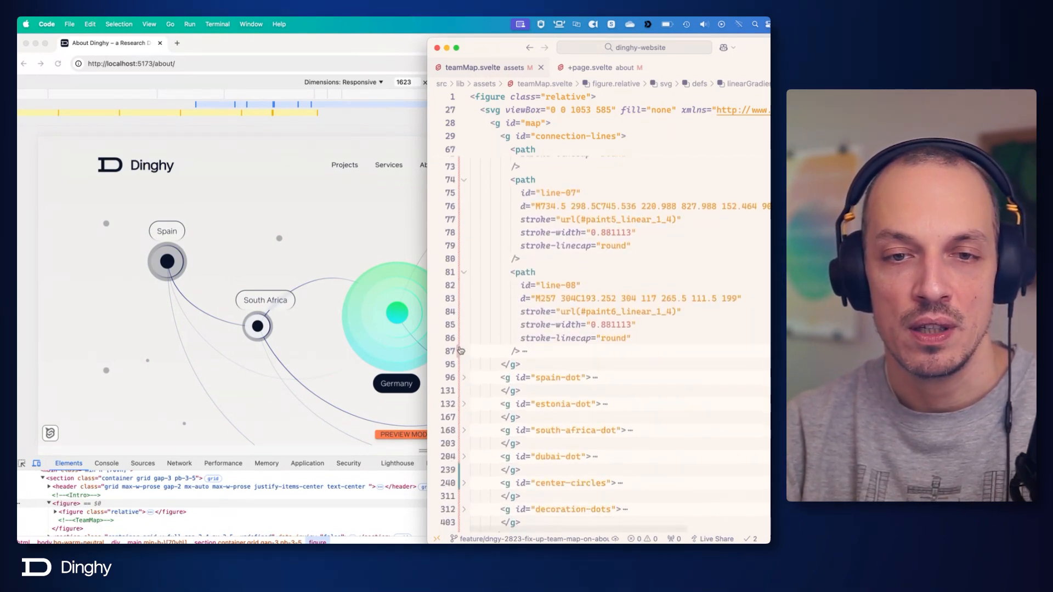
click(463, 351)
click(464, 365)
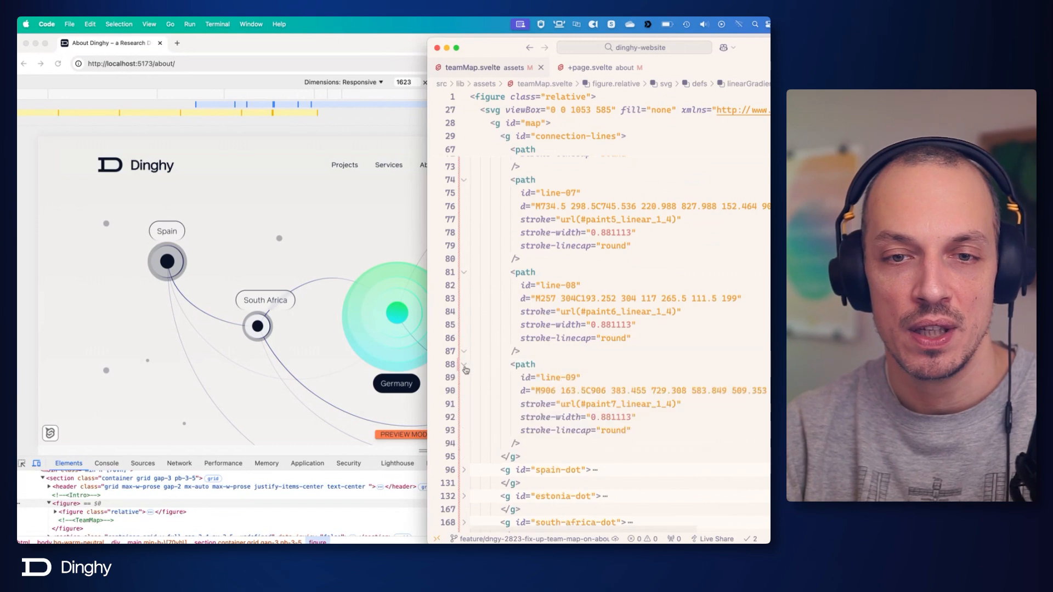
Examine the stroke attribute of the line-01 path and its reference to the paint0_linear_1_4 gradient.
scroll(622, 371, up, 8)
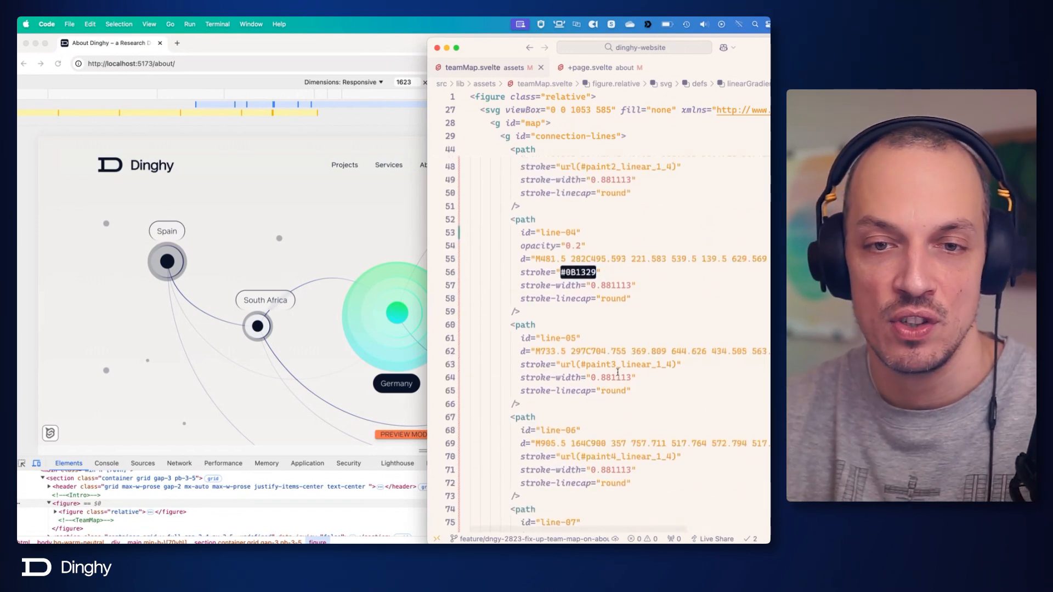
scroll(621, 371, up, 8)
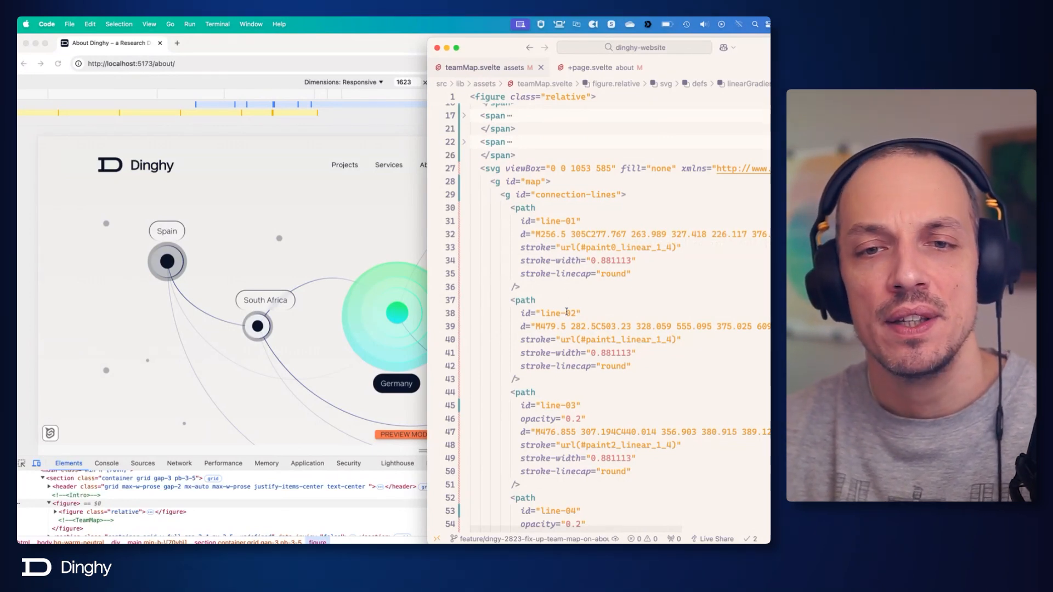
click(710, 269)
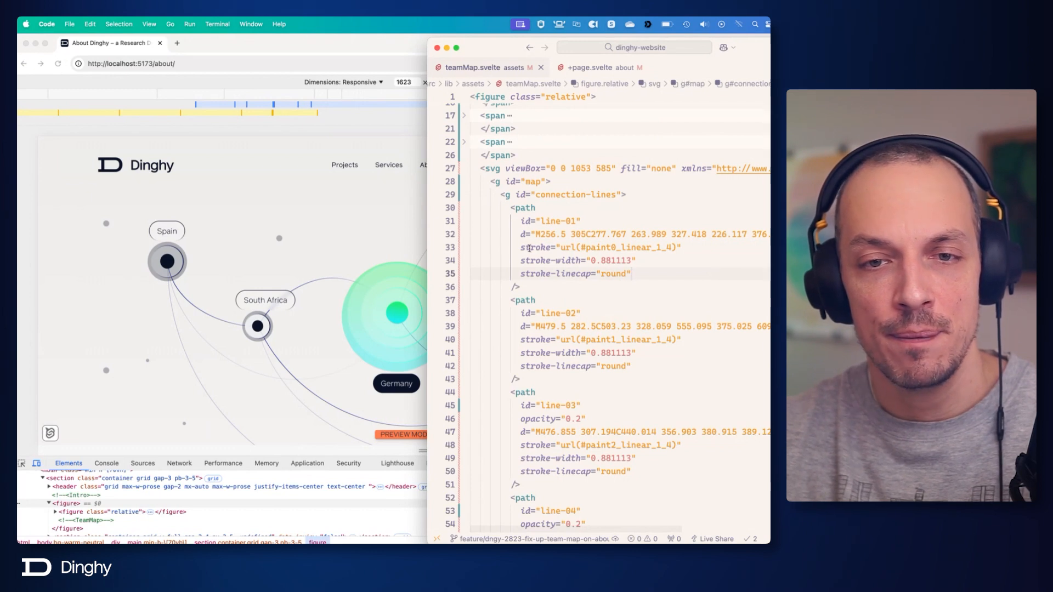
drag(519, 248, 687, 247)
click(615, 250)
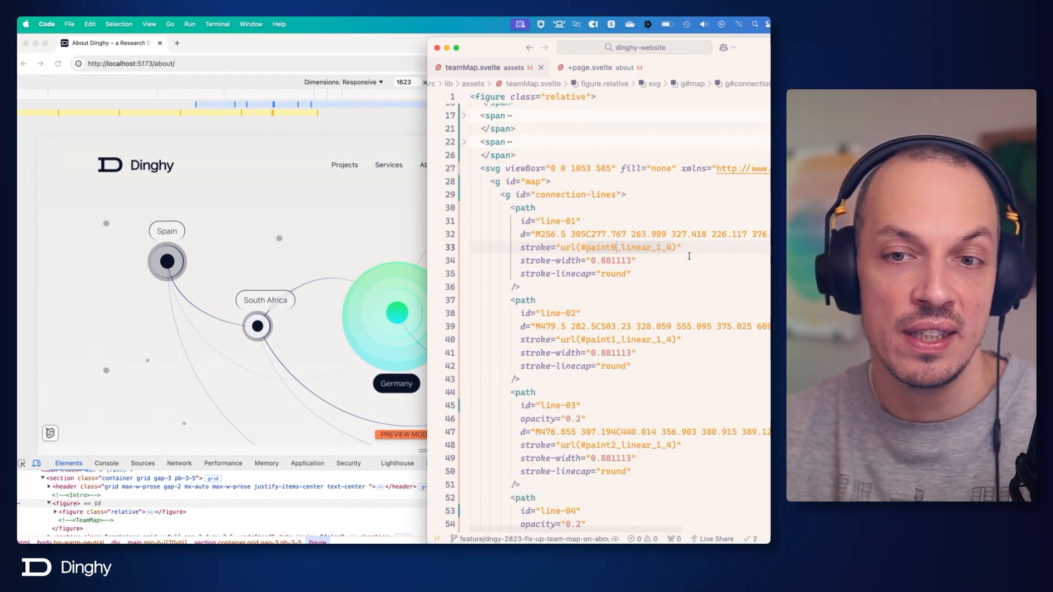
Look up the paint0_linear_1_4 gradient definition referenced by the stroke of the line-01 path.
double_click(627, 248)
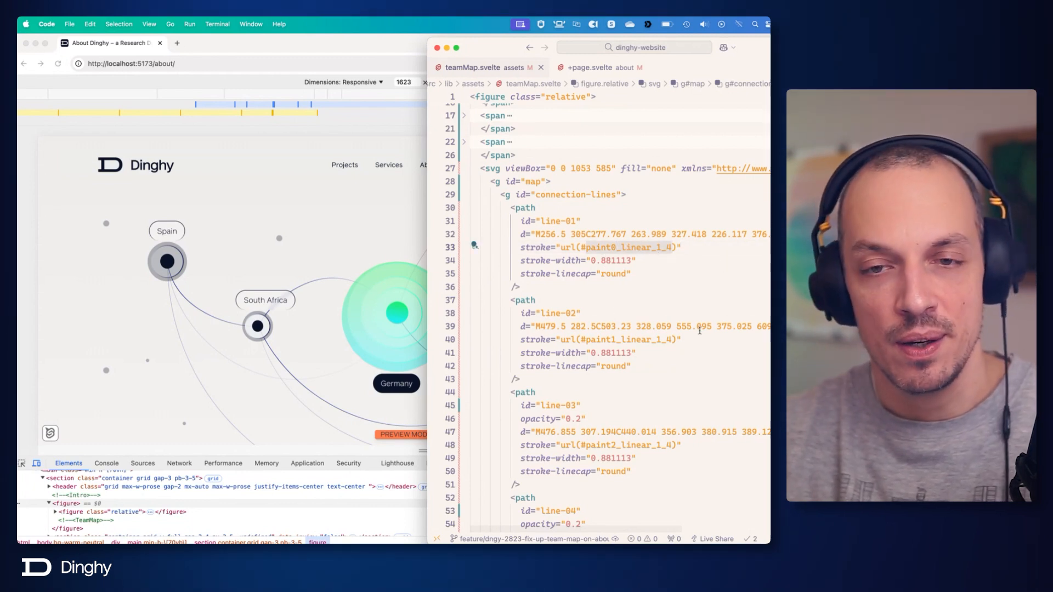
scroll(696, 335, down, 5)
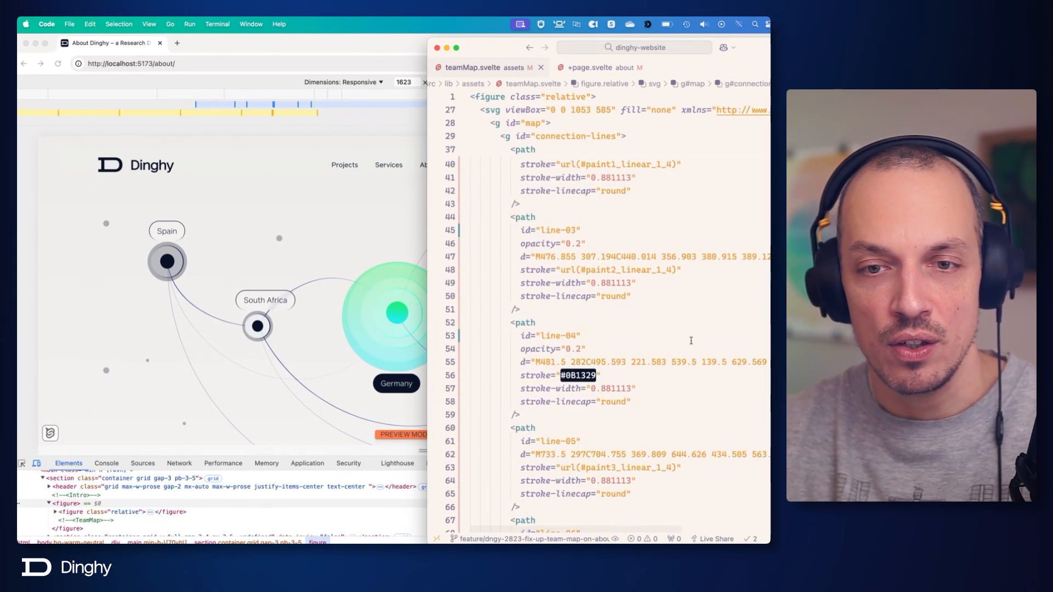
scroll(636, 307, down, 4)
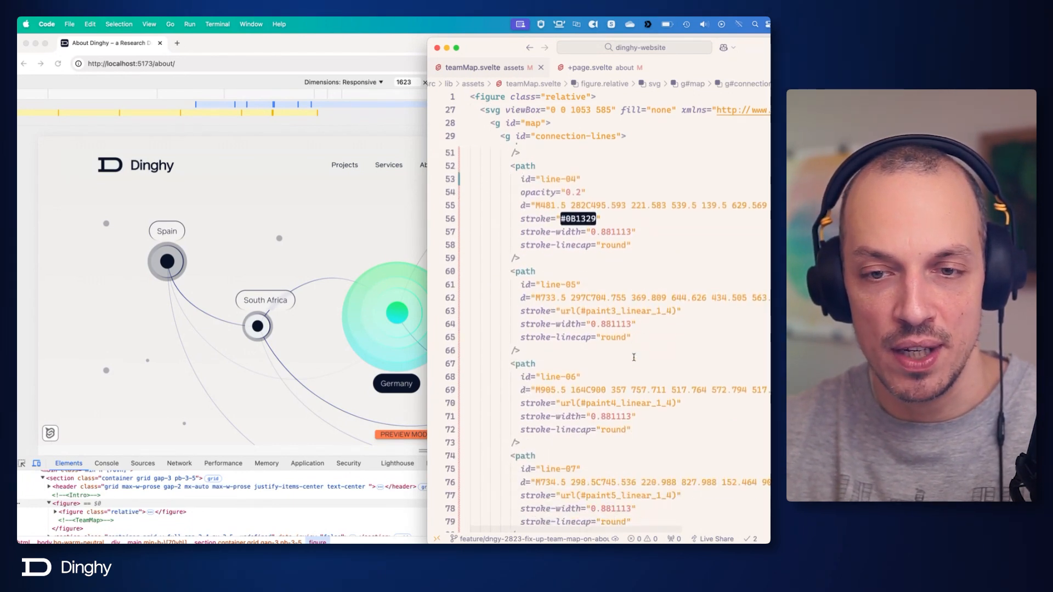
scroll(633, 366, down, 3)
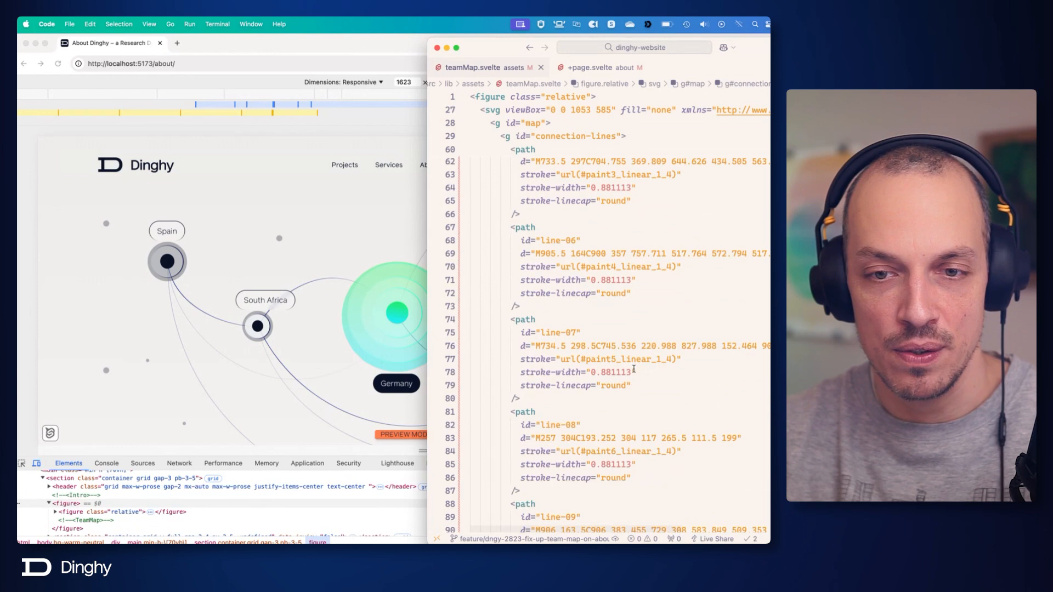
scroll(634, 373, down, 12)
key(super+d)
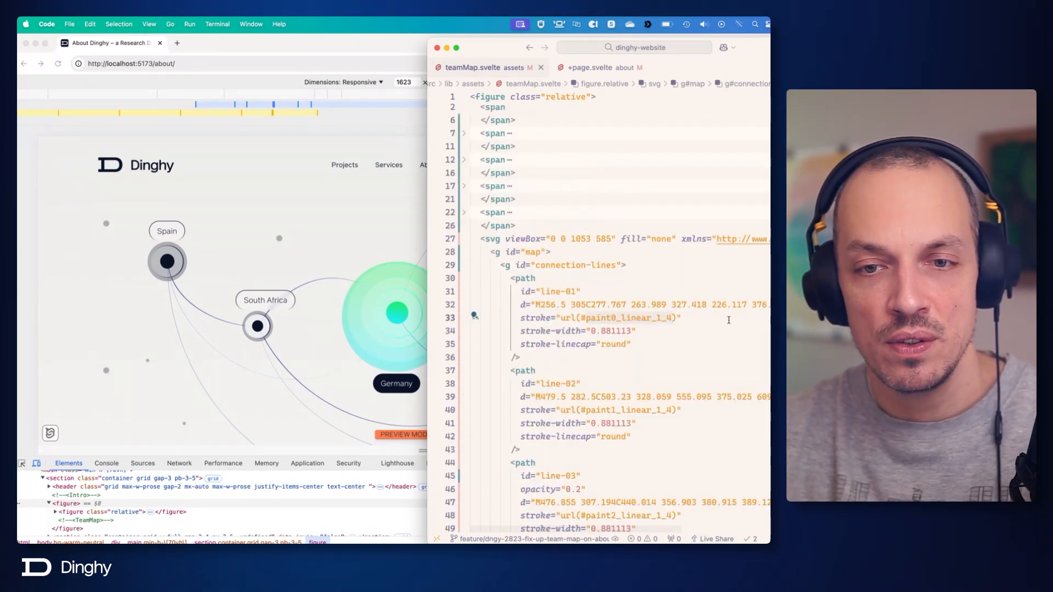
key(super+f)
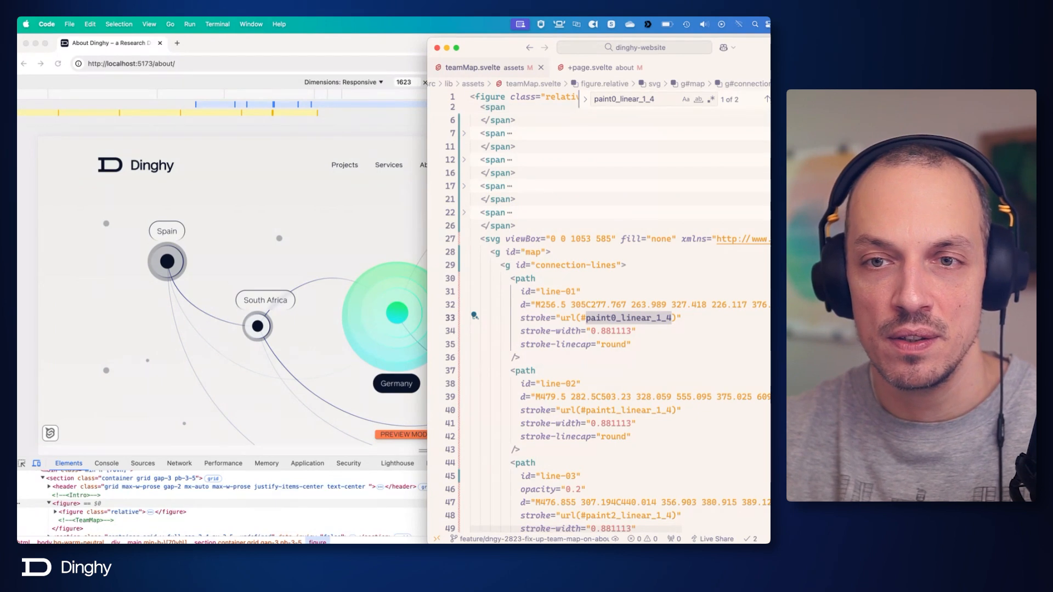
key(Return)
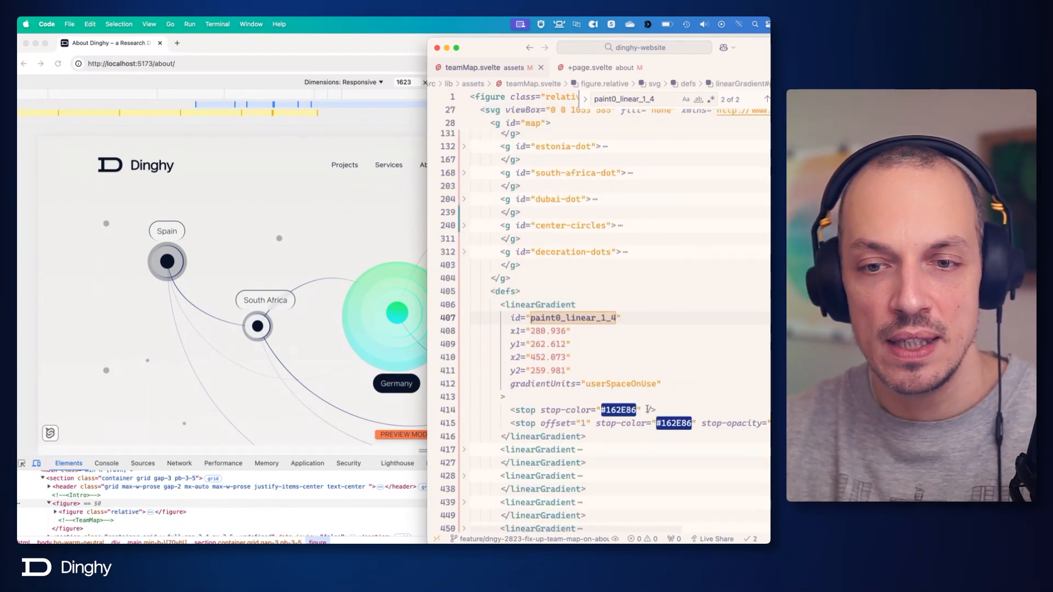
Unfold the second linearGradient, paint1_linear_1_4, and examine its x1 to y2 coordinates.
click(465, 449)
scroll(466, 452, down, 3)
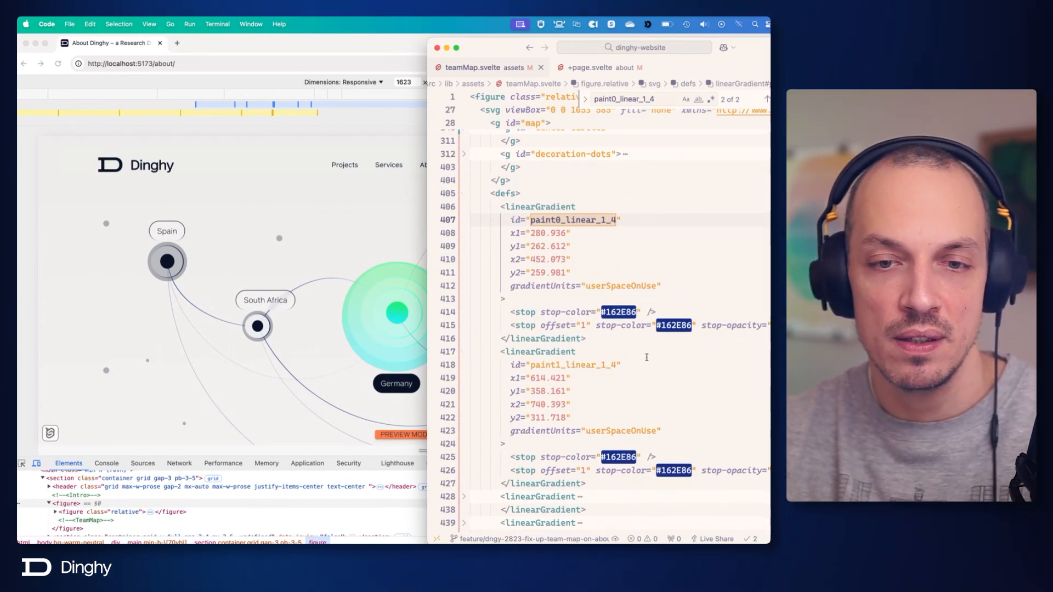
drag(512, 377, 585, 409)
click(586, 409)
Compare the stroke-width and stroke-linecap attributes of line-01 with those of the other connection-line paths.
scroll(575, 397, up, 20)
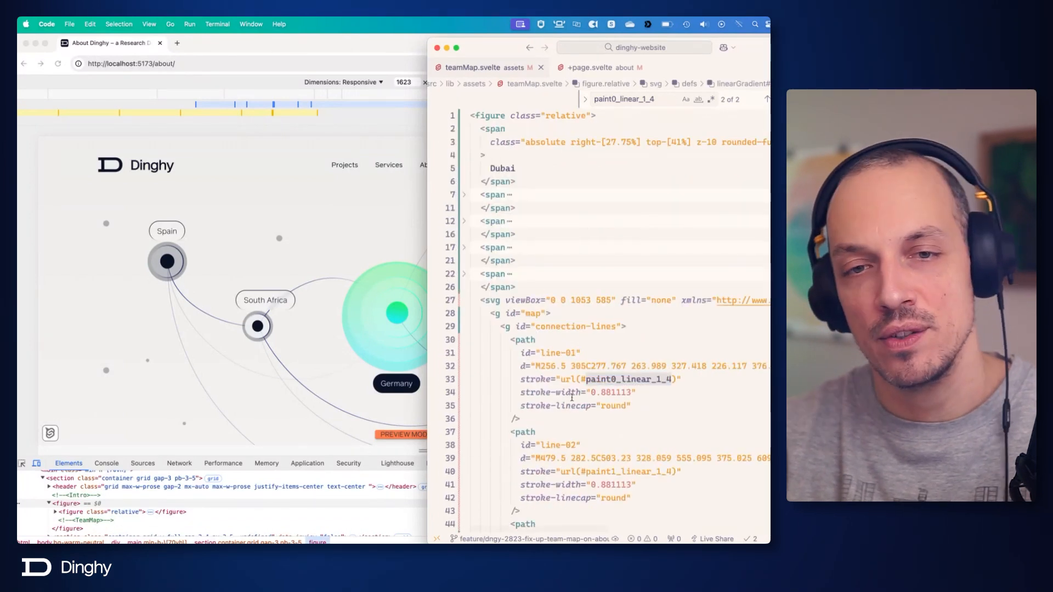
scroll(558, 343, down, 6)
scroll(582, 308, up, 5)
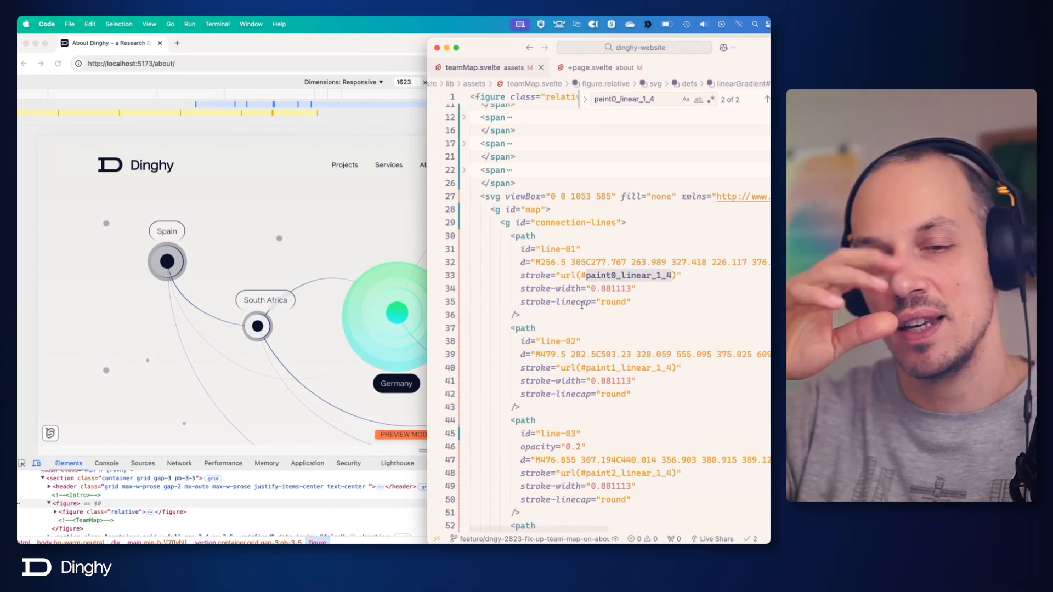
click(641, 303)
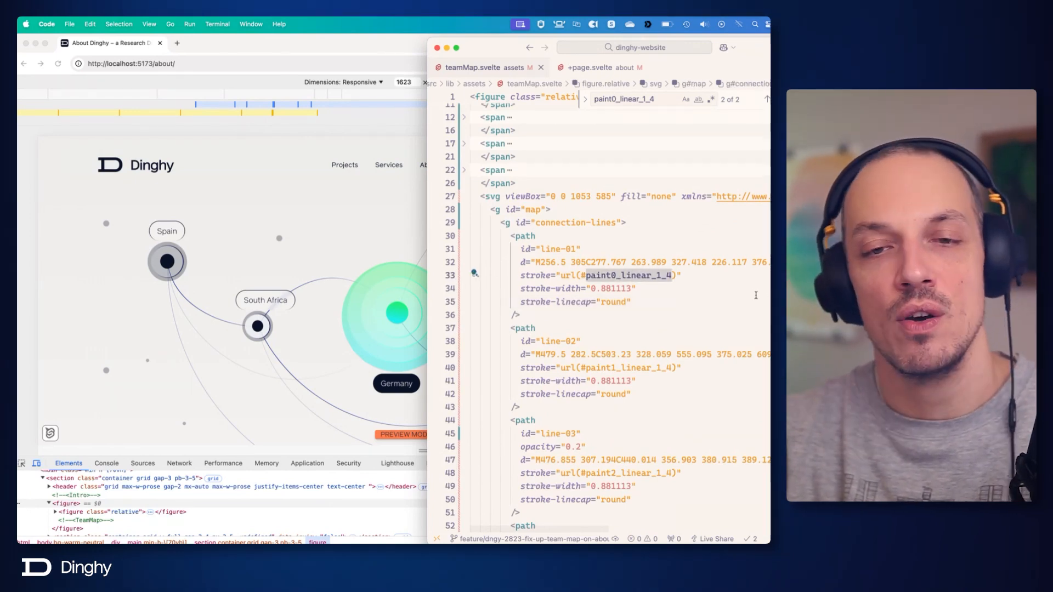
click(624, 288)
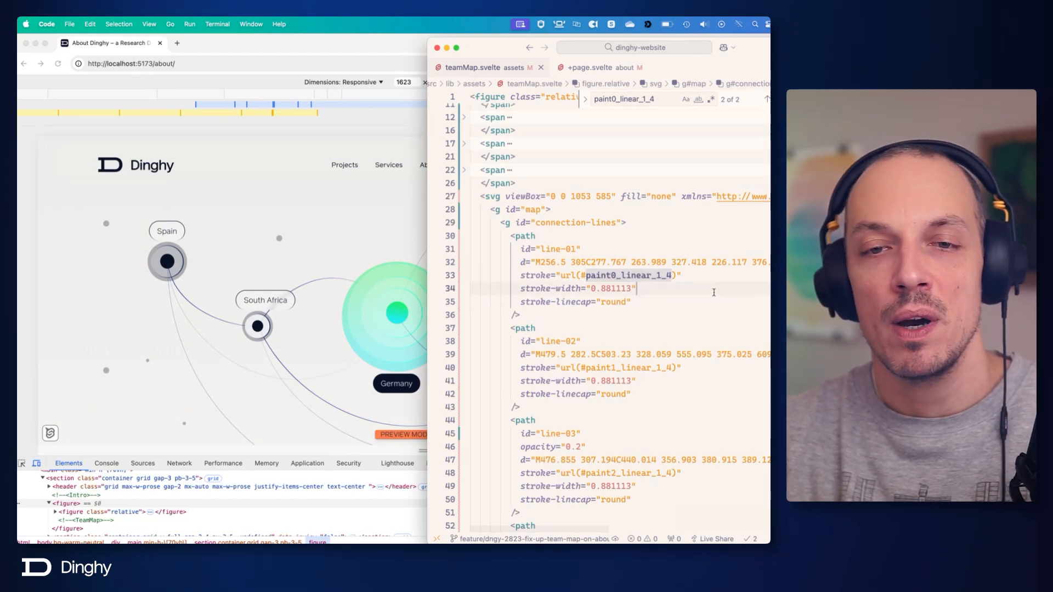
click(672, 251)
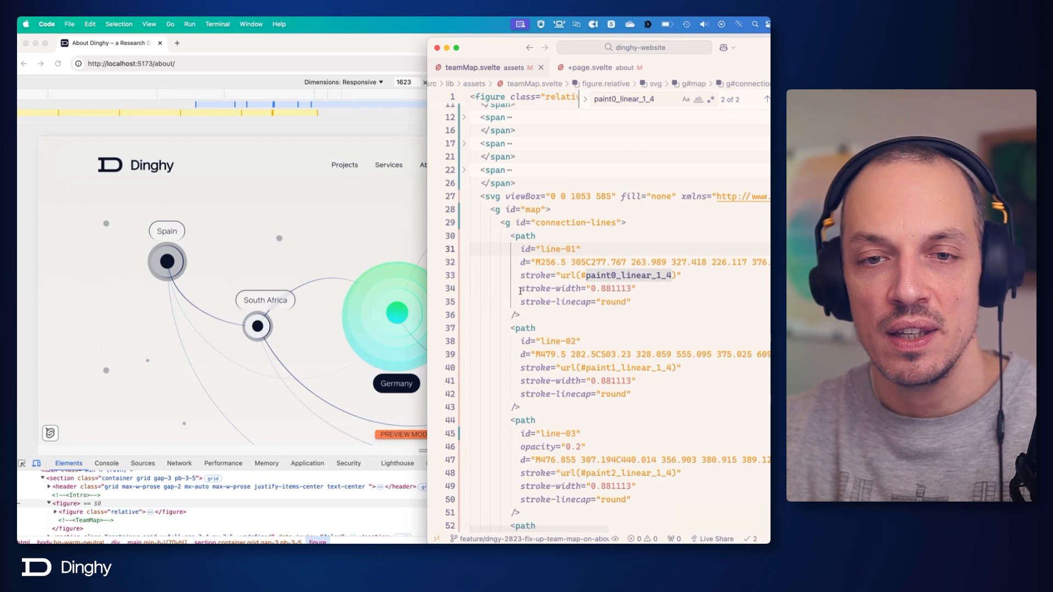
click(653, 299)
click(567, 289)
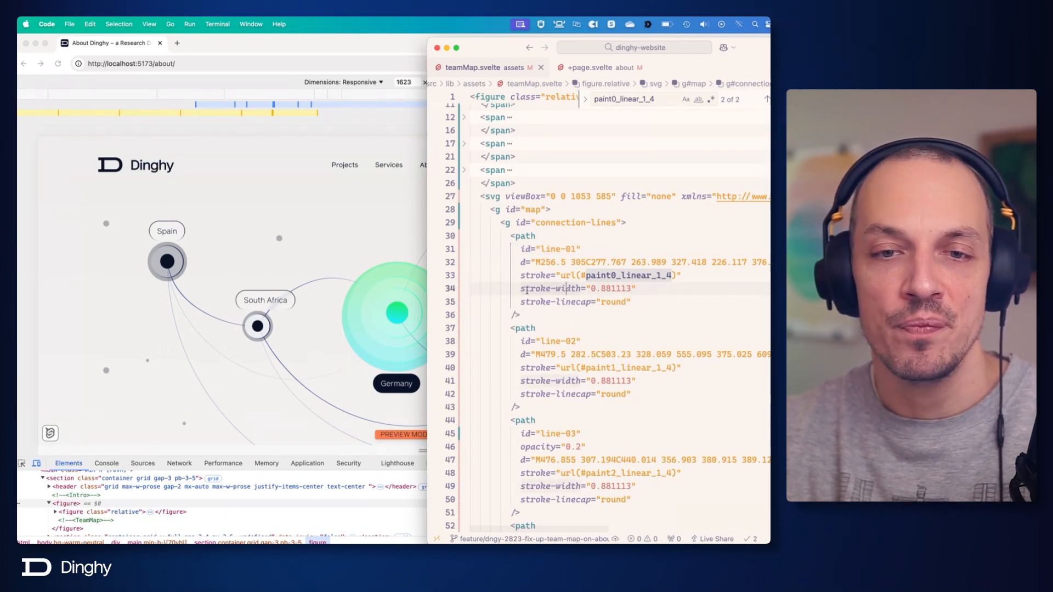
click(668, 285)
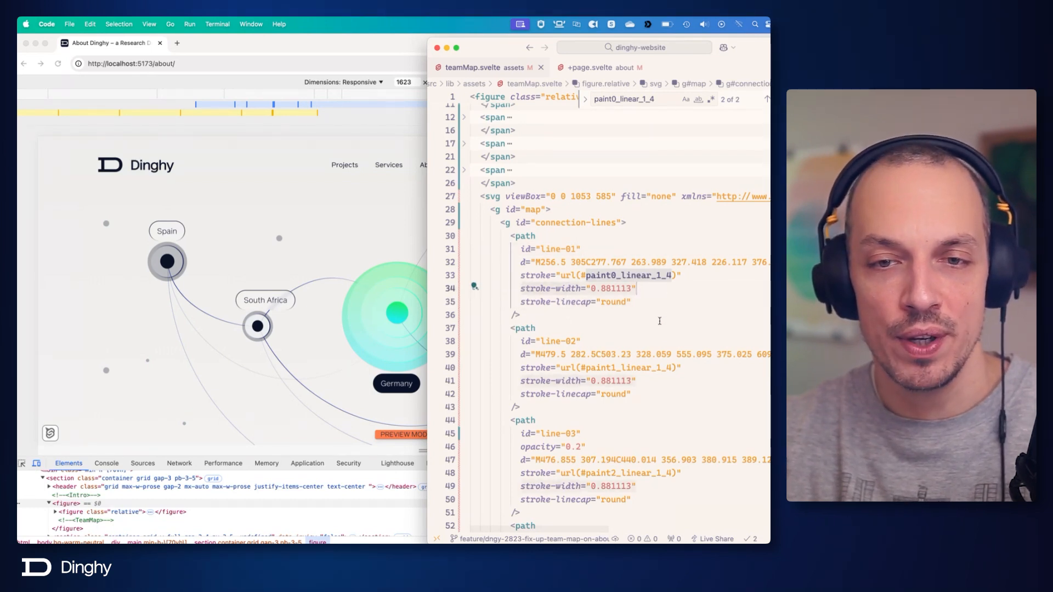
scroll(660, 320, down, 15)
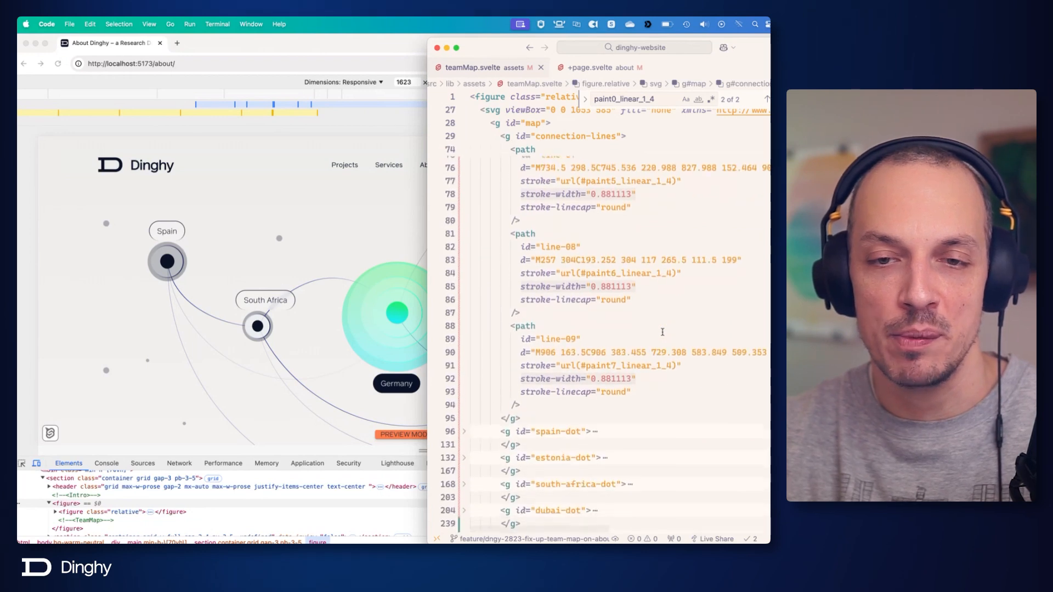
scroll(663, 332, up, 15)
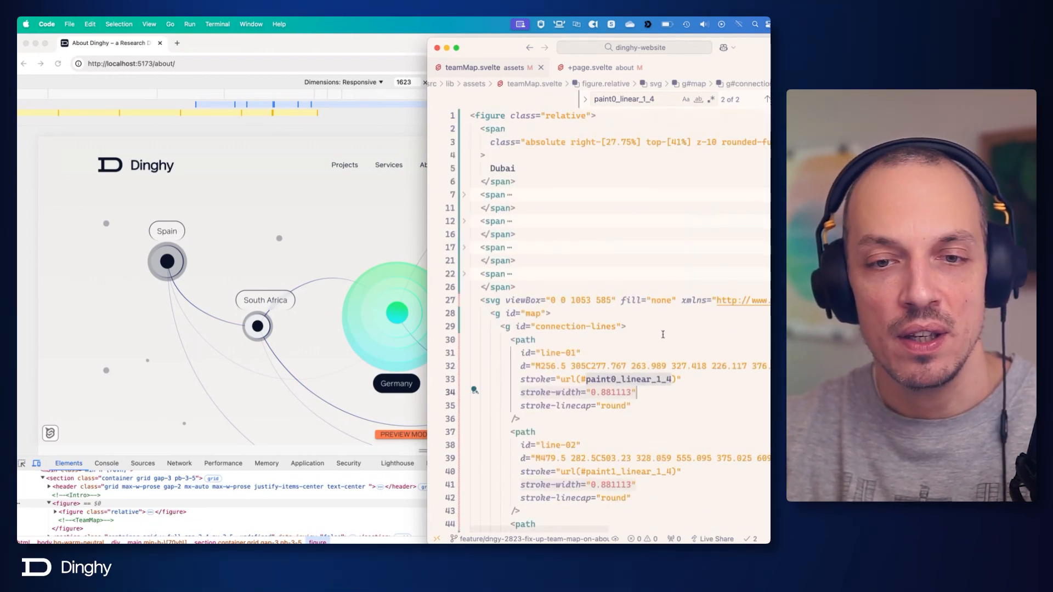
scroll(662, 334, down, 4)
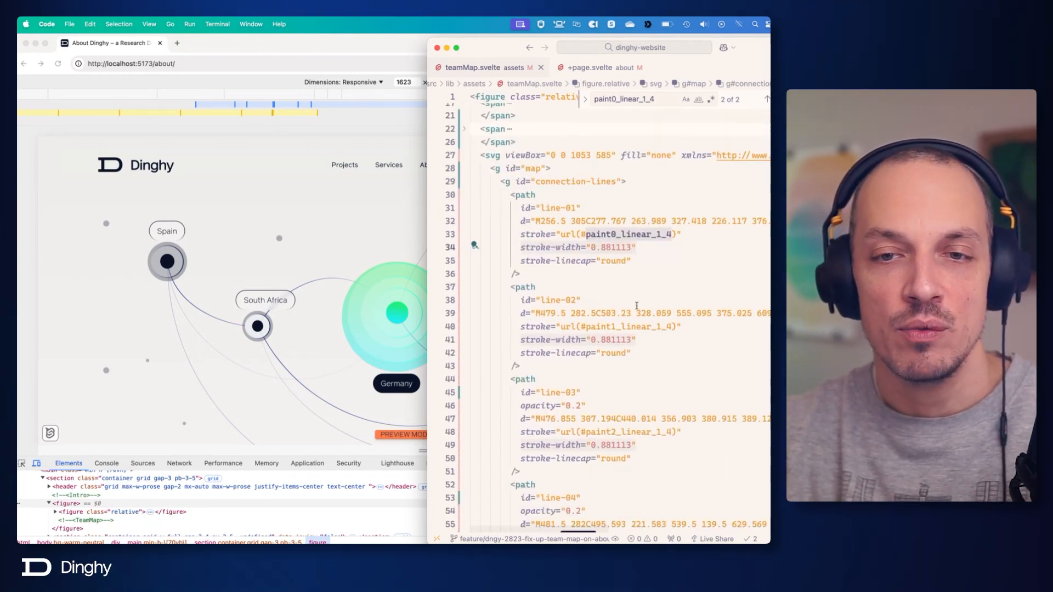
Remove stroke-width="0.881113" and stroke-linecap="round" from all nine connection-line paths at once and save teamMap.svelte.
click(631, 261)
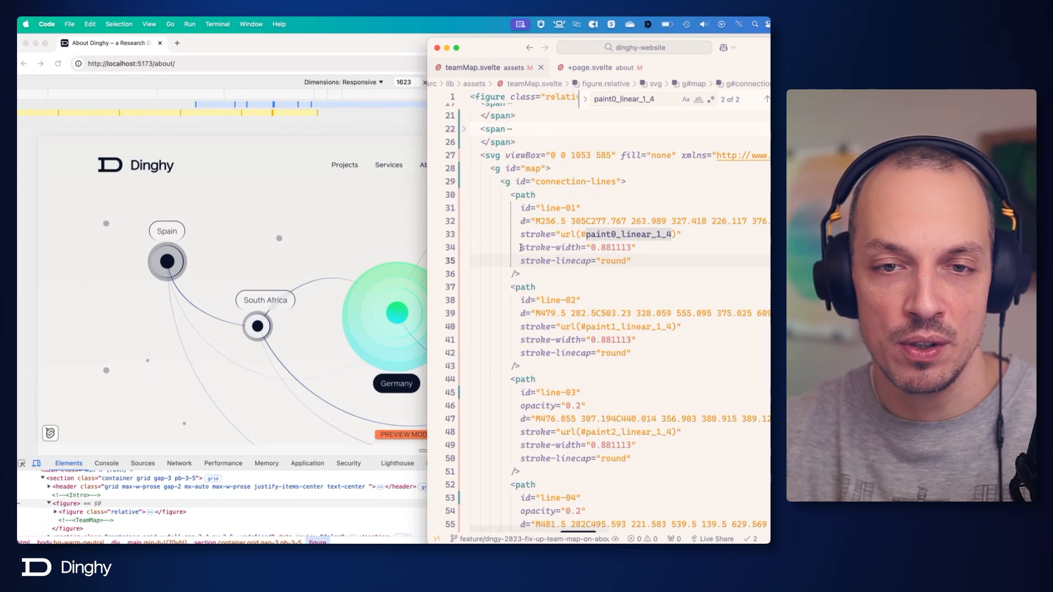
drag(521, 247, 649, 269)
click(637, 248)
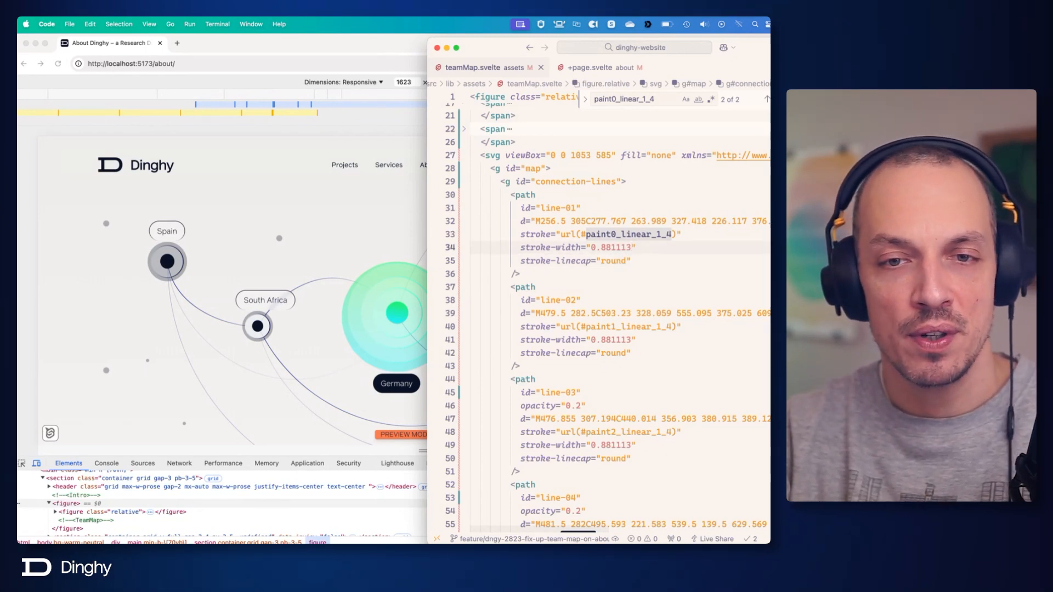
drag(521, 247, 633, 262)
key(super+d)
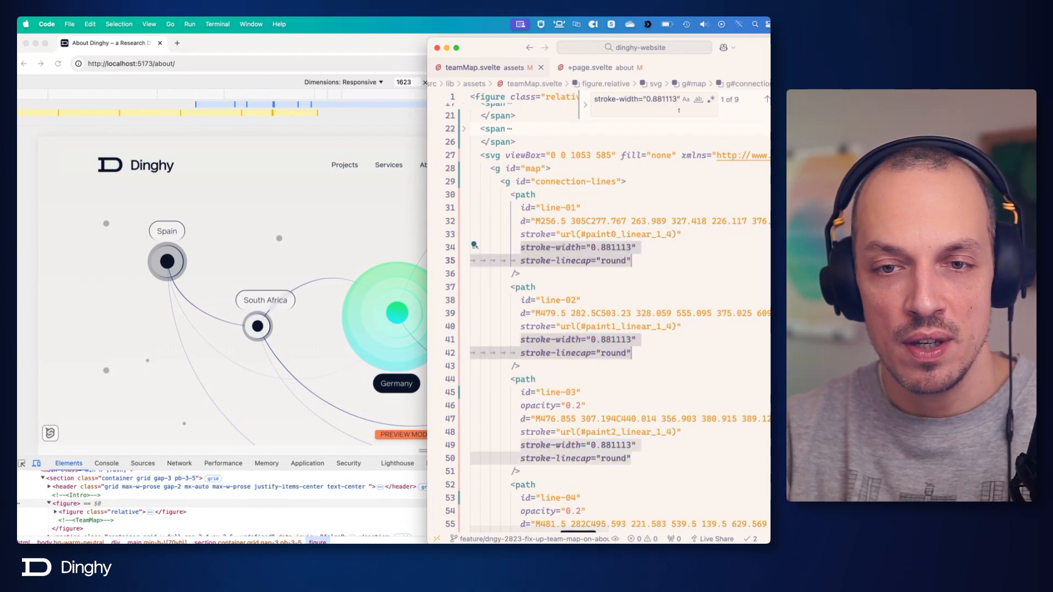
key(super+d)
key(super+d)
key(super+d)
key(super+d)
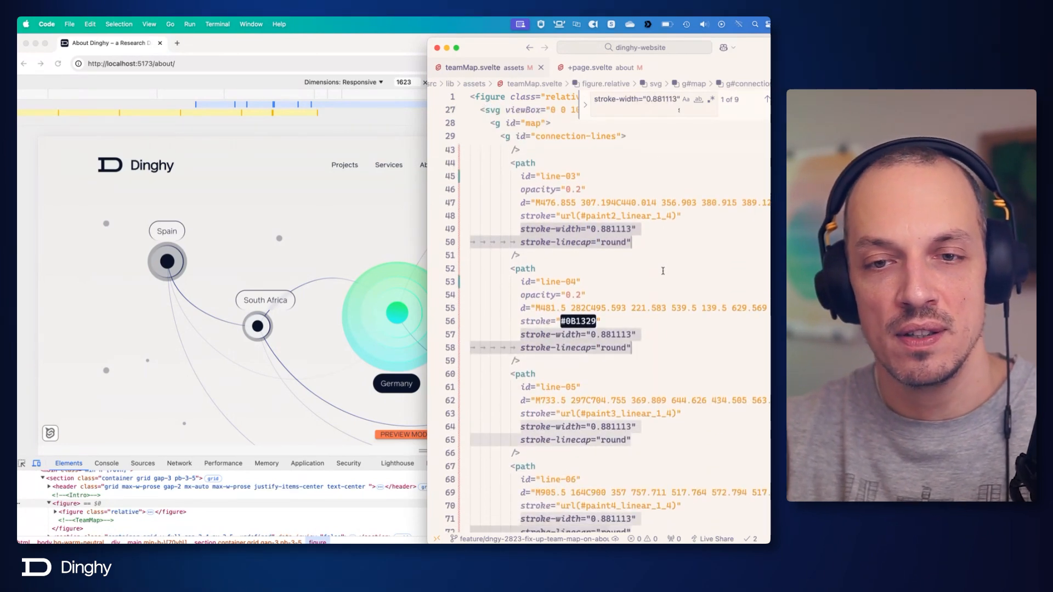
key(super+d)
key(super+d)
key(super+d)
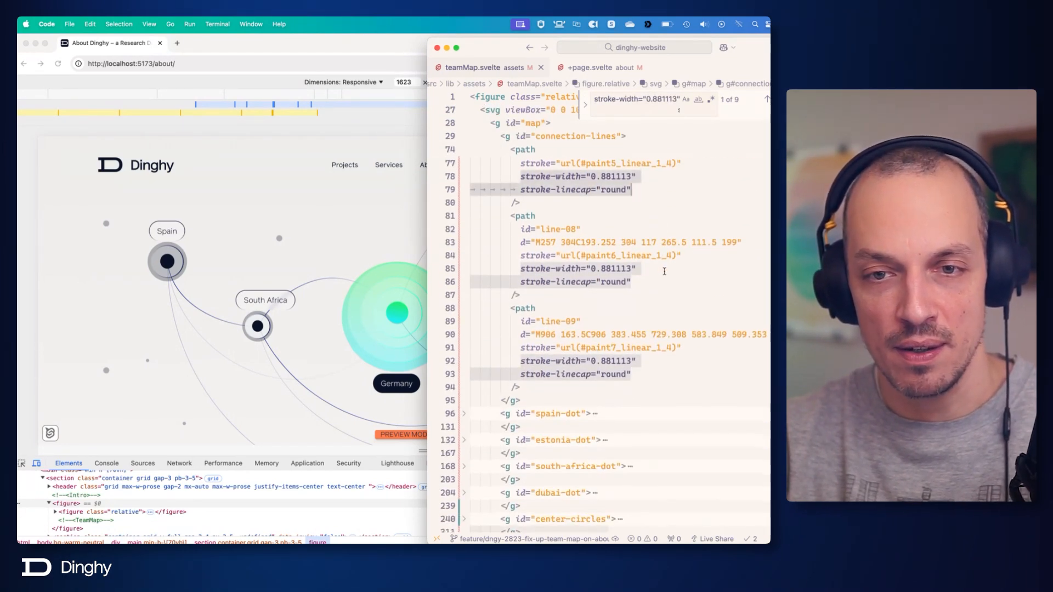
key(BackSpace)
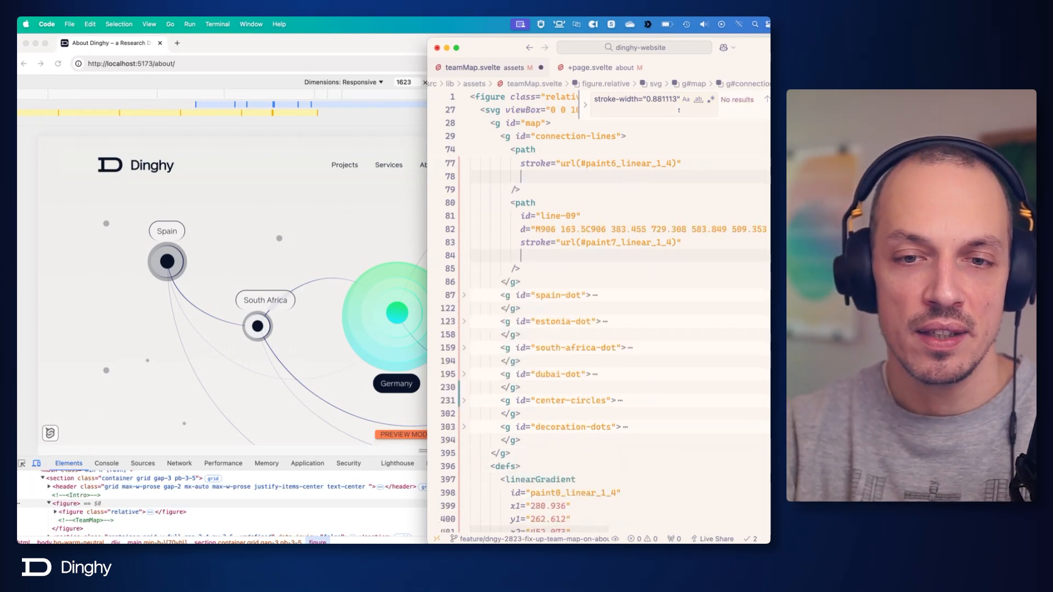
key(super+s)
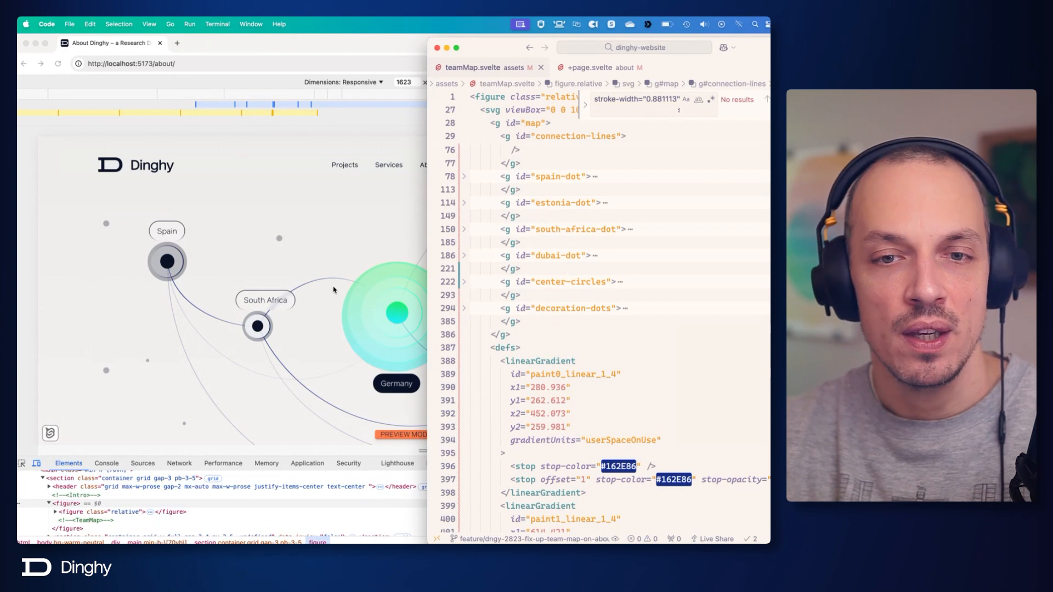
Switch to Chrome and examine the connection lines between the locations on the rendered team map.
click(260, 328)
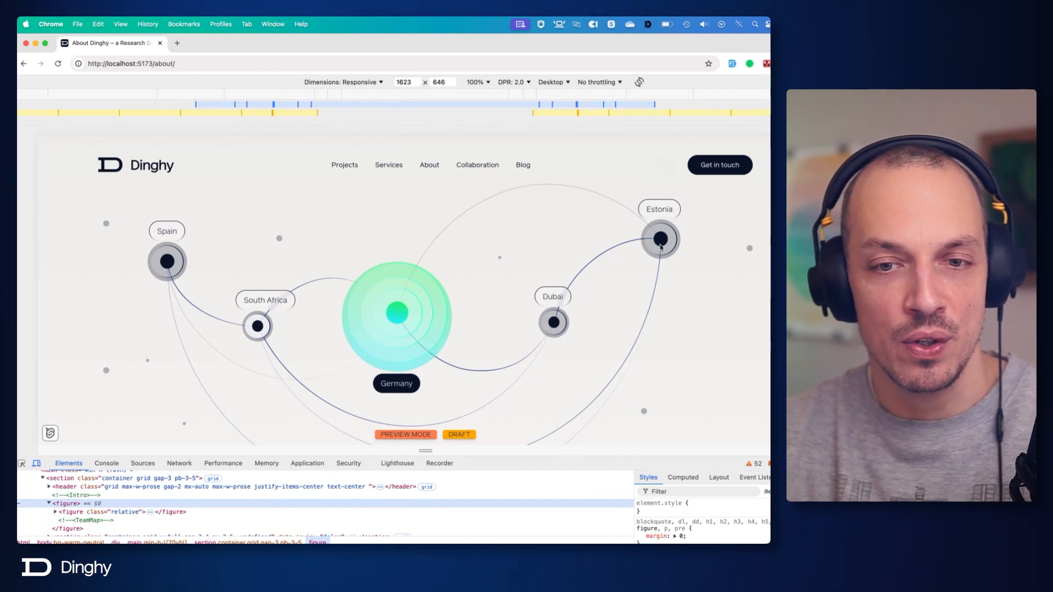
scroll(659, 250, down, 1)
scroll(659, 250, up, 1)
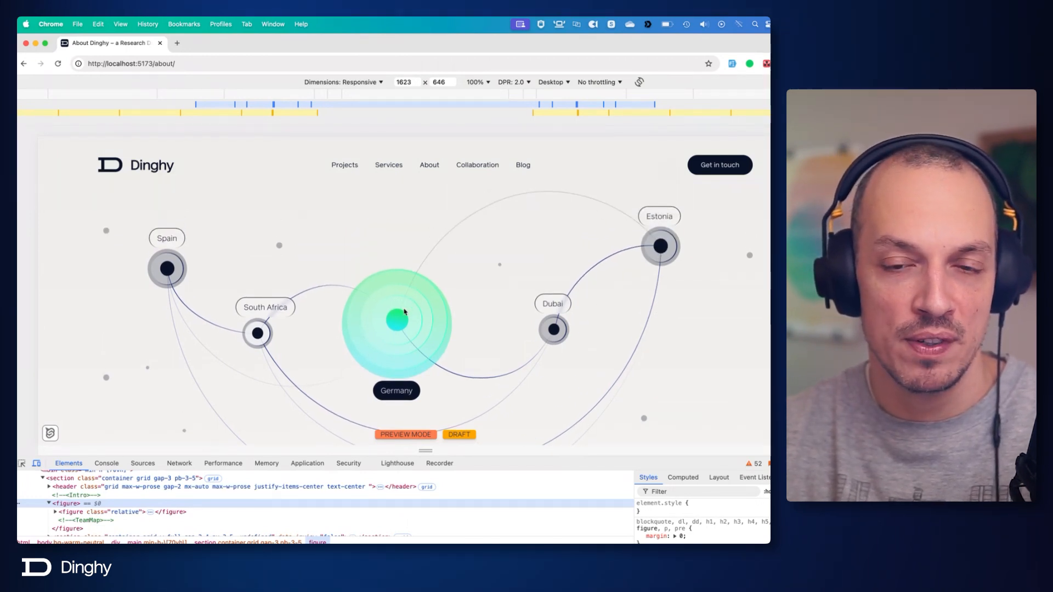
Switch back to Code and review the gradient references in the connection-line strokes and their linearGradient definitions.
key(super+Tab)
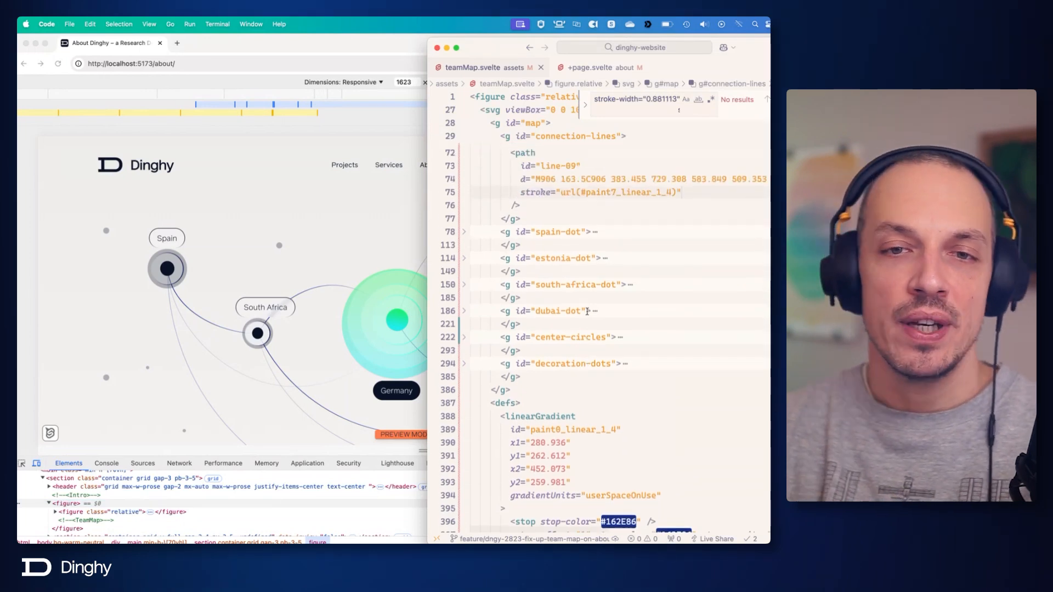
scroll(587, 311, up, 5)
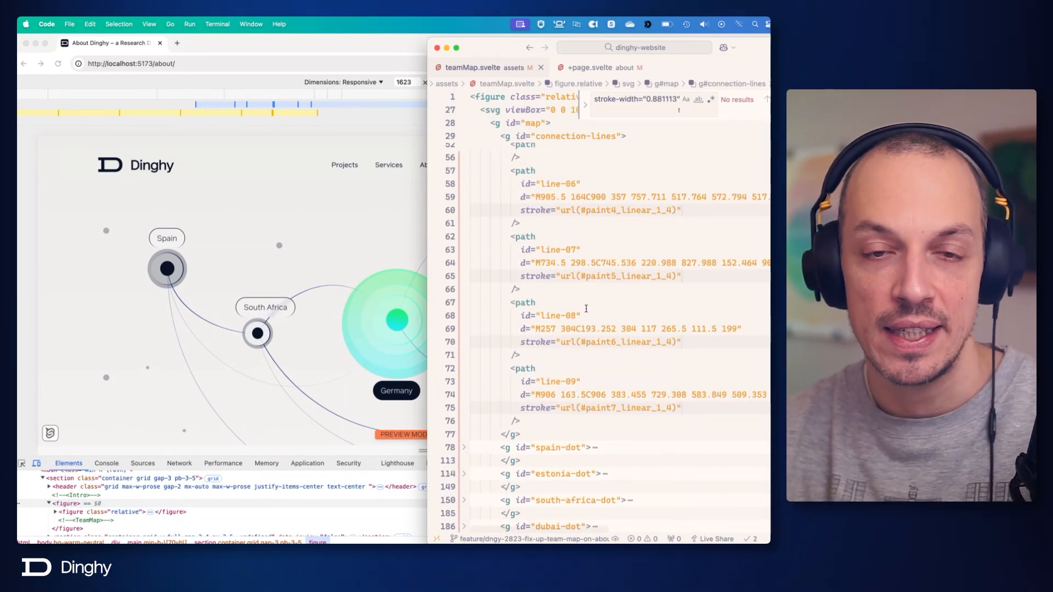
scroll(647, 205, up, 6)
scroll(619, 181, down, 7)
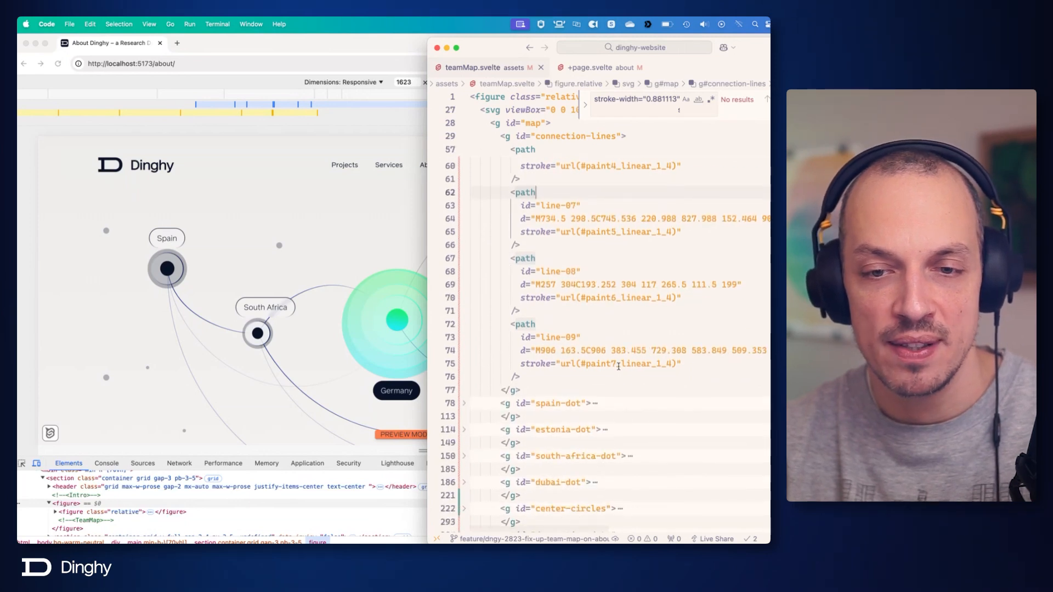
scroll(617, 369, down, 10)
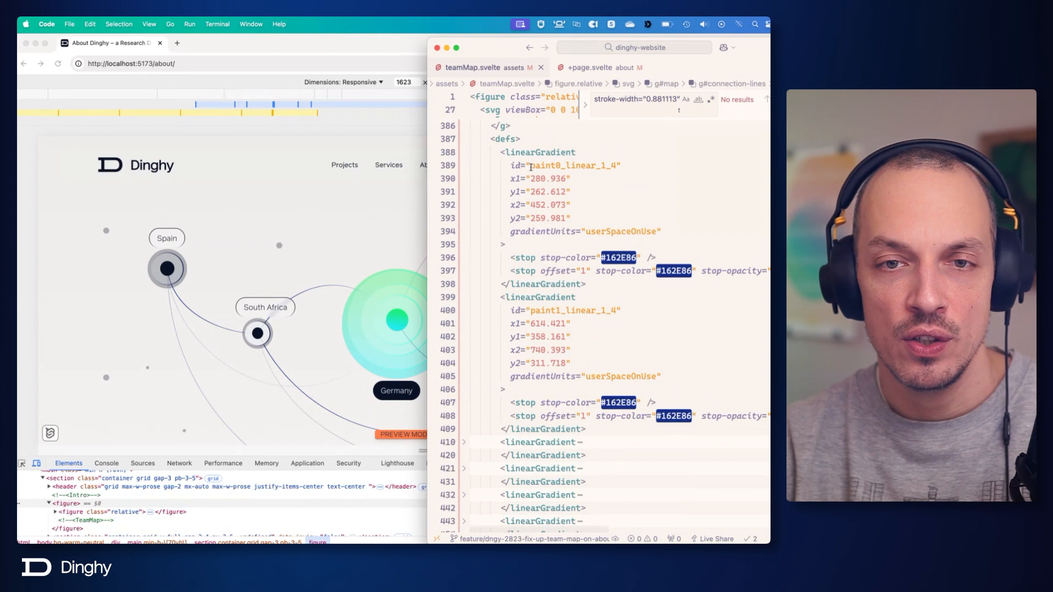
Unfold the linearGradient definitions from paint2_linear_1_4 through paint7_linear_1_4 and review their coordinates and color stops.
click(464, 441)
scroll(470, 439, down, 3)
scroll(470, 439, down, 1)
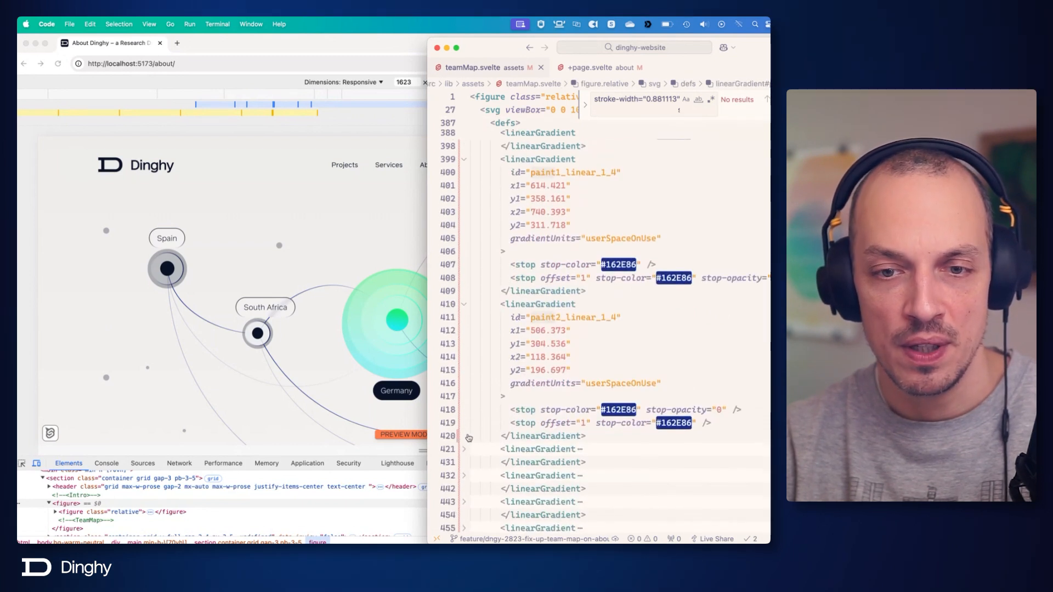
click(464, 439)
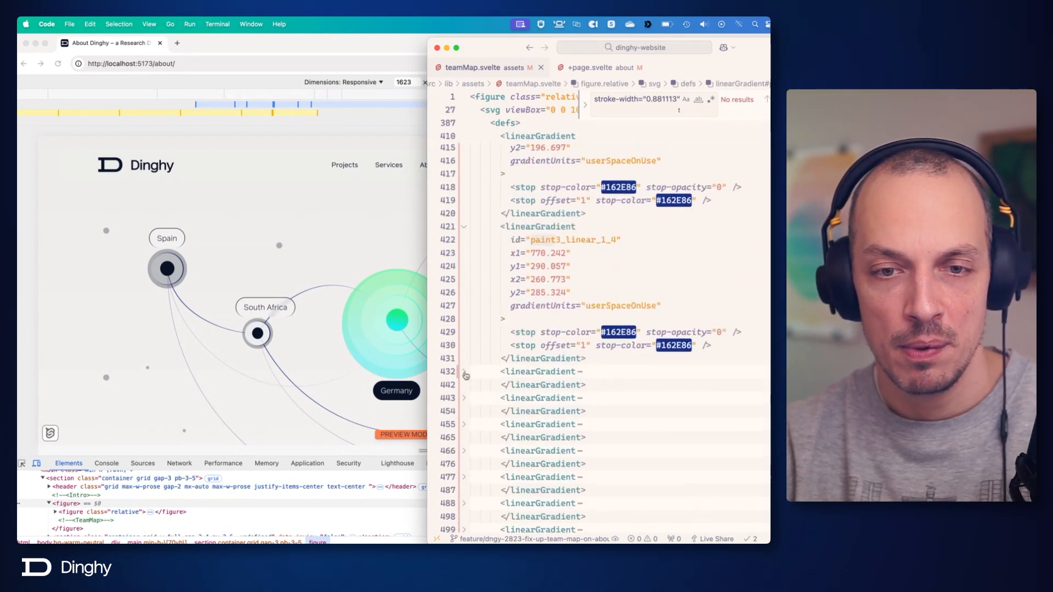
click(466, 375)
scroll(469, 372, down, 5)
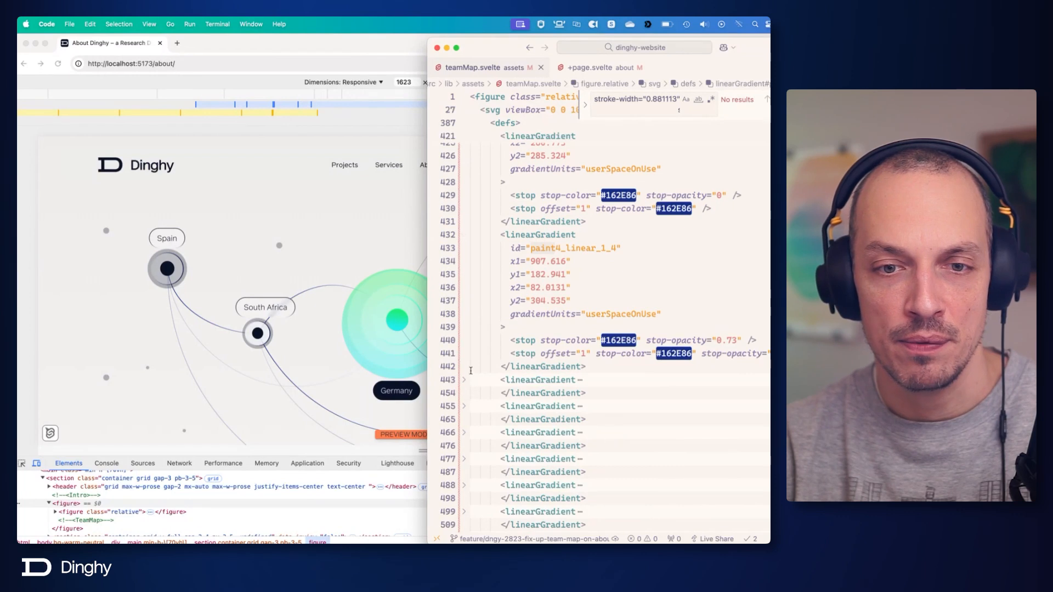
click(466, 379)
scroll(466, 367, down, 8)
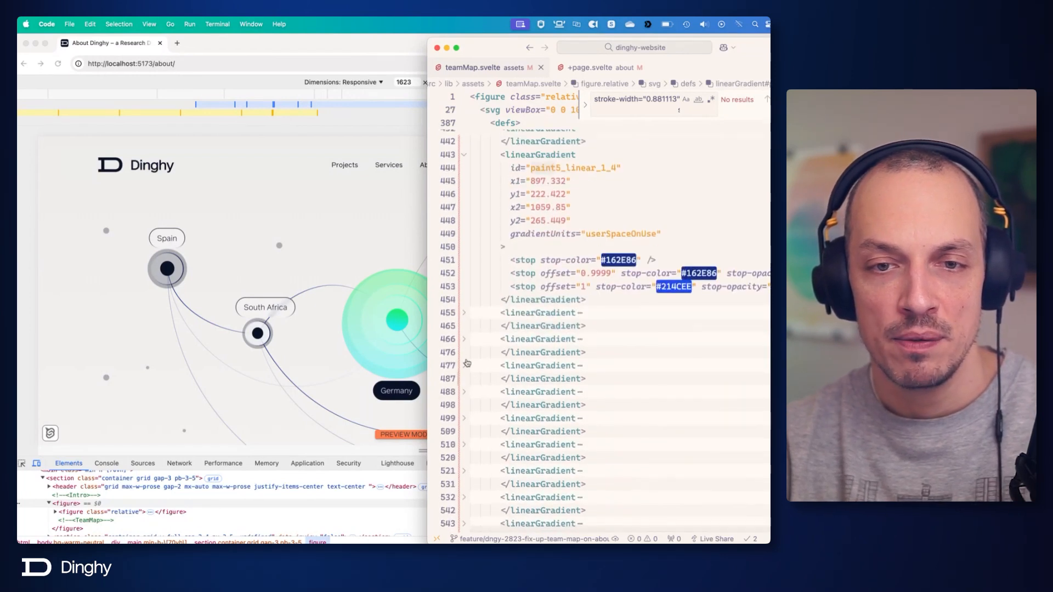
click(465, 314)
click(466, 457)
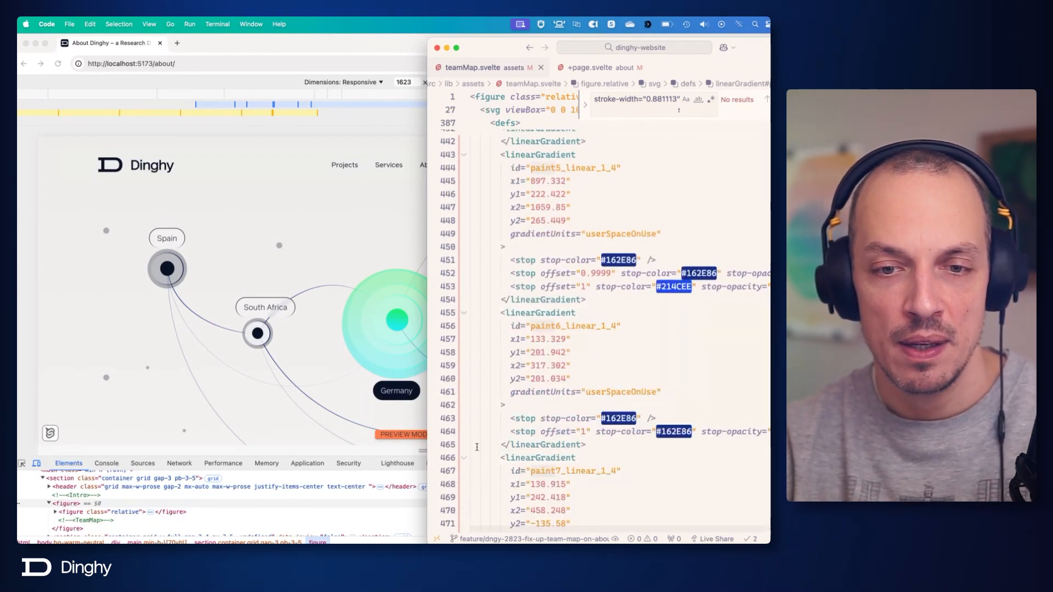
scroll(473, 433, down, 8)
Search the file for uses of paint8_linear_1_4 and delete its linearGradient definition.
click(465, 381)
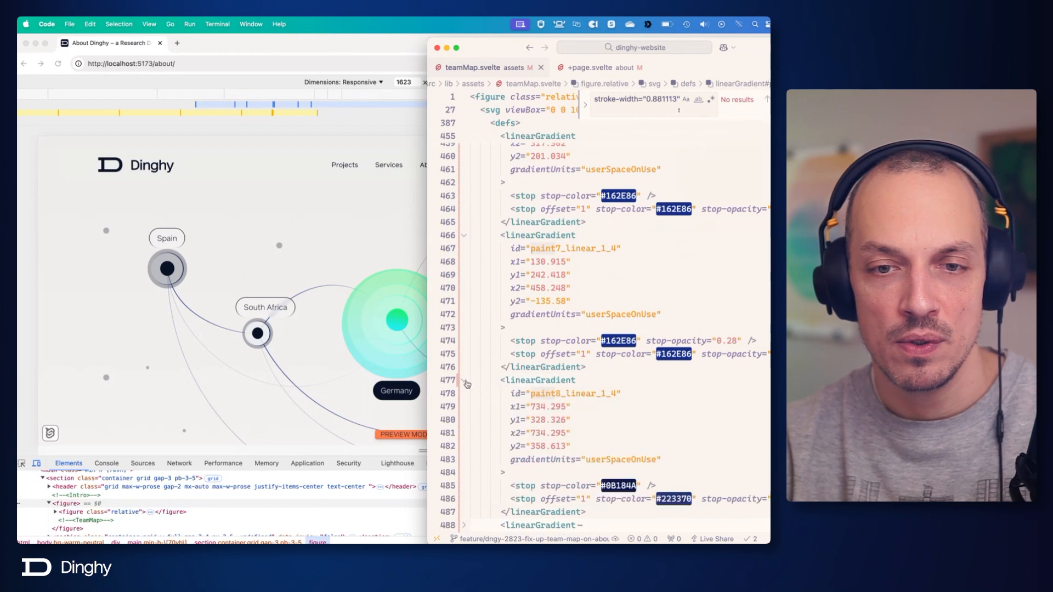
double_click(567, 393)
key(super+f)
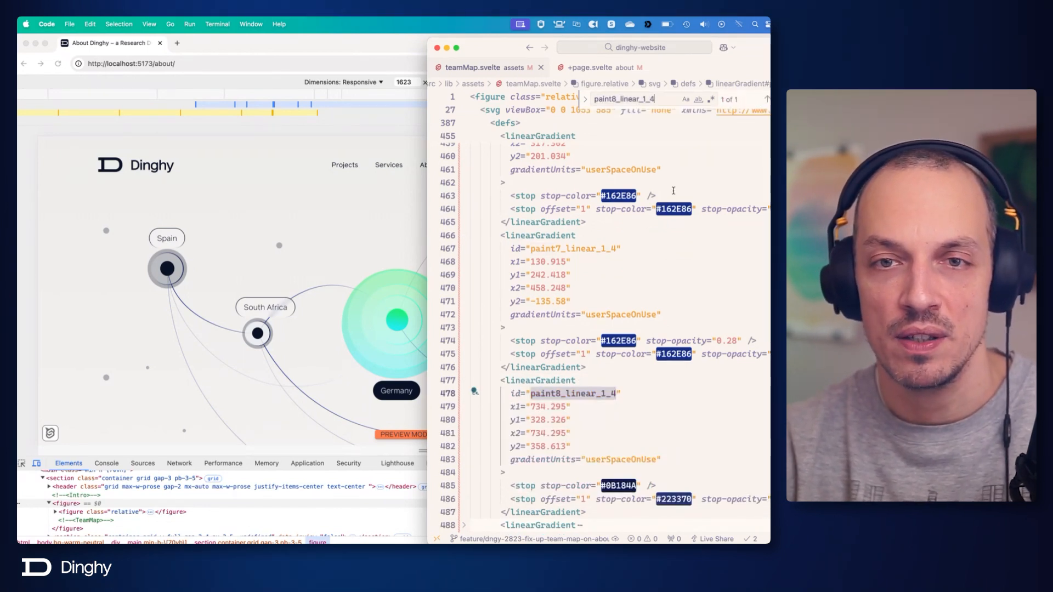
scroll(662, 298, down, 3)
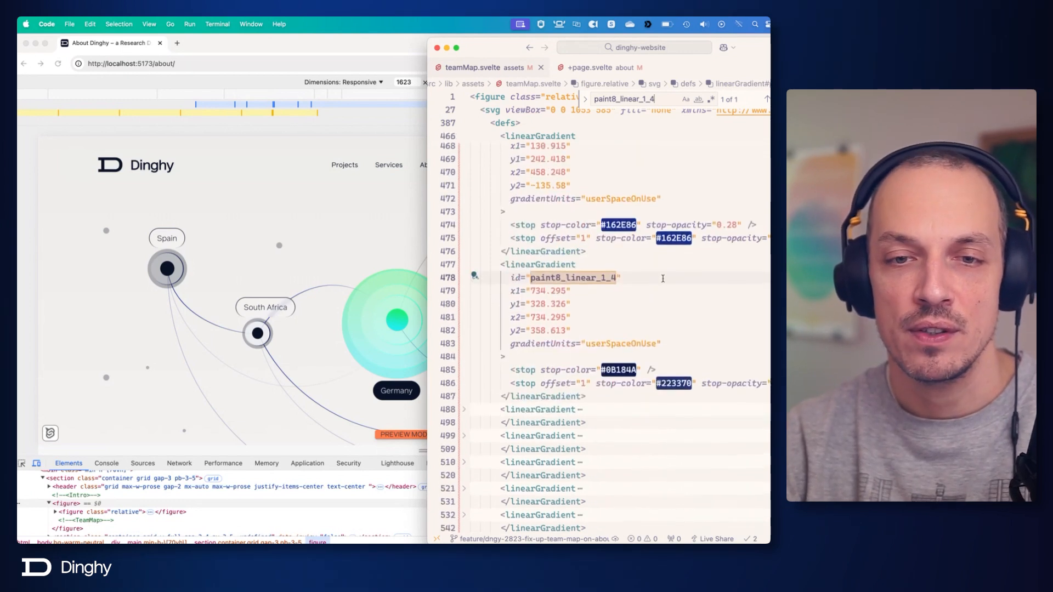
drag(498, 262, 586, 393)
key(BackSpace)
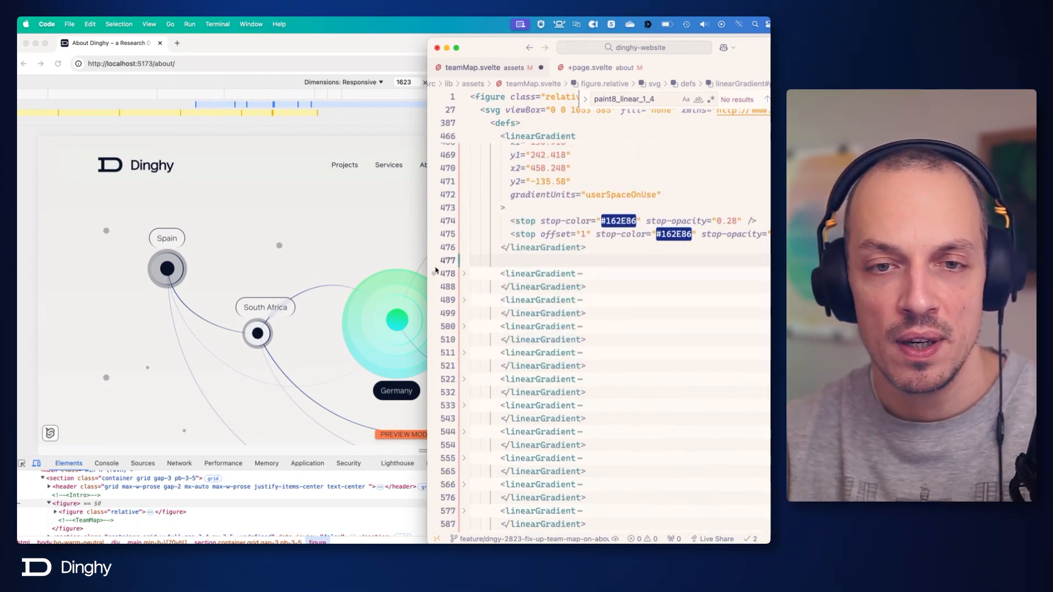
Unfold the paint9_linear_1_4 gradient, search for its uses, and delete the whole linearGradient definition.
click(465, 274)
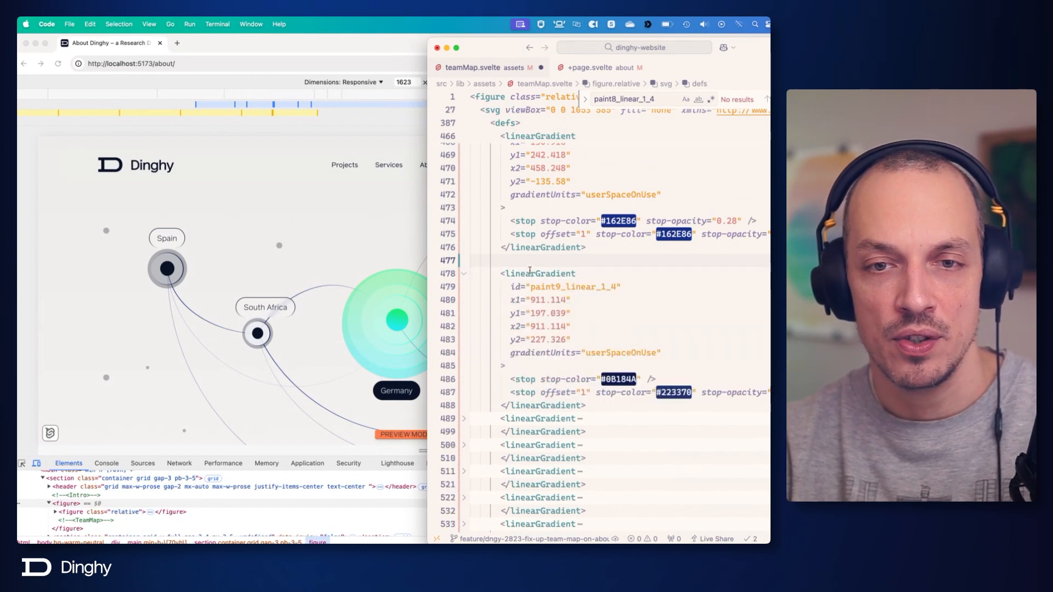
double_click(587, 286)
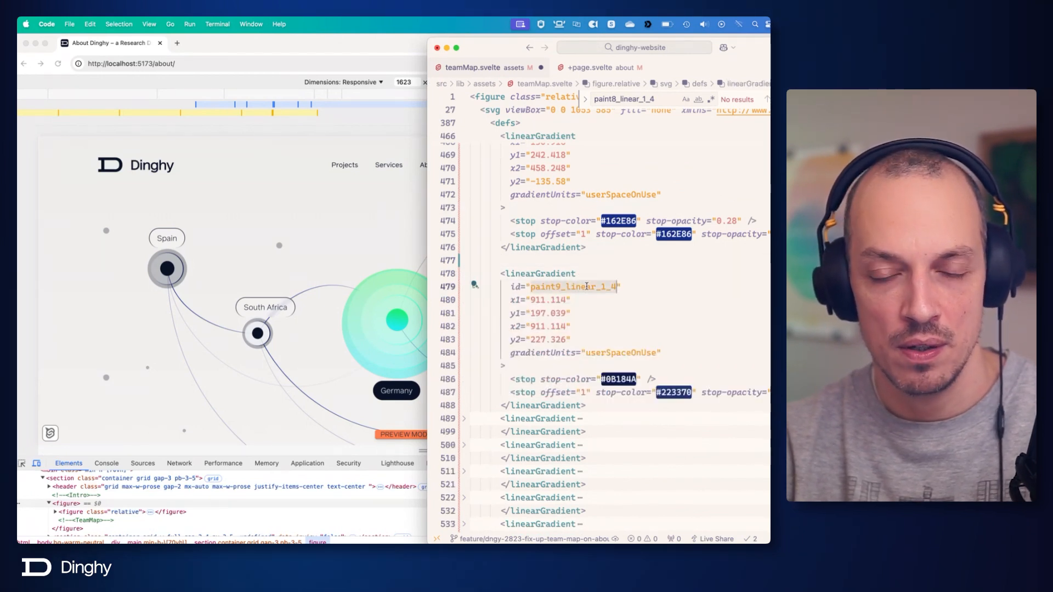
key(super+f)
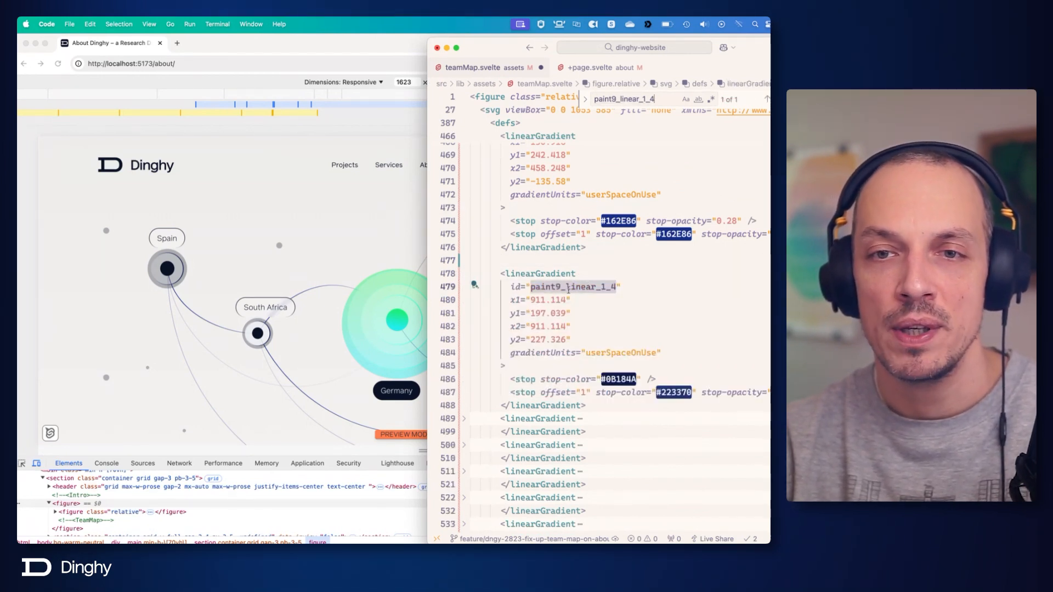
click(501, 273)
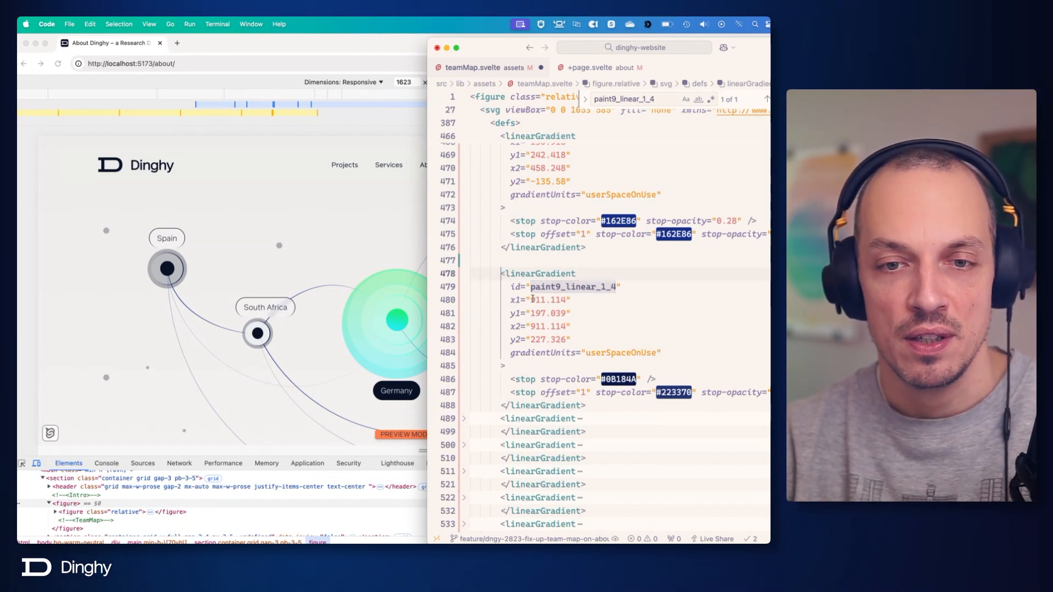
shift+click(593, 406)
key(BackSpace)
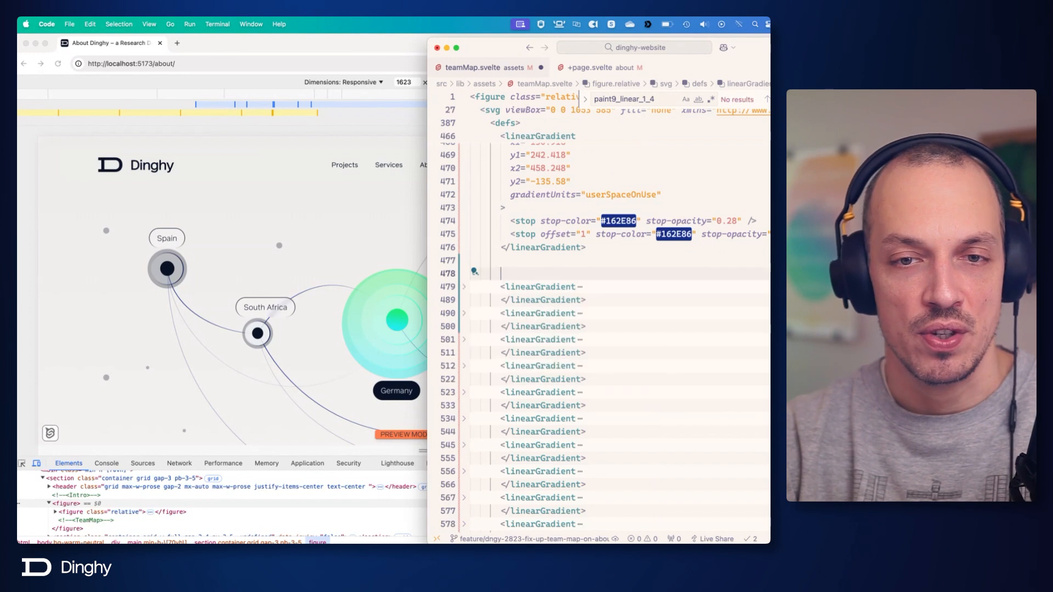
Unfold the gradient following the deleted ones and search the file for uses of paint10_linear_1_4.
click(463, 286)
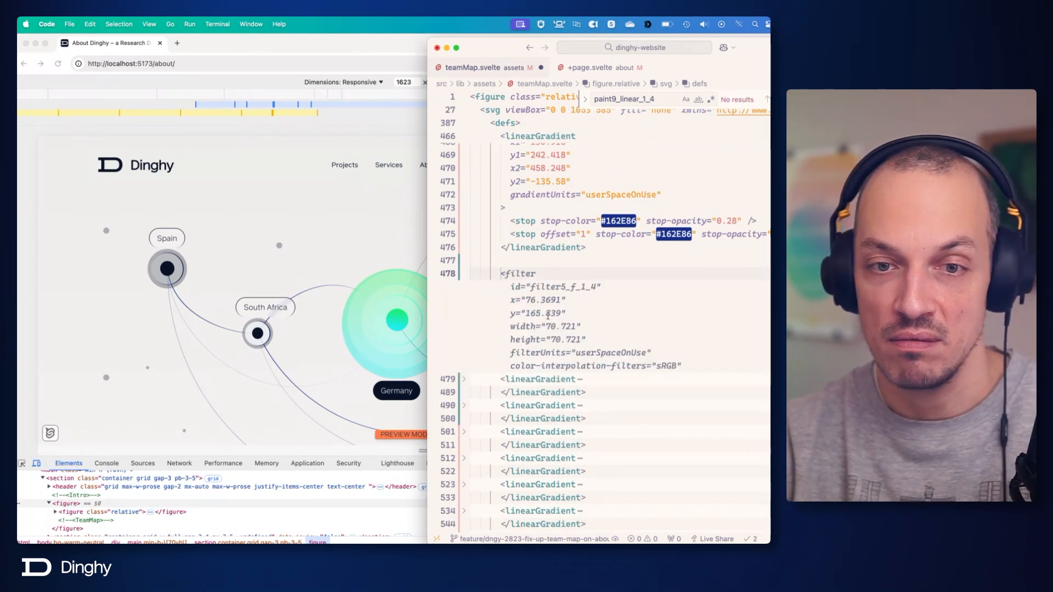
click(463, 287)
click(466, 287)
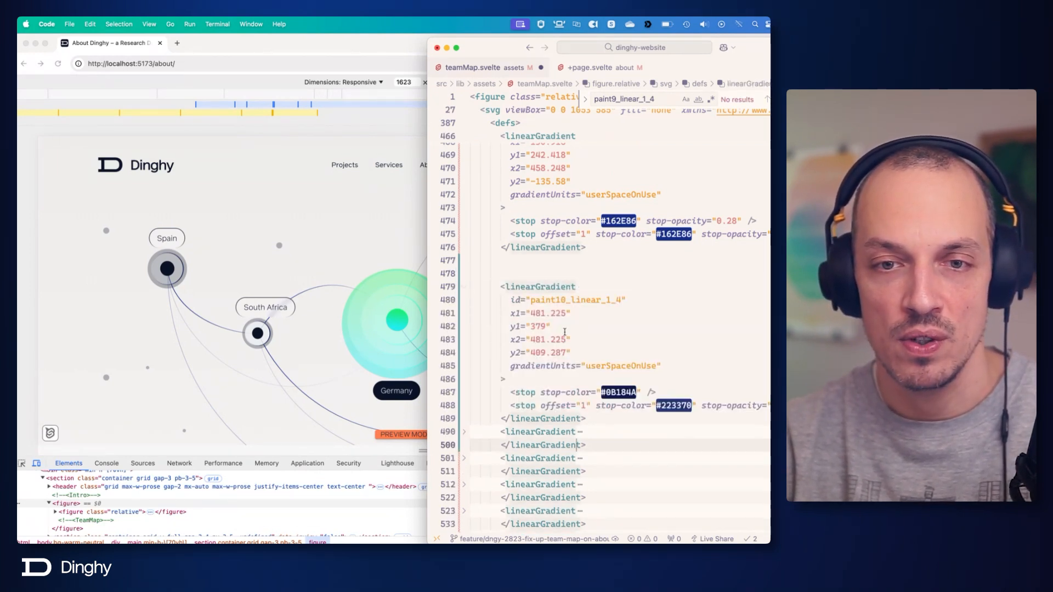
double_click(593, 303)
key(super+f)
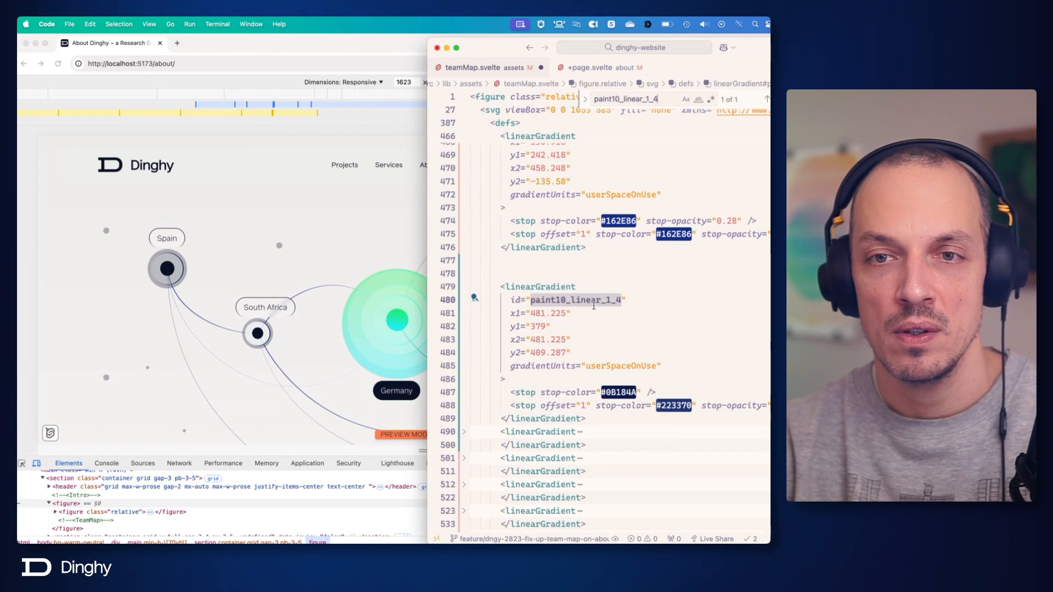
Delete every linearGradient from paint10_linear_1_4 to the end of defs along with the leftover blank lines, and save teamMap.svelte.
scroll(581, 313, down, 3)
scroll(582, 384, down, 4)
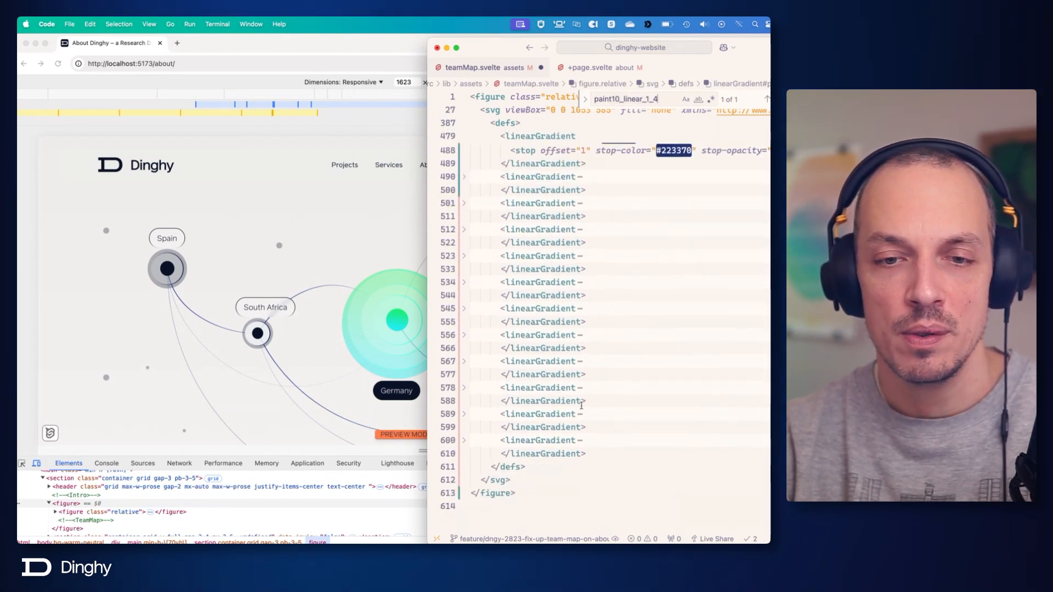
scroll(601, 450, up, 8)
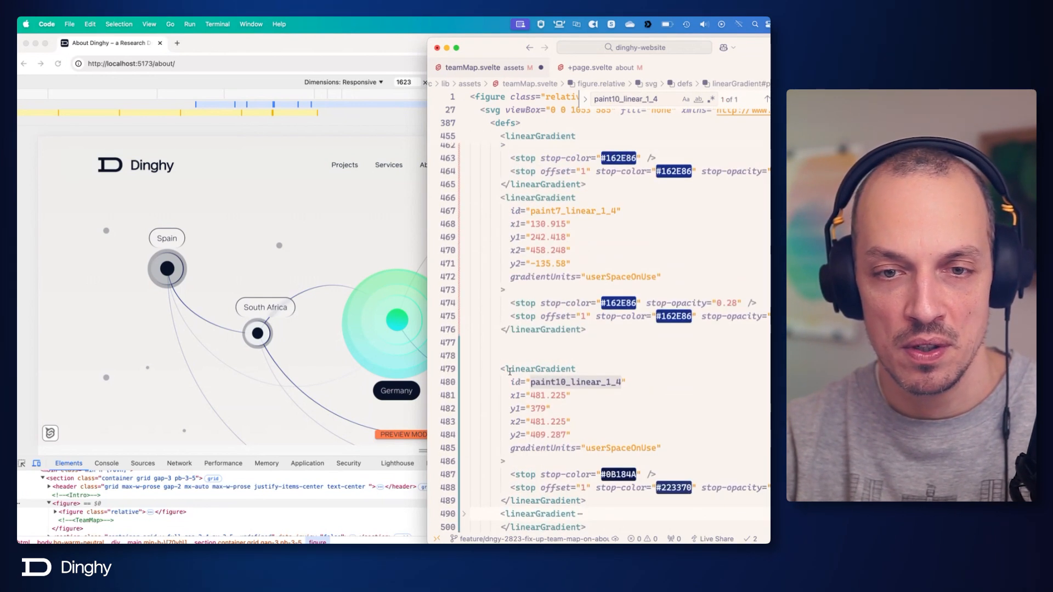
shift+click(501, 369)
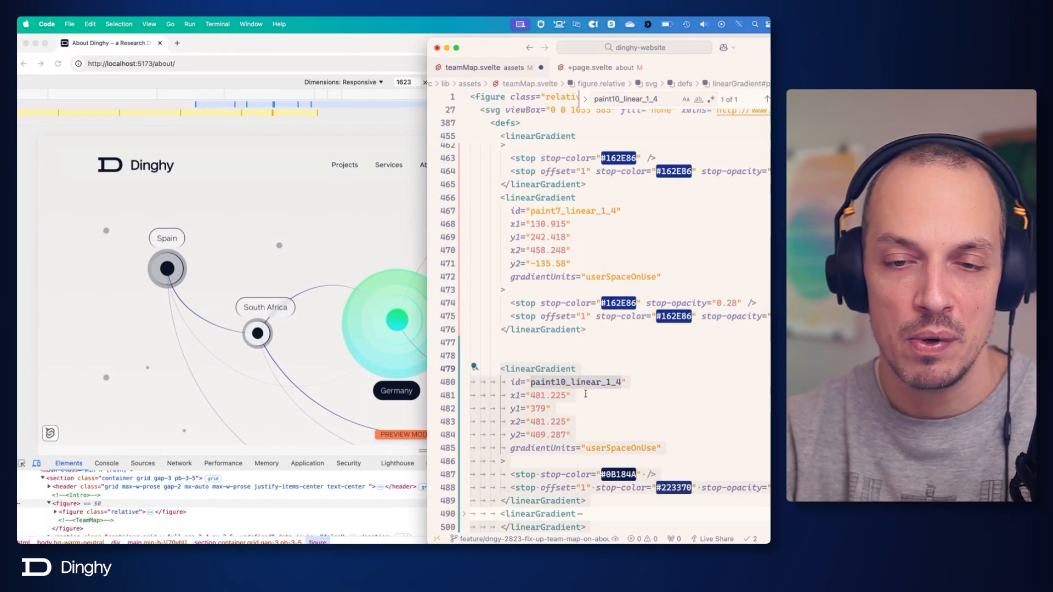
key(BackSpace)
key(BackSpace)
key(BackSpace)
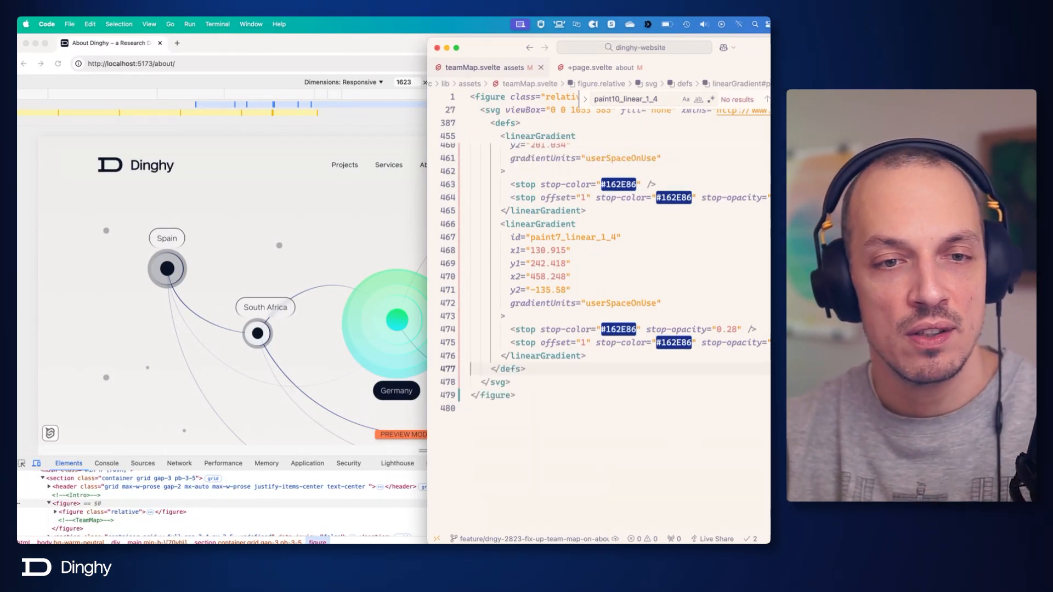
Switch to Chrome and examine the rendered team map's connection lines, location dots and Germany center circles.
click(390, 285)
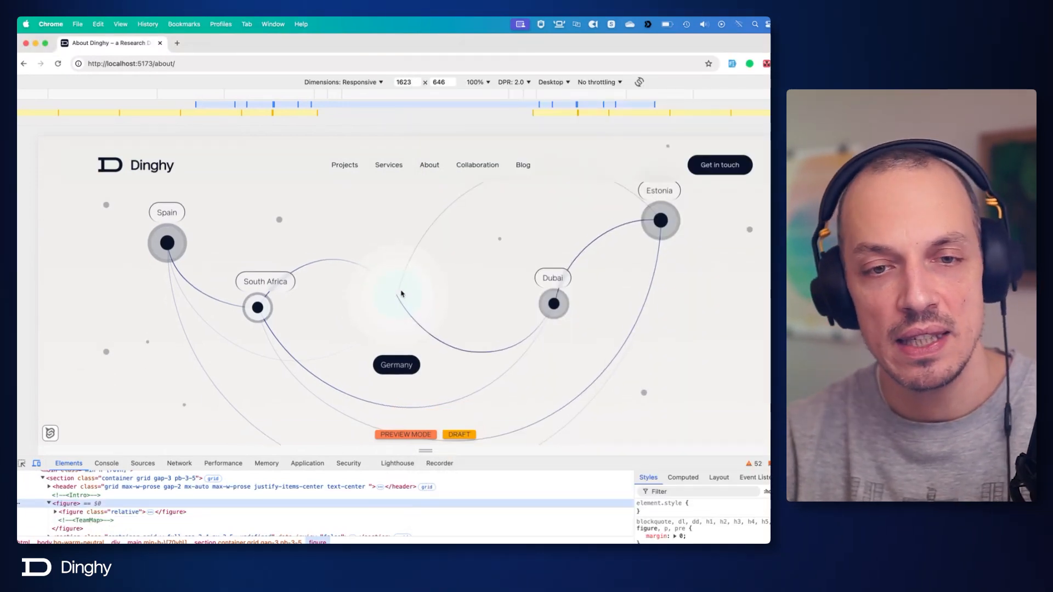
scroll(400, 294, down, 2)
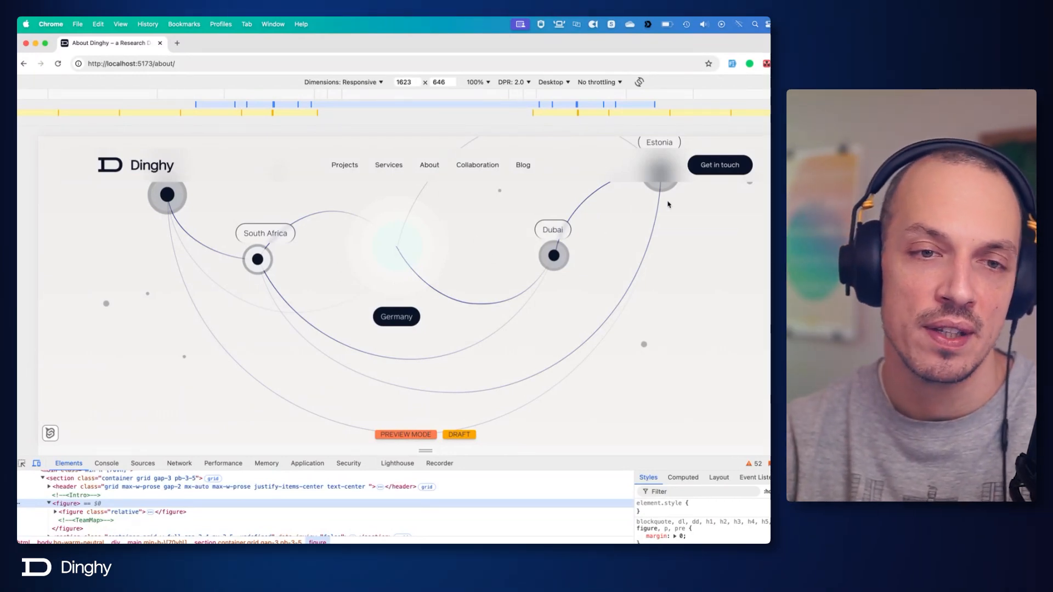
scroll(153, 267, up, 3)
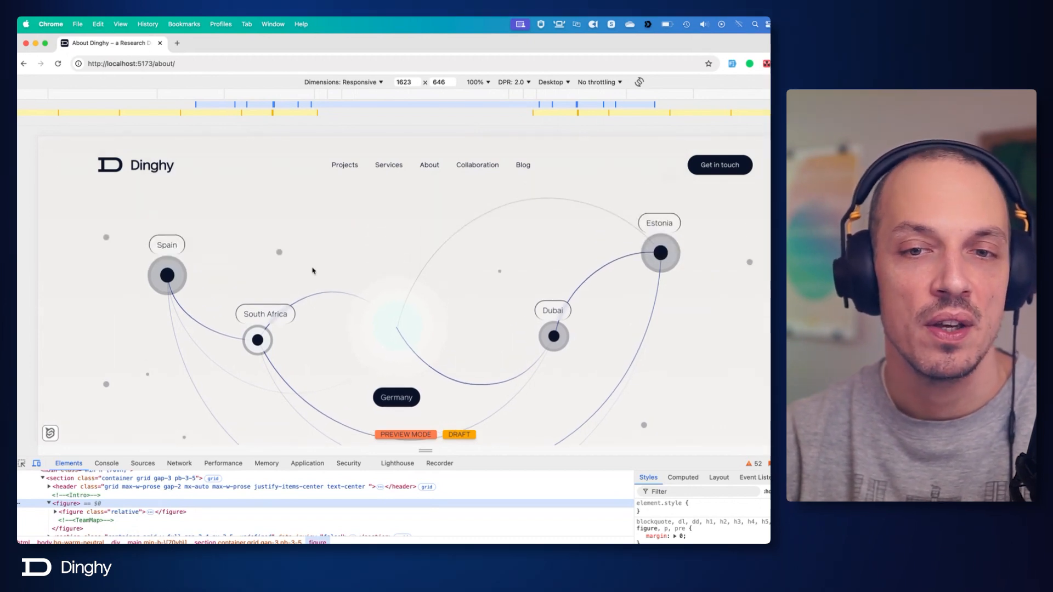
Switch back to Code and fold the connection-lines and defs contents to review the list of groups inside the map group.
key(super+Tab)
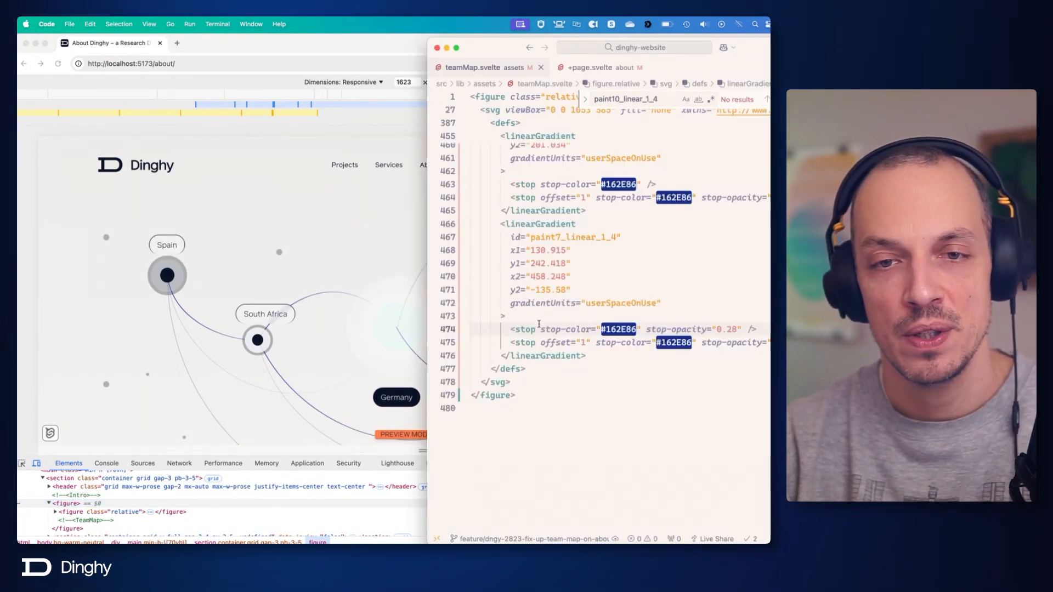
scroll(515, 301, up, 5)
scroll(515, 301, up, 15)
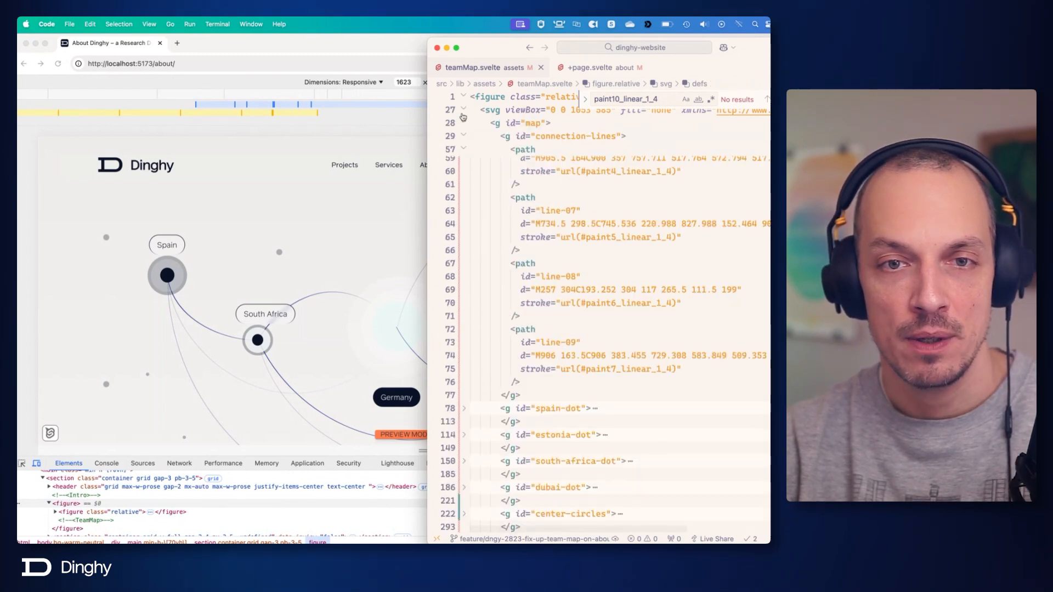
click(464, 137)
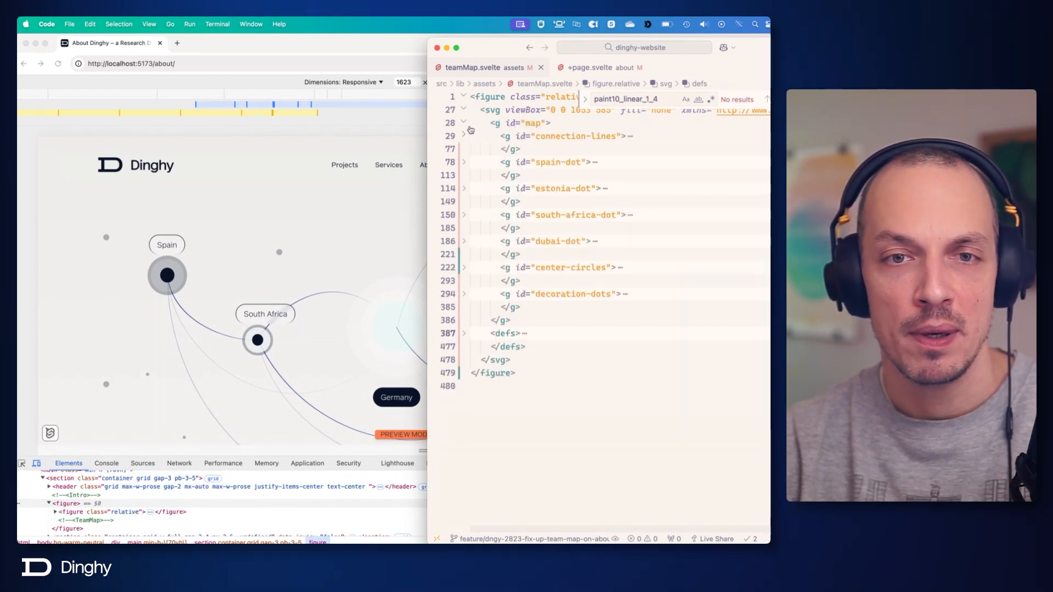
click(464, 122)
click(463, 109)
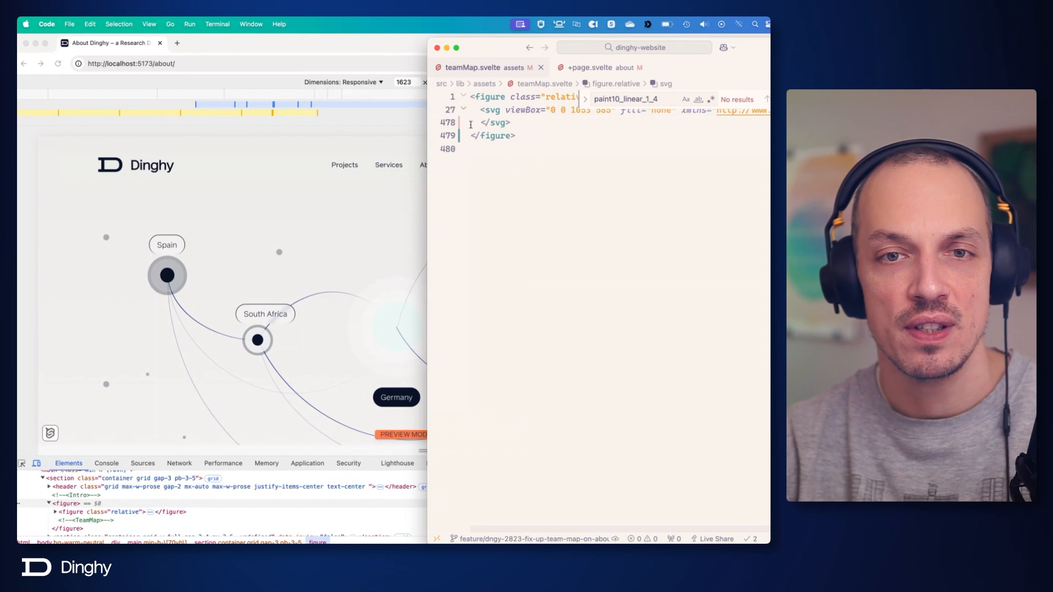
click(464, 109)
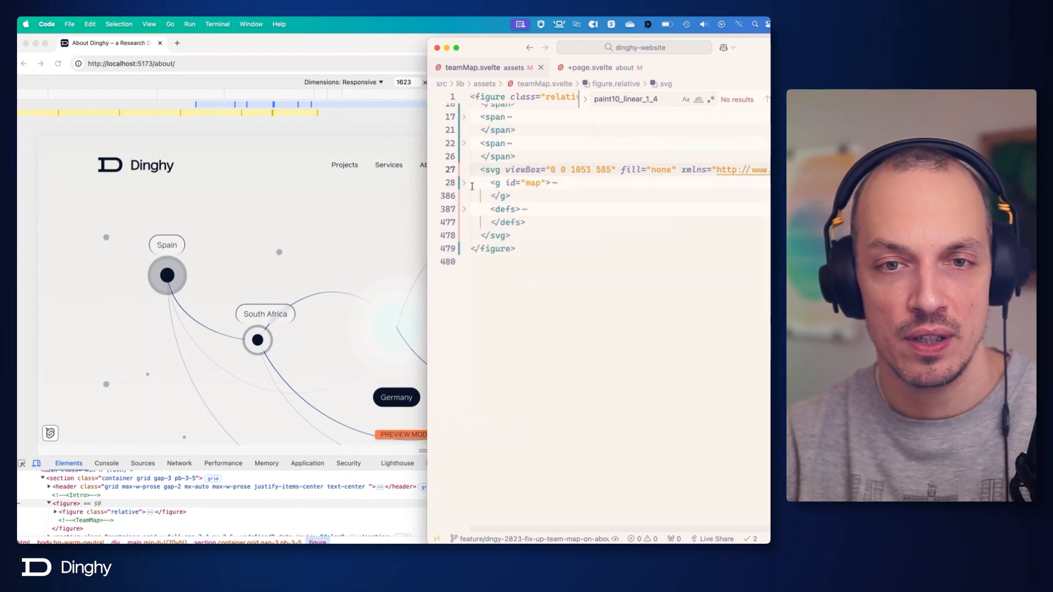
click(464, 183)
click(582, 196)
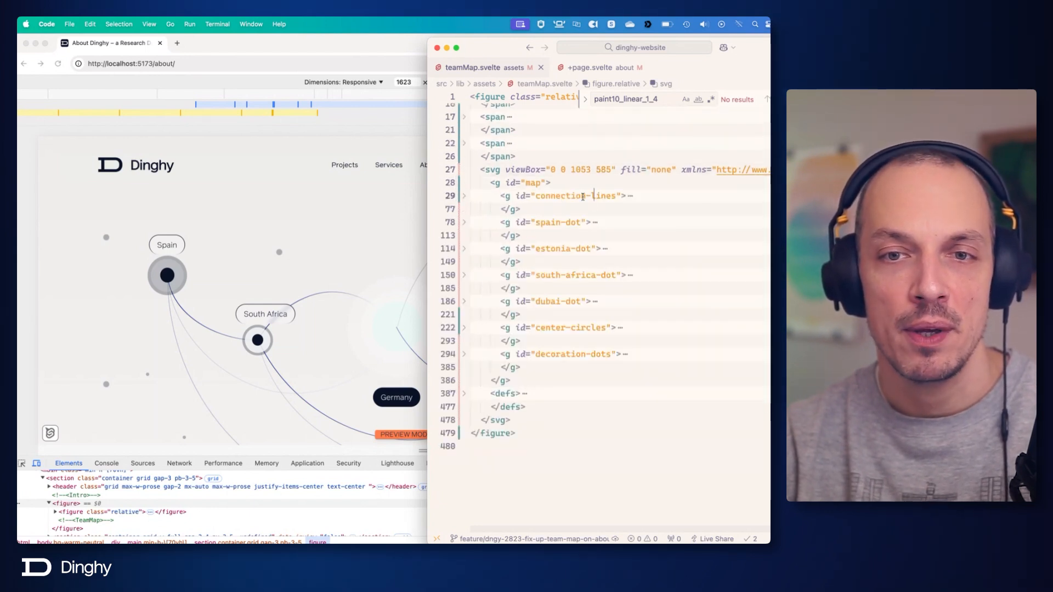
click(576, 353)
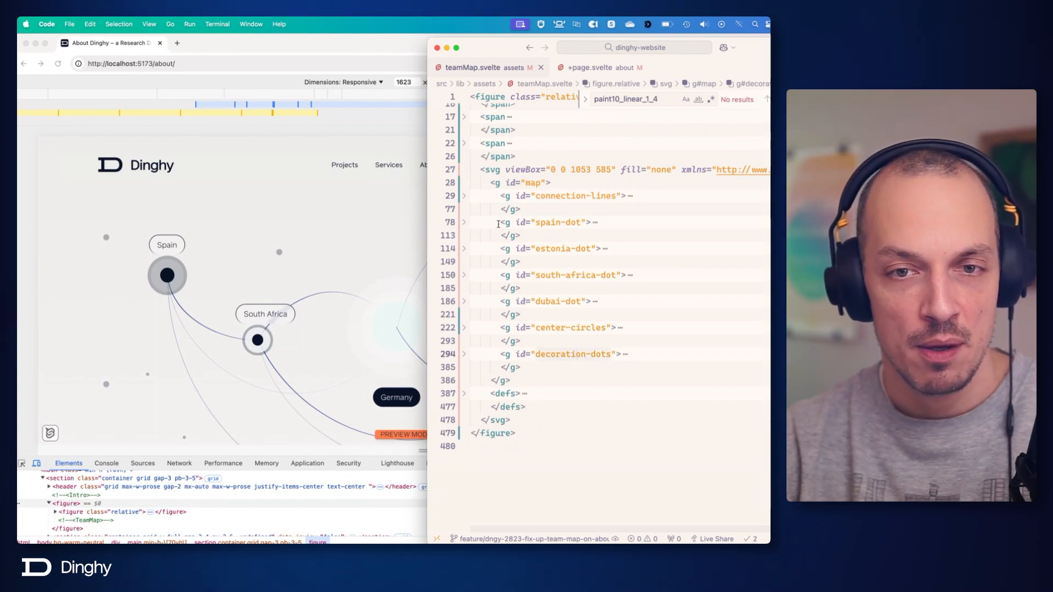
Delete the spain-dot, estonia-dot, south-africa-dot, dubai-dot and center-circles groups, save teamMap.svelte, and switch to Chrome to check the map.
drag(499, 223, 534, 342)
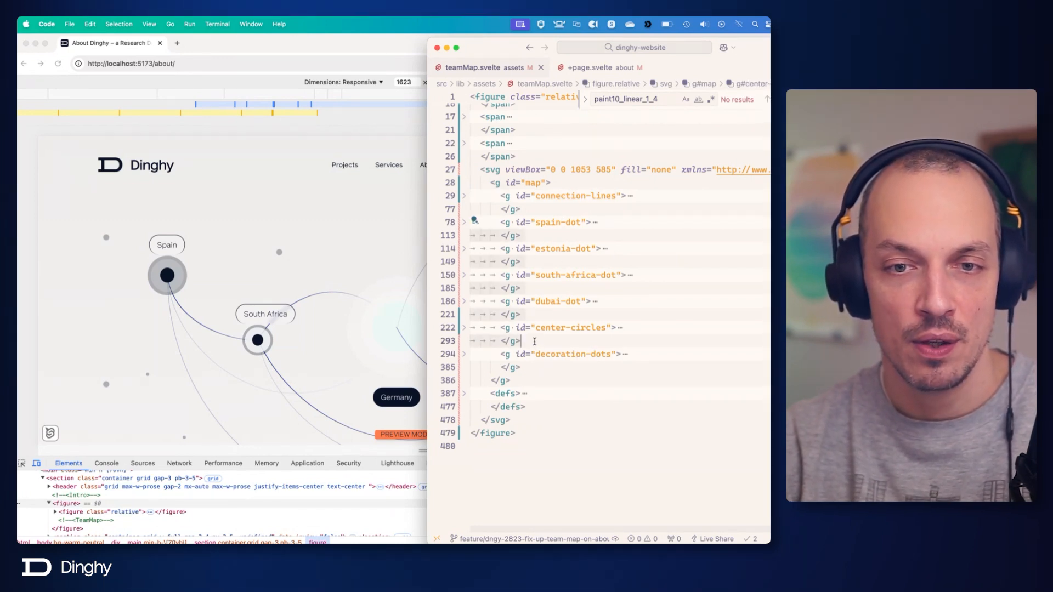
key(BackSpace)
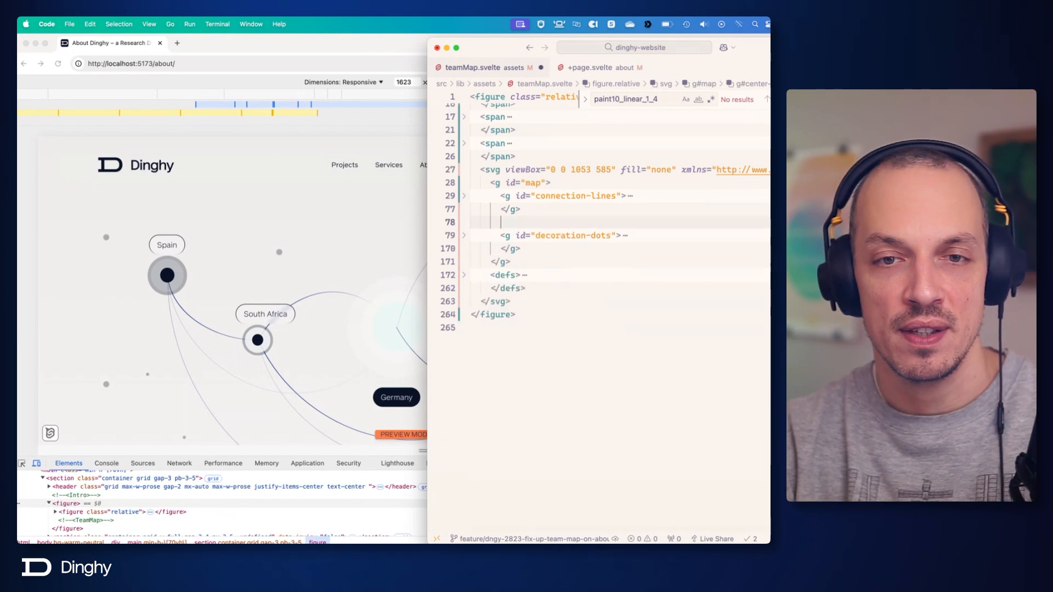
key(BackSpace)
key(super+s)
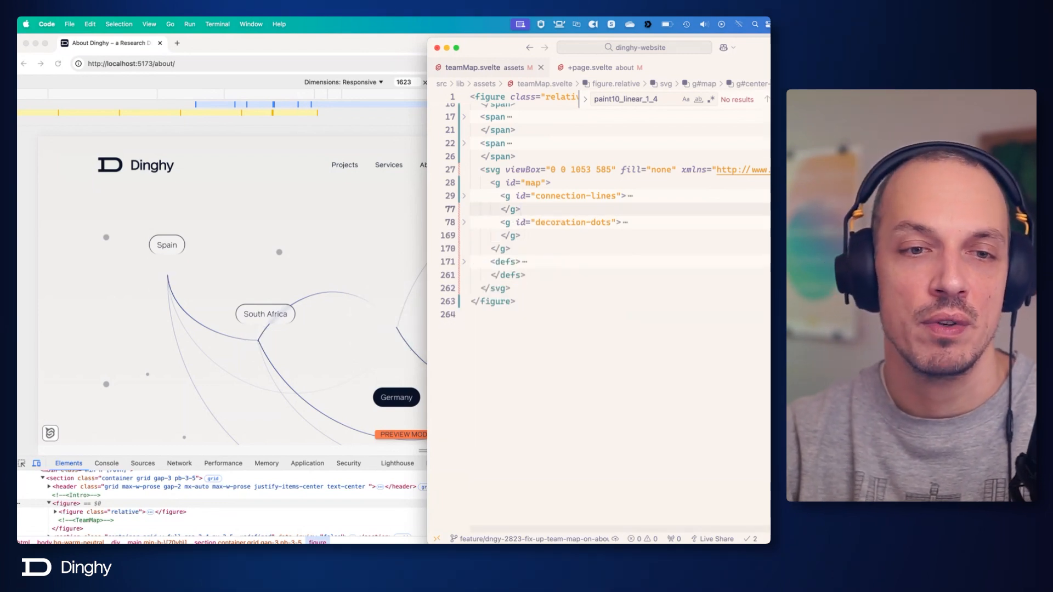
click(348, 347)
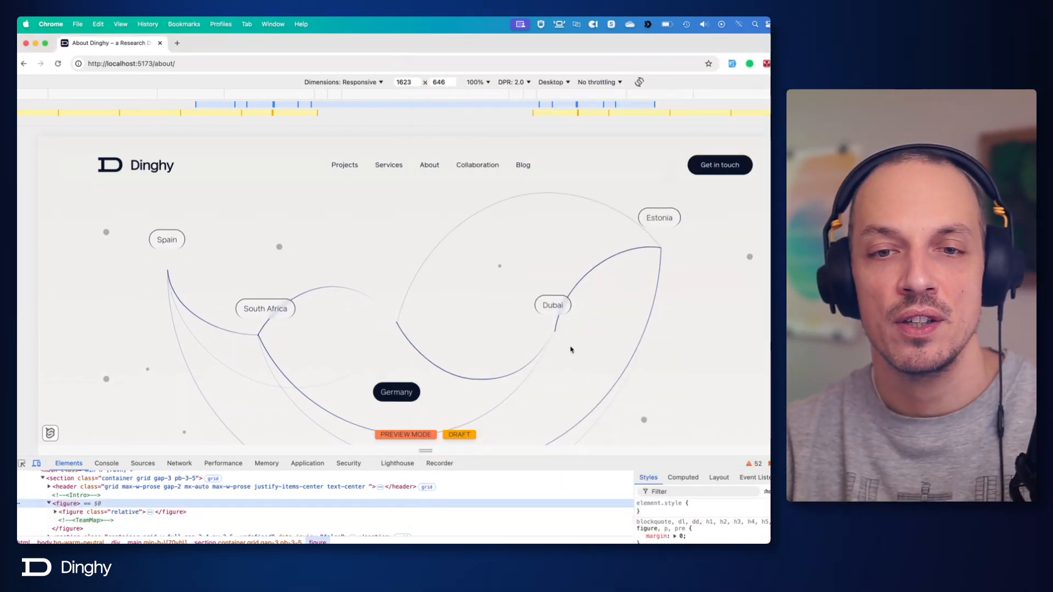
Examine the rendered team map's location labels and line ends where the dots were removed.
scroll(267, 272, down, 2)
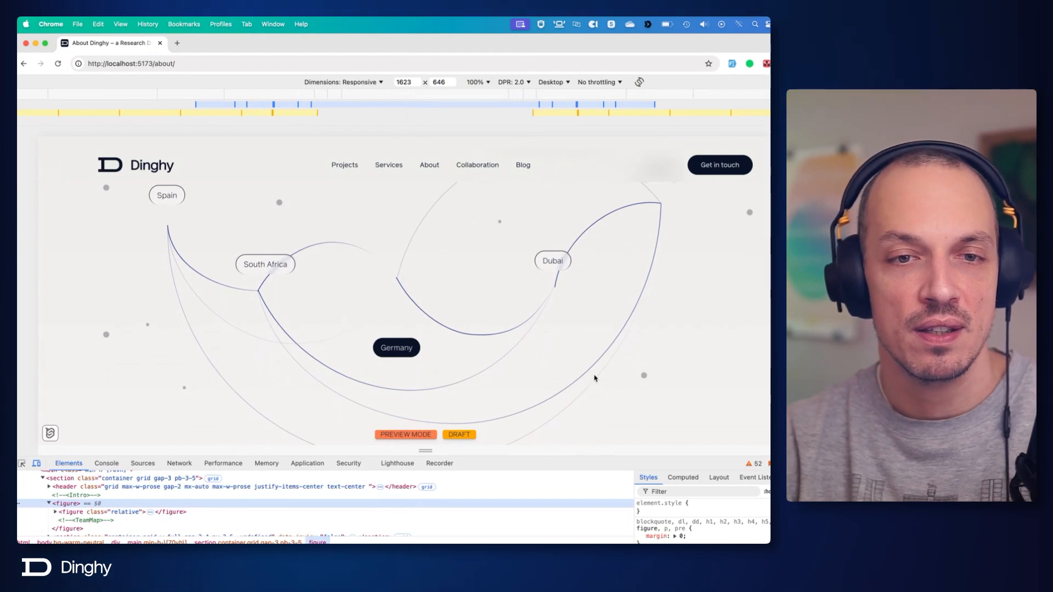
scroll(595, 379, down, 2)
scroll(595, 378, up, 3)
scroll(595, 378, down, 1)
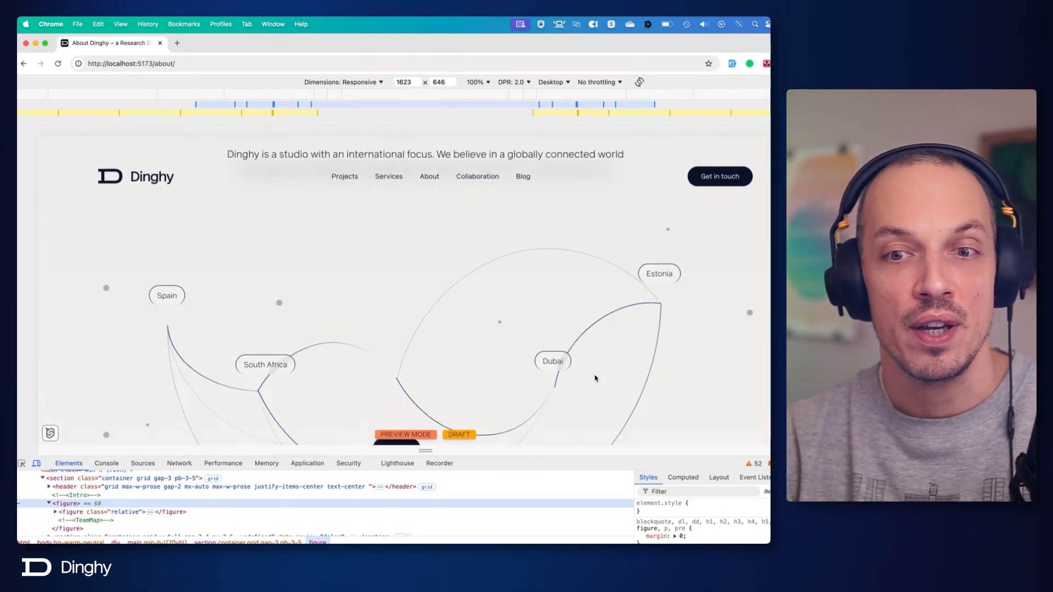
scroll(596, 377, down, 4)
scroll(596, 376, up, 4)
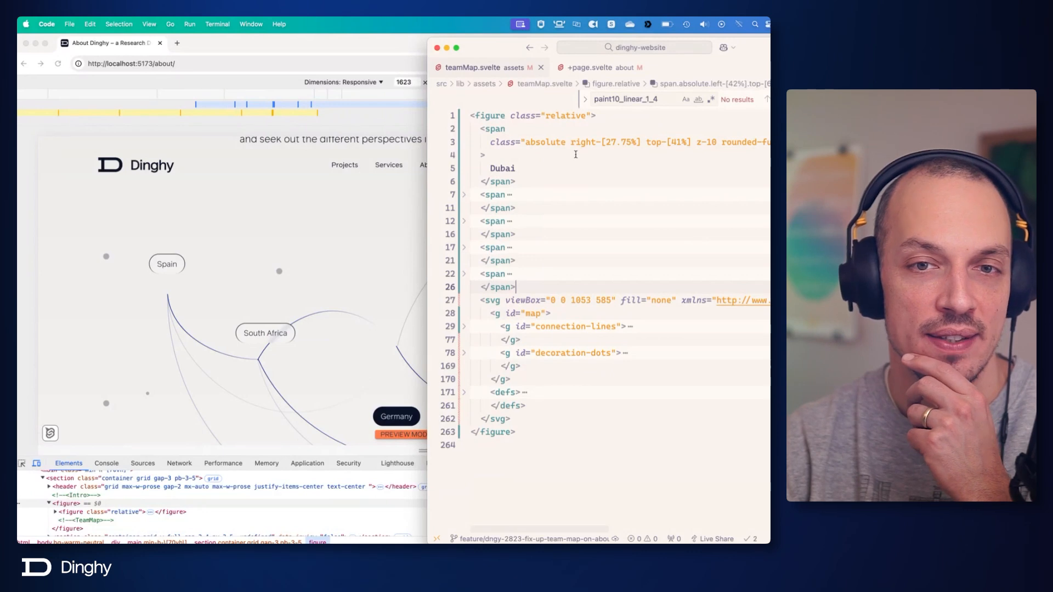
Switch back to Code and wrap the Dubai span in teamMap.svelte in a new div.
click(554, 181)
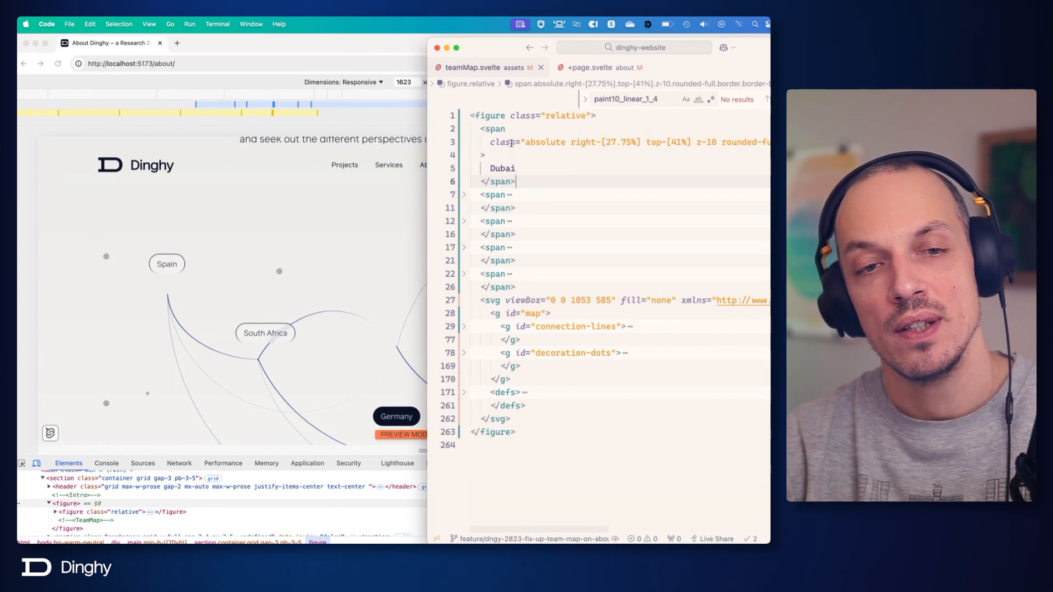
mouse_move(509, 141)
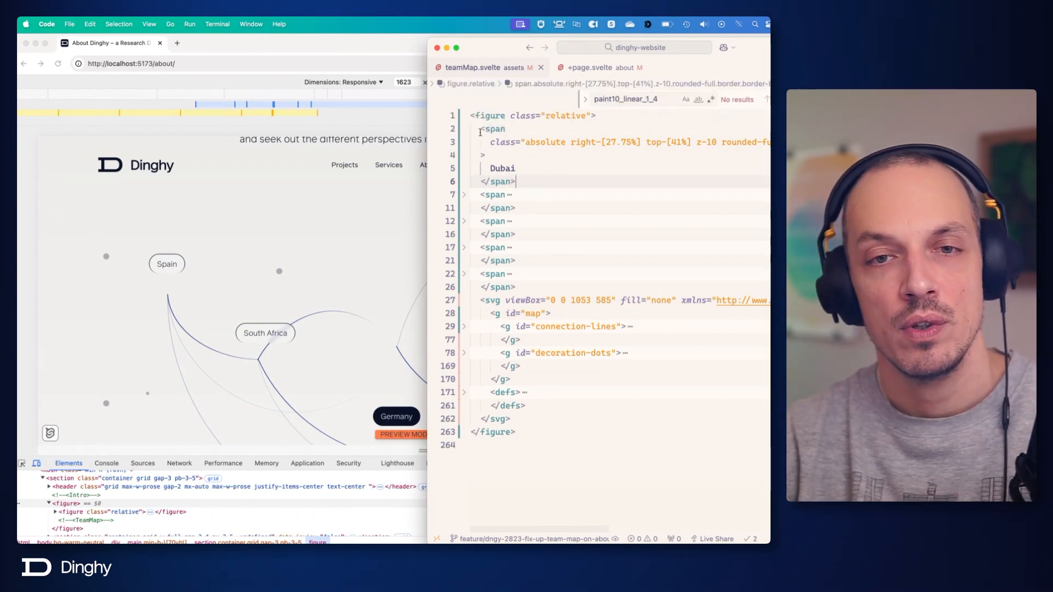
click(480, 131)
shift+click(520, 180)
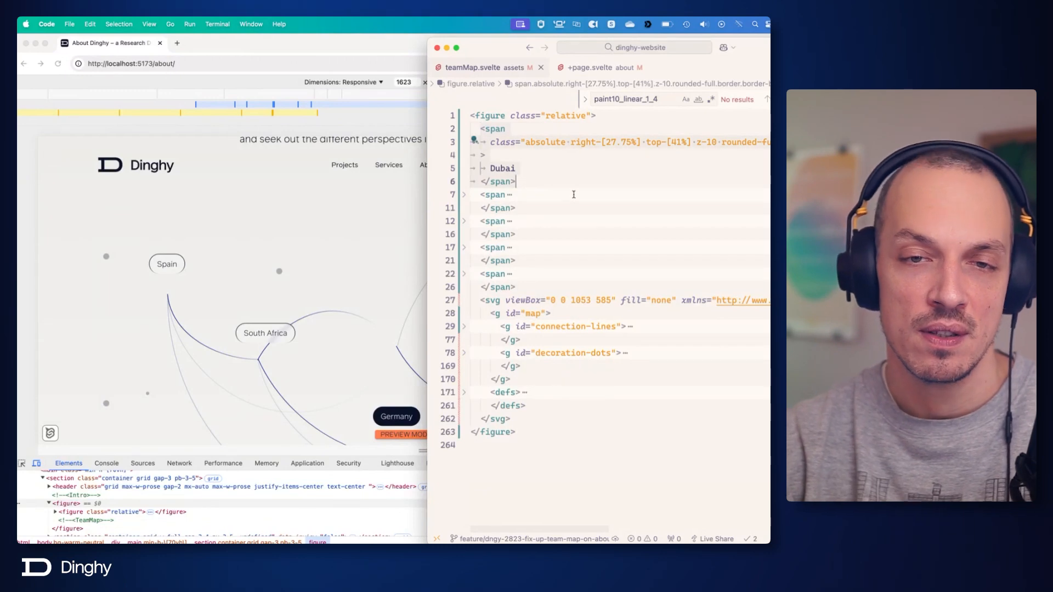
key(cmd+x)
text(div)
key(Tab)
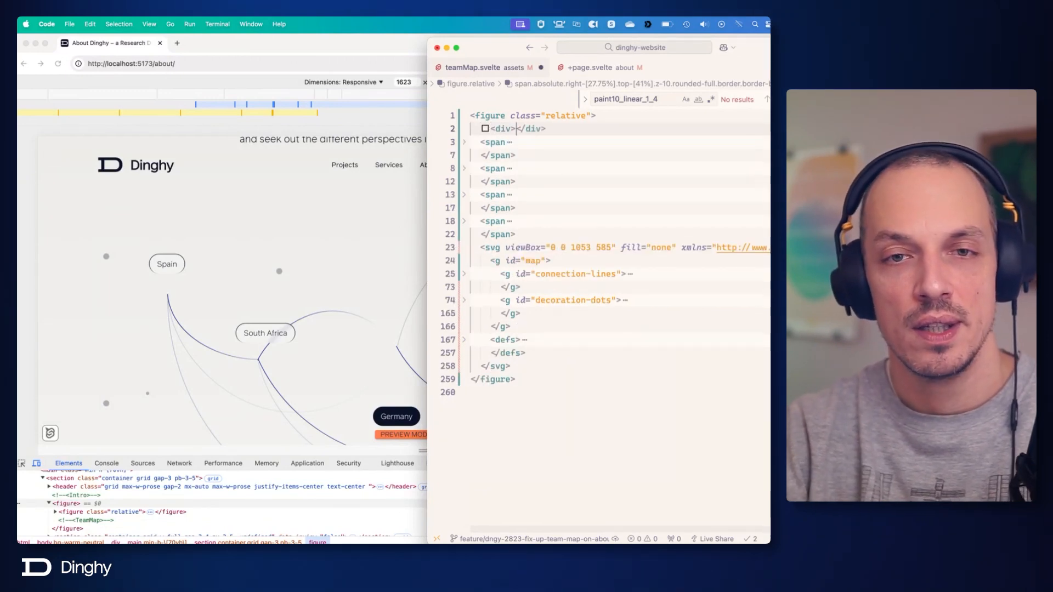
key(Return)
key(cmd+v)
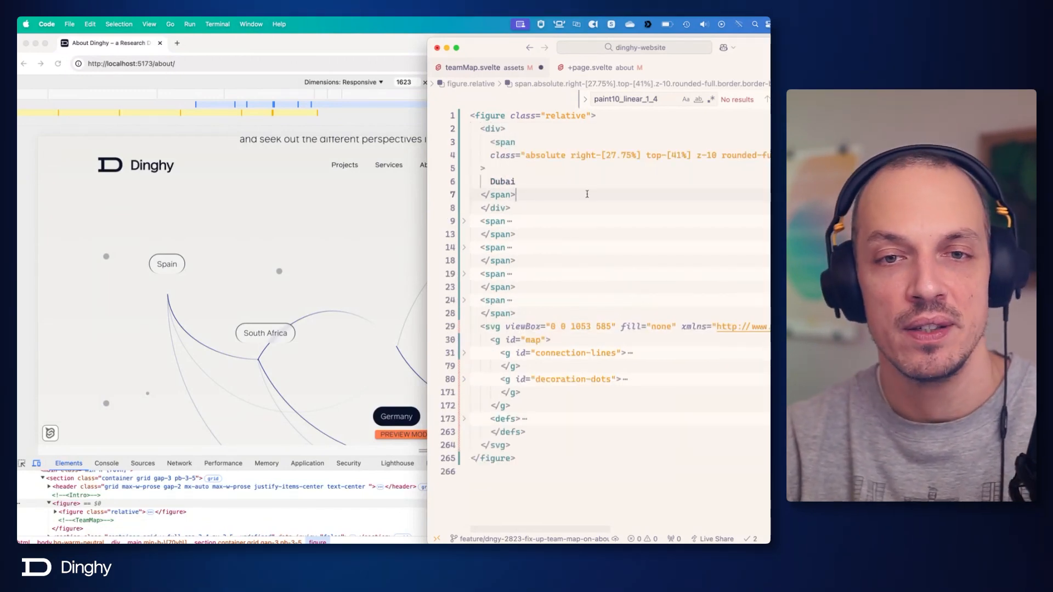
Add a class attribute to the Dubai wrapper div and move absolute right-[27.75%] top-[41%] z-10 from the span into it.
click(503, 130)
text(class)
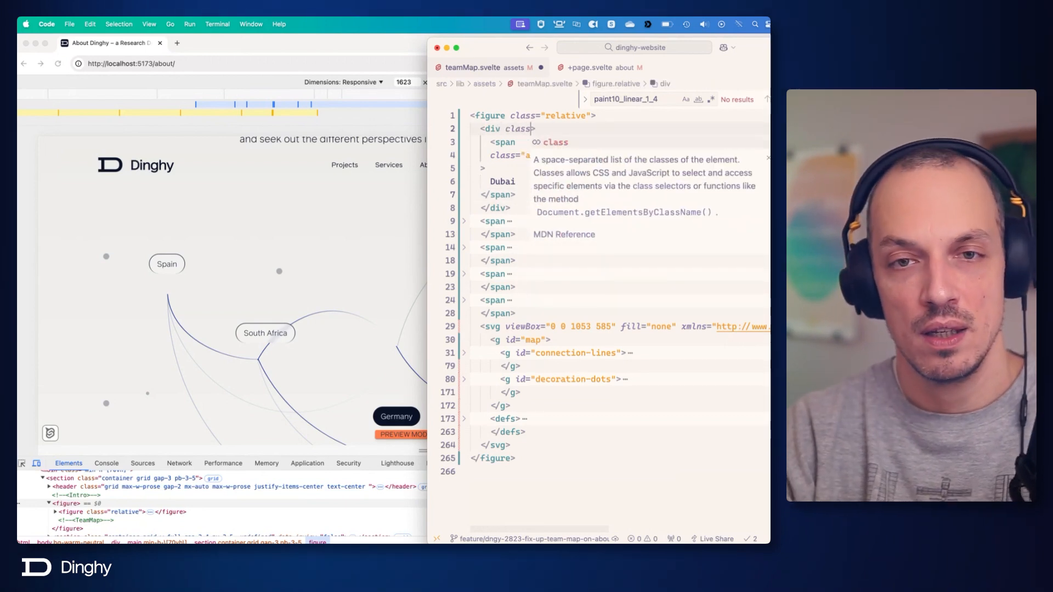
key(Return)
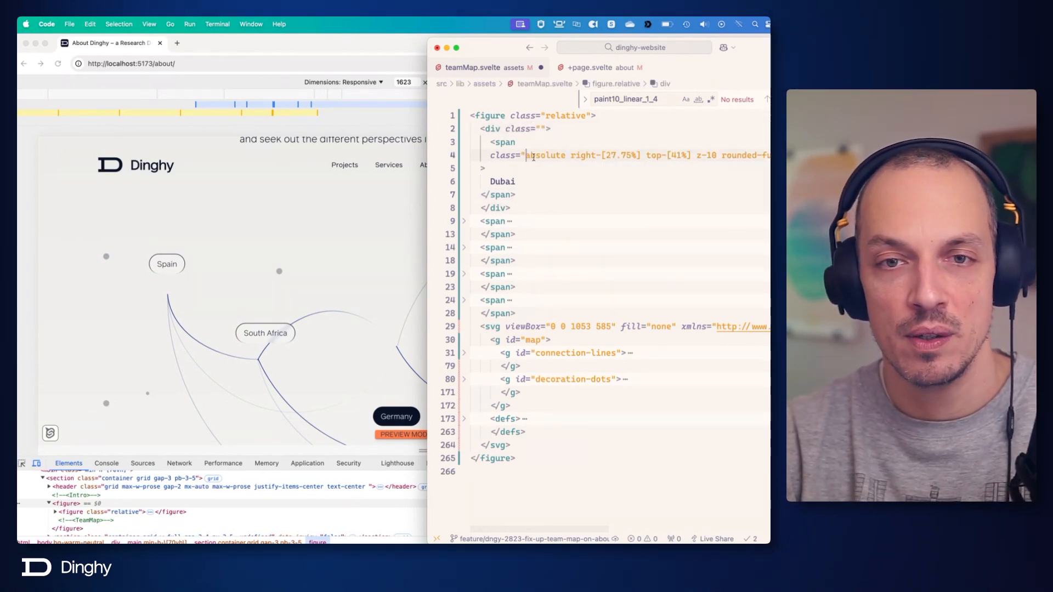
shift+click(719, 156)
key(cmd+x)
click(542, 128)
key(cmd+v)
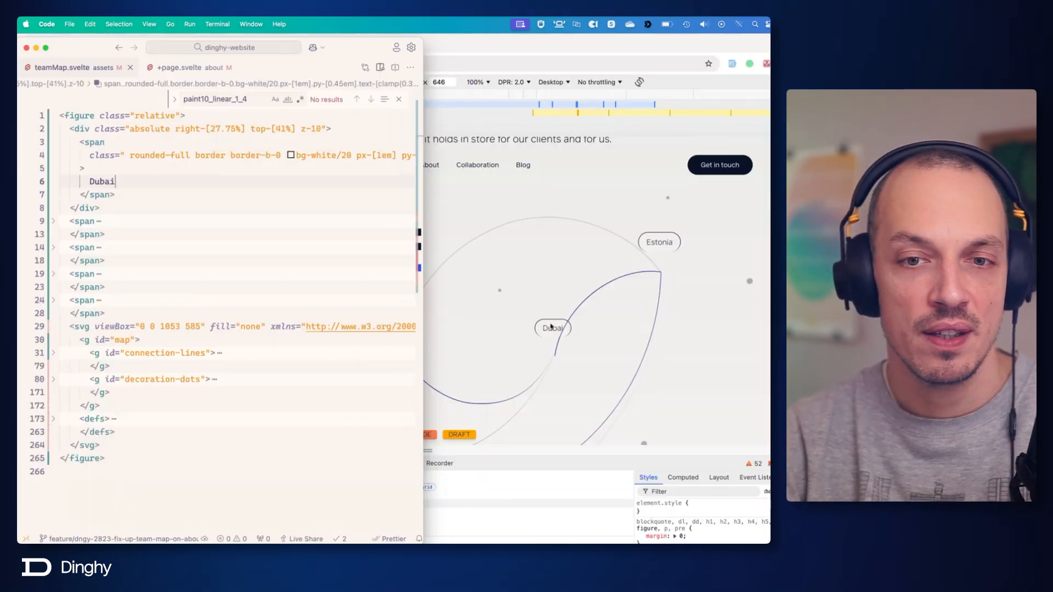
Add a test div containing hola below the Dubai span inside the wrapper, and save teamMap.svelte.
click(125, 196)
key(Return)
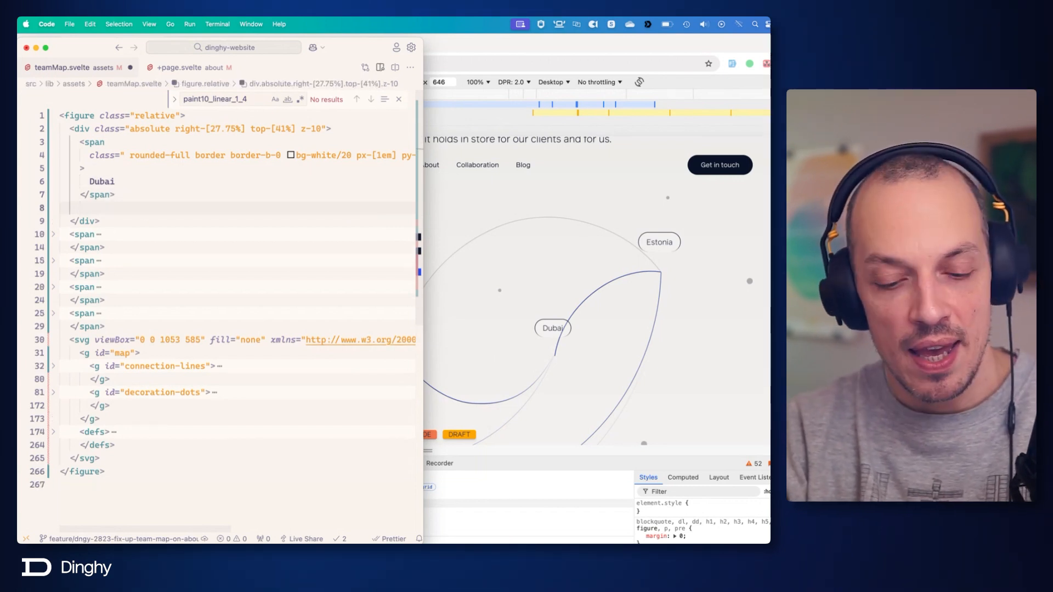
text(div)
key(Tab)
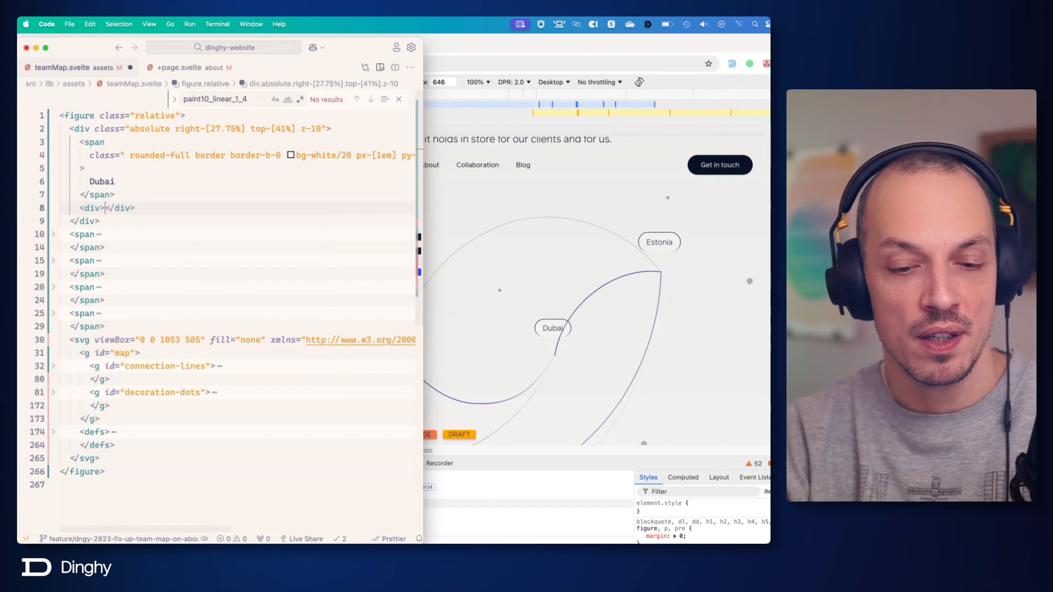
text(hola)
key(super+s)
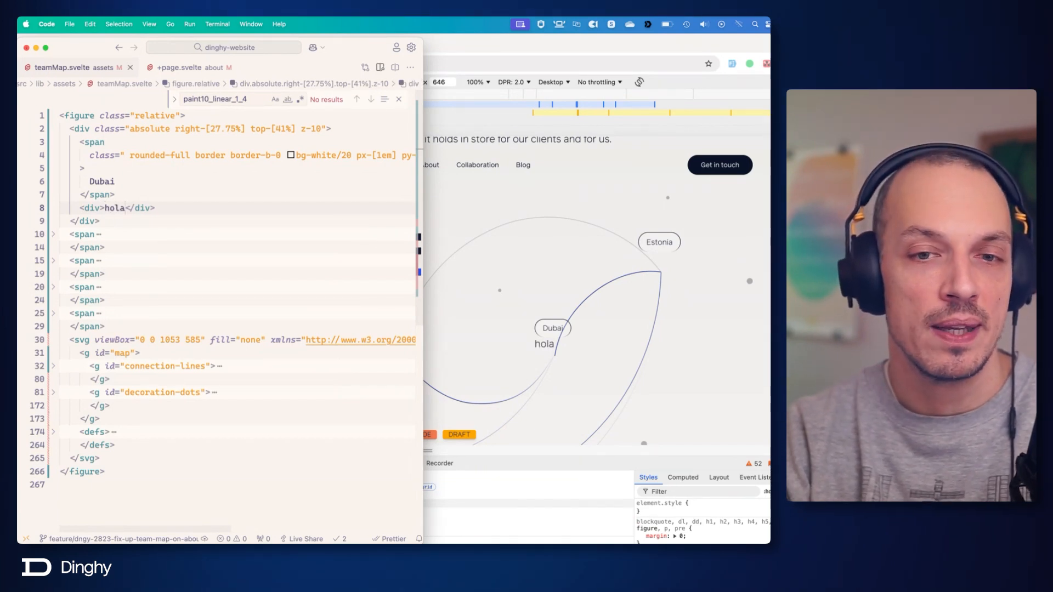
Switch to Figma, compare how the Spain, South Africa, Dubai and Estonia dots sit relative to their labels, and return to Code.
key(super+Tab)
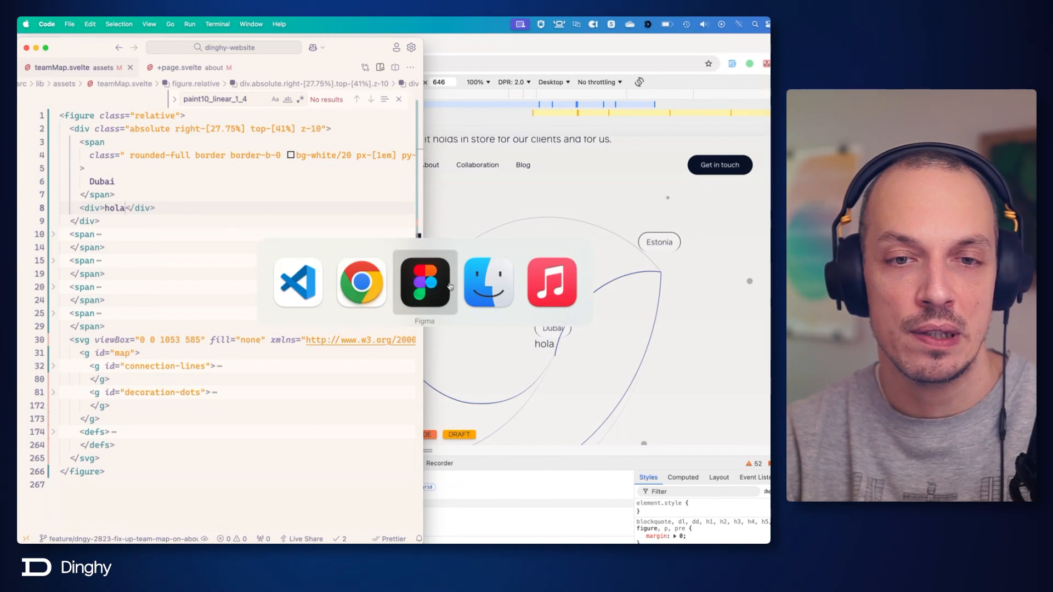
click(316, 336)
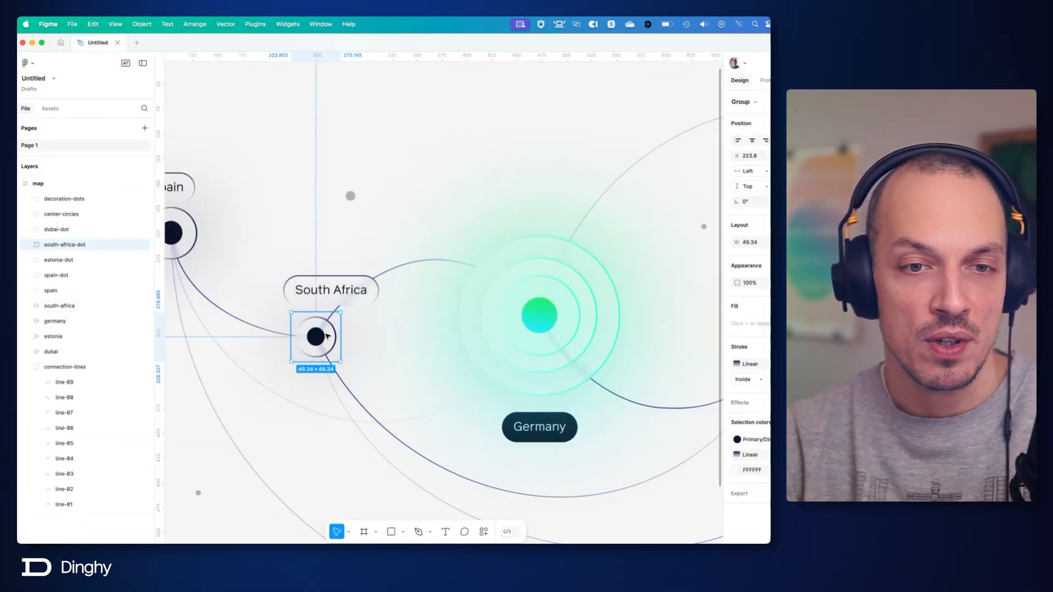
scroll(327, 336, left, 5)
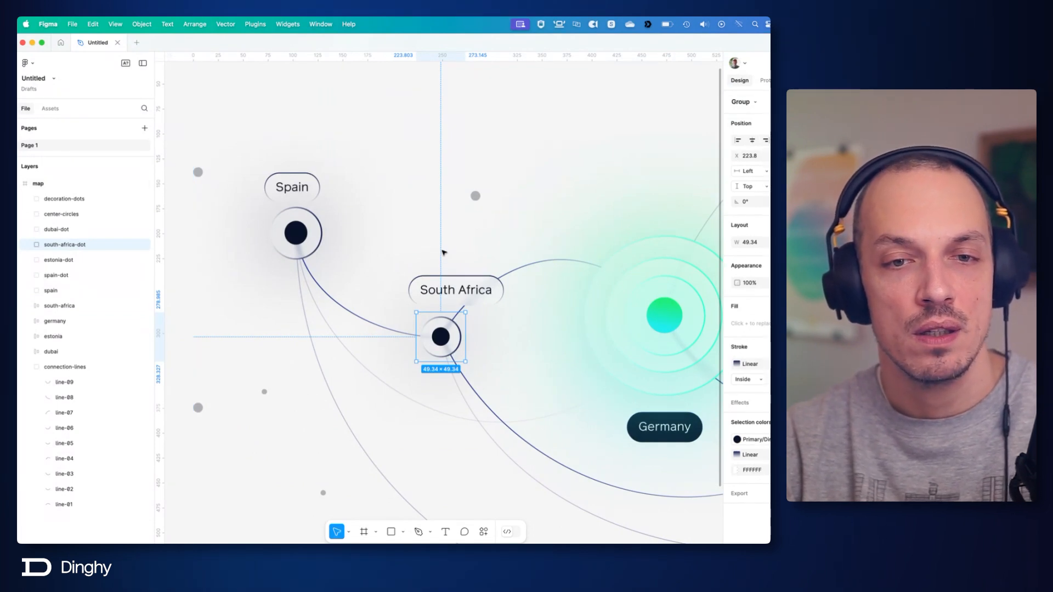
scroll(444, 252, down, 1)
scroll(444, 252, down, 2)
scroll(444, 252, right, 5)
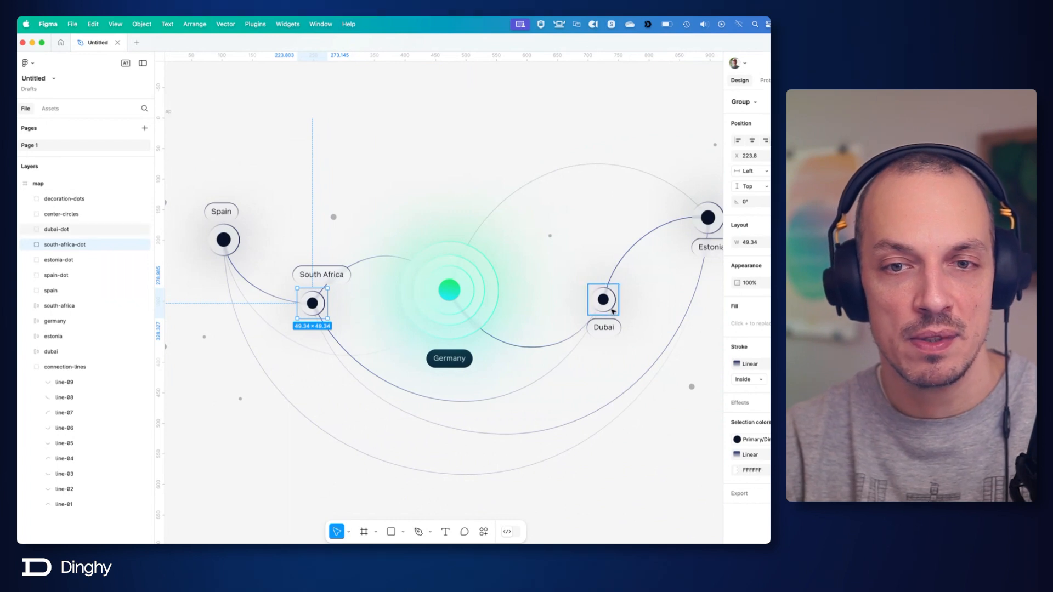
click(602, 300)
click(322, 306)
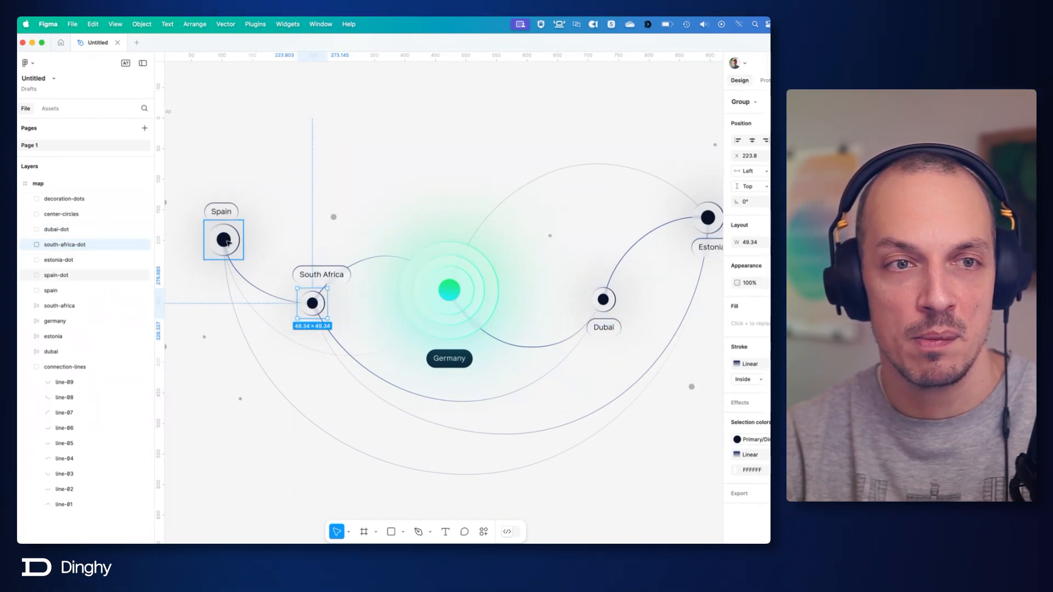
key(super+Tab)
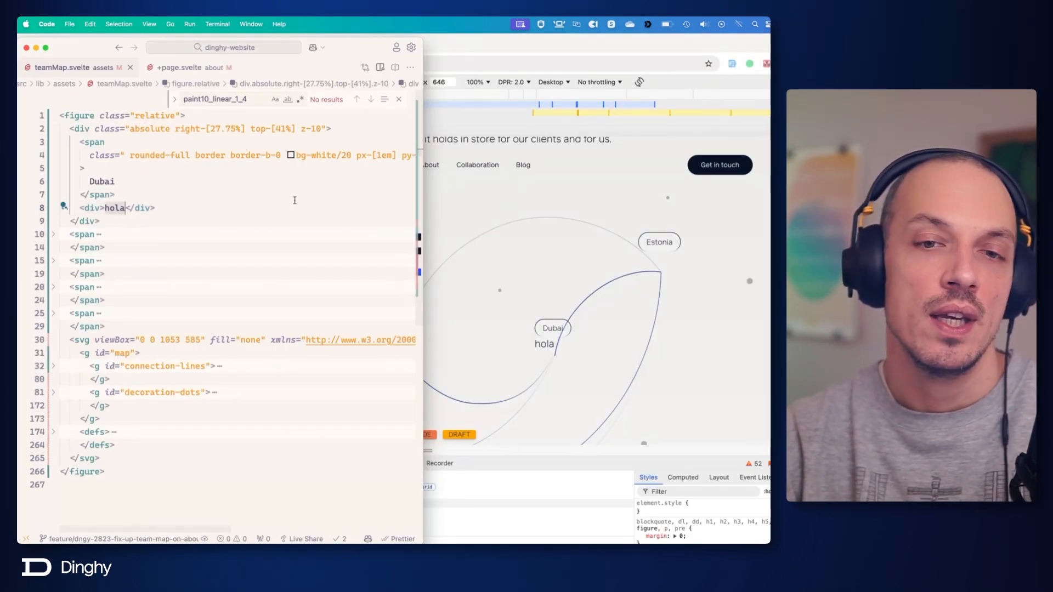
Delete the hola test div and its line from the Dubai wrapper.
key(super+Right)
key(shift+super+Left)
key(BackSpace)
key(BackSpace)
key(BackSpace)
key(BackSpace)
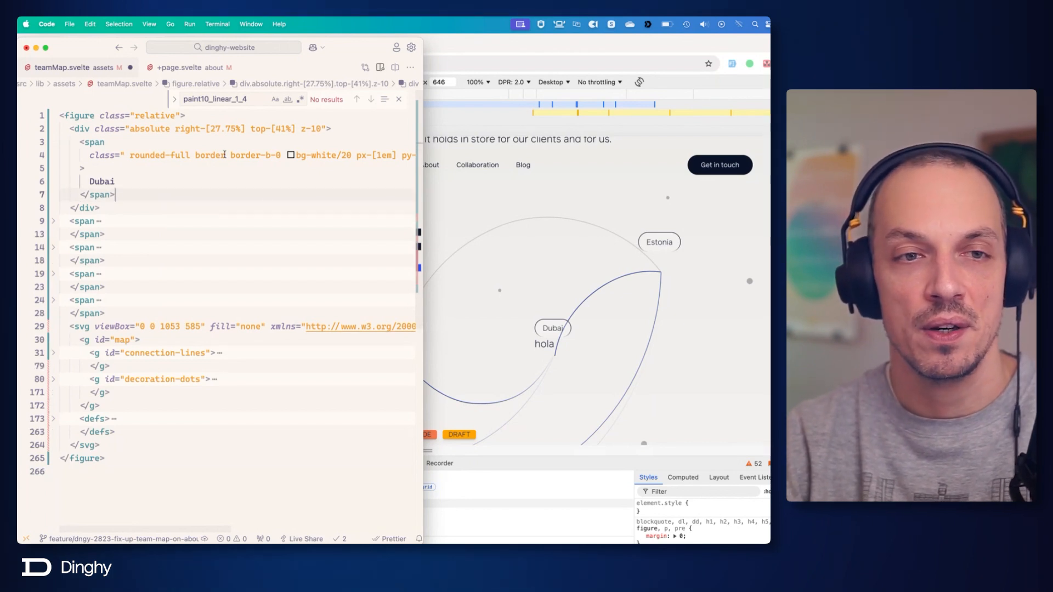
Insert an empty i element with a class attribute below the Dubai span inside the wrapper div.
click(322, 128)
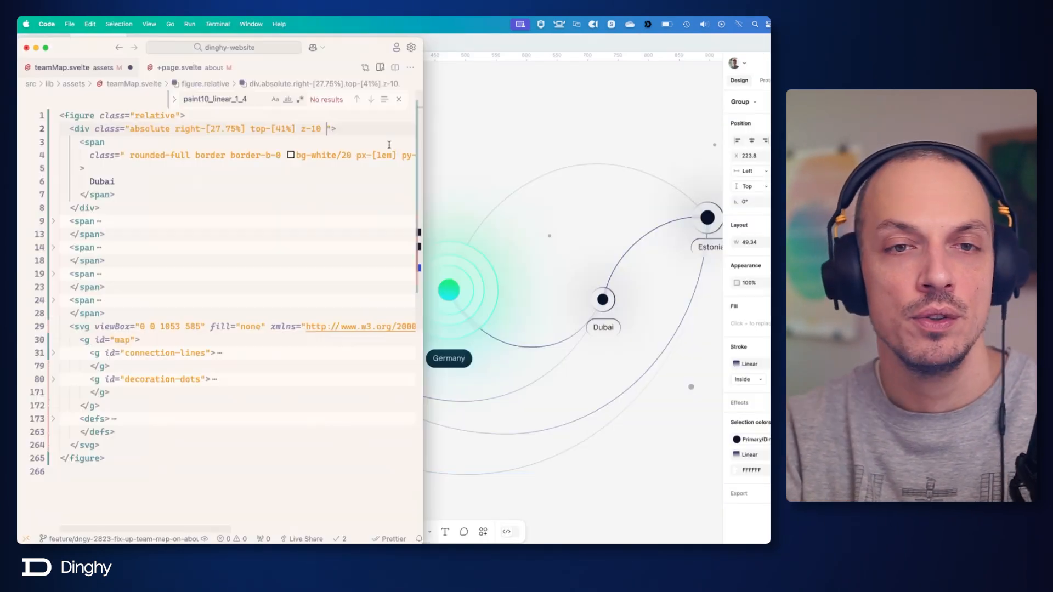
click(191, 181)
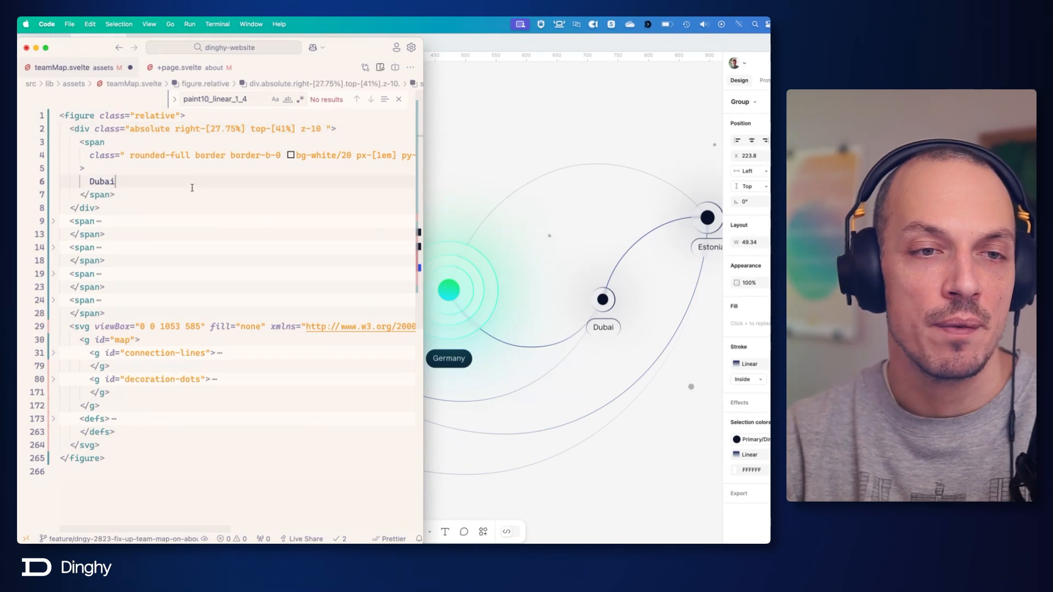
key(Down)
key(Return)
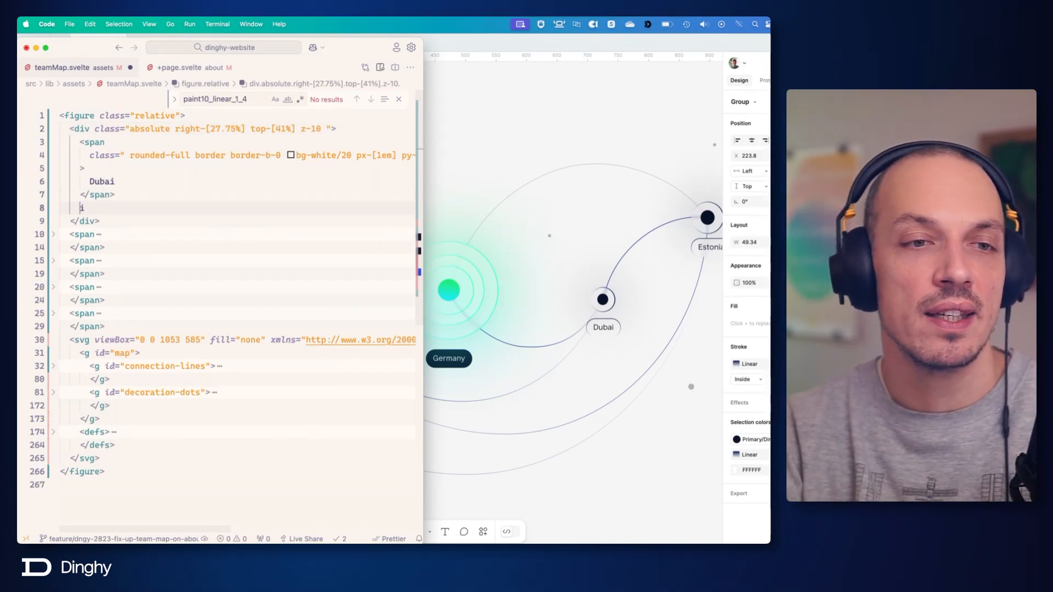
text(i)
key(Tab)
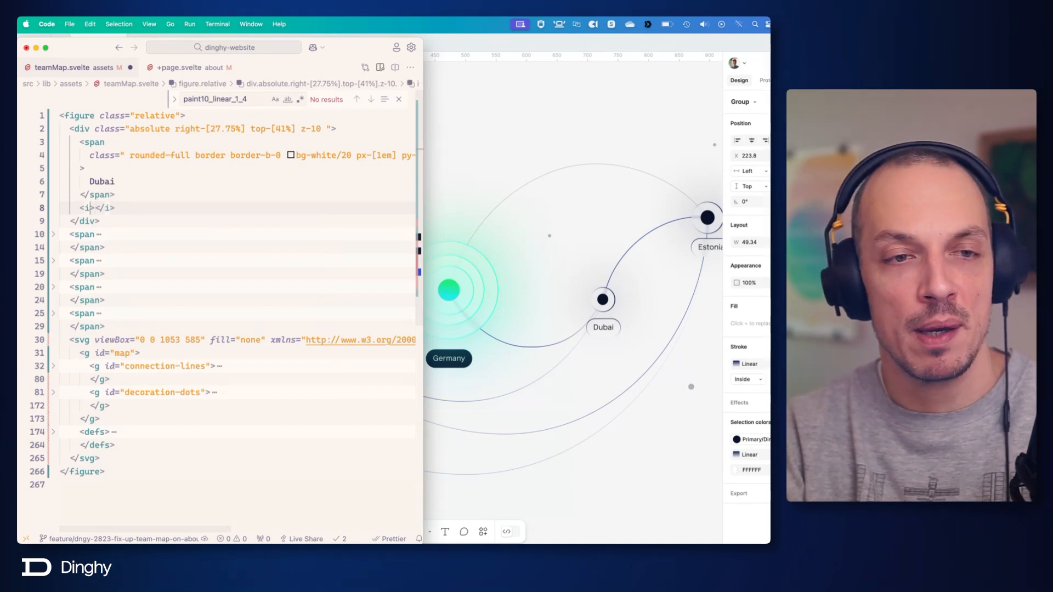
text(clas)
key(Return)
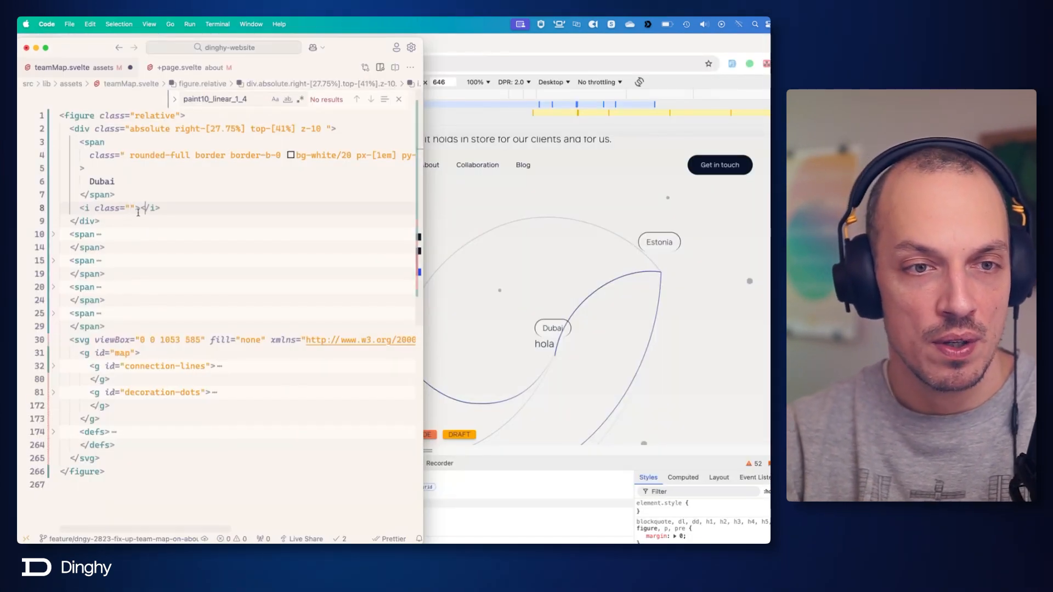
Enter border rounded-full inside the new i element as the dot's styling classes.
text(bore)
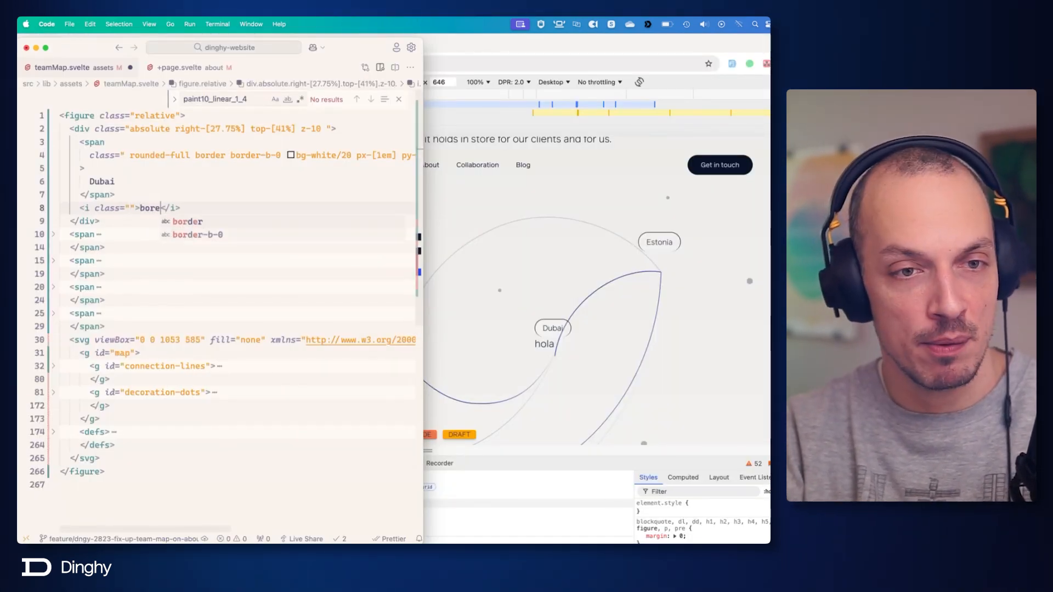
key(Return)
text(rounded)
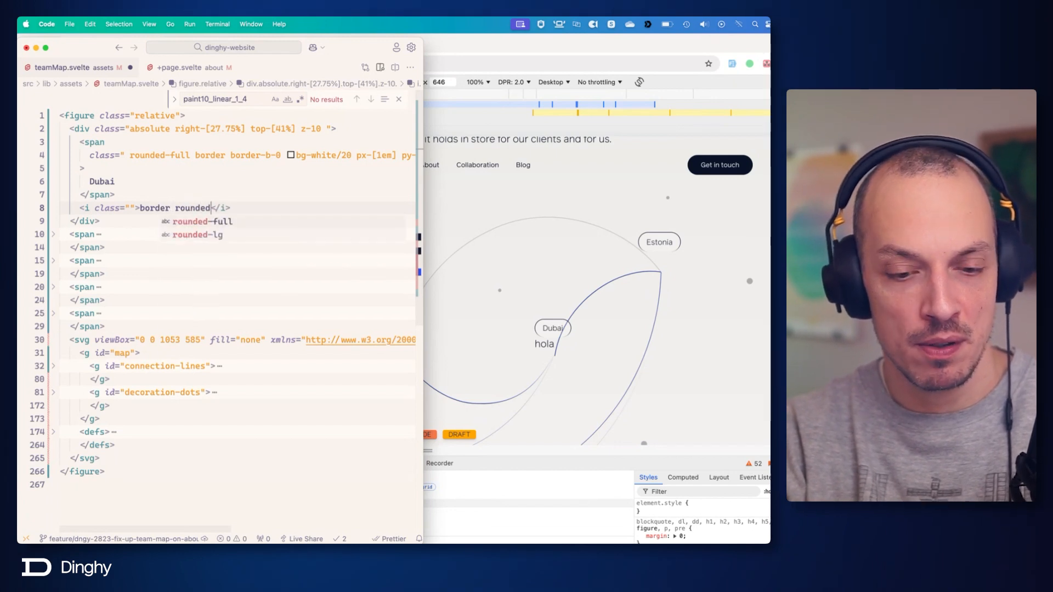
text(-f)
key(Return)
text(asp)
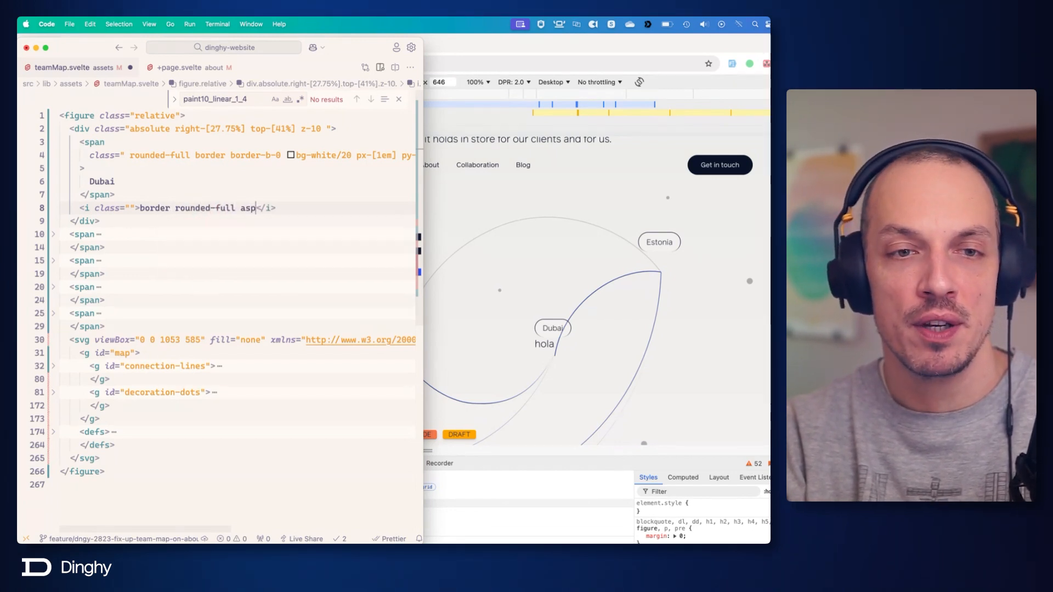
text(e)
key(BackSpace)
key(BackSpace)
key(BackSpace)
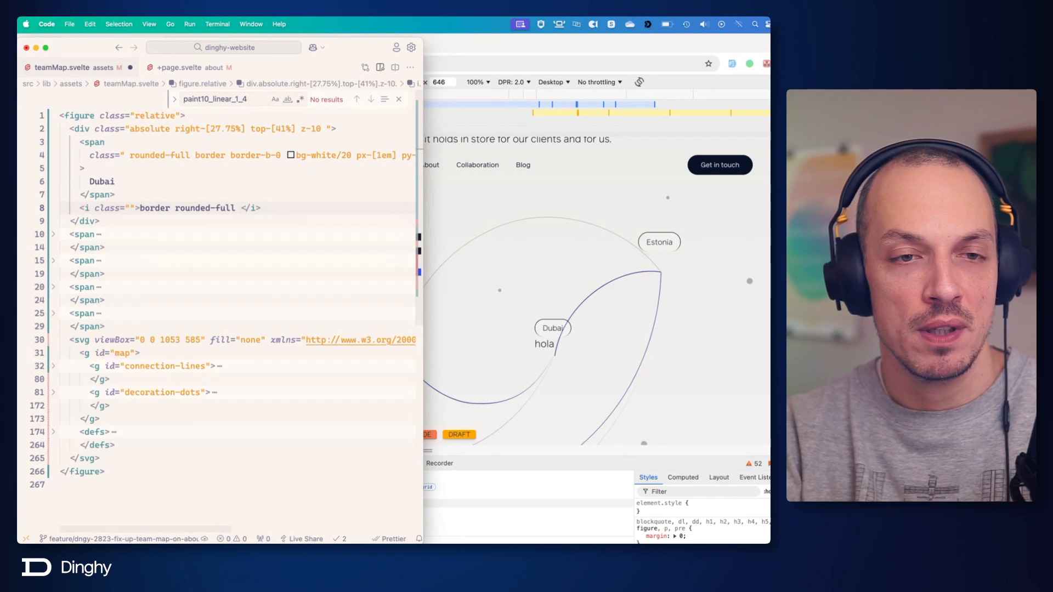
Move border rounded-full into the i element's class attribute, add aspect-square, and save teamMap.svelte.
key(shift+alt+Left)
key(shift+alt+Left)
key(shift+alt+Left)
key(BackSpace)
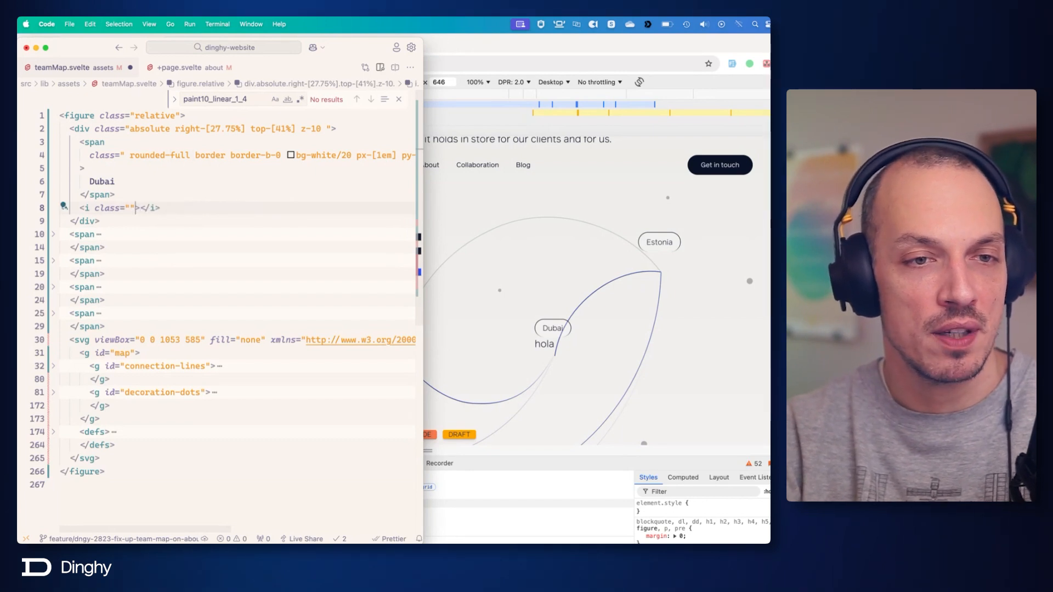
key(super+z)
text(aspec)
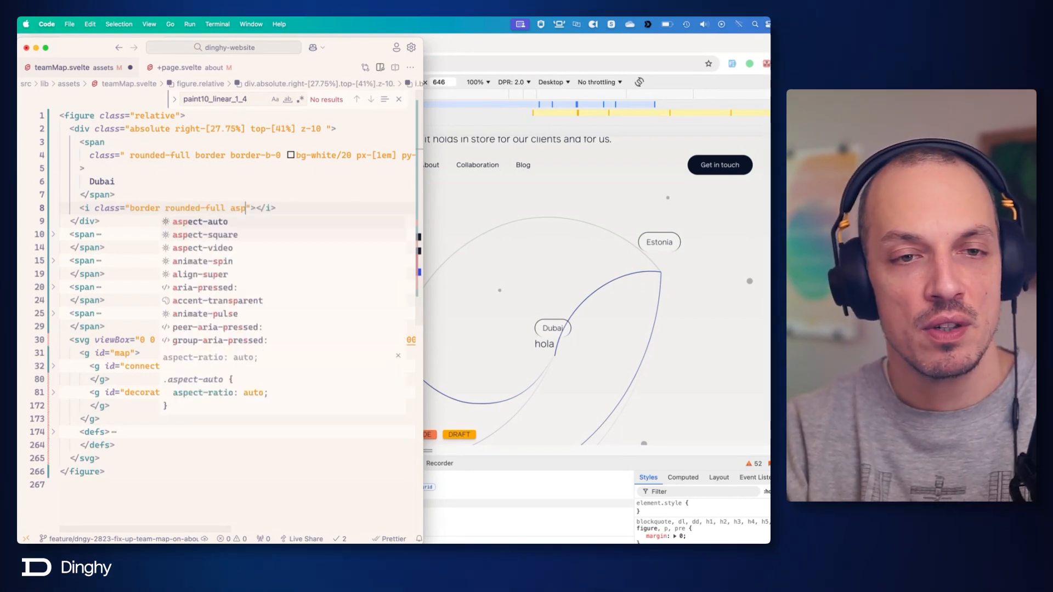
key(Return)
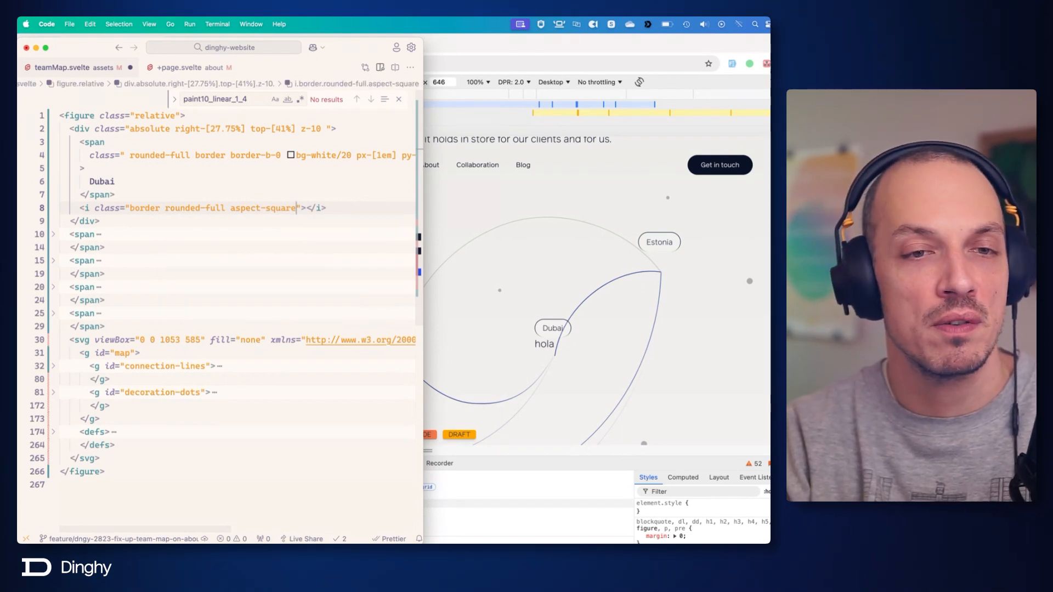
key(super+s)
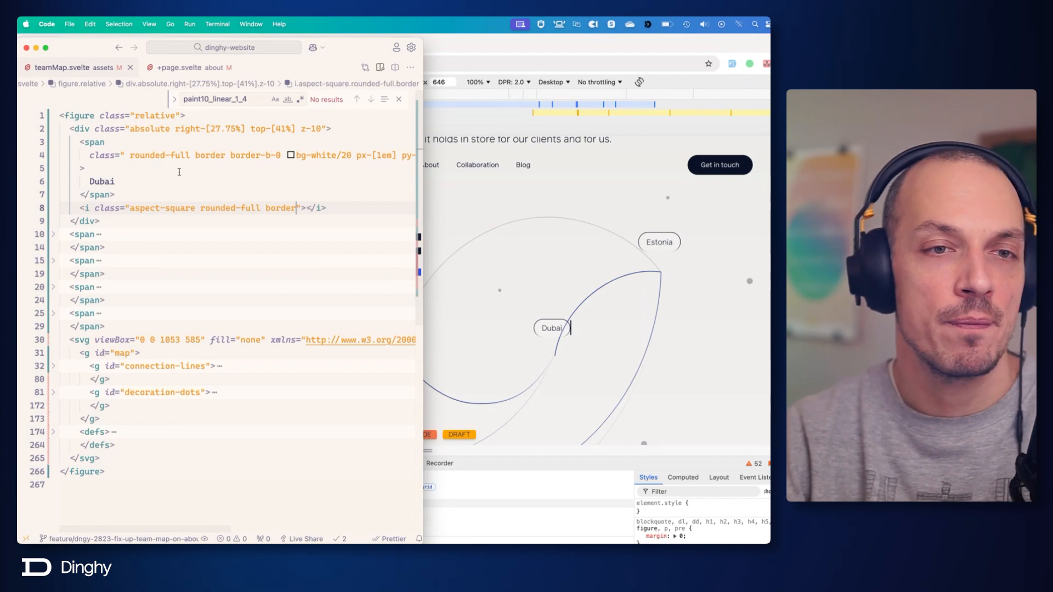
Add the grid and gap-1 classes to the Dubai wrapper div.
click(327, 129)
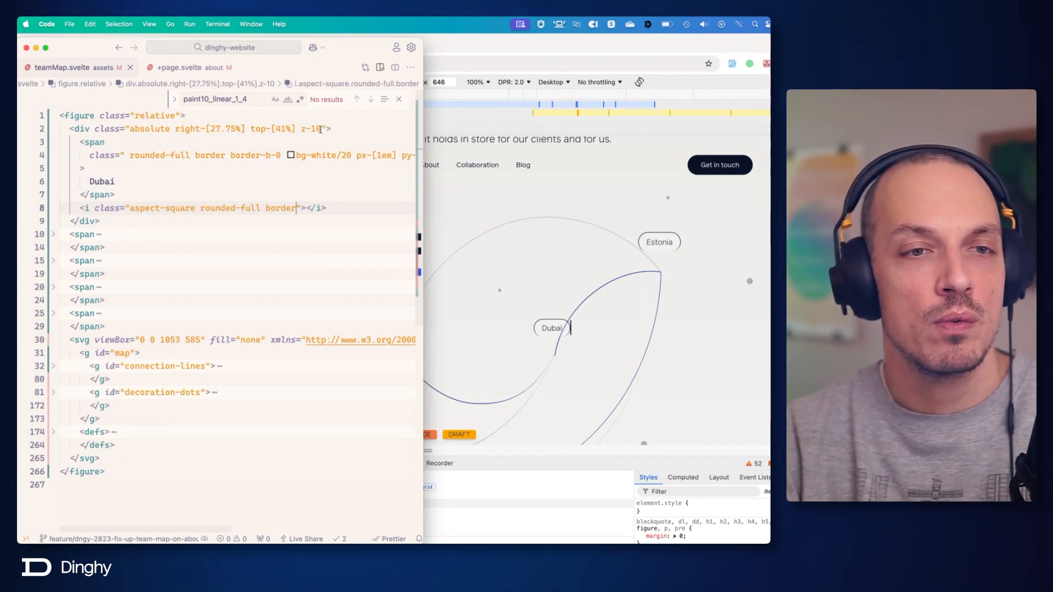
text(gri)
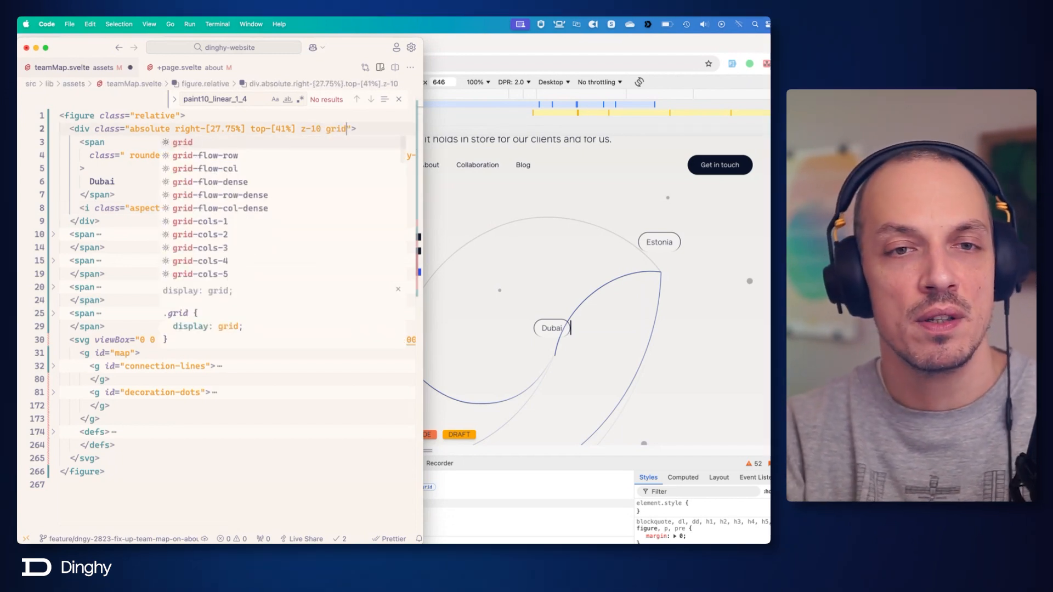
text(d)
key(Escape)
text(gap-1)
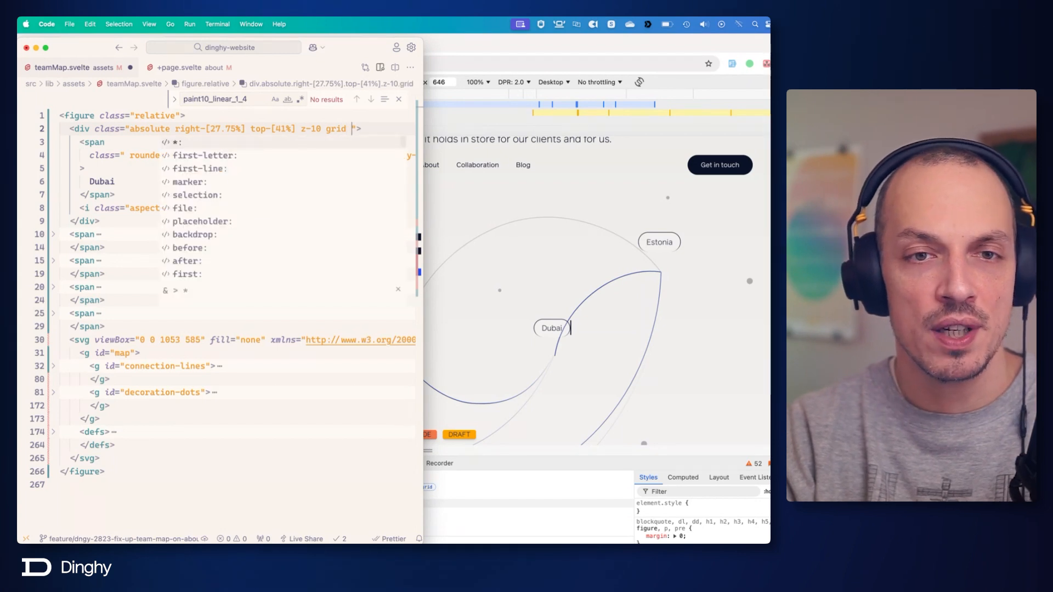
key(Escape)
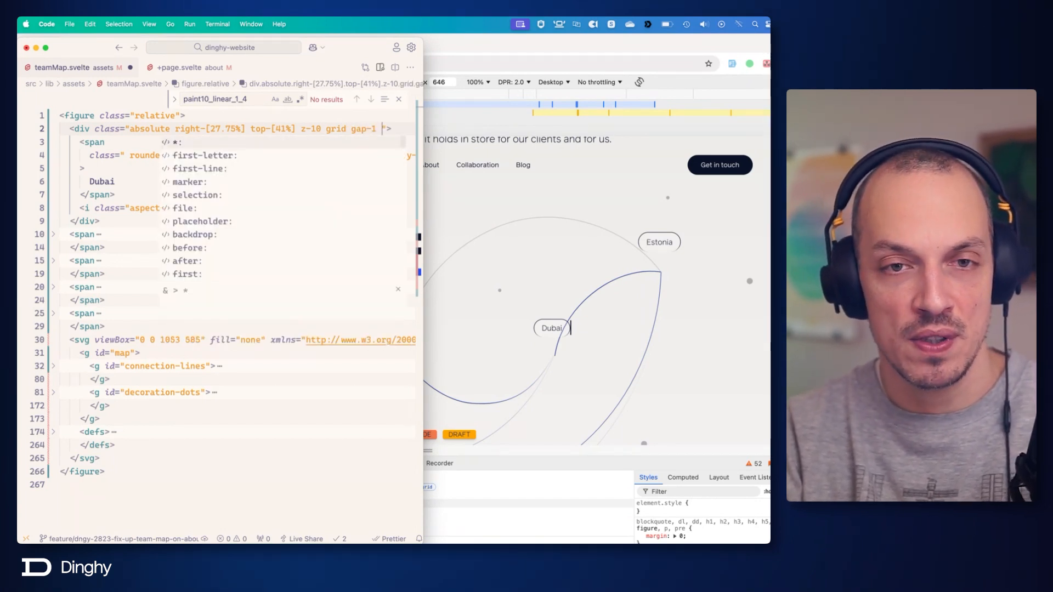
Add justify-items-center to the Dubai wrapper div's classes and save teamMap.svelte.
text(justite)
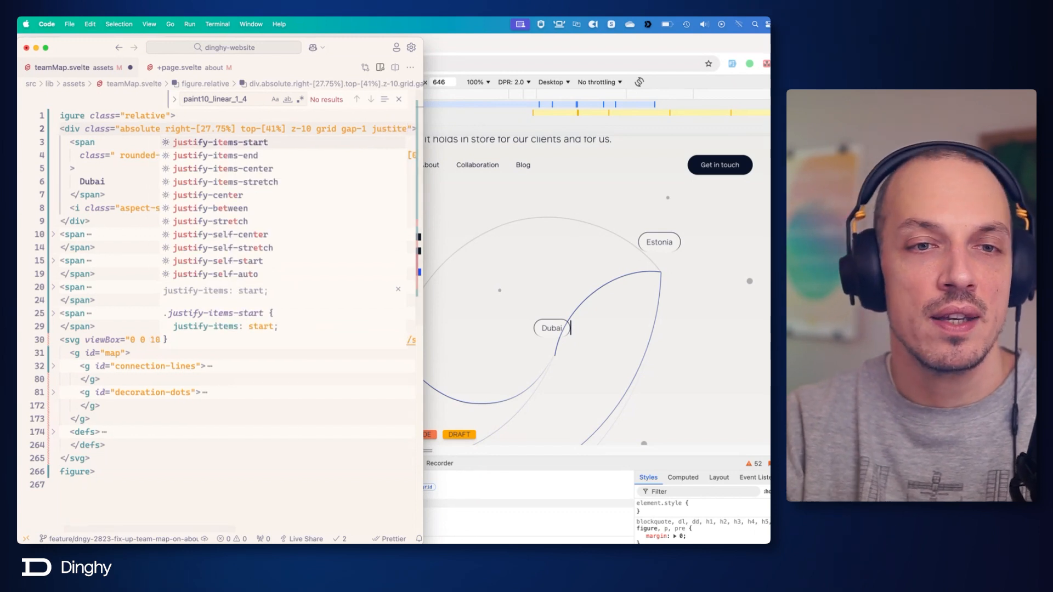
key(Down)
key(Down)
key(Down)
key(Down)
key(Return)
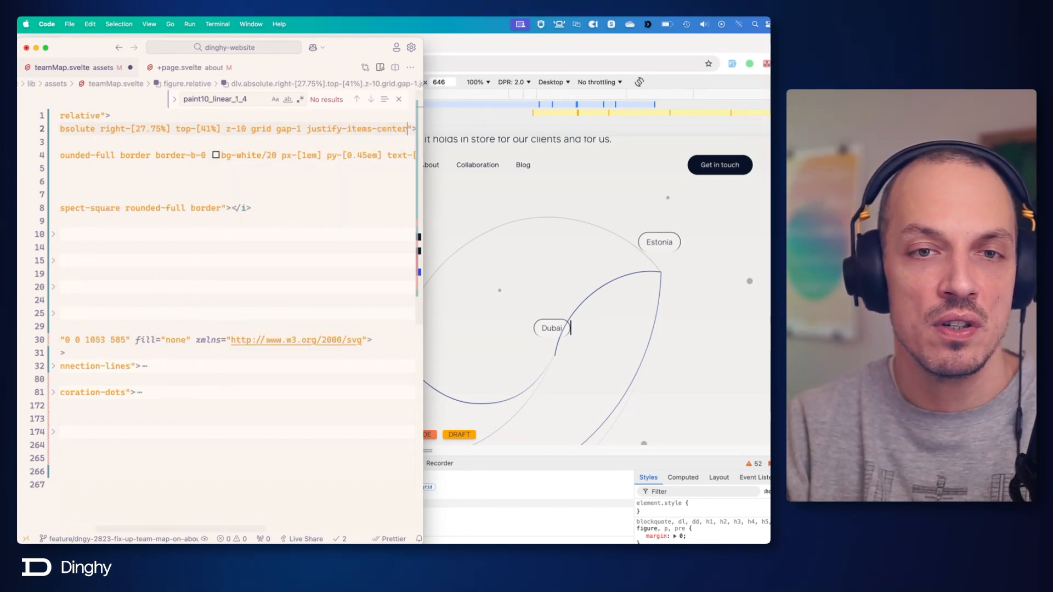
key(cmd+s)
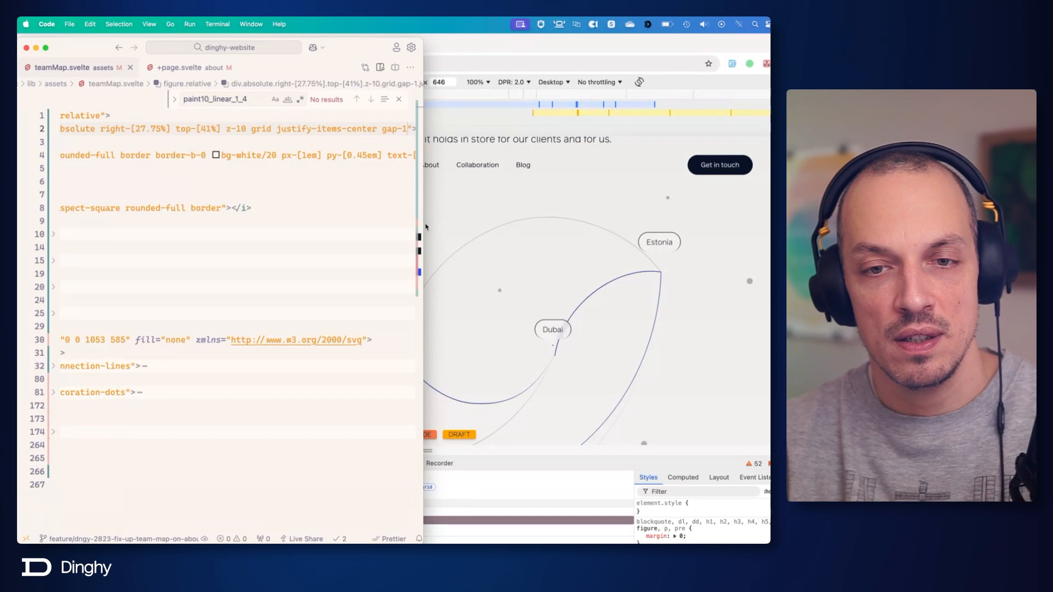
Give the Dubai dot's i element a width of w-[2em] and save the file.
scroll(282, 222, left, 10)
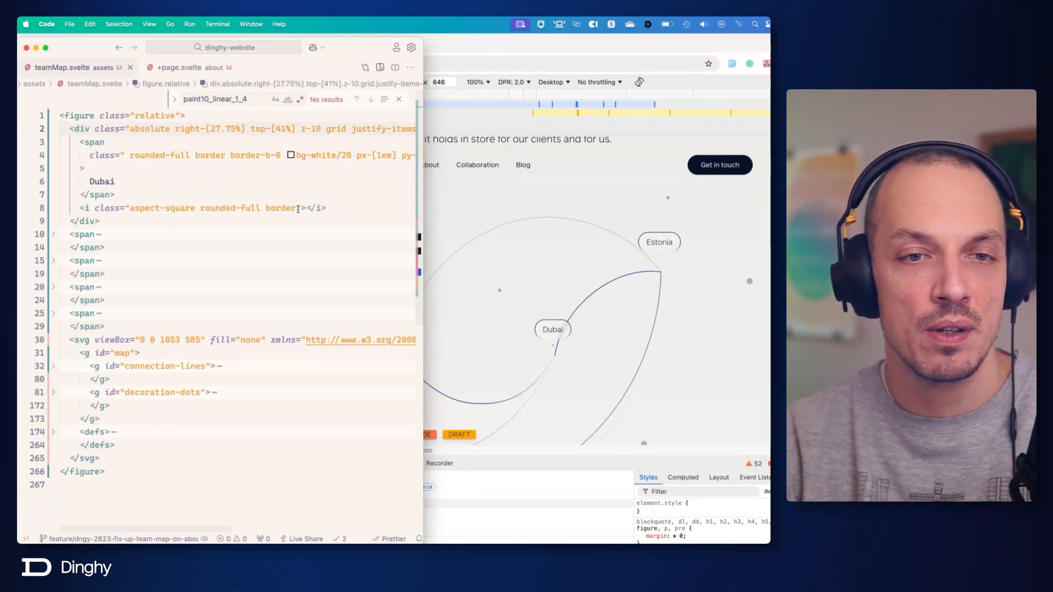
click(298, 209)
text(w-[)
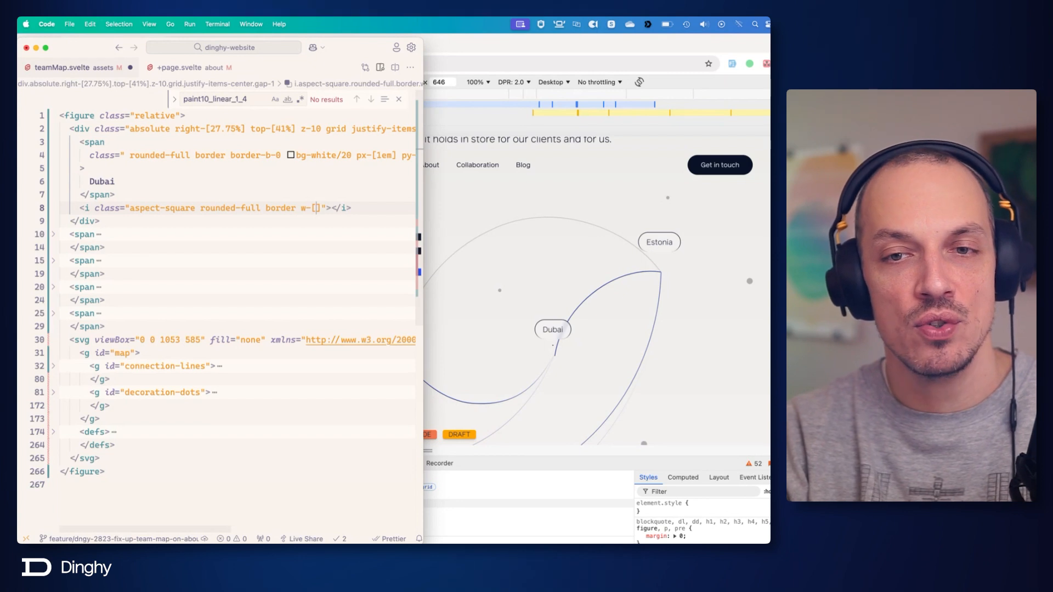
text(2)
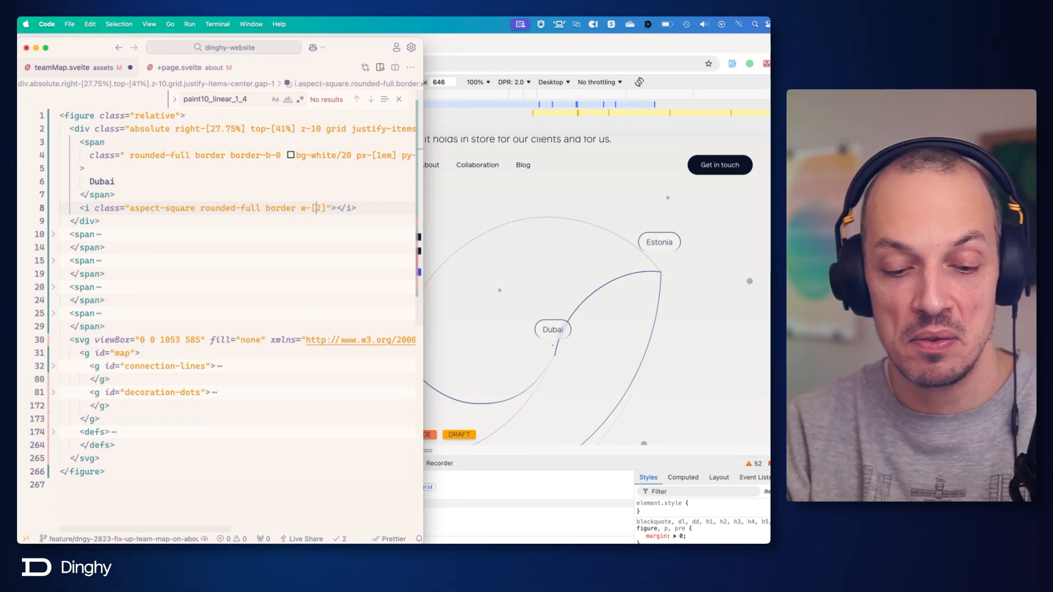
text(em)
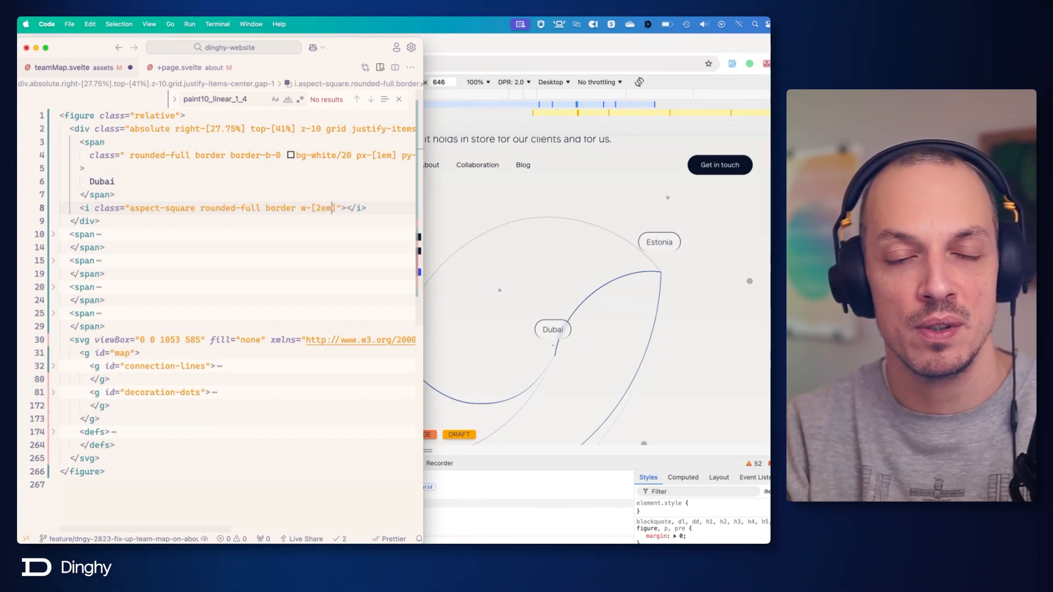
key(super+s)
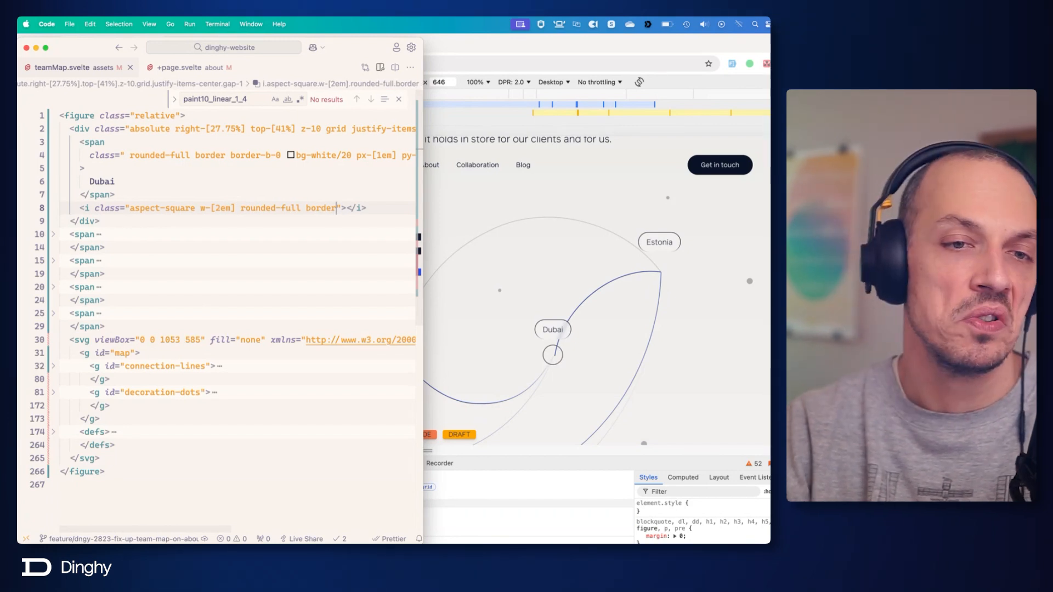
Set the Dubai dot's width class to w-[2.4em] and save the file.
key(alt+Left)
key(alt+Left)
key(alt+Left)
key(alt+Left)
key(alt+Left)
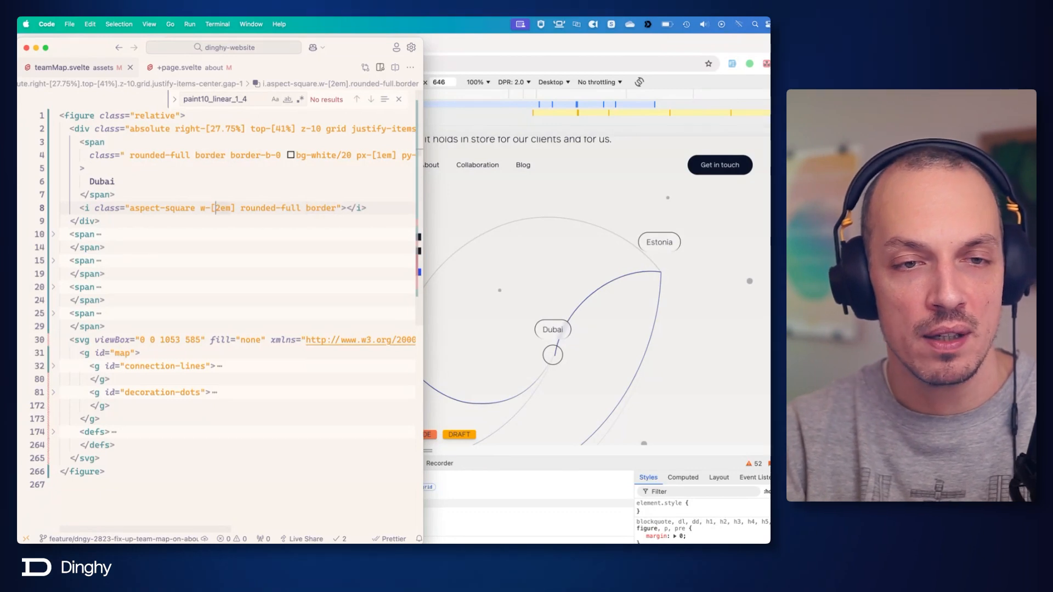
key(Right)
text(.4)
key(super+s)
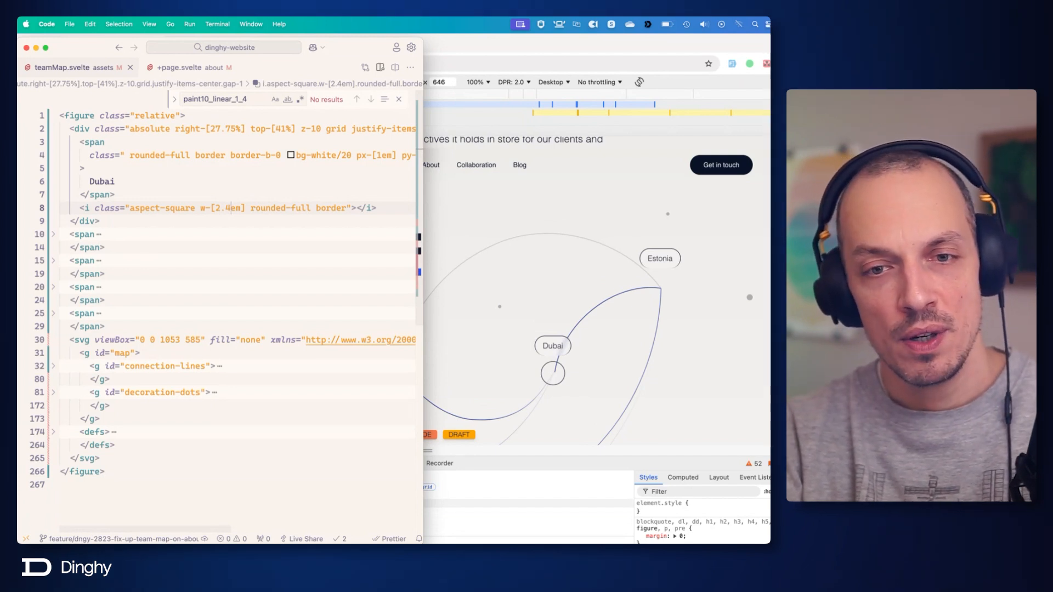
Check the dot design in Figma, and add border-l-0 to the Dubai dot's i element in the code editor.
key(super+Tab)
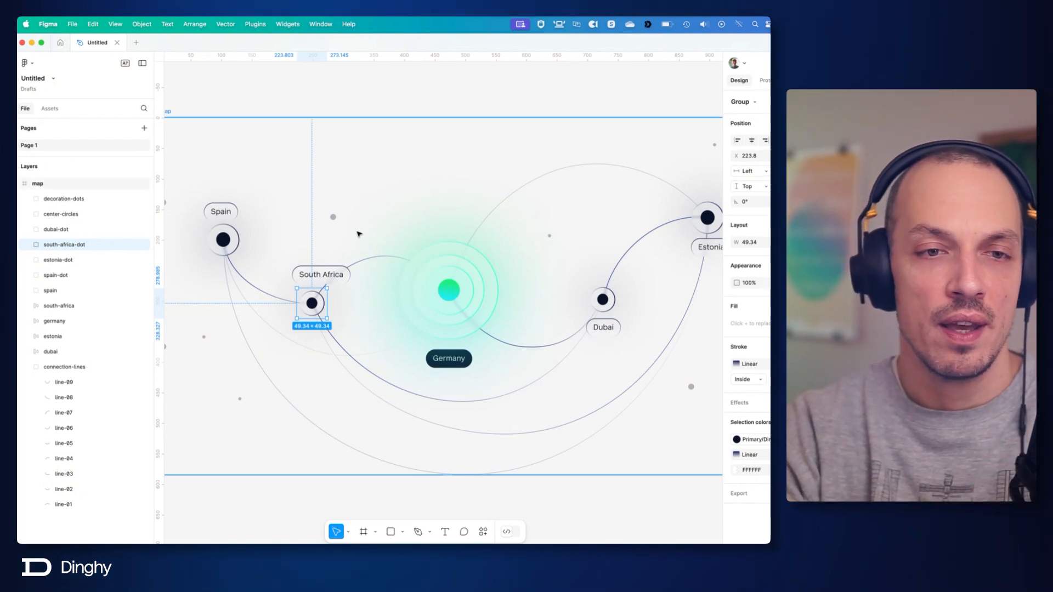
key(super+Tab)
click(377, 208)
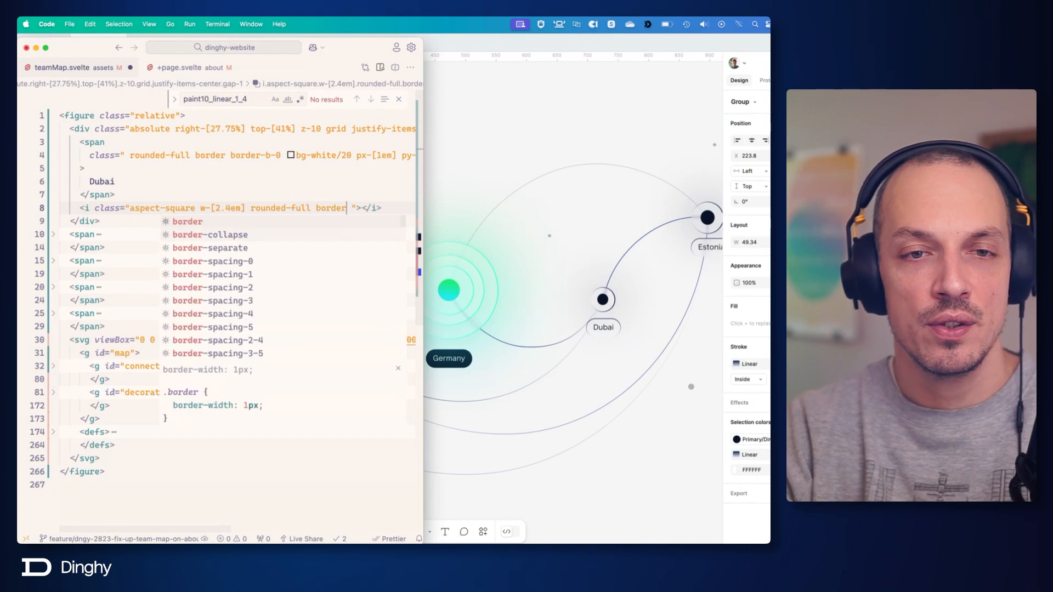
key(Escape)
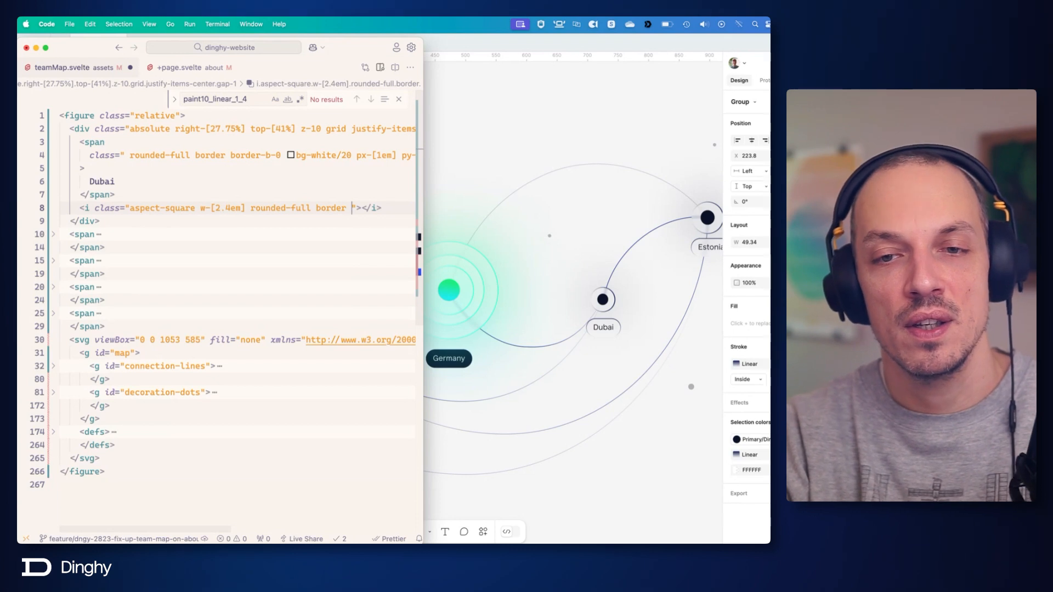
text(border)
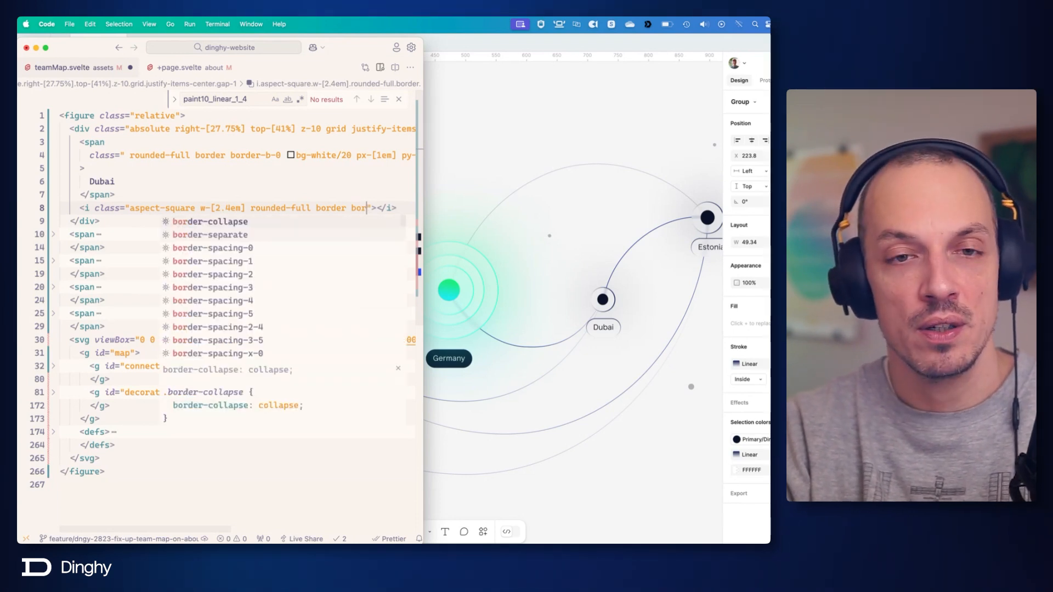
text(-l)
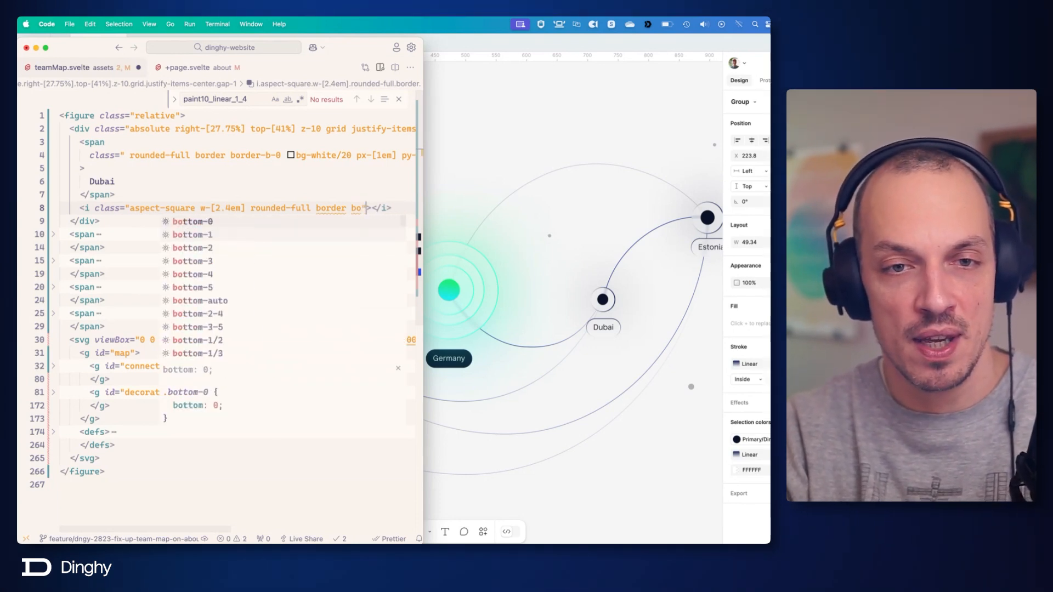
text(t)
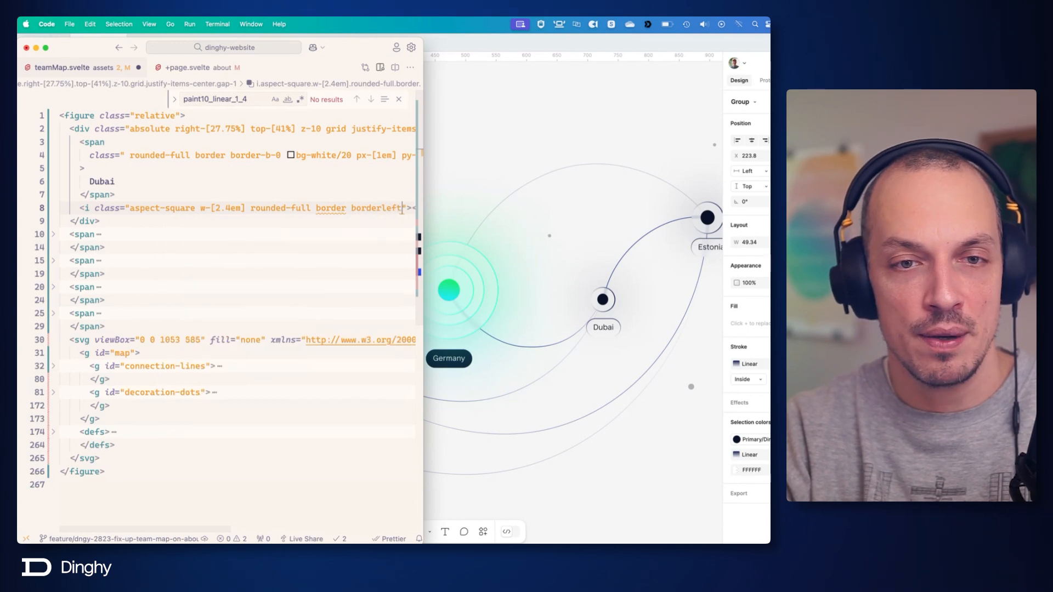
key(BackSpace)
key(BackSpace)
key(BackSpace)
key(BackSpace)
text(l)
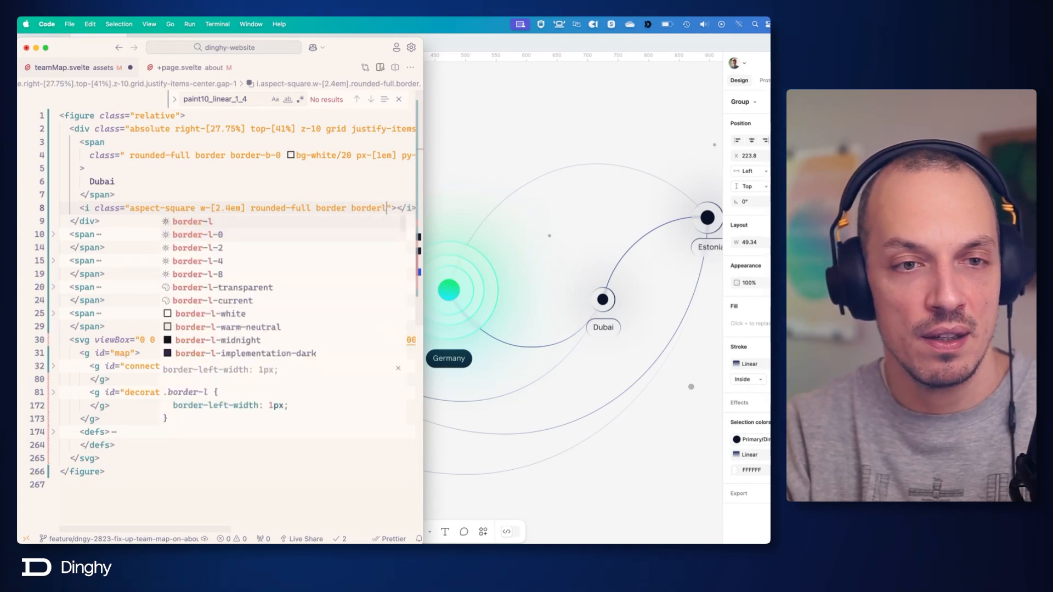
key(Down)
key(Return)
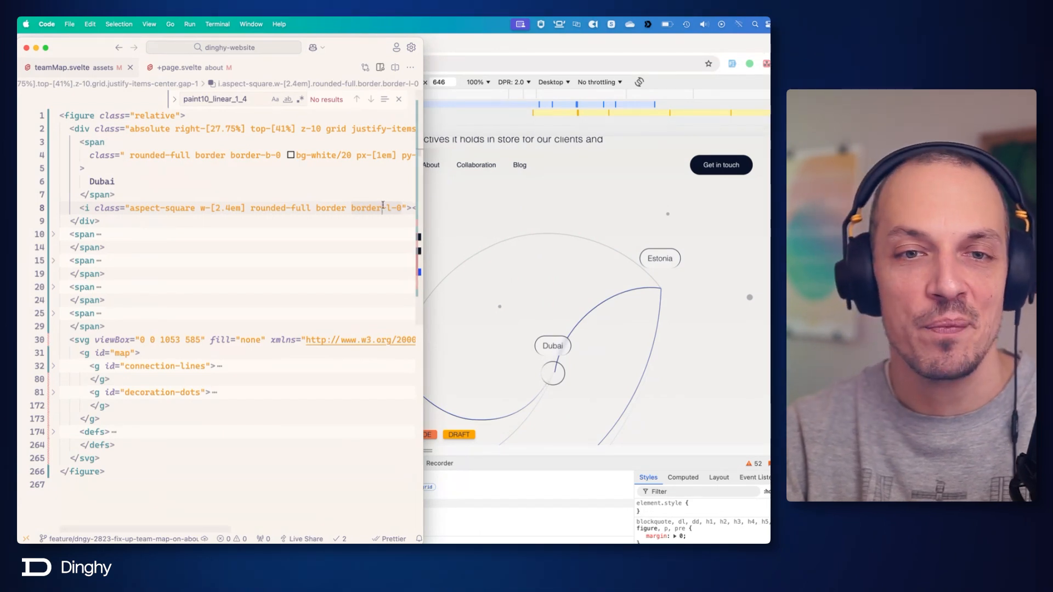
Copy bg-white/20 from the Dubai span to the end of the i element's classes and save.
click(403, 209)
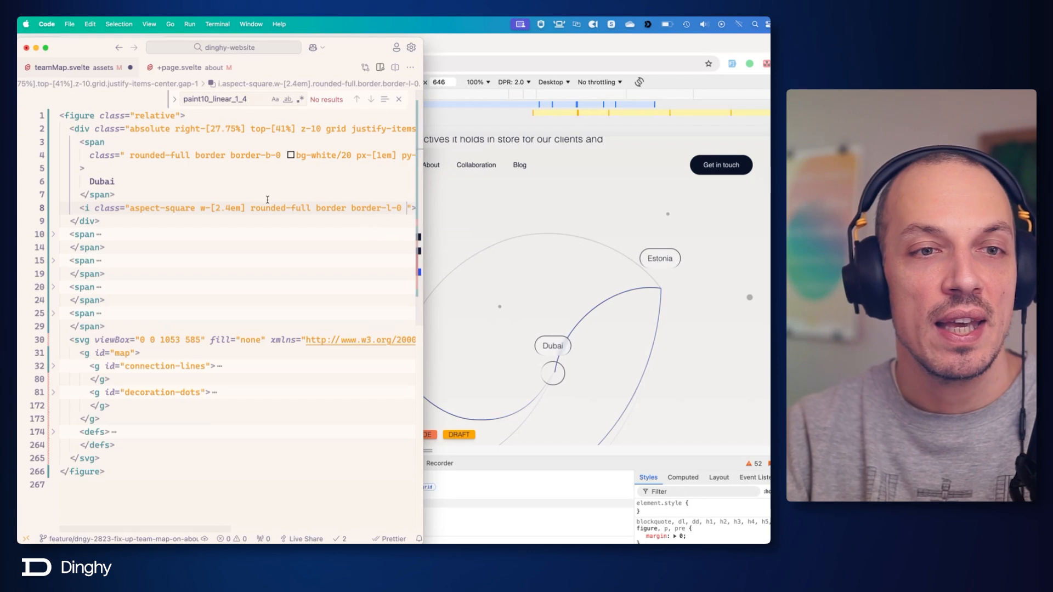
click(296, 156)
scroll(307, 164, right, 3)
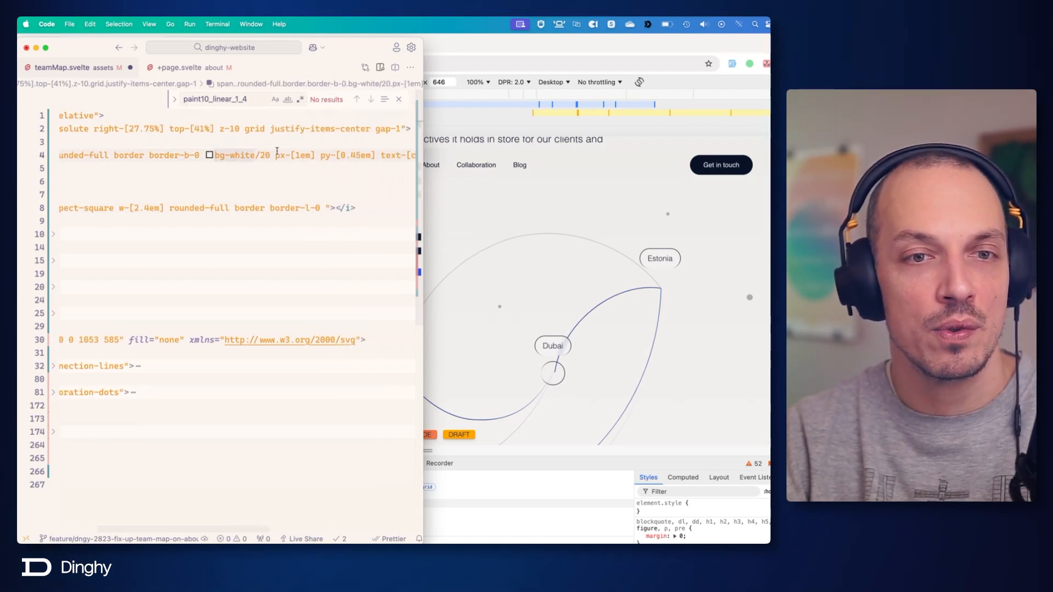
click(325, 208)
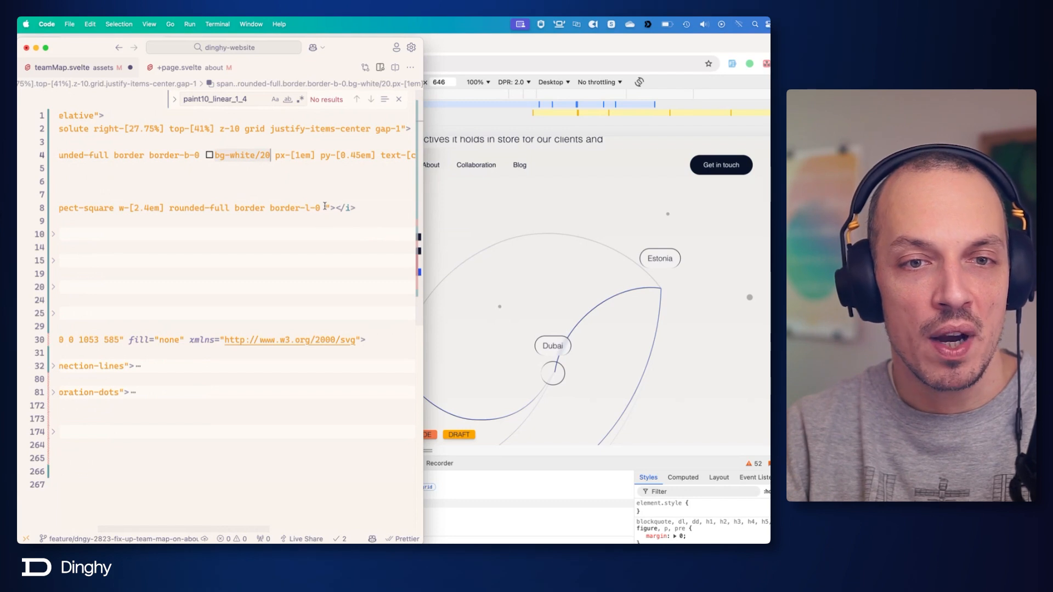
text(bg-white/20)
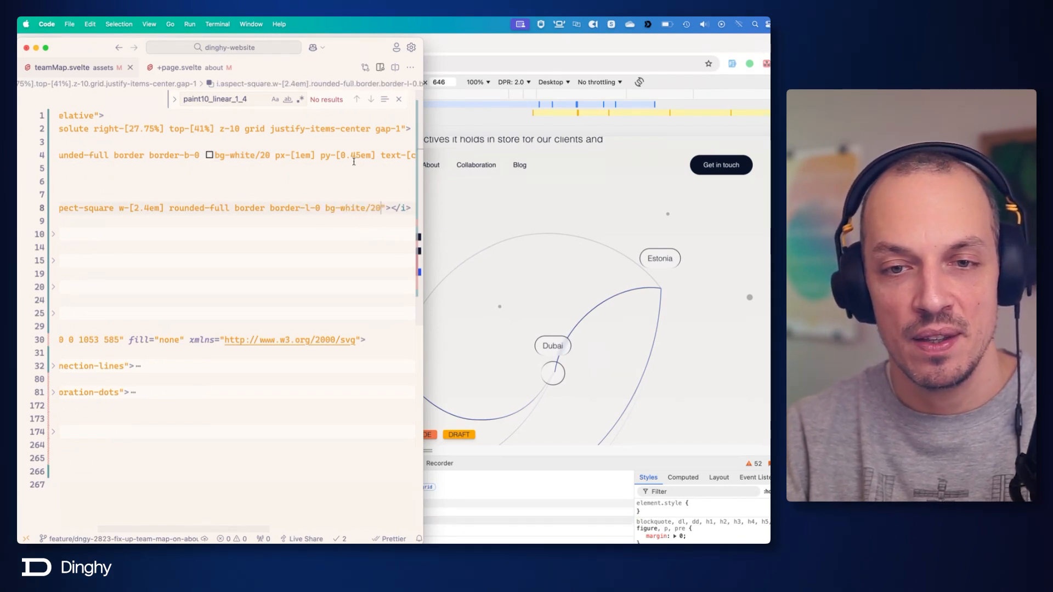
Try z-20 on the Dubai wrapper div and undo the change.
scroll(397, 173, left, 5)
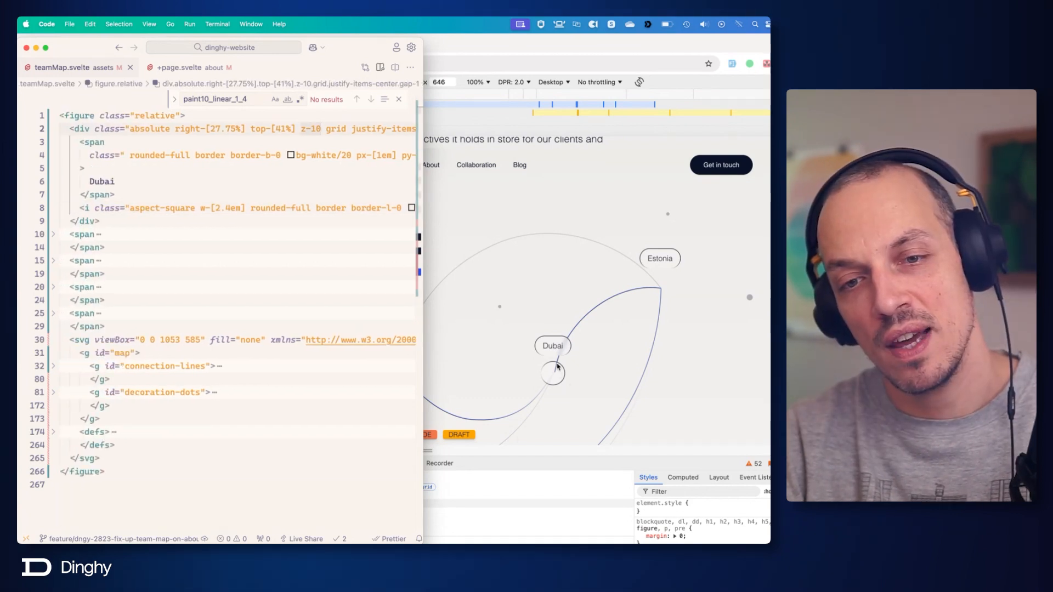
click(272, 153)
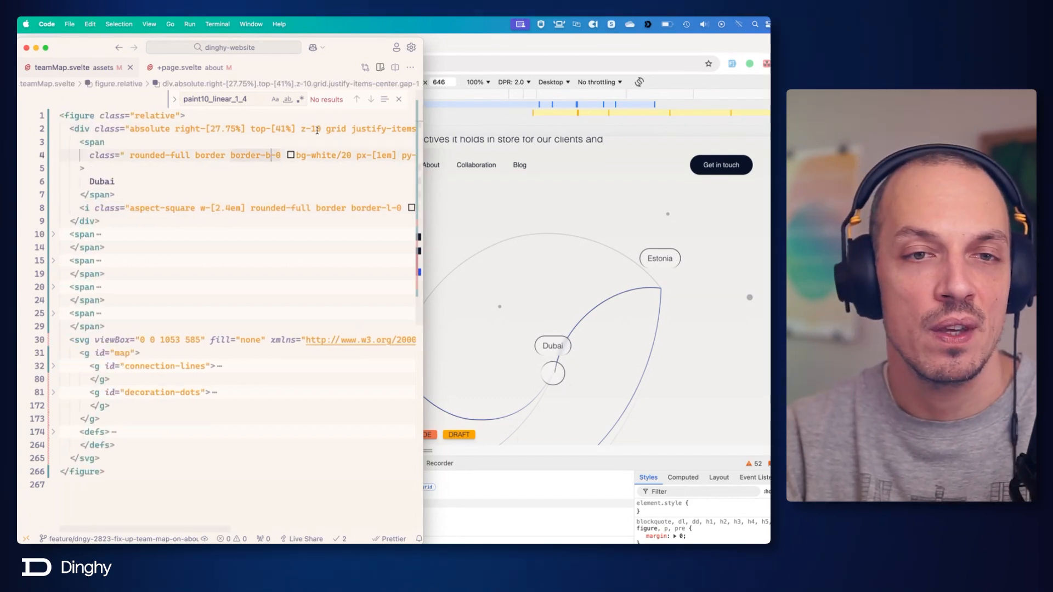
click(317, 130)
key(BackSpace)
text(2)
key(super+s)
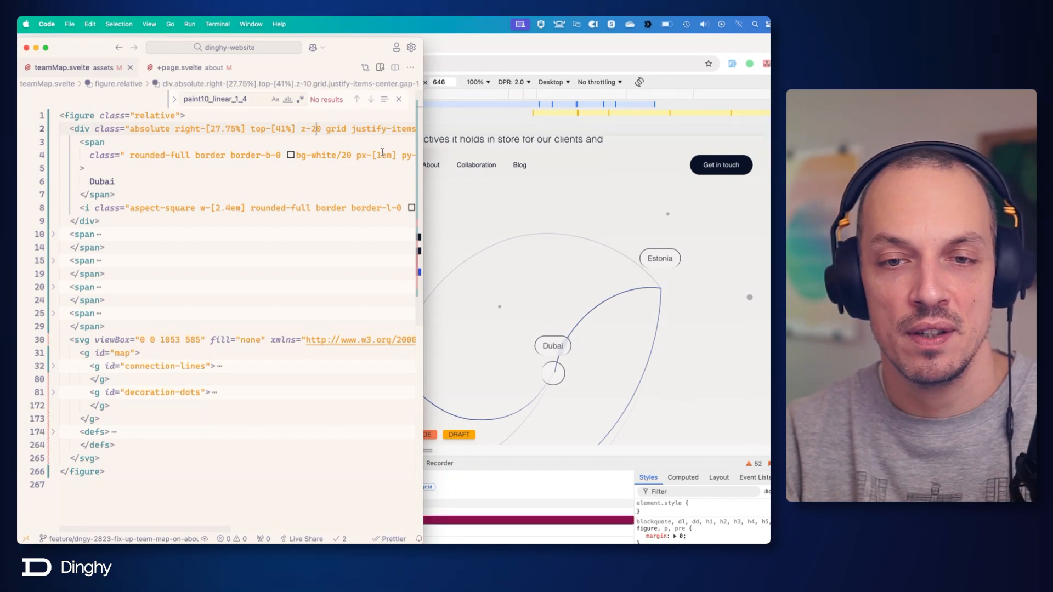
key(super+z)
key(super+z)
key(super+d)
key(super+s)
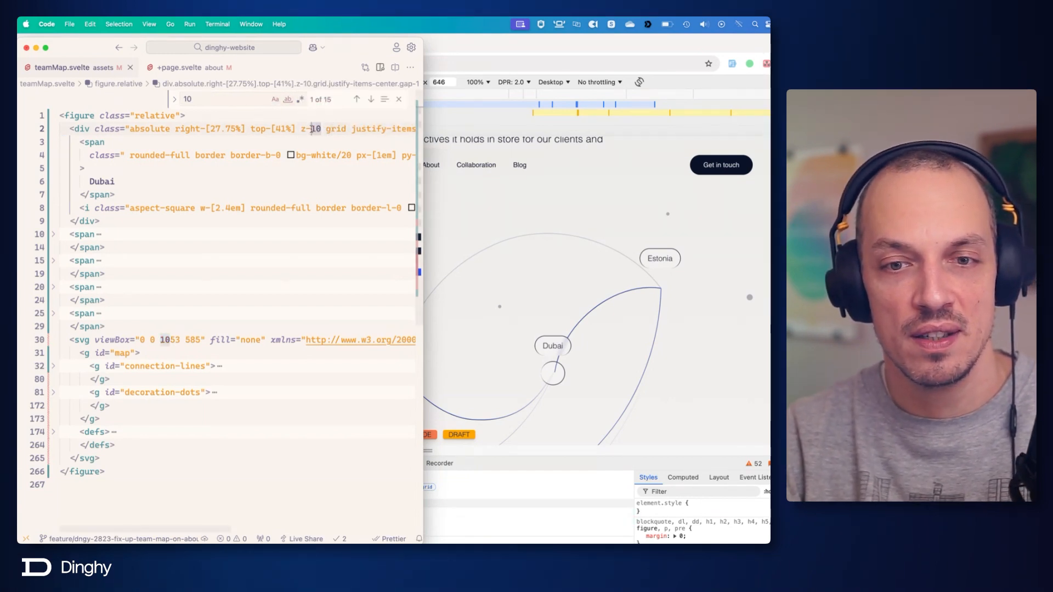
Inspect the Dubai group in the browser and copy backdrop-blur-sm from the Dubai span to the dot's i element.
click(563, 283)
key(super+Tab)
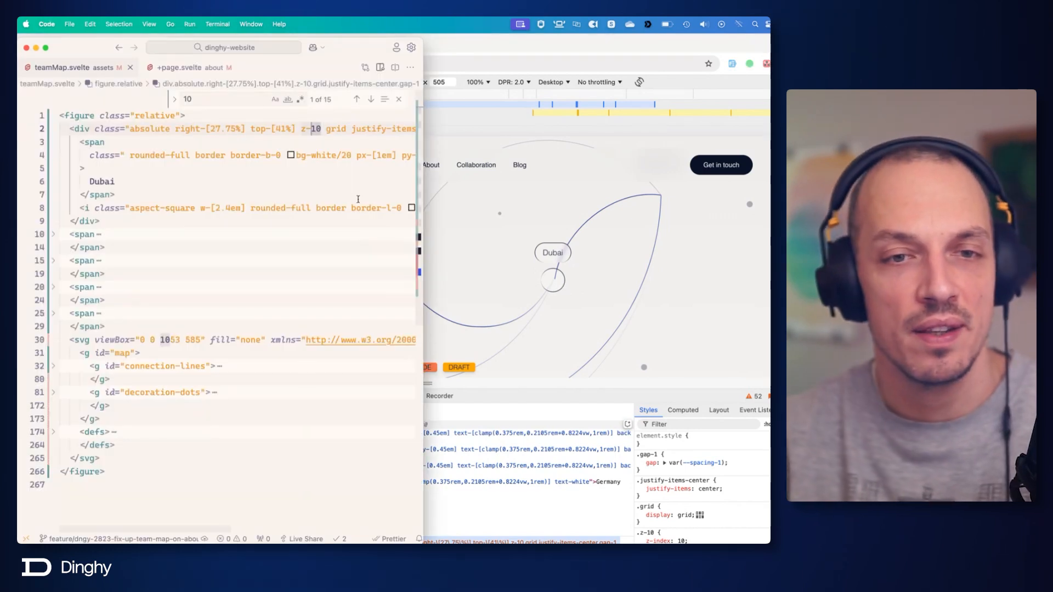
scroll(339, 197, right, 10)
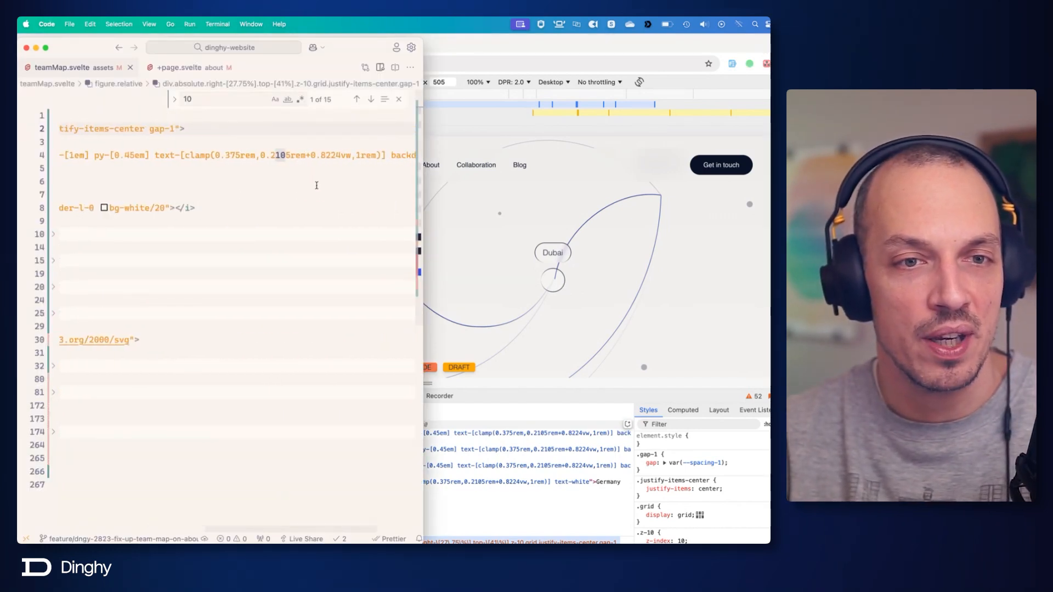
drag(309, 157, 390, 165)
key(super+c)
scroll(391, 181, left, 10)
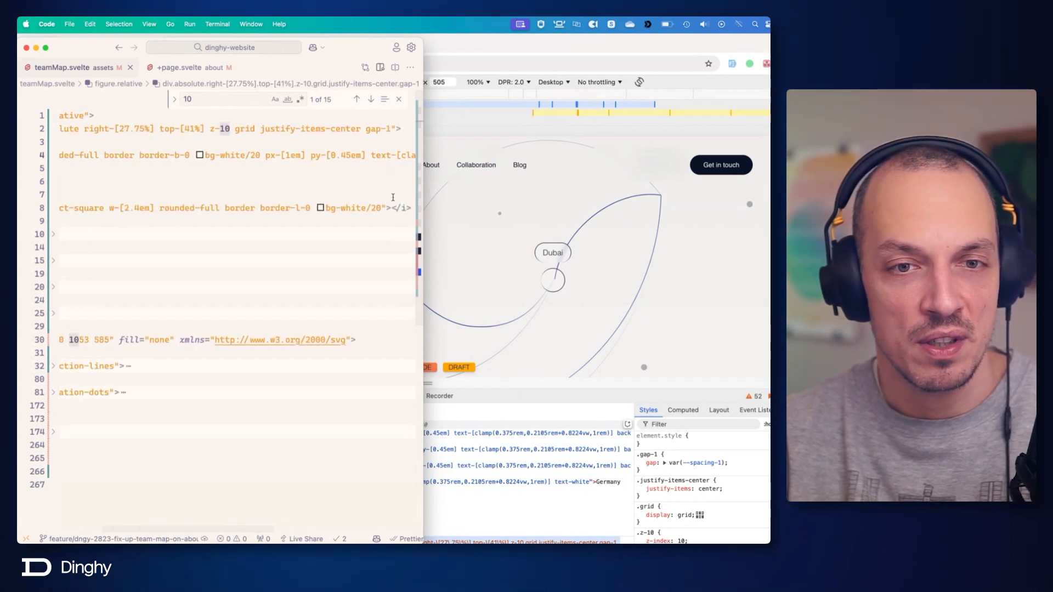
click(382, 209)
key(super+v)
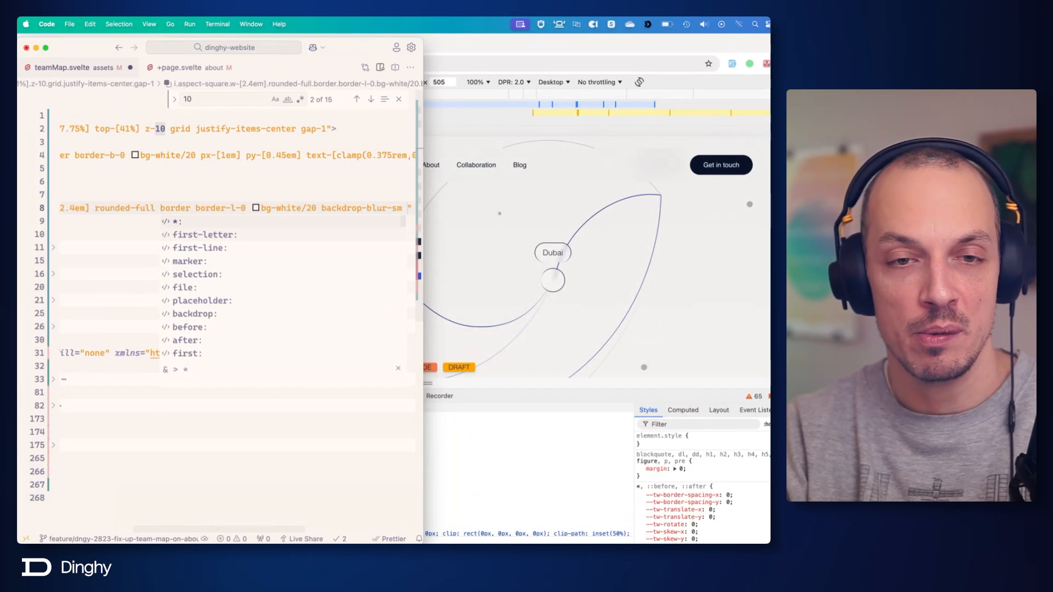
Add shadow-xl to the Dubai dot's i element in teamMap.svelte and save the file.
text(shdow)
key(Down)
key(Down)
key(Down)
key(Down)
key(Down)
key(Down)
key(Down)
key(Down)
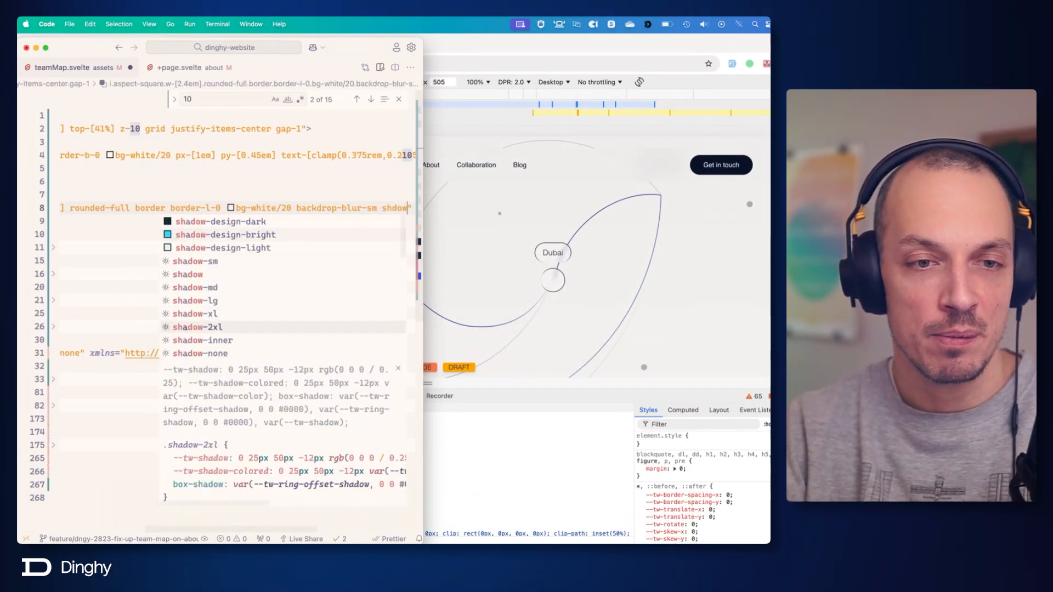
key(Up)
key(Return)
key(cmd+s)
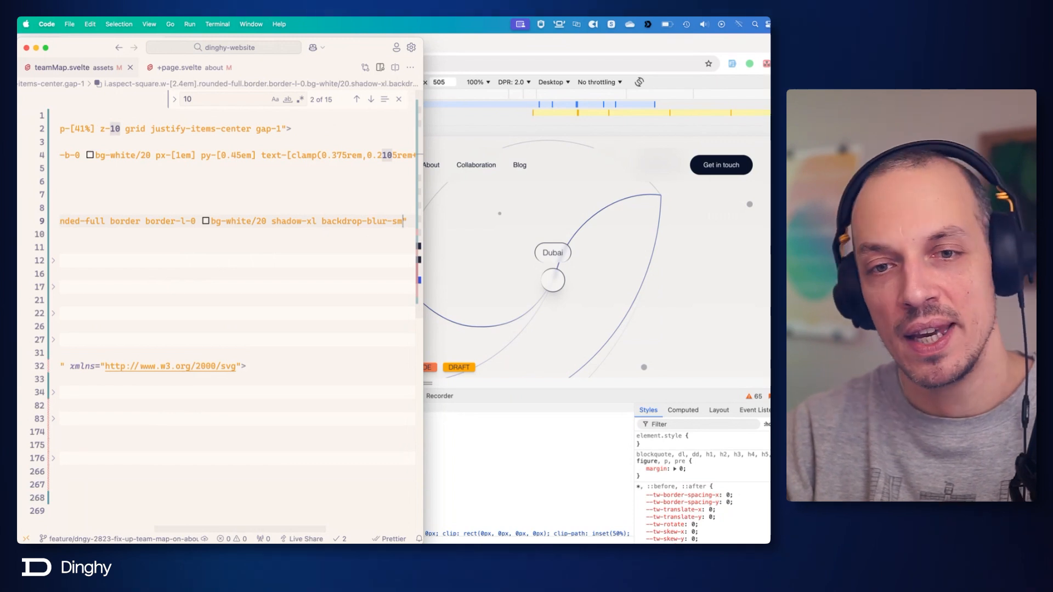
Try the larger shadow-2xl on the Dubai dot's i element.
key(Left)
key(Left)
key(Left)
key(Left)
key(Left)
key(Left)
key(Left)
key(Left)
key(Left)
key(Left)
key(Left)
key(Left)
key(Left)
key(Left)
key(Left)
key(Left)
key(Left)
key(Left)
key(Left)
key(Left)
key(Right)
text(2)
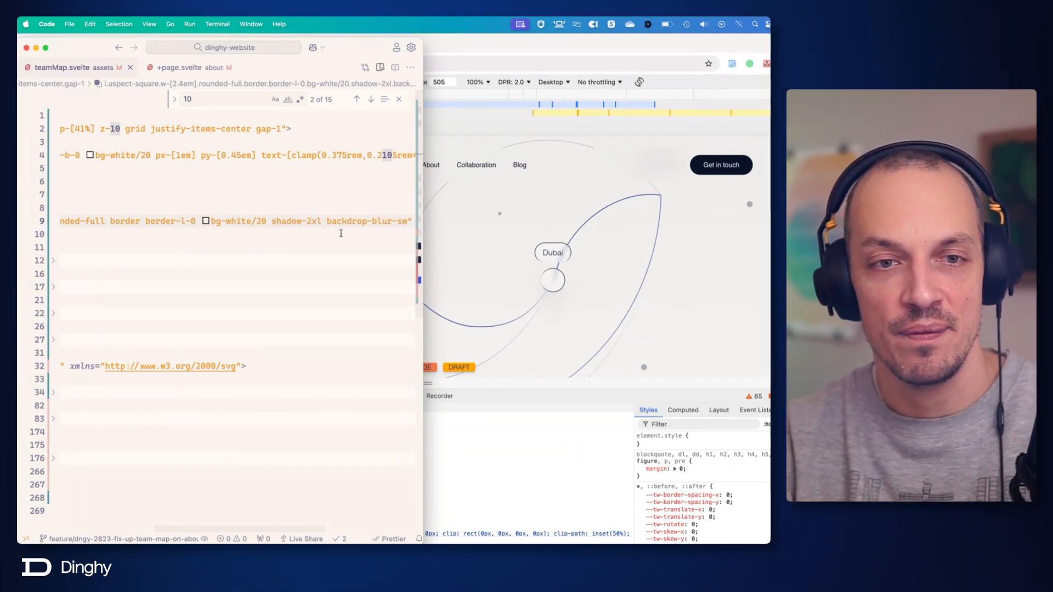
Switch to Figma, select the spain-dot group, and expand its layers to examine the dot's design up close.
key(cmd+Tab)
key(cmd+Tab)
key(super+Tab)
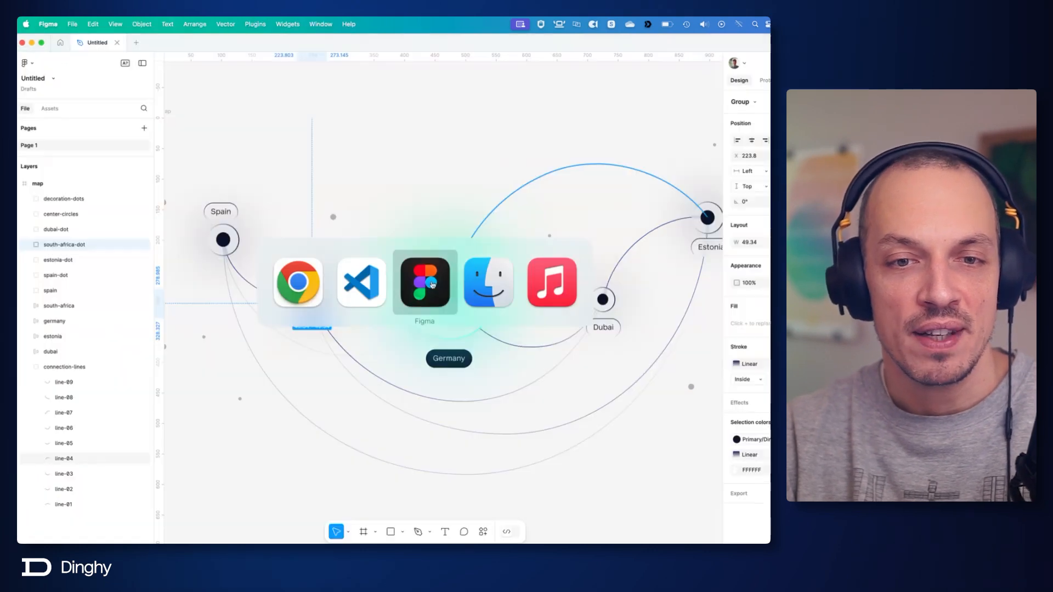
click(240, 232)
click(22, 275)
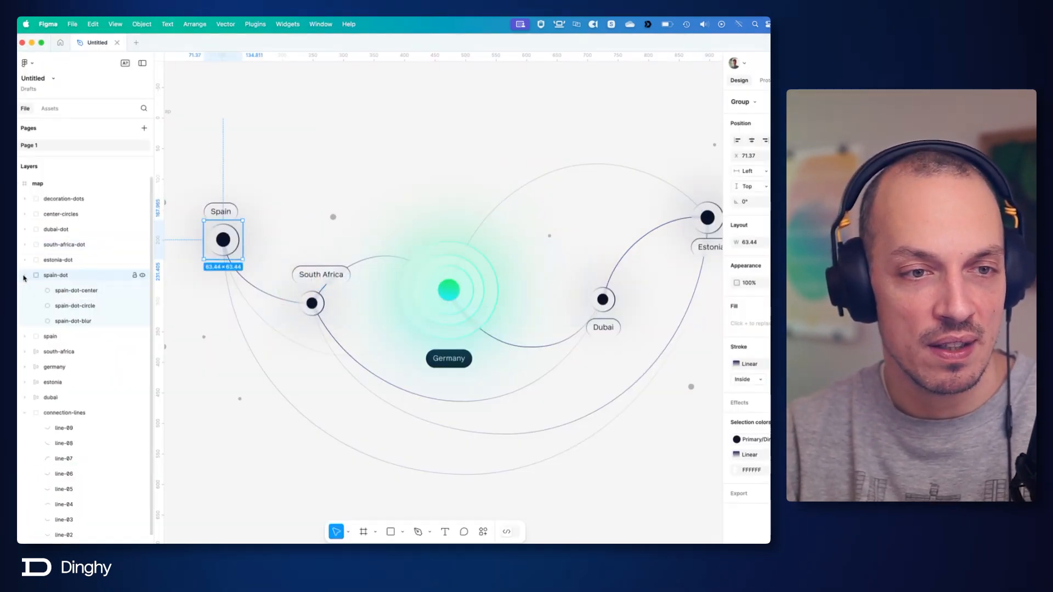
scroll(178, 261, up, 5)
scroll(253, 224, up, 3)
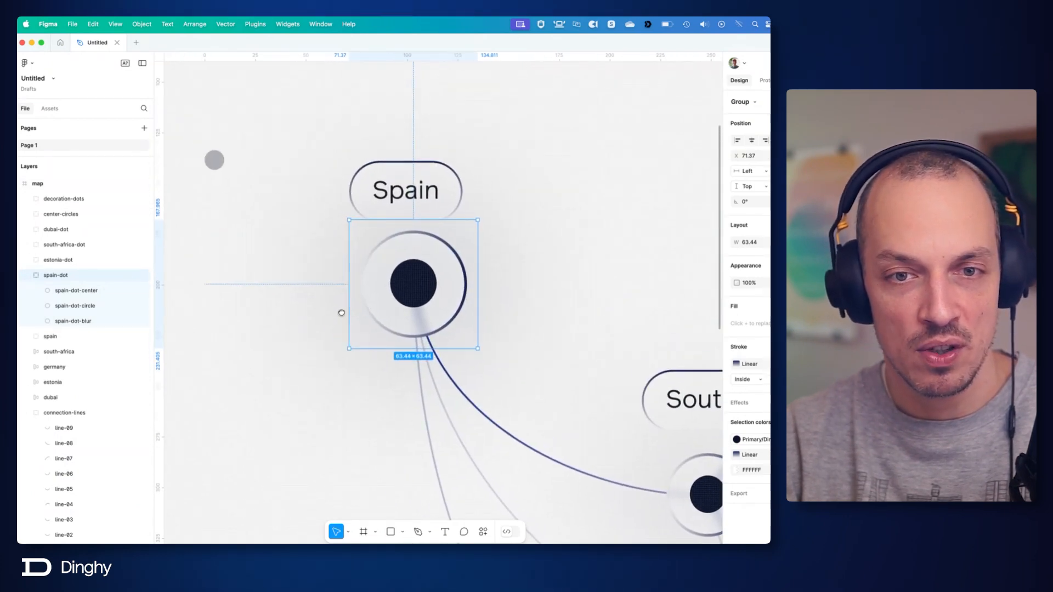
Select the spain-dot-blur layer and toggle its visibility to compare the dot with and without the blur.
click(117, 320)
click(123, 322)
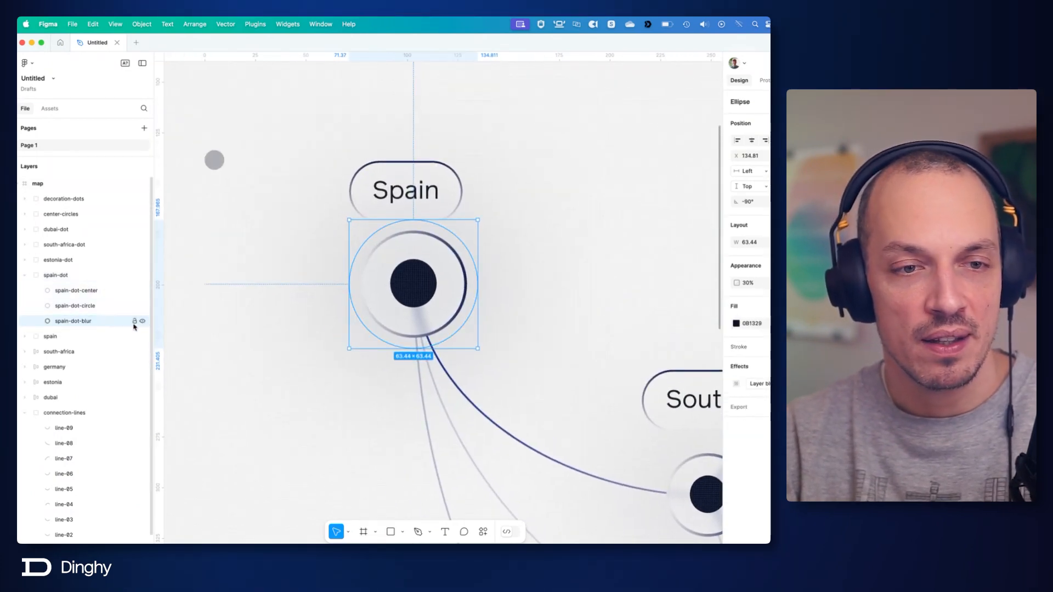
click(142, 321)
click(143, 322)
click(142, 322)
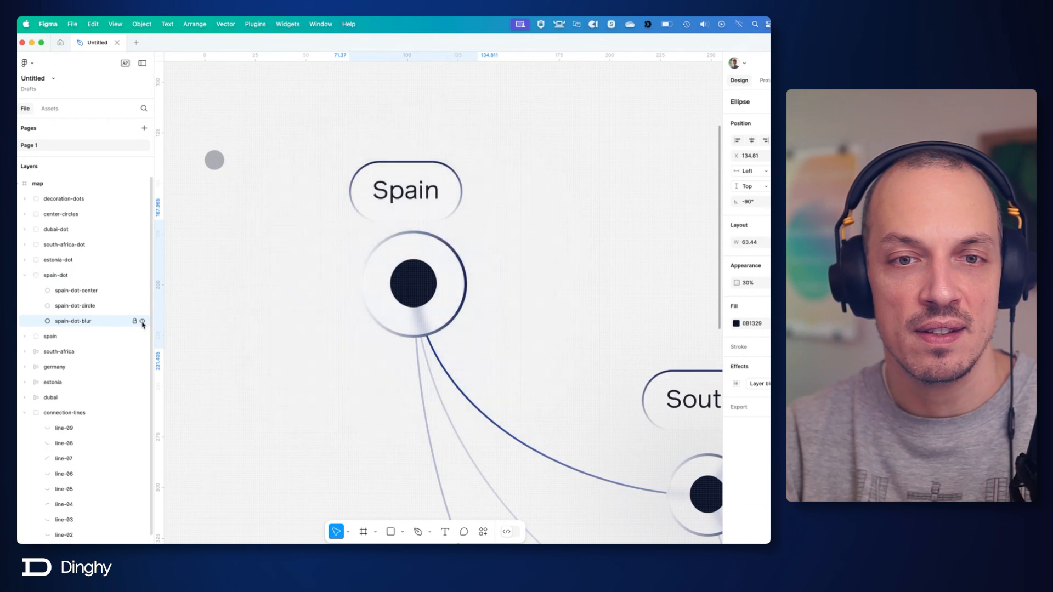
click(143, 322)
click(142, 322)
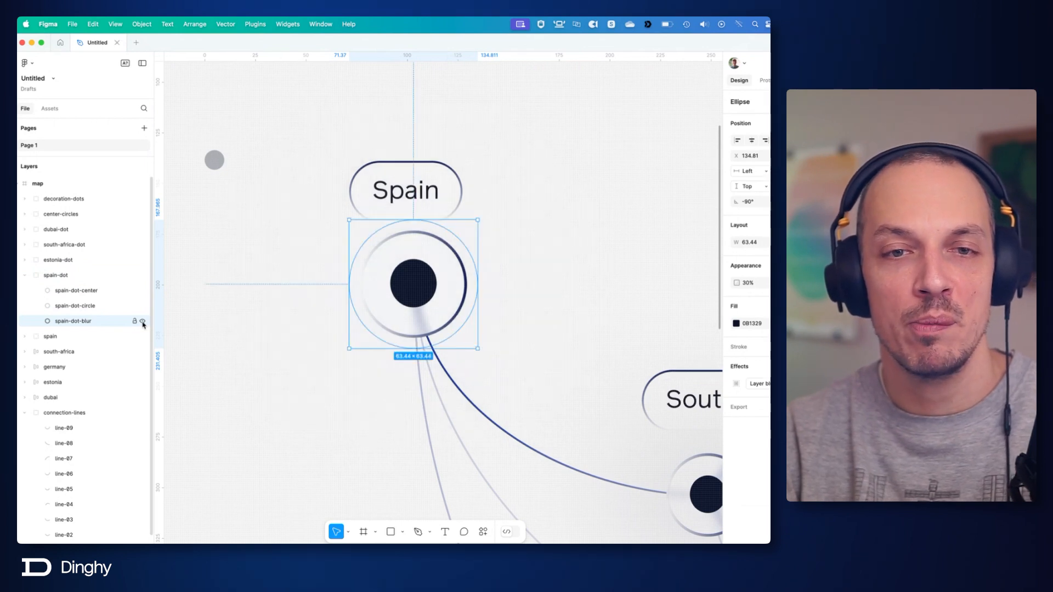
Switch to Visual Studio Code and replace 2xl in the Dubai dot's shadow class with an arbitrary value starting 0_0_5em_.
key(super+Tab)
key(super+Tab)
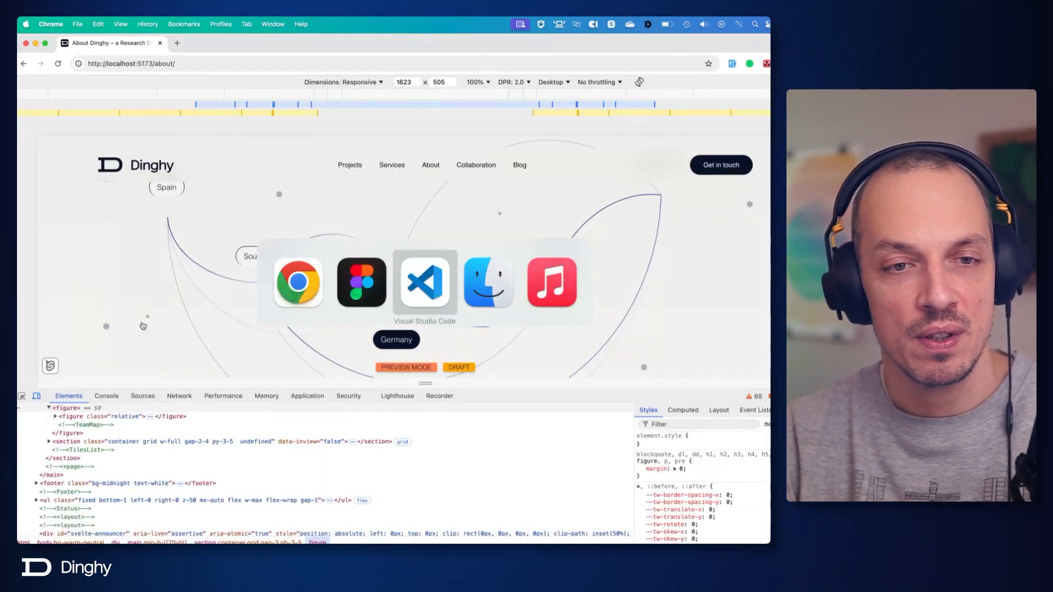
click(415, 270)
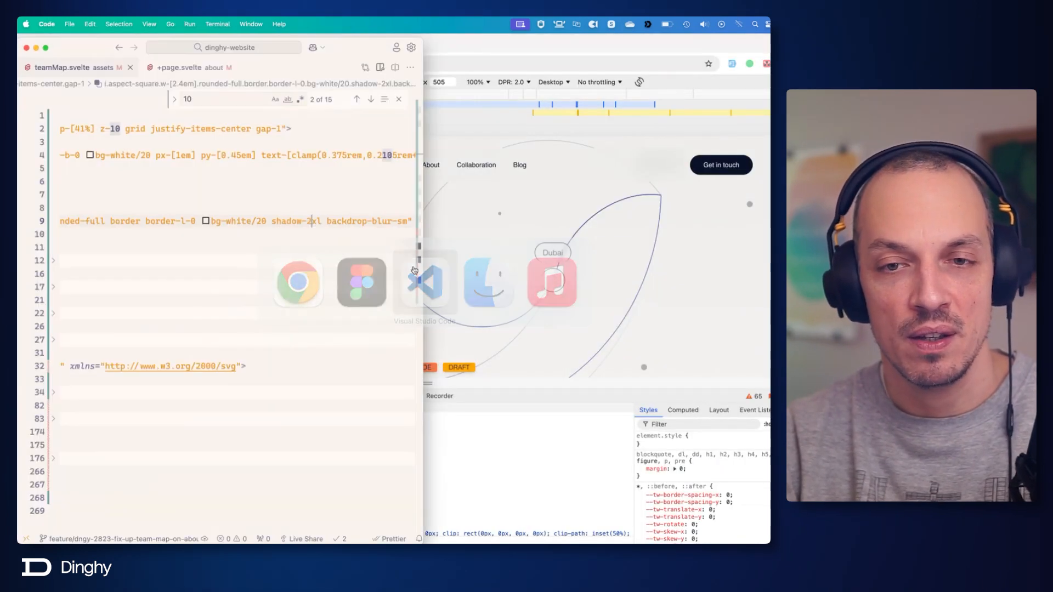
double_click(311, 222)
key(BackSpace)
text([)
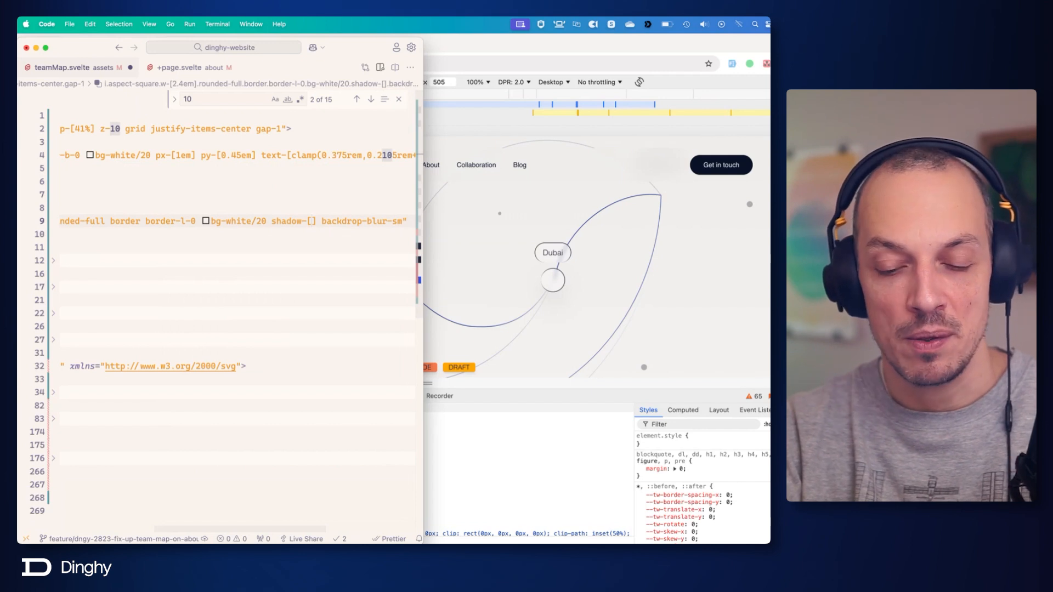
text(0)
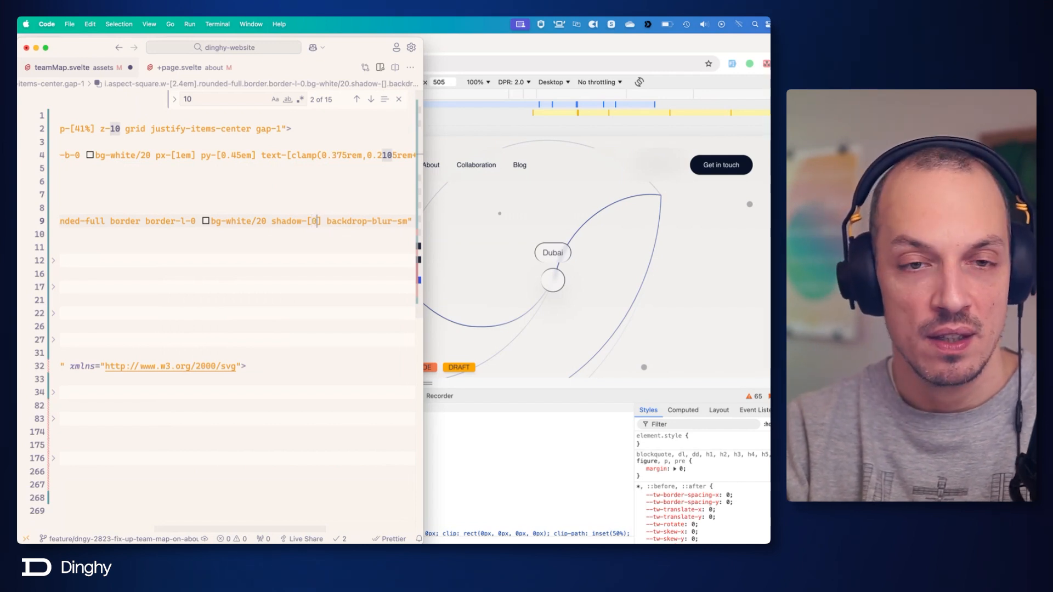
text(_)
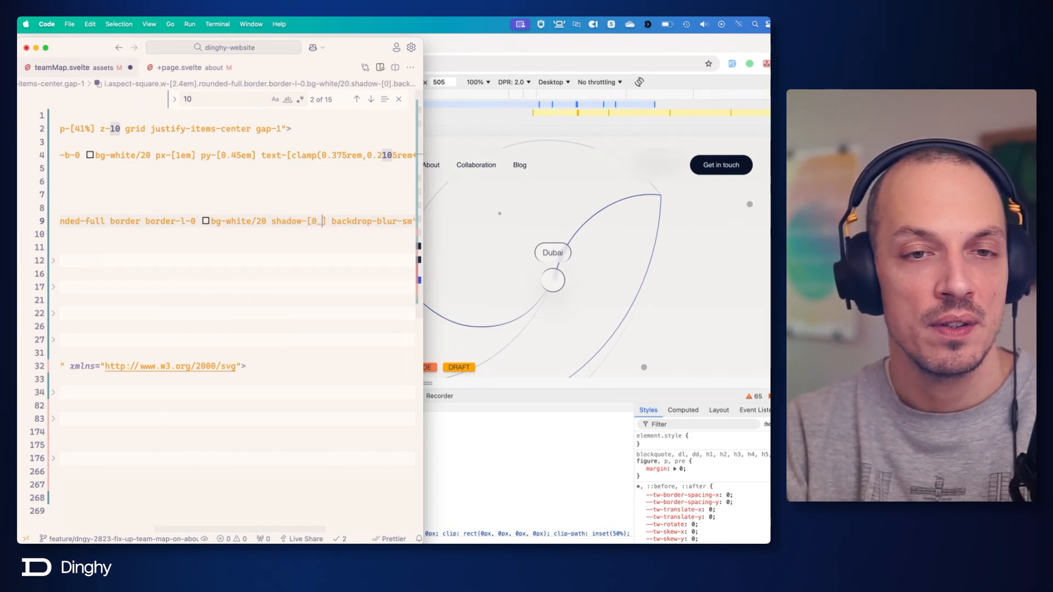
text(0_)
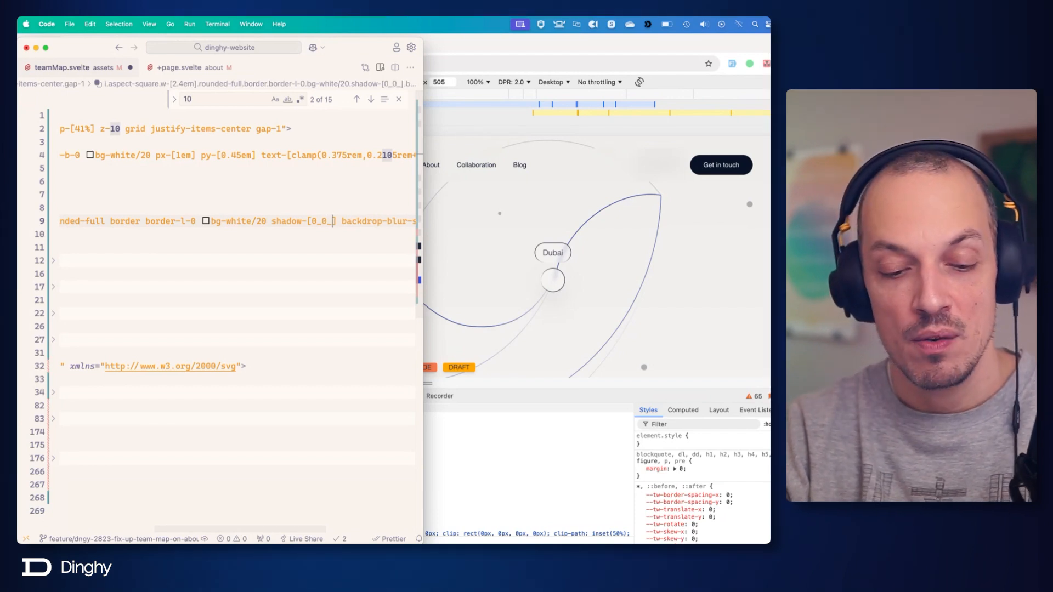
text(5em)
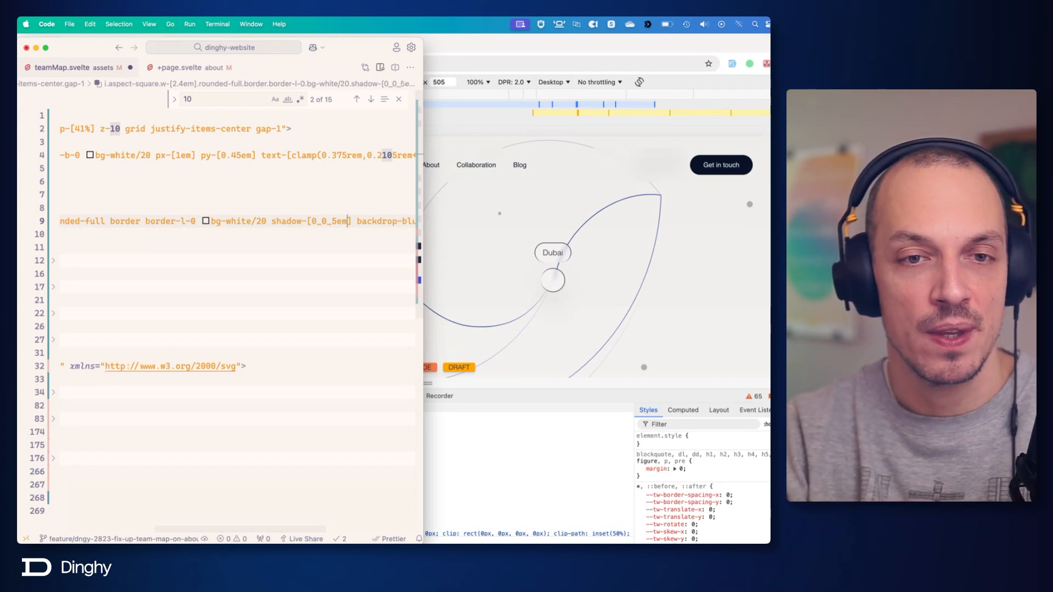
text(_)
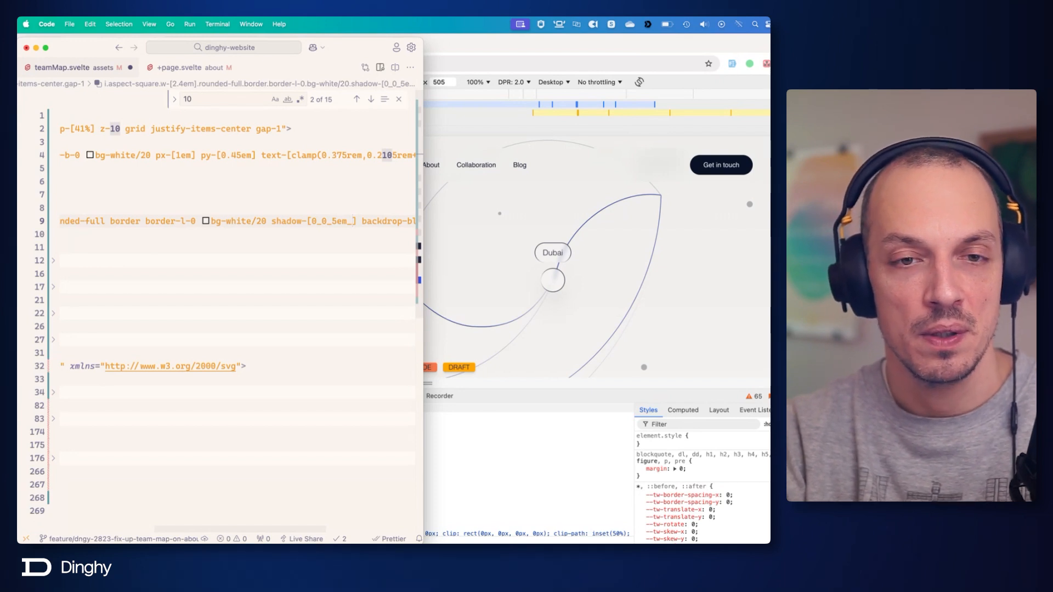
Complete the dot's arbitrary shadow value with the color rgba(0,0,0,.2) and save the file.
text(rgba)
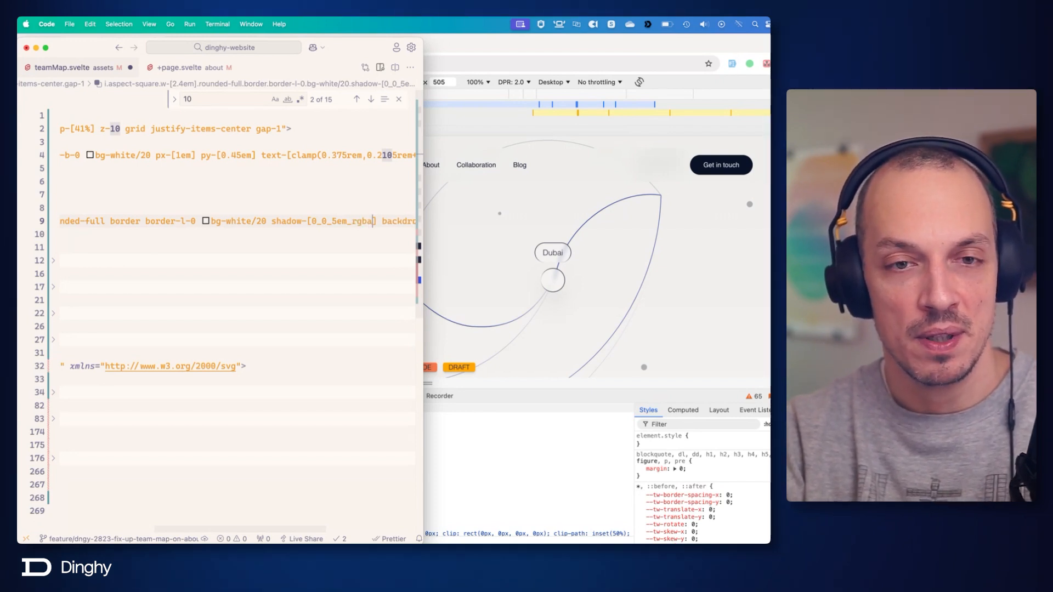
text(()
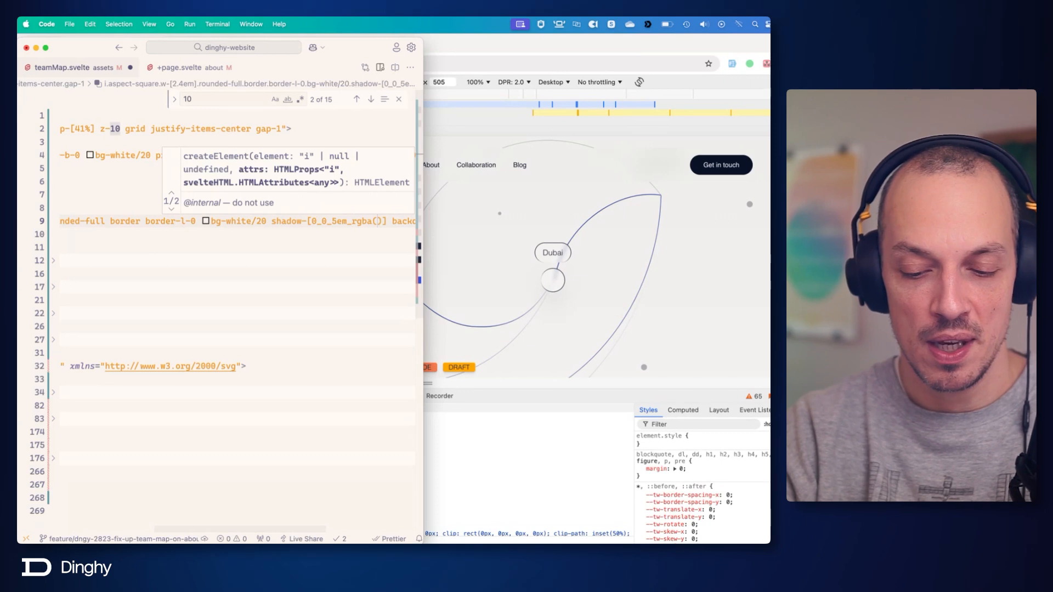
text(0,0,0)
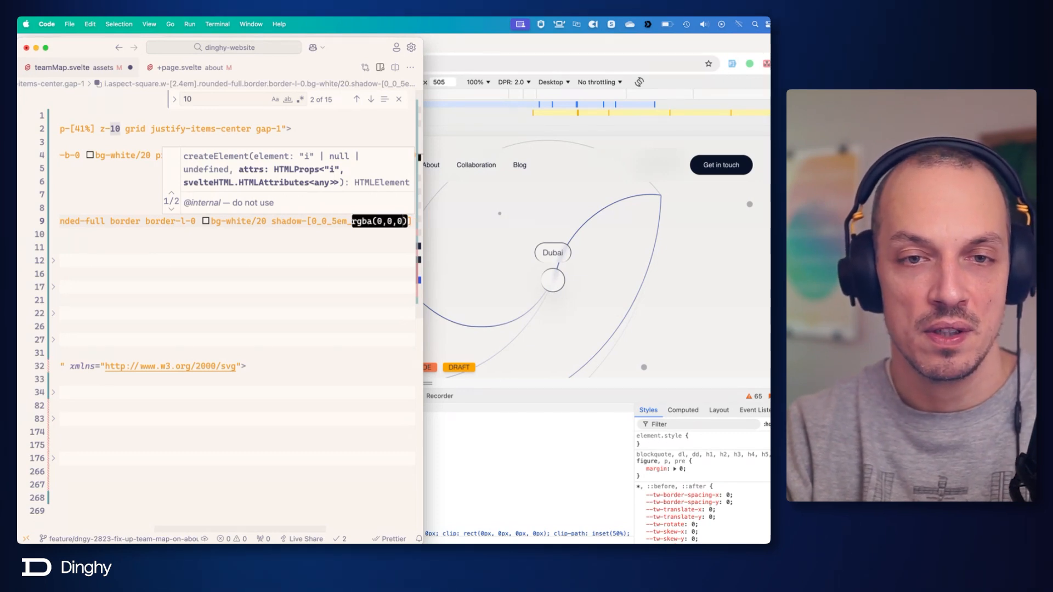
text(,)
text(.2)
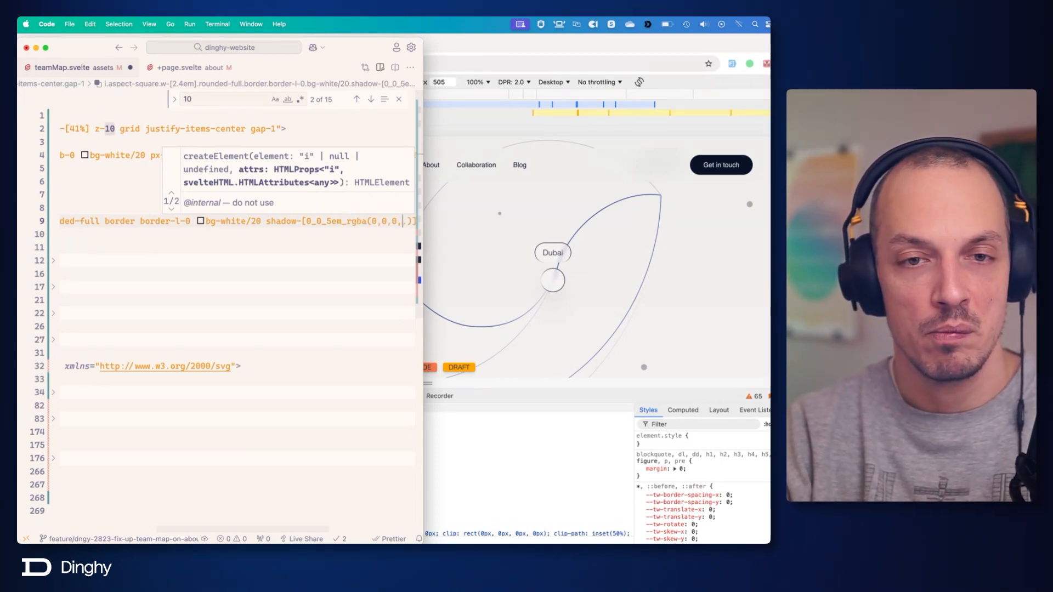
key(super+s)
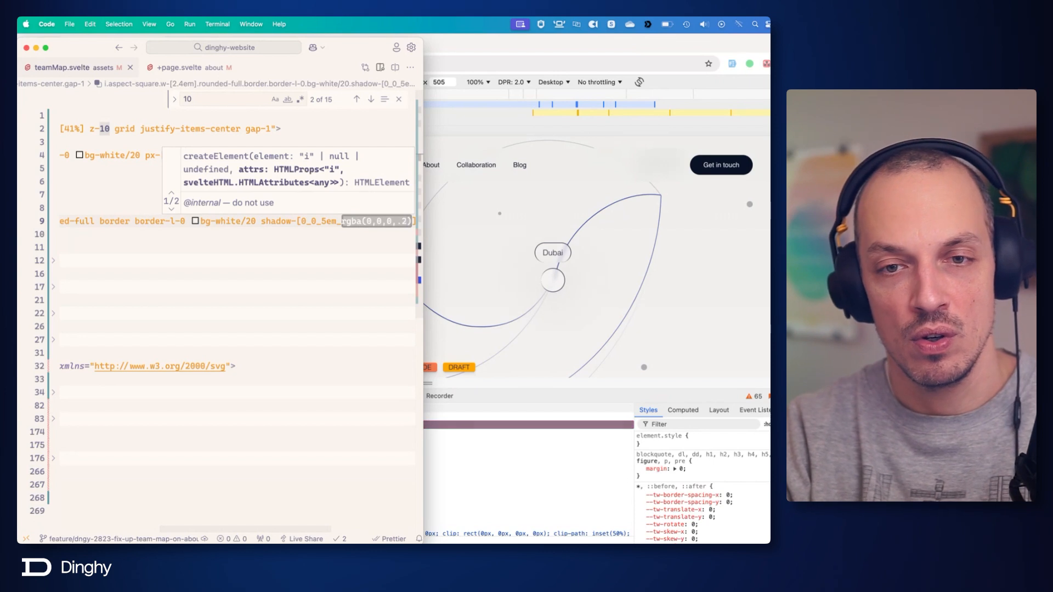
Try a shadow opacity of .8 on the Dubai dot, settle on .5, and save.
key(BackSpace)
text(8)
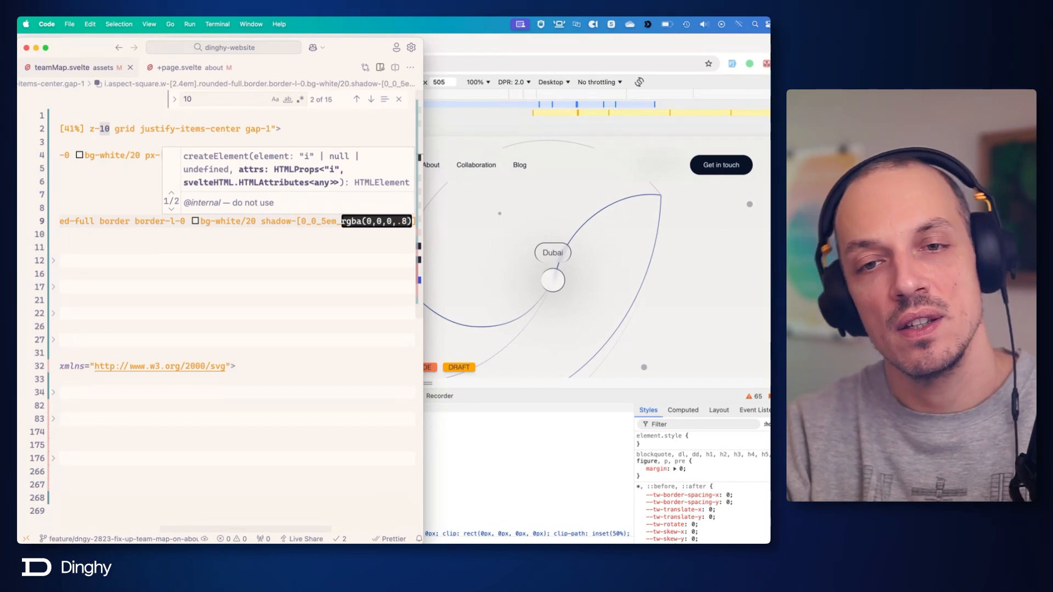
key(BackSpace)
text(5)
key(cmd+s)
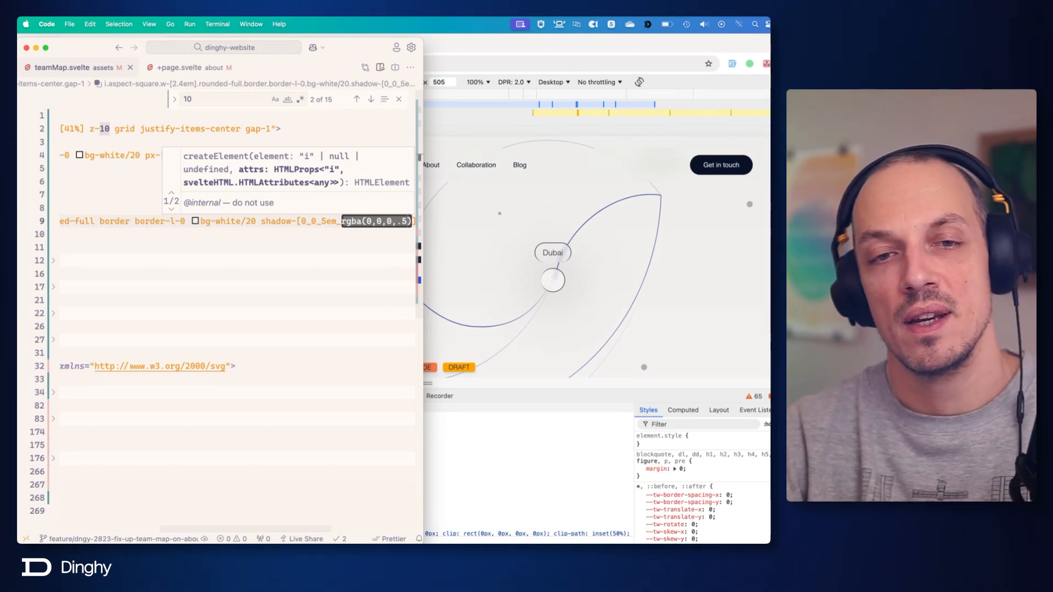
Append grid and place-content-center to the end of the Dubai dot's i element classes.
scroll(275, 218, right, 2)
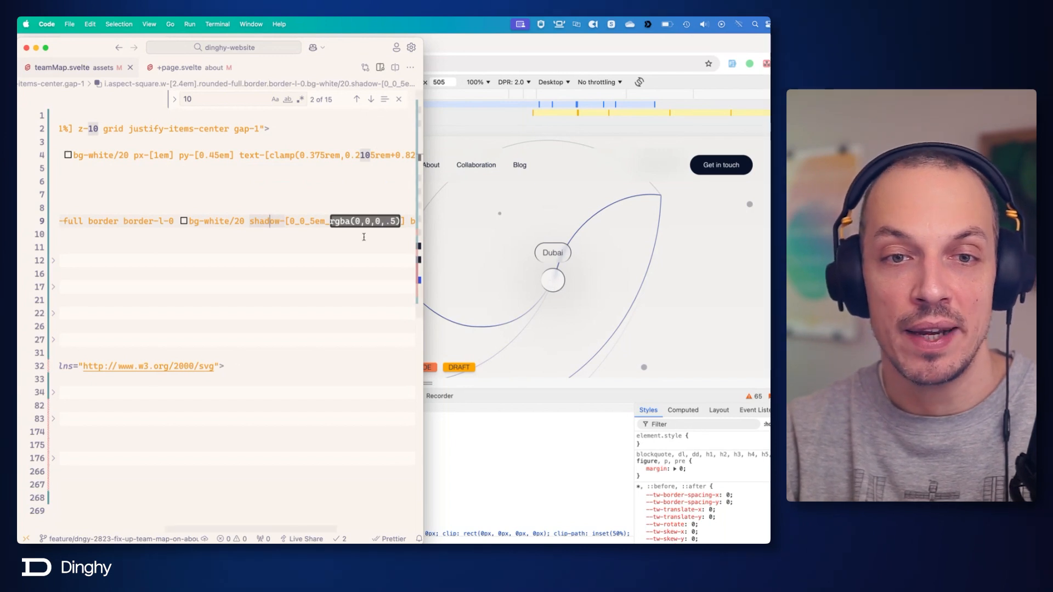
scroll(364, 235, right, 10)
mouse_move(324, 226)
scroll(325, 226, left, 12)
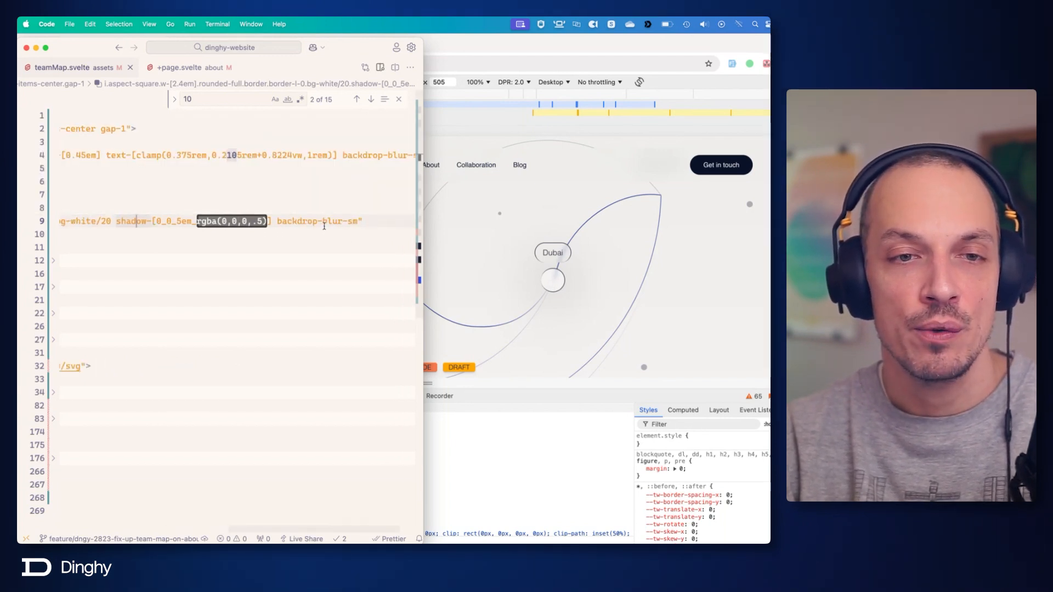
scroll(325, 226, right, 12)
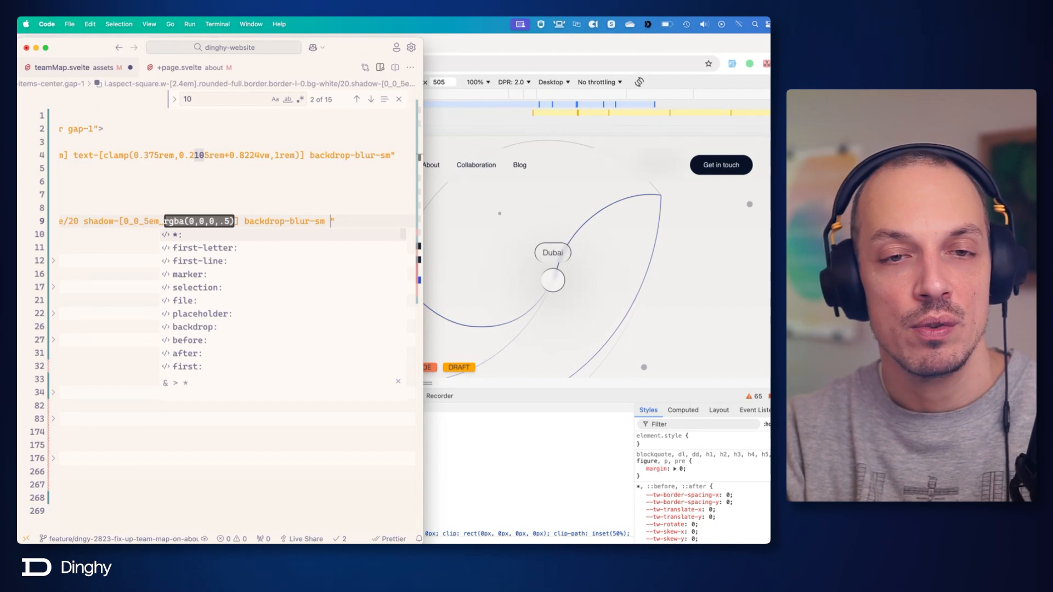
text(grid)
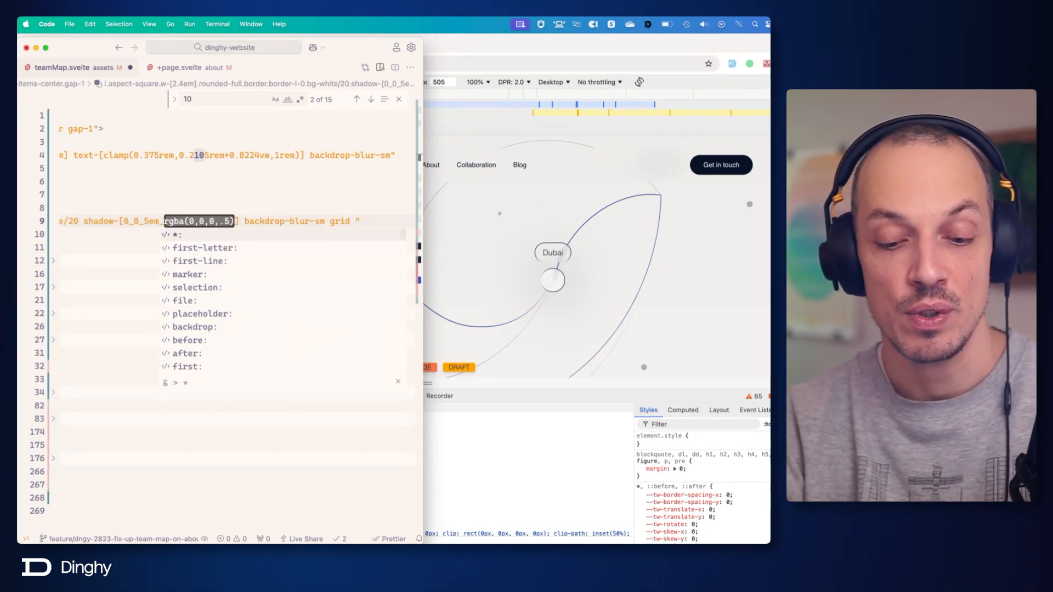
text(pal)
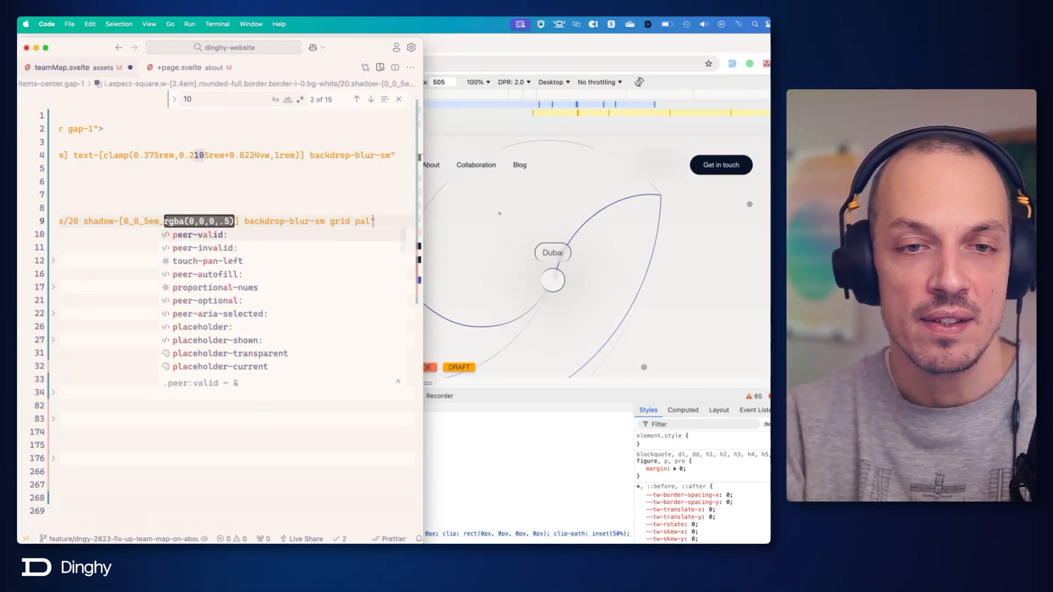
key(BackSpace)
key(BackSpace)
text(lacecon)
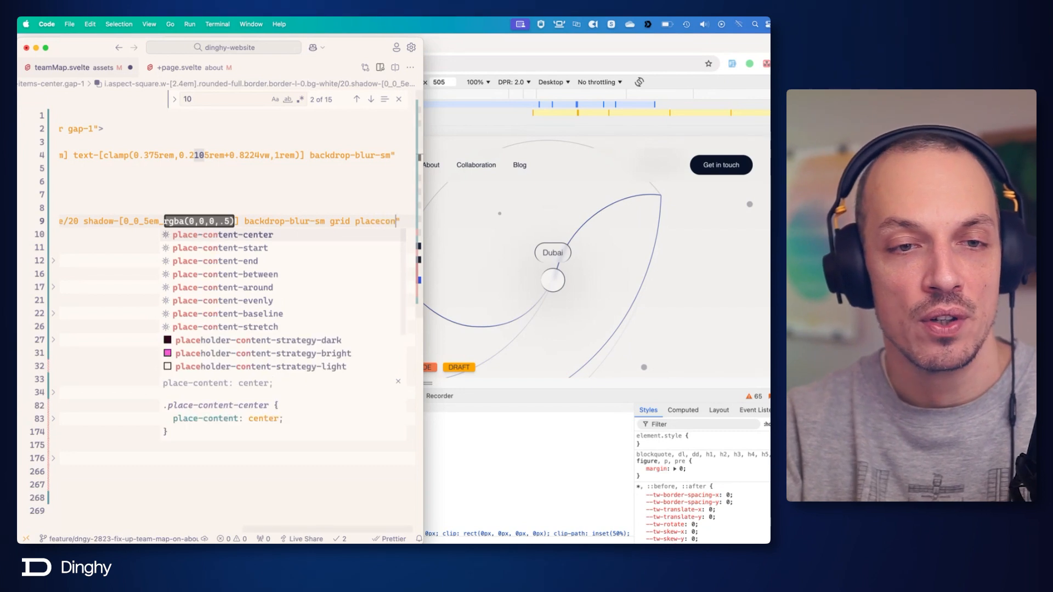
key(Return)
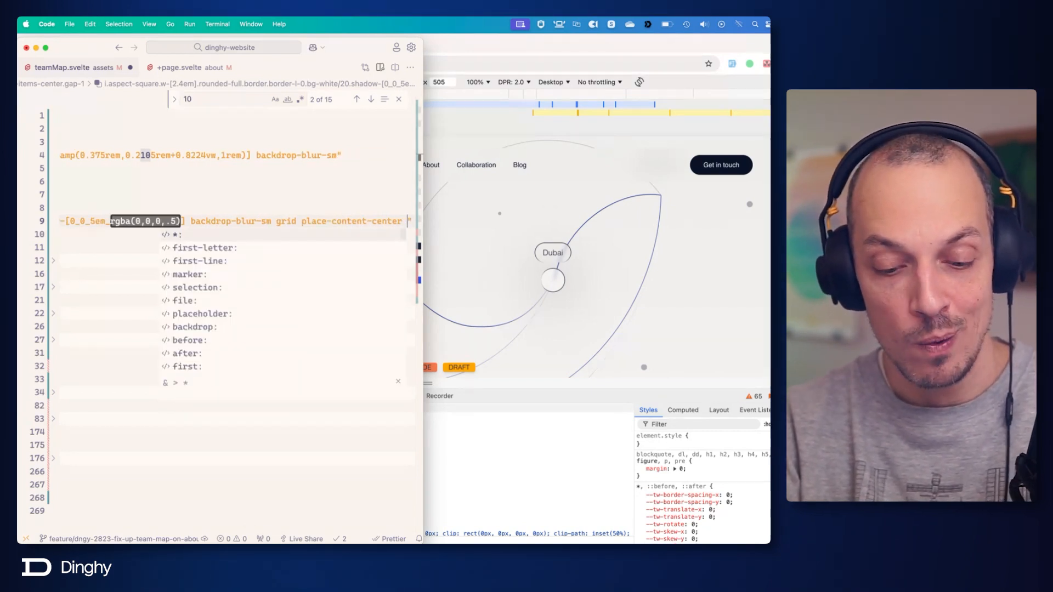
Append before:aspect-square and before:bg-midnight to the Dubai dot's i element classes.
text(before)
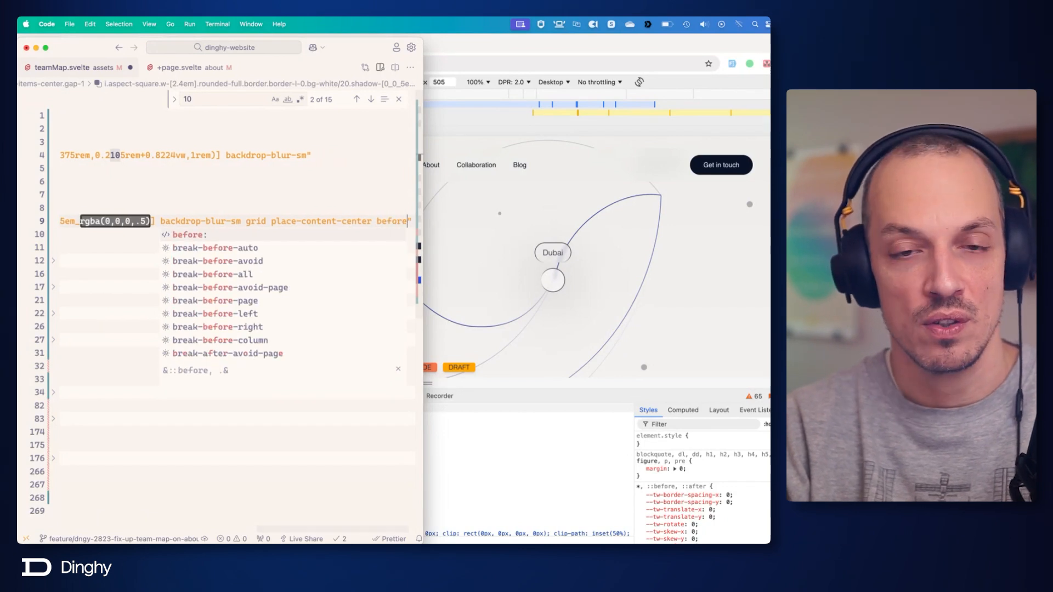
text(:)
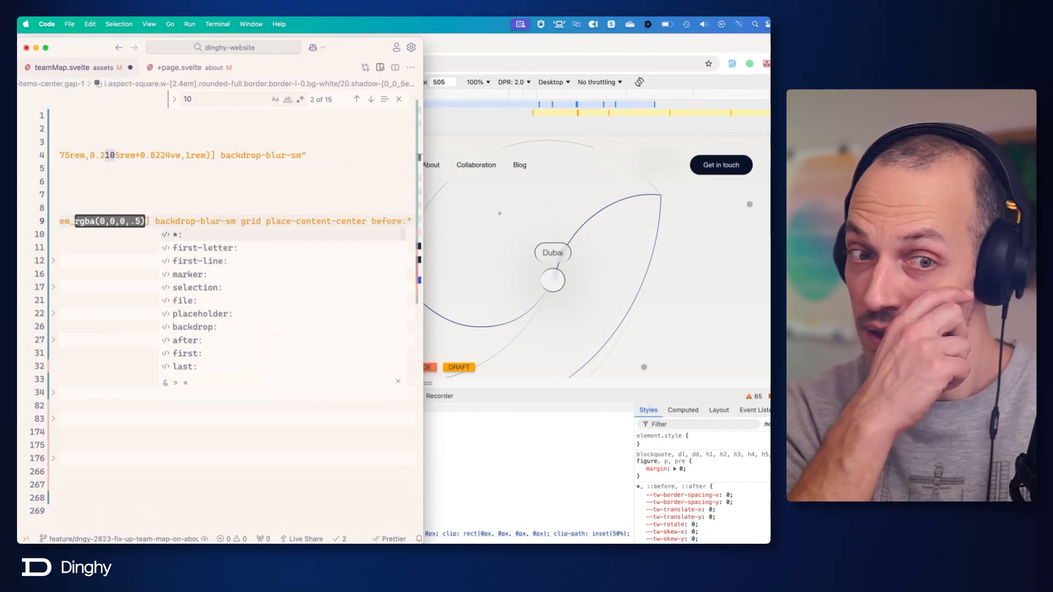
text(aspect)
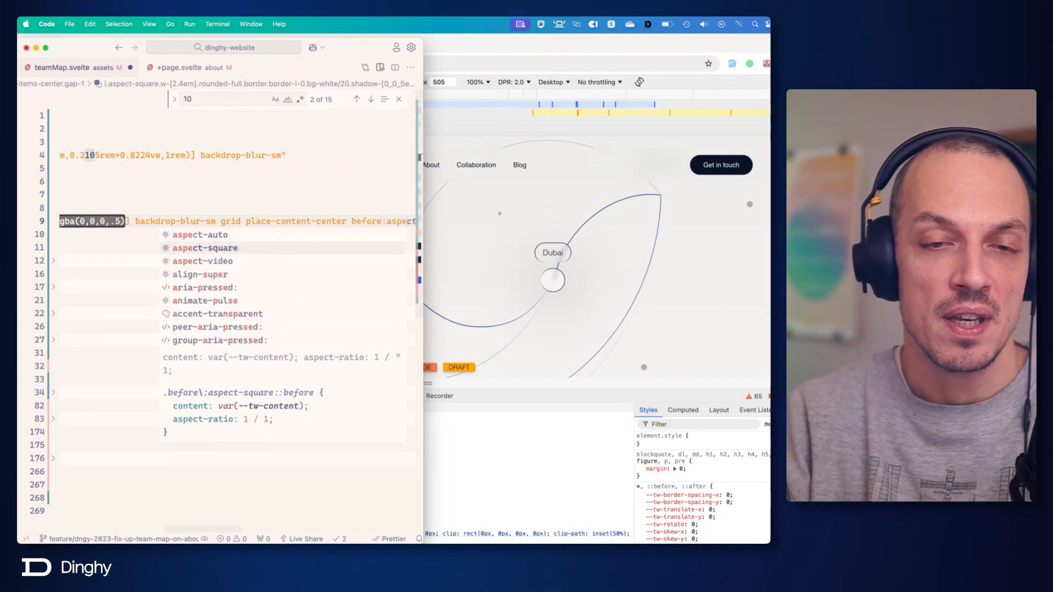
key(Return)
text(e)
key(BackSpace)
text(before:)
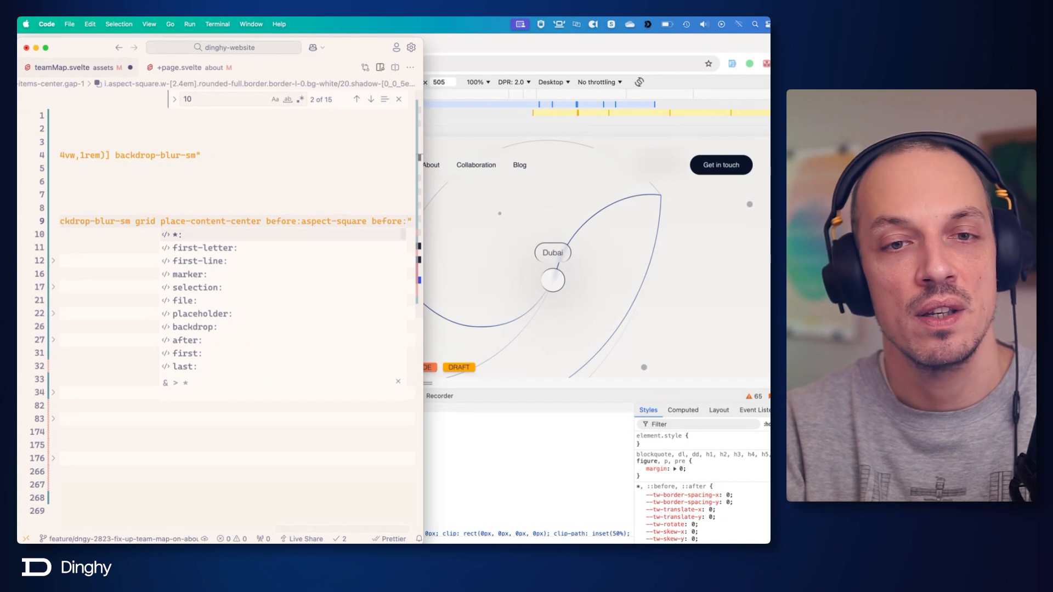
text(bg-mid)
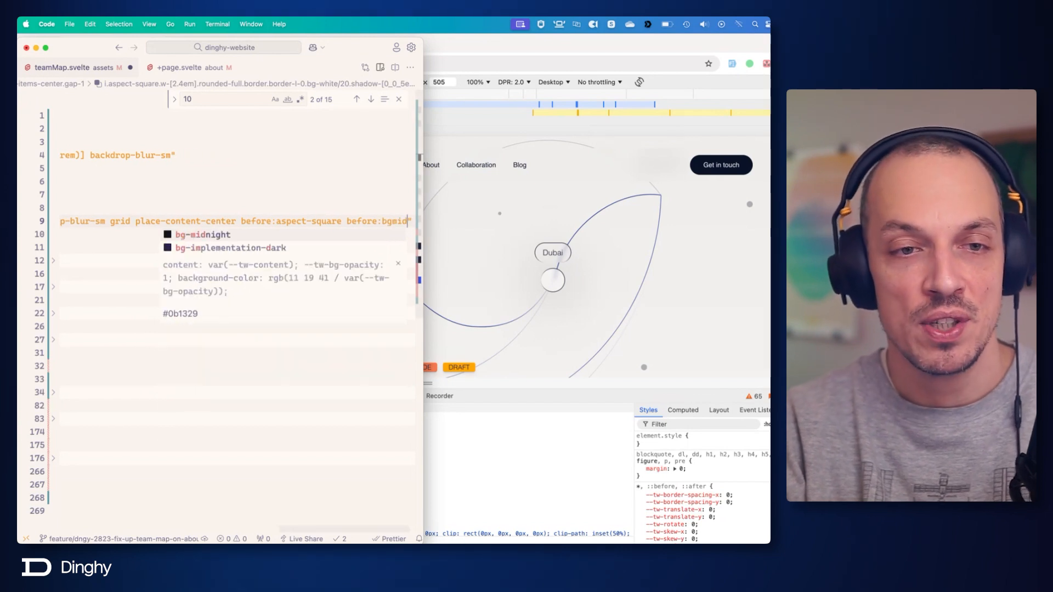
key(Return)
Add before:rounded-full to the Dubai dot's classes and save the file.
text(befor)
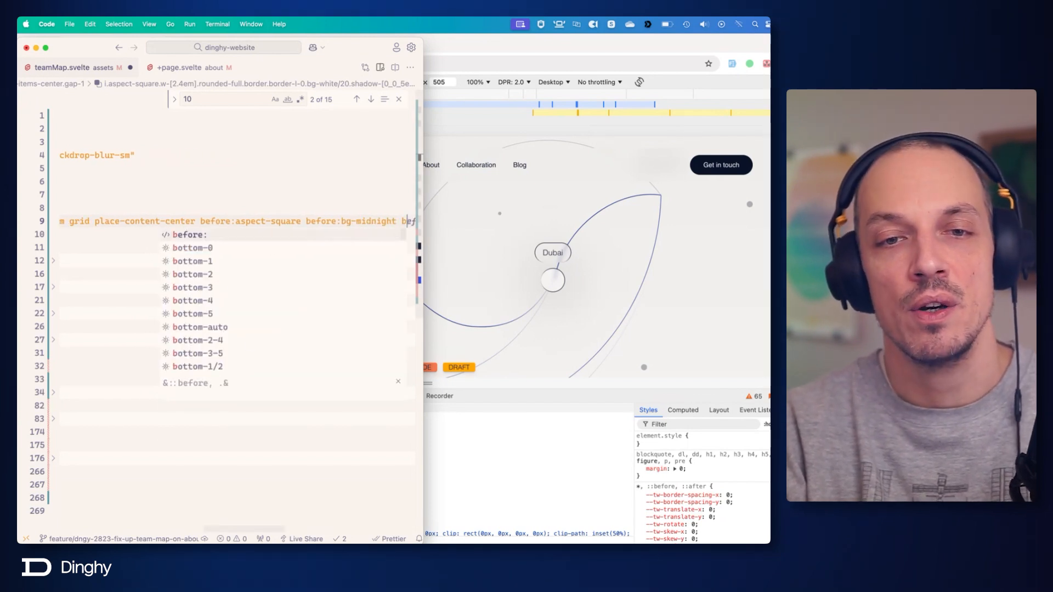
text(e)
key(Return)
text(ro)
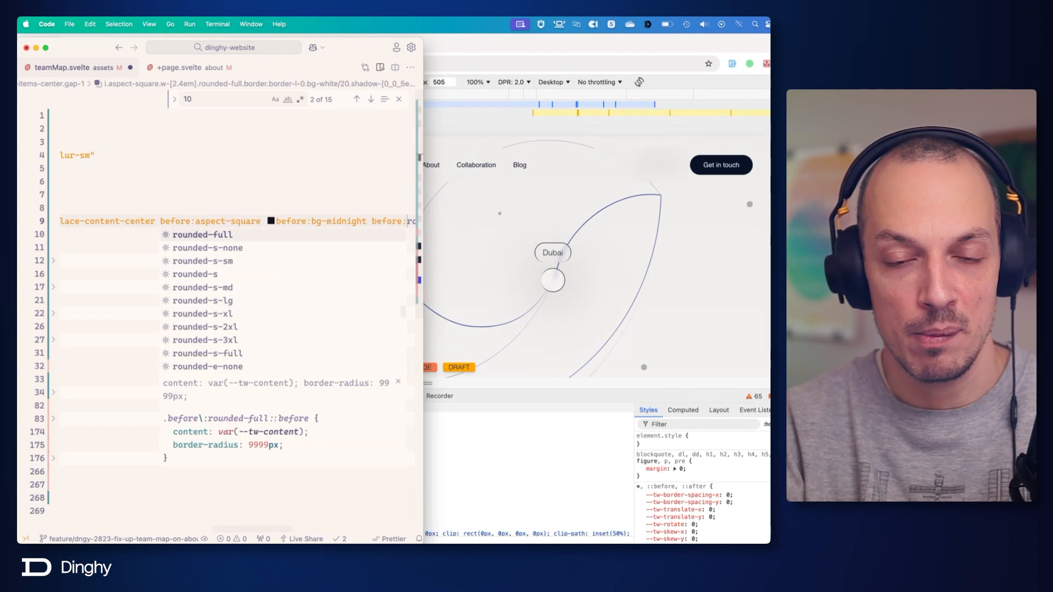
text(undedf)
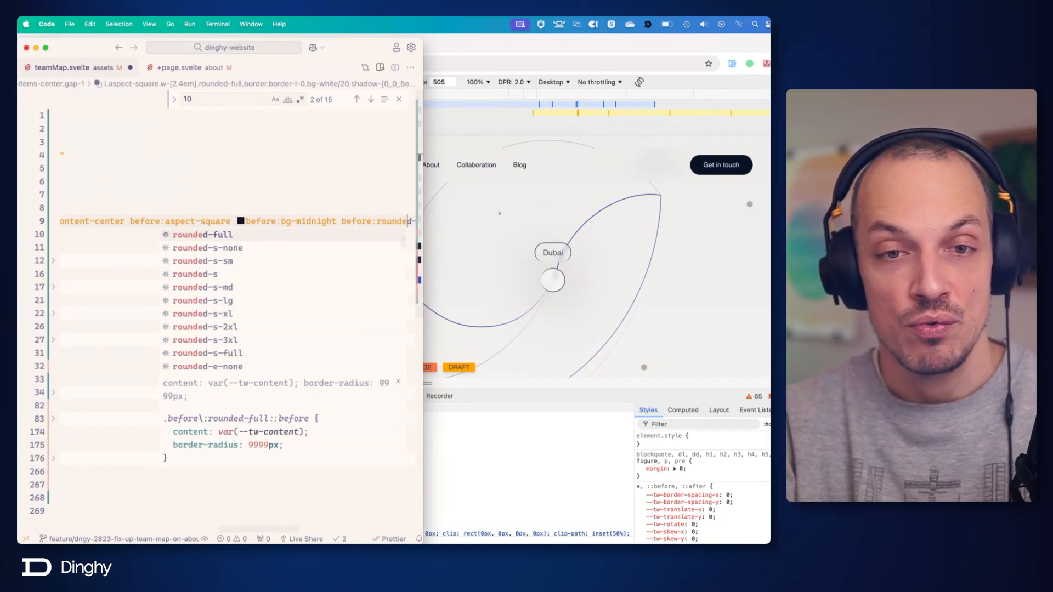
key(Return)
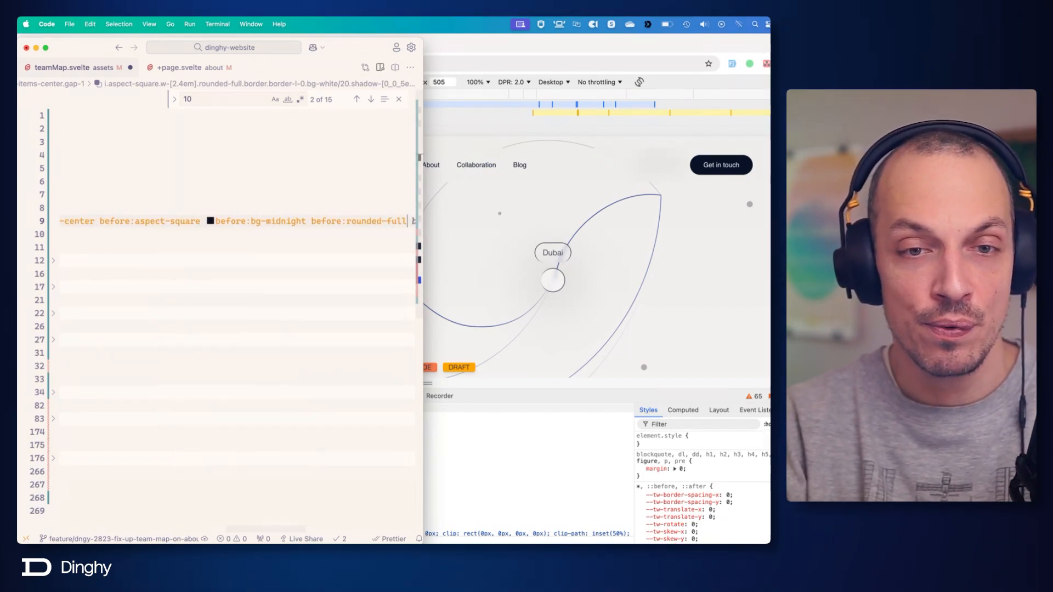
key(super+s)
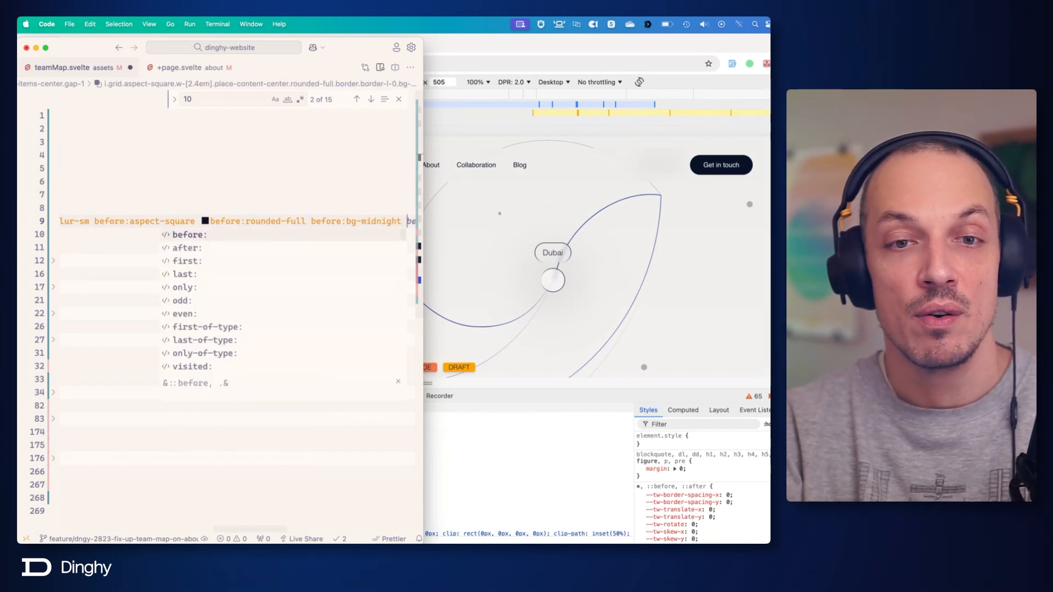
Give the Dubai dot's center a width with before:w-[1em] and save the file.
text(before:pl)
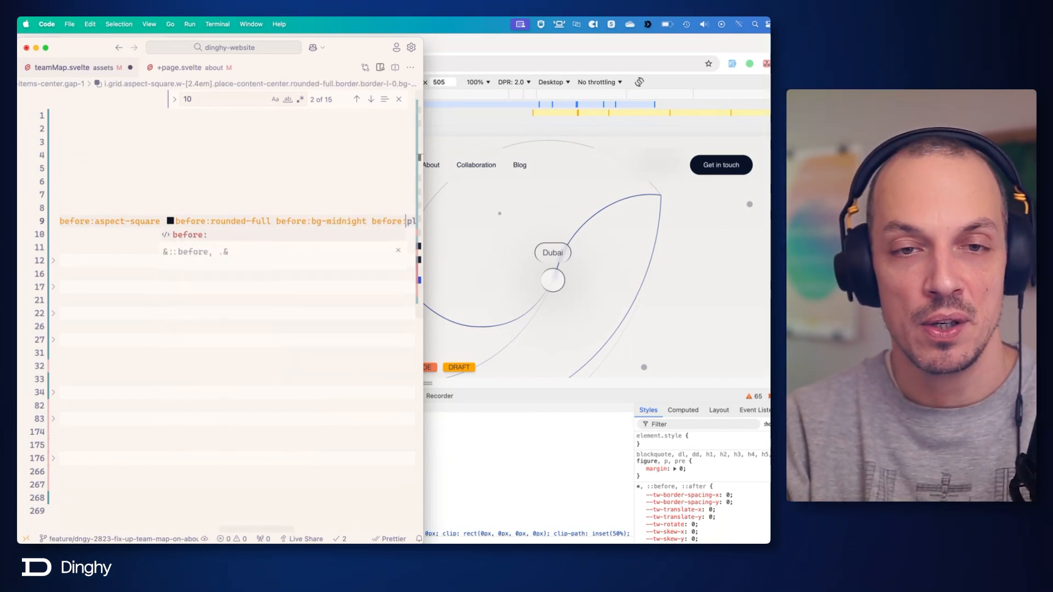
text(1em)
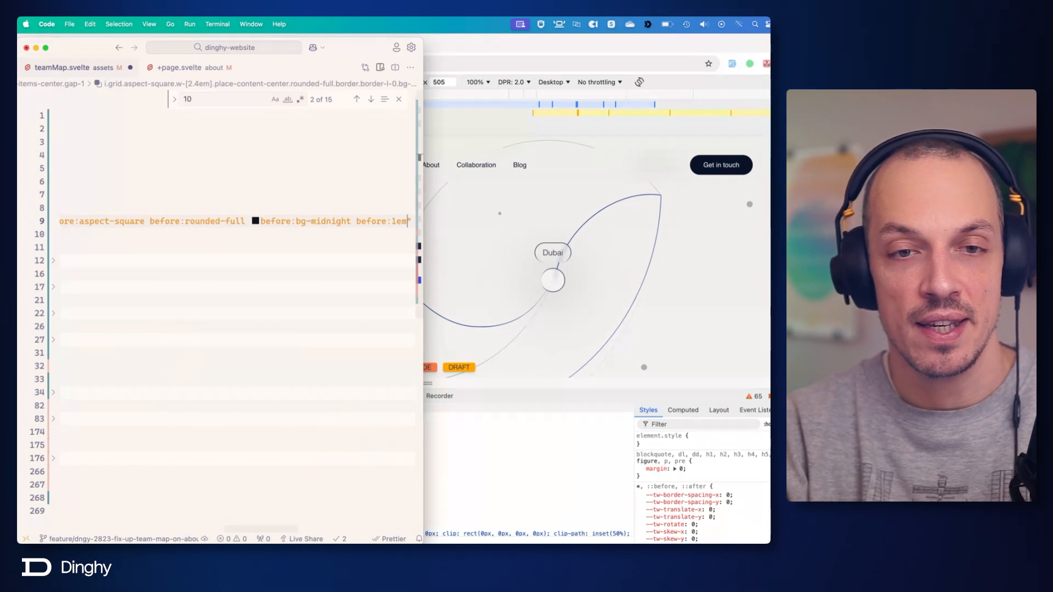
key(BackSpace)
key(BackSpace)
key(BackSpace)
text(w)
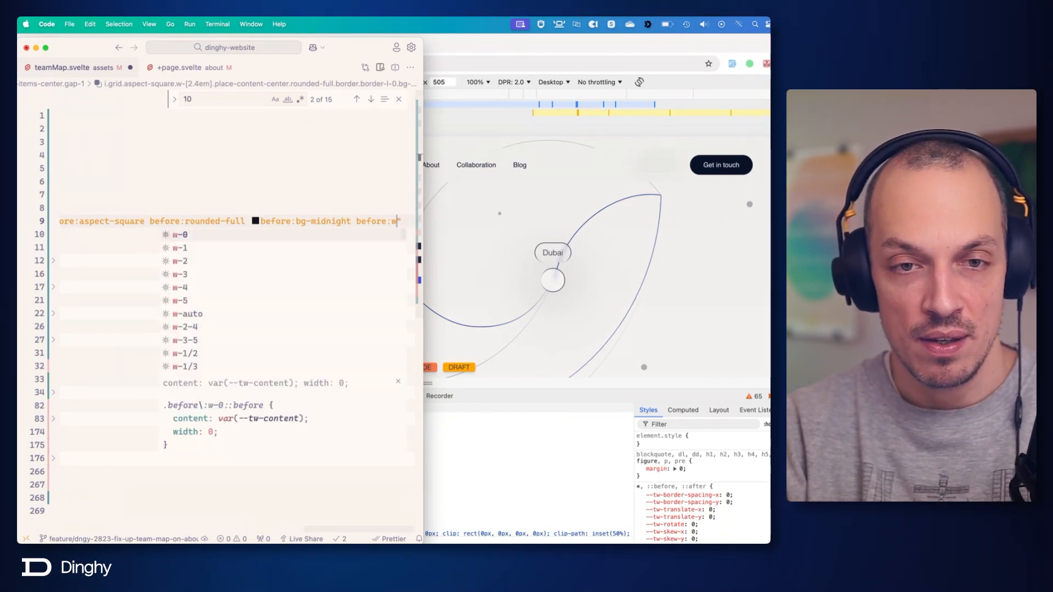
text(-)
text([1em])
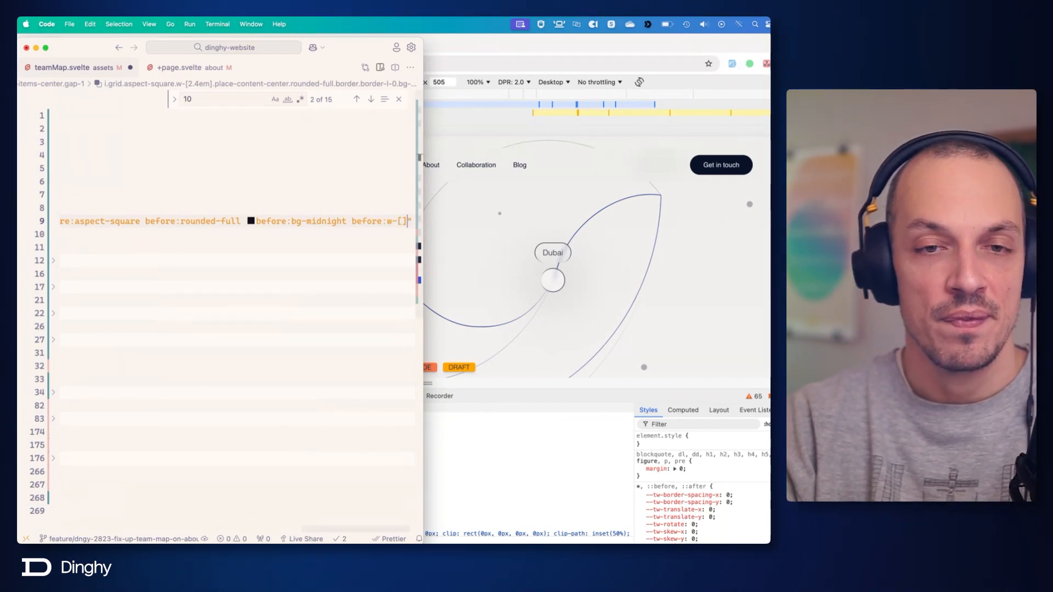
key(super+s)
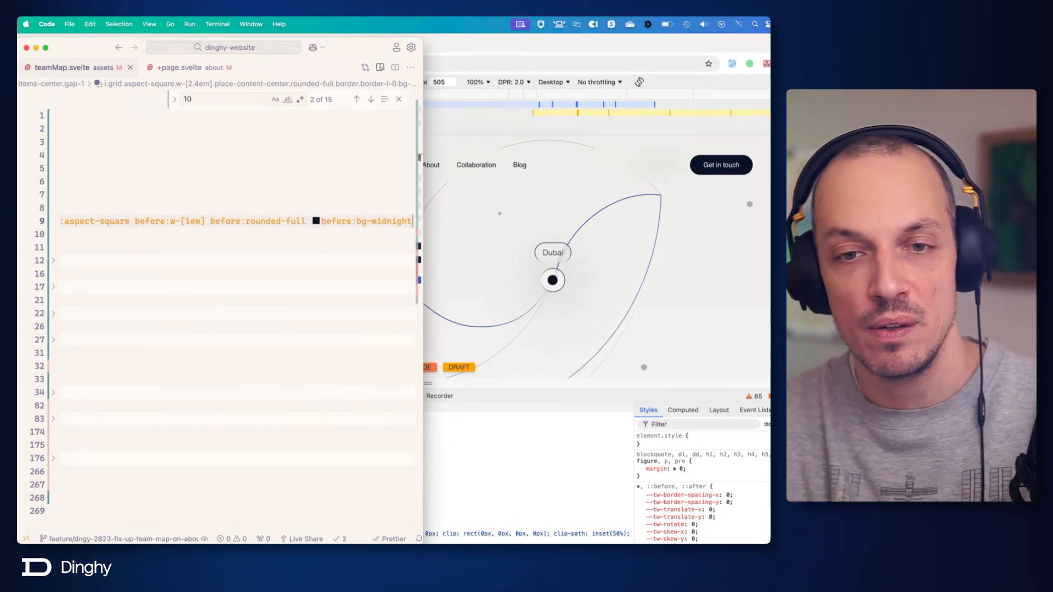
Switch to Figma, show the map at 100%, and place its window below the browser's Dubai dot to compare the dots.
key(super+Tab)
key(super+Tab)
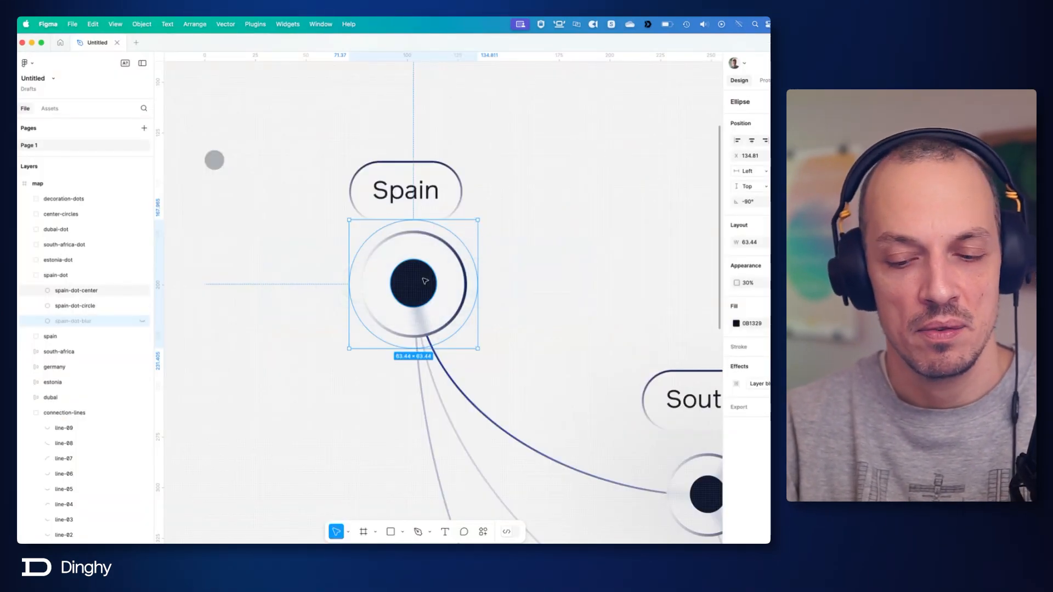
key(shift+0)
click(520, 238)
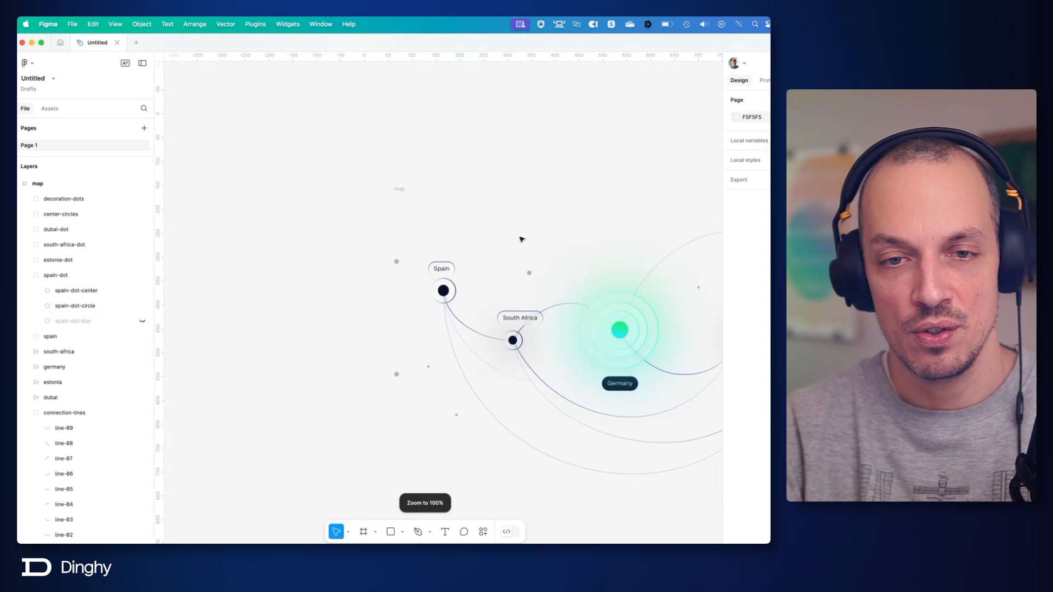
drag(602, 50, 648, 326)
scroll(668, 386, up, 5)
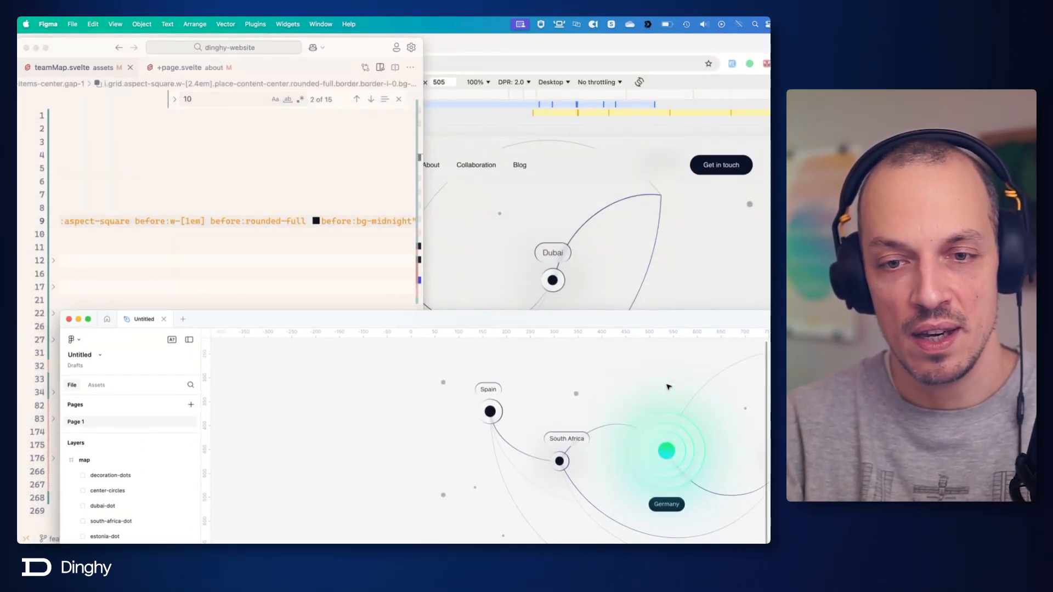
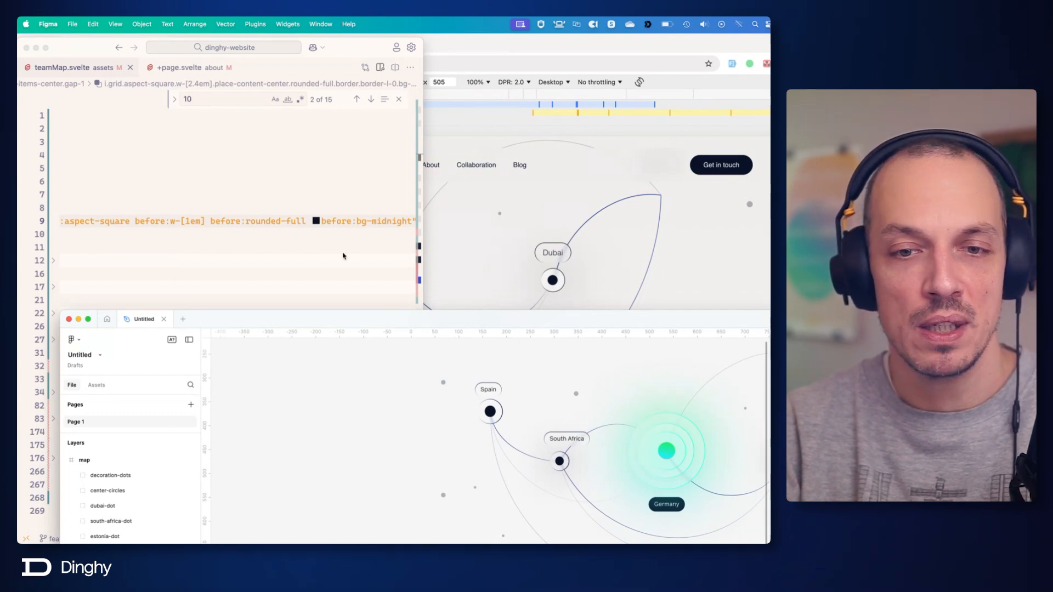
In the code editor, set the Dubai dot's background class to bg-white/10 and save teamMap.svelte.
click(325, 219)
scroll(220, 218, left, 4)
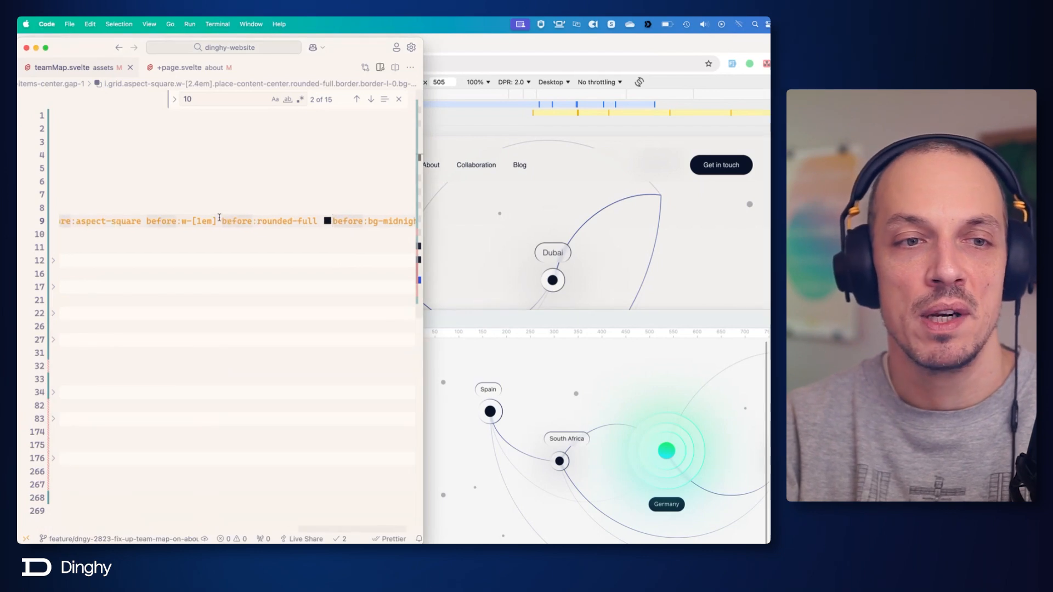
scroll(219, 218, left, 3)
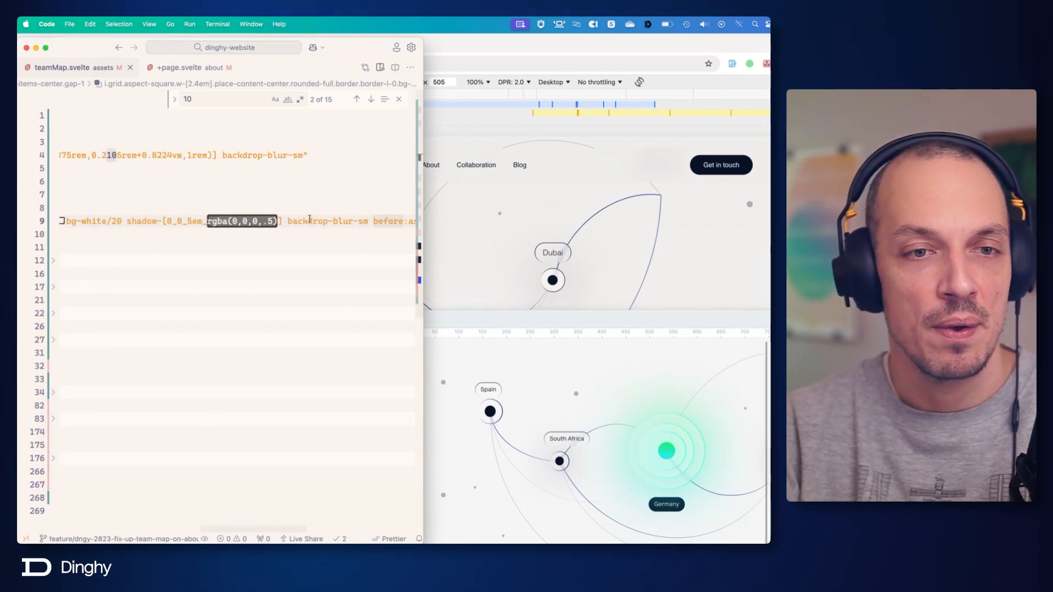
scroll(197, 207, left, 2)
click(161, 222)
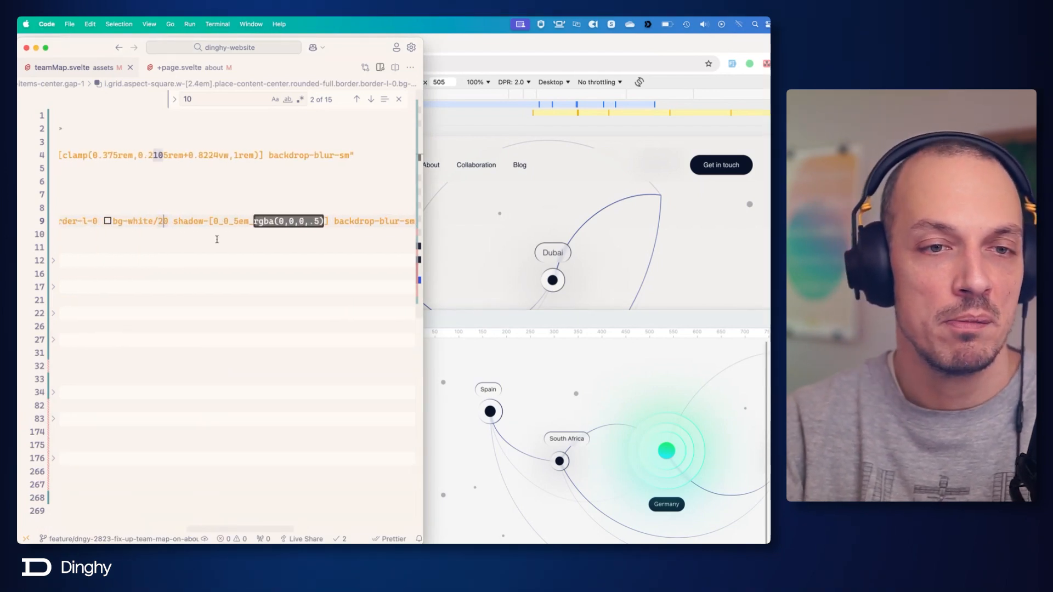
key(BackSpace)
text(1)
key(super+s)
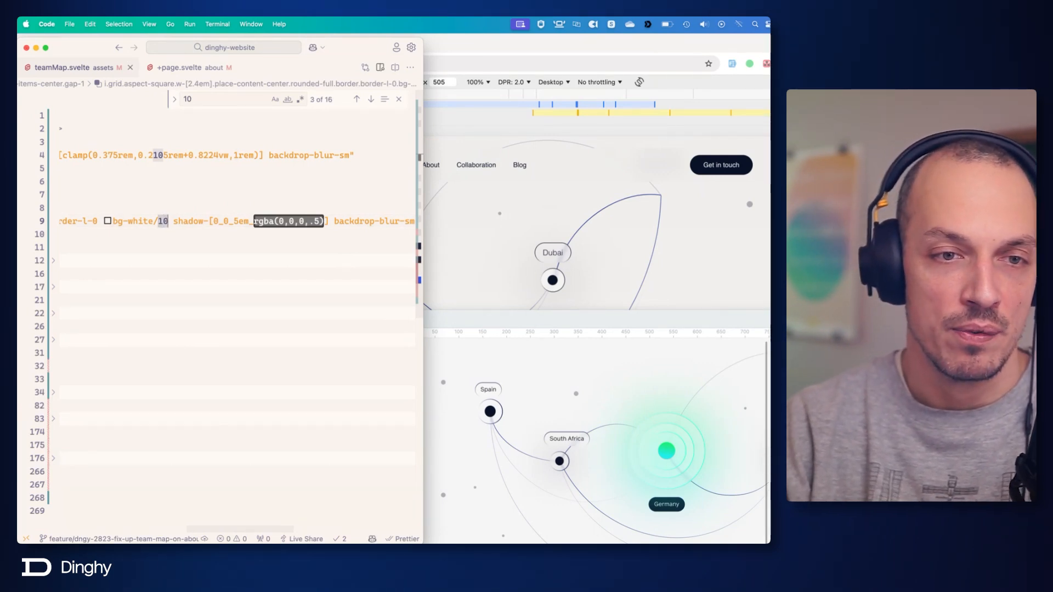
Try bg-white/5 as the Dubai dot's background, saving to check it, and return to bg-white/10 with another save.
key(BackSpace)
key(Delete)
text(5)
key(super+s)
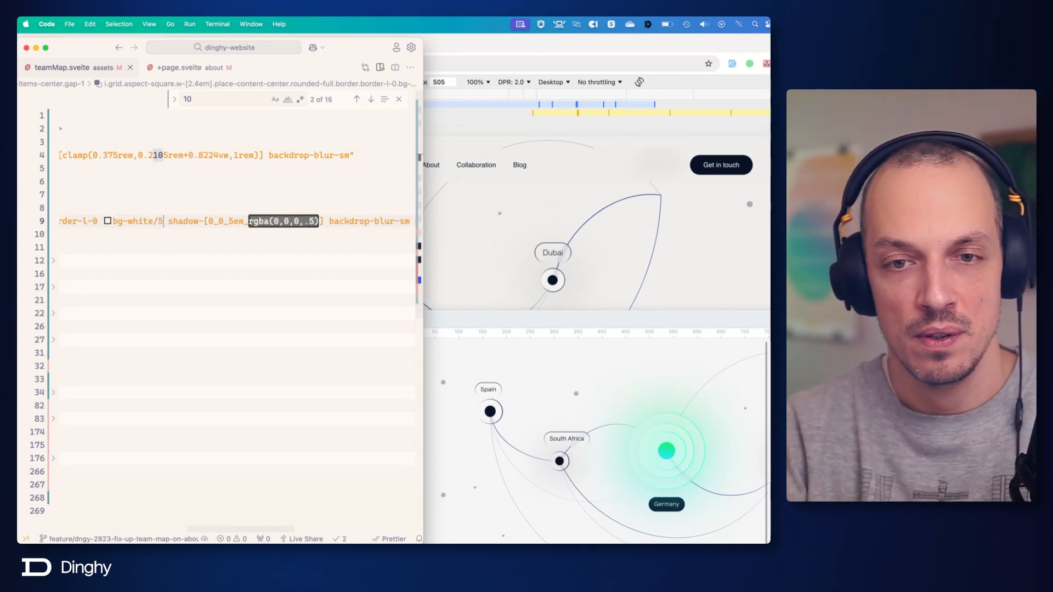
key(BackSpace)
text(10)
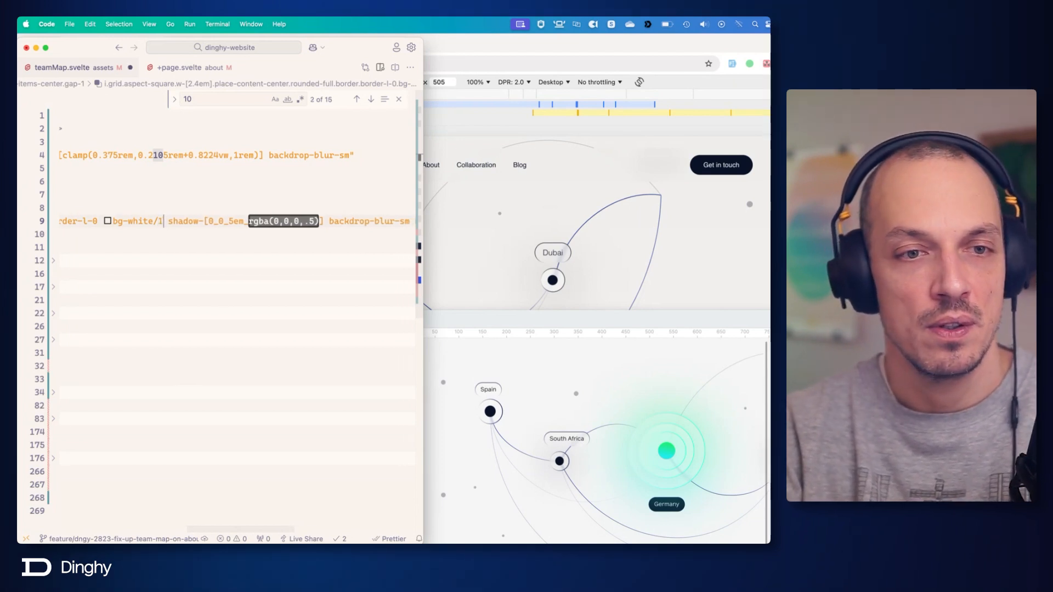
key(super+s)
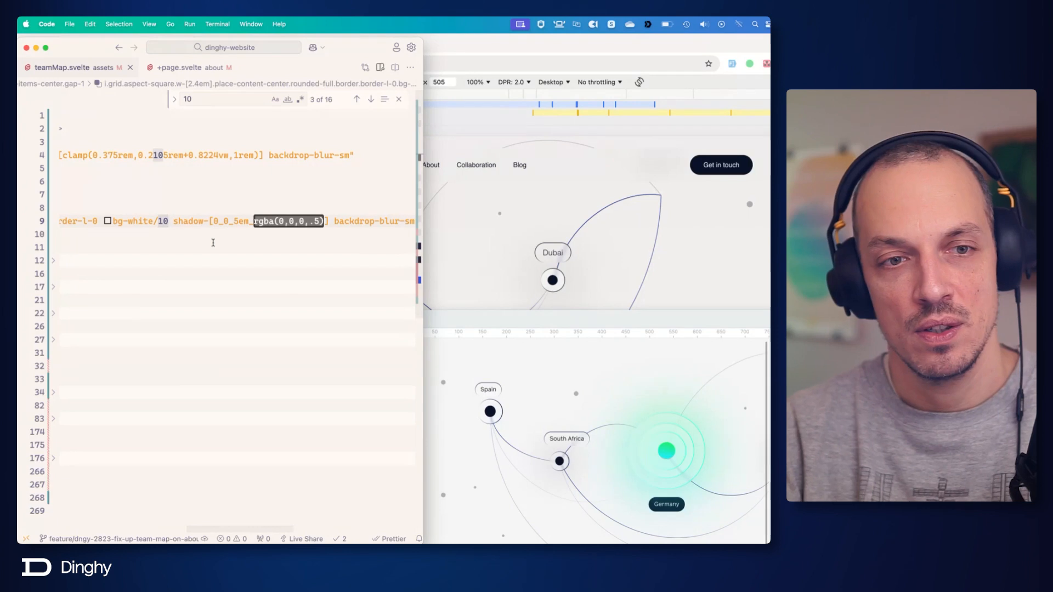
Reduce the width of the Dubai dot's i element, trying w-[2em] with a save before settling on w-[2.2em].
scroll(213, 242, left, 10)
scroll(213, 242, left, 10)
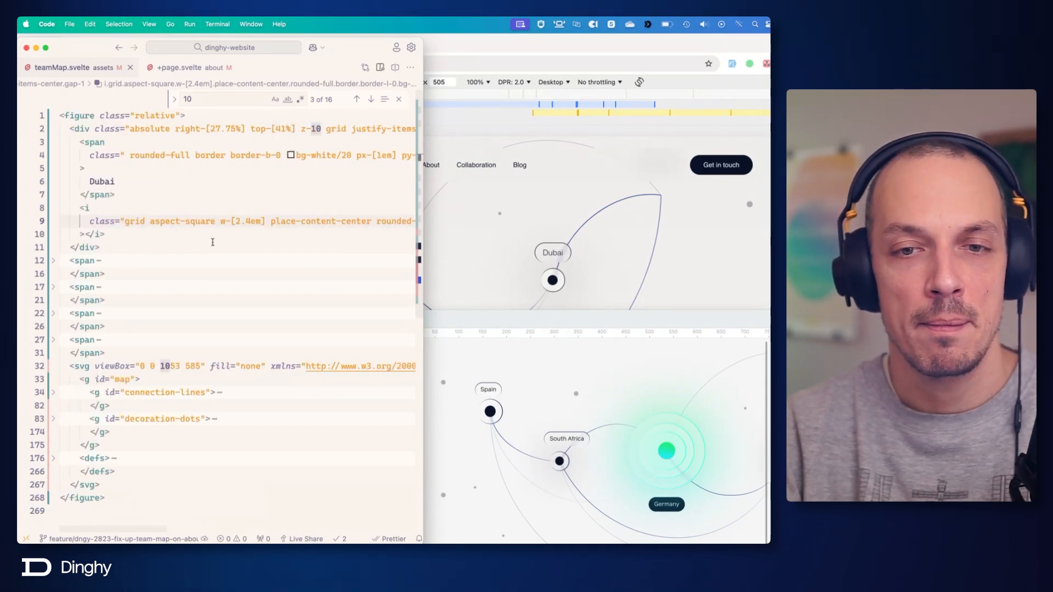
click(251, 223)
key(BackSpace)
key(BackSpace)
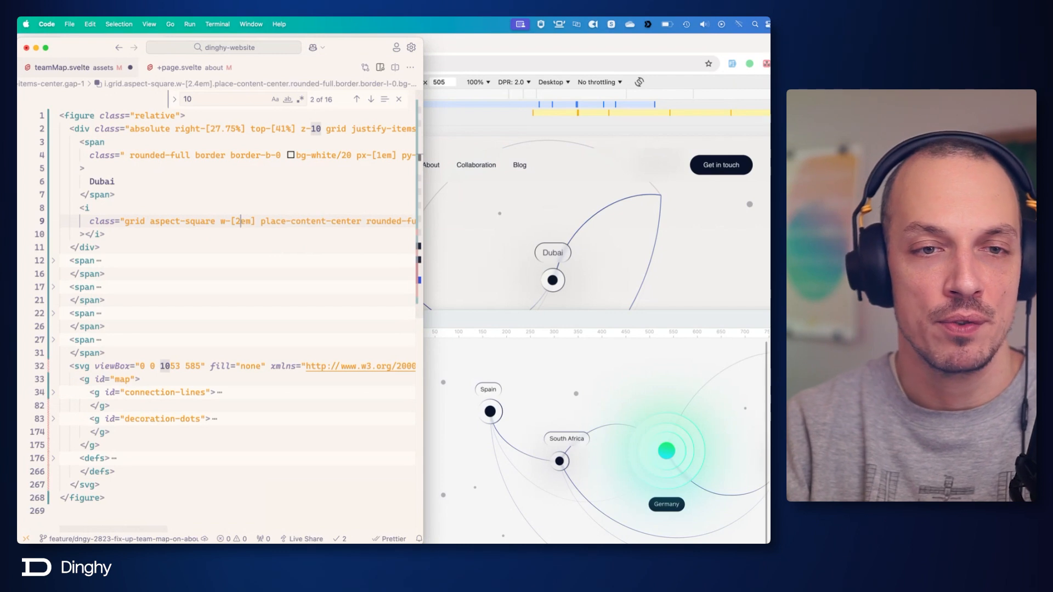
key(super+s)
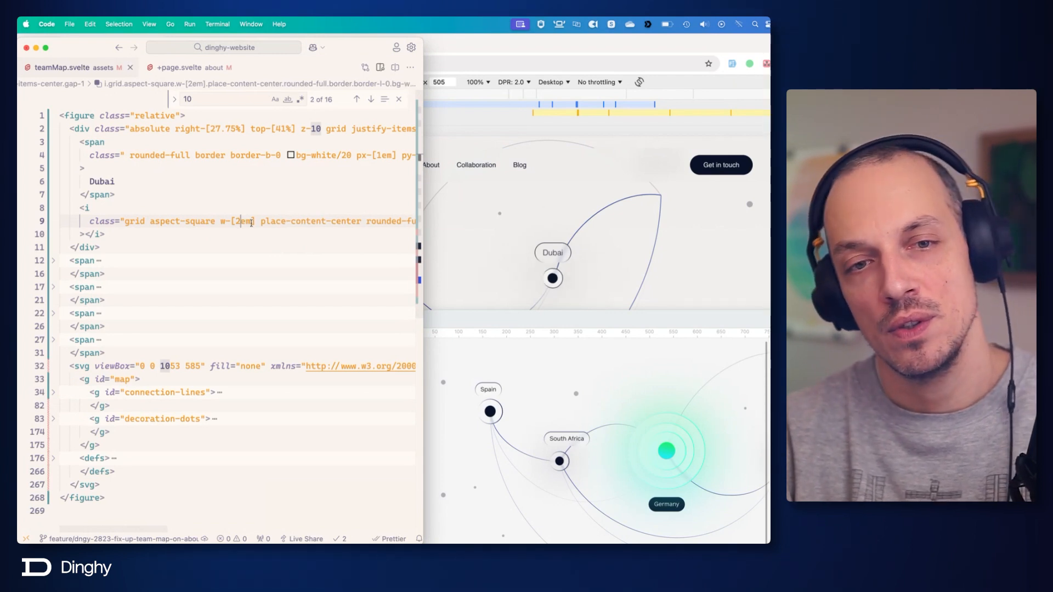
mouse_move(287, 222)
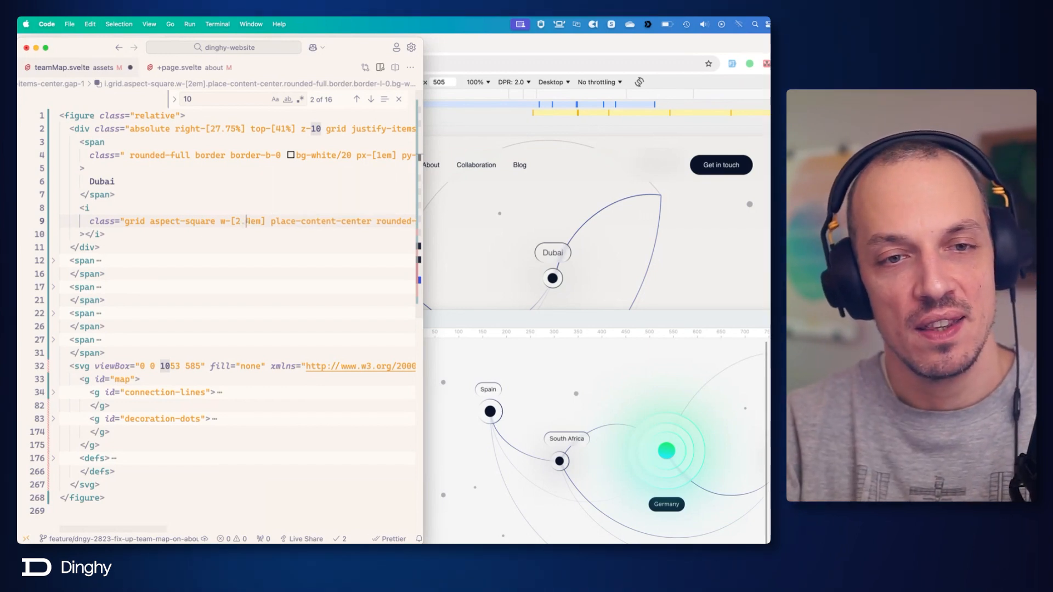
text(.2)
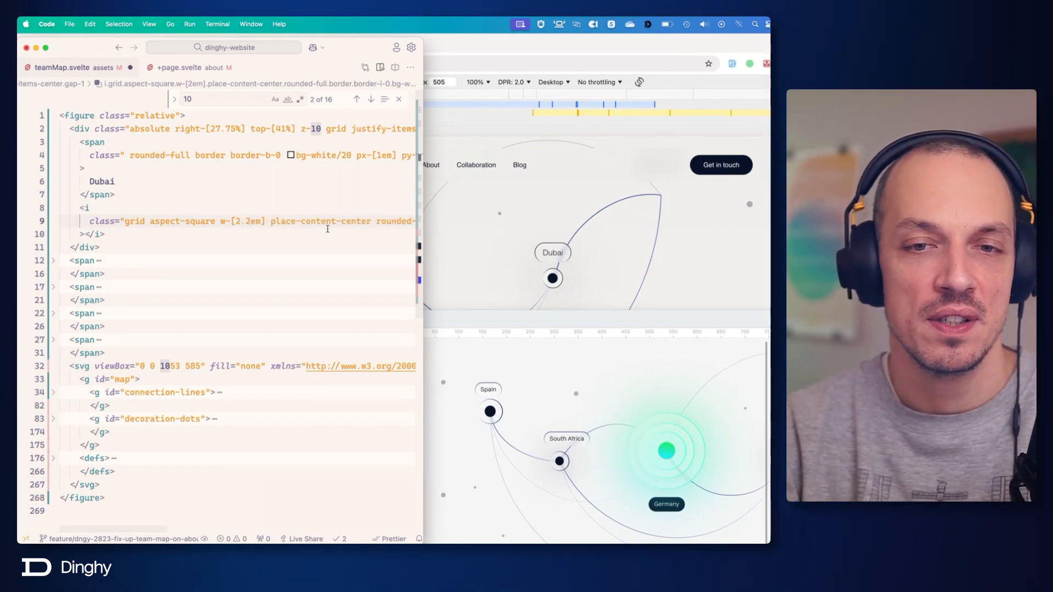
Try a relative width of before:w-[50%] for the Dubai dot's center and save the file.
scroll(327, 228, right, 8)
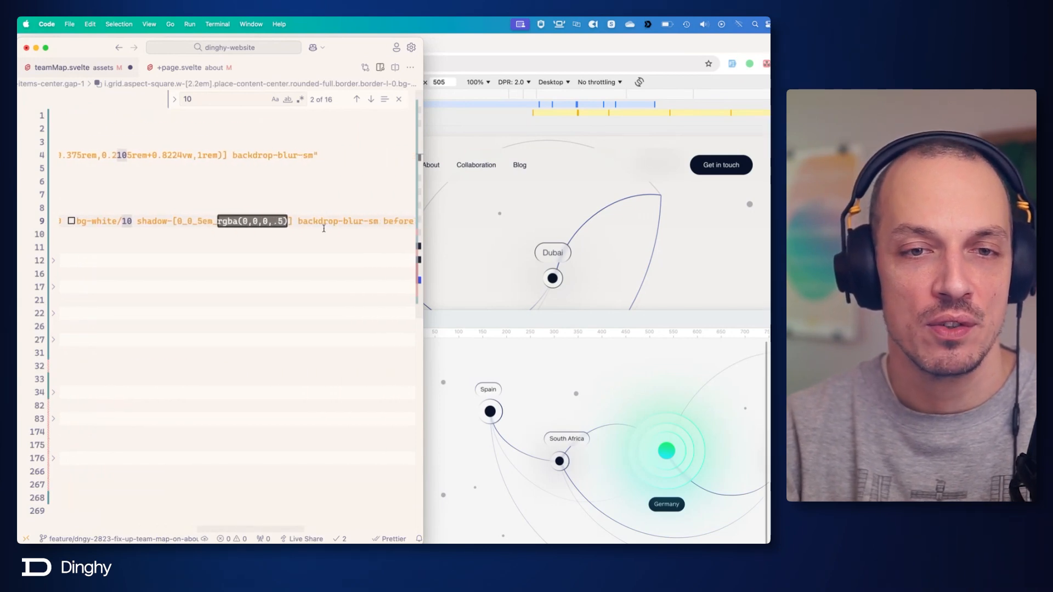
scroll(323, 229, right, 6)
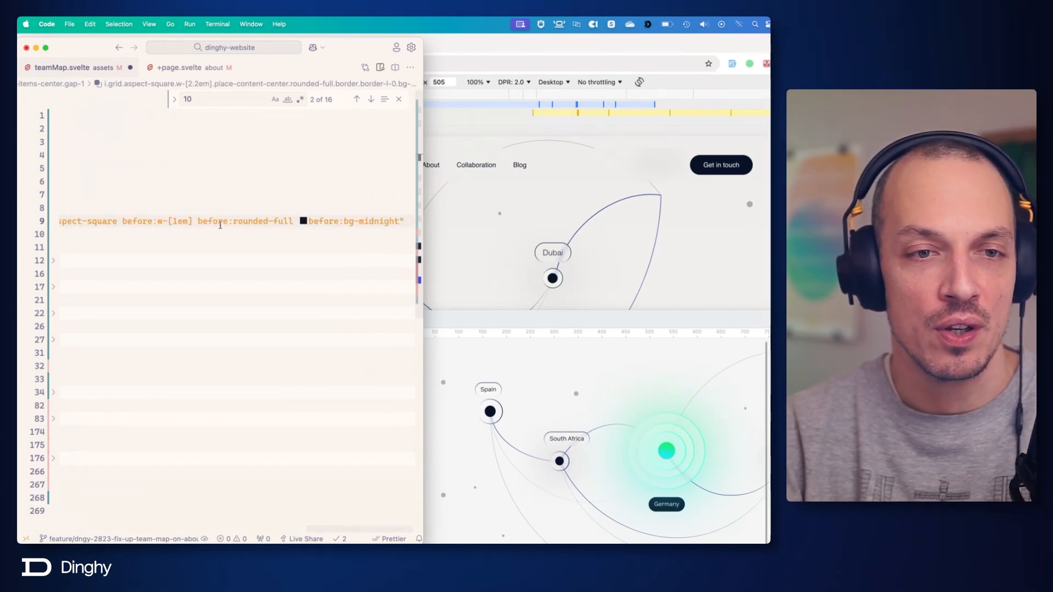
double_click(178, 221)
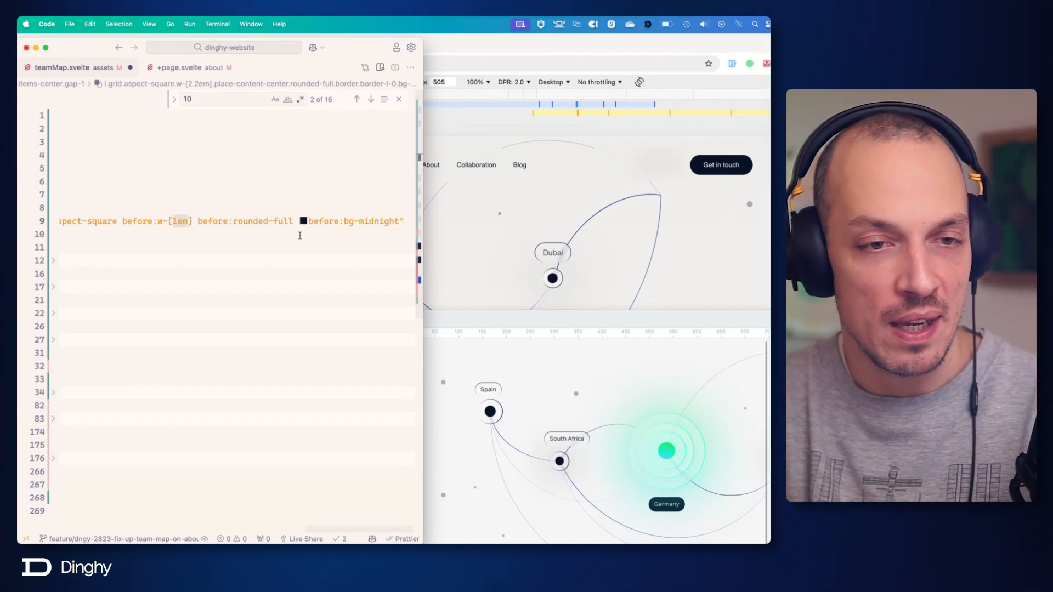
text(50%)
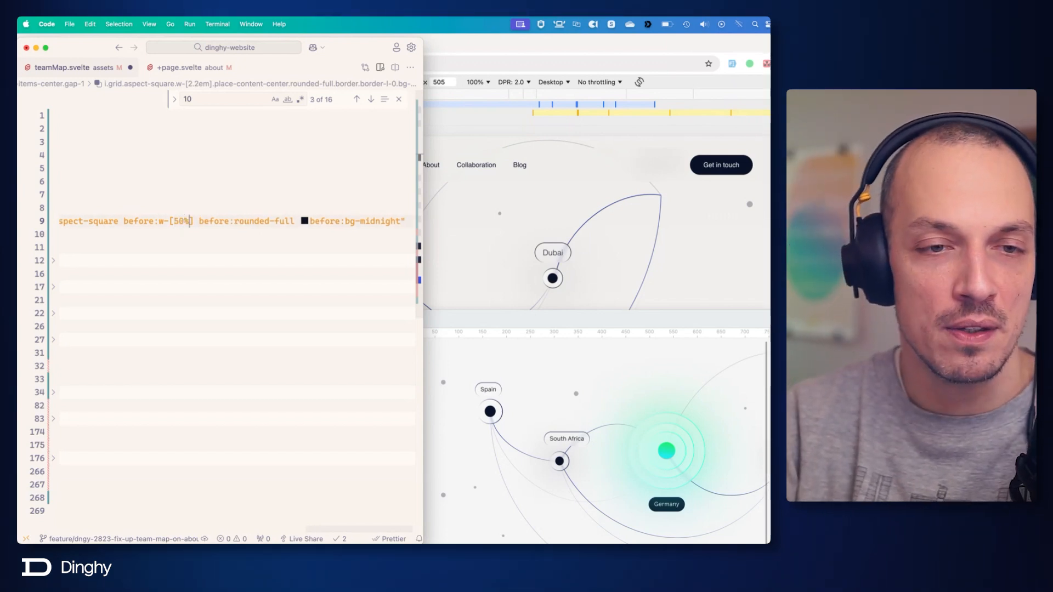
key(super+s)
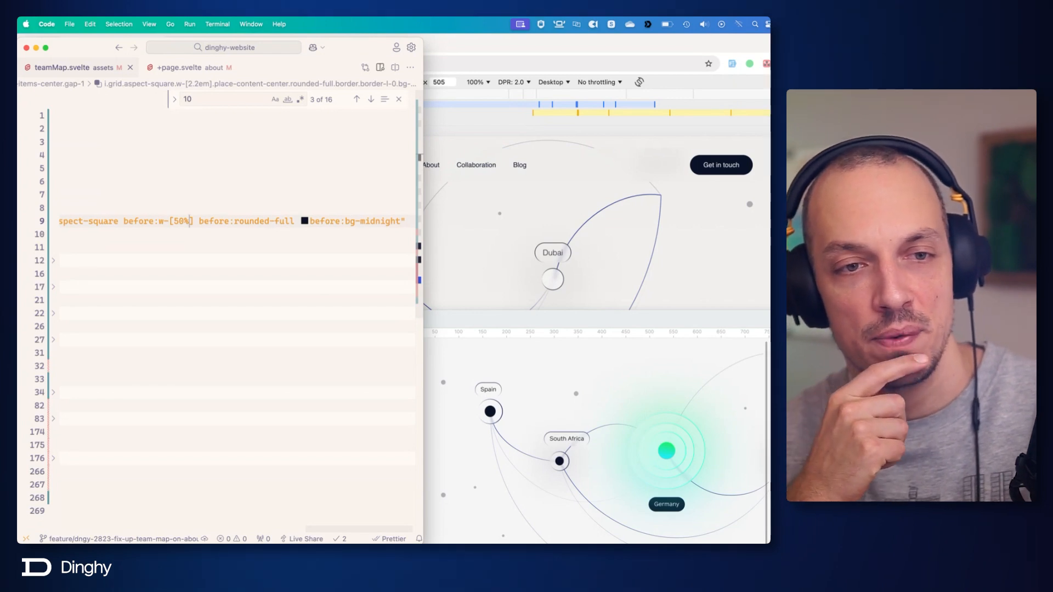
Inspect the Dubai dot in the browser's developer tools and select the ::before pseudo-element inside its i element.
click(678, 266)
key(super+shift+c)
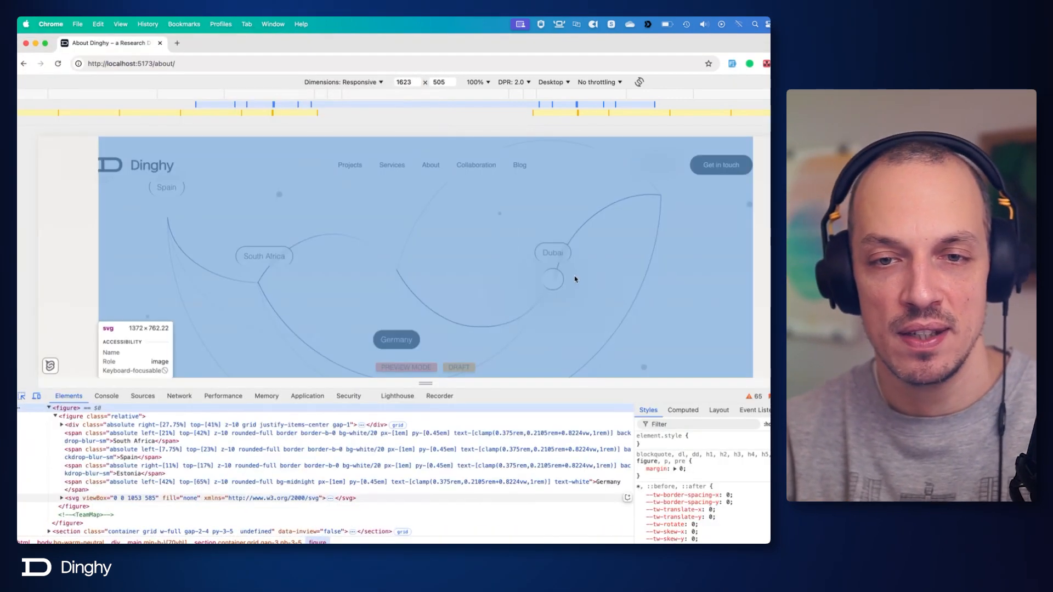
click(555, 282)
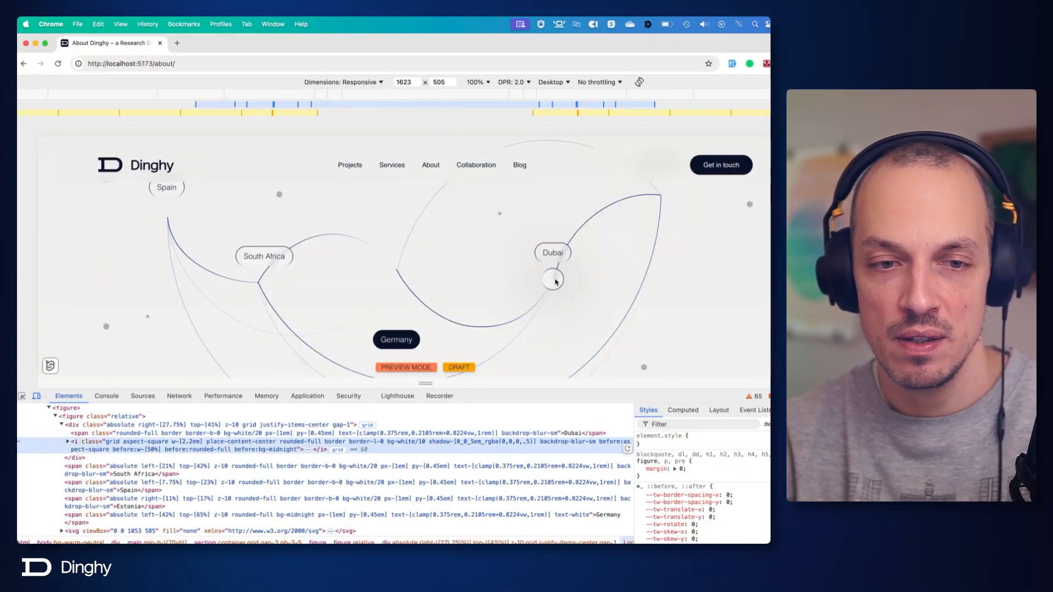
click(68, 442)
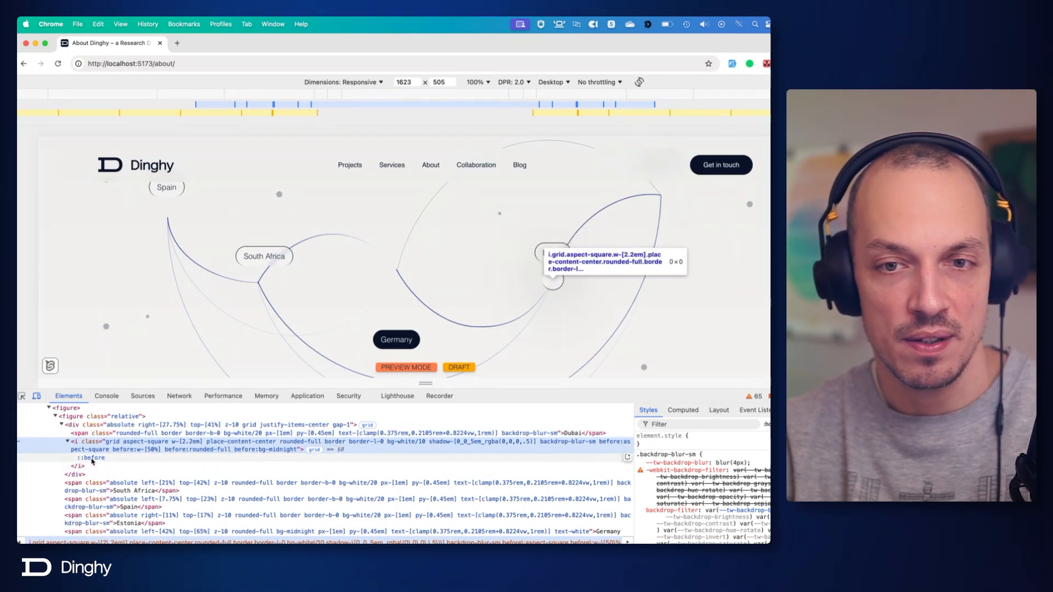
click(92, 458)
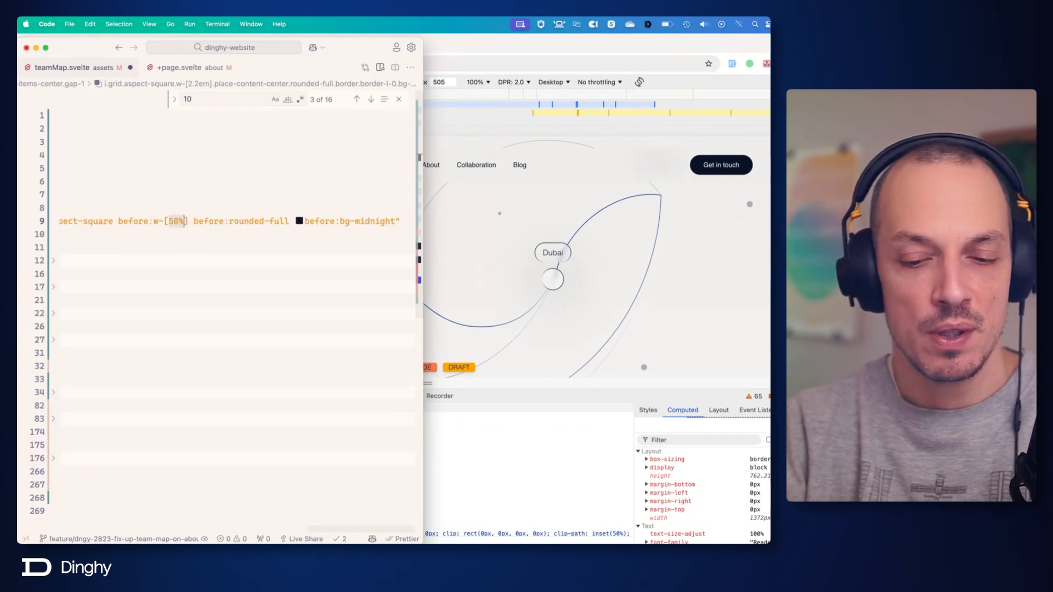
In the code editor, set the Dubai dot's center width back to before:w-[1em] and save the file.
text(1em)
key(cmd+s)
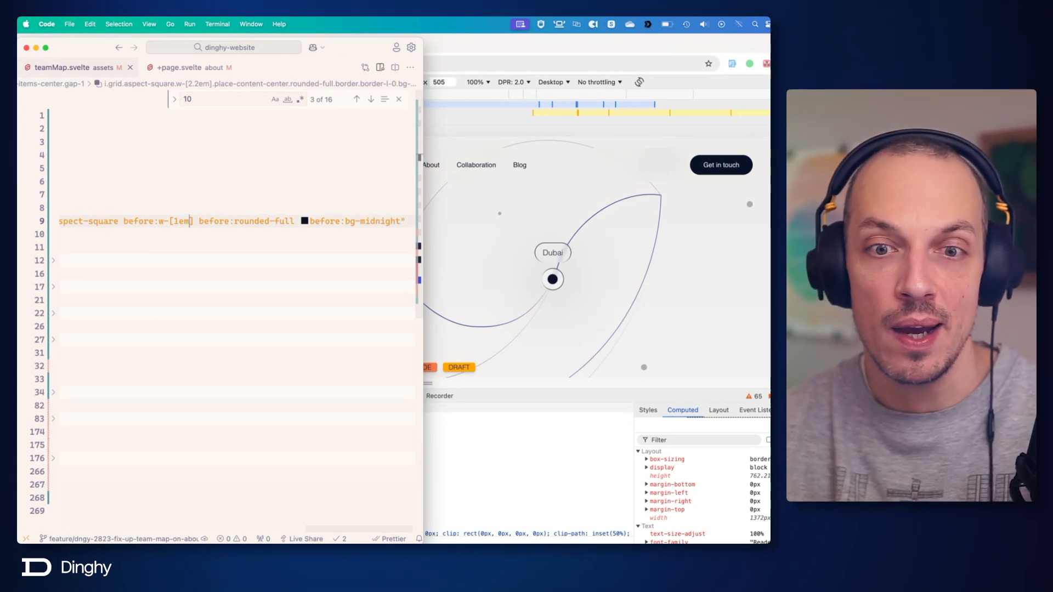
Duplicate the complete Dubai div block, including its label and dot, directly below the original.
scroll(329, 231, right, 1)
scroll(328, 229, left, 10)
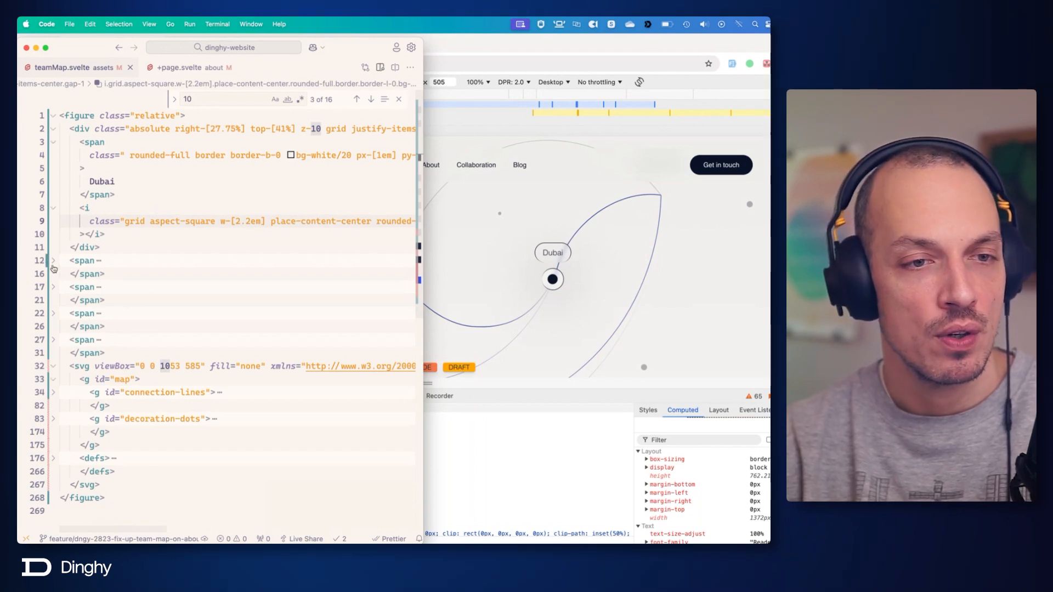
click(102, 249)
shift+click(71, 129)
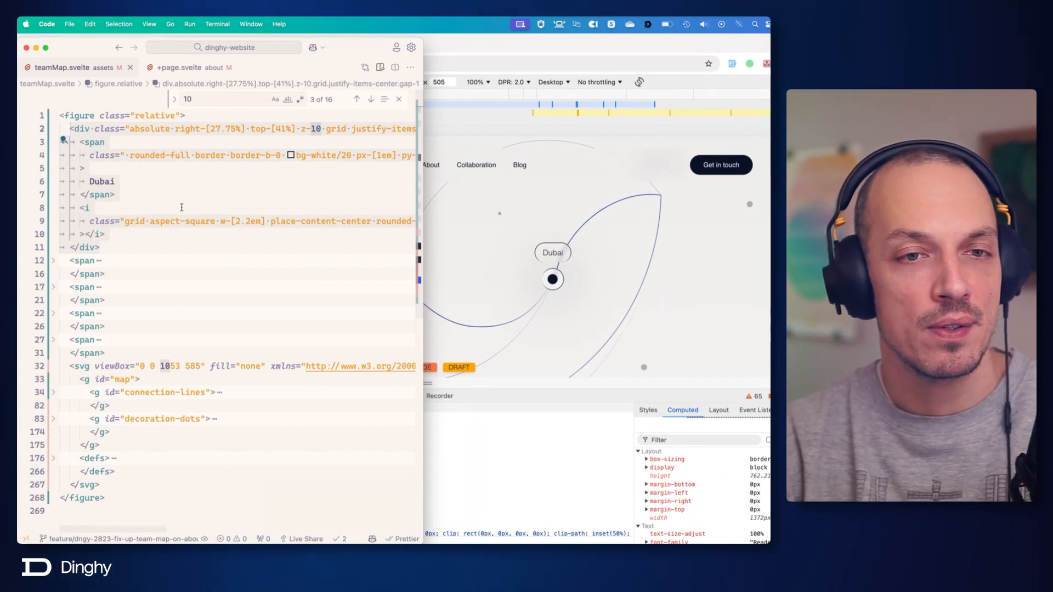
key(super+c)
key(Right)
key(Return)
key(super+v)
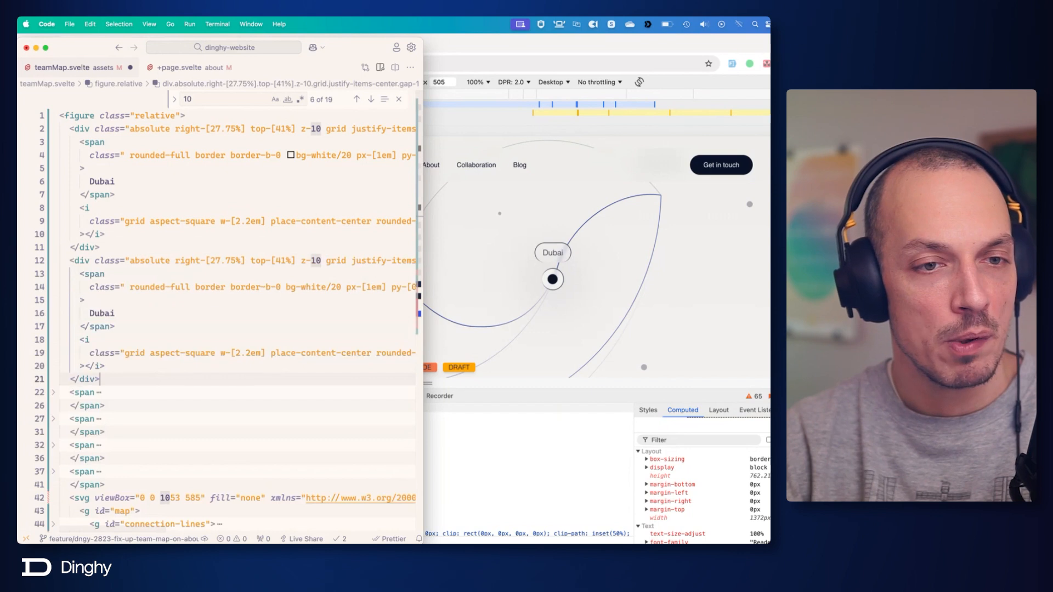
key(Return)
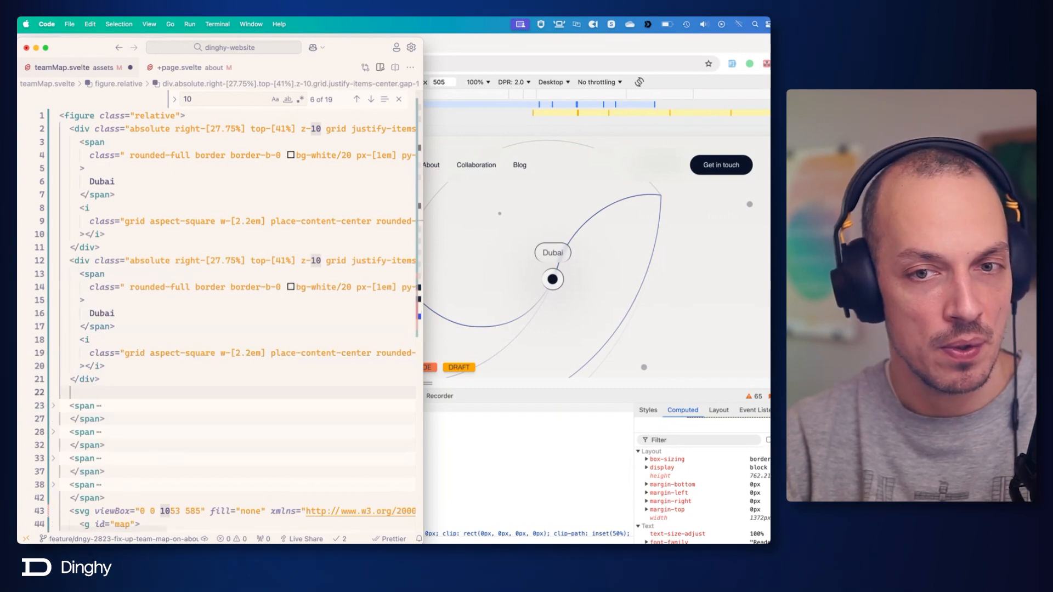
key(BackSpace)
Switch to Figma and examine the map's location dots and the center-circles layer around Germany, then hide Figma again.
key(super+Tab)
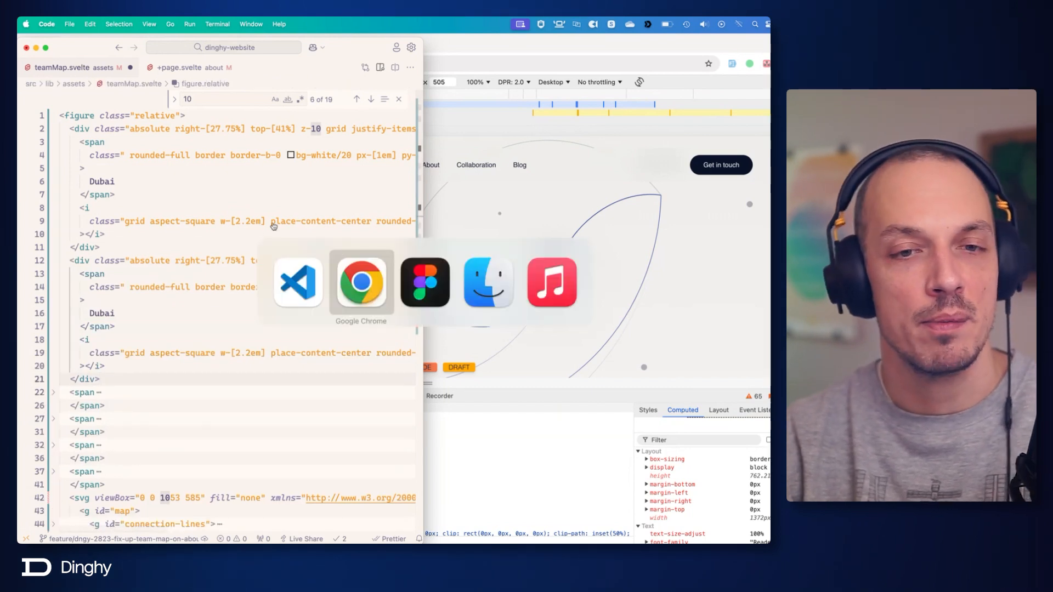
click(418, 270)
scroll(575, 428, right, 10)
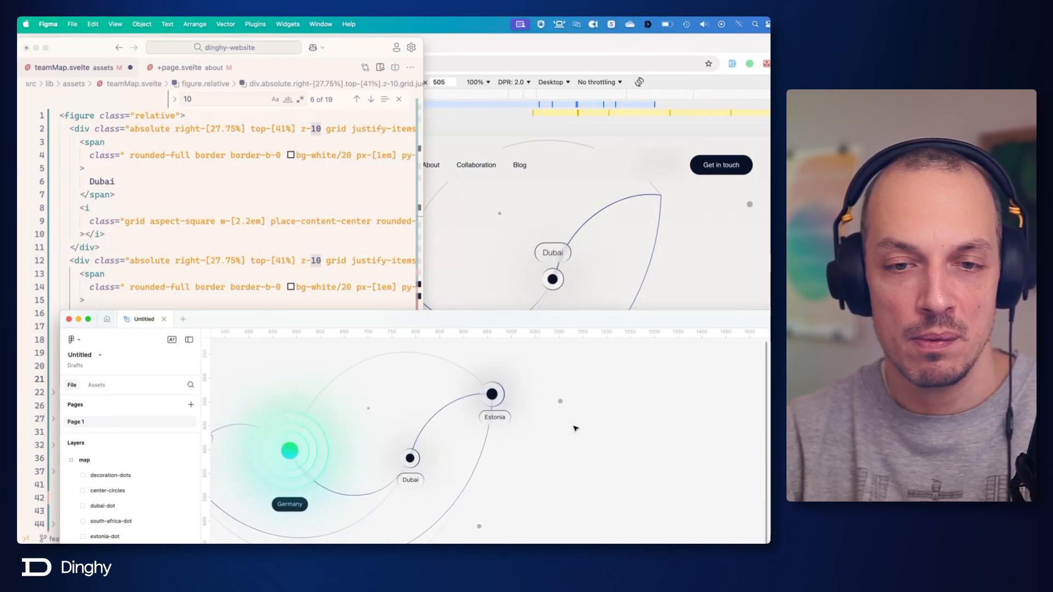
scroll(576, 428, left, 5)
scroll(526, 428, right, 4)
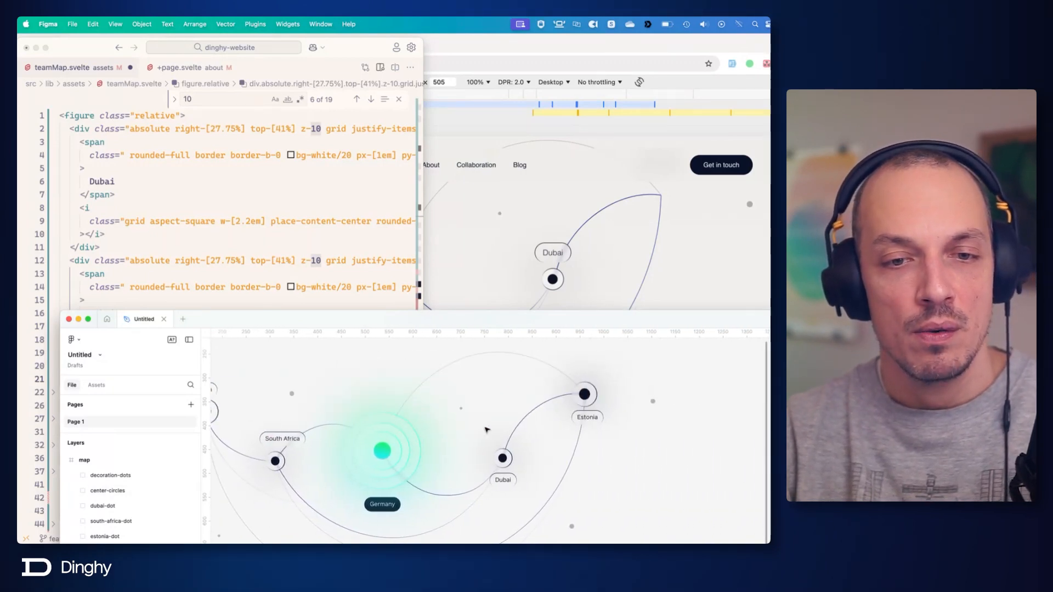
scroll(486, 430, left, 4)
click(470, 470)
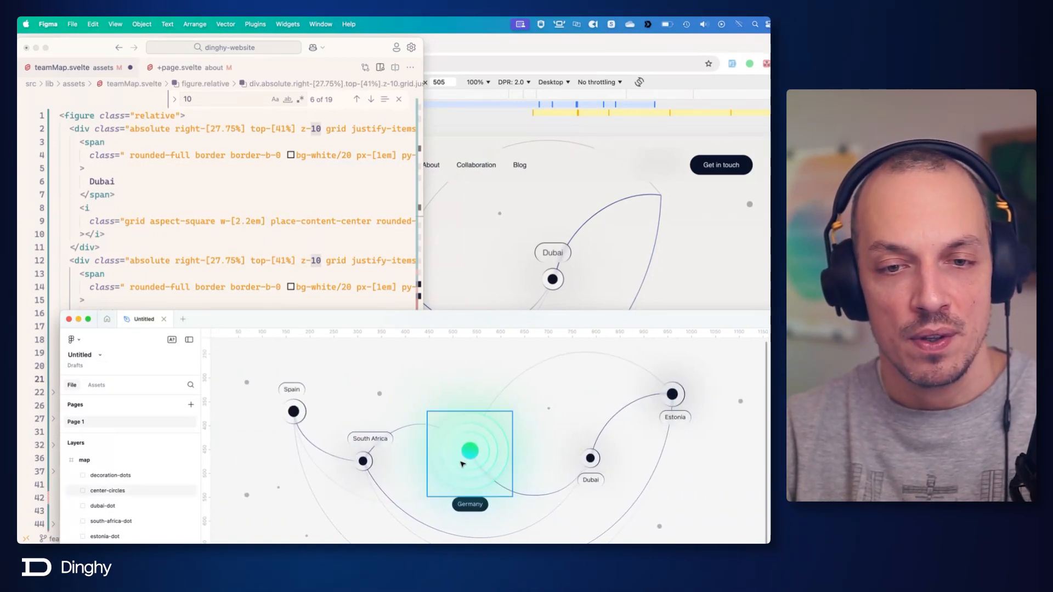
click(541, 441)
click(470, 460)
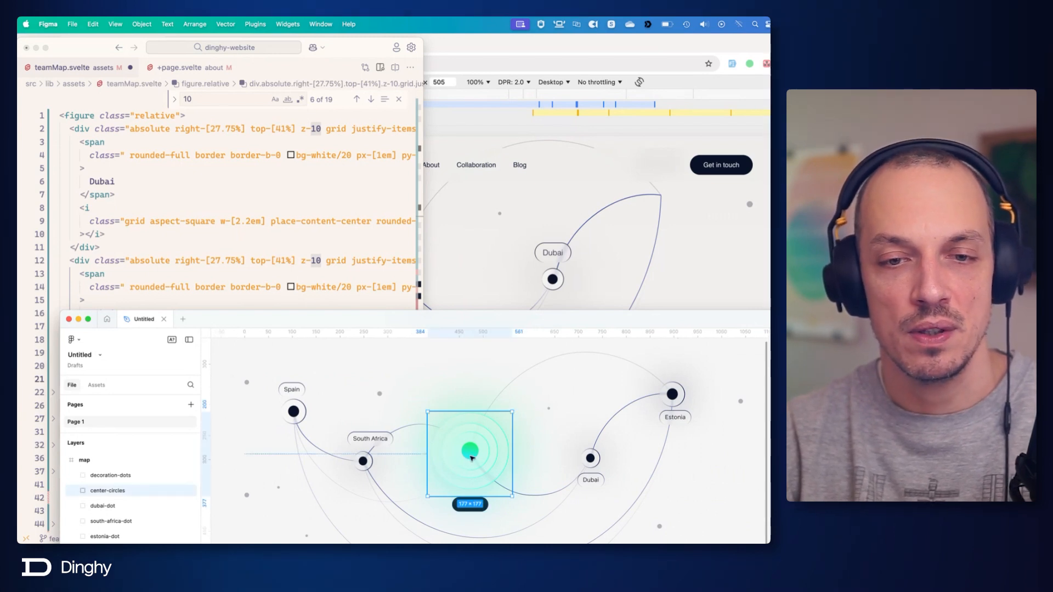
key(super+h)
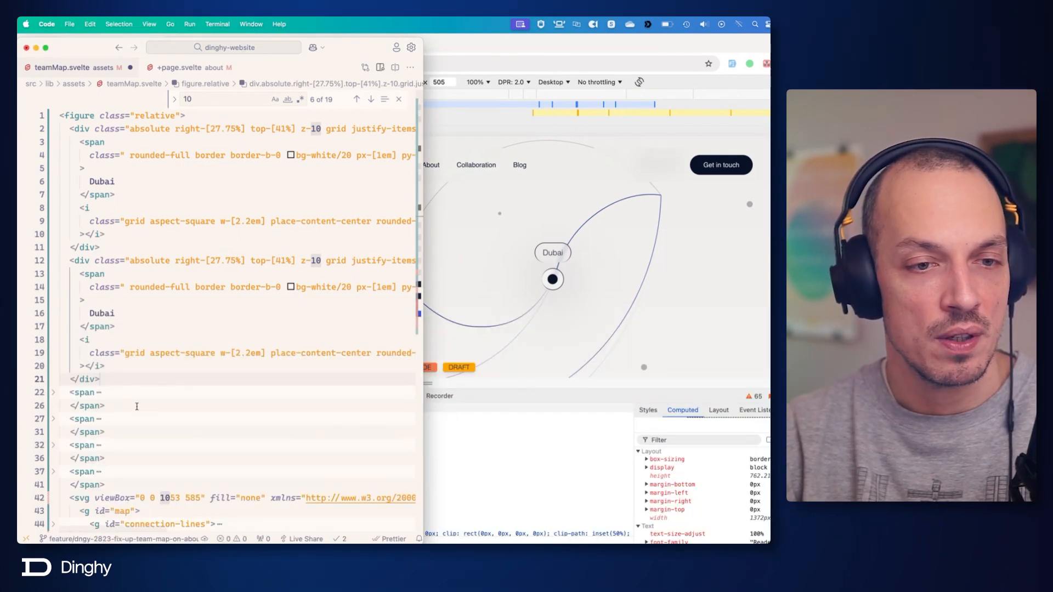
In the code editor, paste two more copies of the Dubai div block below the second one and unfold the South Africa span.
key(super+v)
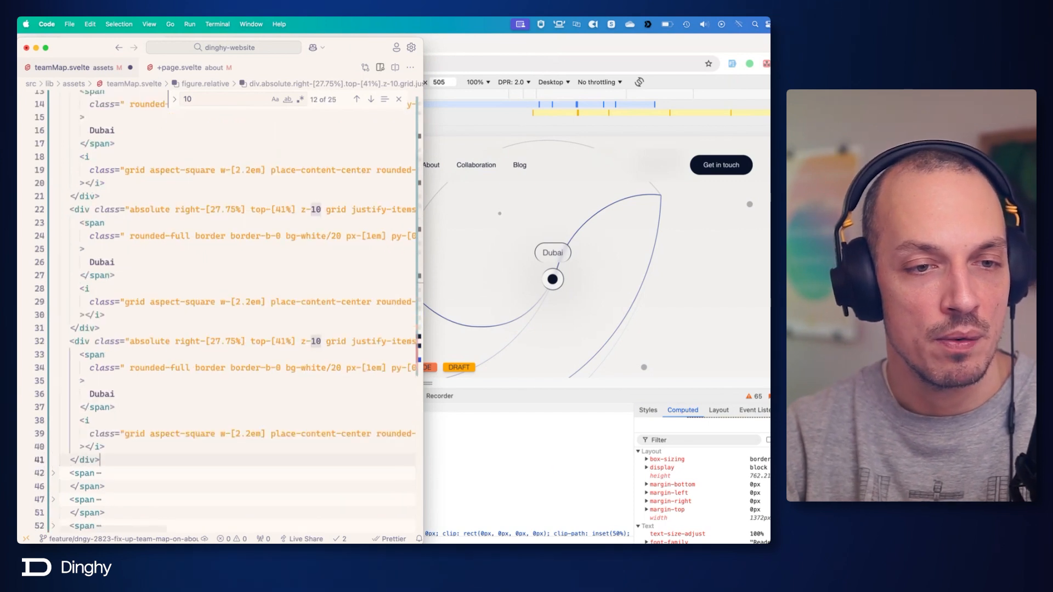
scroll(57, 351, down, 5)
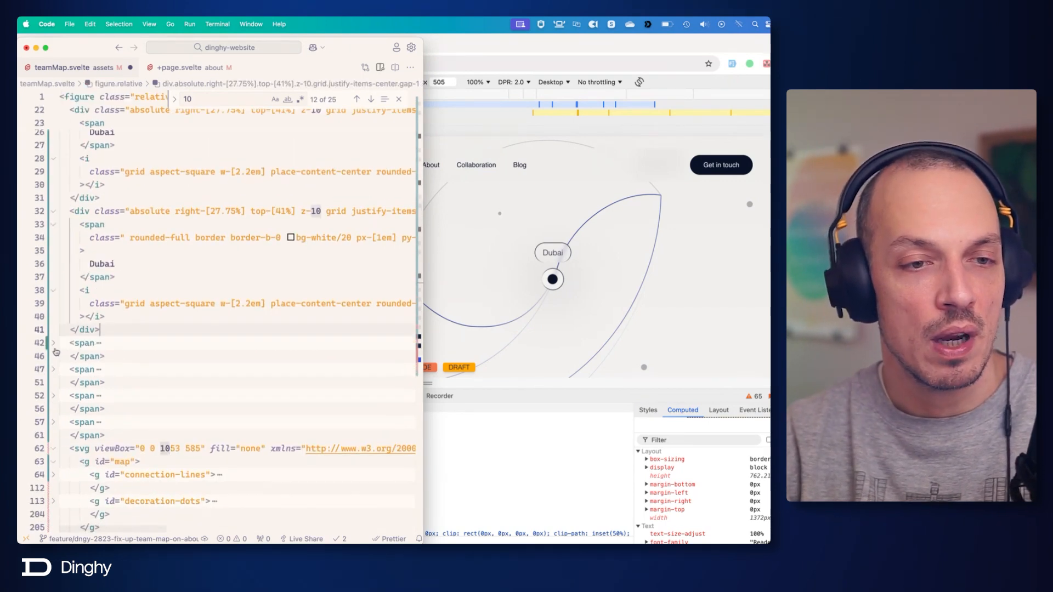
click(54, 343)
scroll(122, 357, up, 10)
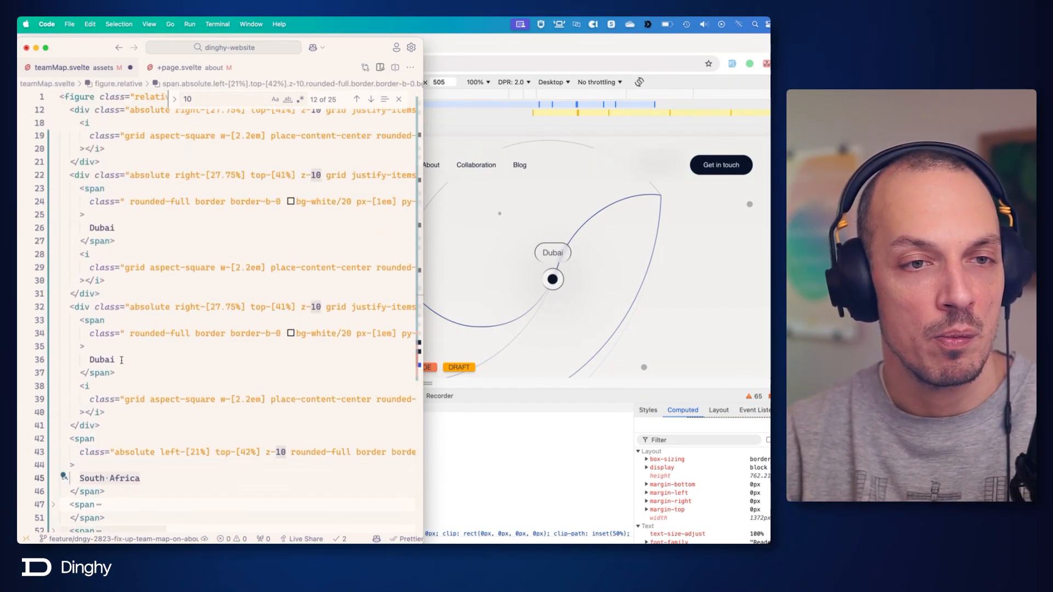
Replace the Dubai label in the second location block with South Africa.
scroll(122, 360, up, 1)
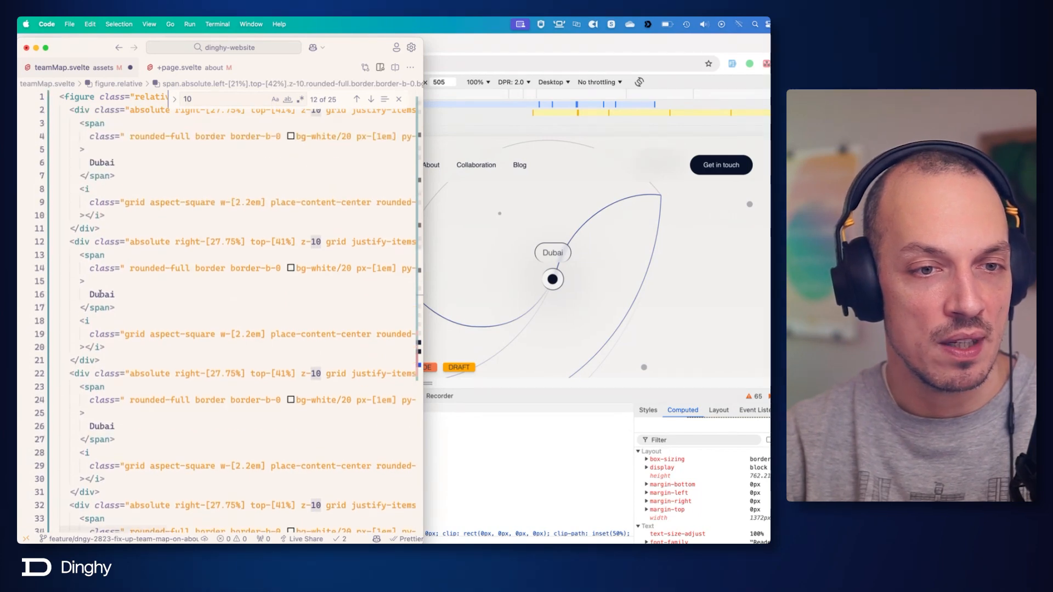
double_click(99, 294)
key(super+v)
Copy the absolute left-[21%] top-[42%] z-10 classes from the old South Africa span, and delete that span.
scroll(142, 340, down, 10)
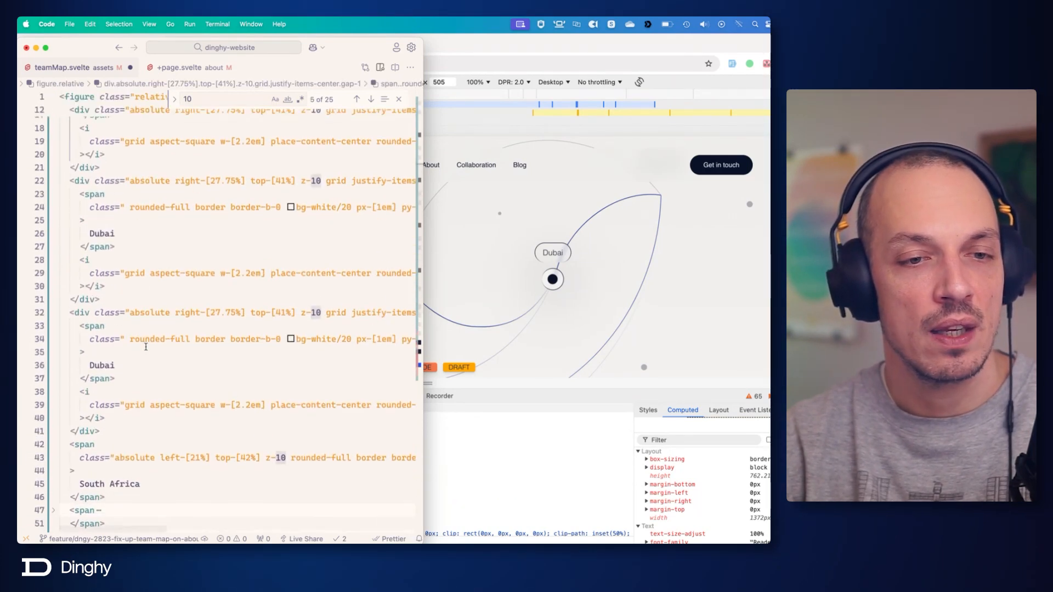
drag(112, 282, 302, 273)
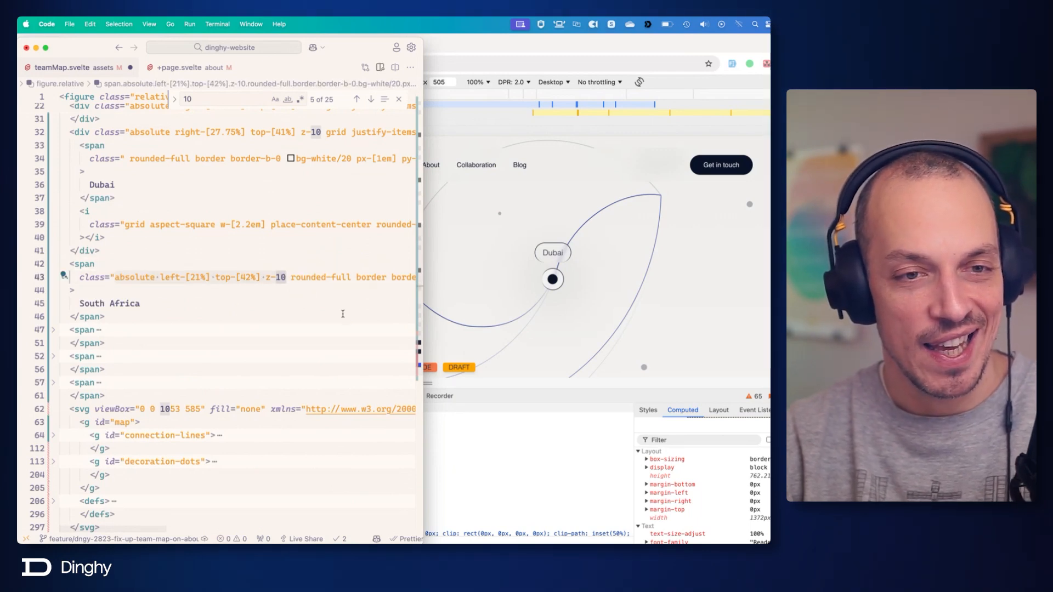
drag(70, 262, 106, 318)
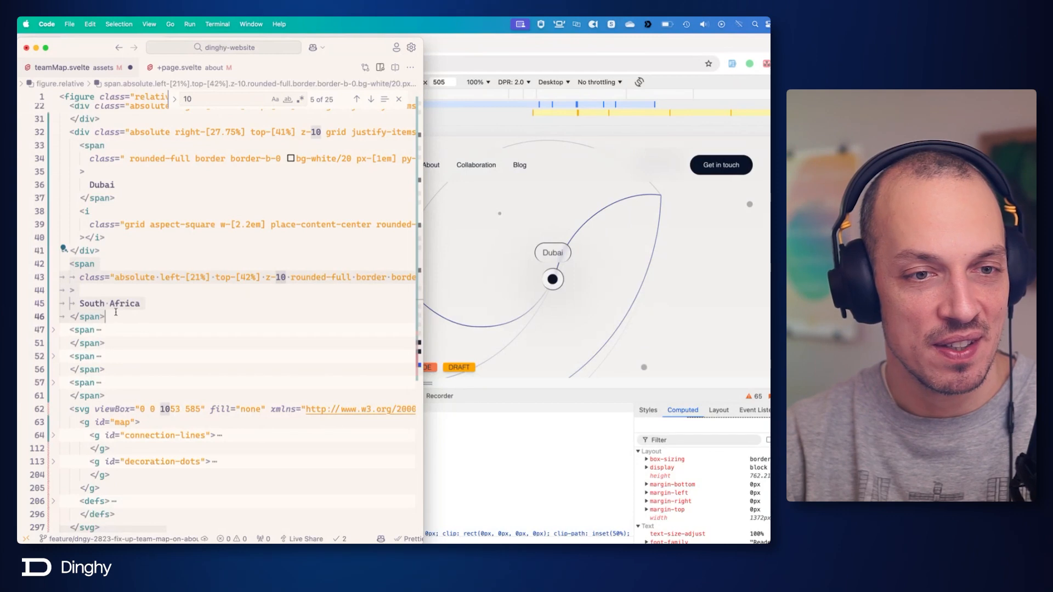
key(BackSpace)
scroll(119, 312, up, 10)
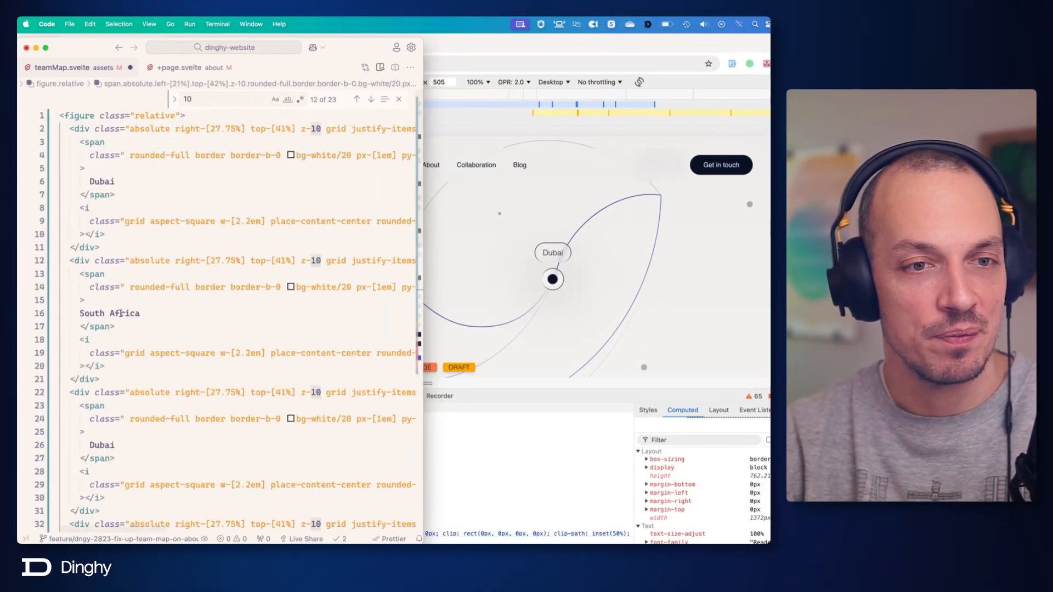
Set the South Africa block's position classes to absolute left-[21%] top-[42%] z-10, save, and check the map in Chrome before returning to the code editor.
drag(130, 260, 342, 263)
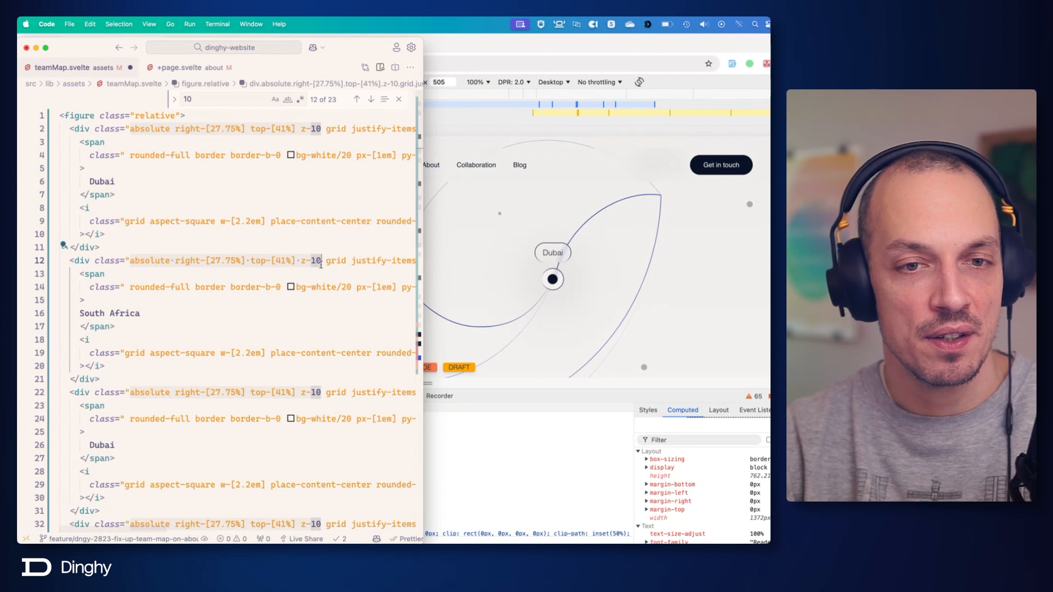
text(absolute left-[21%] top-[42%] z-10 gri)
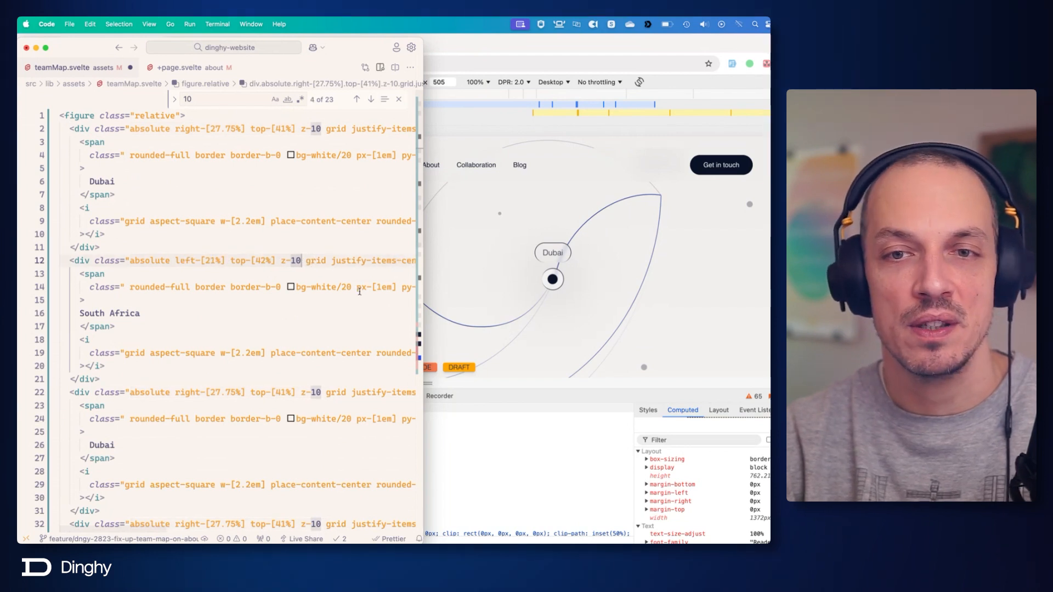
key(super+Tab)
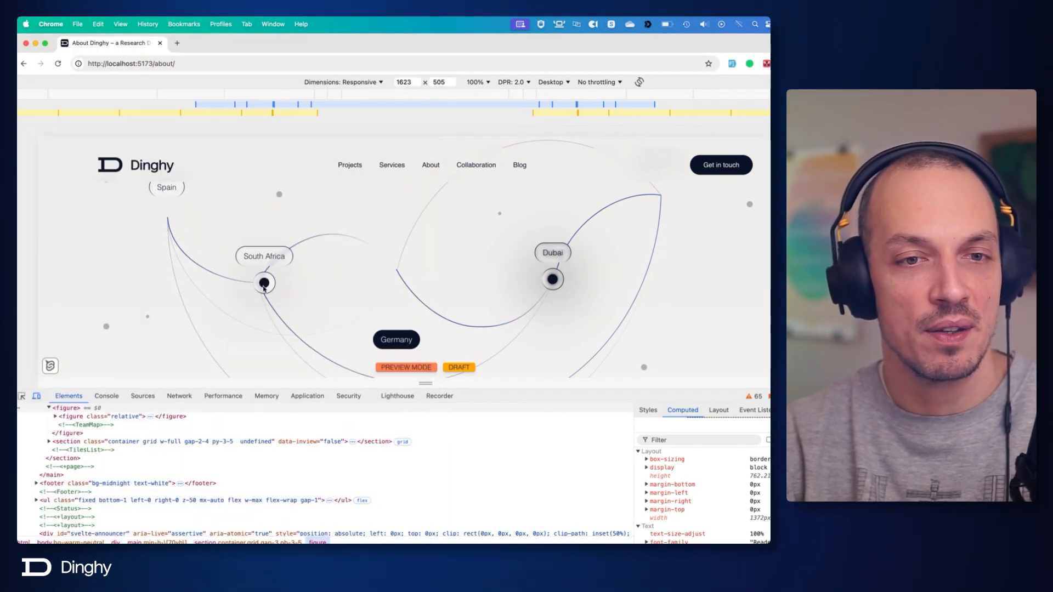
key(super+Tab)
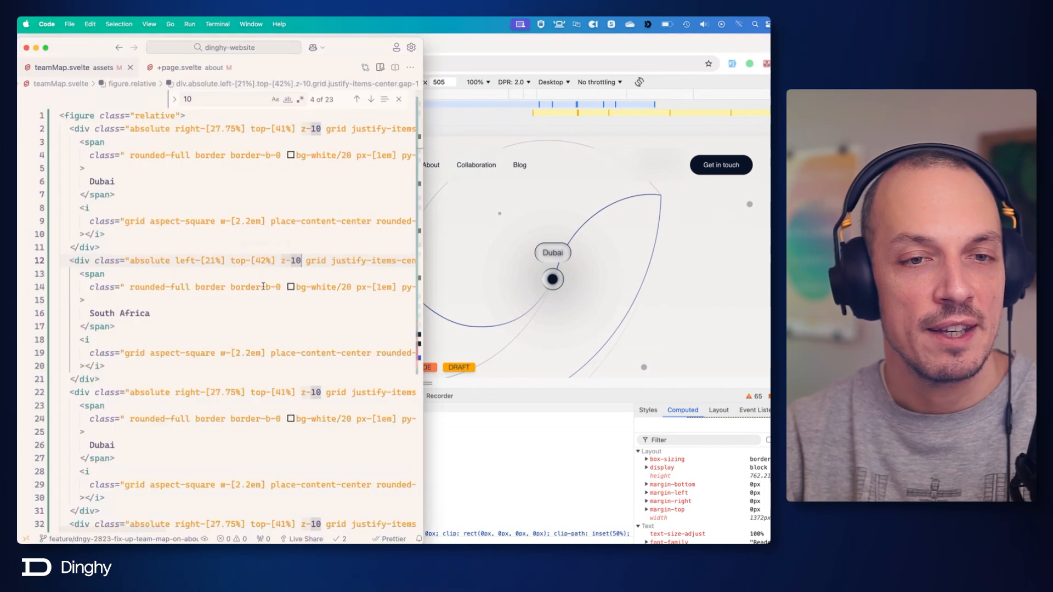
Unfold the first collapsed span below the location blocks and use its Spain label in place of Dubai in the third block.
scroll(263, 257, down, 3)
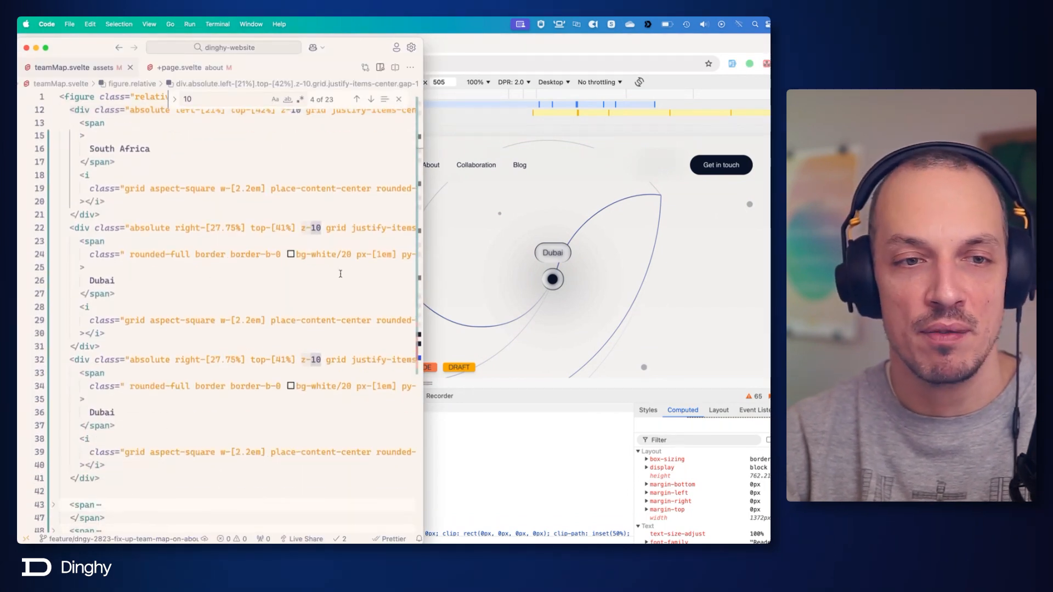
scroll(225, 224, down, 3)
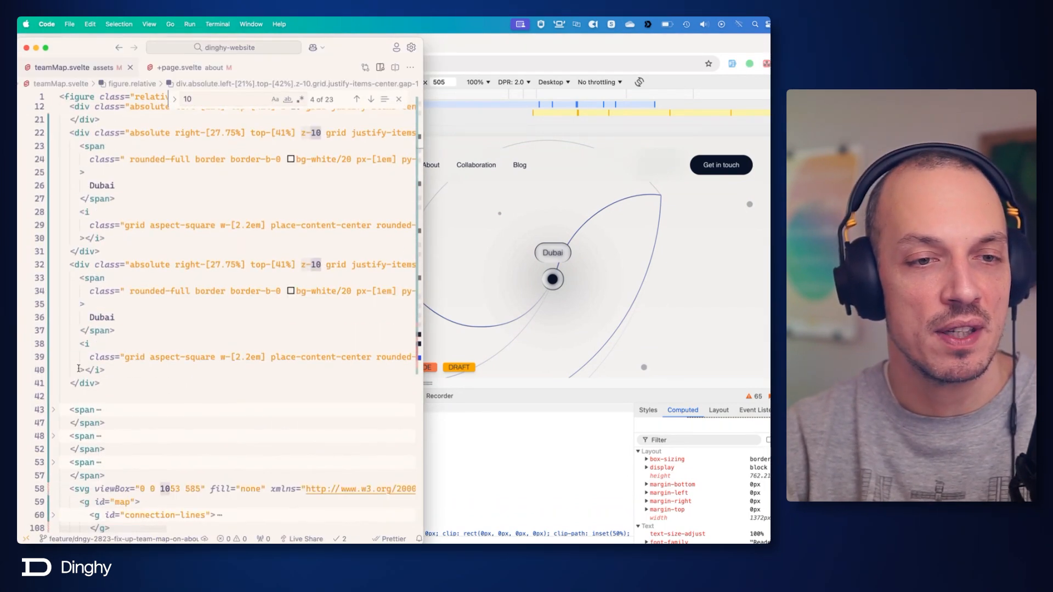
click(53, 410)
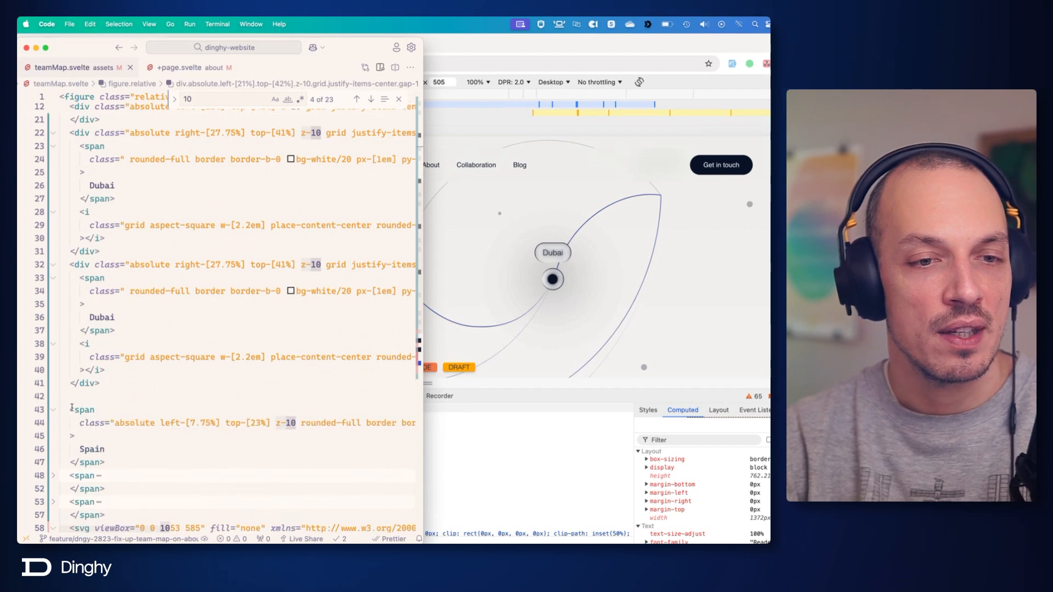
double_click(87, 448)
key(super+c)
scroll(85, 272, up, 4)
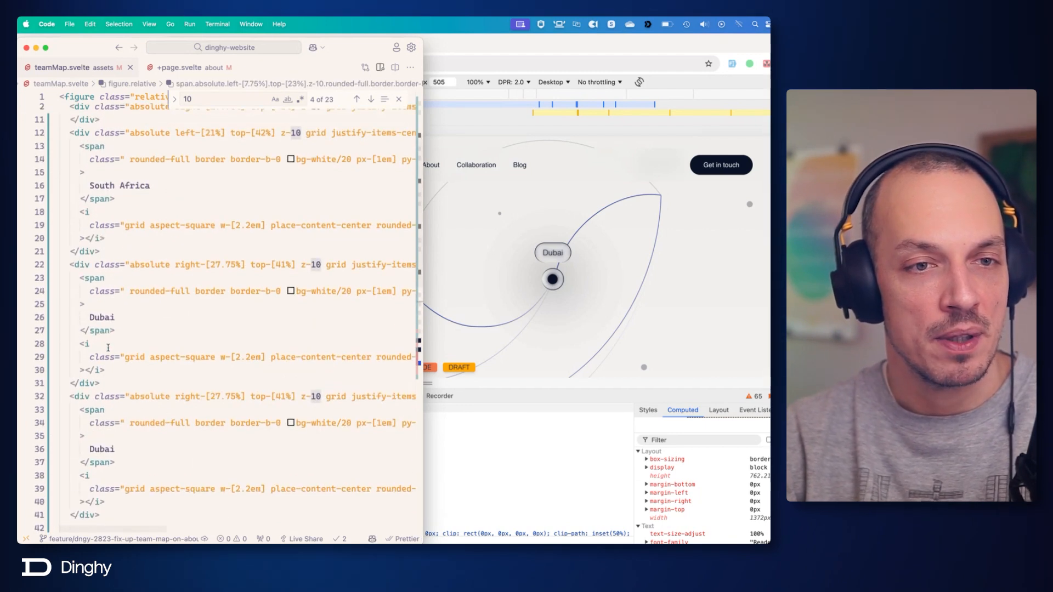
double_click(99, 317)
key(super+v)
Copy the left-[7.75%] top-[23%] classes from the old Spain span, and delete that span.
scroll(151, 322, down, 1)
scroll(151, 322, down, 3)
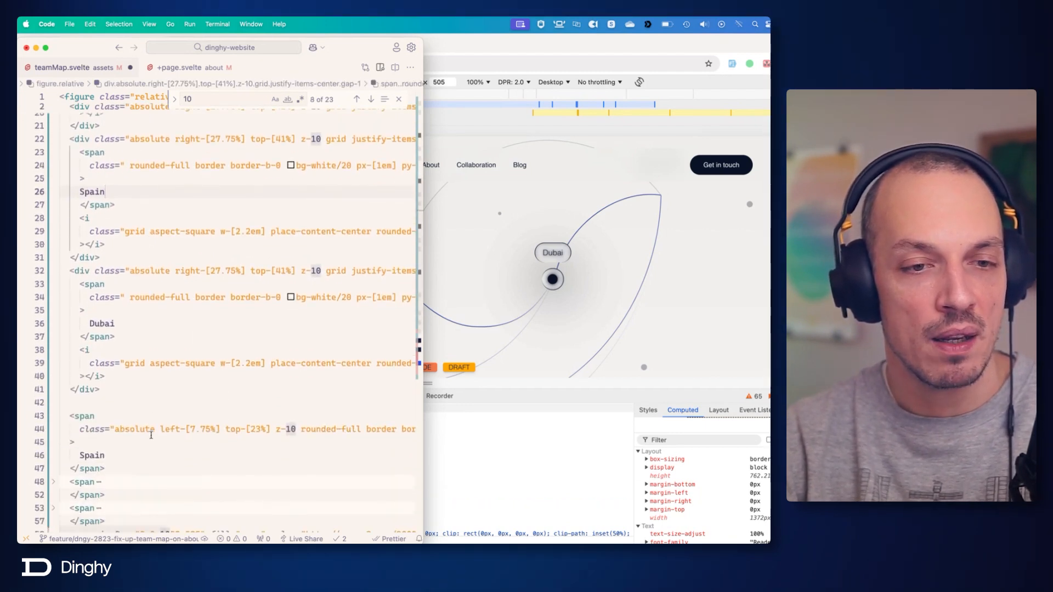
click(161, 429)
drag(163, 430, 272, 431)
key(super+c)
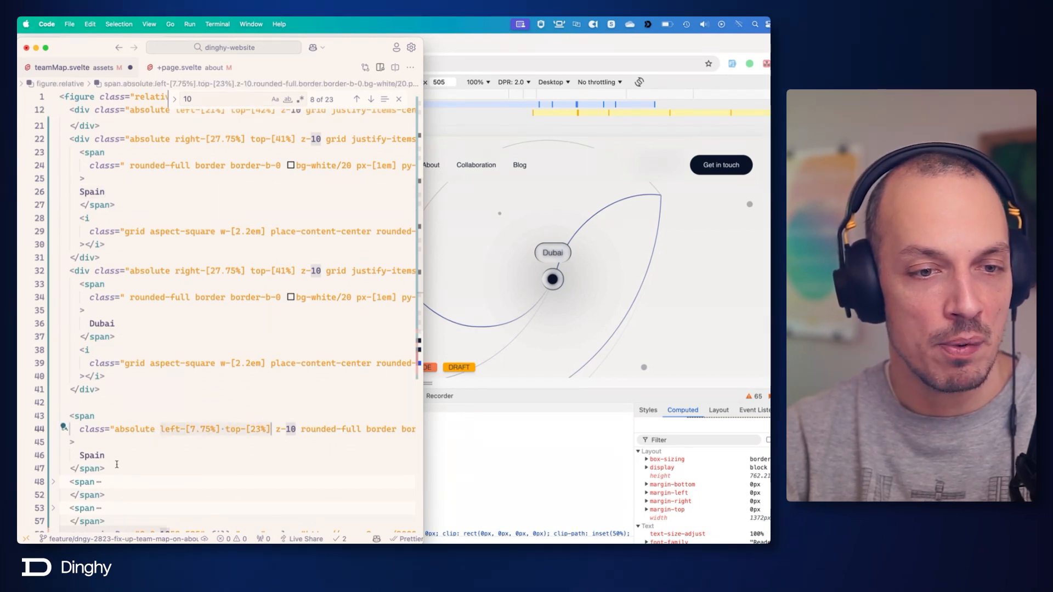
drag(117, 466, 61, 420)
key(BackSpace)
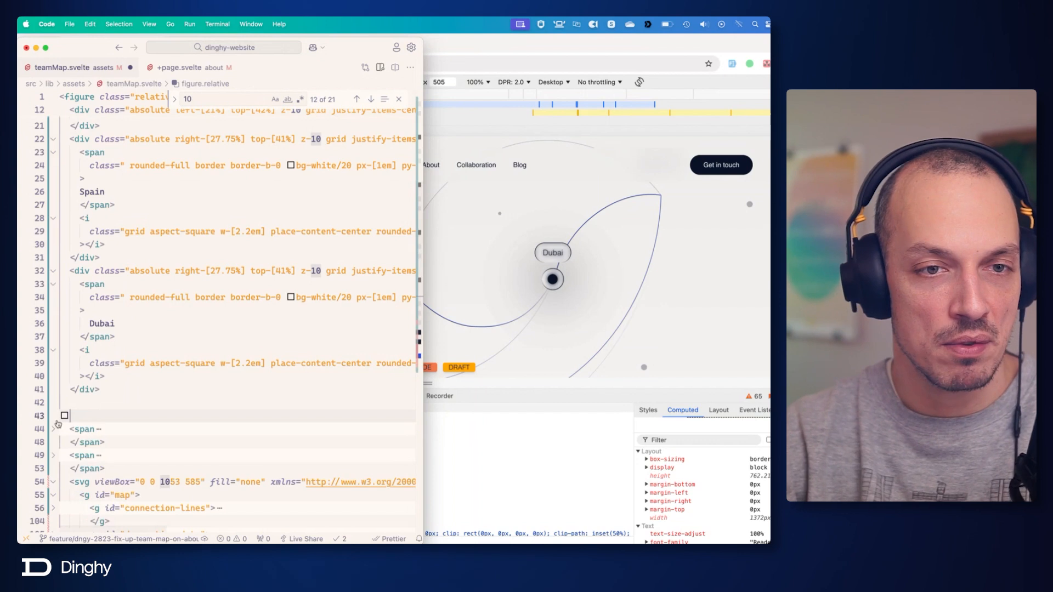
Set the Spain block's position classes to left-[7.75%] top-[23%] and save the file.
scroll(168, 152, up, 1)
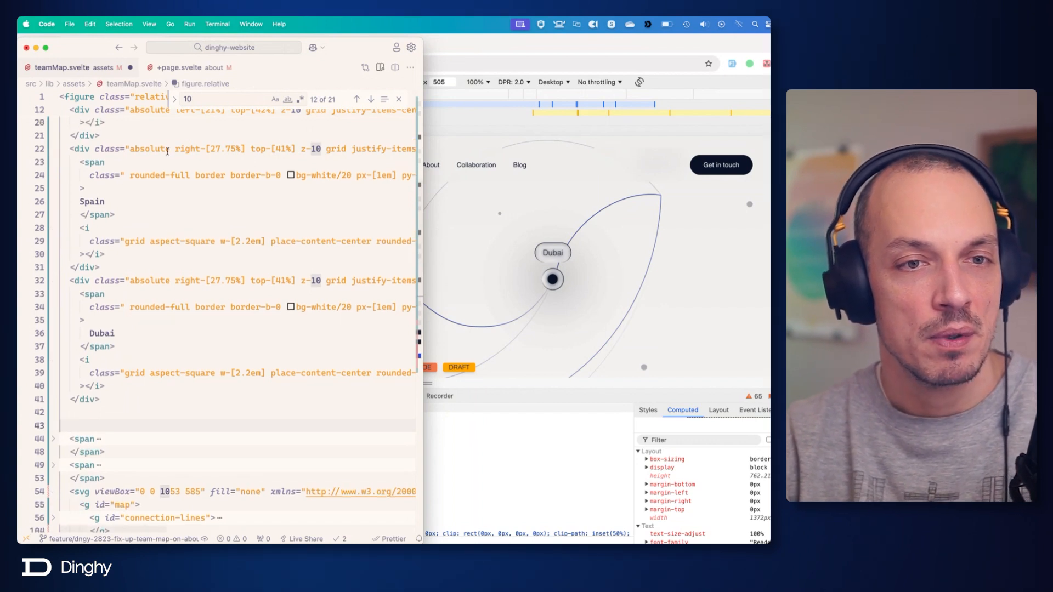
drag(175, 149, 295, 150)
key(super+v)
scroll(329, 164, up, 1)
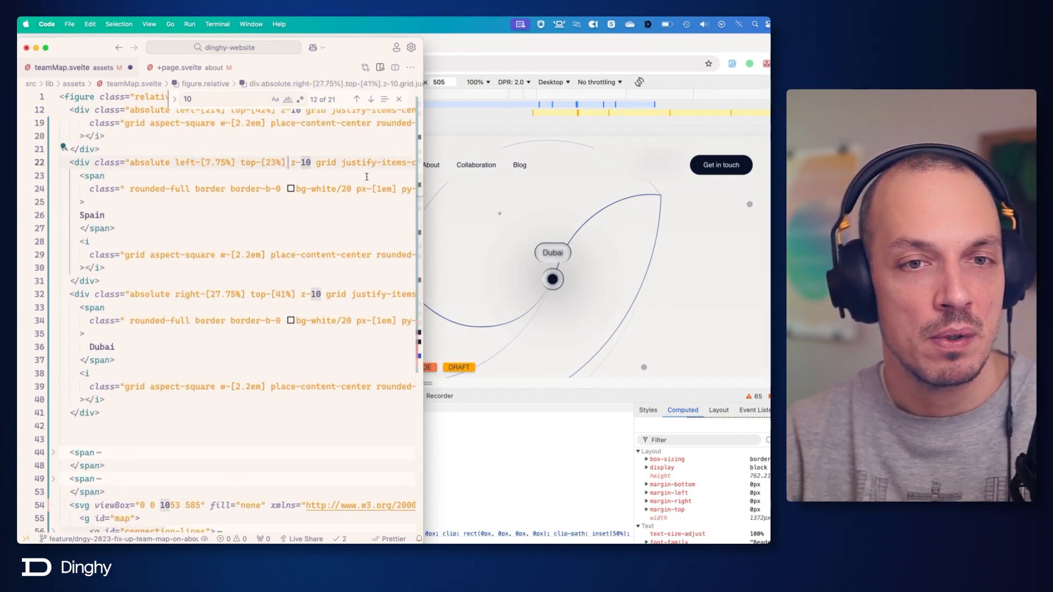
key(super+s)
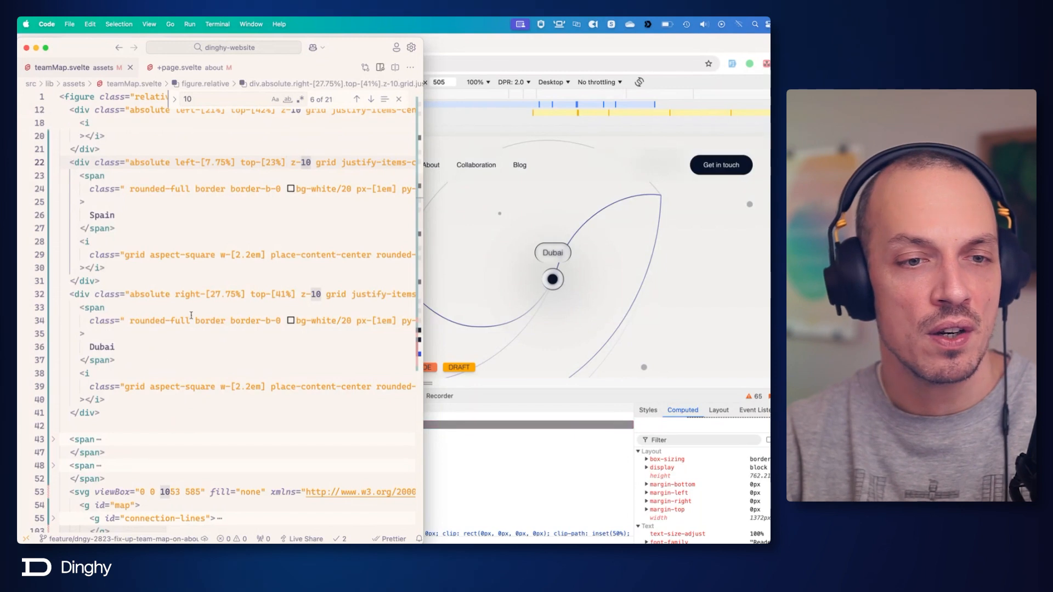
Unfold the old Estonia span and replace the fourth block's Dubai label with Estonia.
click(53, 439)
scroll(92, 439, down, 2)
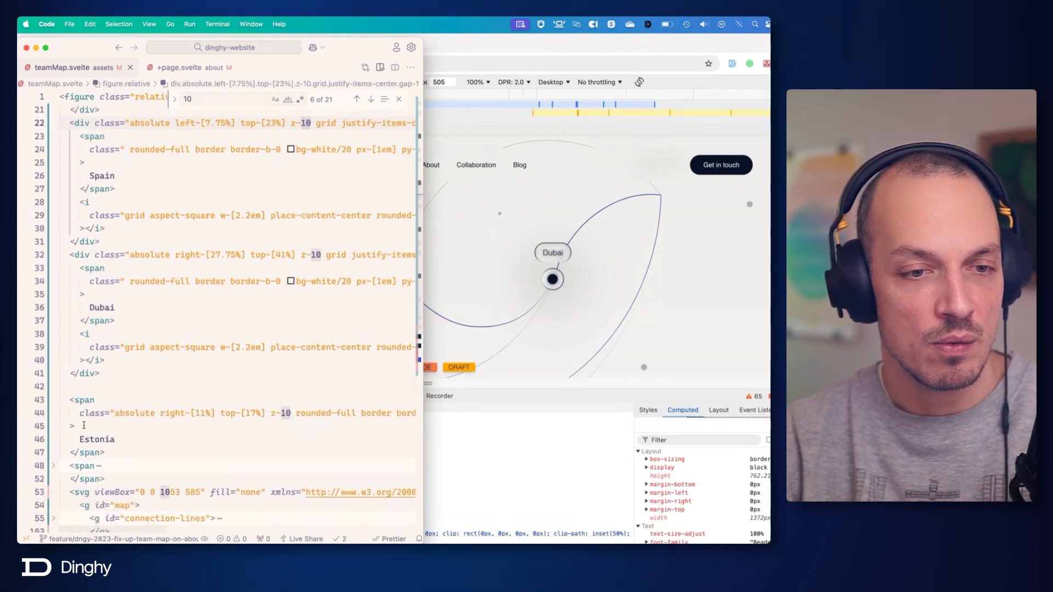
click(92, 439)
double_click(92, 439)
key(super+c)
double_click(104, 307)
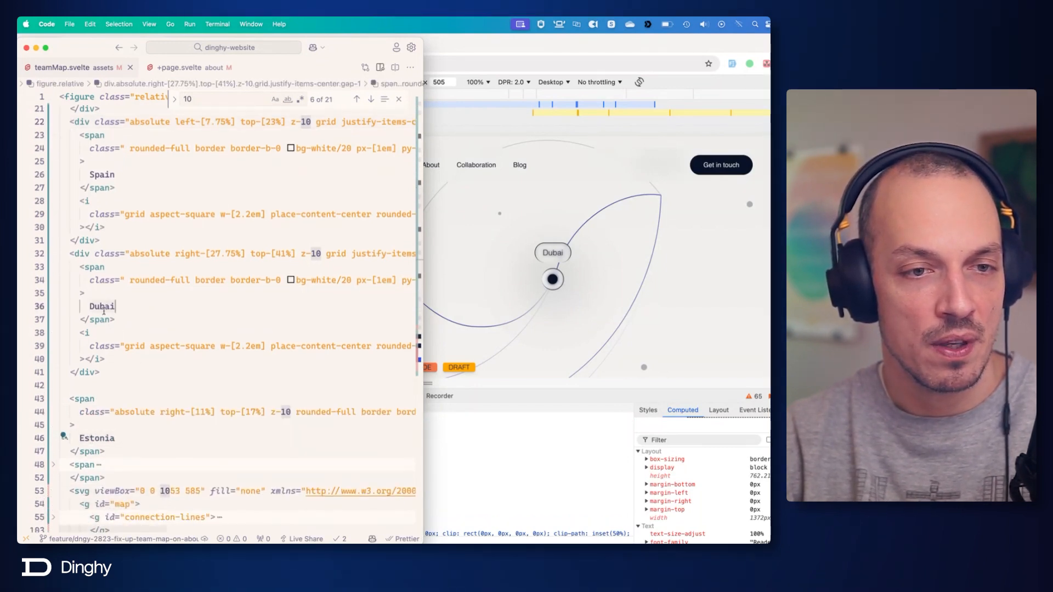
key(super+v)
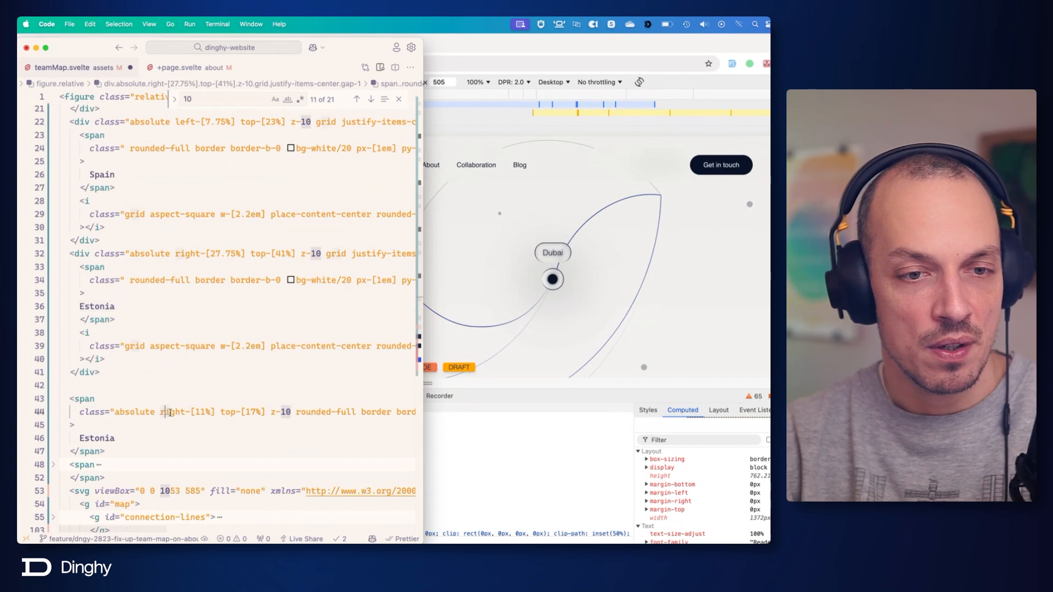
Transfer the right-[11%] top-[17%] position from the old Estonia span to the Estonia block, then delete the old span and save.
drag(160, 412, 267, 413)
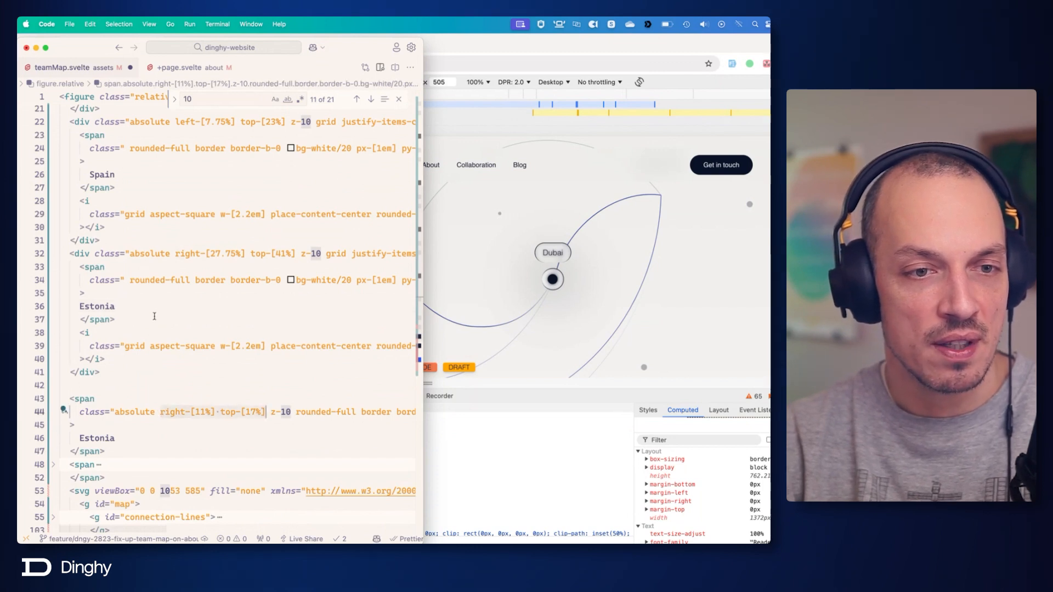
drag(175, 254, 280, 253)
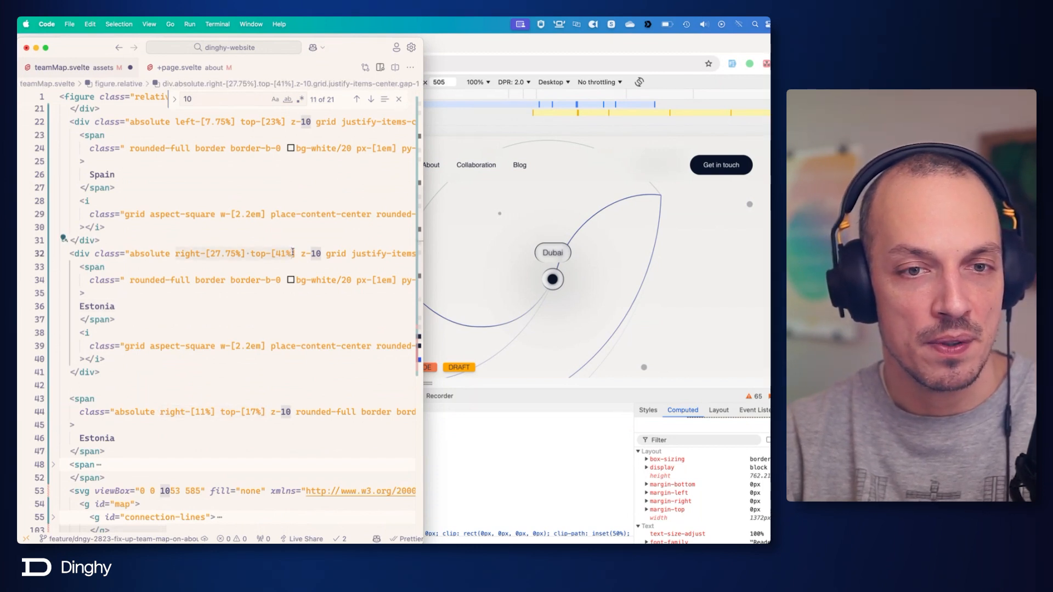
key(super+v)
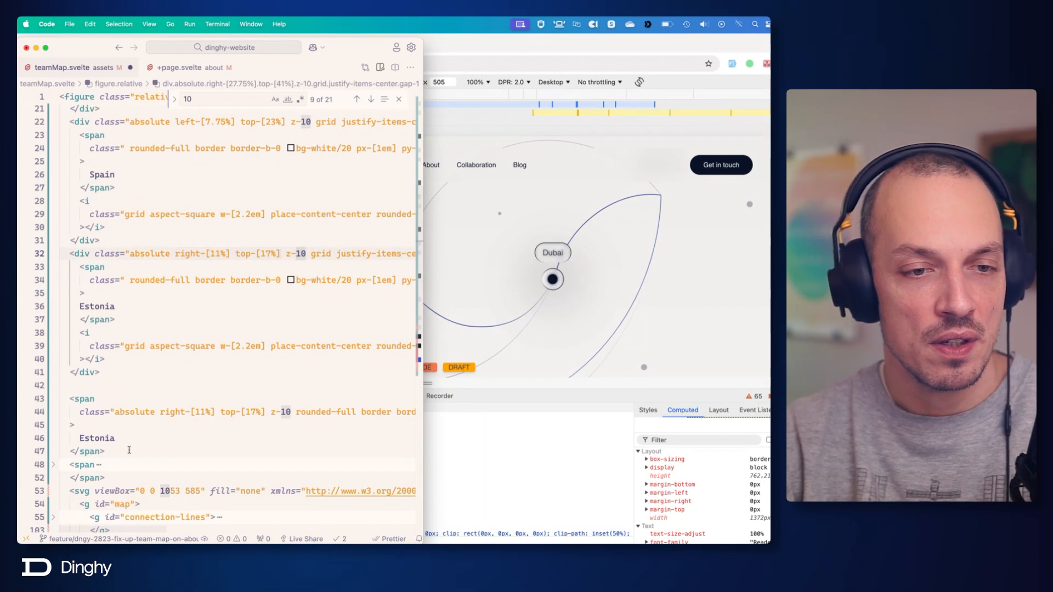
drag(129, 450, 64, 383)
key(BackSpace)
key(super+s)
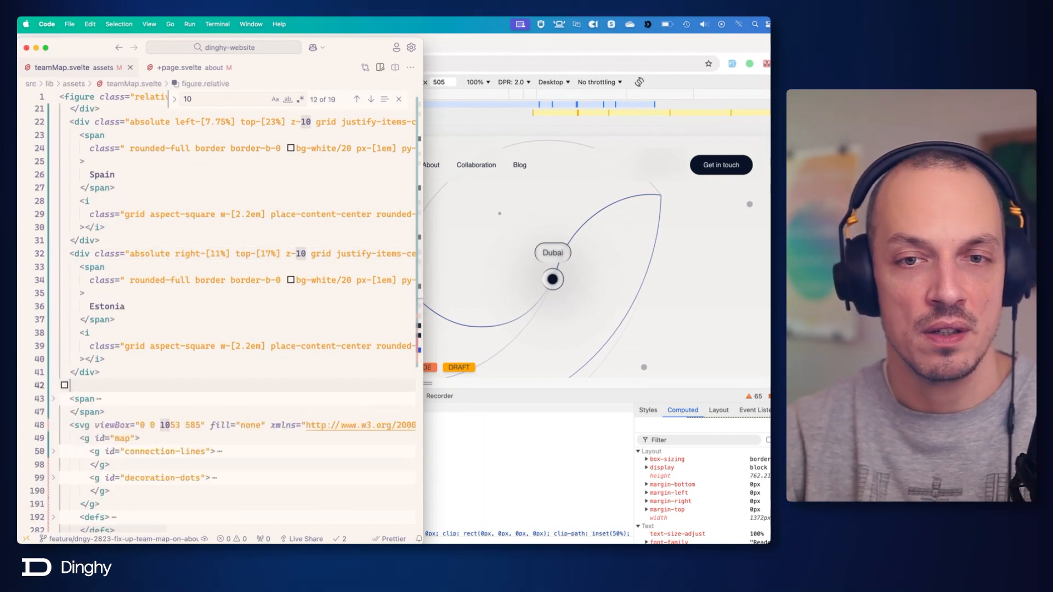
Compare the location dots and labels on the Chrome page with the Figma map design, and return to the code editor.
click(666, 277)
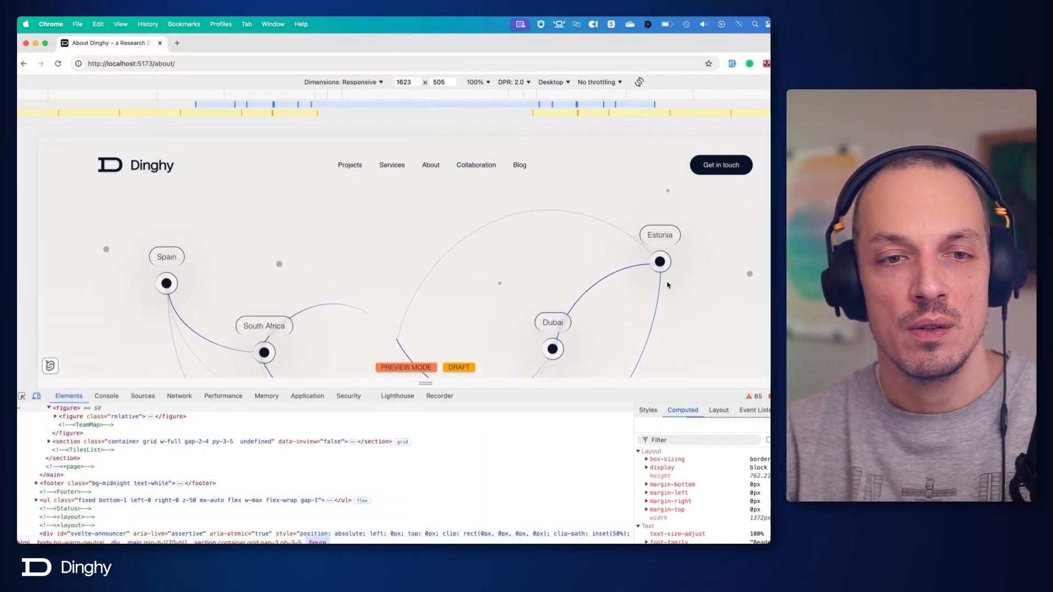
scroll(667, 285, up, 1)
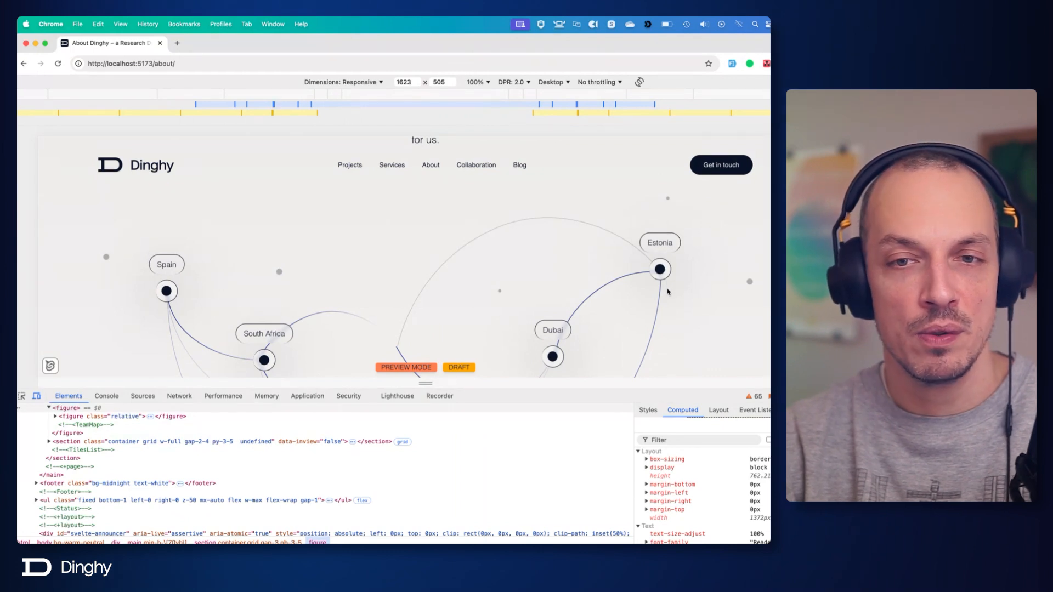
key(super+Tab)
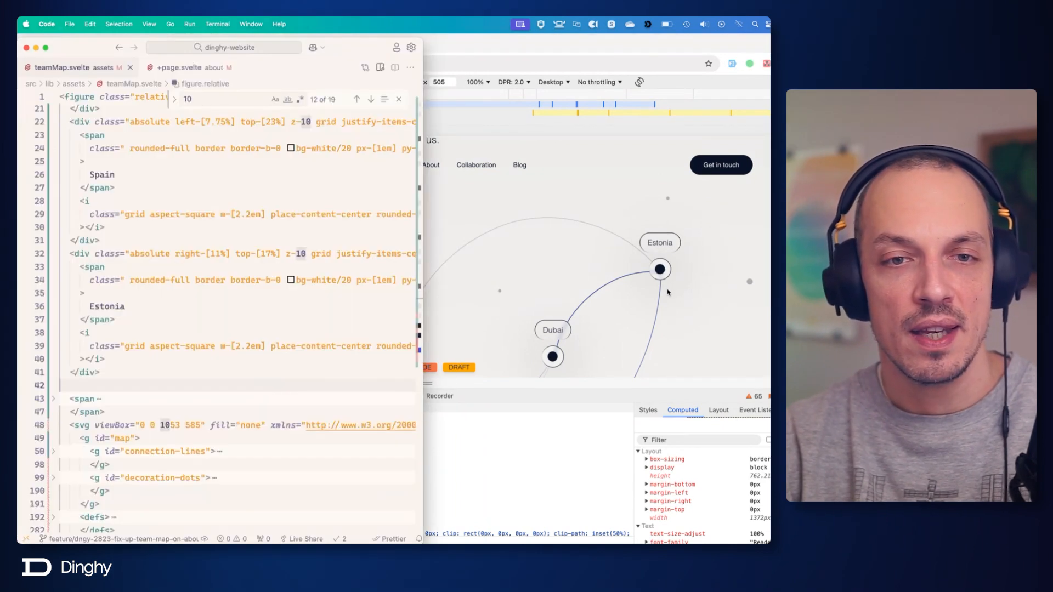
key(super+Tab)
key(super+Tab)
key(super+Tab)
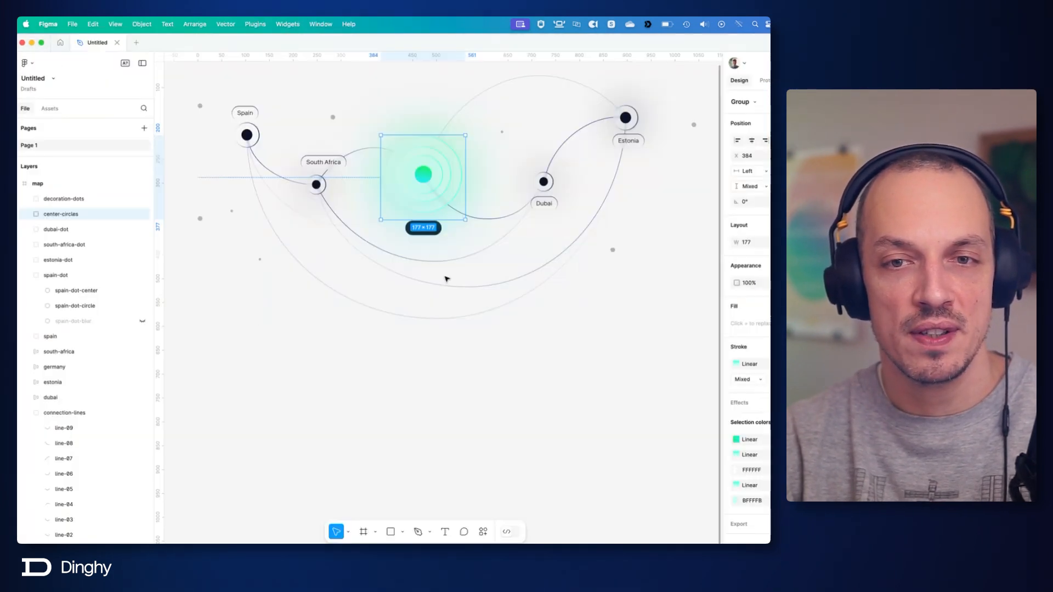
key(super+Tab)
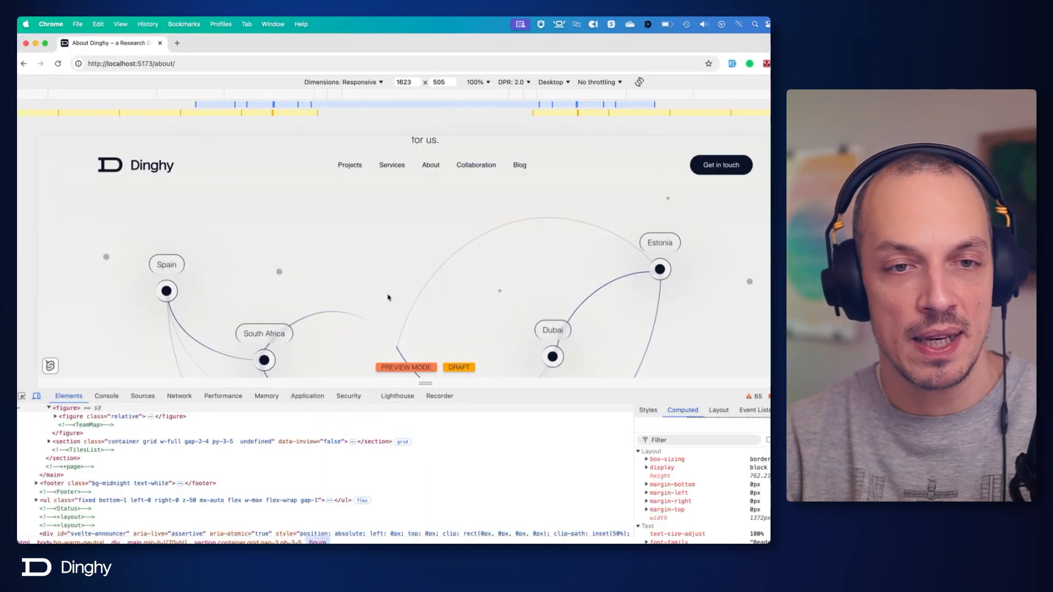
key(super+Tab)
key(super+Tab)
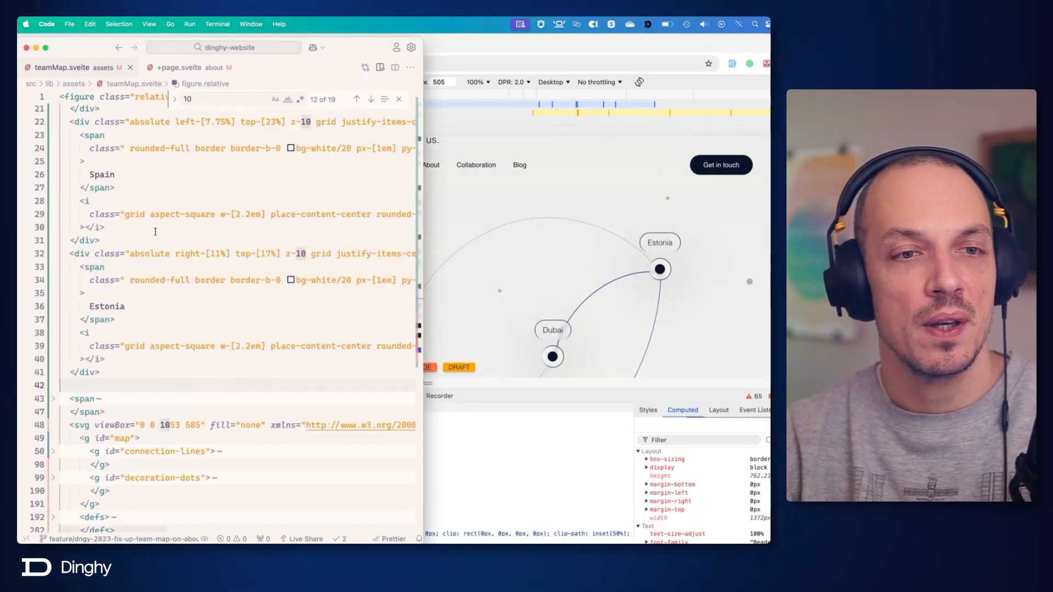
Set the width of the Estonia block's dot element to w-[2.6em].
click(183, 332)
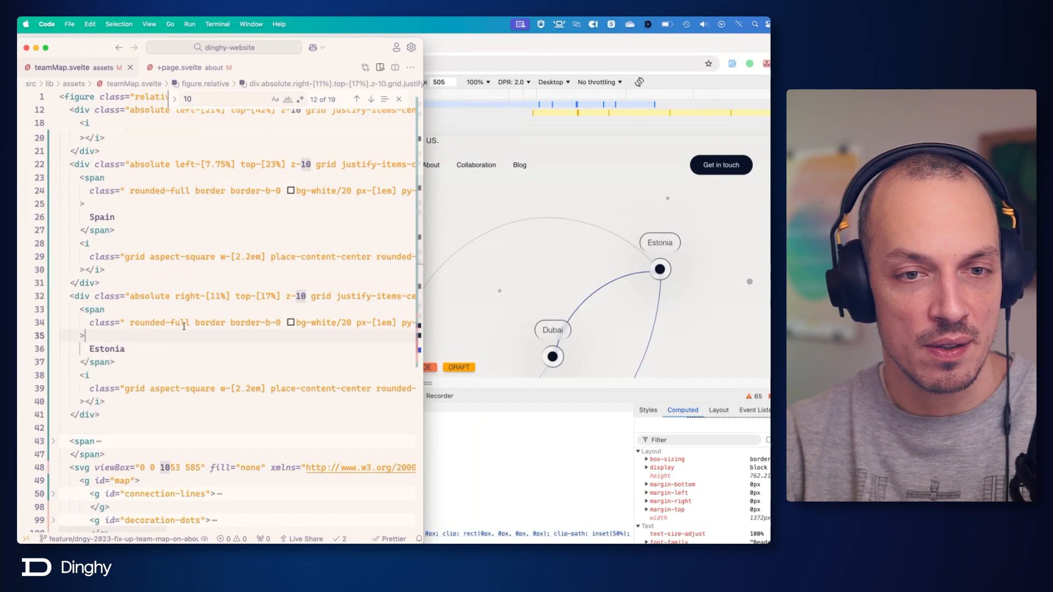
click(156, 389)
click(249, 389)
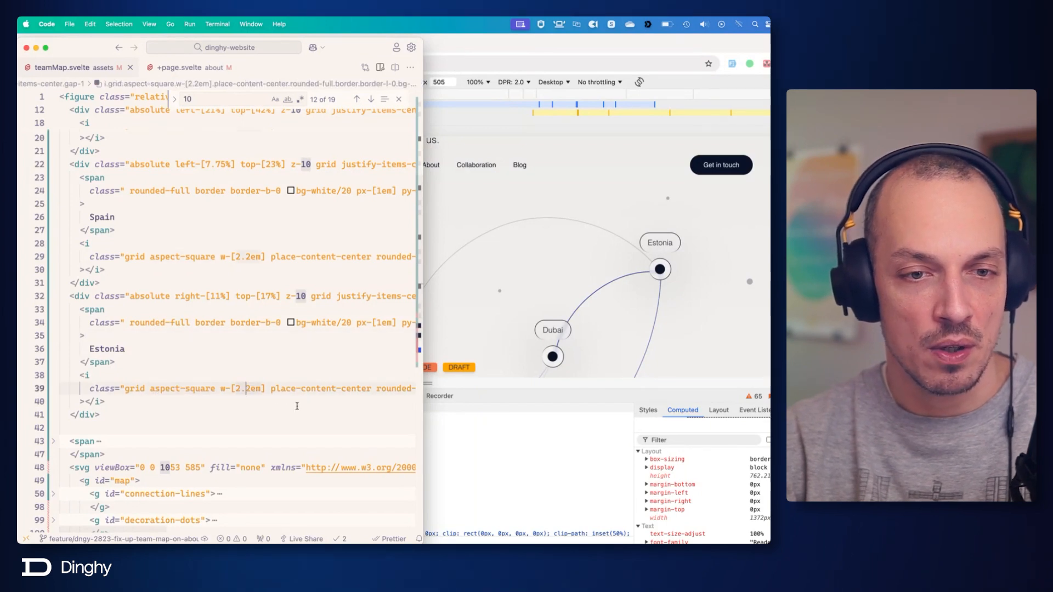
key(Delete)
text(6)
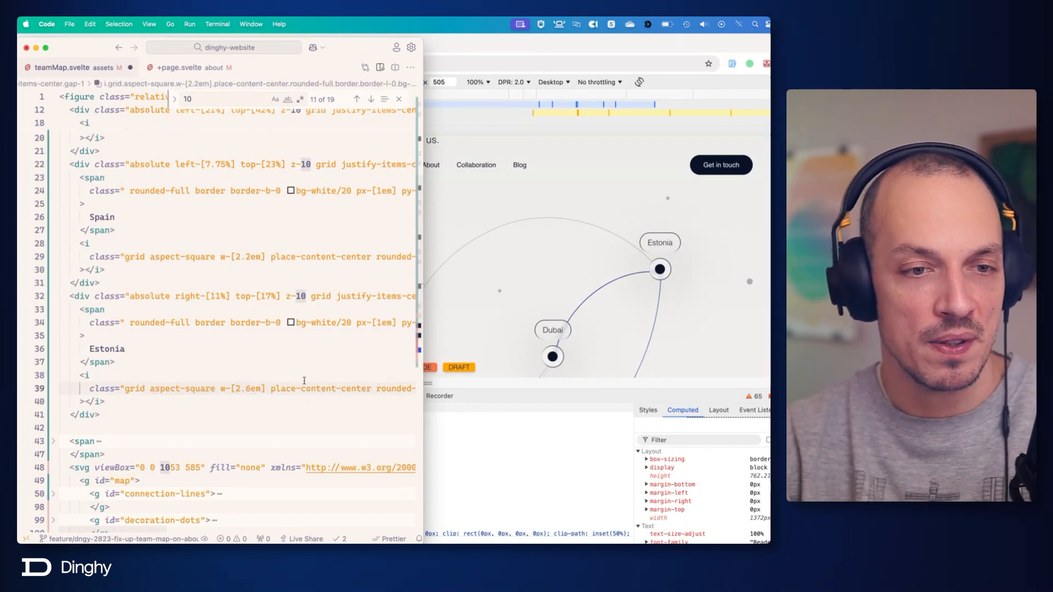
Set the width of the Spain block's dot element to w-[2.6em] and save the file.
scroll(293, 207, up, 1)
click(289, 251)
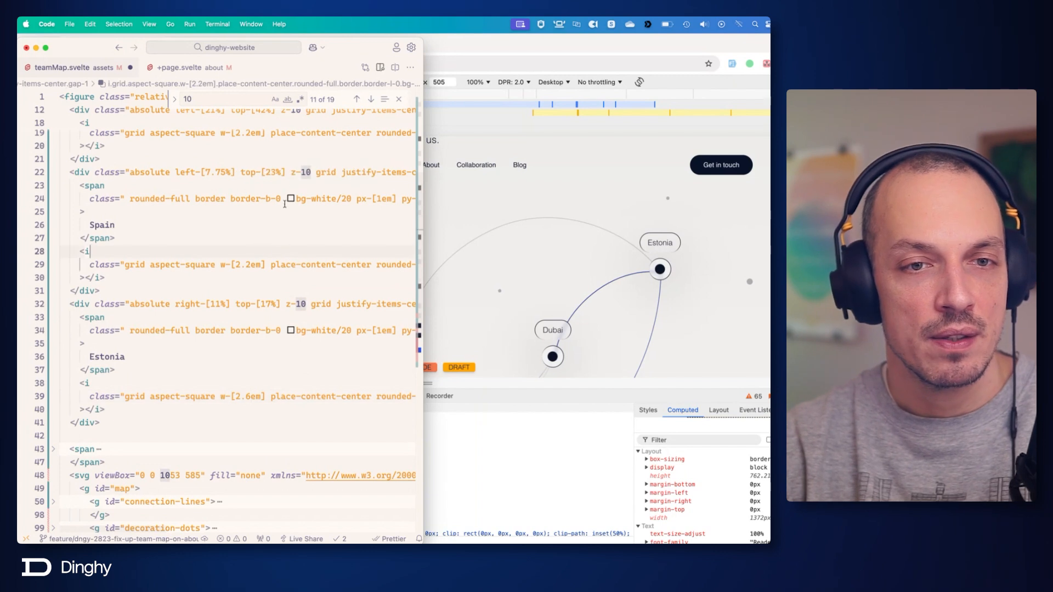
click(315, 182)
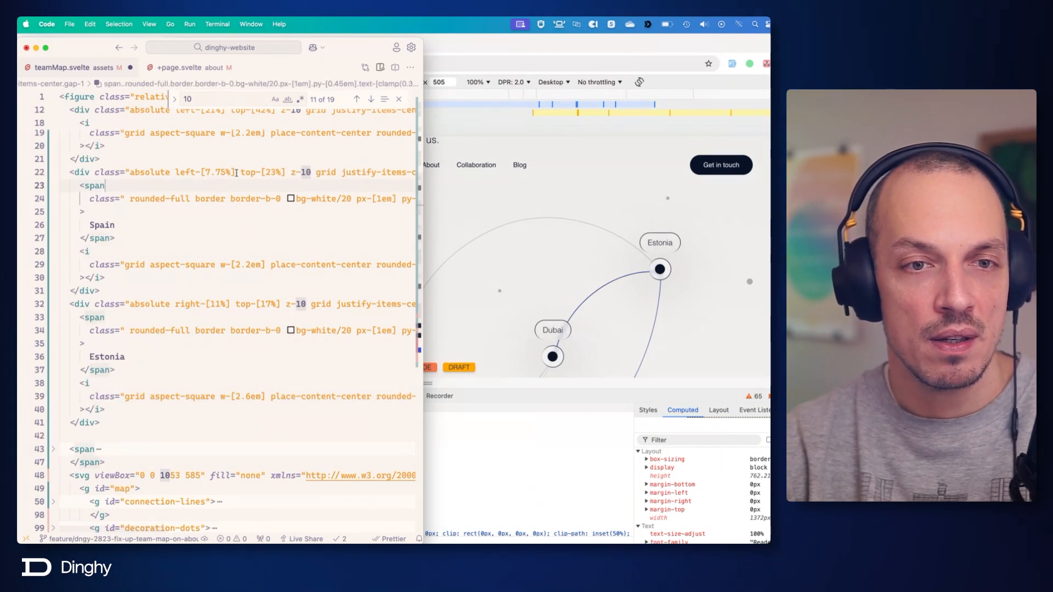
scroll(307, 314, up, 2)
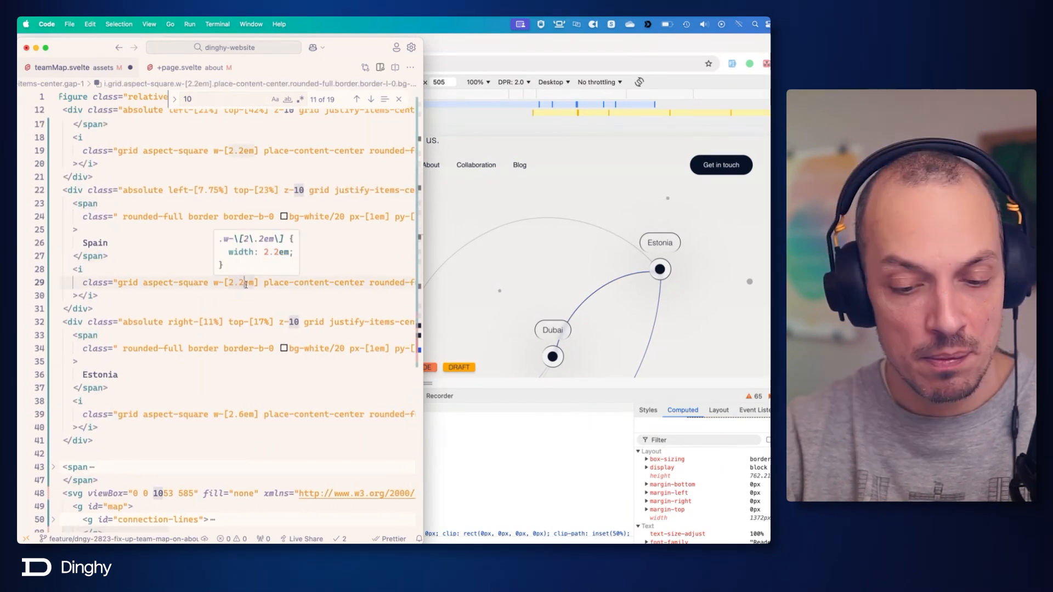
click(244, 282)
key(BackSpace)
text(6)
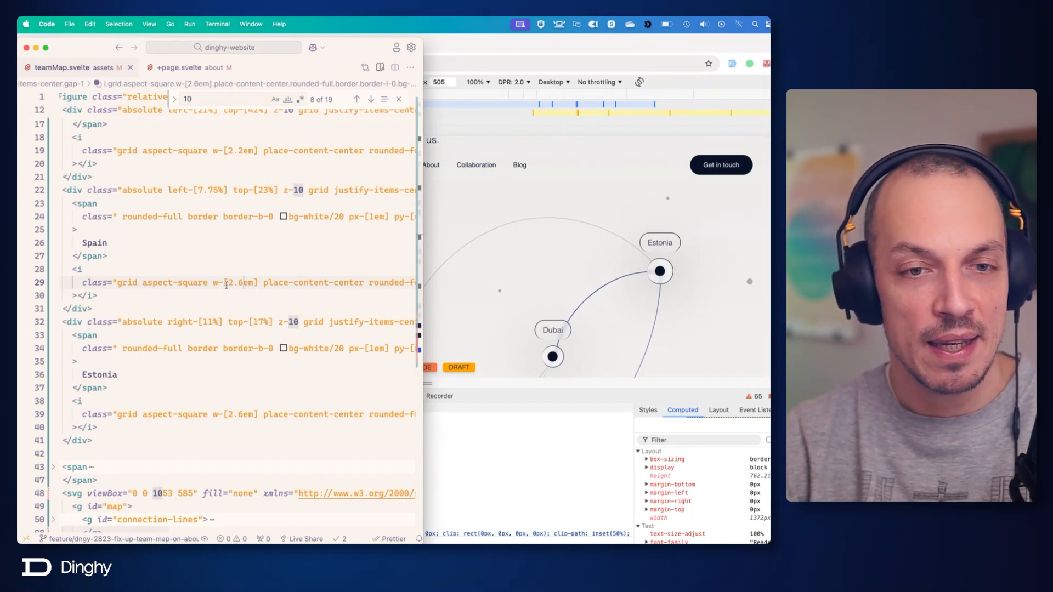
Set the inner circle width class to before:w-[1.2em] on both the Spain and Estonia dots.
key(End)
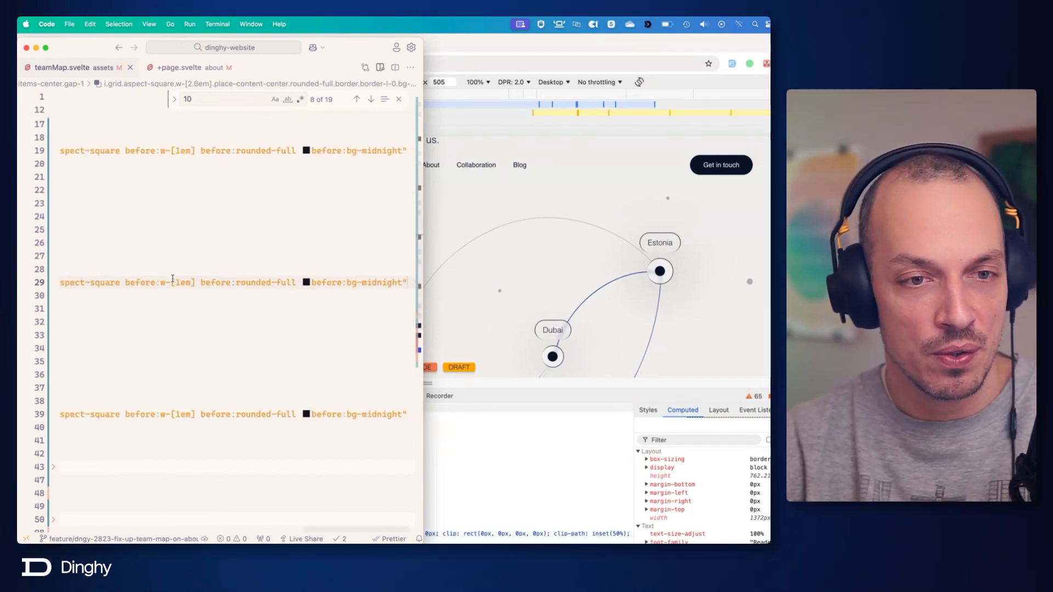
scroll(140, 283, left, 10)
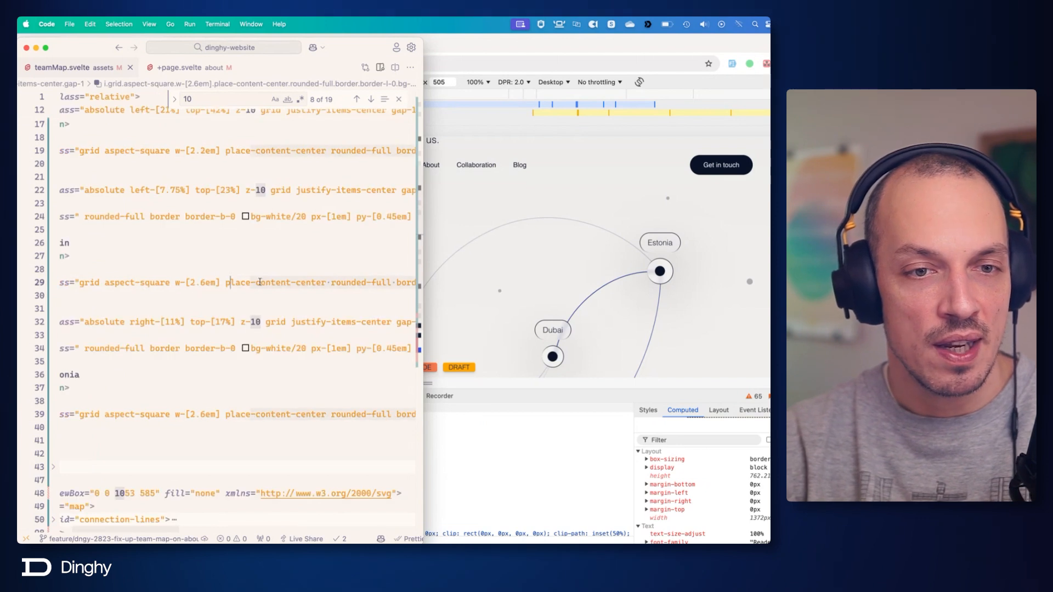
key(End)
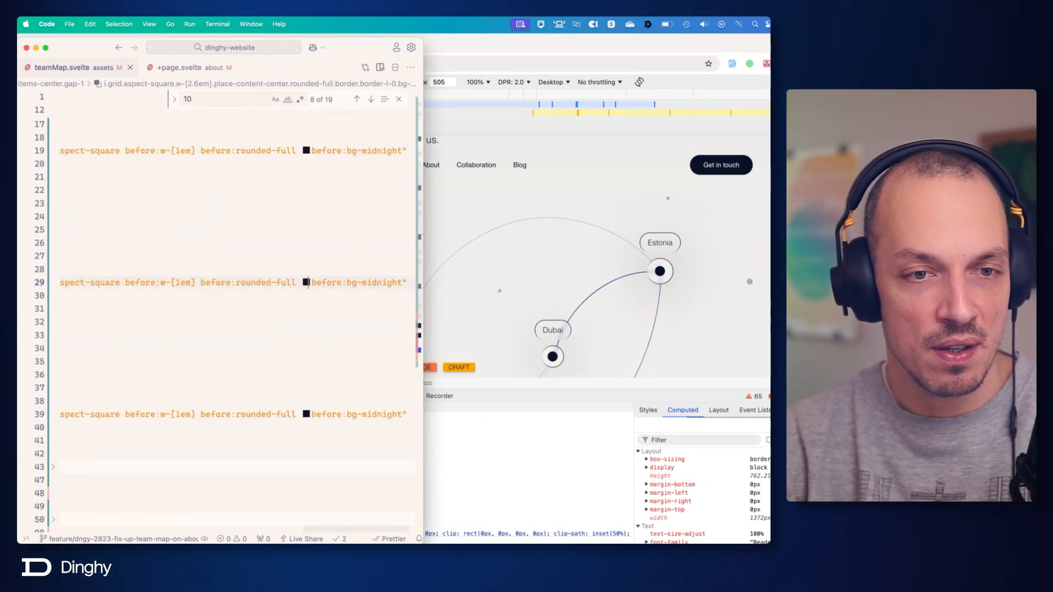
key(alt+shift+Left)
key(alt+shift+Left)
key(alt+shift+Left)
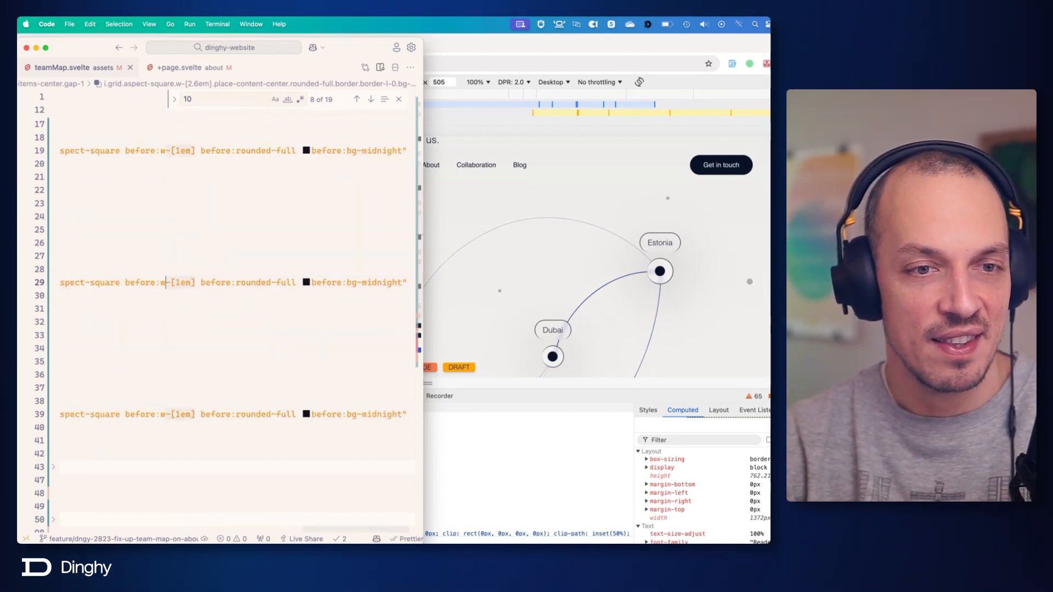
key(alt+shift+Left)
key(super+d)
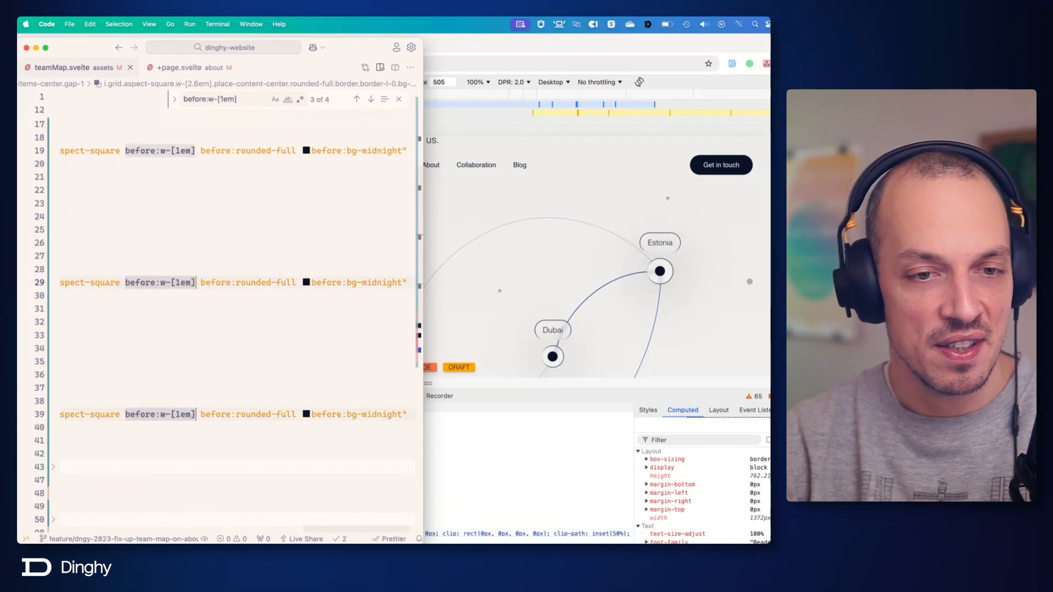
key(Right)
text(.3)
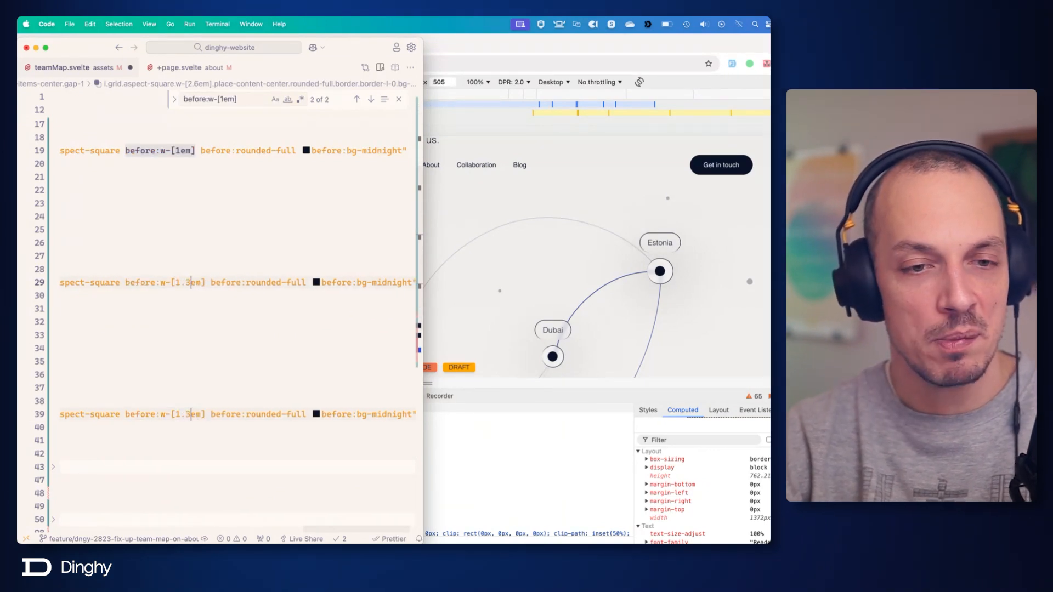
mouse_move(310, 281)
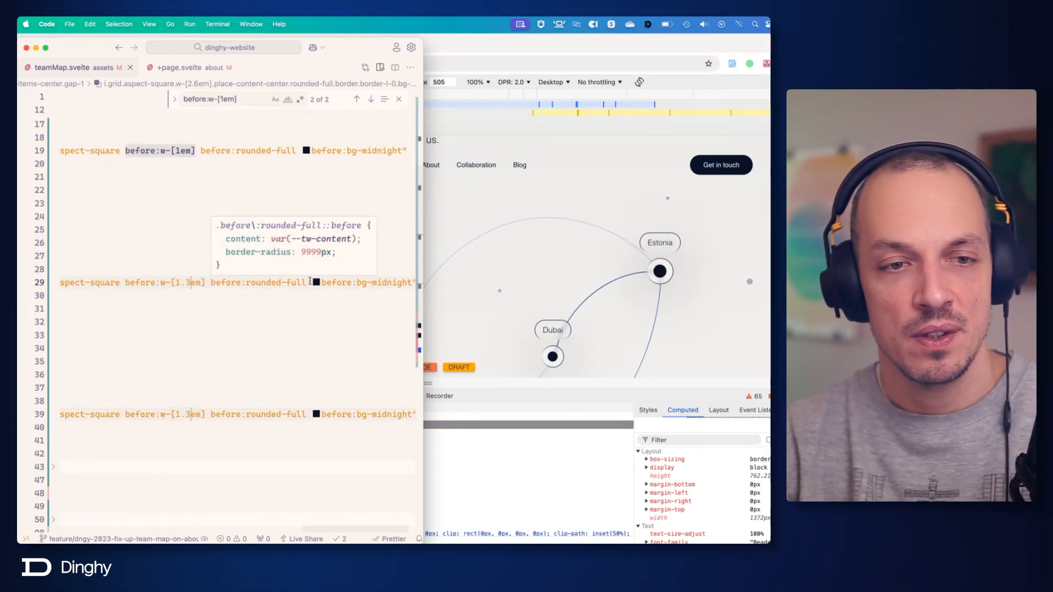
key(BackSpace)
text(2)
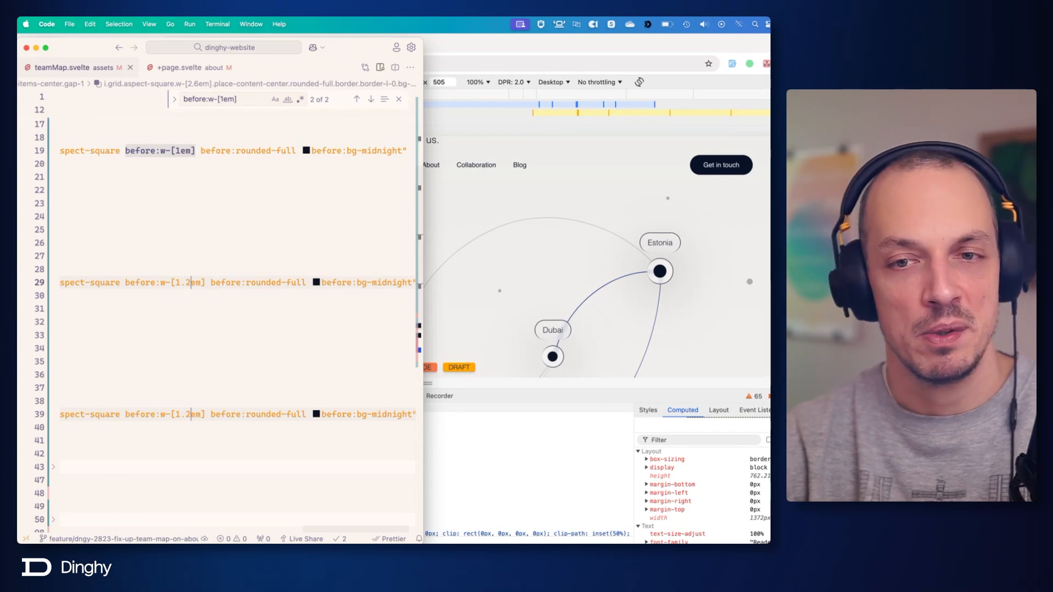
Check the location dots on the Chrome page, then return to the code editor and move its window clear of the Spain and South Africa dots.
click(601, 266)
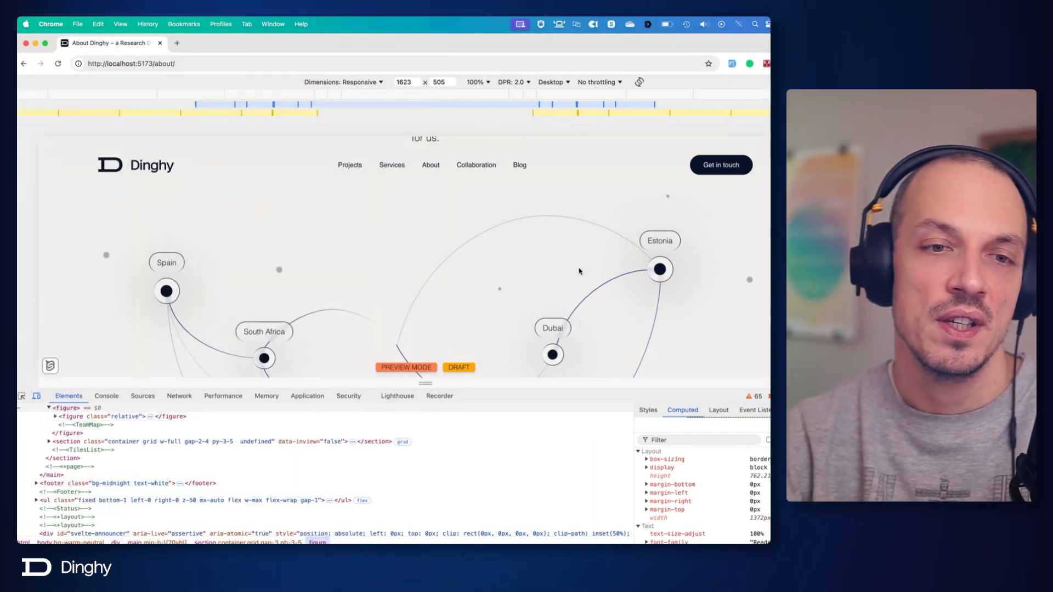
scroll(580, 271, down, 2)
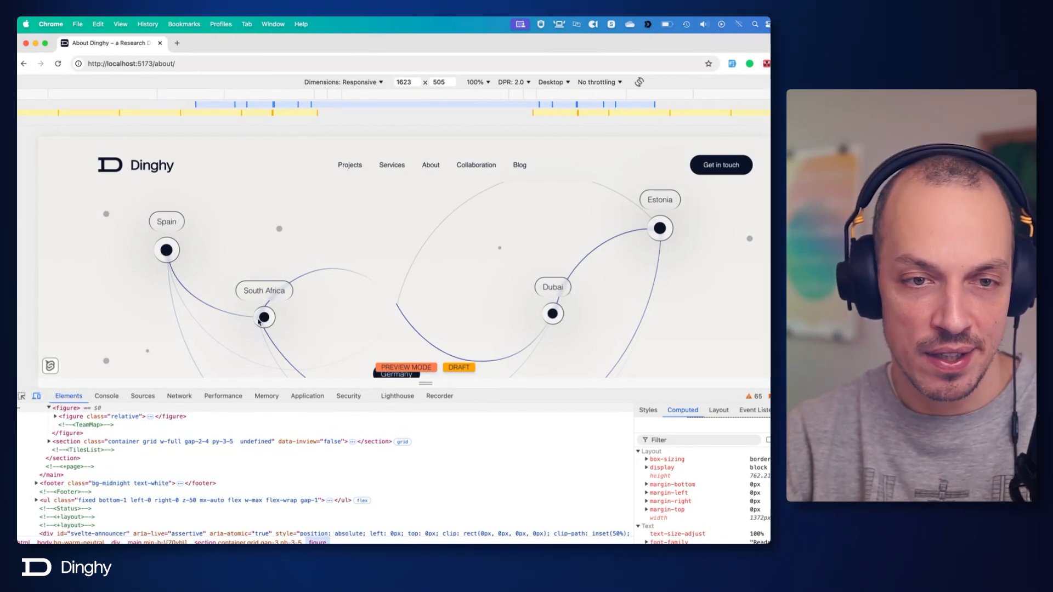
key(super+Tab)
click(260, 321)
scroll(260, 313, left, 8)
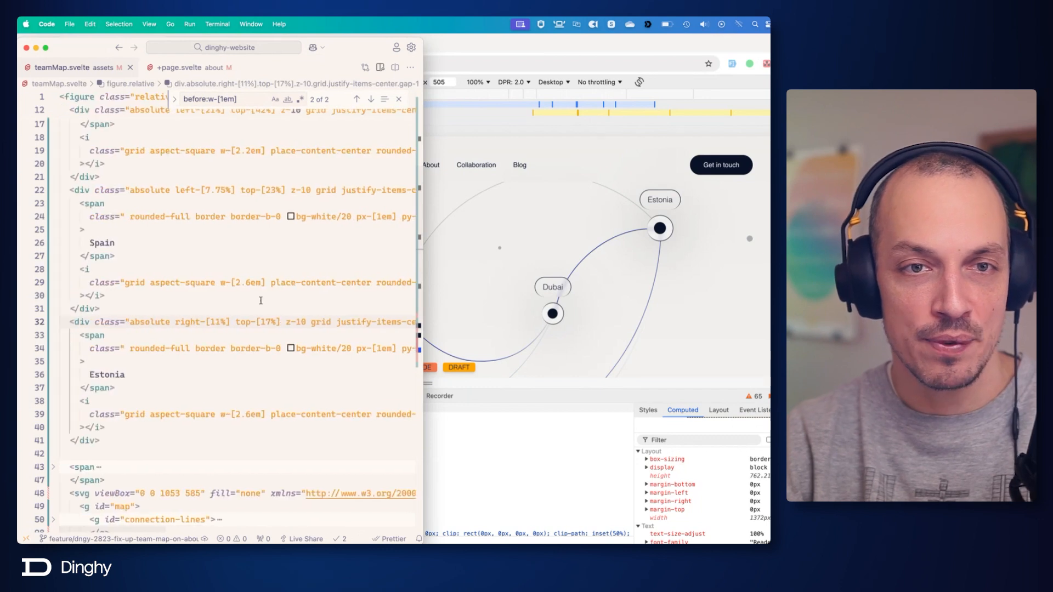
drag(359, 44, 768, 44)
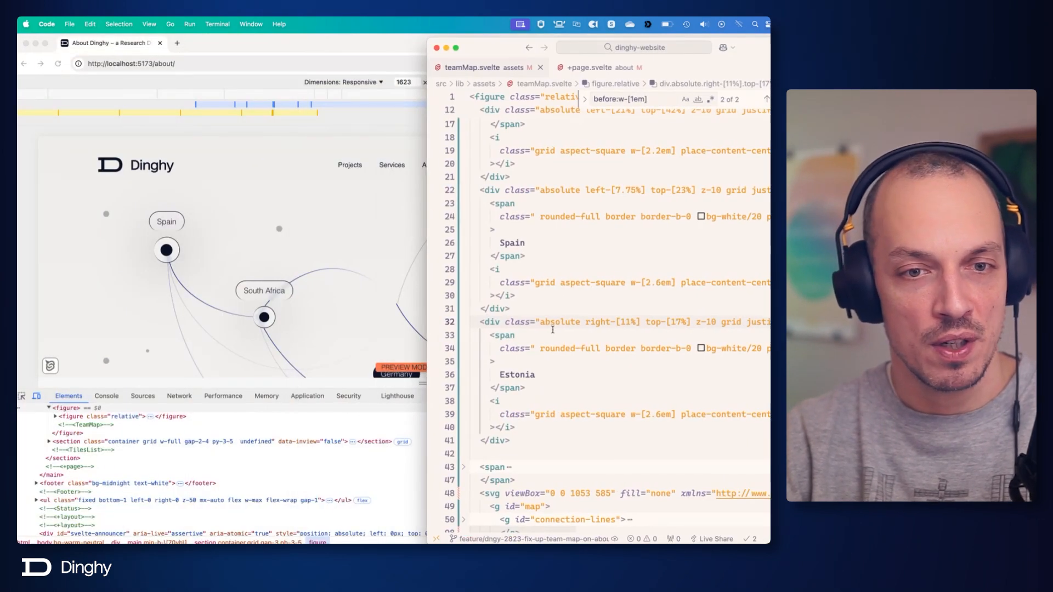
Set the South Africa block's left position to left-[20.2%] and save the file.
click(593, 282)
scroll(595, 277, up, 5)
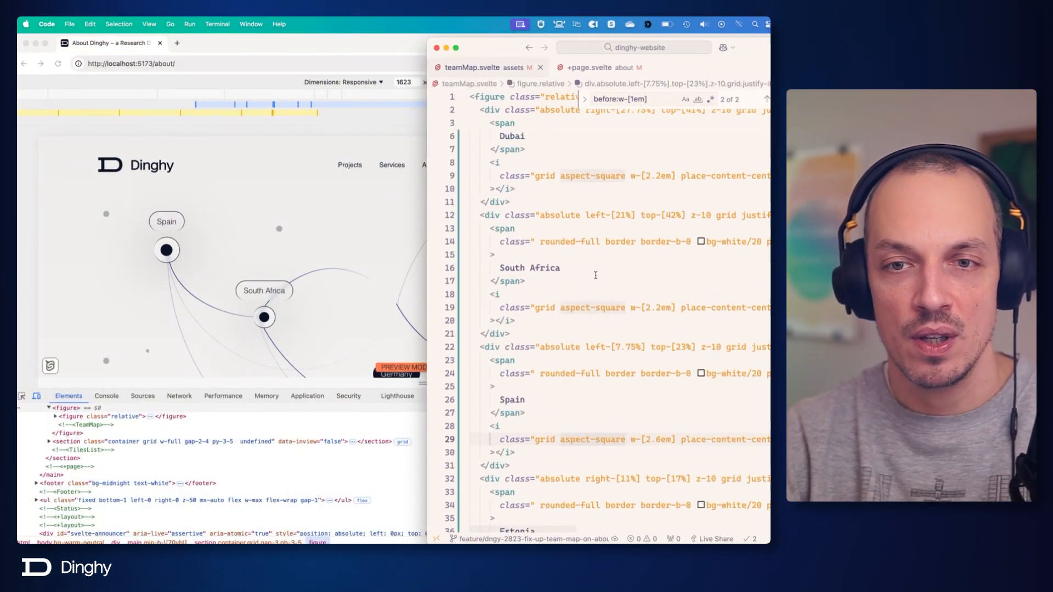
click(626, 215)
key(BackSpace)
text(0)
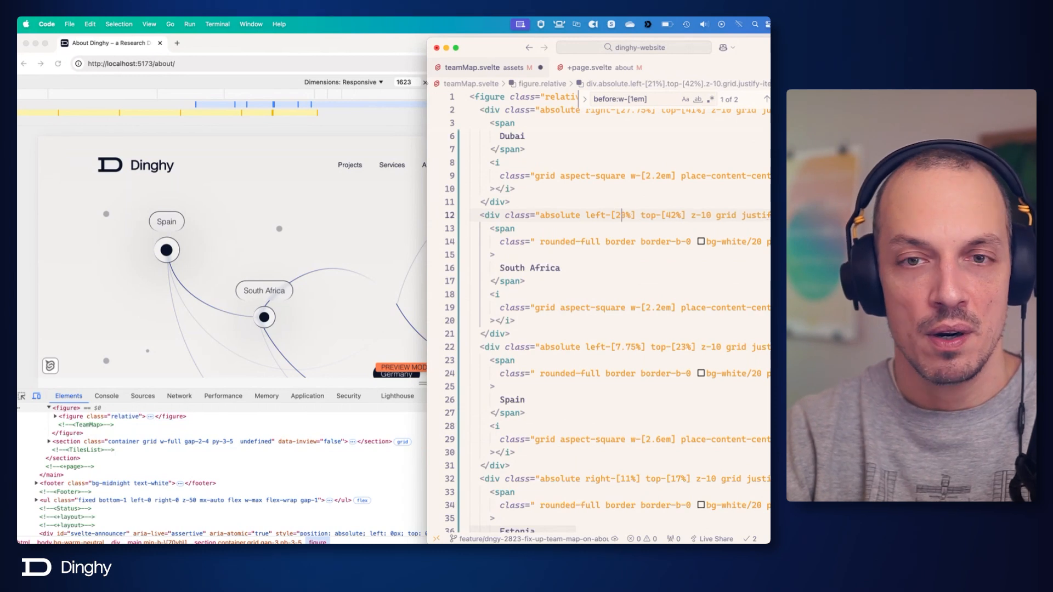
key(cmd+s)
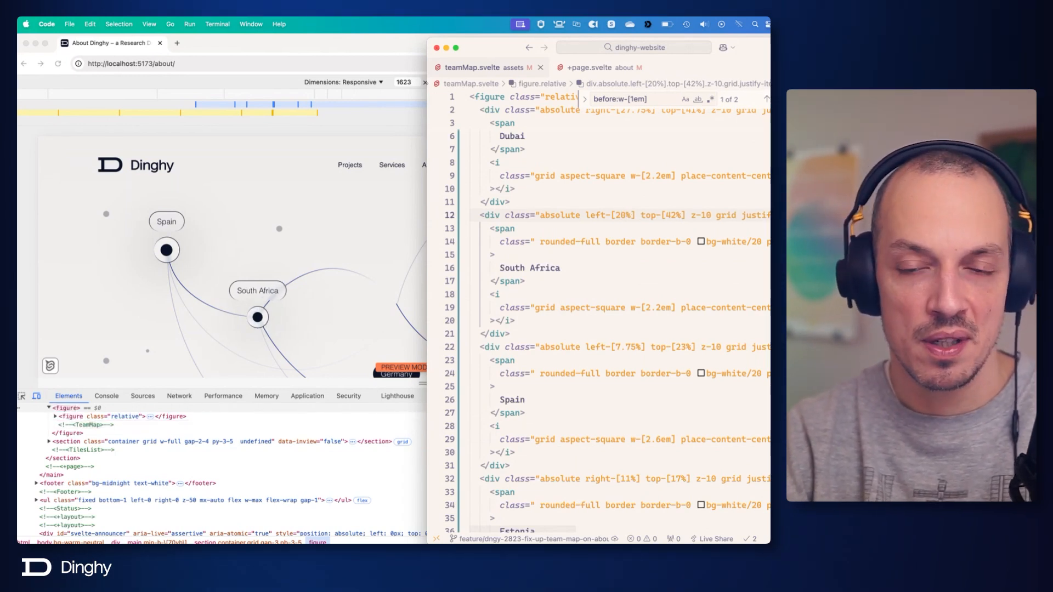
text(.2)
key(cmd+s)
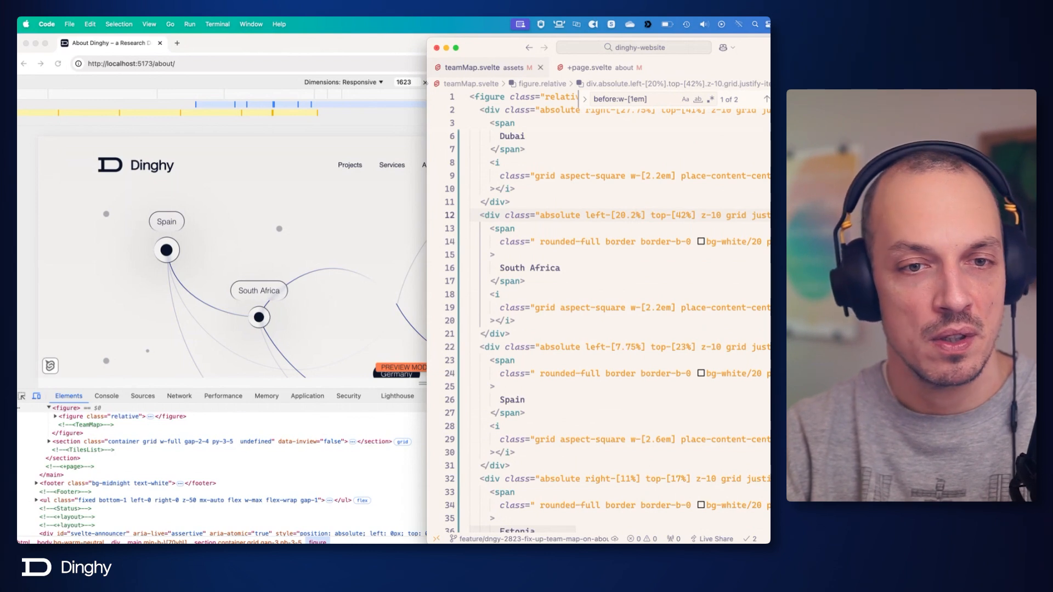
Switch to Chrome, test the map by narrowing the responsive viewport to 440 px and widening it to 1533 px, and return to the code editor.
click(306, 231)
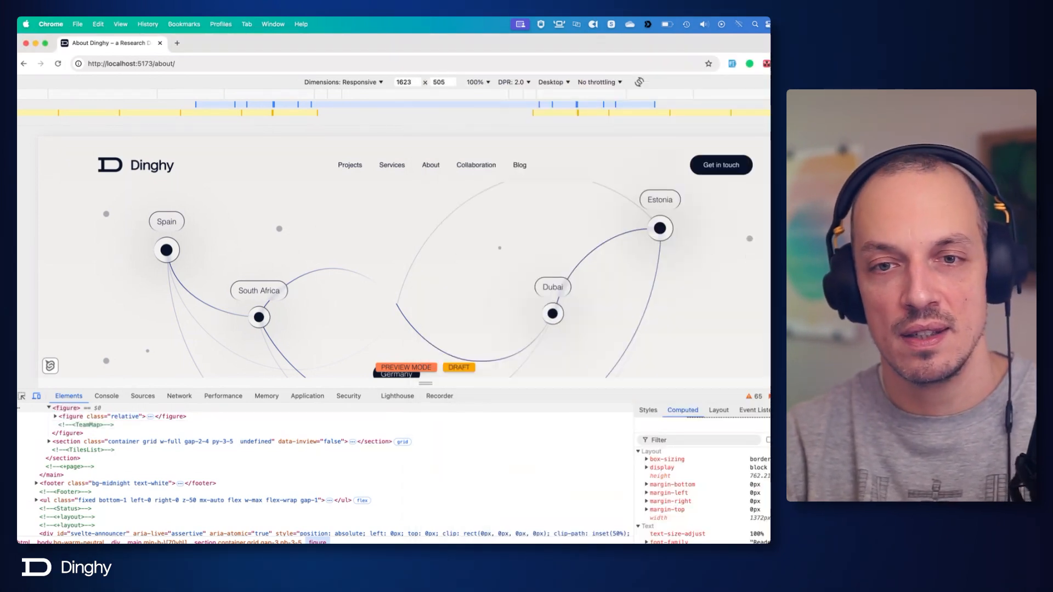
drag(811, 262, 535, 257)
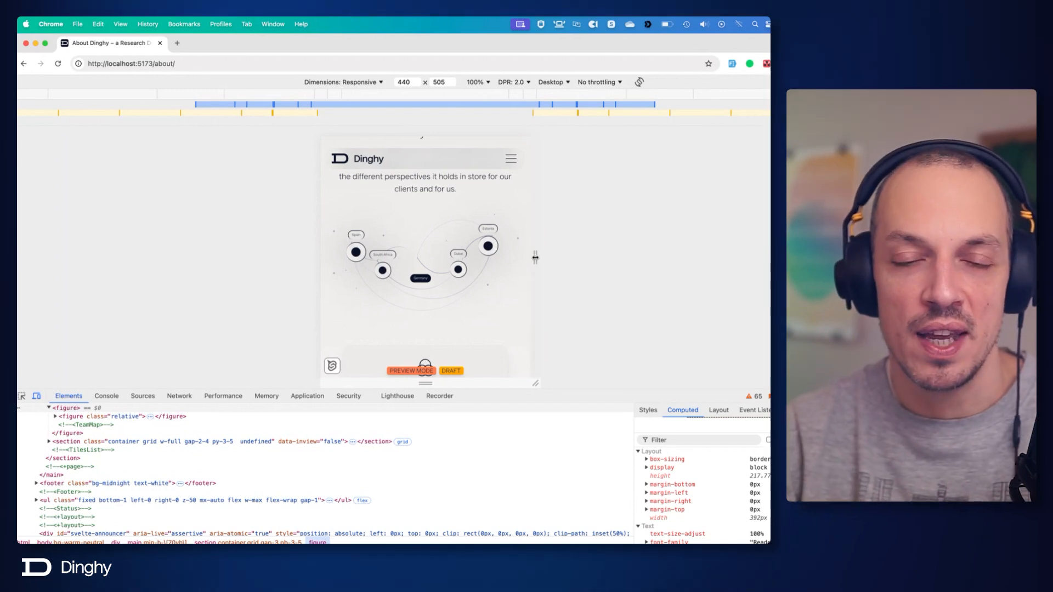
drag(535, 257, 812, 258)
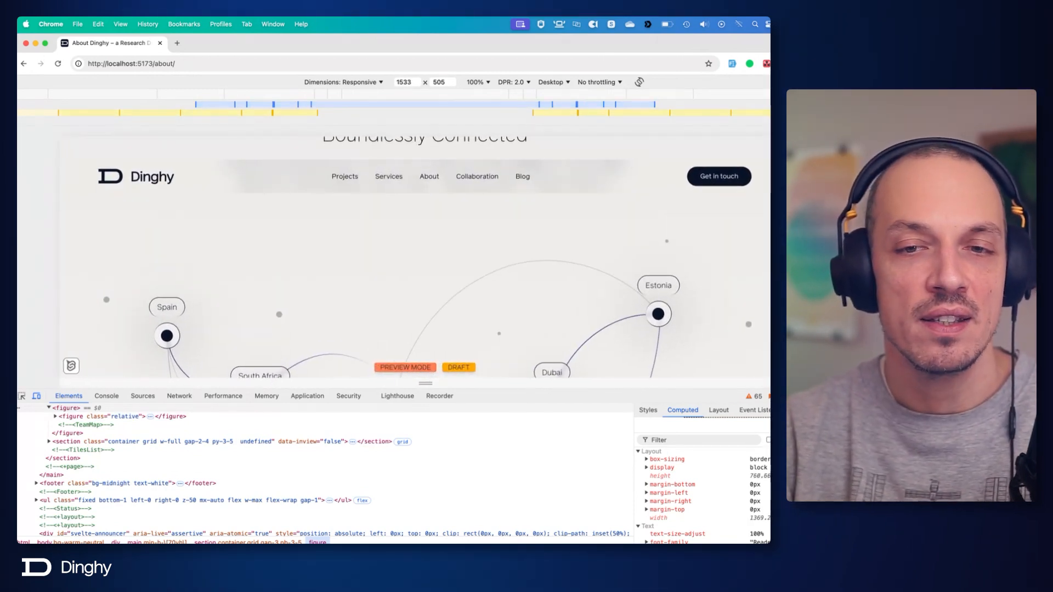
key(super+Tab)
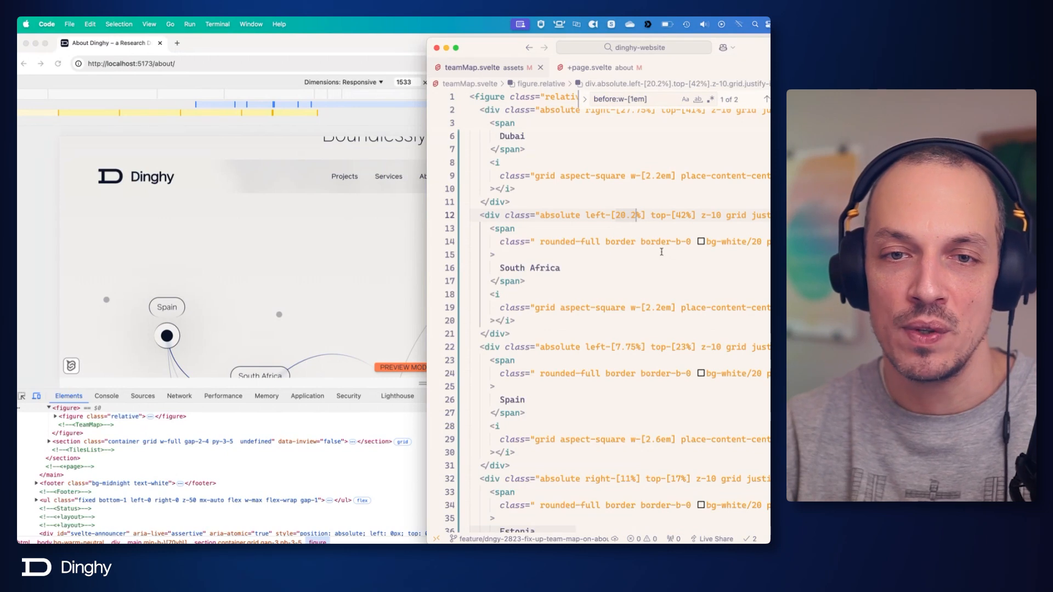
Cut the text-[clamp(0.375rem,0.2105rem+0.8224v…)] font-size class from all the location label spans at once and save the file.
scroll(661, 252, up, 2)
scroll(549, 236, down, 9)
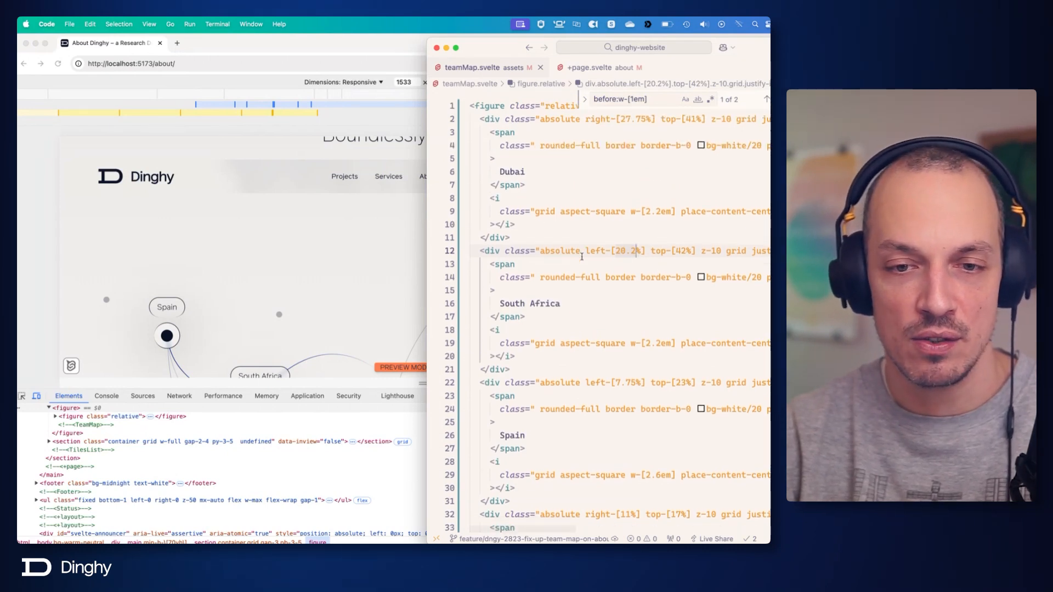
click(579, 243)
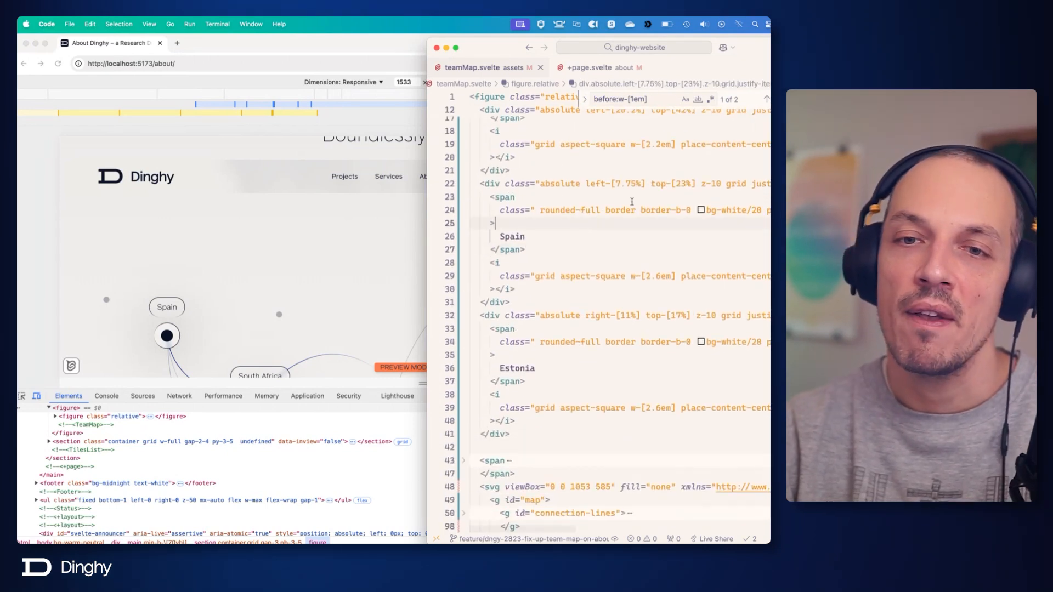
click(560, 210)
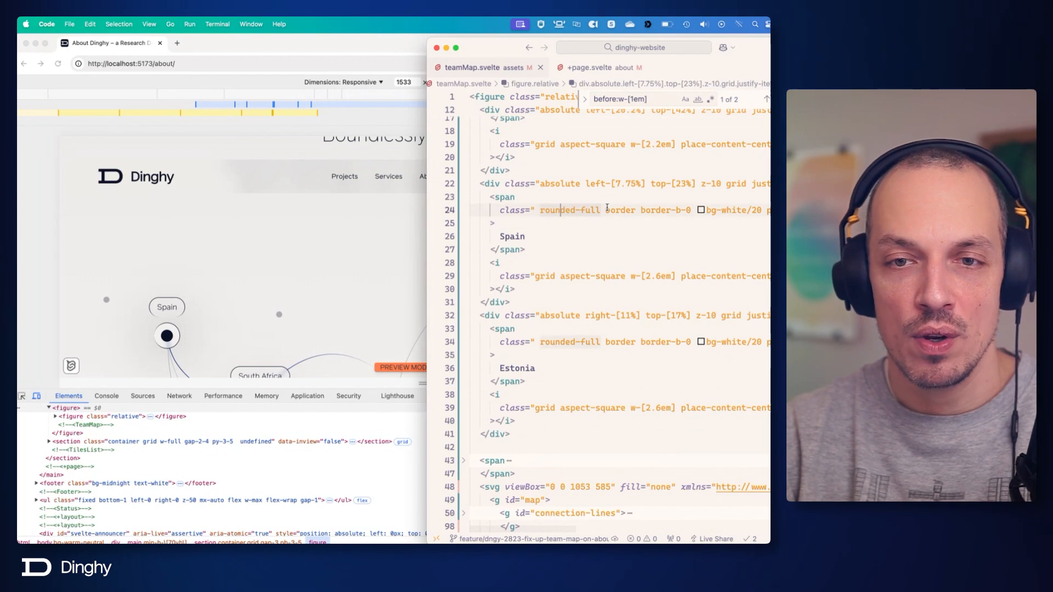
scroll(600, 207, right, 3)
scroll(600, 207, right, 5)
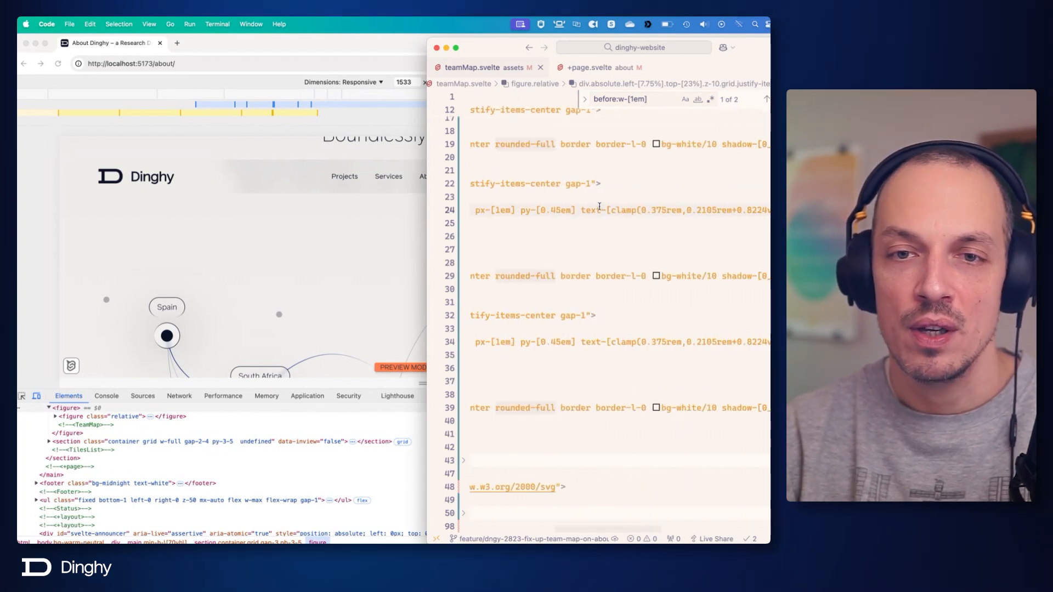
click(579, 210)
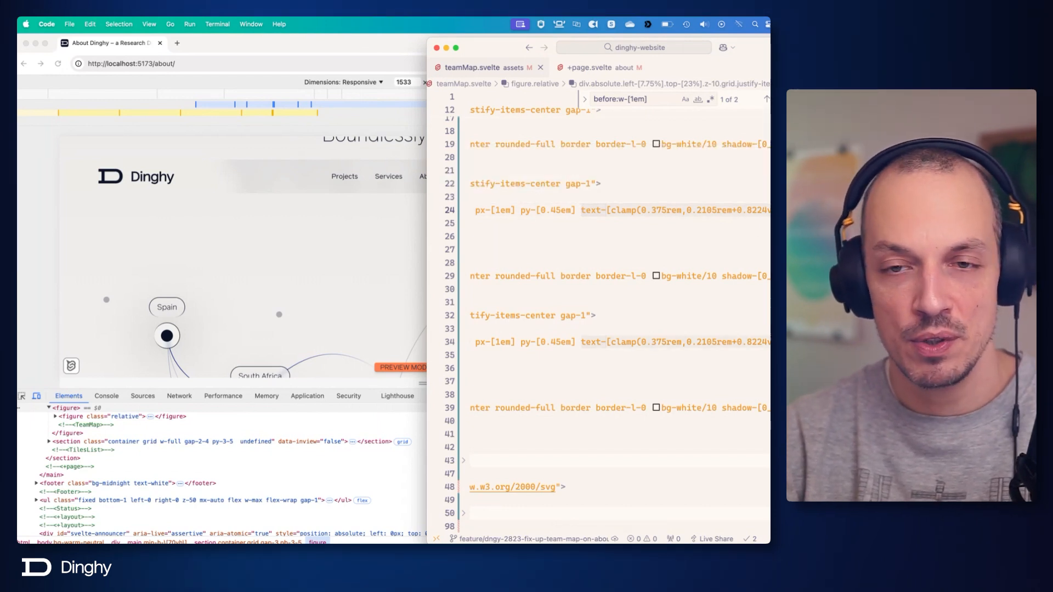
key(super+f)
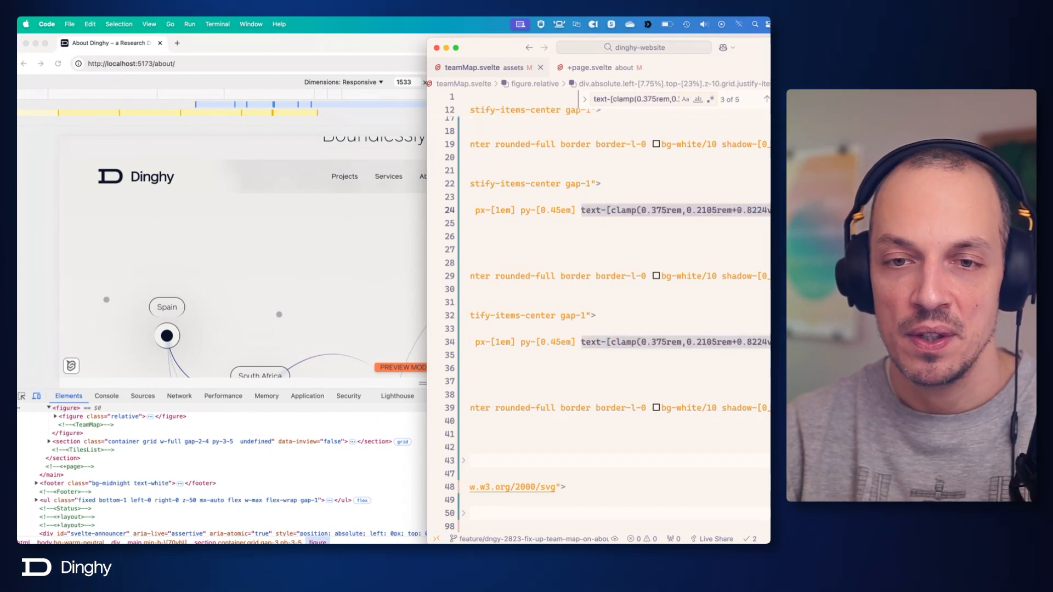
key(super+shift+l)
key(super+c)
scroll(599, 318, up, 5)
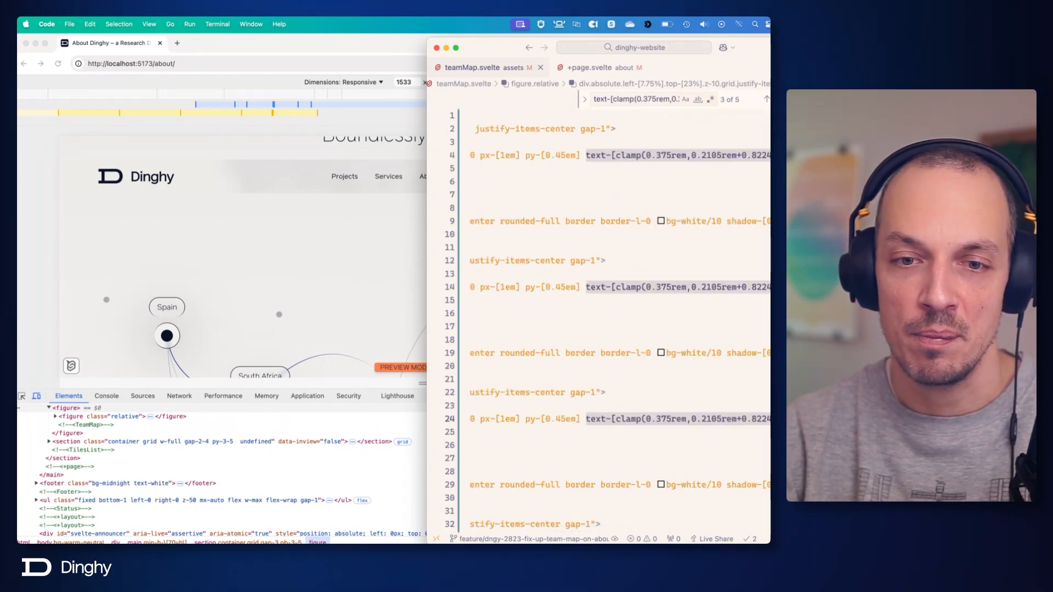
text(backdrop-blur-sm)
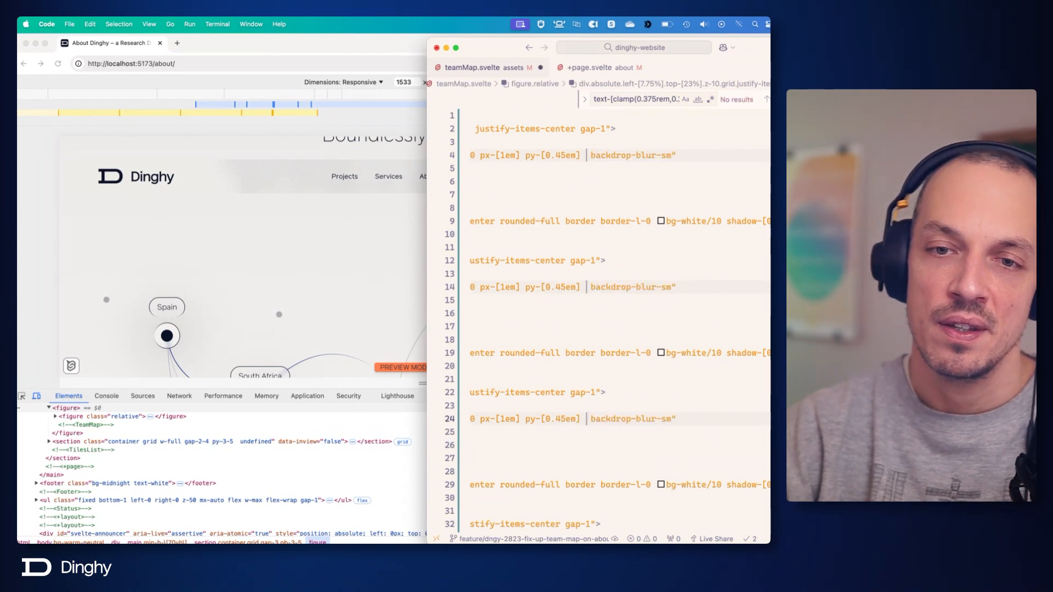
key(super+s)
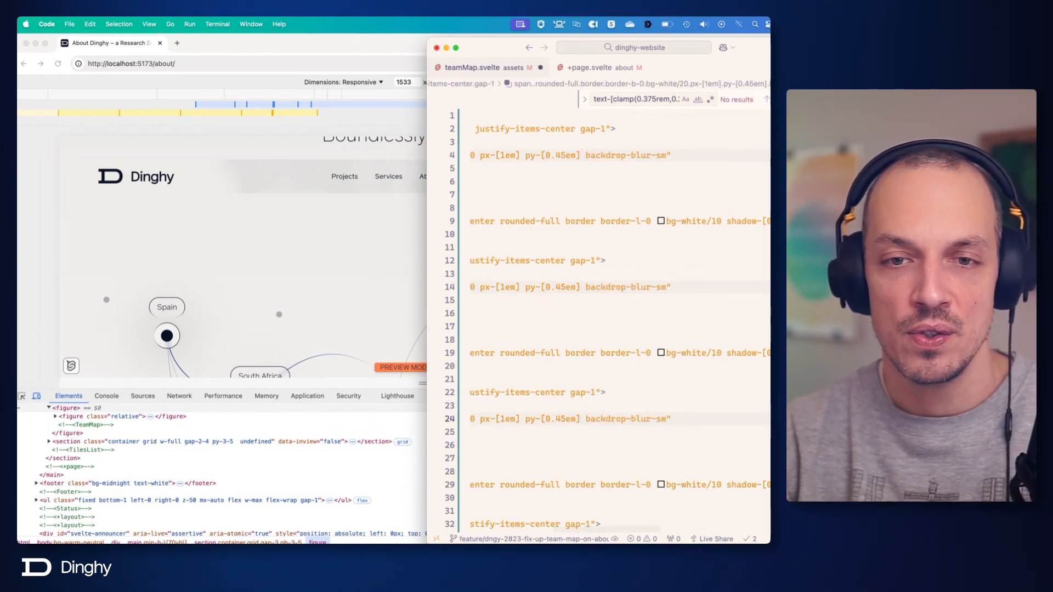
Add text-[clamp(0.375rem,0.2105rem+0.8224vw,1rem)] to the root figure's class, save, check the map in Chrome, and return to the code editor.
scroll(741, 219, left, 5)
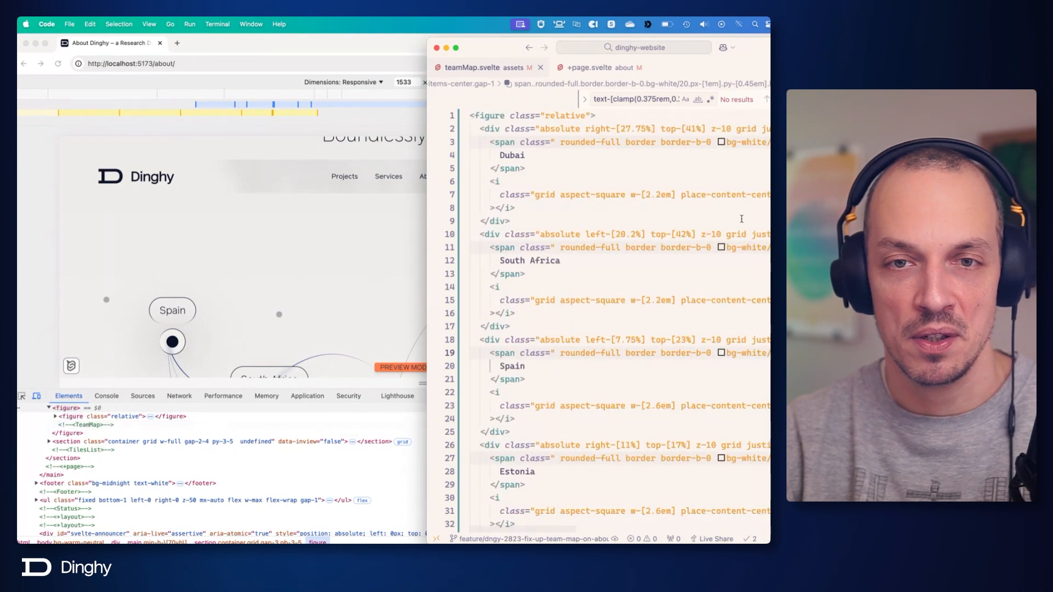
click(577, 134)
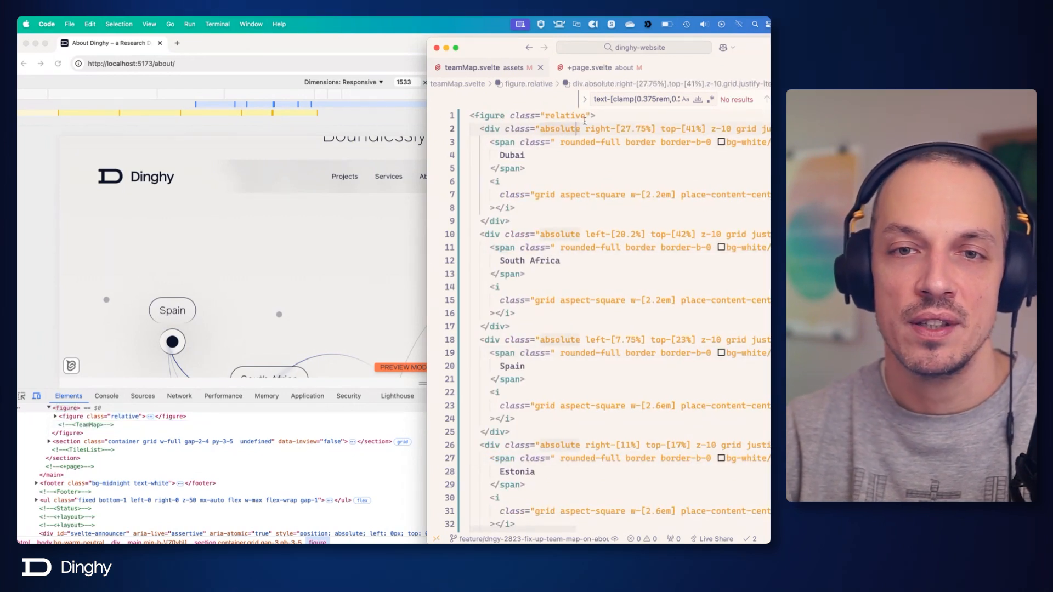
click(585, 118)
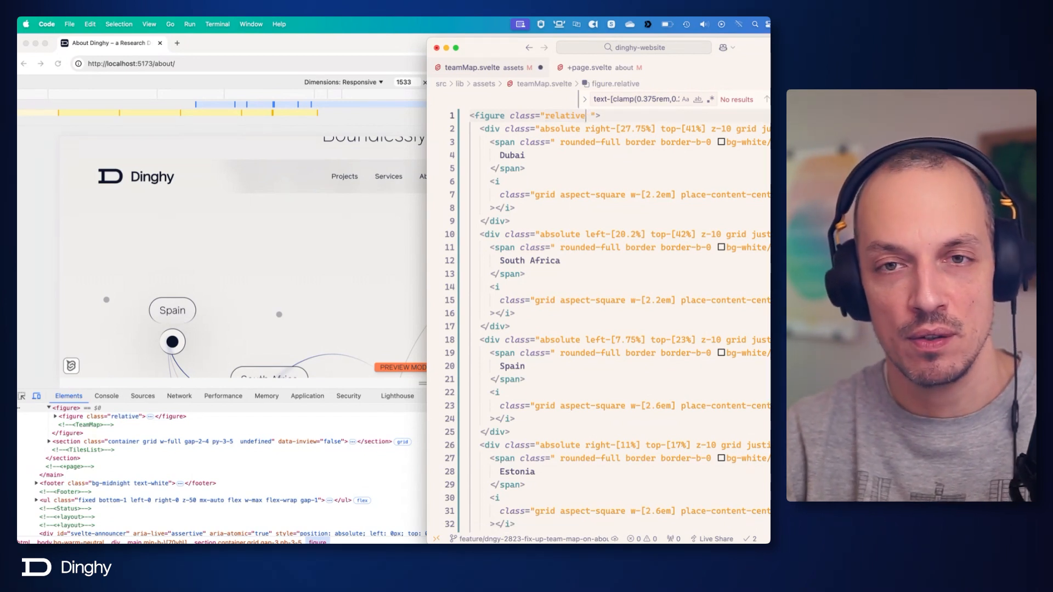
key(super+v)
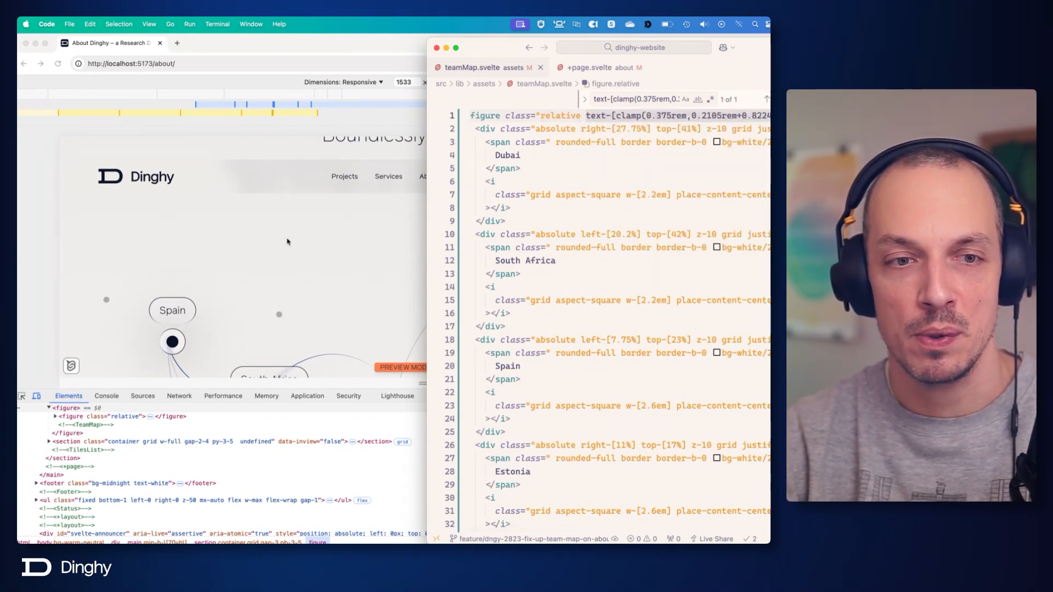
scroll(334, 268, down, 3)
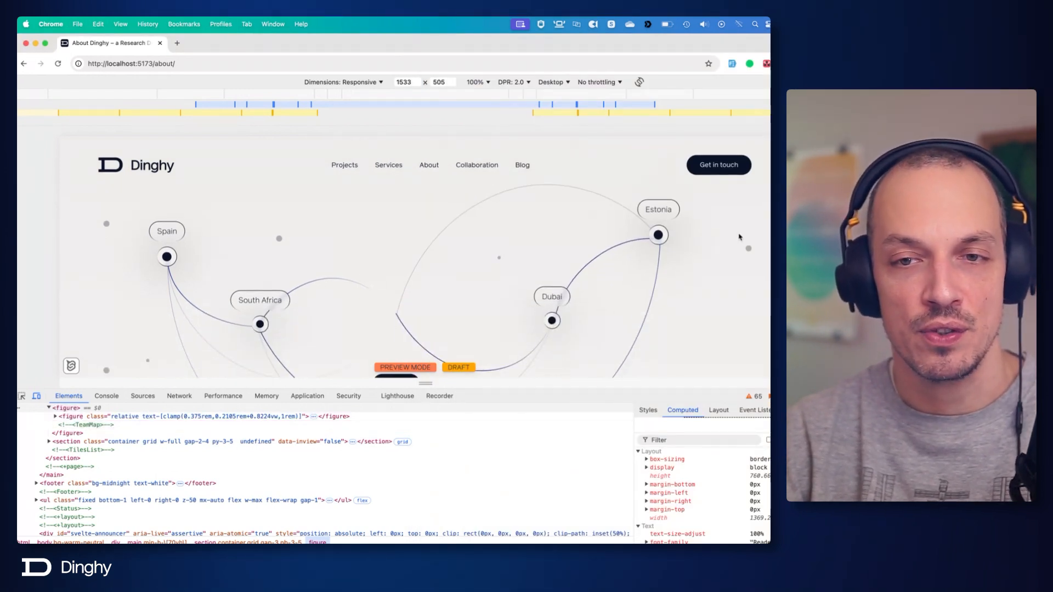
key(super+Tab)
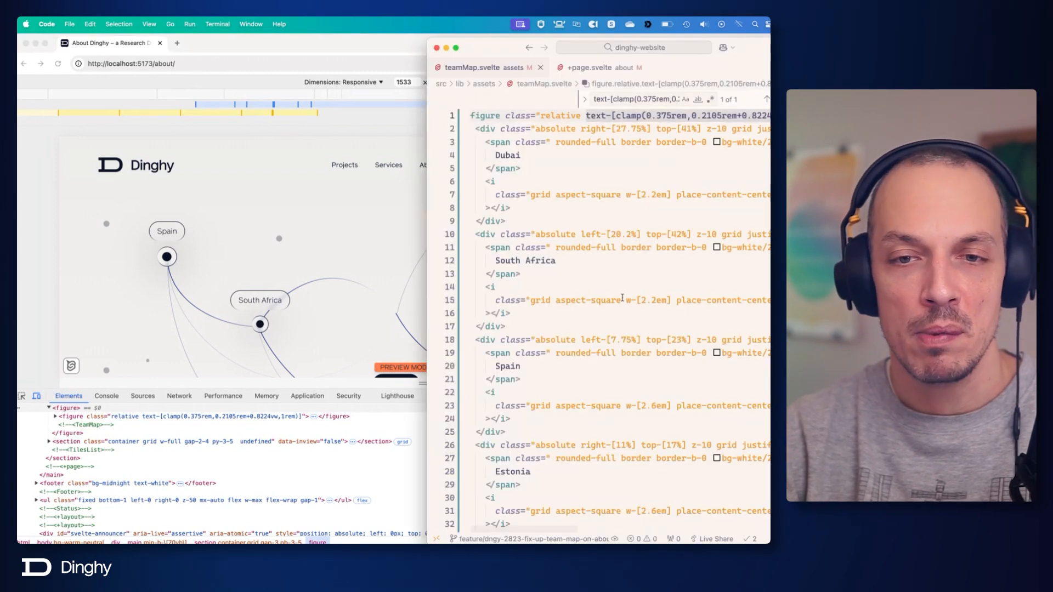
Examine the South Africa dot's em-based width class in relation to the font-size class on the root figure.
click(625, 307)
click(629, 296)
scroll(628, 295, left, 1)
drag(631, 300, 675, 298)
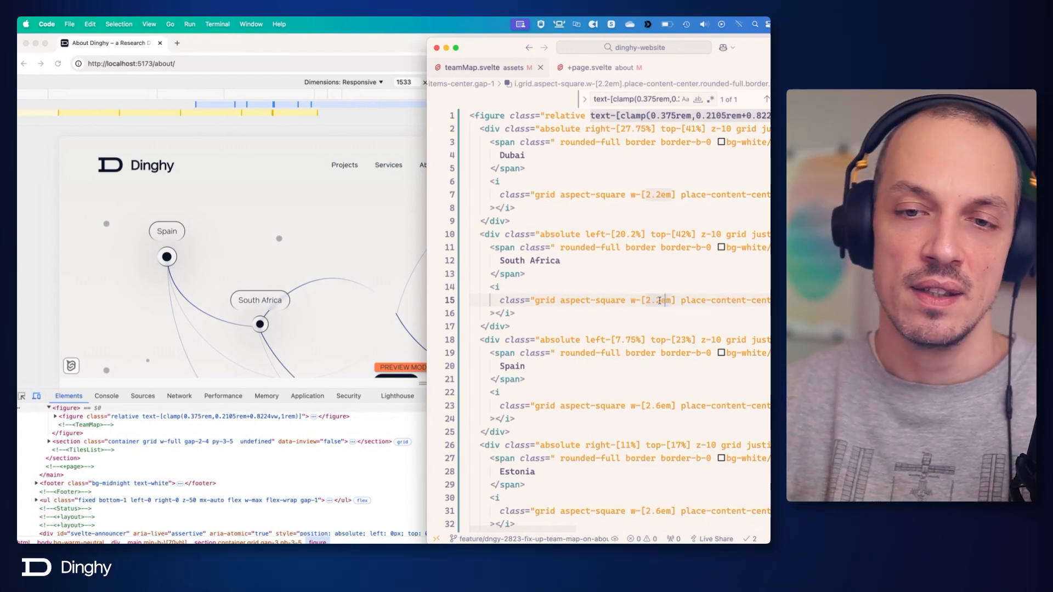
drag(660, 301, 672, 301)
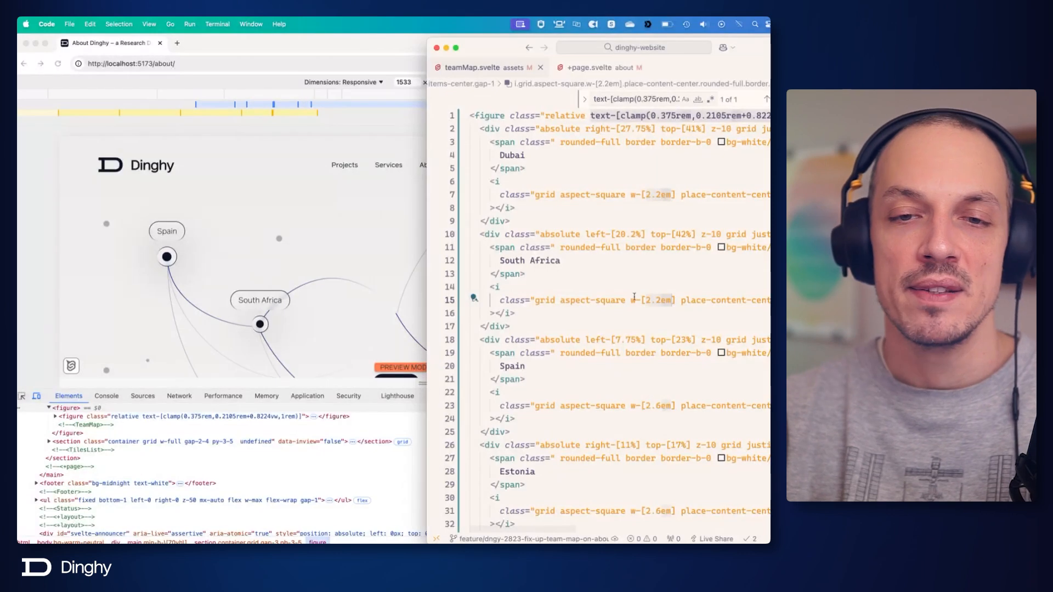
click(546, 234)
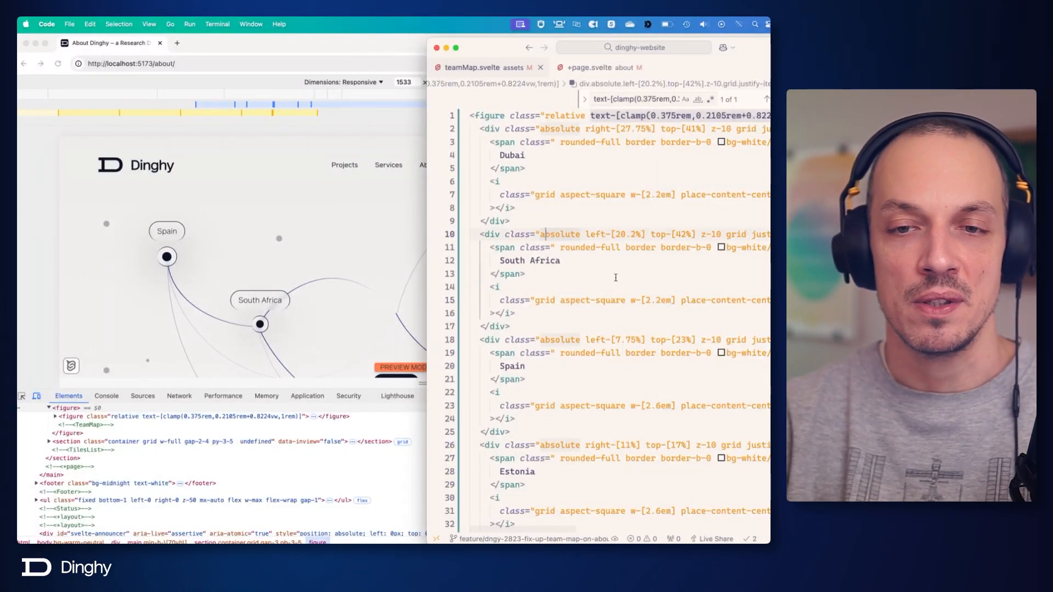
click(609, 116)
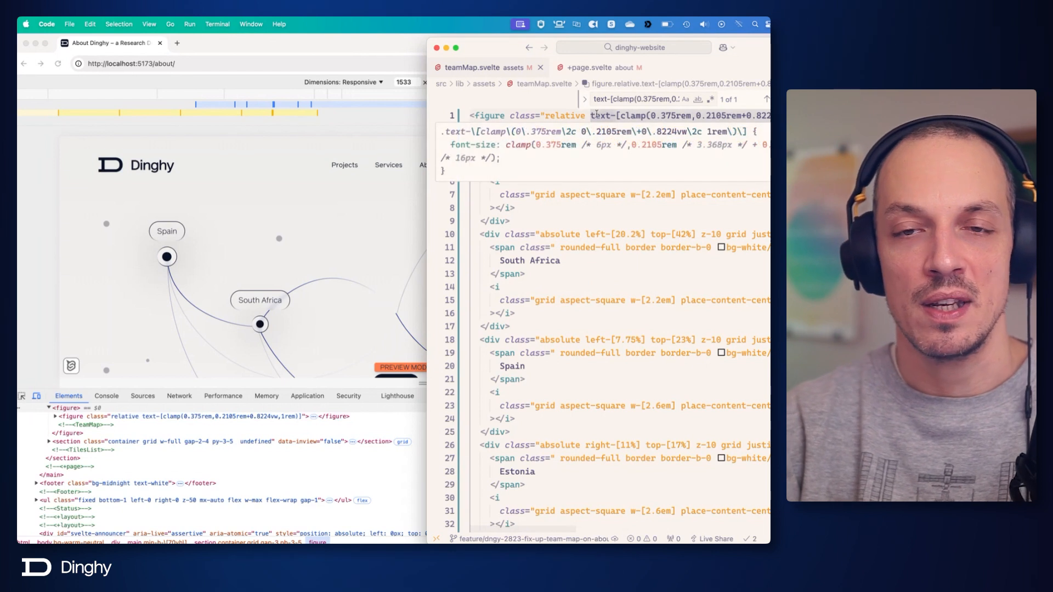
click(655, 303)
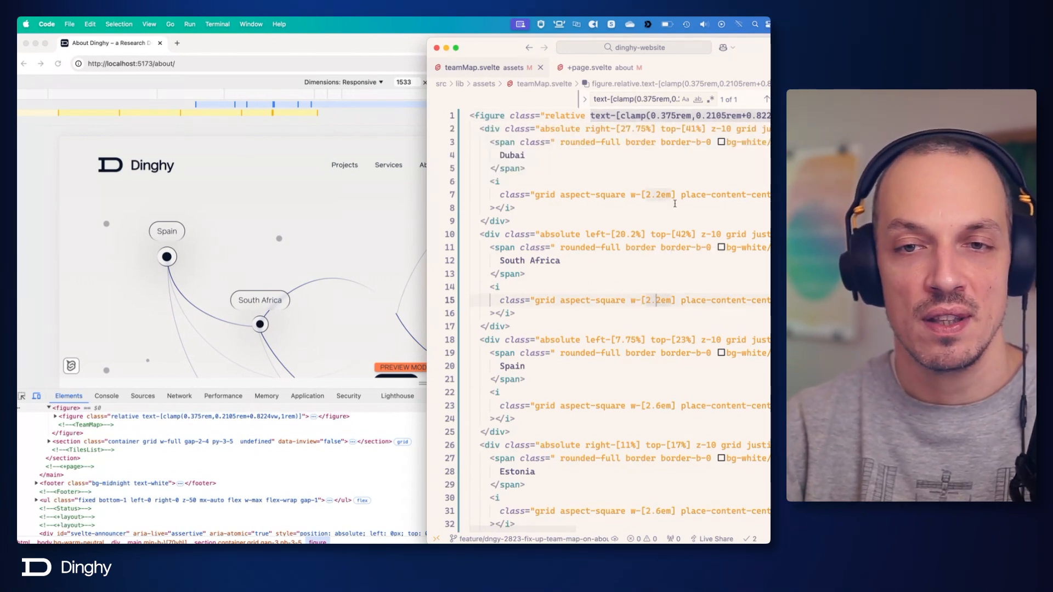
Set the width class of both the Dubai and South Africa dots to w-[2.5em].
drag(630, 197, 674, 199)
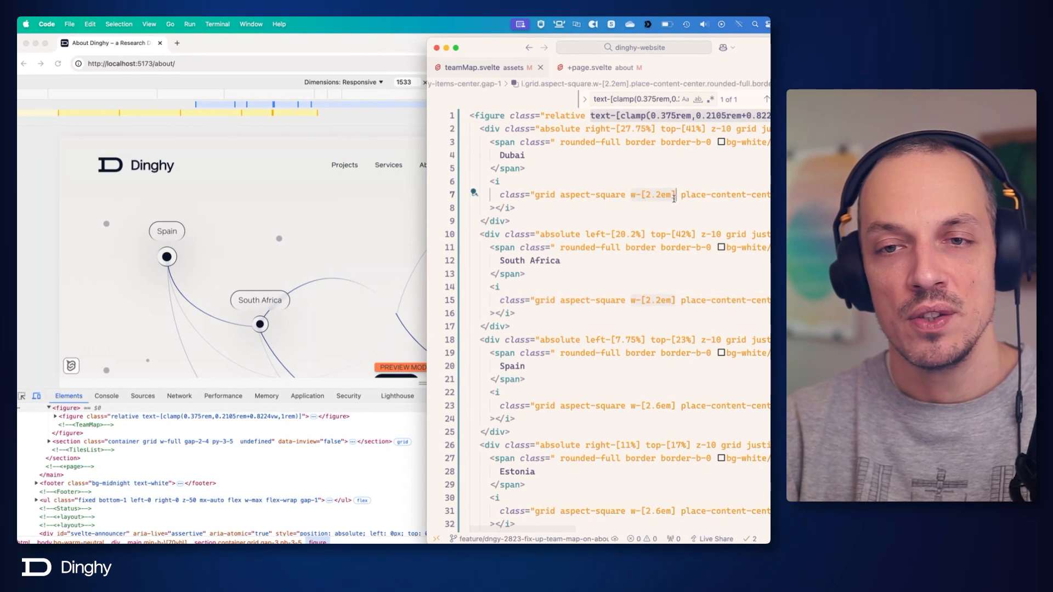
key(super+f)
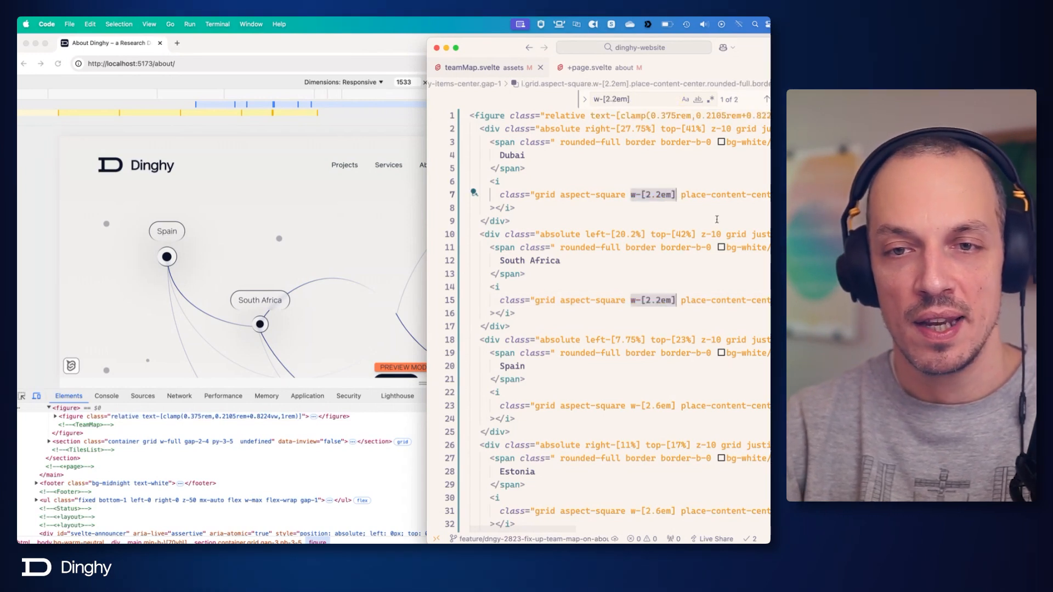
key(alt+Left)
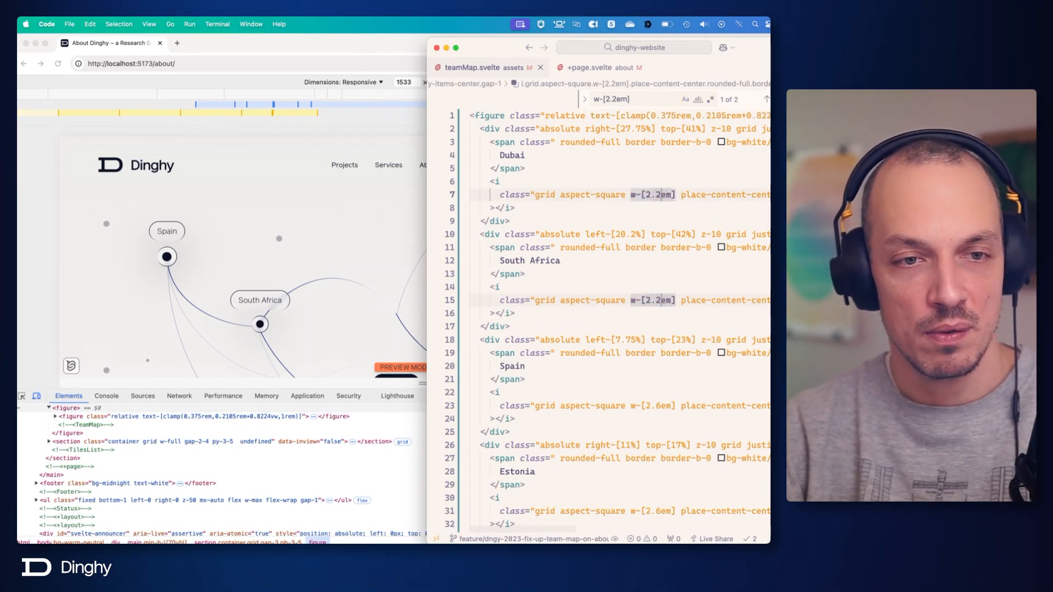
key(Right)
key(BackSpace)
text(0)
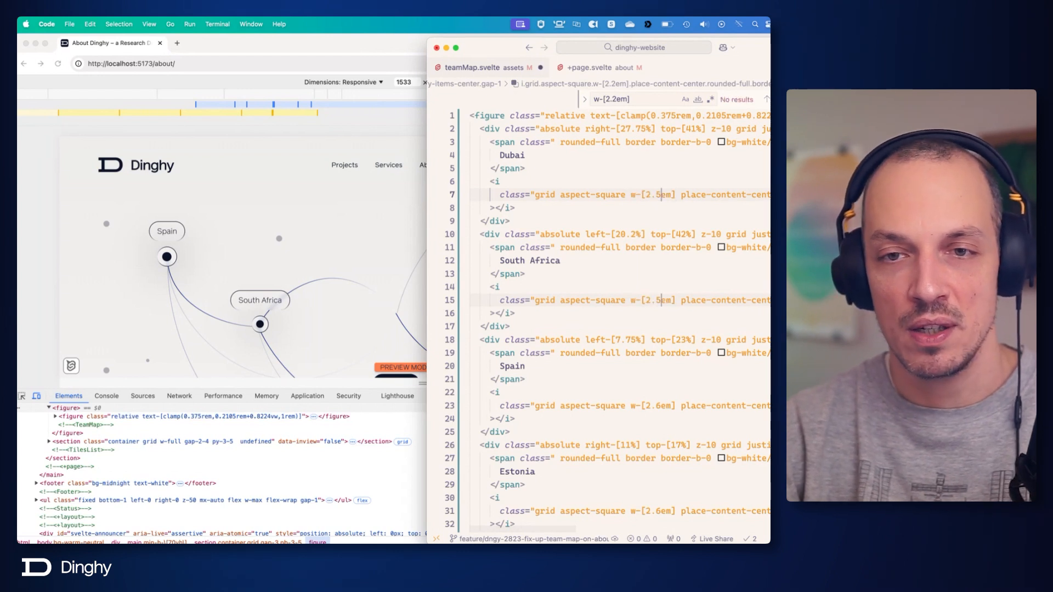
Set the width class of both the Spain and Estonia dots to w-[3em] and save the file.
drag(641, 406, 675, 405)
key(super+d)
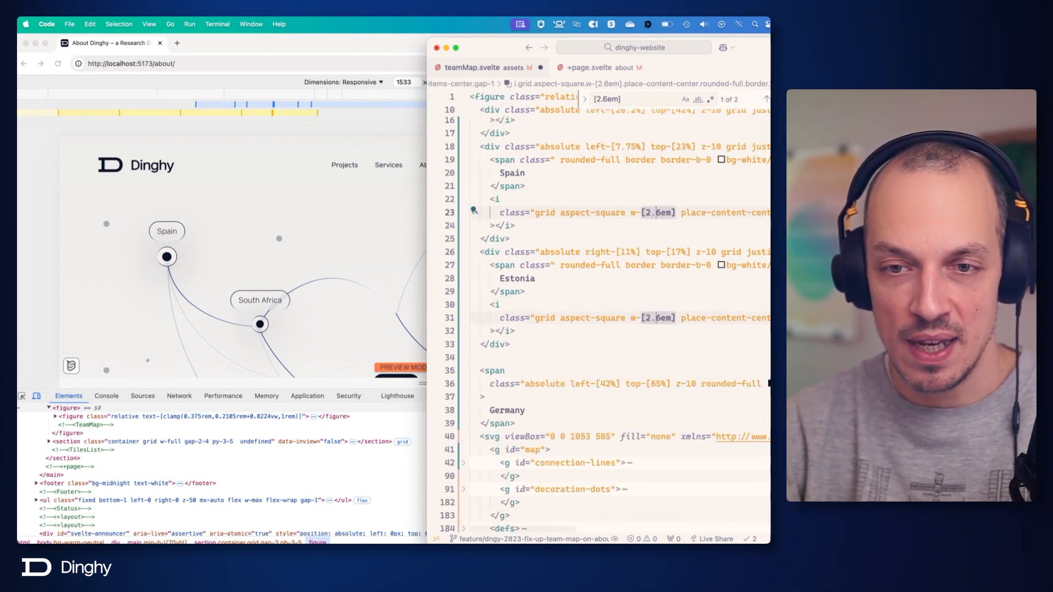
key(alt+Left)
key(Left)
key(Left)
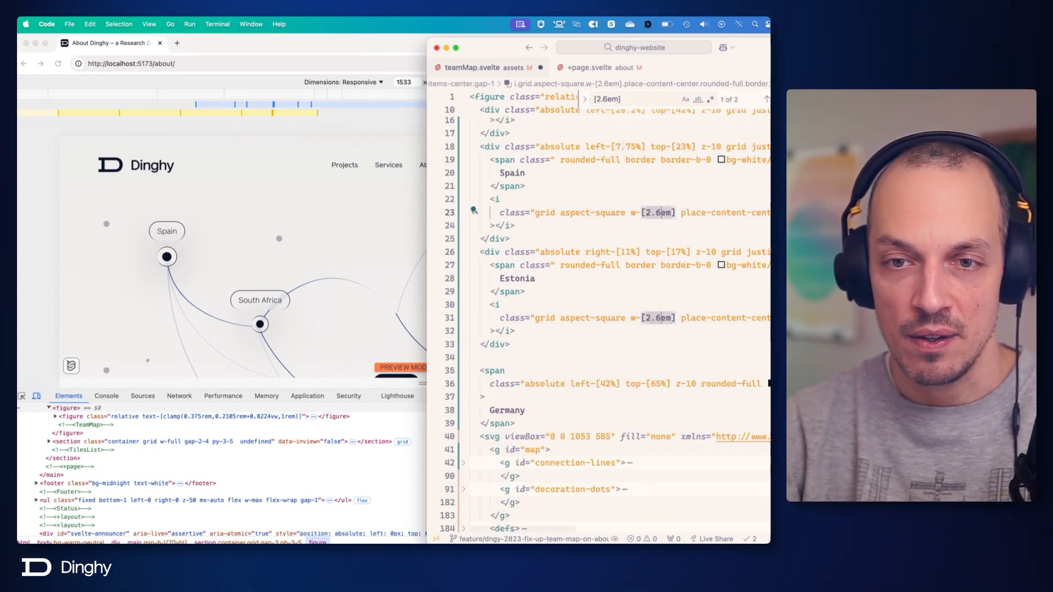
key(BackSpace)
key(BackSpace)
key(BackSpace)
text(3)
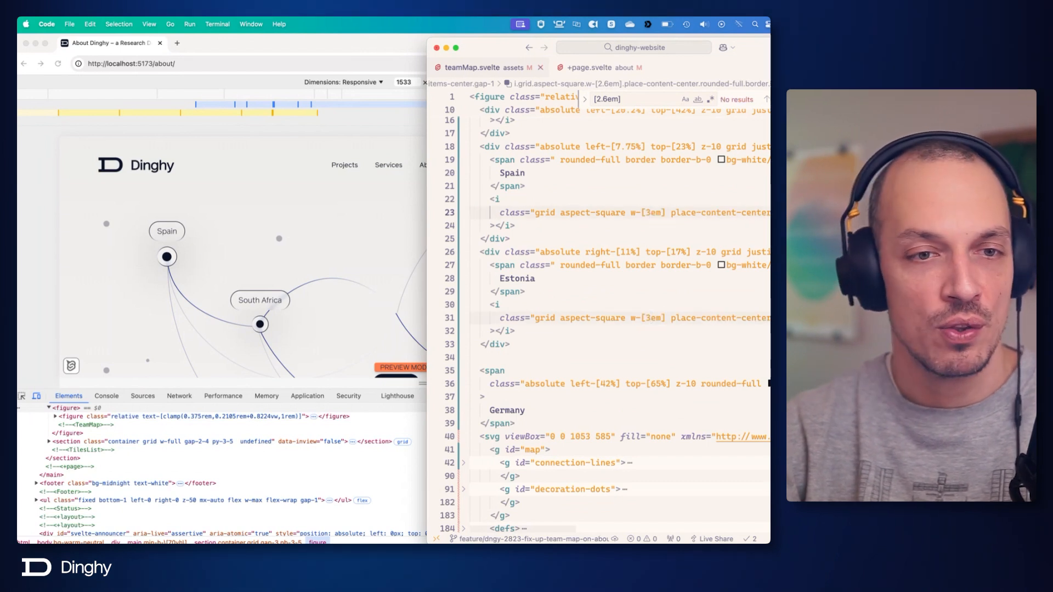
Switch to Chrome, widen the responsive viewport to 1683 px to check the resized dots, and return to the Germany span in the code editor.
key(super+Tab)
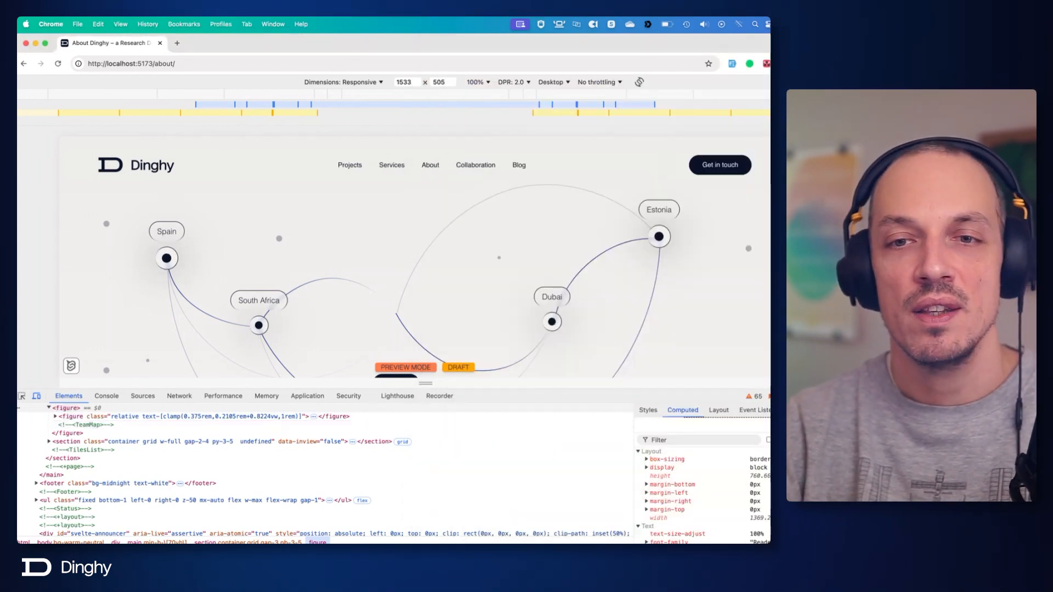
mouse_move(770, 267)
mouse_down()
mouse_move(568, 260)
mouse_move(770, 269)
mouse_up()
scroll(490, 265, up, 3)
scroll(769, 303, down, 3)
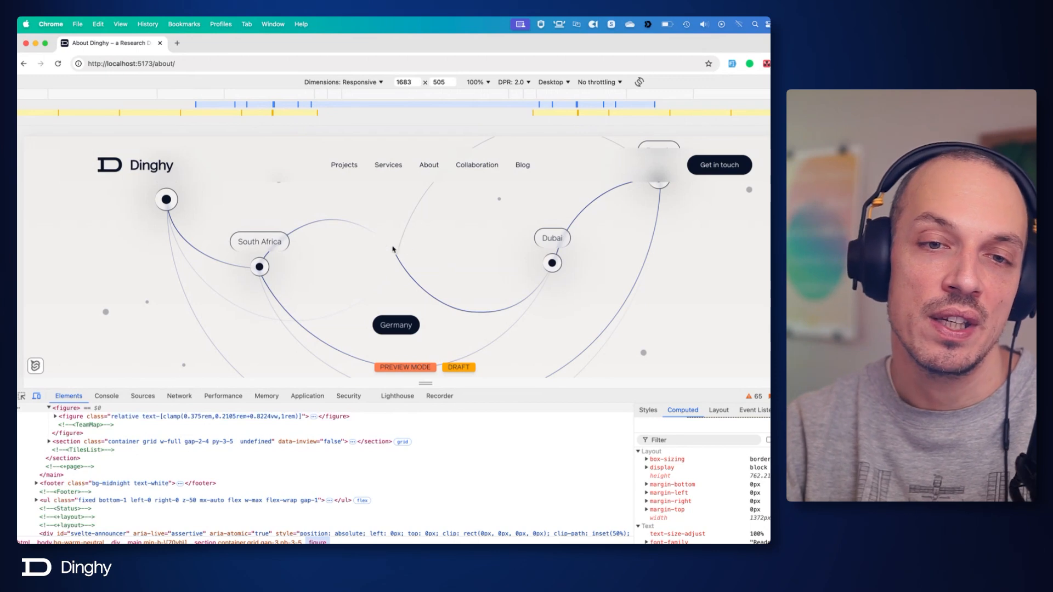
key(super+Tab)
scroll(542, 346, down, 2)
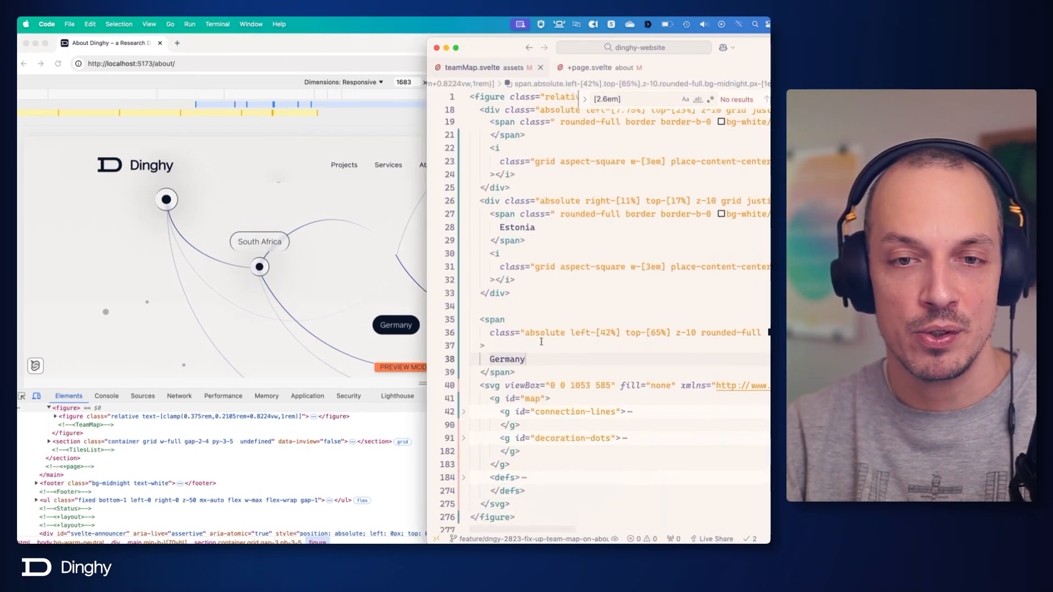
Switch to Figma, examine the center-circles group above the Germany label and its center-dot ellipse, and return to the code editor.
key(super+Tab)
key(super+Tab)
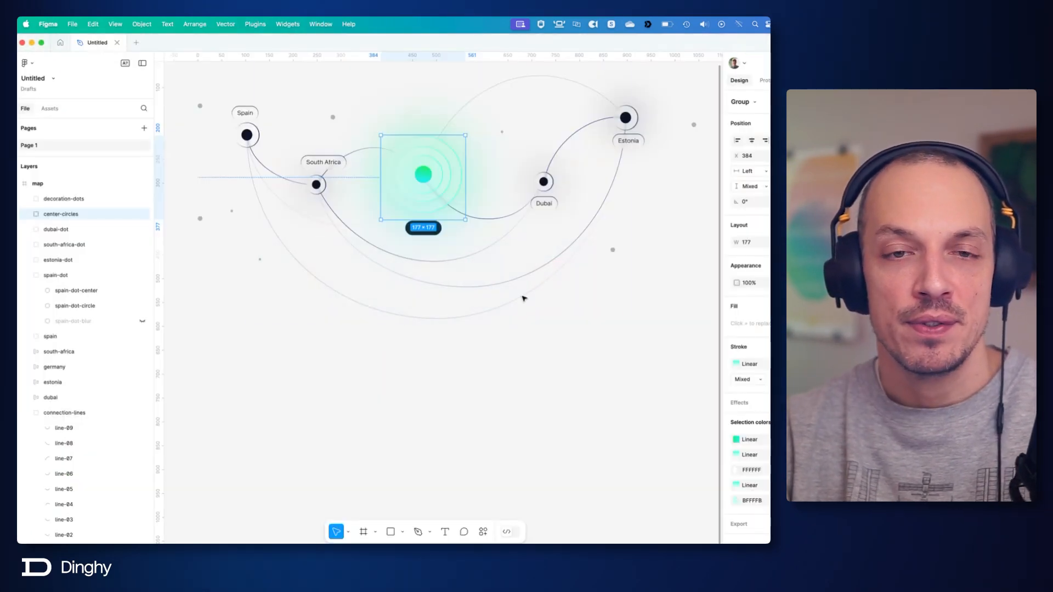
scroll(524, 376, up, 3)
click(529, 402)
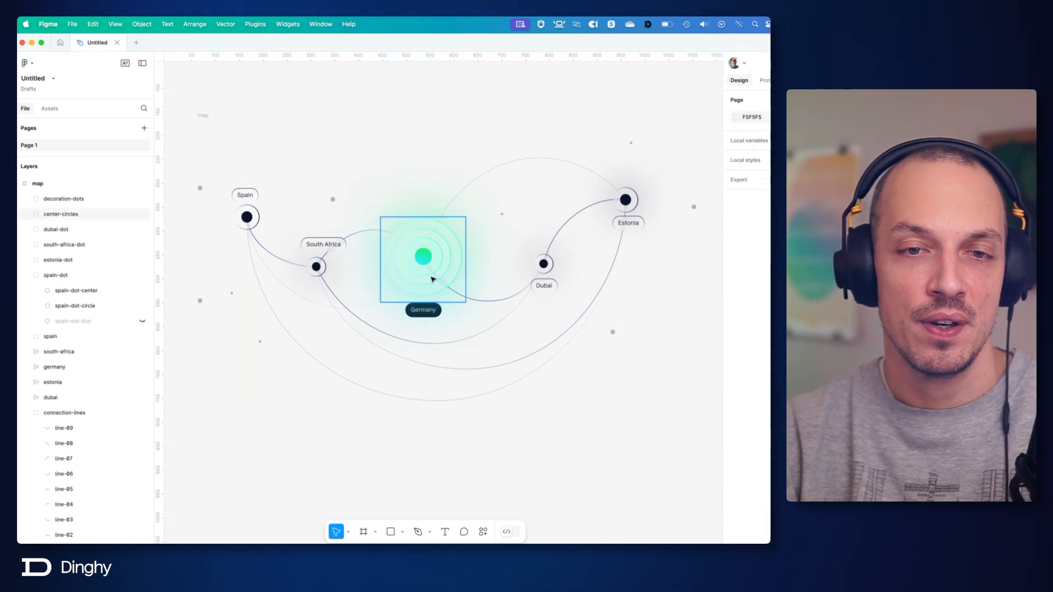
scroll(433, 280, up, 3)
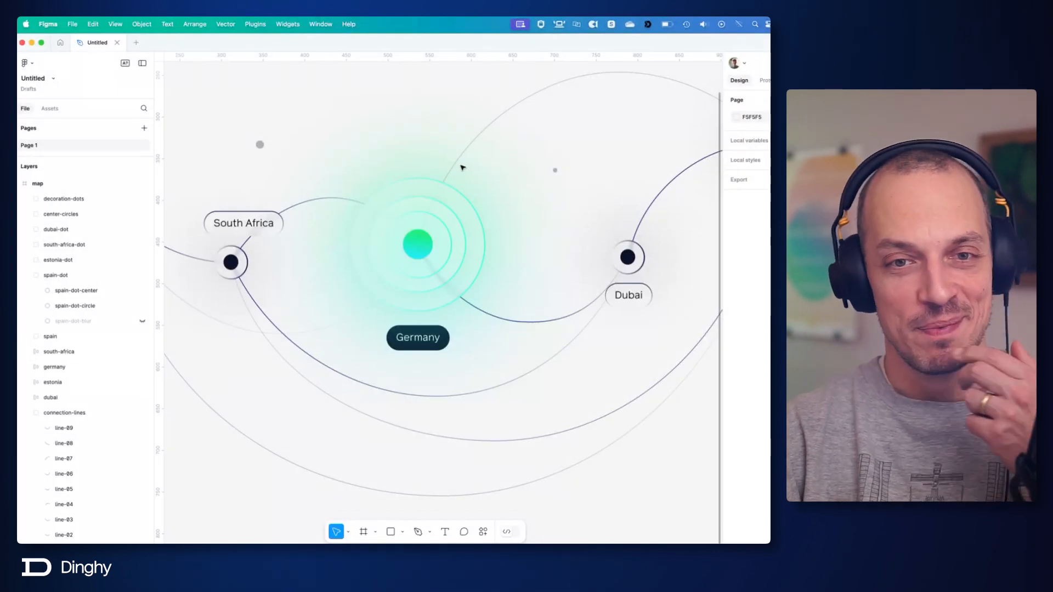
click(432, 241)
double_click(430, 242)
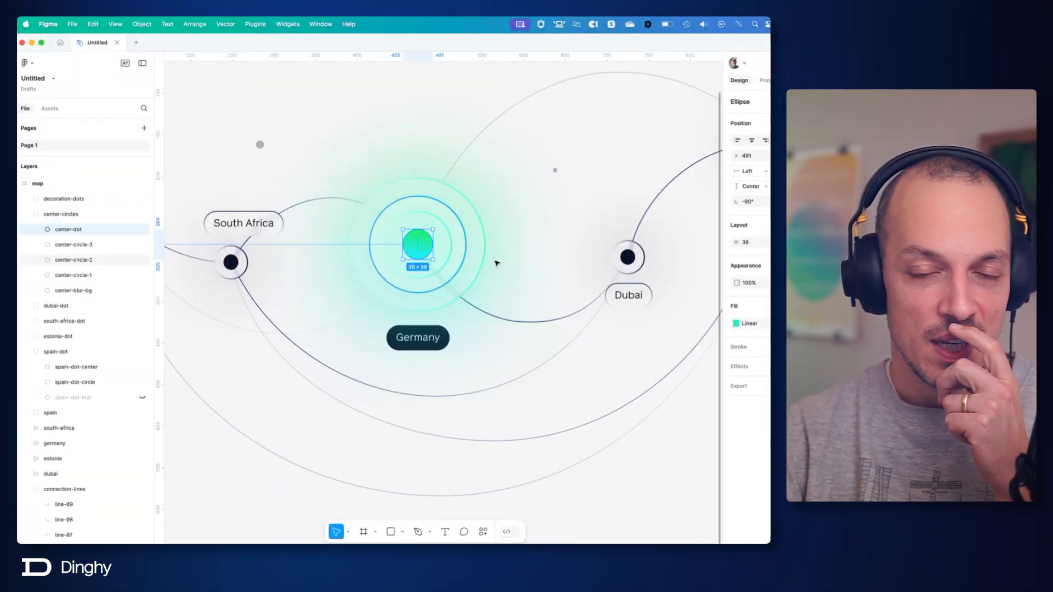
click(583, 370)
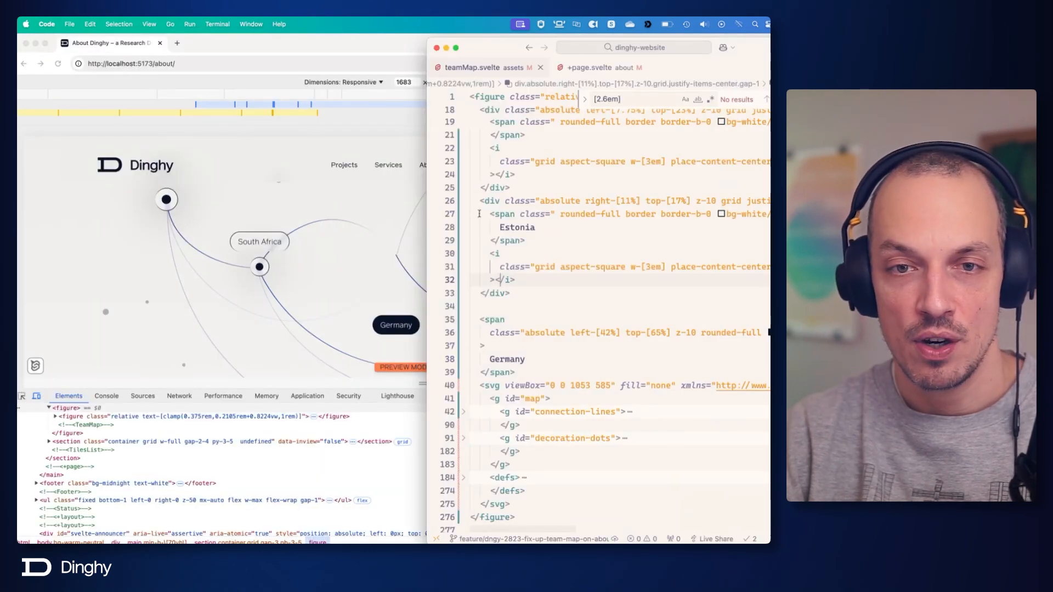
Duplicate the Estonia block directly below itself and change the copy's label to Germany.
drag(478, 201, 544, 294)
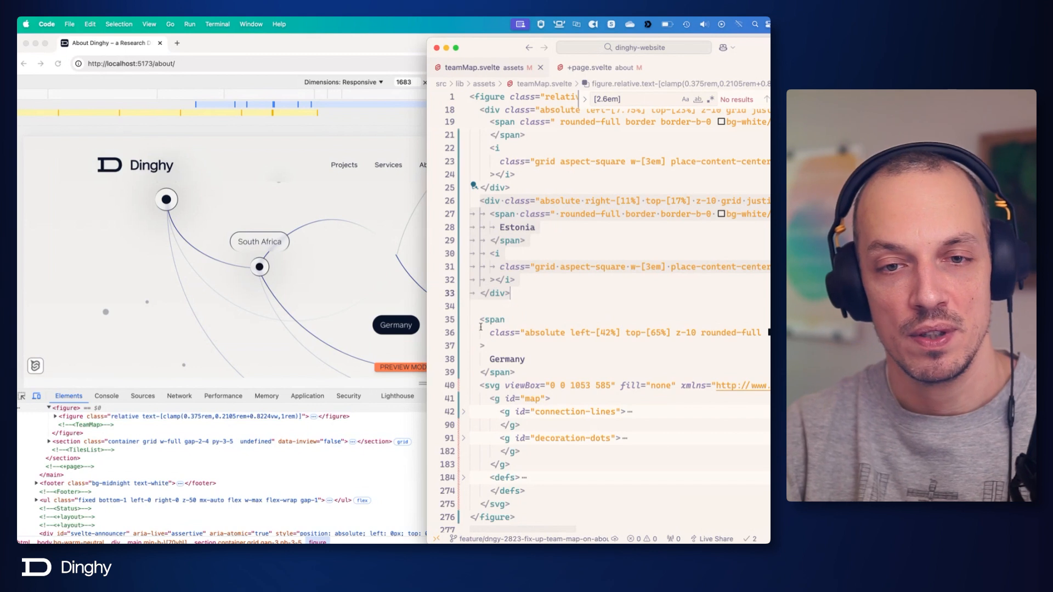
key(cmd+c)
click(477, 306)
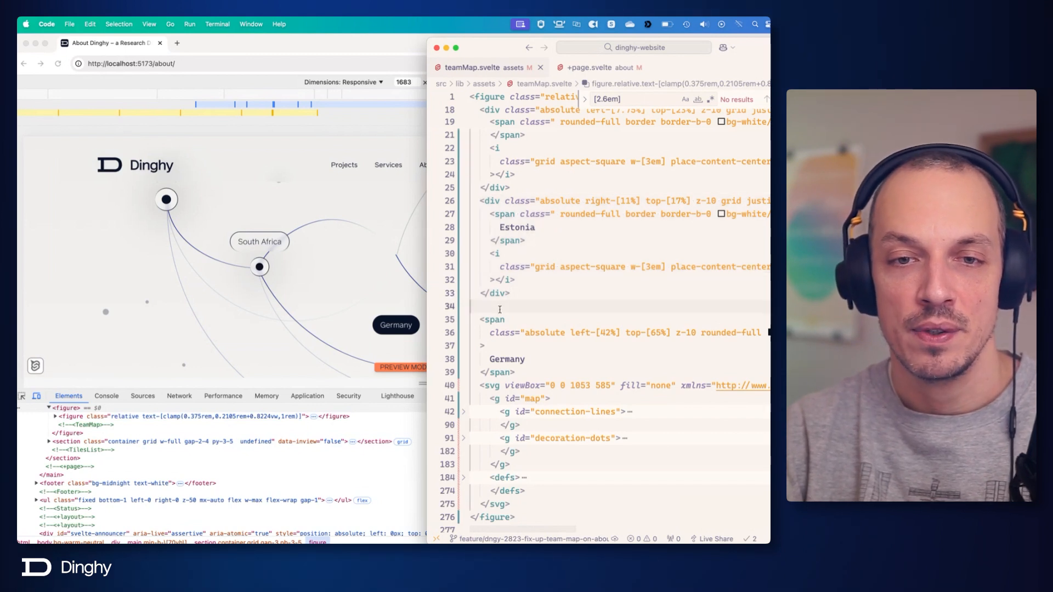
key(cmd+v)
double_click(517, 332)
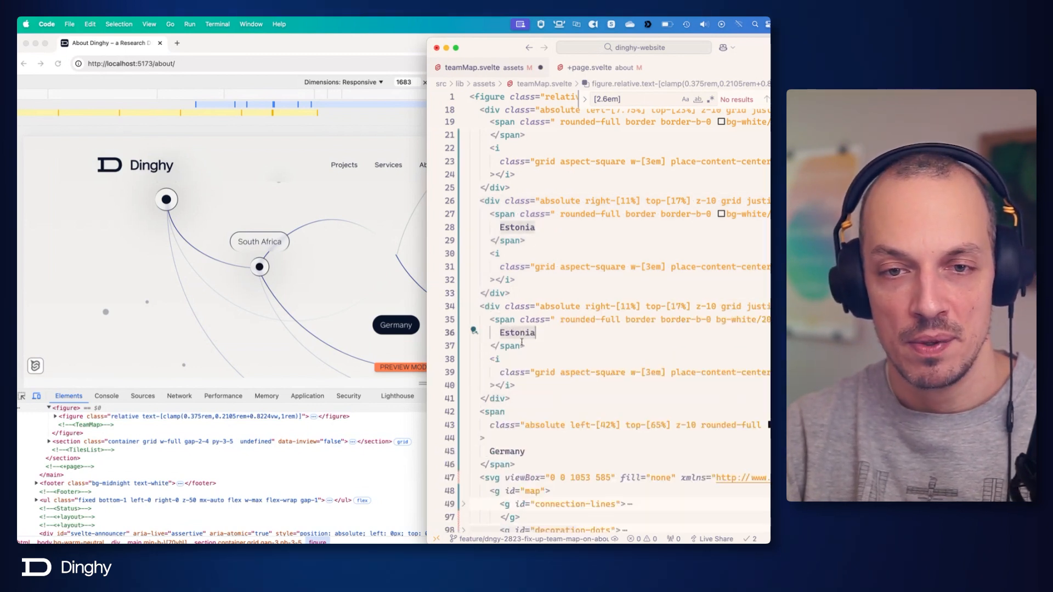
double_click(510, 450)
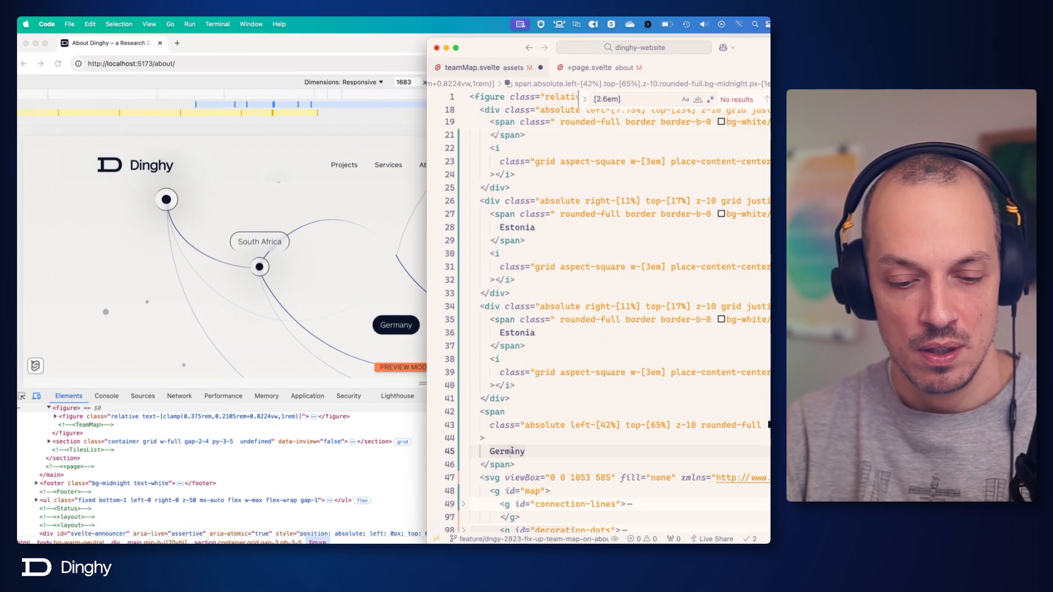
key(cmd+c)
double_click(507, 331)
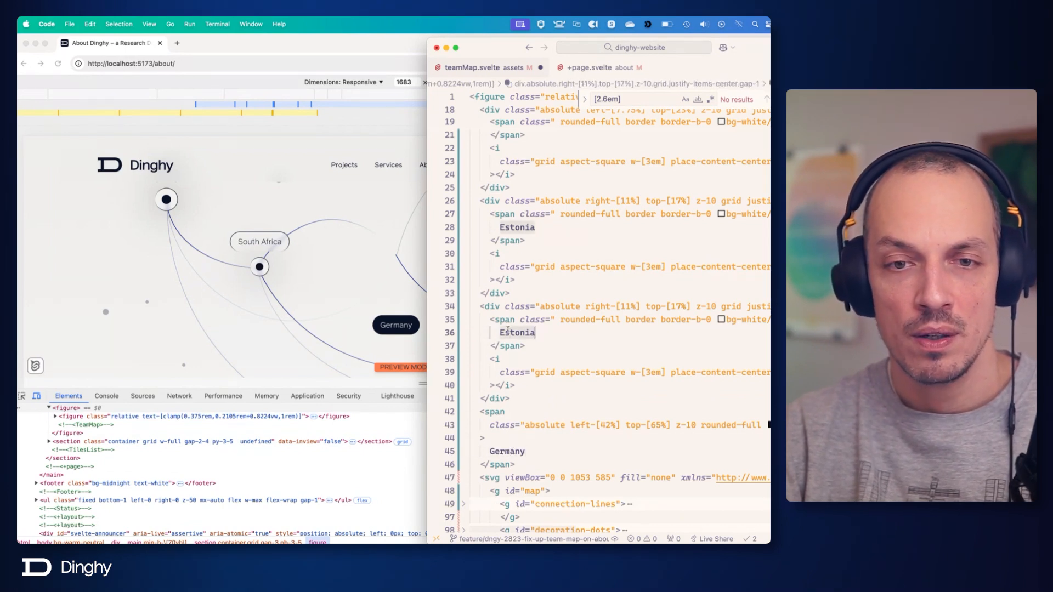
key(cmd+v)
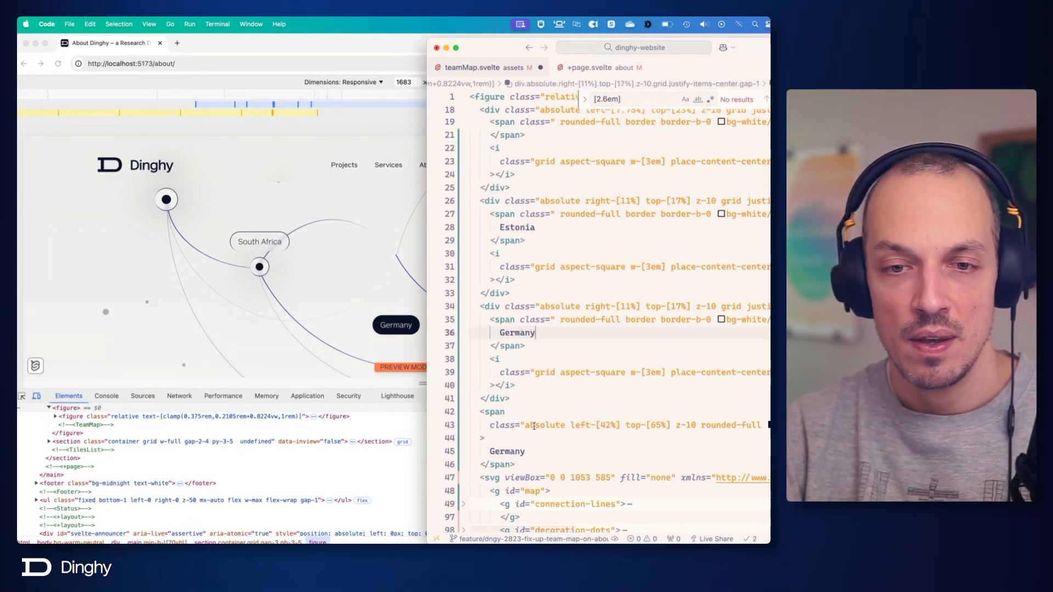
Apply the old Germany span's left-[42%] top-[65%] classes to the new Germany div, delete the old span and save the file.
drag(569, 426, 668, 426)
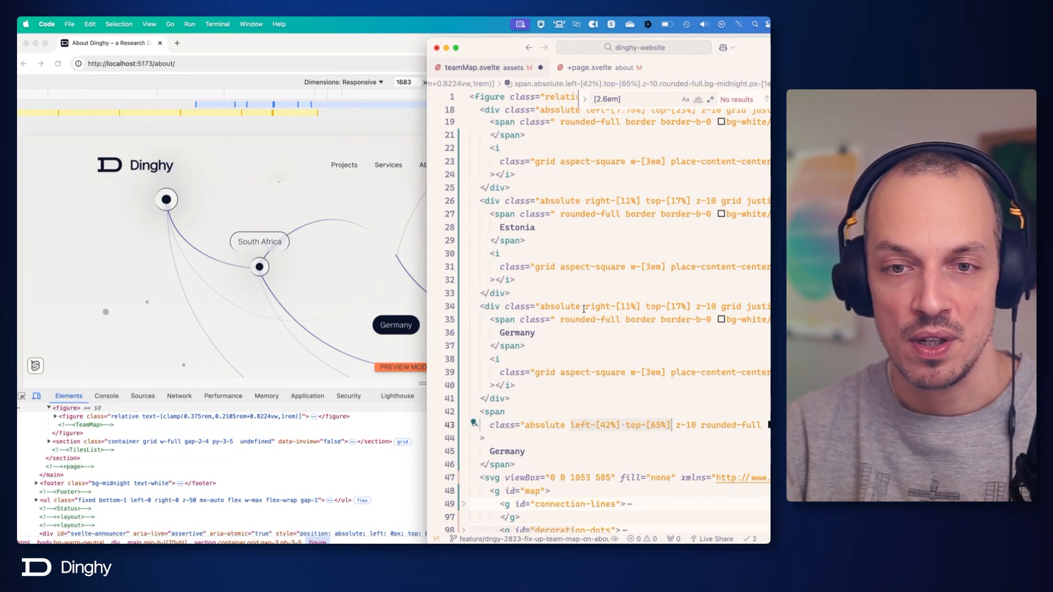
drag(584, 306, 688, 307)
key(cmd+v)
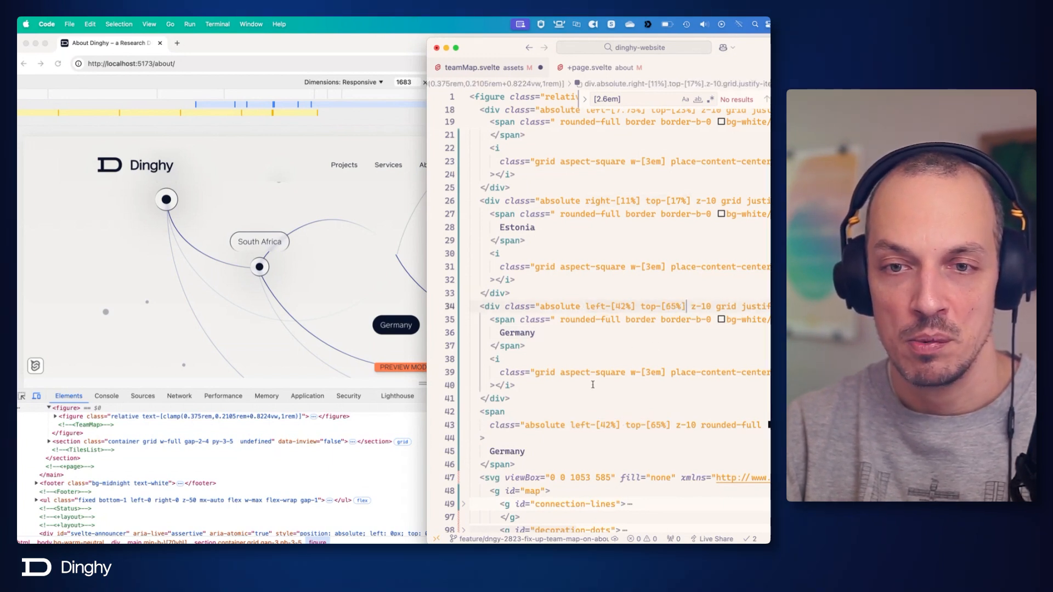
drag(481, 414, 533, 460)
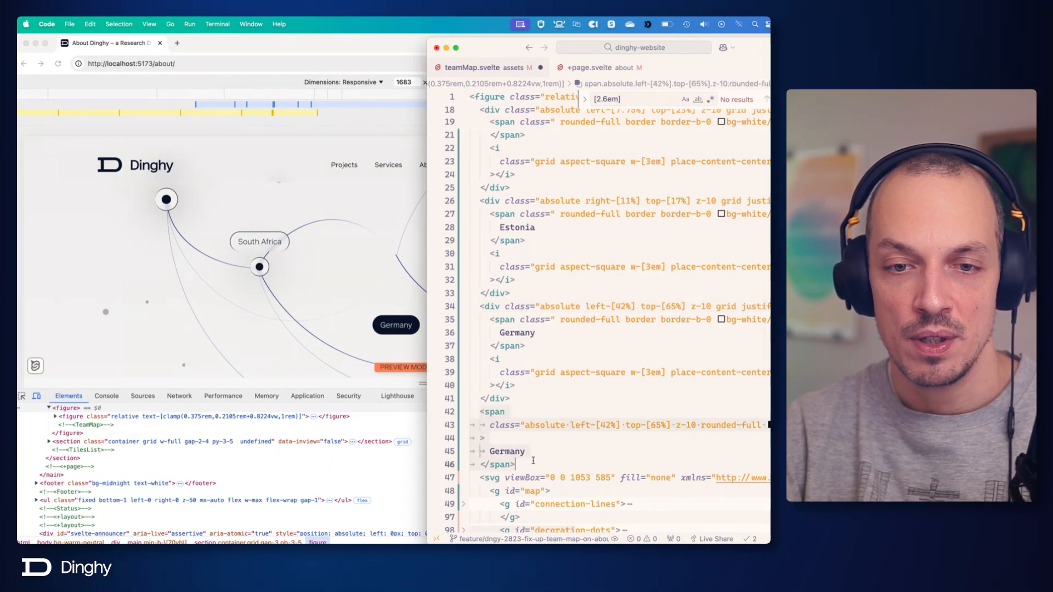
key(BackSpace)
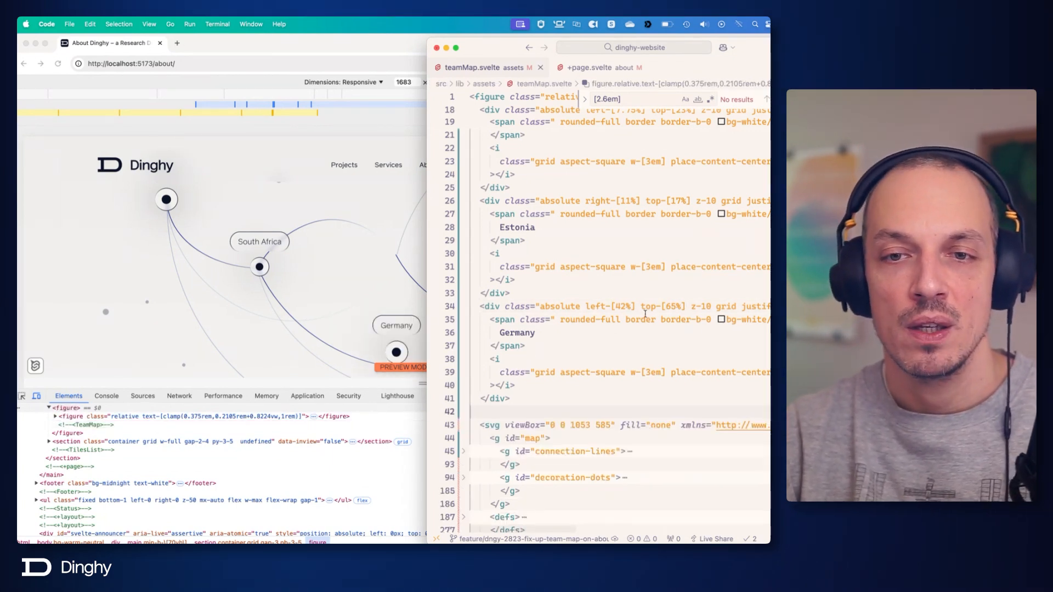
Move the Germany label span below the dot element inside its div and save the file.
click(675, 306)
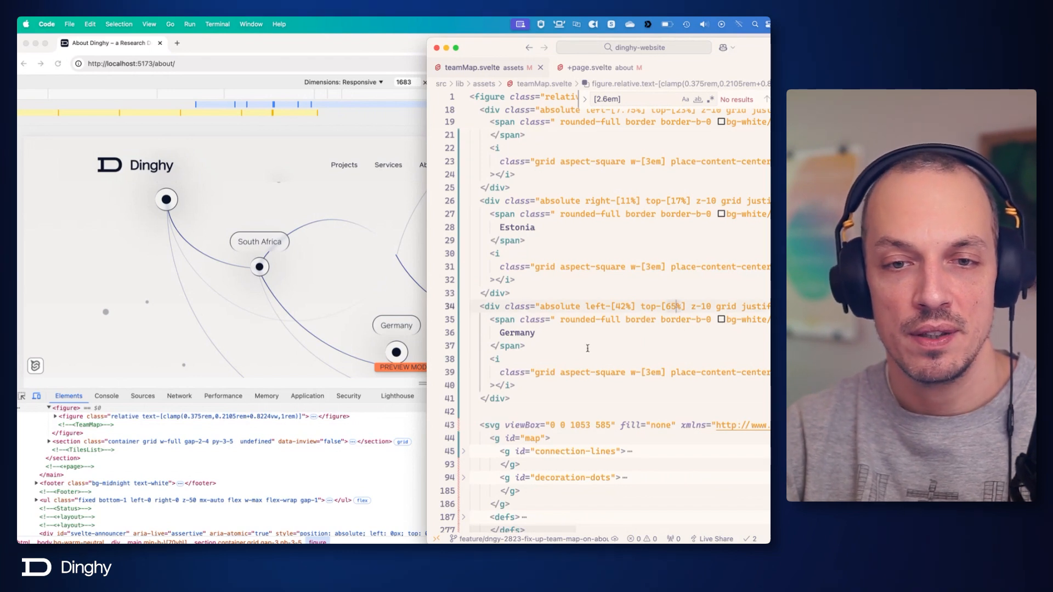
drag(490, 319, 543, 345)
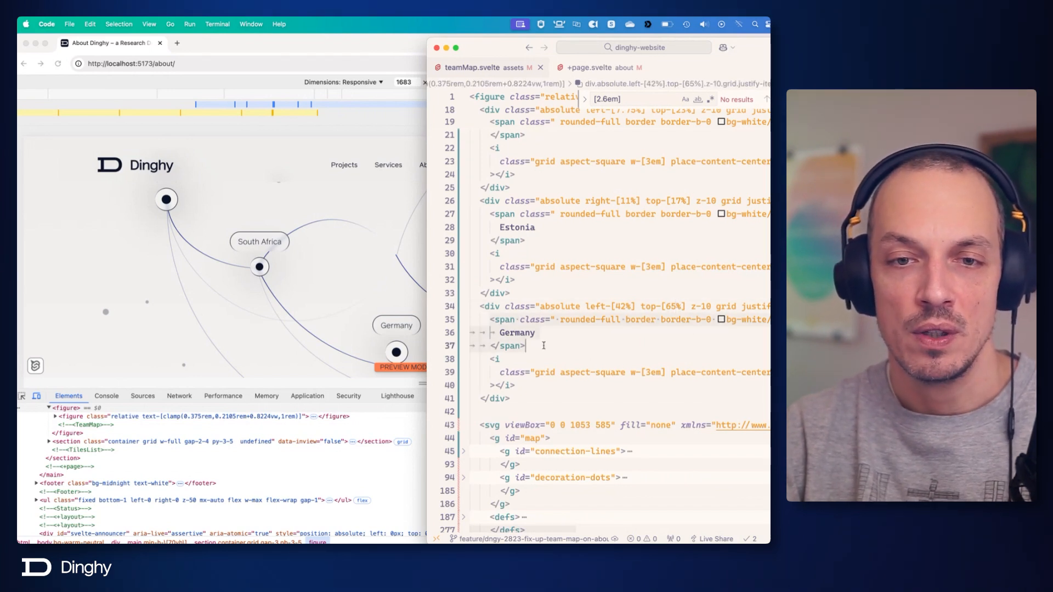
key(BackSpace)
key(Down)
key(Down)
key(Down)
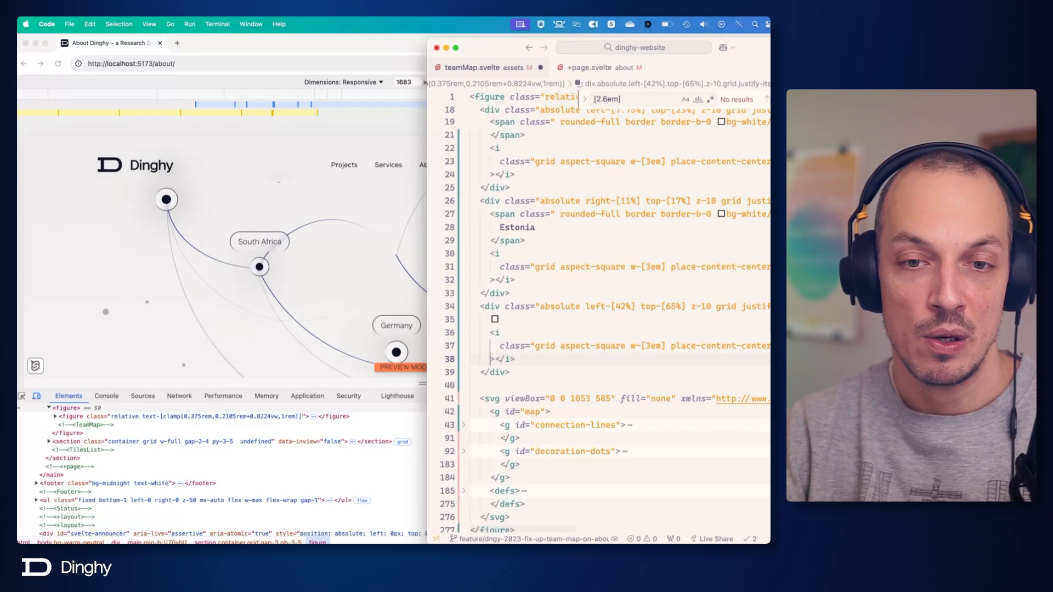
key(super+Return)
key(super+v)
key(super+s)
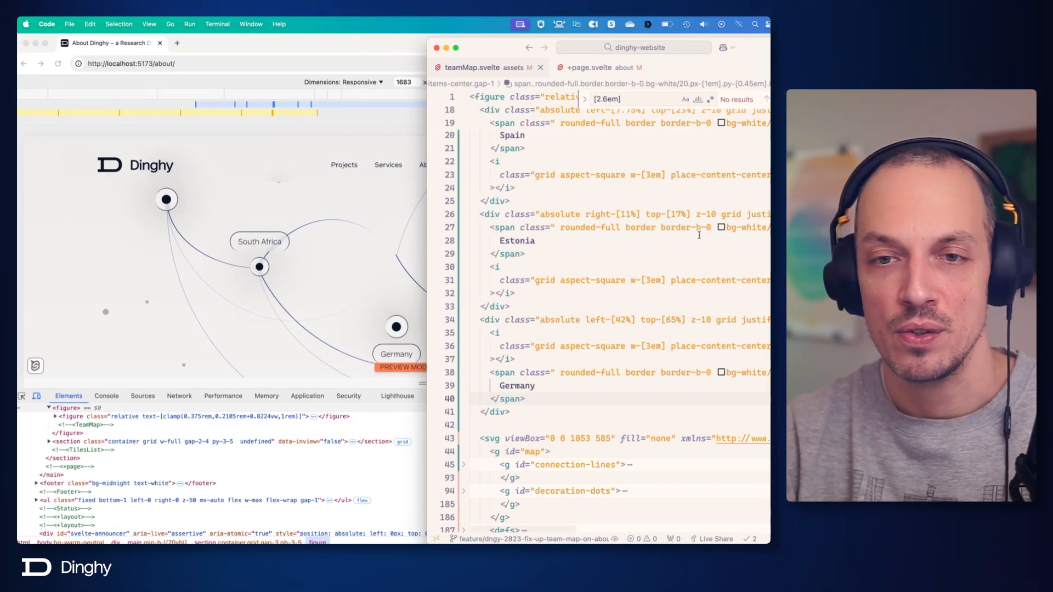
Fold the Estonia, Spain, South Africa and Dubai div blocks in teamMap.svelte.
click(681, 214)
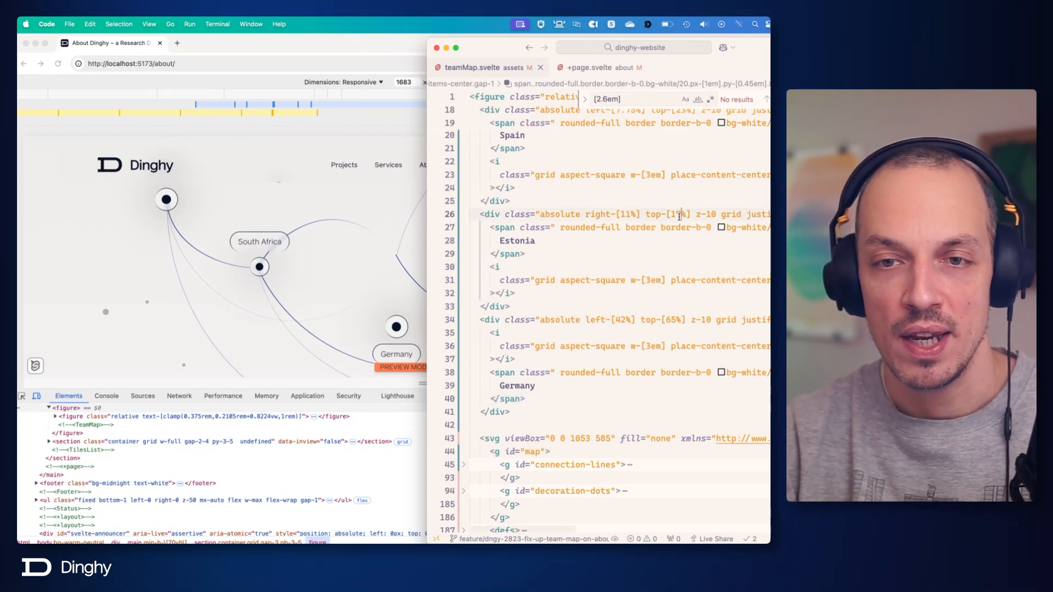
click(463, 214)
scroll(467, 245, up, 4)
click(464, 248)
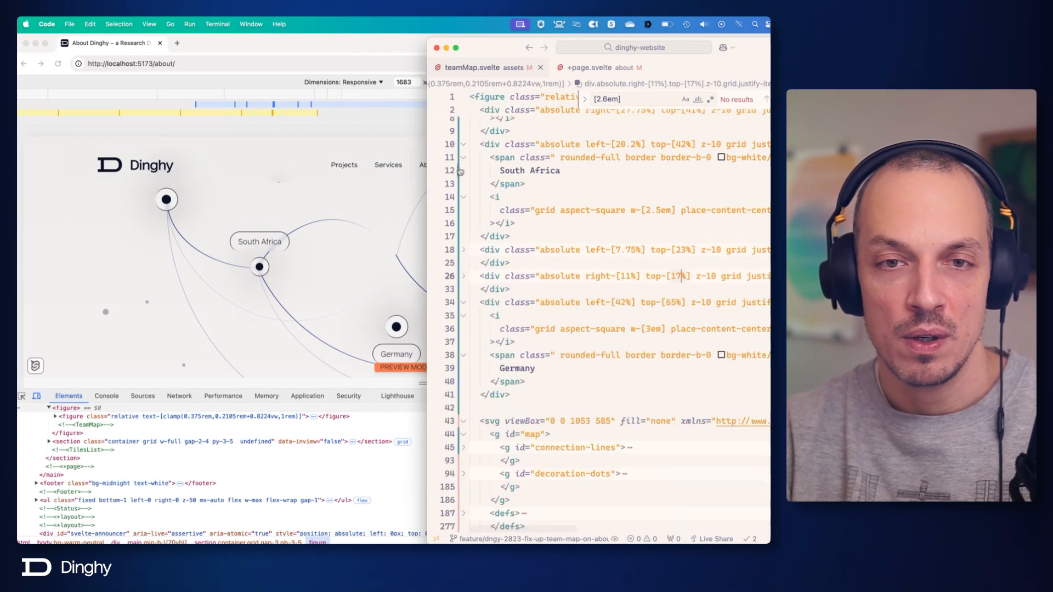
scroll(463, 165, up, 2)
click(463, 168)
click(464, 129)
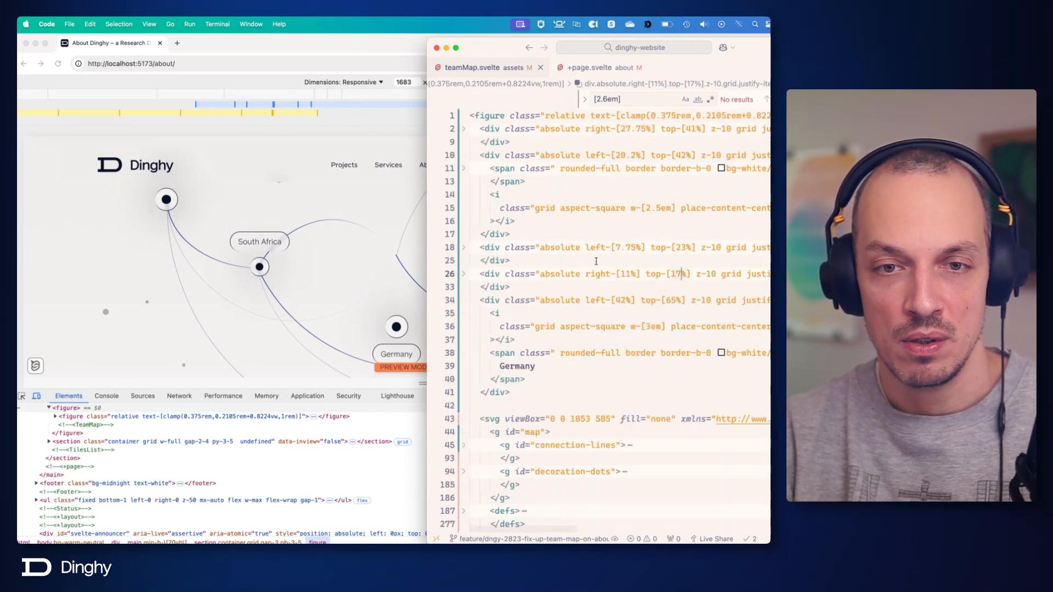
click(463, 155)
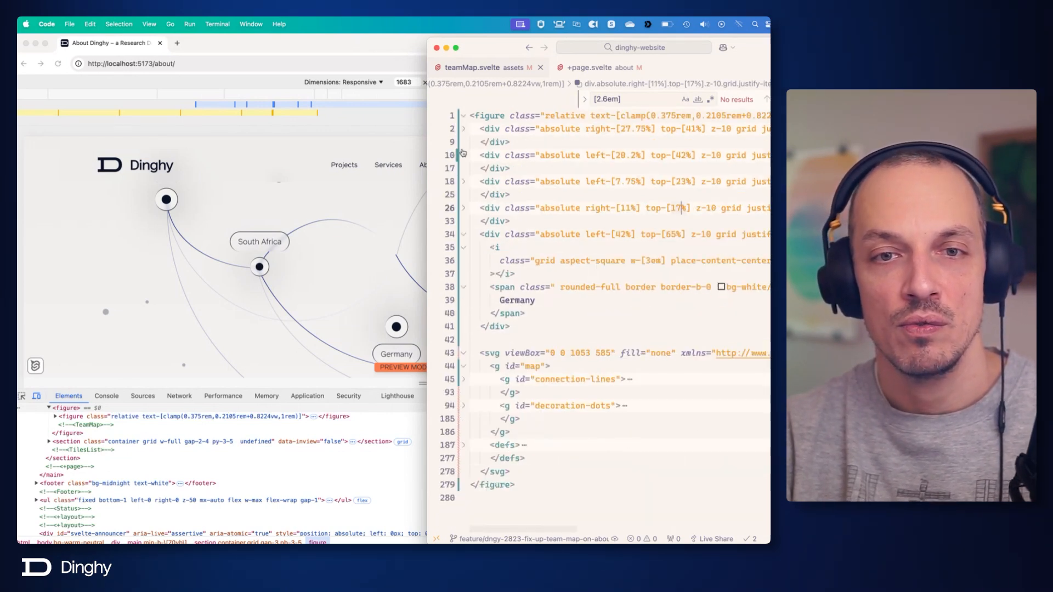
Add blank lines above and below the Germany block, fold the map SVG and dismiss the suggested United States block.
key(Down)
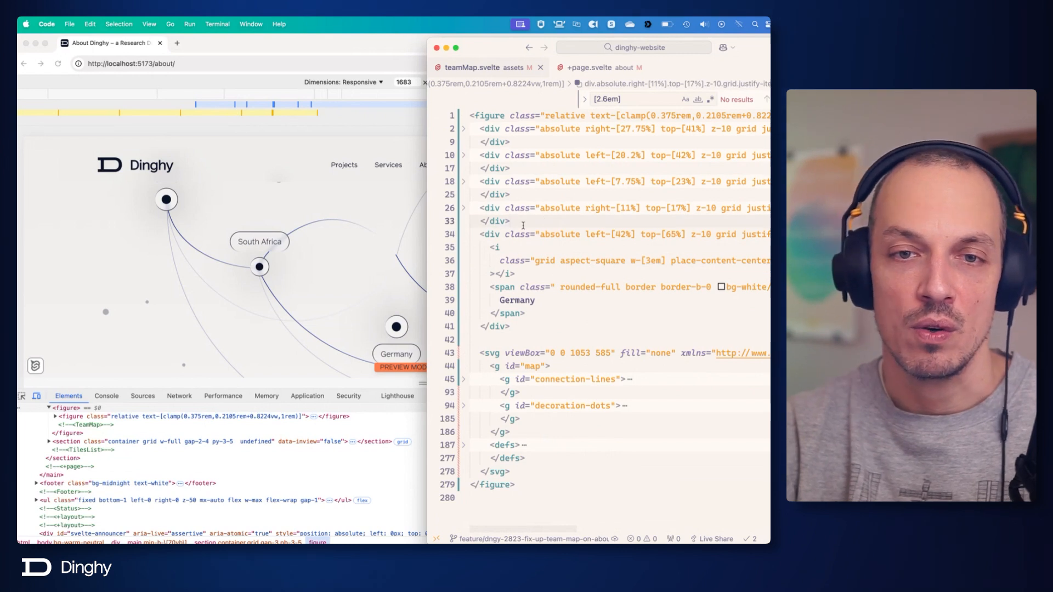
key(Return)
key(Return)
key(Down)
key(Down)
key(Down)
key(Down)
key(Down)
key(Down)
key(Down)
key(Down)
key(Down)
key(Return)
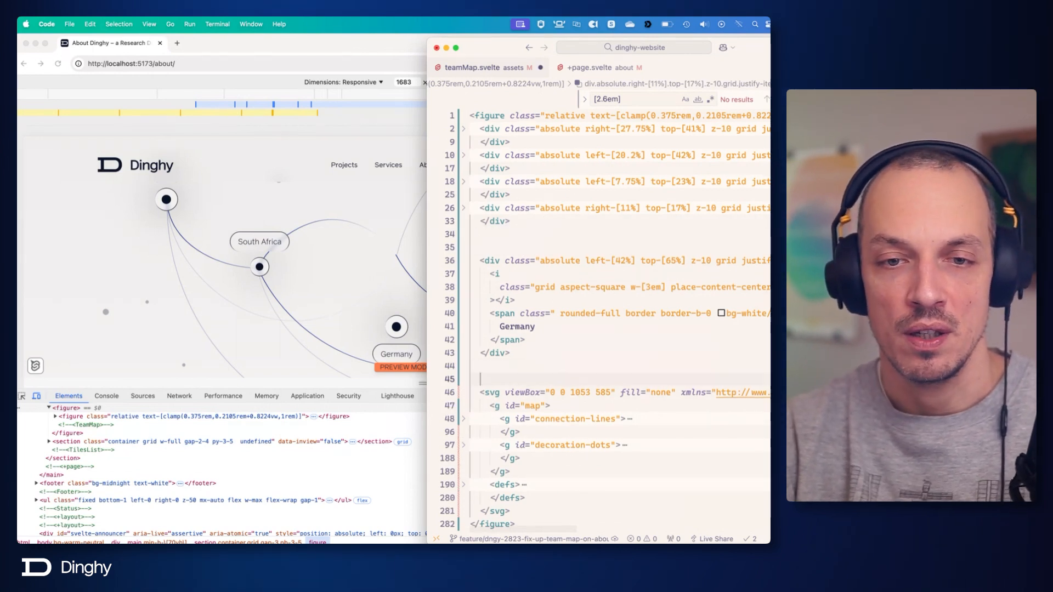
click(465, 393)
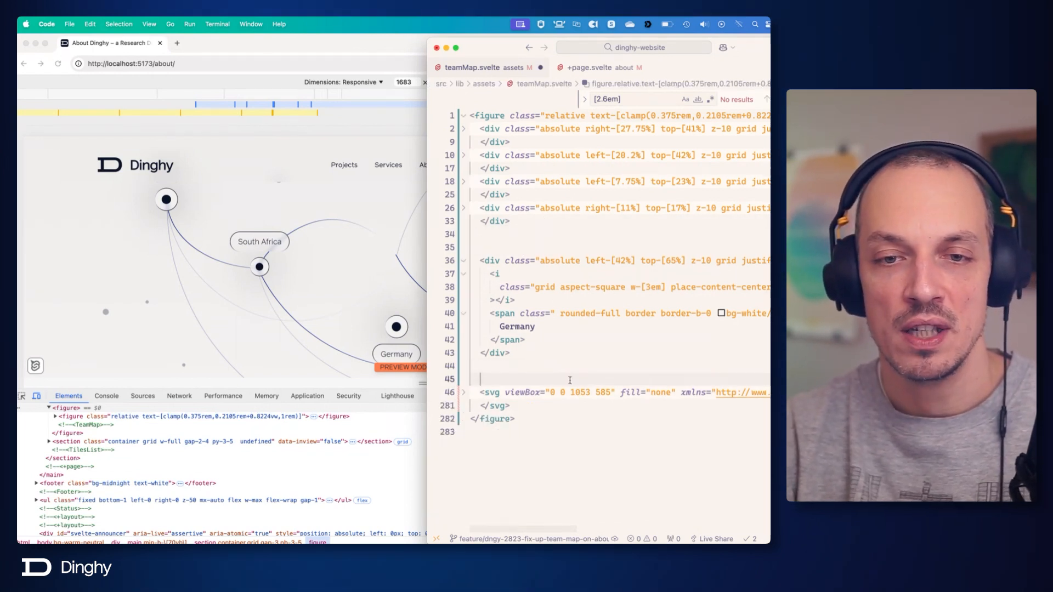
click(588, 352)
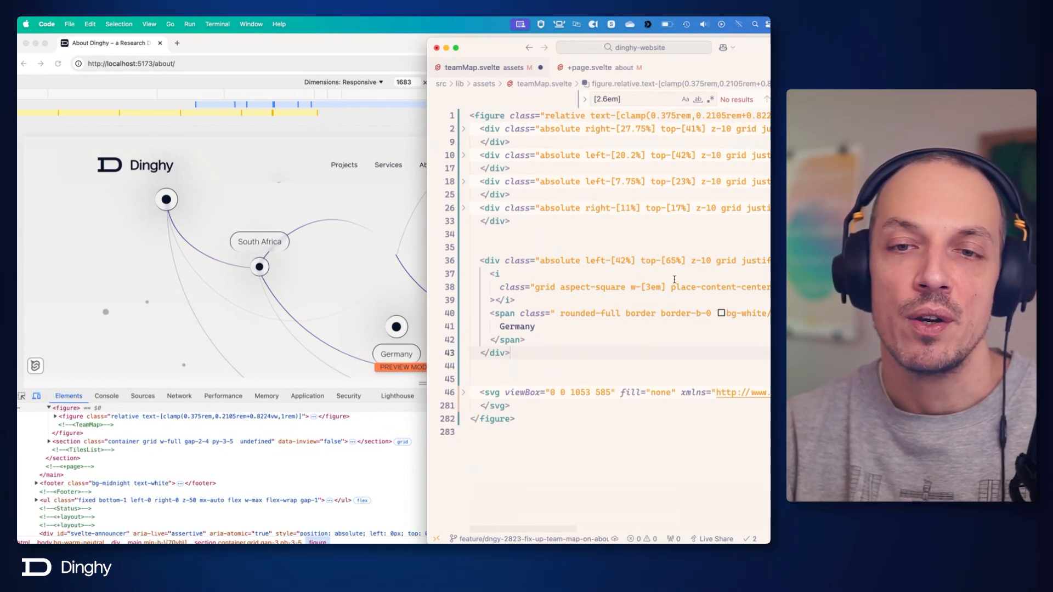
Adjust the Germany block's top offset, trying 35% and 40% before setting top-[45%], and save each change.
click(676, 261)
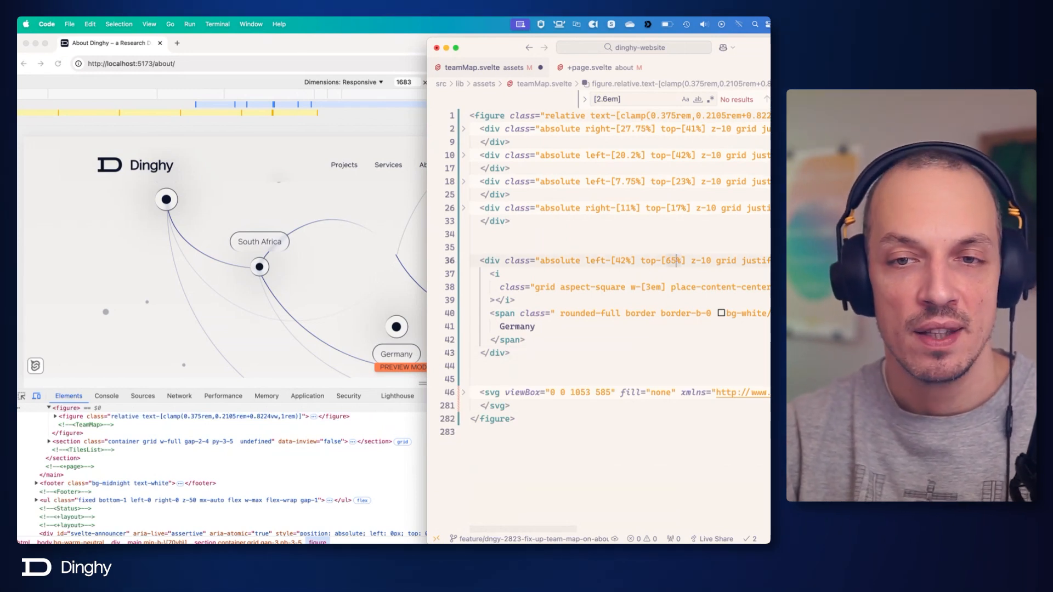
key(BackSpace)
text(3)
key(super+s)
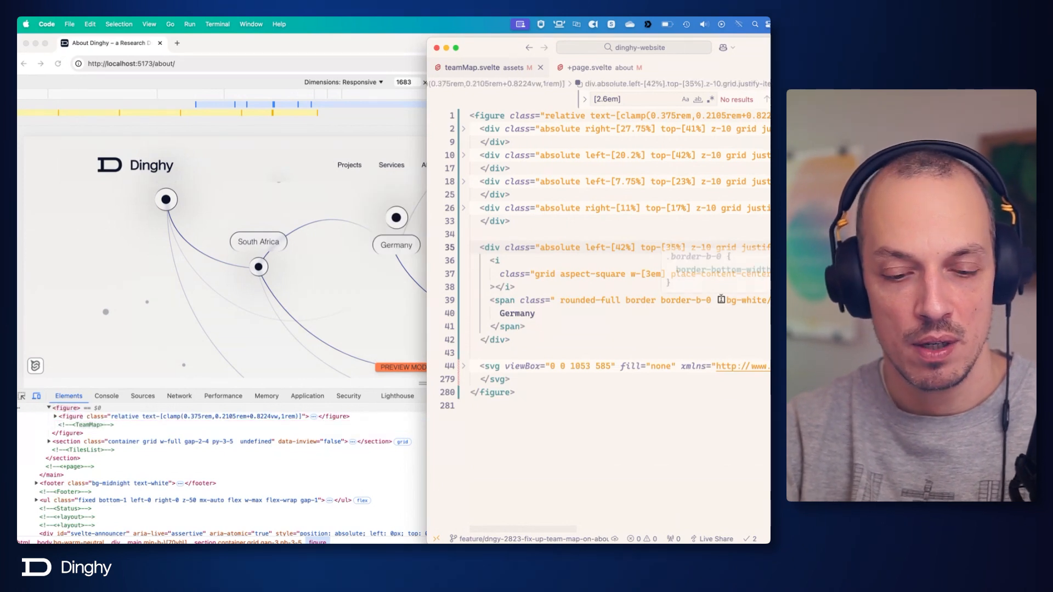
key(BackSpace)
key(BackSpace)
text(40)
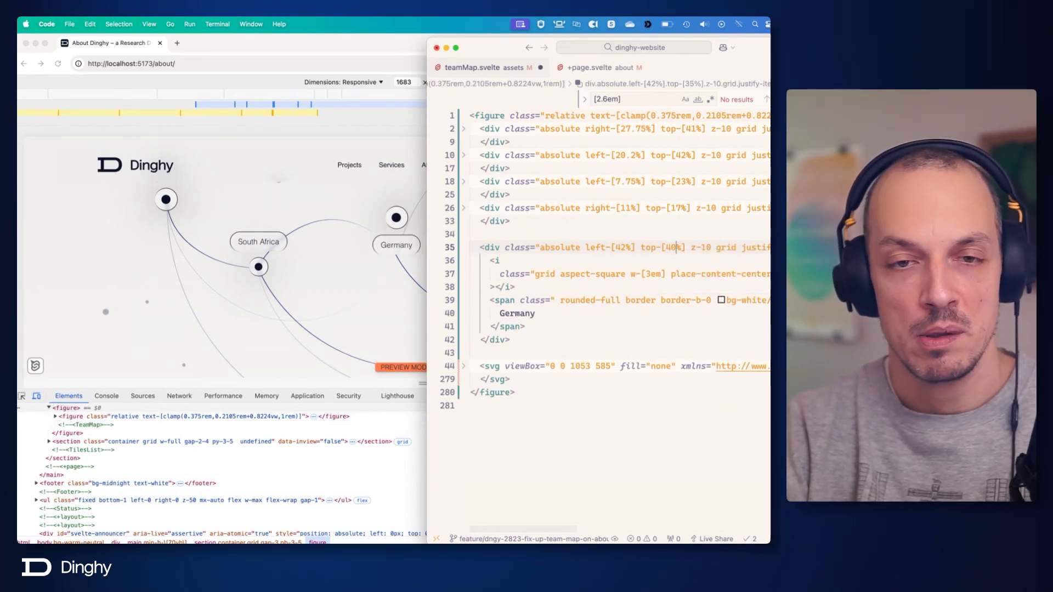
key(super+s)
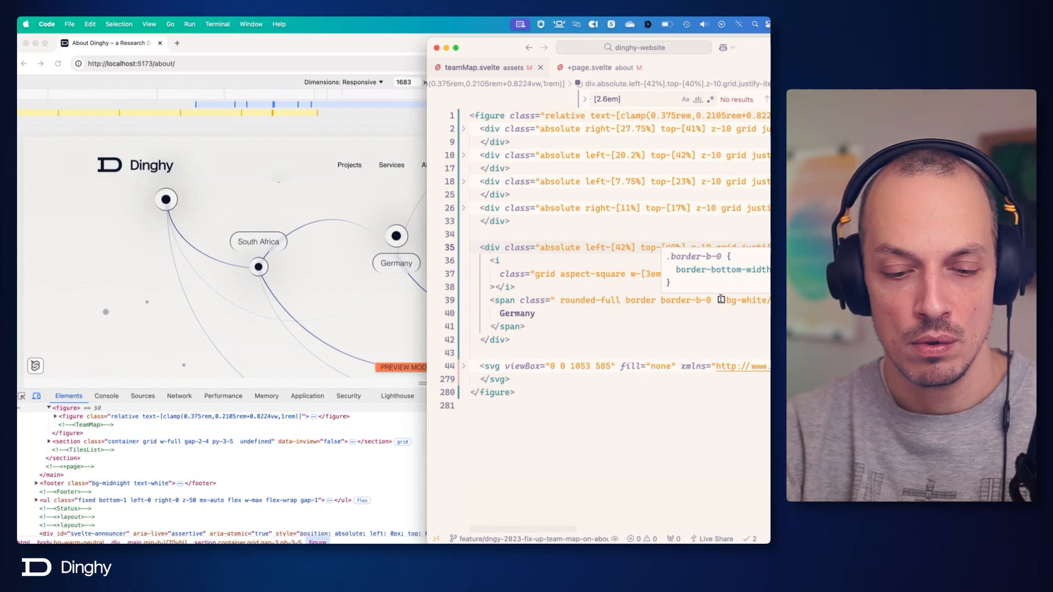
key(BackSpace)
text(5)
key(super+s)
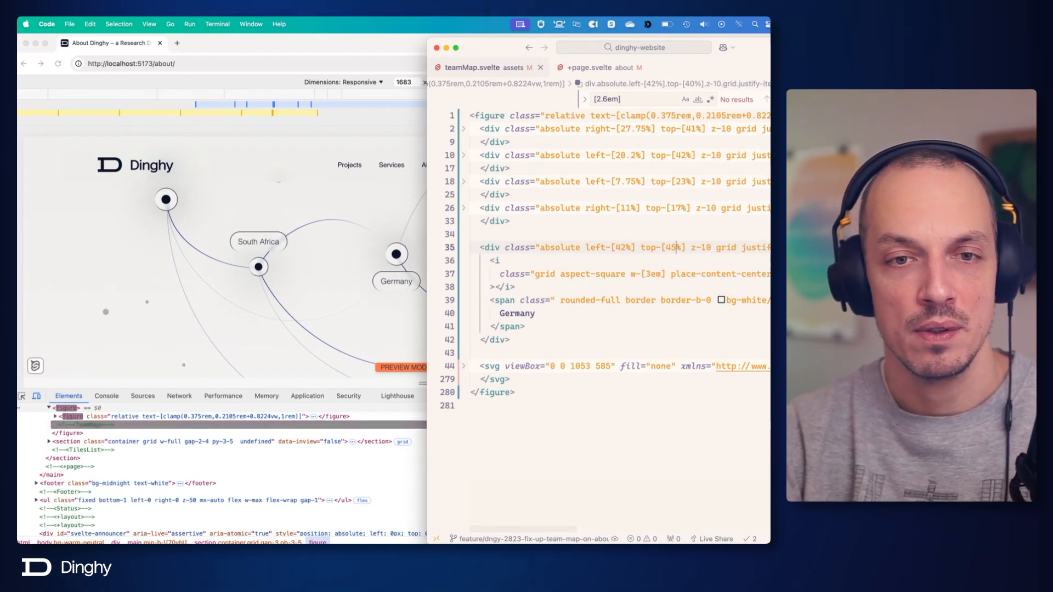
Switch to Chrome and narrow the responsive viewport to 1178 px to check the location dots' placement.
key(super+Tab)
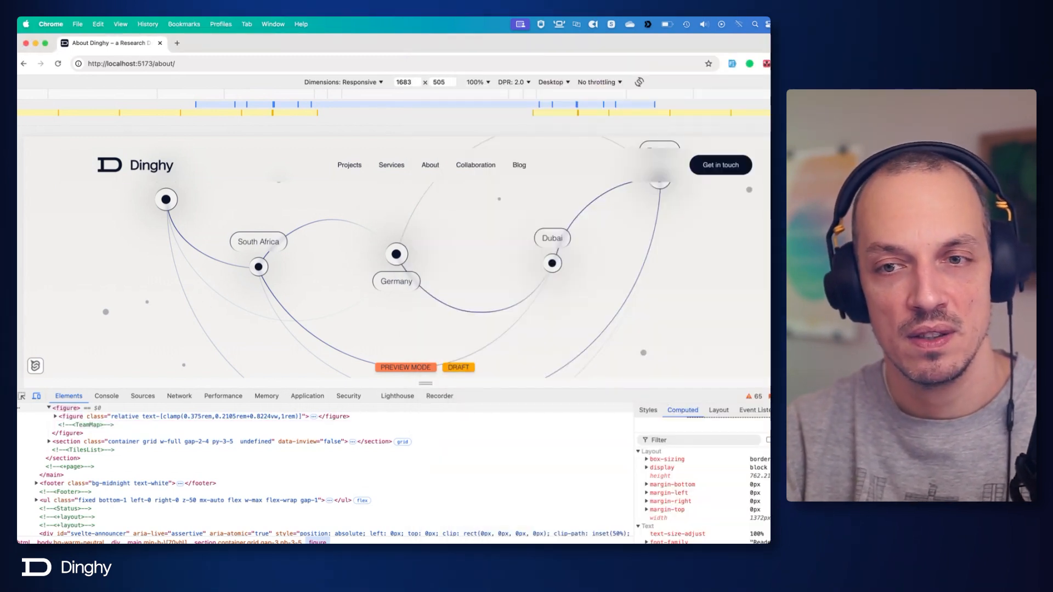
drag(831, 257, 712, 257)
scroll(578, 257, up, 3)
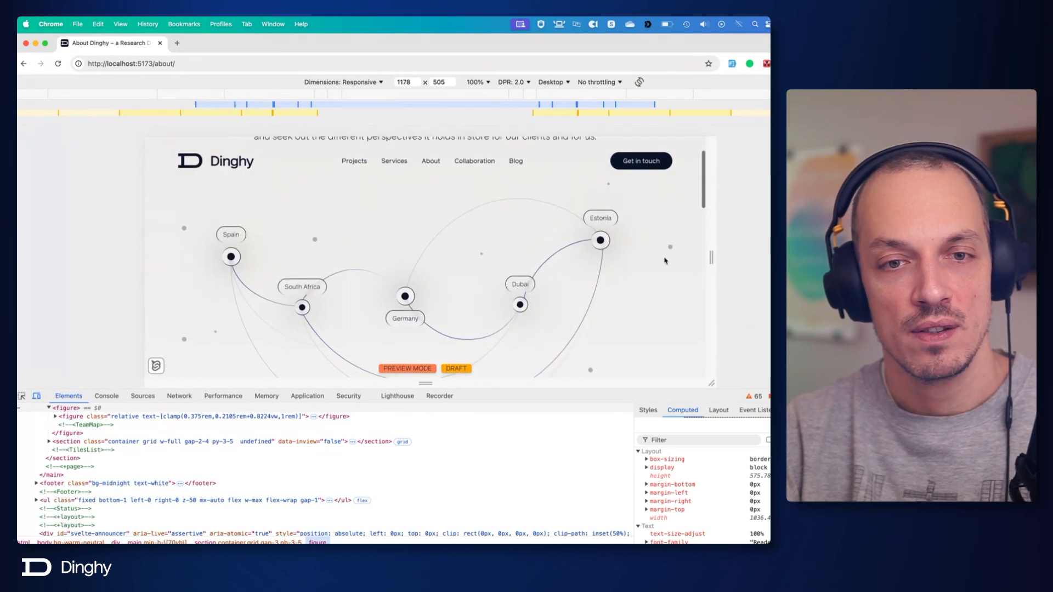
Take the 0% stroke gradient colour 26FFCB from Figma's center-circle-1 and add border-[#26FFCB] to the Germany dot in the code editor, saving the file.
key(super+Tab)
key(super+Tab)
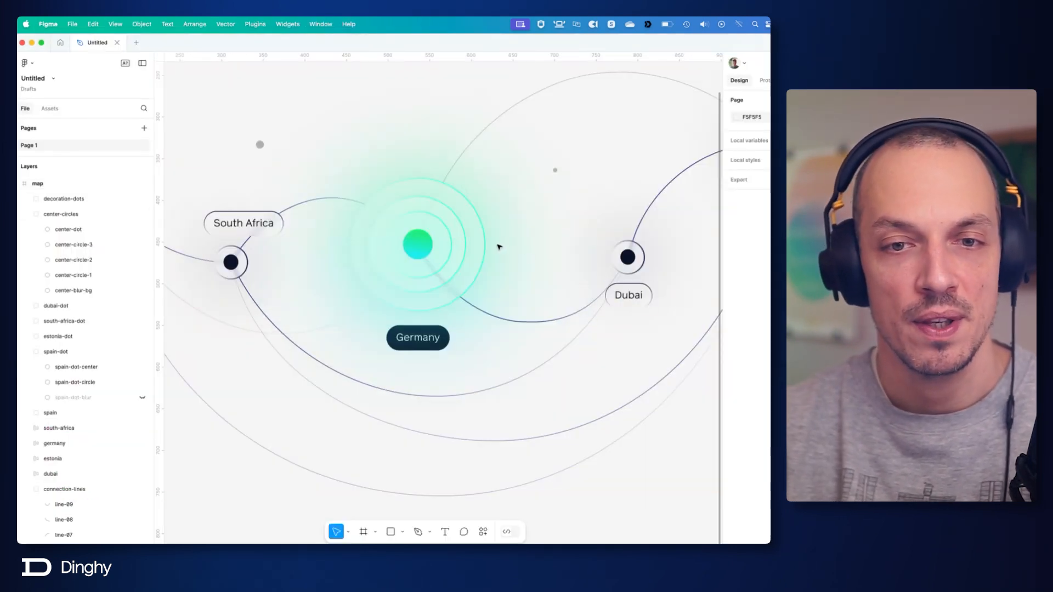
super+click(485, 244)
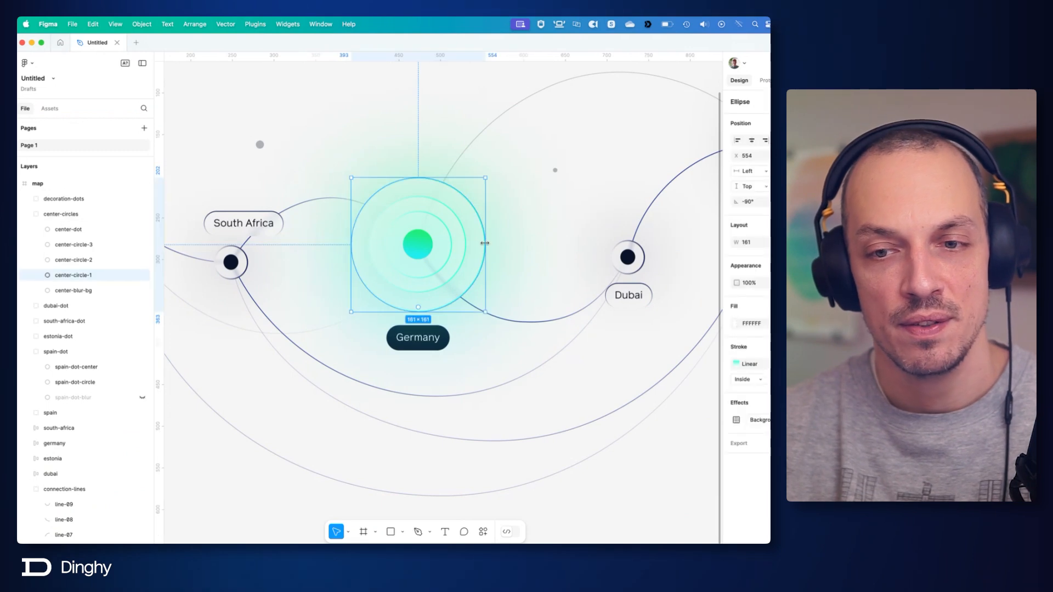
click(736, 363)
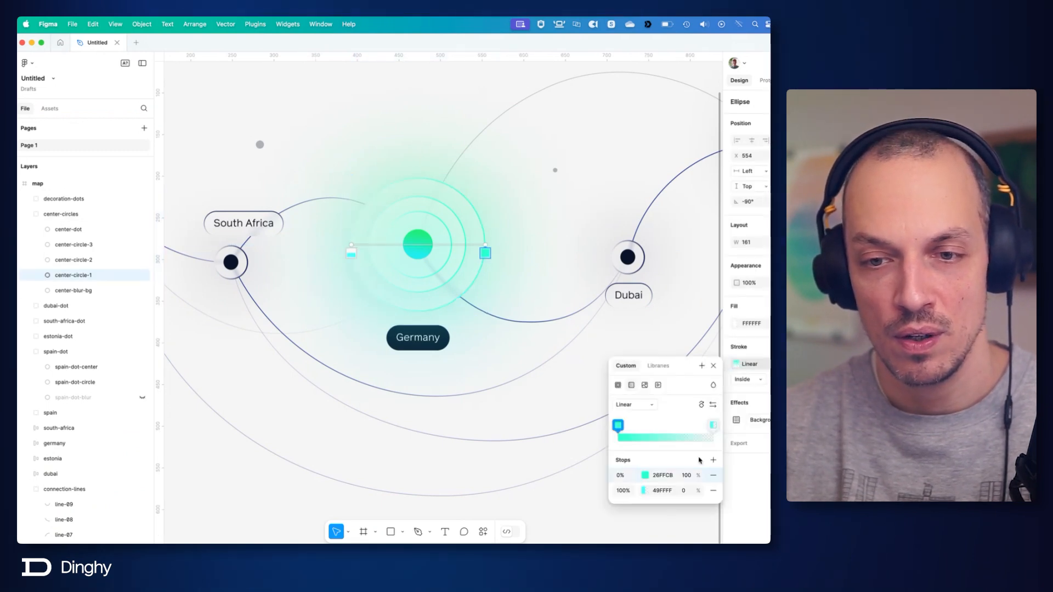
click(665, 477)
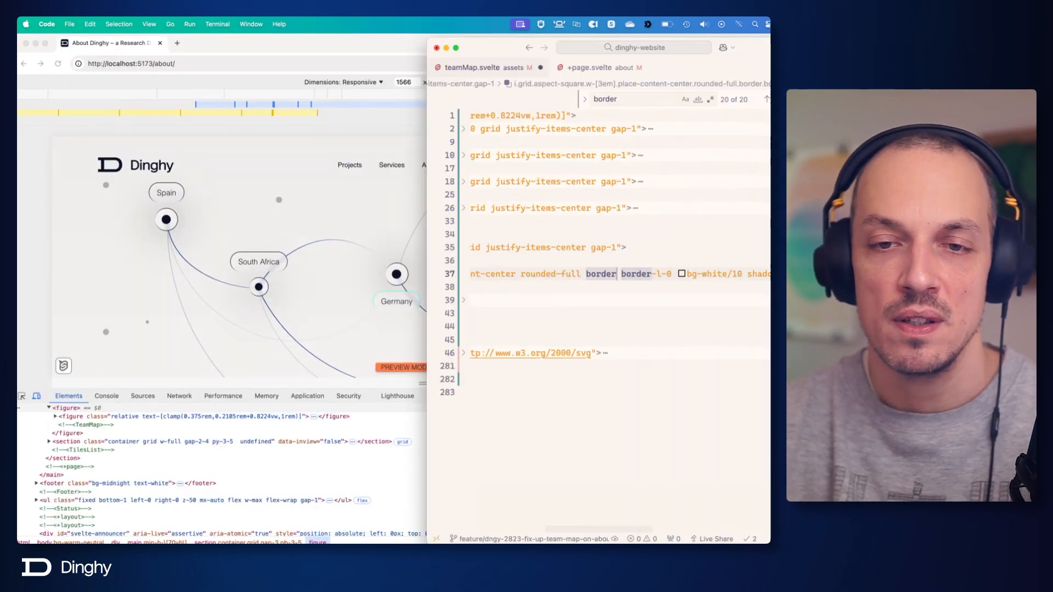
text(border-[#26FFCB])
key(super+s)
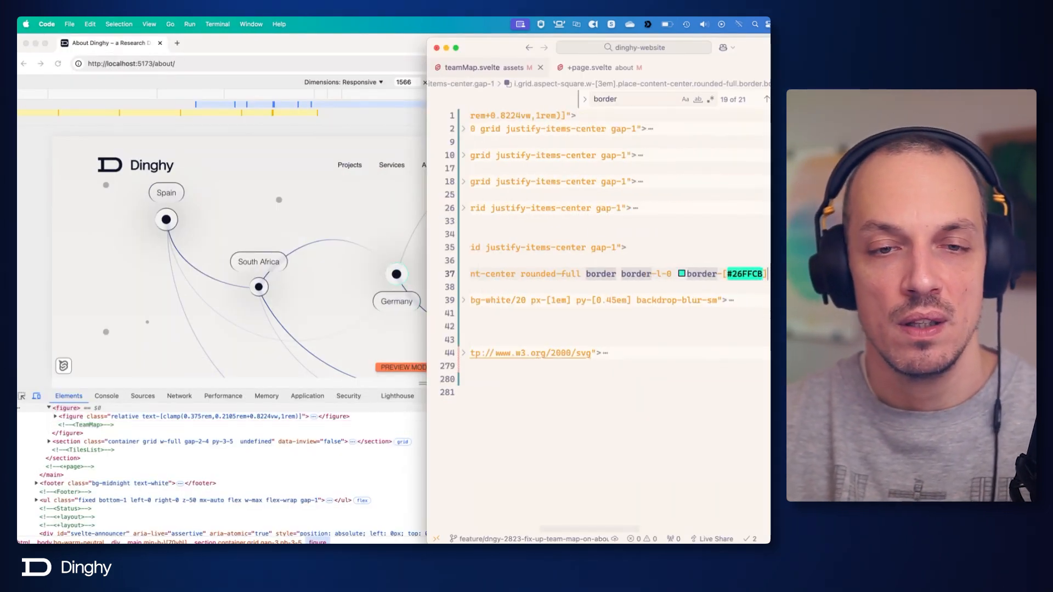
Switch to Figma to examine the center-circle-1 ellipse's stroke settings and return to the code editor.
key(super+Tab)
click(413, 299)
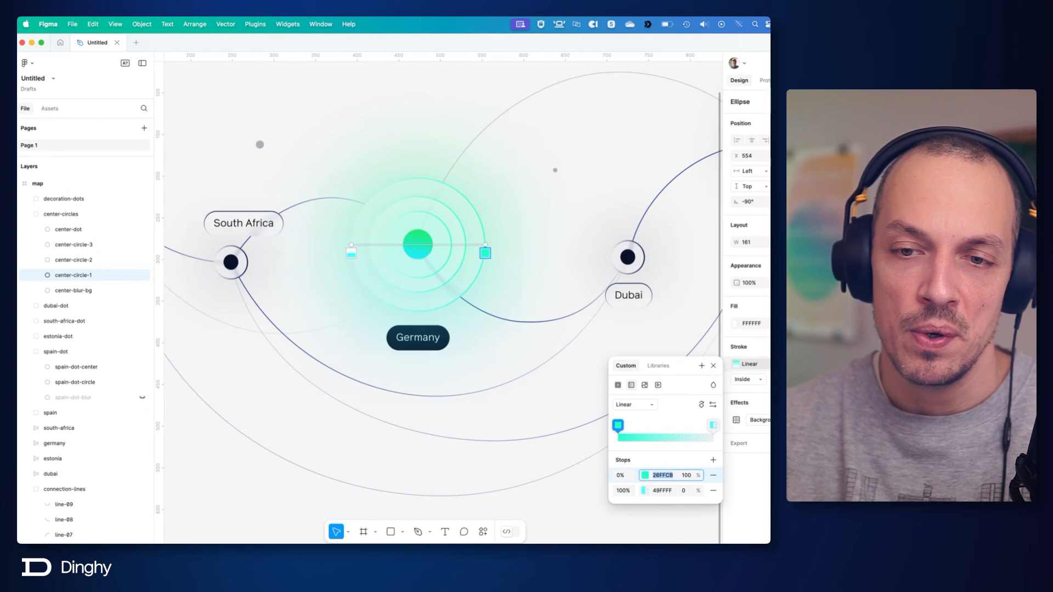
key(super+Tab)
key(super+Tab)
key(super+Tab)
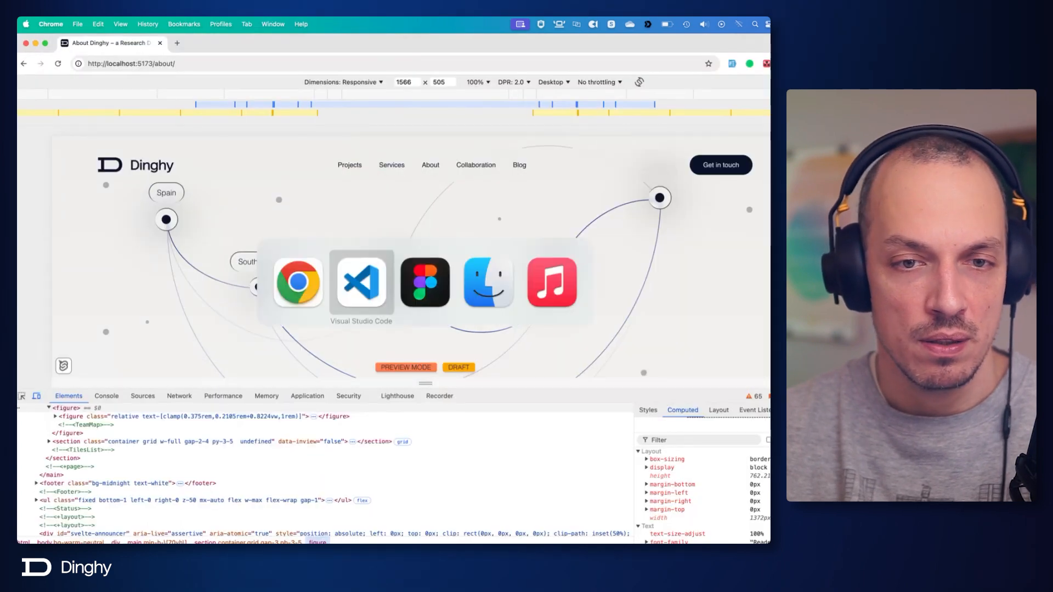
click(361, 277)
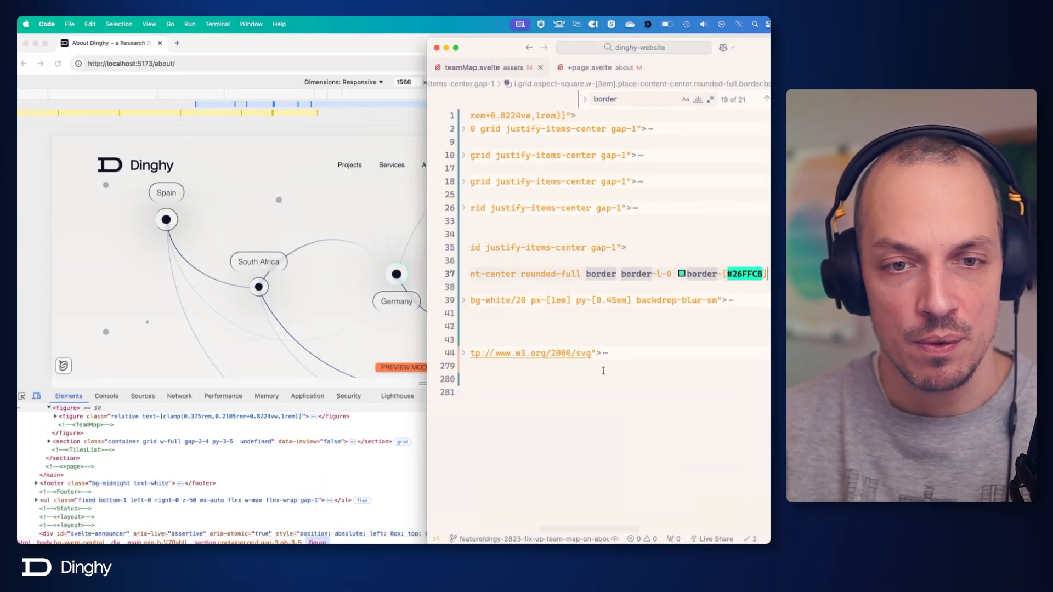
Try a custom border width on the Germany dot, entering border-[1.32px] and changing it to border-[1.35px] on line 37.
text(-[)
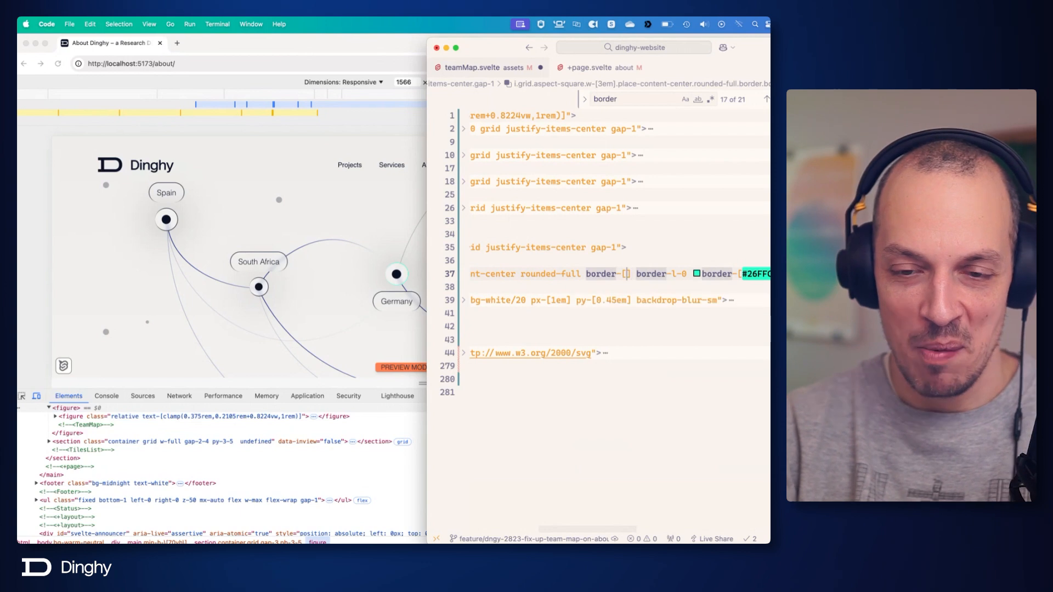
text(1)
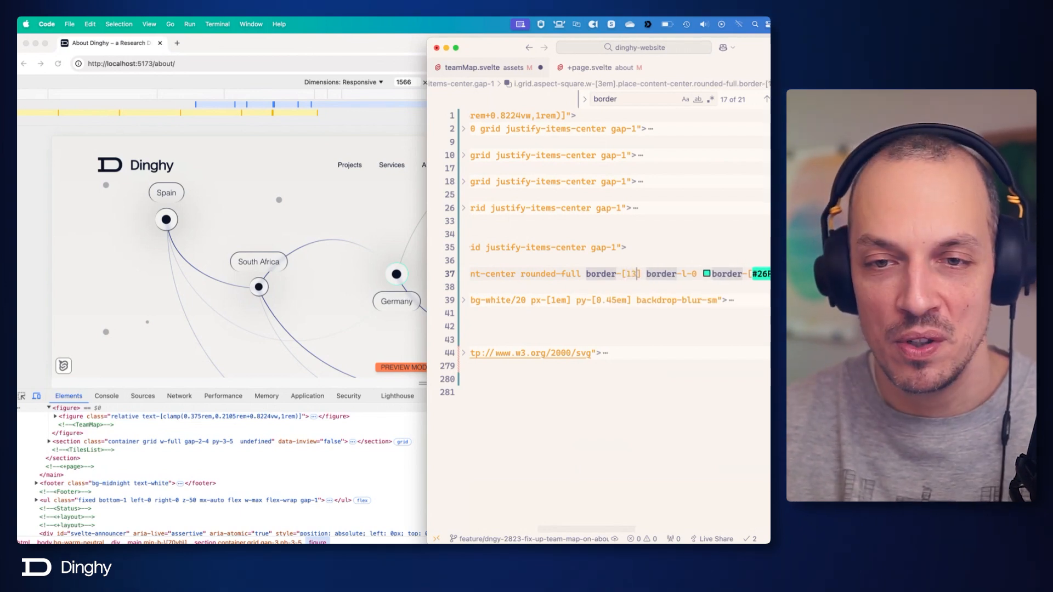
text(.32px)
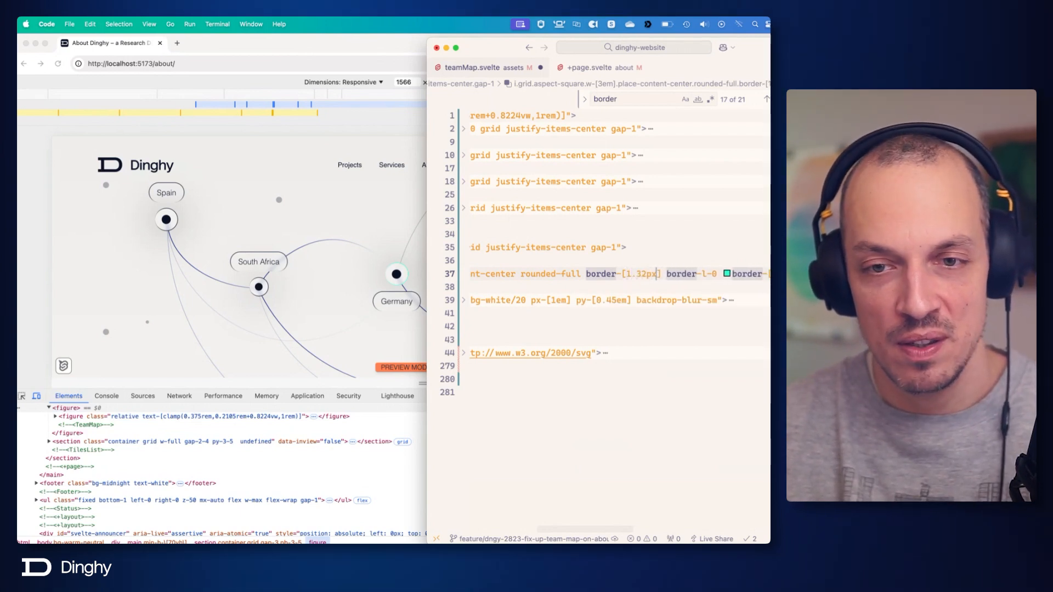
key(Left)
key(Left)
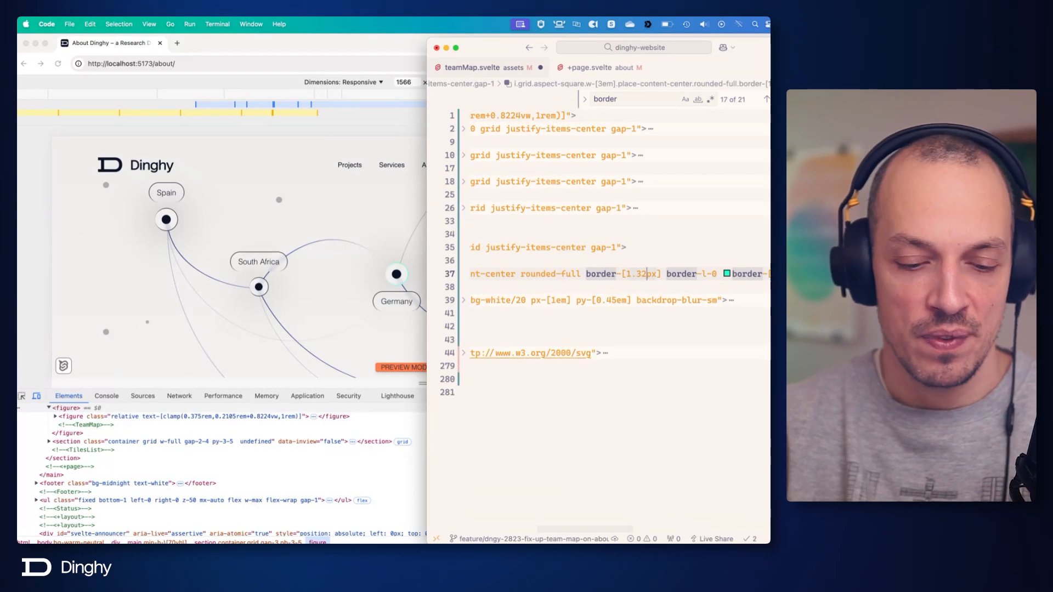
key(BackSpace)
text(5)
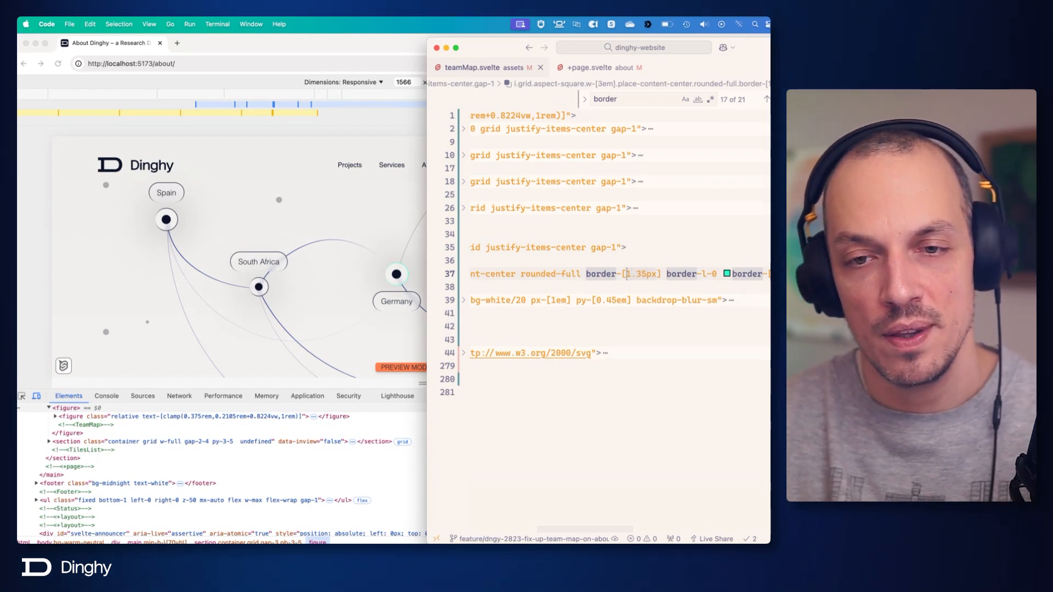
key(Left)
key(Left)
key(Left)
key(Left)
key(Left)
key(Right)
key(Right)
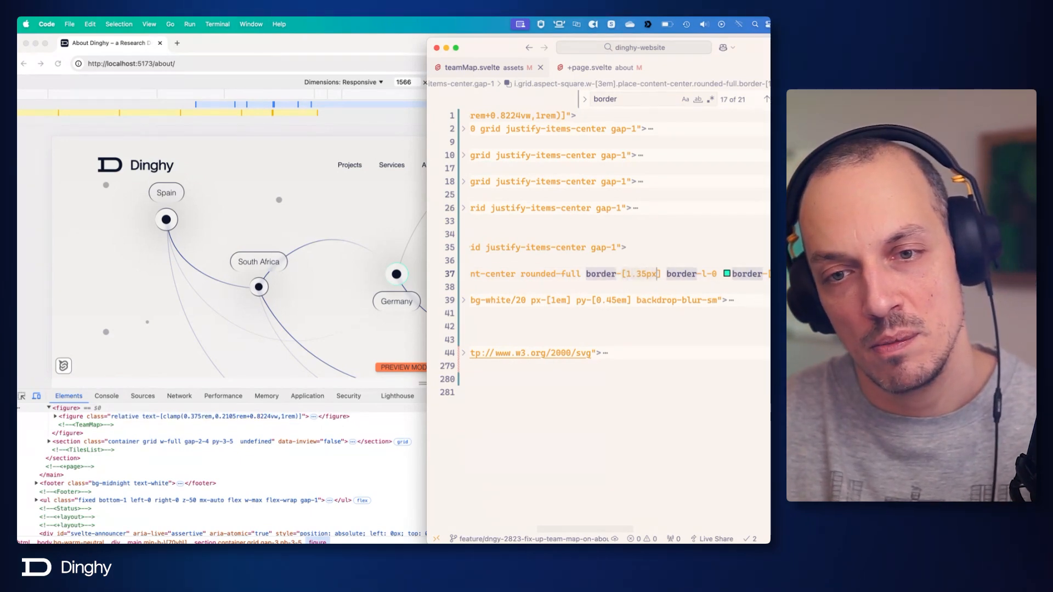
Remove the [border-width:1.5px] class from the Germany dot, restore the plain border class, and save the file.
key(super+g)
key(super+g)
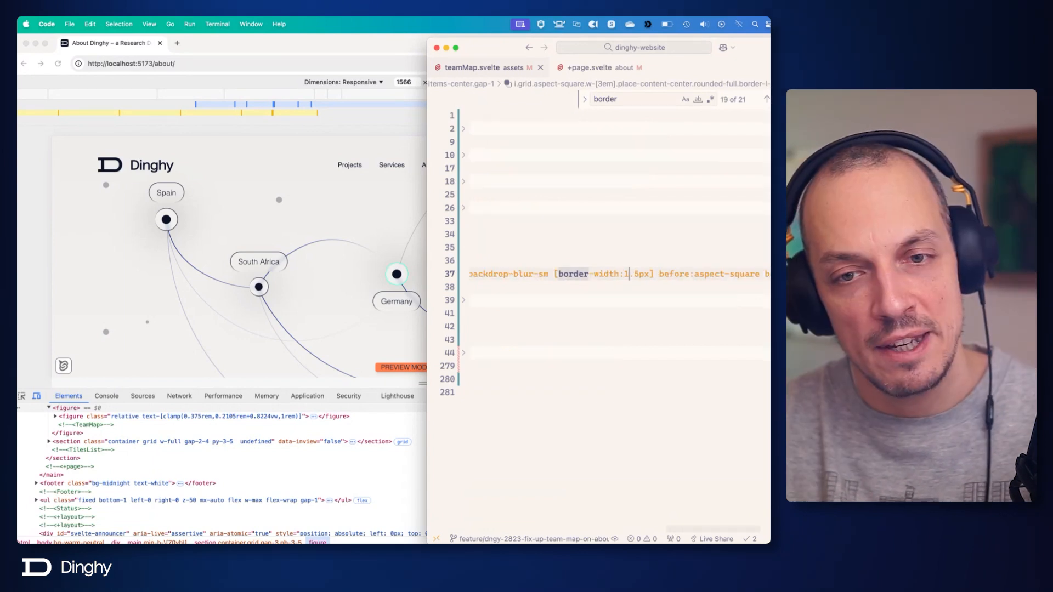
key(Right)
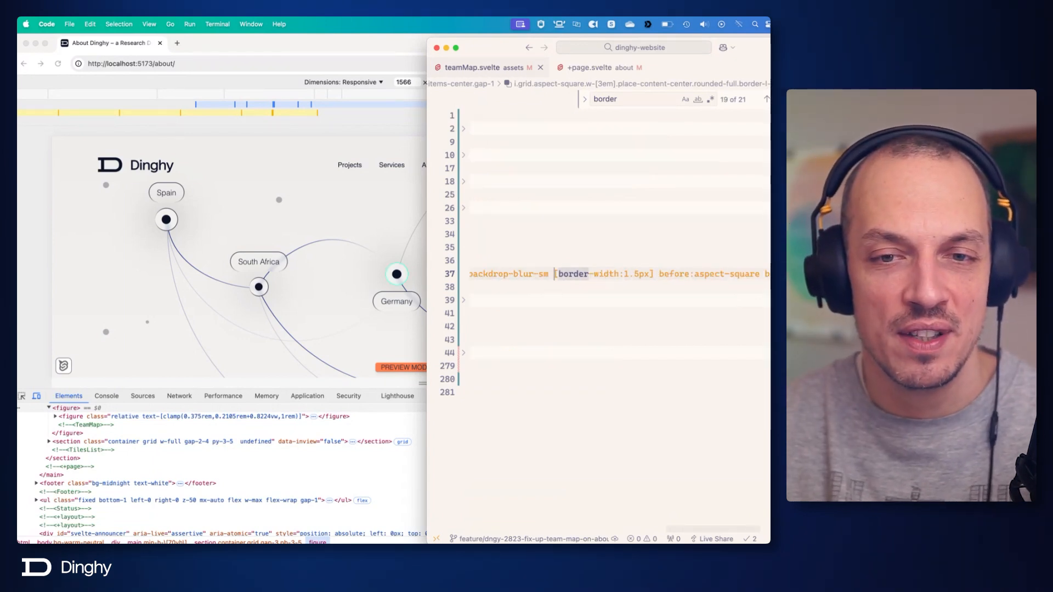
key(alt+Right)
key(alt+Right)
key(alt+Right)
key(alt+Right)
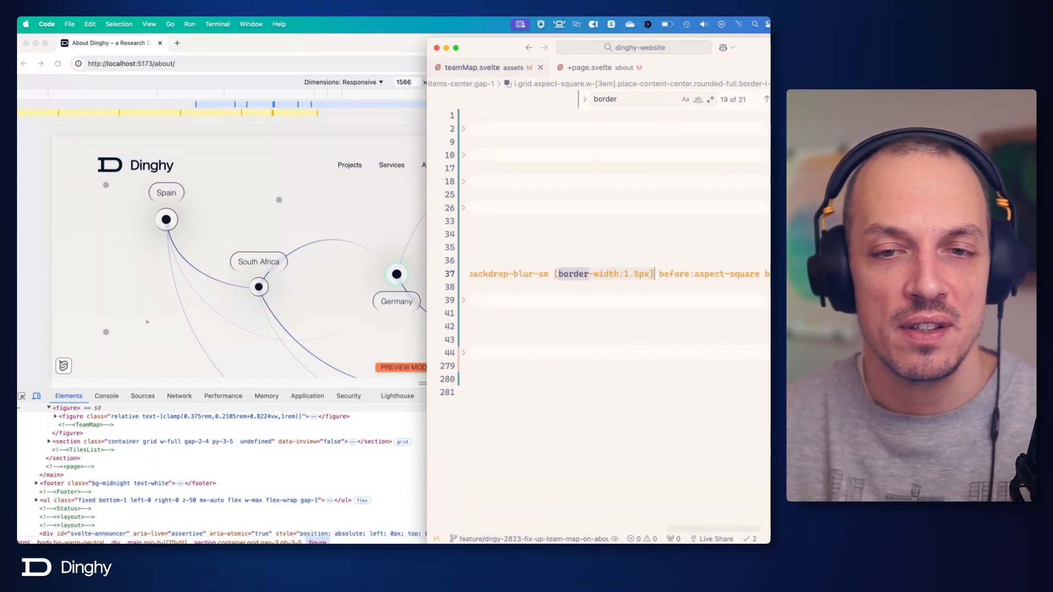
key(shift+Right)
key(BackSpace)
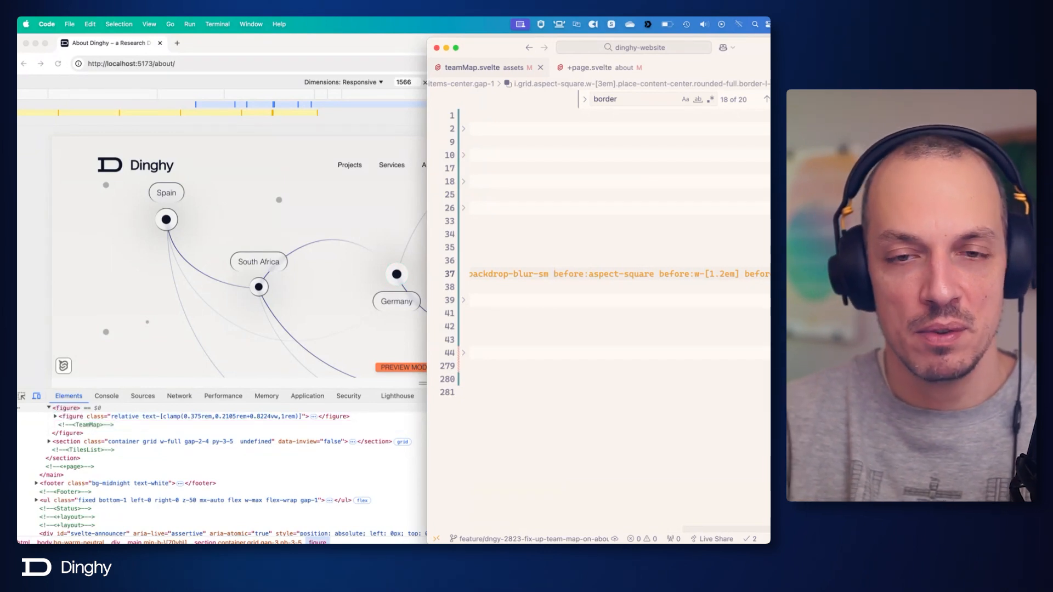
text(border)
key(super+s)
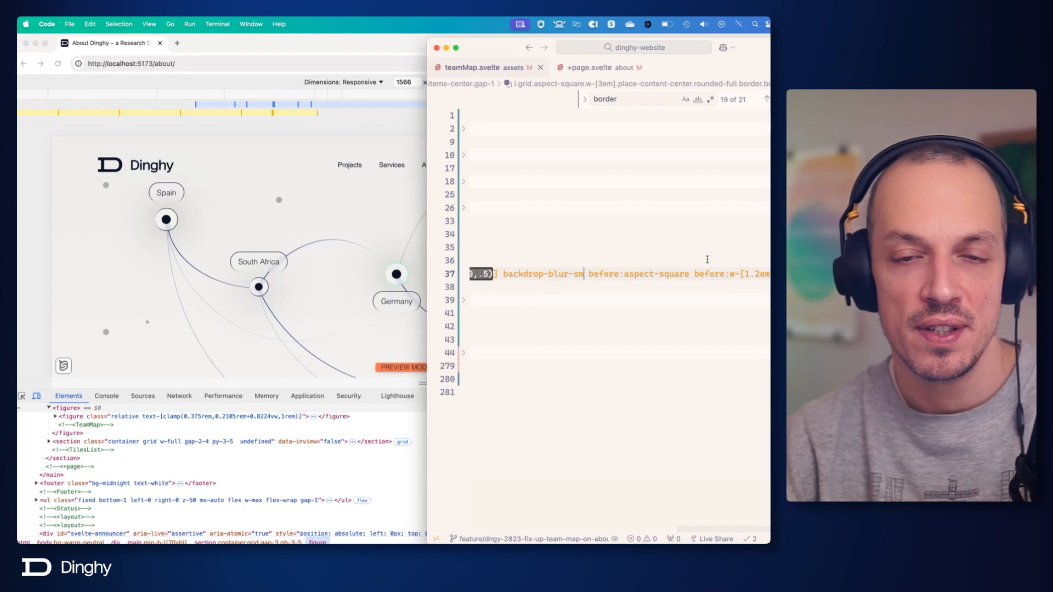
Replace the Germany dot's before:bg-midnight class with before:bg-gradient-to-b.
scroll(699, 262, left, 5)
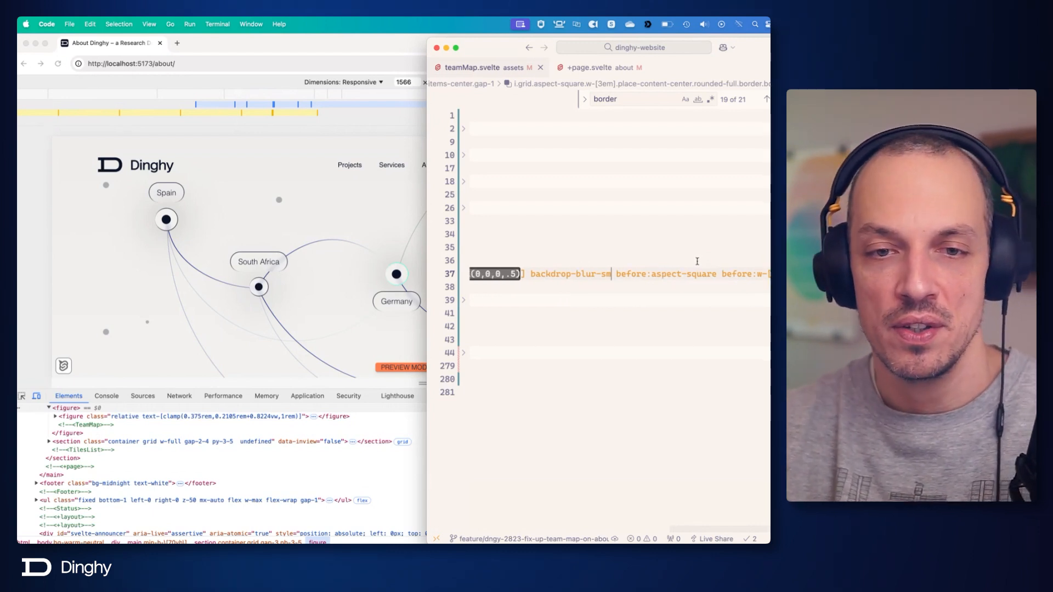
scroll(696, 262, right, 5)
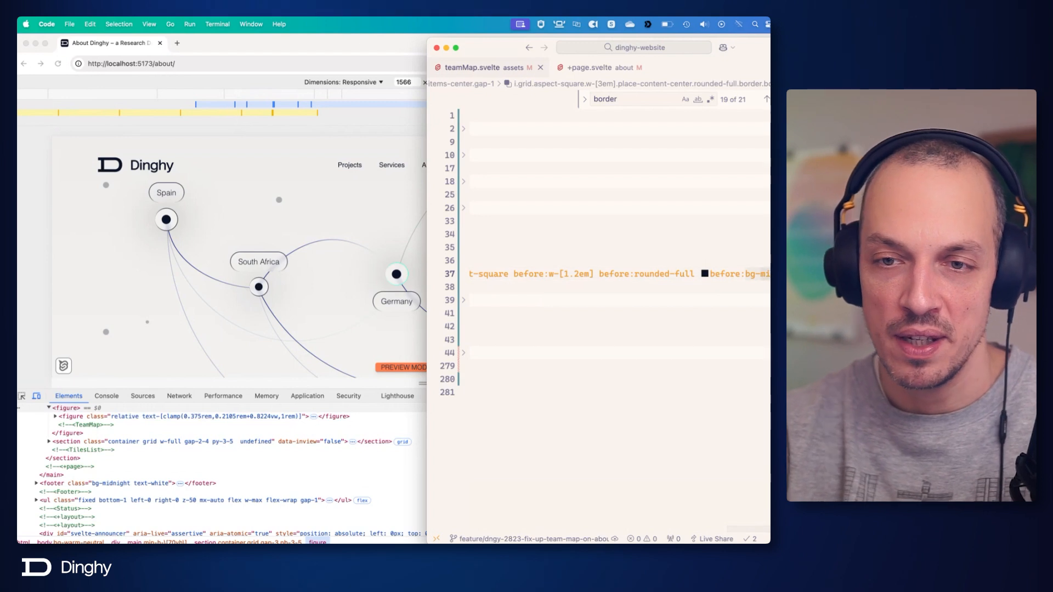
key(BackSpace)
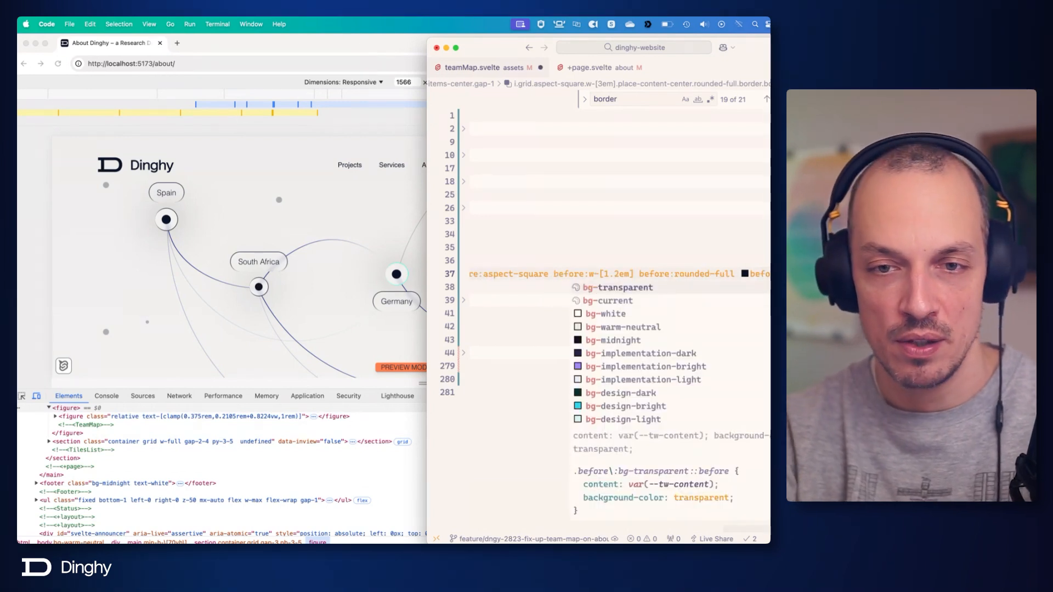
text(lin)
key(alt+BackSpace)
text(gra)
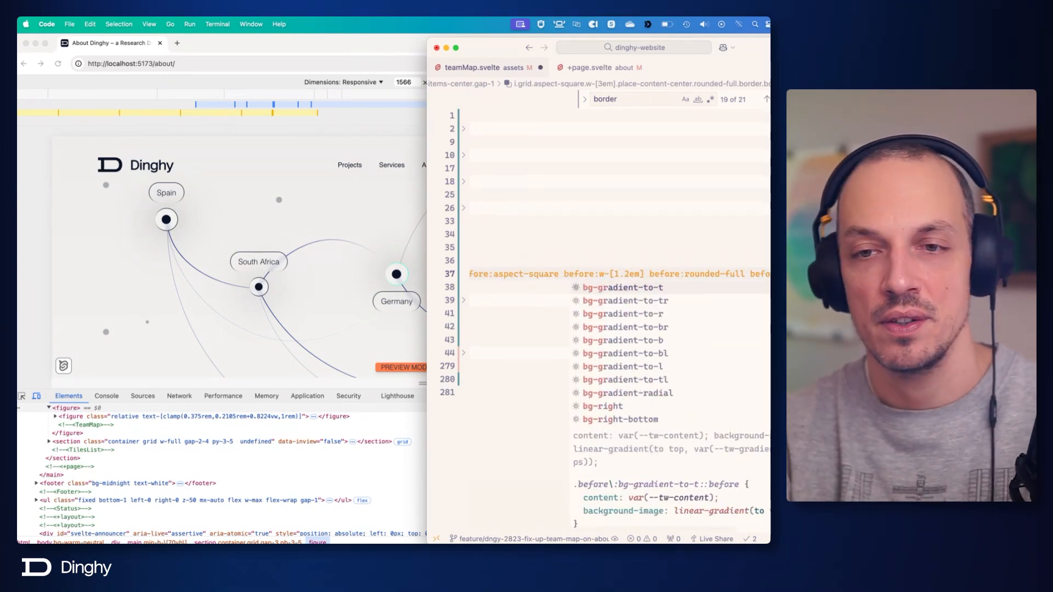
key(Down)
key(Down)
key(Down)
key(Down)
key(Down)
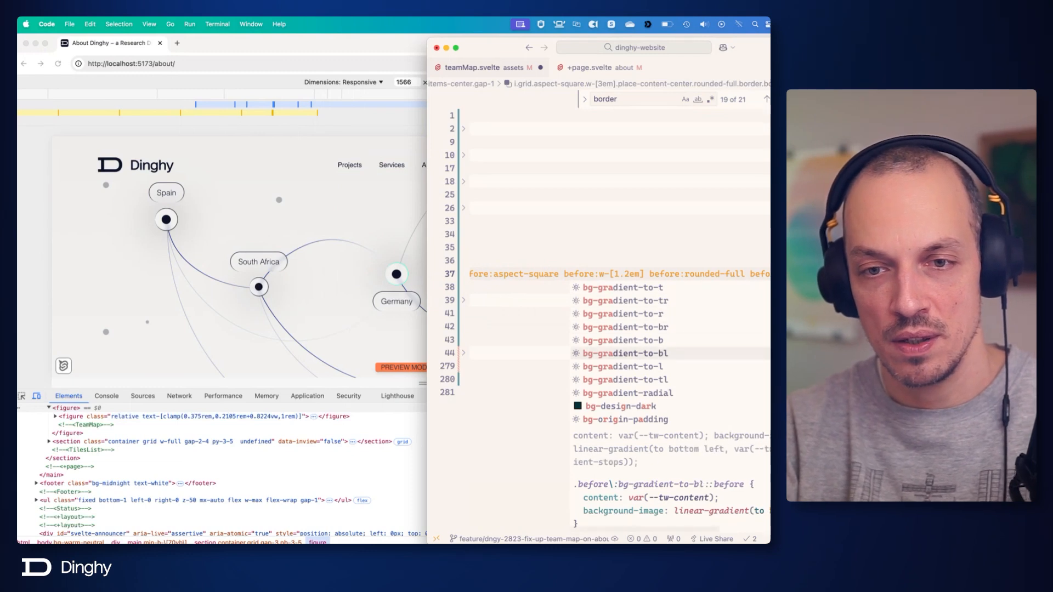
key(Up)
key(Up)
key(Up)
key(Up)
key(Down)
key(Down)
key(Down)
key(Down)
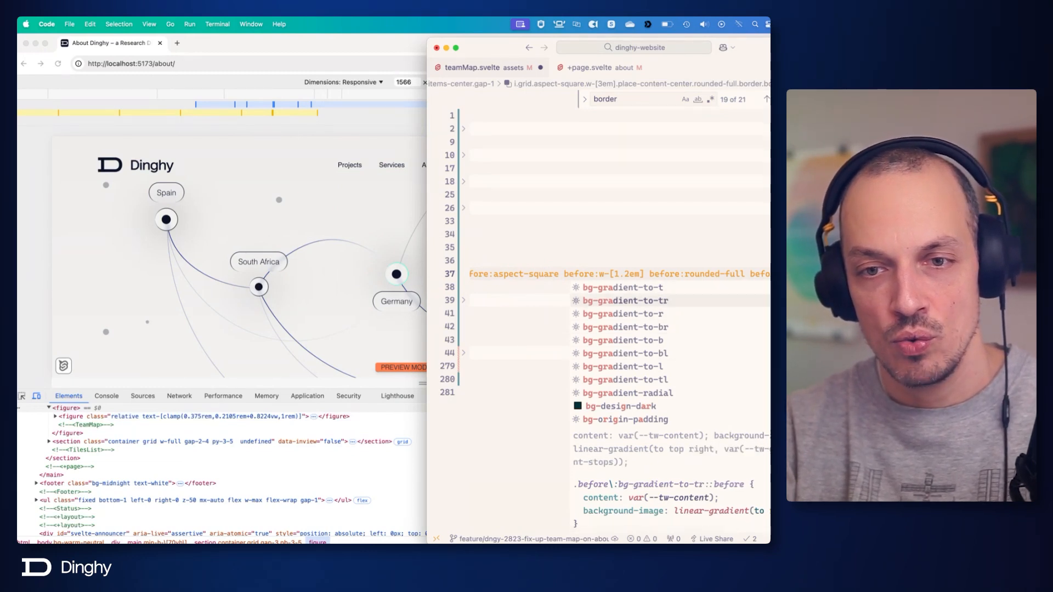
key(Return)
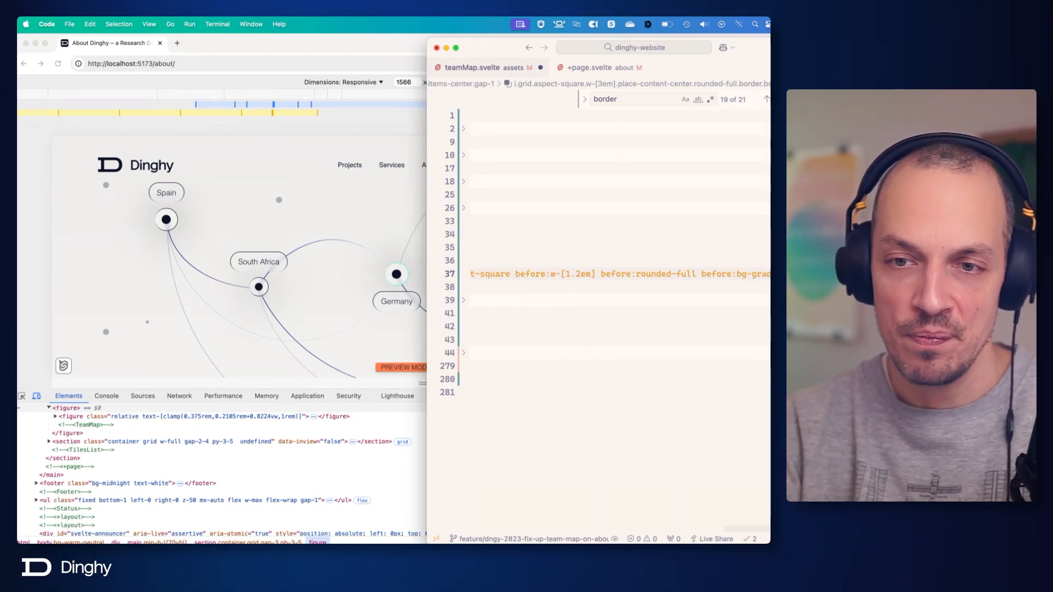
Begin a before:from- gradient colour class on the Germany dot and look through the suggested theme colours.
text(befo)
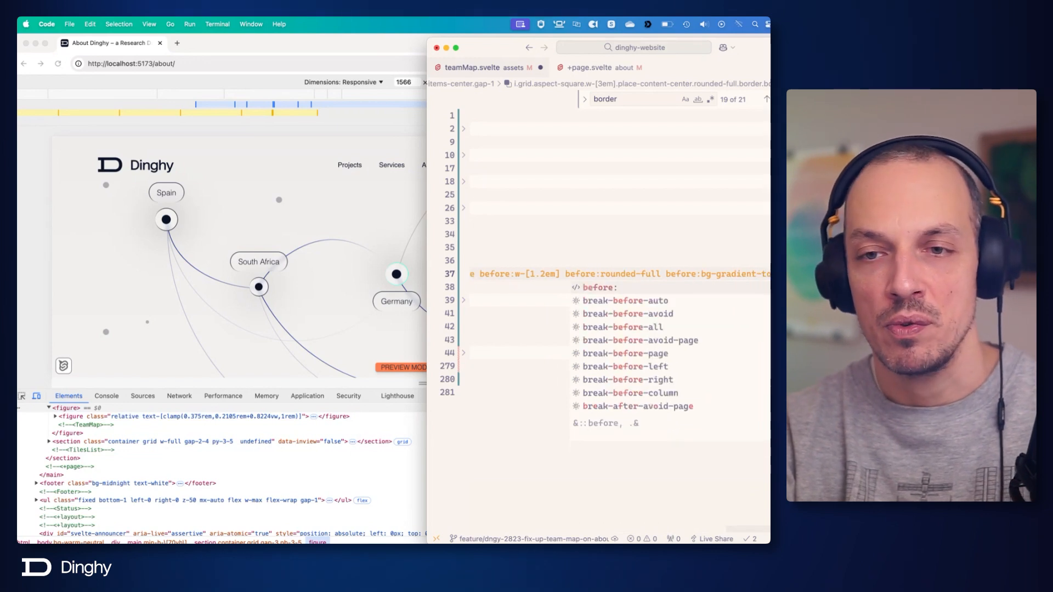
key(Return)
text(from)
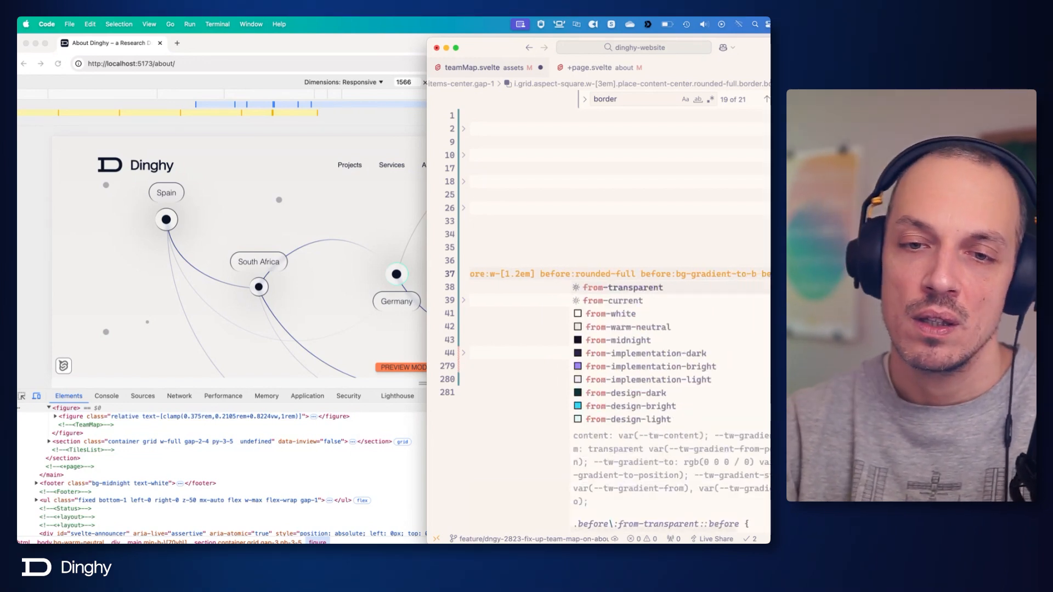
scroll(670, 353, down, 3)
scroll(670, 353, down, 10)
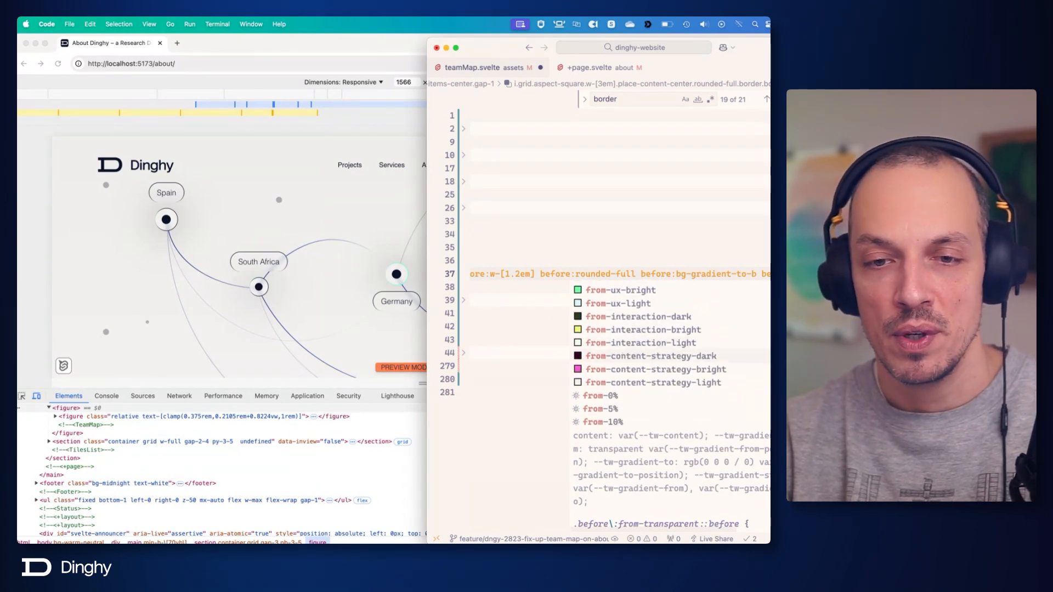
scroll(670, 353, up, 13)
scroll(670, 352, down, 5)
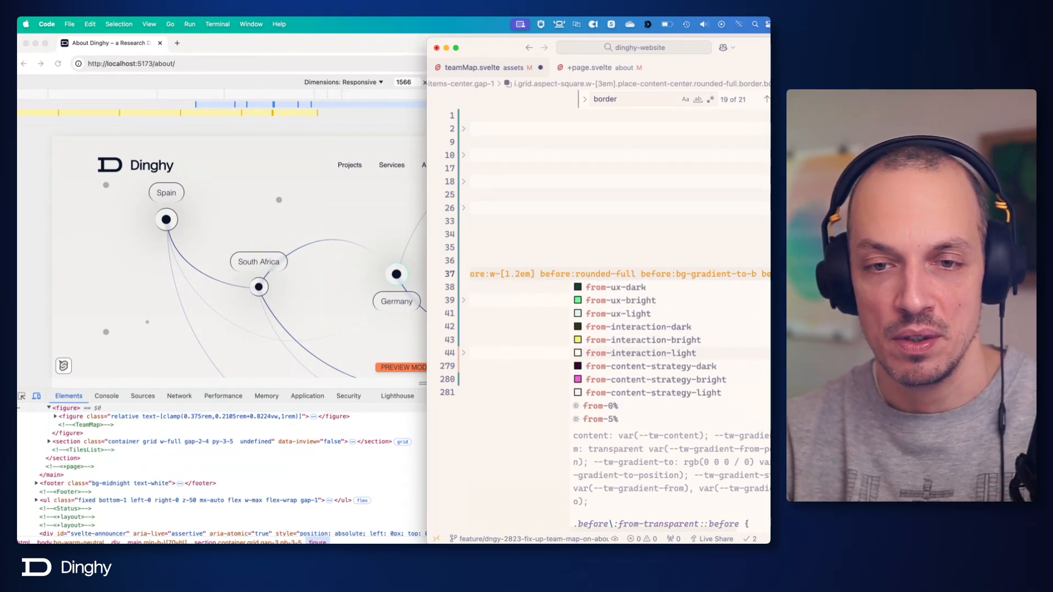
Switch to Figma, copy center-dot's fill gradient colours 21EDED (0%) and 21ED7F (100%), and return to the code editor.
key(super+Tab)
key(super+Tab)
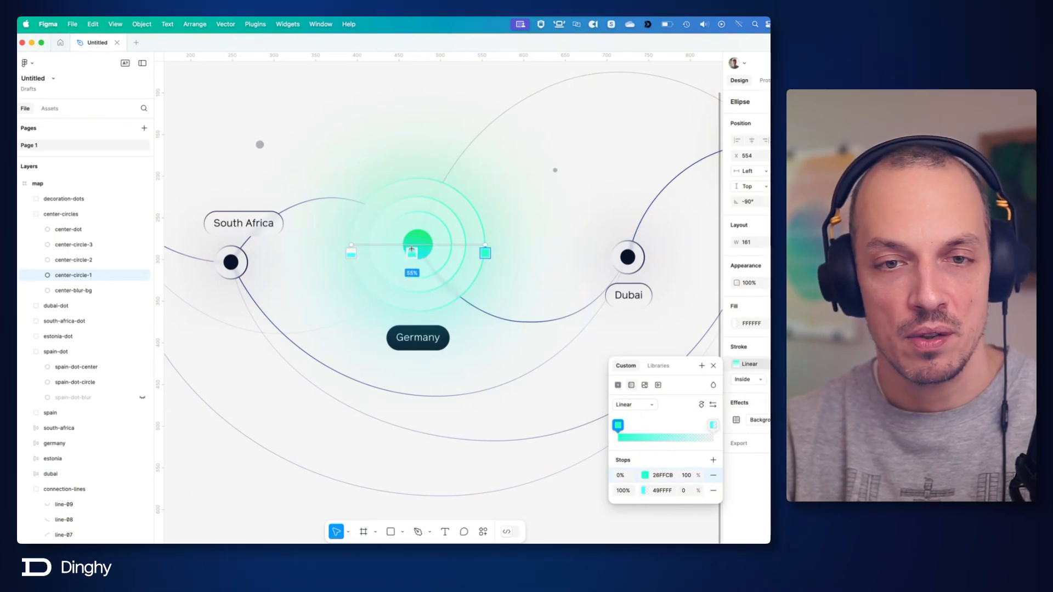
key(Escape)
click(420, 253)
click(739, 325)
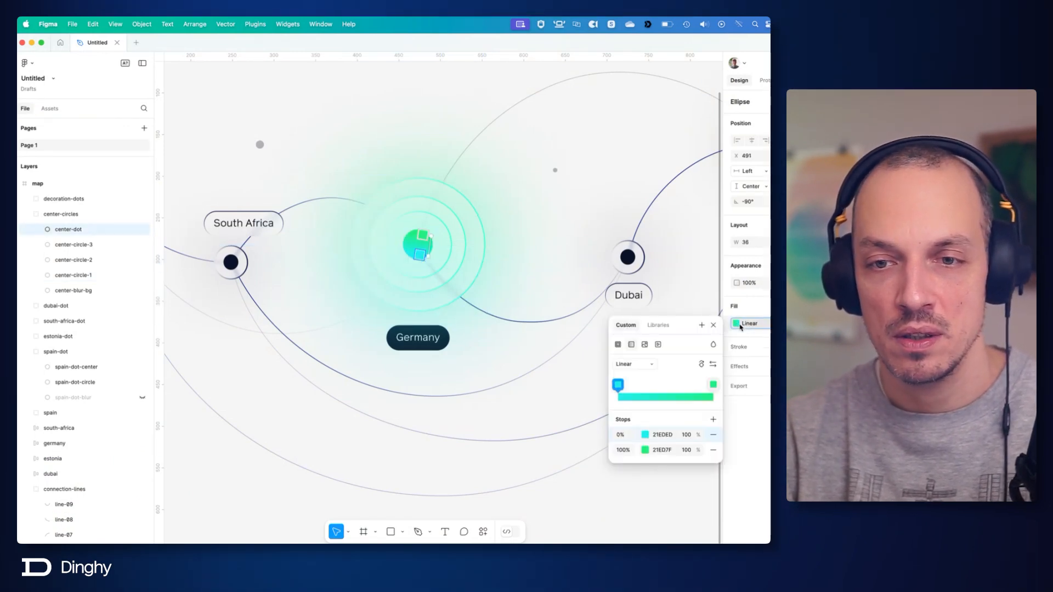
click(662, 435)
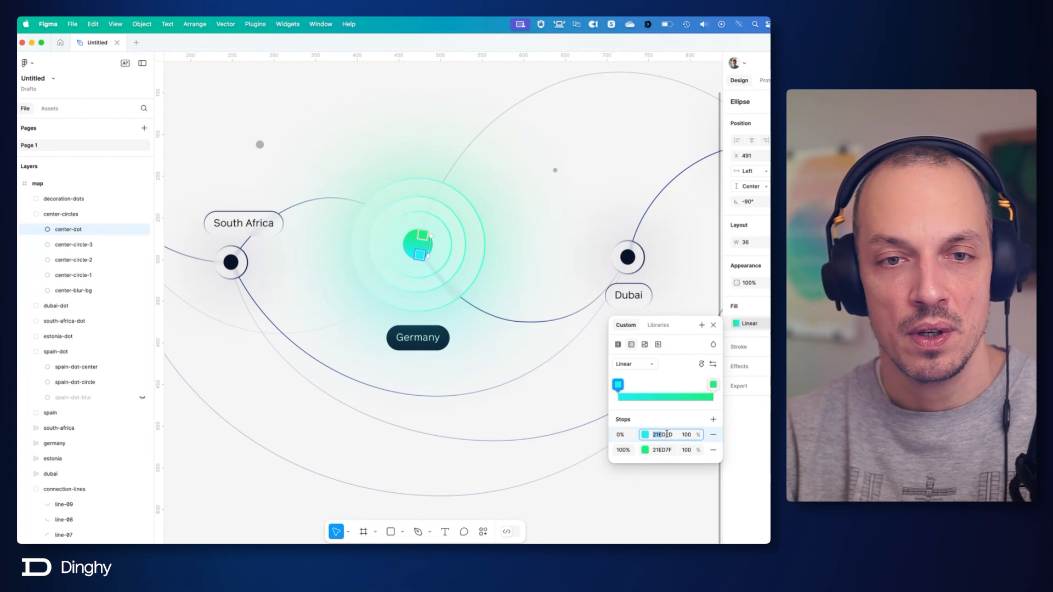
key(super+Tab)
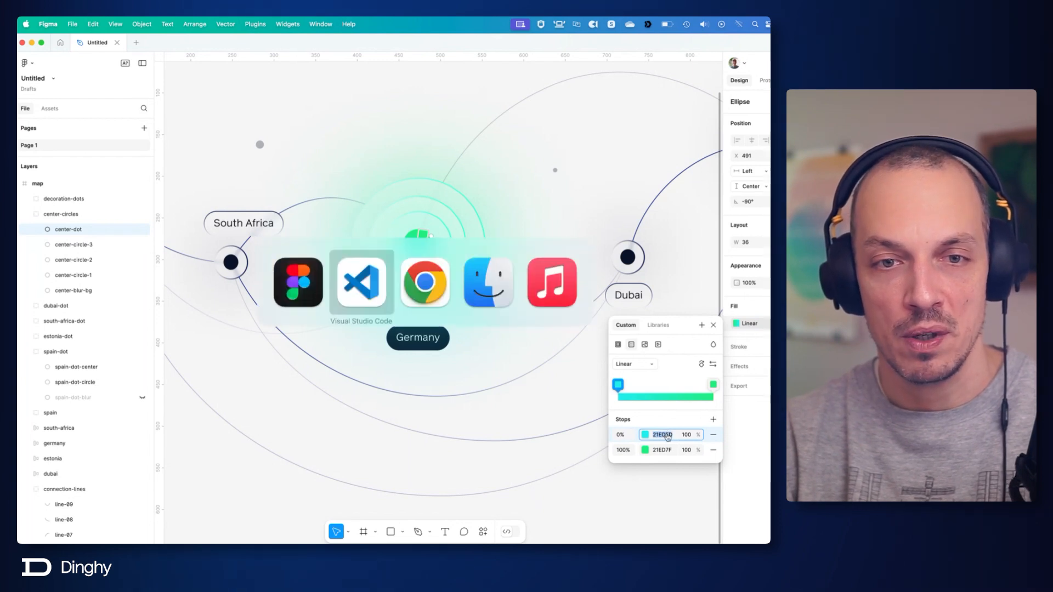
key(super+Tab)
key(super+shift+Tab)
key(super+shift+Tab)
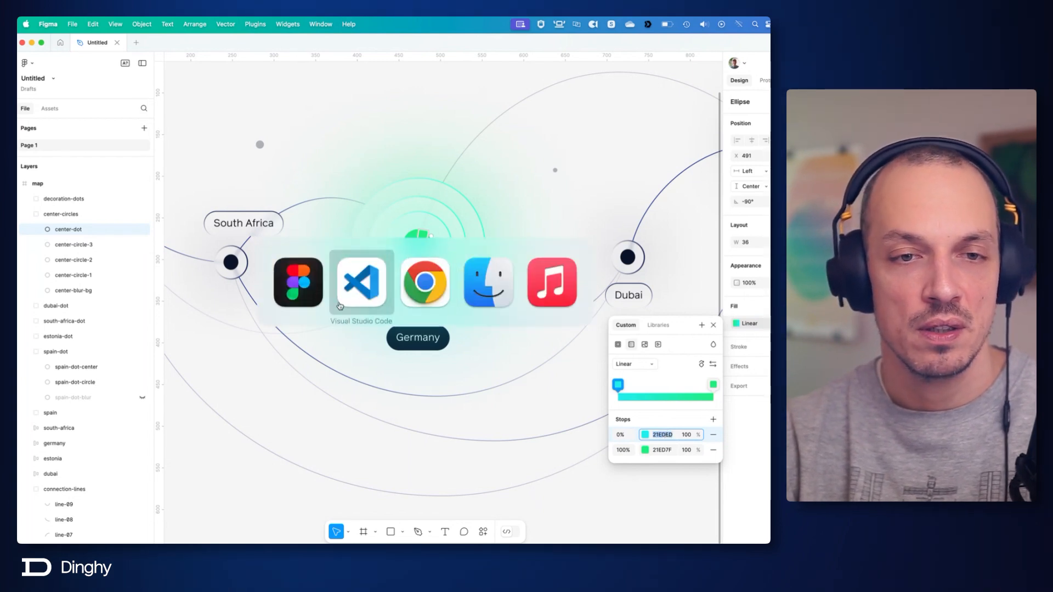
click(669, 451)
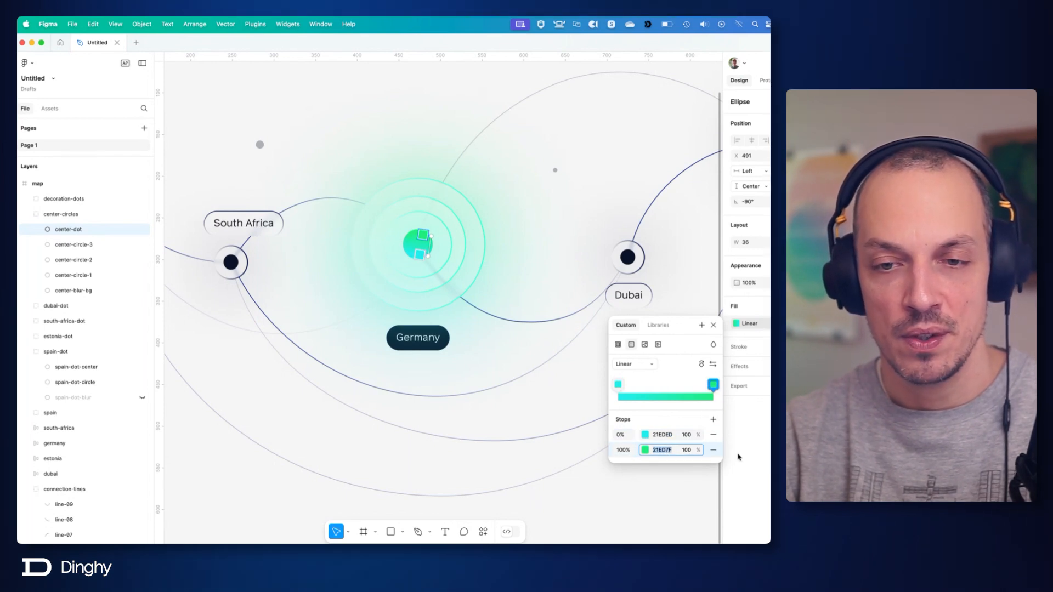
key(super+Tab)
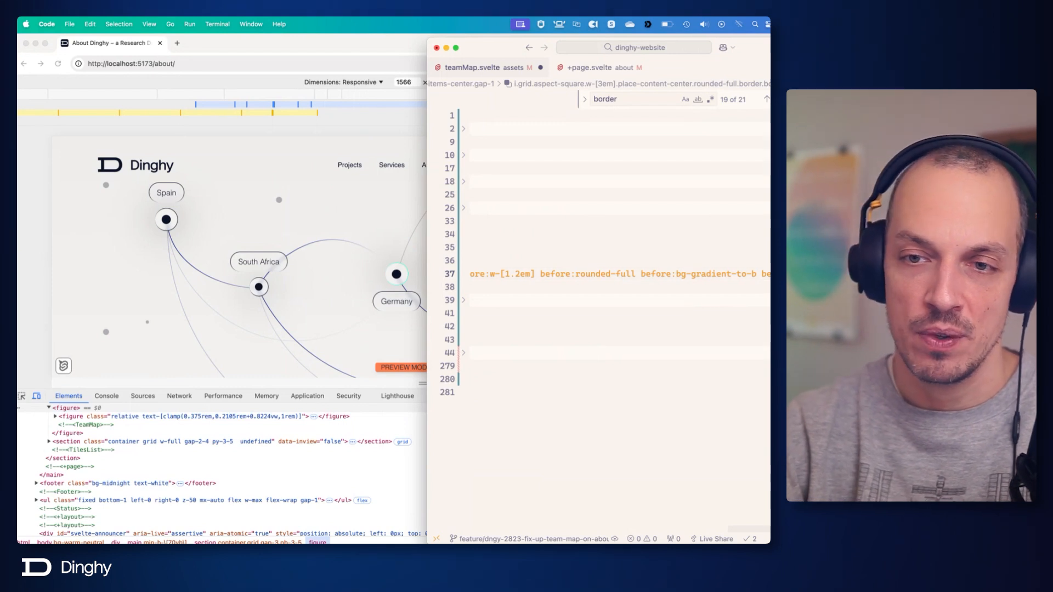
Complete the Germany dot's gradient classes with before:from-[#21EDED] and a before:to- class using the copied 100% stop colour 21ED7F.
key(Right)
key(Right)
key(Right)
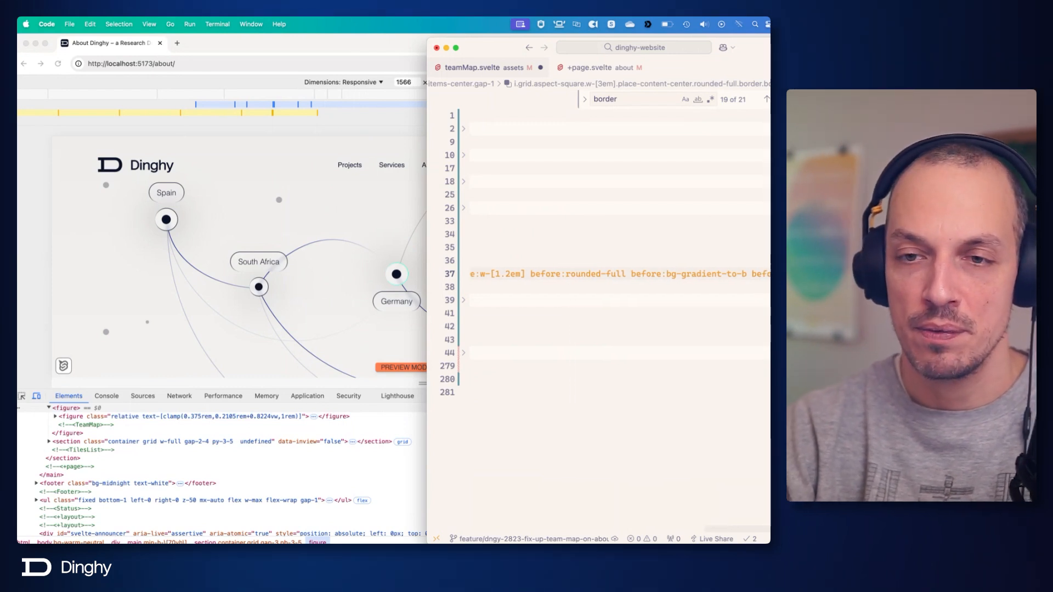
text(#)
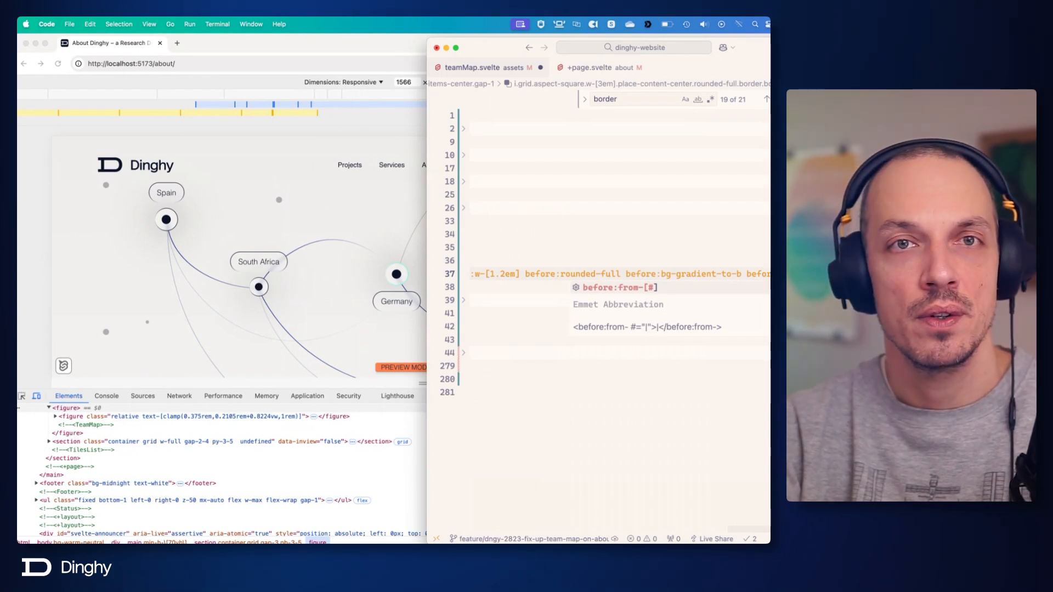
key(super+v)
text(] )
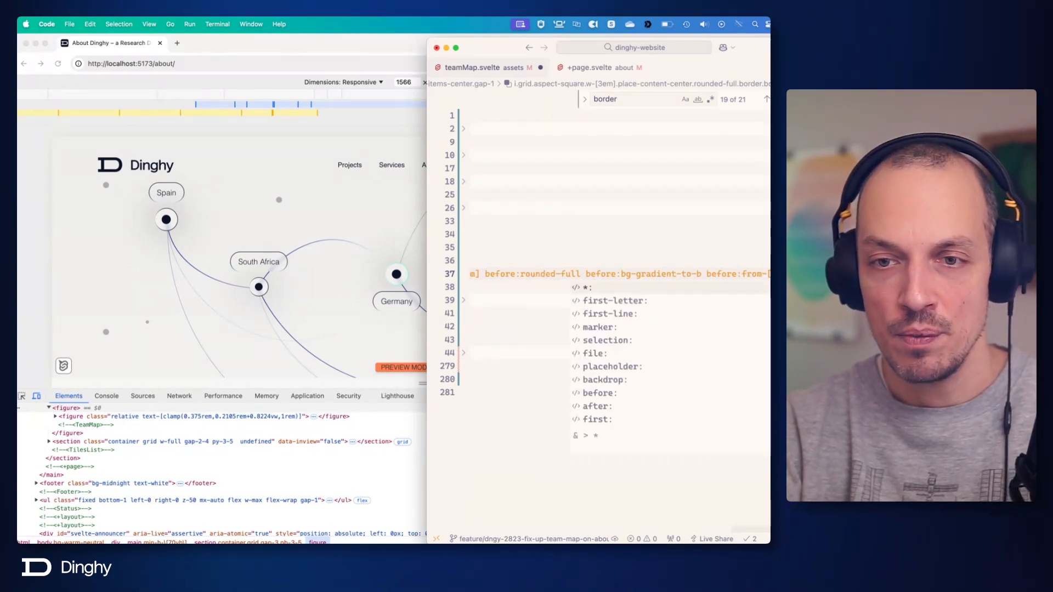
text(before:)
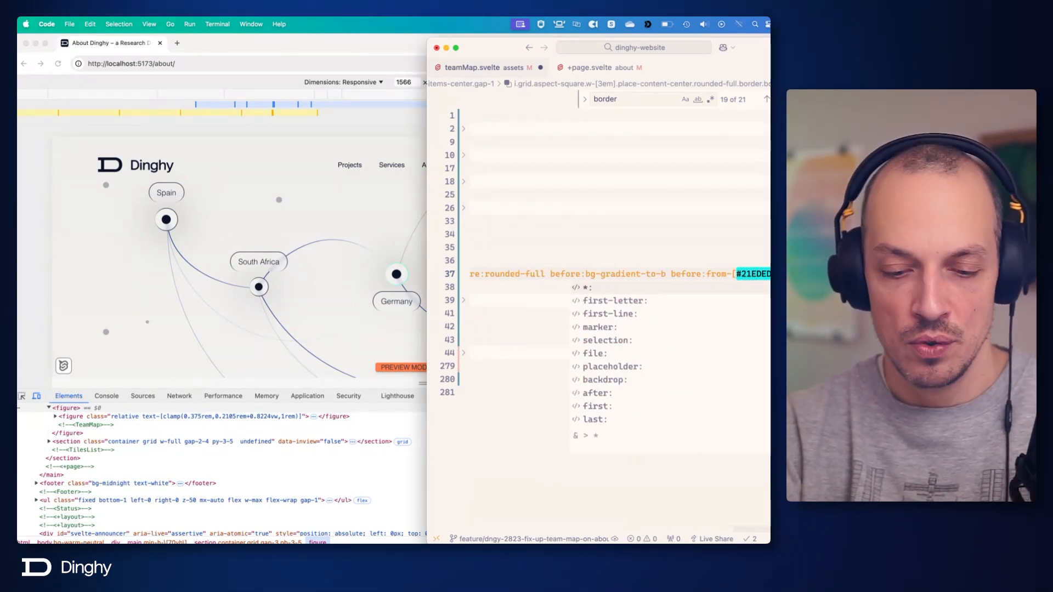
text(to-[#)
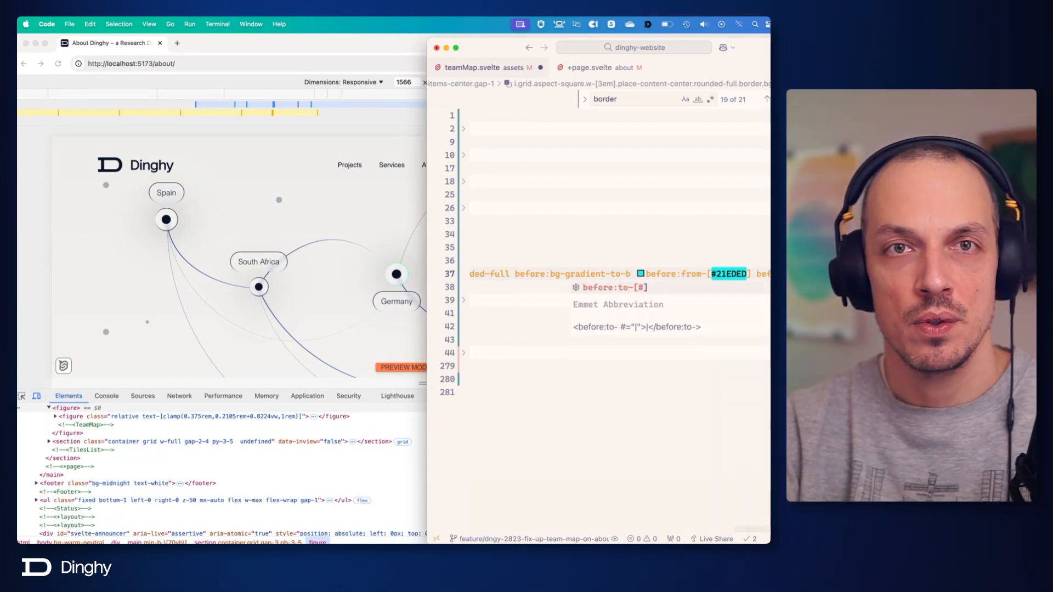
key(super+v)
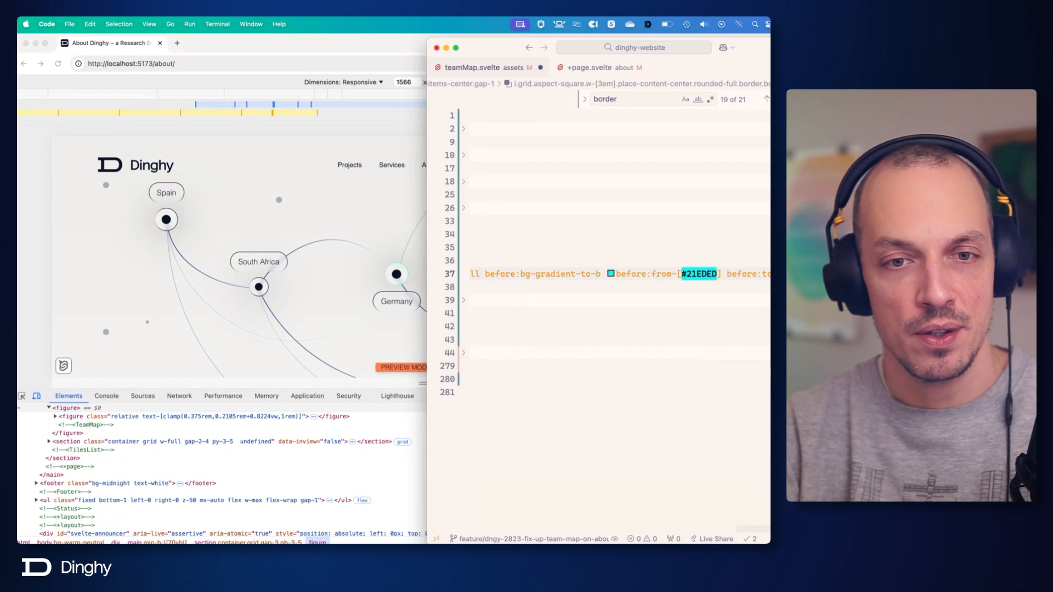
Save the gradient classes, replace w-[3em] with p-1 on the Germany dot's <i> element, and save the file again.
key(super+s)
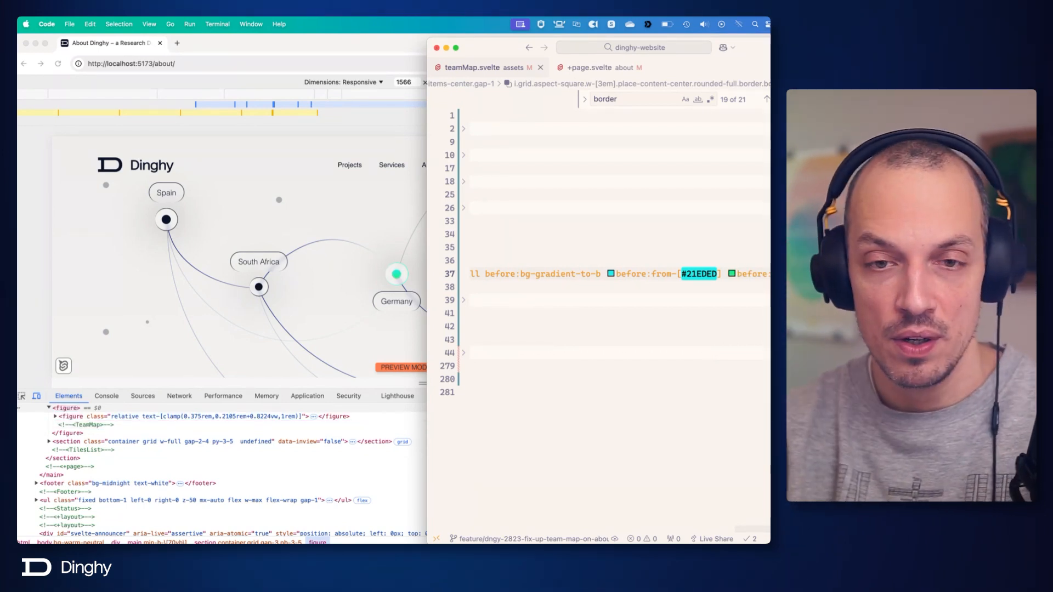
scroll(713, 266, left, 10)
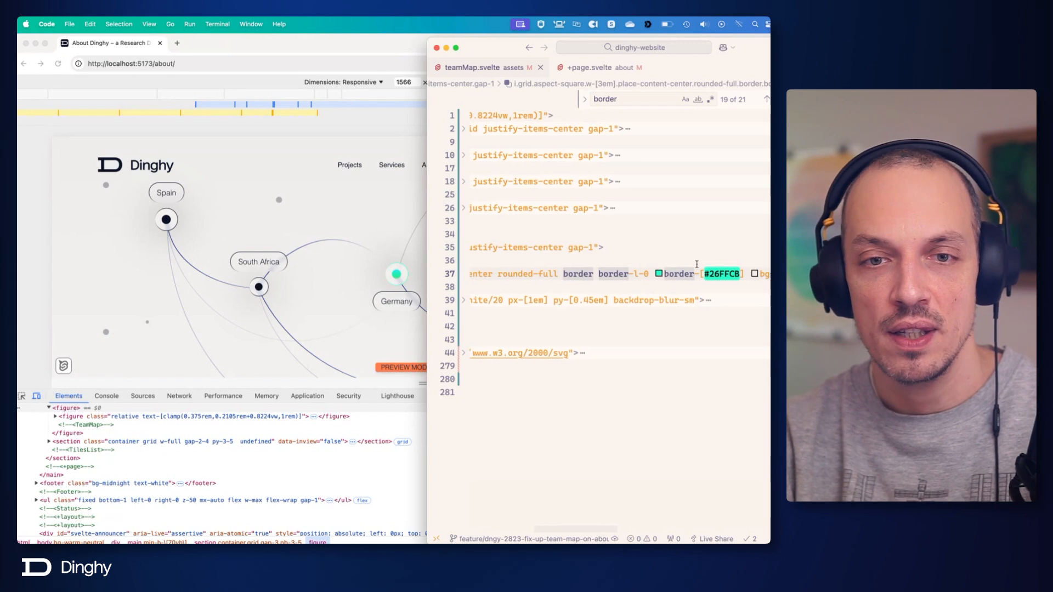
scroll(694, 265, left, 1)
click(555, 284)
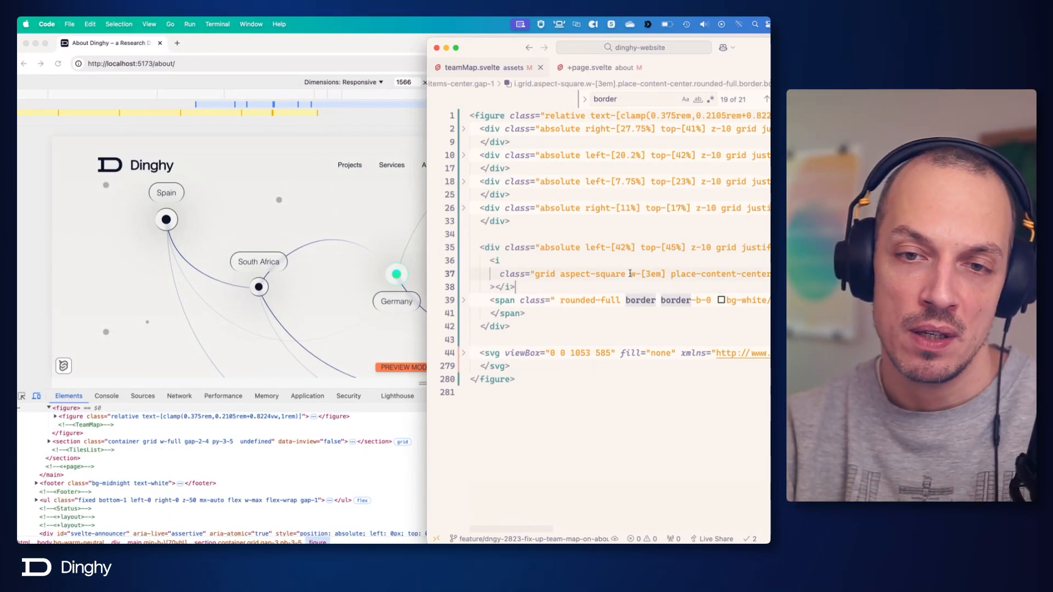
mouse_move(713, 297)
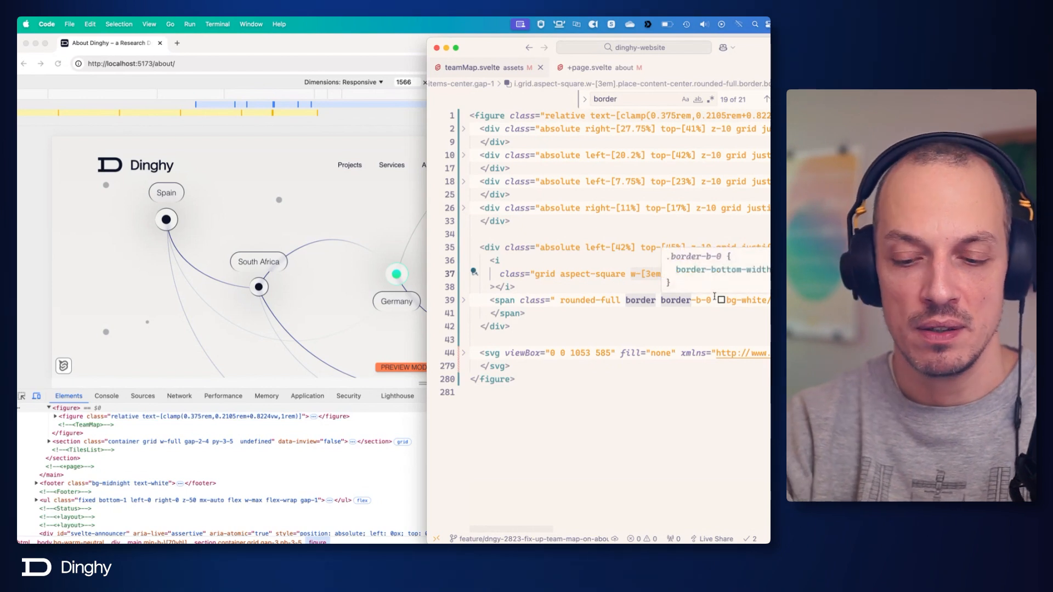
text(p)
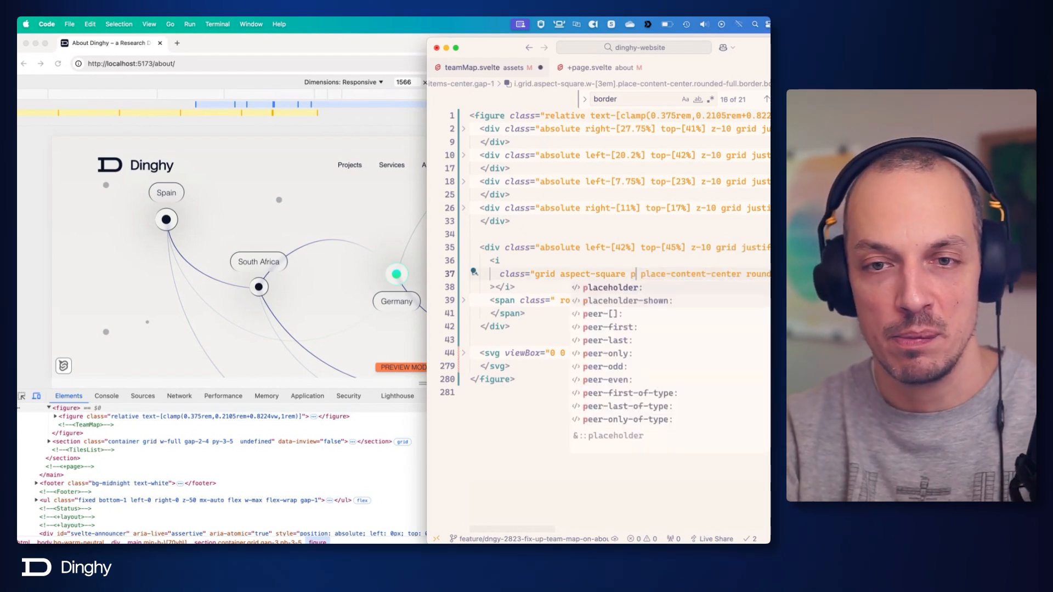
text(-1)
key(super+s)
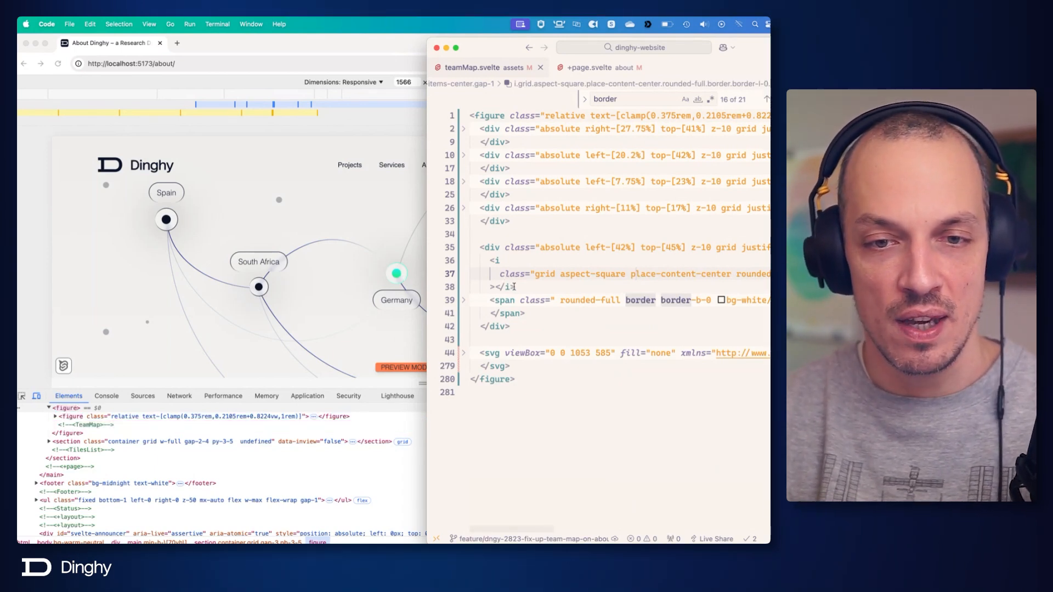
Copy the Germany dot's whole <i> element and nest the copy inside the original on its own lines.
drag(515, 287, 490, 262)
key(super+c)
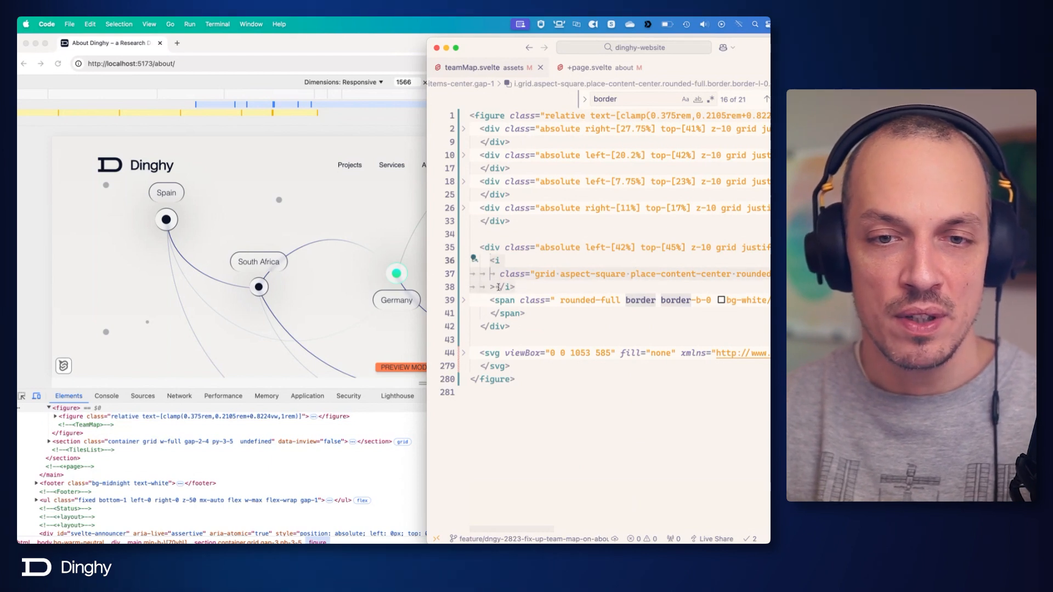
click(497, 287)
key(Return)
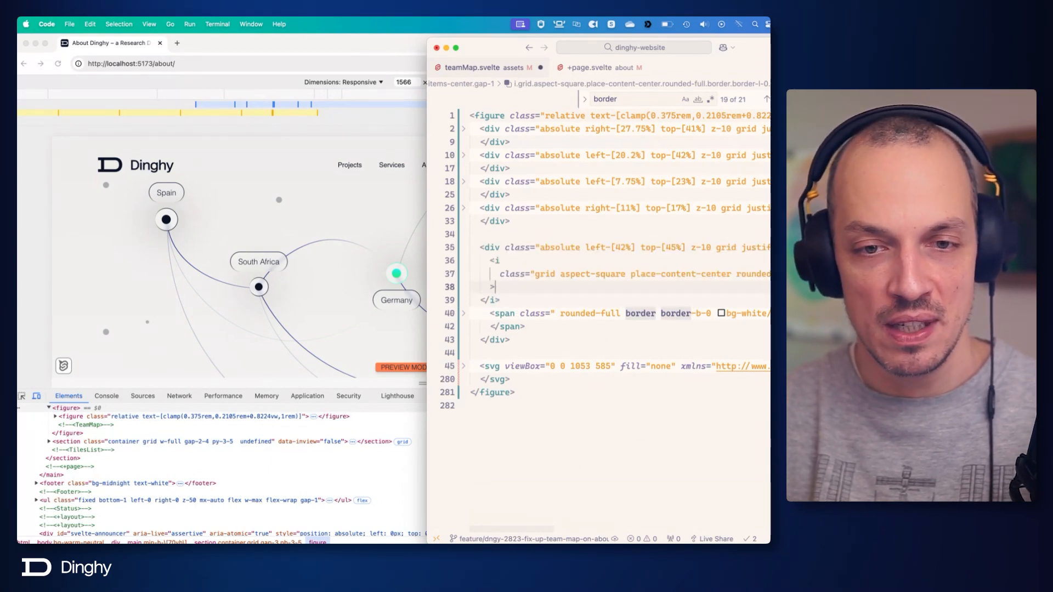
key(Return)
key(super+v)
scroll(603, 275, right, 10)
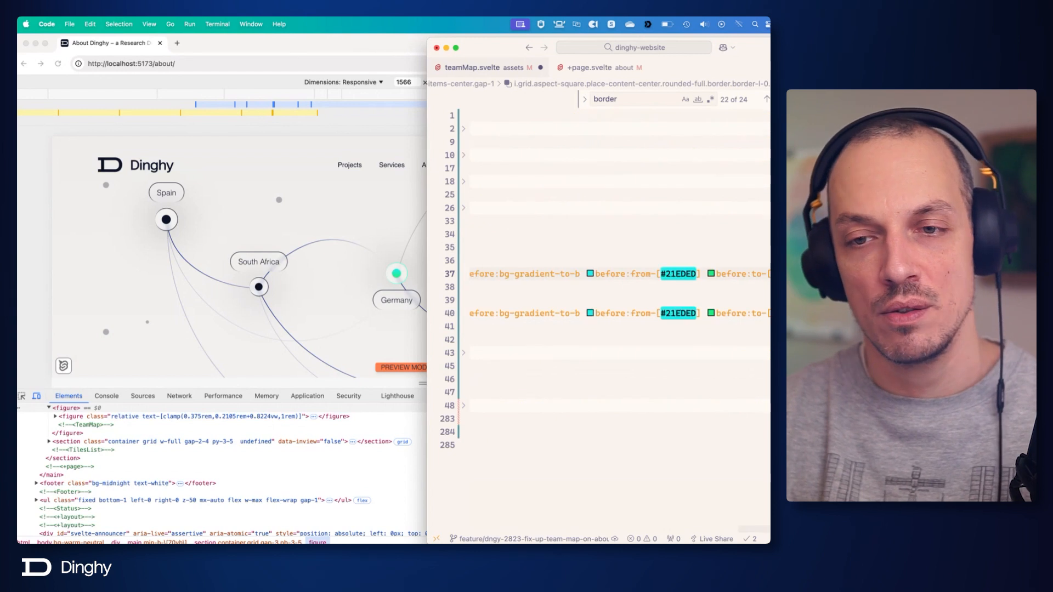
Remove all before: classes from the outer Germany <i> element, ending its class list at backdrop-blur-sm, and save.
scroll(603, 291, left, 10)
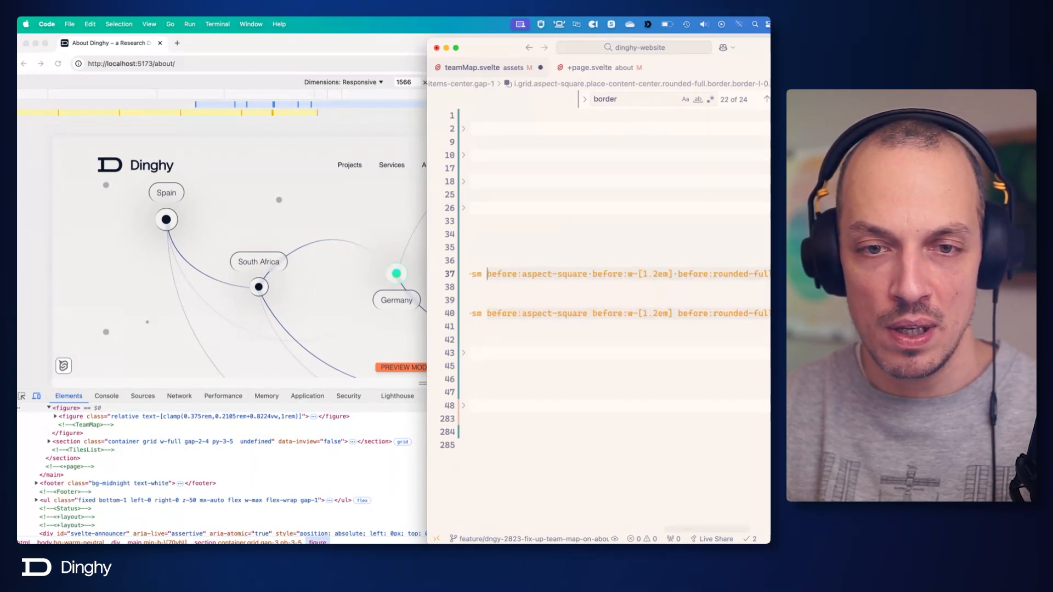
key(alt+shift+Left)
key(alt+shift+Left)
key(alt+shift+Left)
key(alt+shift+Left)
key(alt+shift+Left)
key(alt+shift+Left)
key(alt+shift+Right)
key(alt+shift+Right)
key(alt+shift+Right)
key(alt+shift+Right)
key(alt+shift+Right)
key(alt+shift+Right)
key(alt+shift+Right)
key(alt+shift+Right)
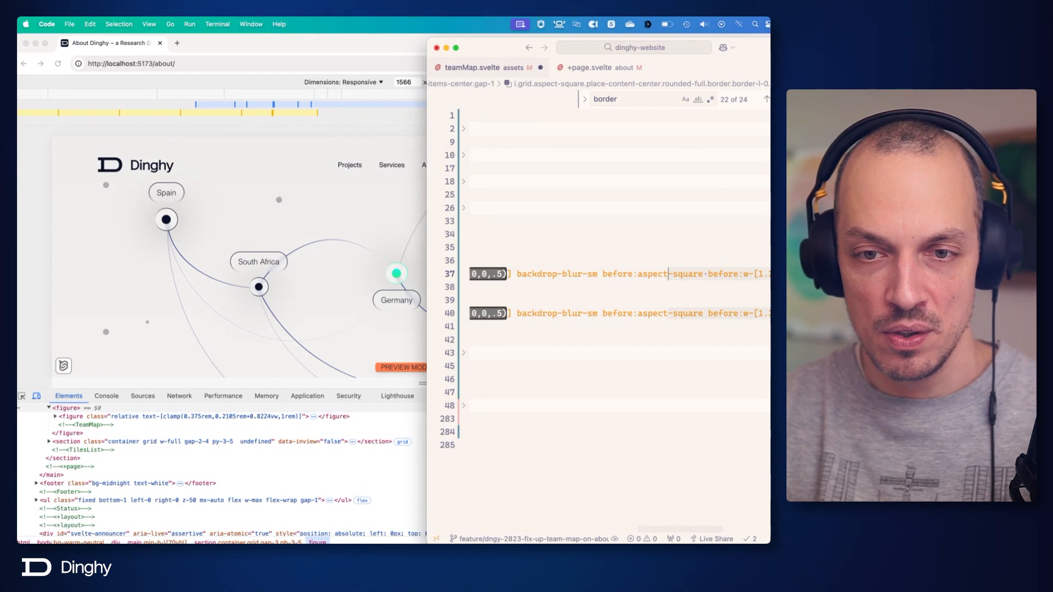
key(alt+shift+Left)
key(alt+shift+Left)
key(alt+shift+Left)
key(alt+shift+Right)
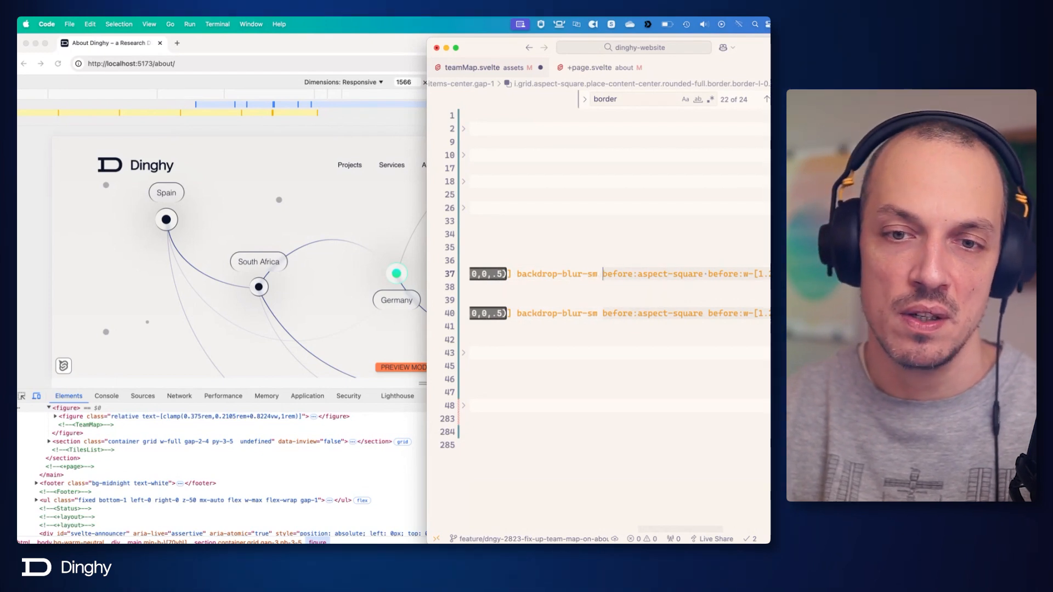
key(BackSpace)
key(super+z)
key(BackSpace)
key(super+s)
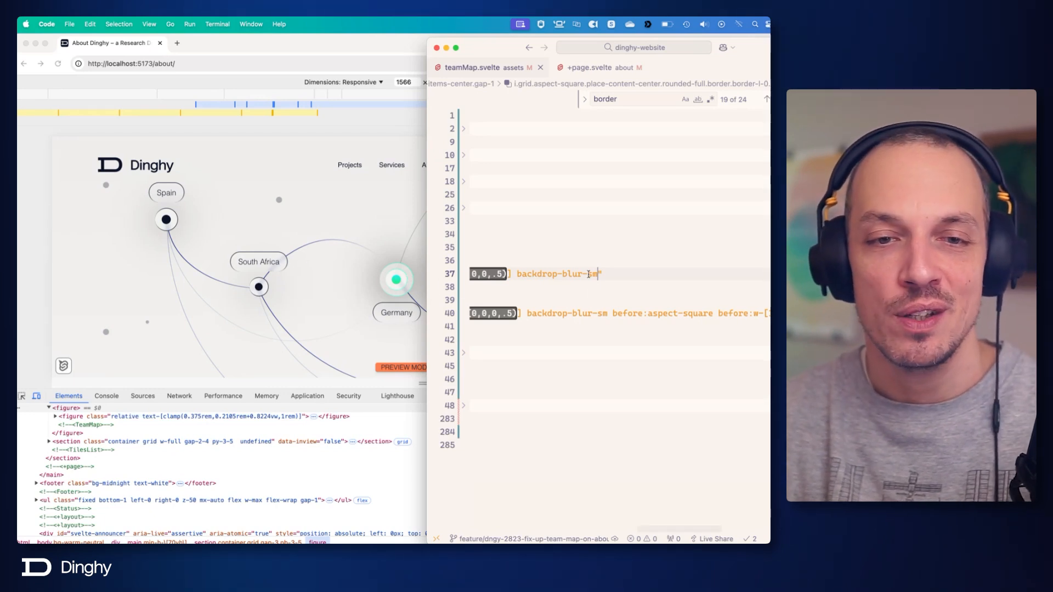
Remove the shadow-[0_0_5em_rgba(0,0,0,.5)] class from the nested Germany <i> element and save.
mouse_move(593, 279)
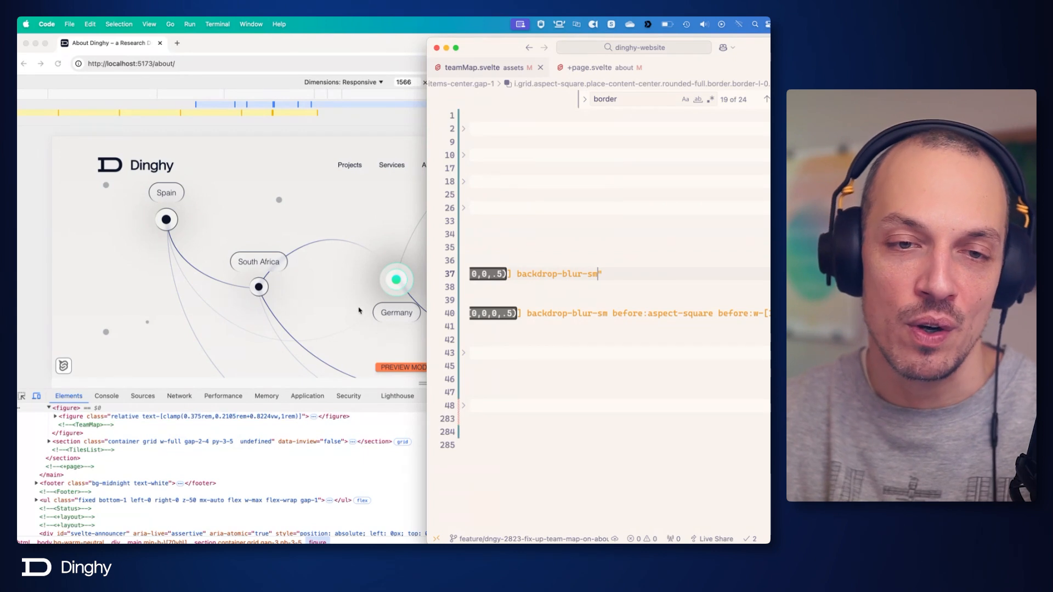
scroll(618, 283, left, 5)
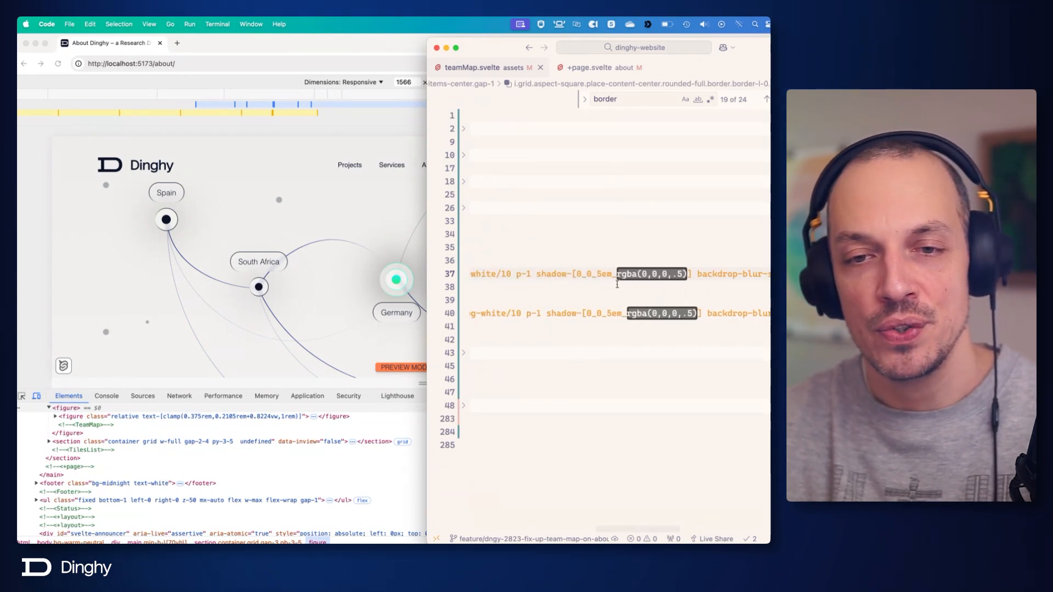
mouse_move(672, 309)
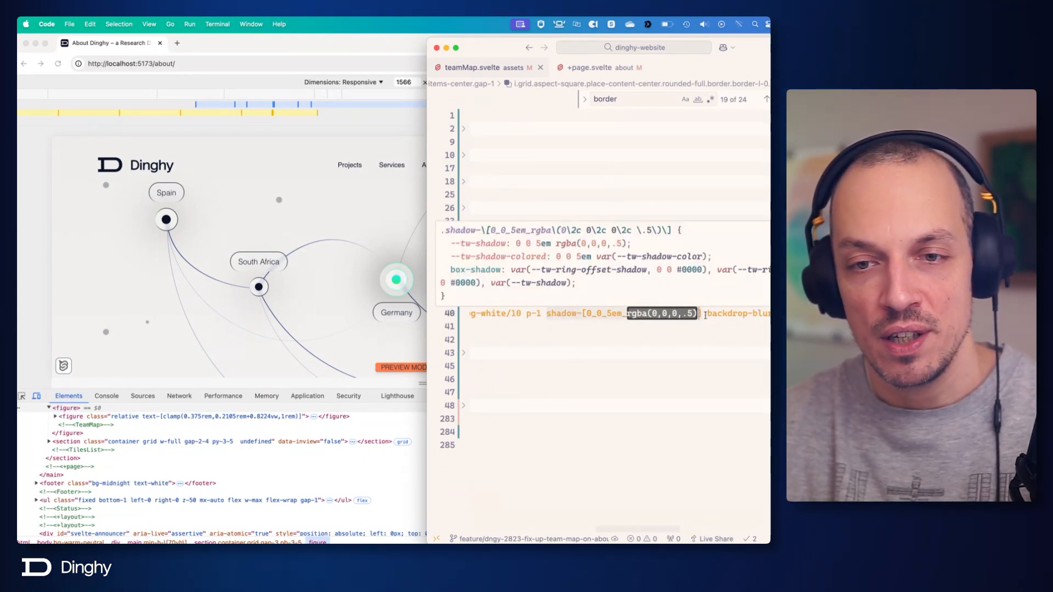
drag(702, 314, 546, 314)
key(BackSpace)
key(BackSpace)
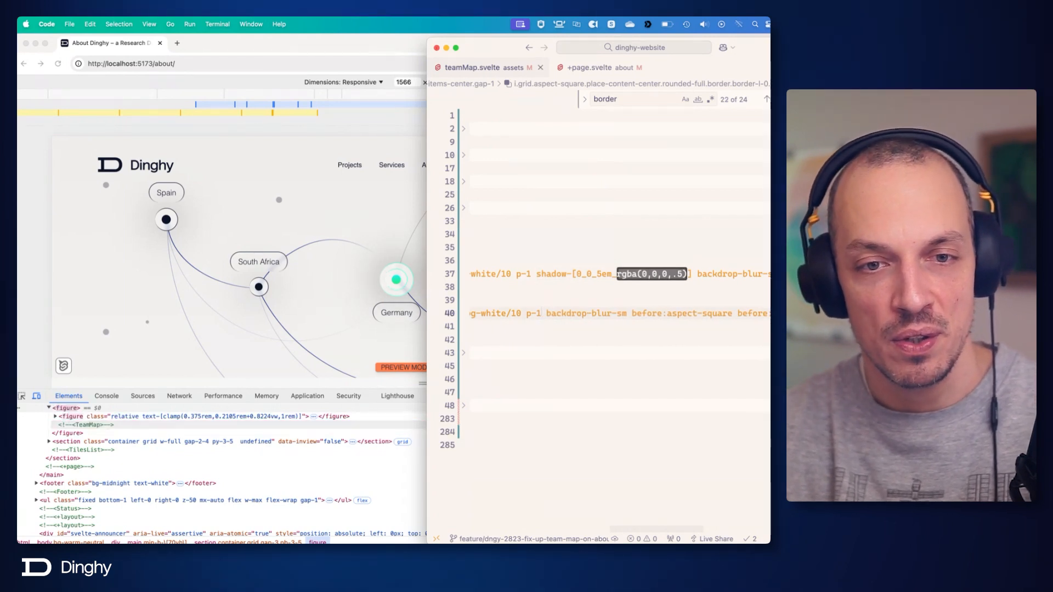
Copy the nested Germany <i> element and insert the copy inside it as a third level, then save.
scroll(516, 302, left, 10)
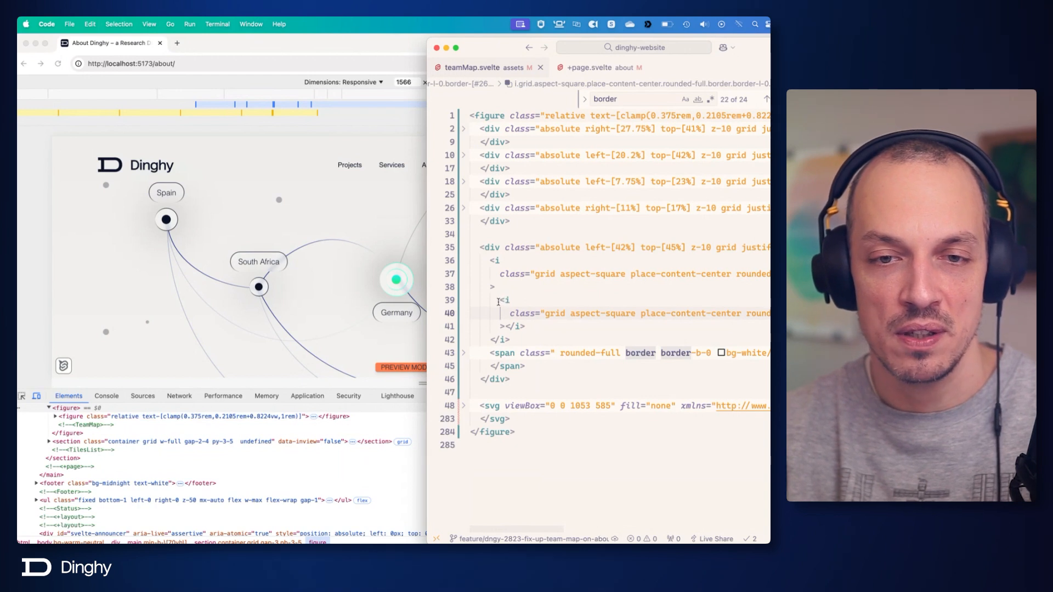
drag(500, 300, 526, 326)
key(super+c)
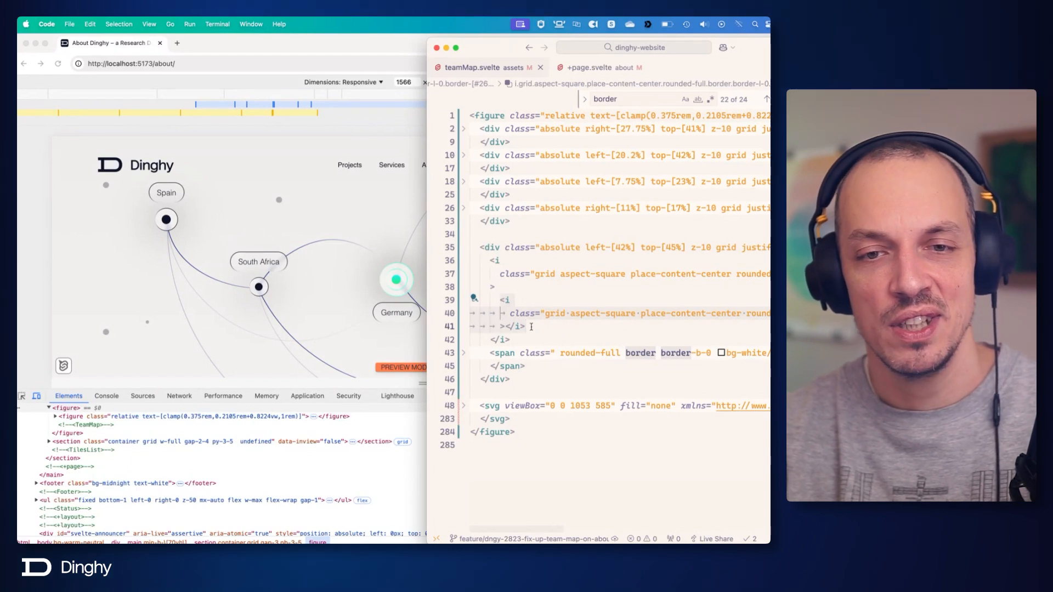
click(505, 327)
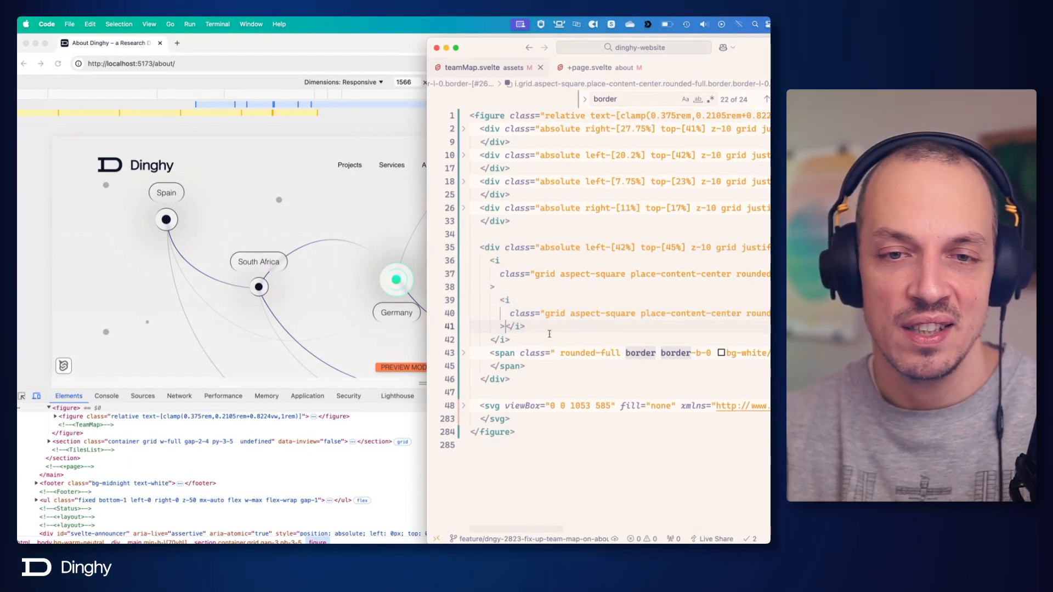
key(Return)
key(Return)
key(super+v)
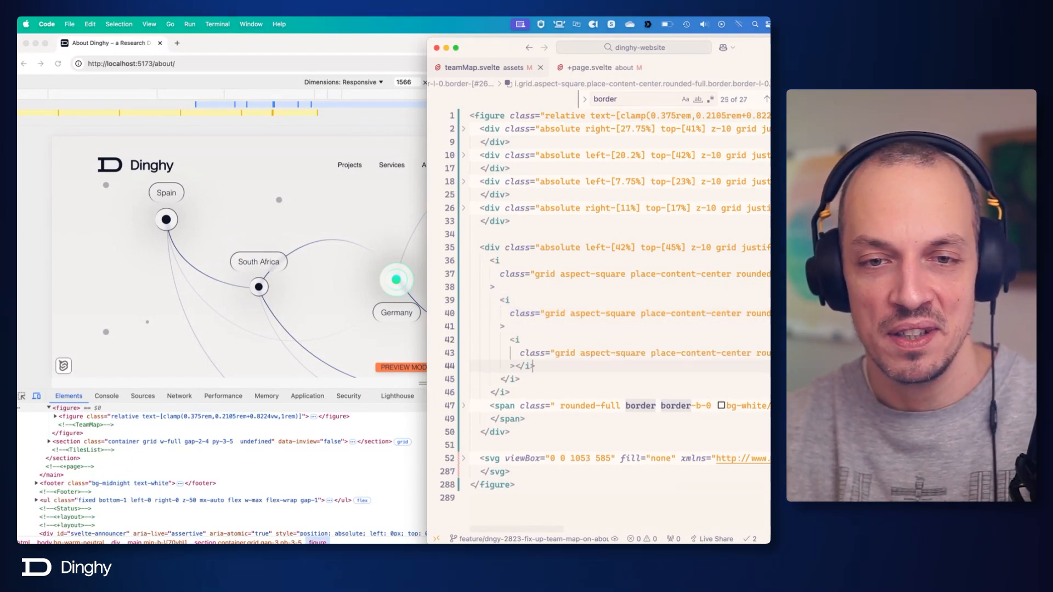
mouse_move(626, 314)
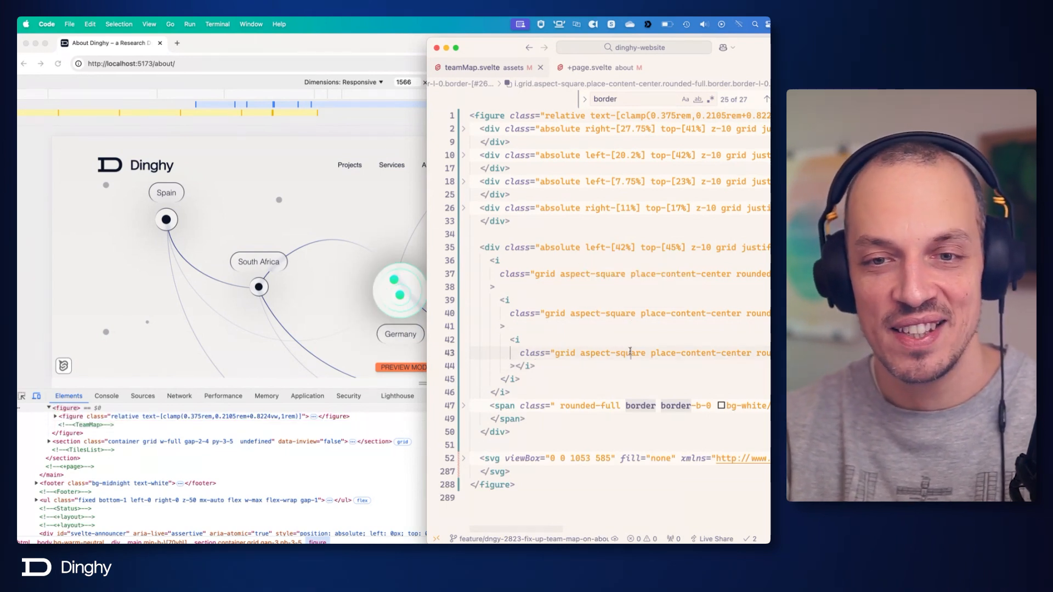
scroll(630, 352, right, 15)
key(alt+shift+Left)
key(alt+shift+Left)
key(alt+shift+Left)
key(alt+shift+Left)
key(alt+shift+Left)
key(alt+shift+Left)
key(alt+shift+Left)
key(alt+shift+Left)
key(alt+shift+Left)
key(alt+shift+Left)
key(alt+shift+Left)
key(alt+shift+Left)
key(alt+shift+Left)
key(alt+shift+Left)
key(alt+shift+Left)
key(alt+shift+Left)
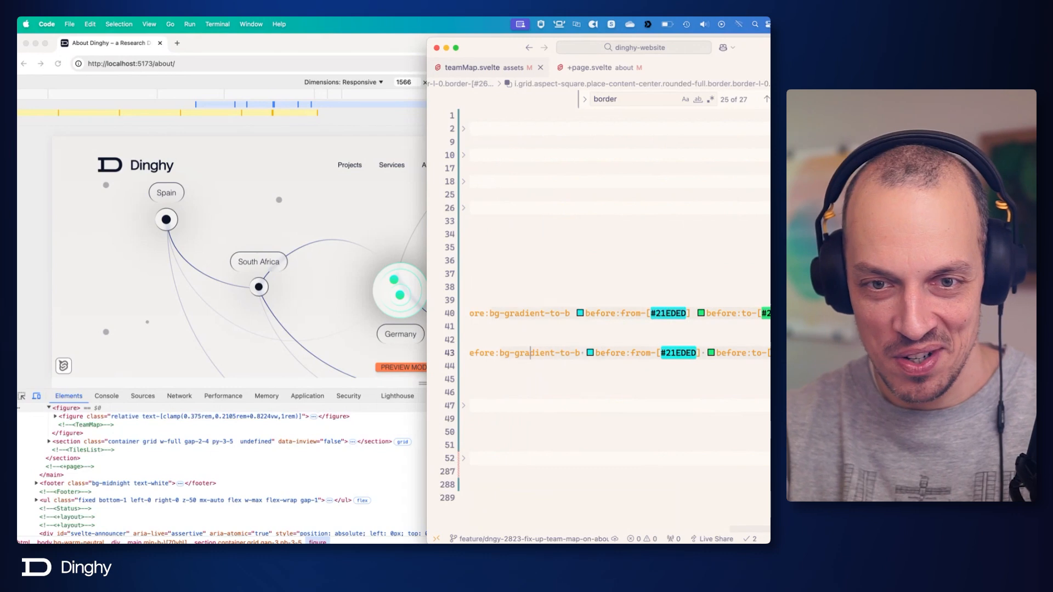
key(alt+shift+Left)
key(alt+shift+Left)
key(alt+shift+Left)
key(alt+shift+Left)
key(alt+shift+Left)
key(alt+shift+Left)
key(alt+shift+Left)
key(alt+shift+Left)
key(alt+shift+Left)
key(alt+shift+Left)
key(alt+shift+Left)
key(alt+shift+Left)
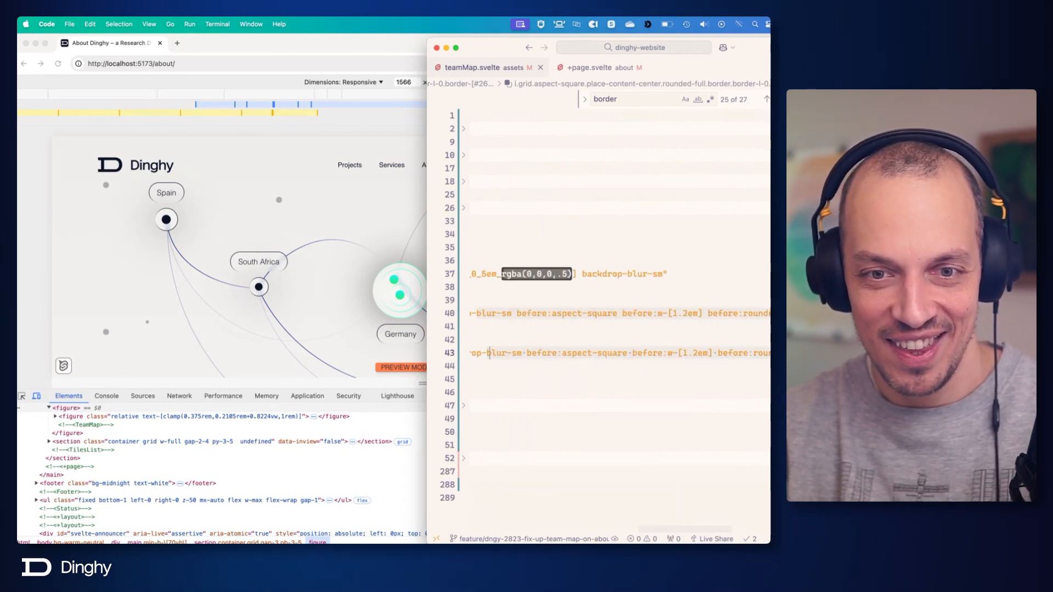
key(alt+shift+Right)
key(alt+shift+Right)
key(alt+shift+Right)
key(alt+shift+Right)
key(alt+shift+Right)
key(alt+shift+Right)
key(alt+shift+Right)
key(alt+shift+Left)
key(alt+shift+Left)
key(alt+shift+Left)
key(alt+shift+Left)
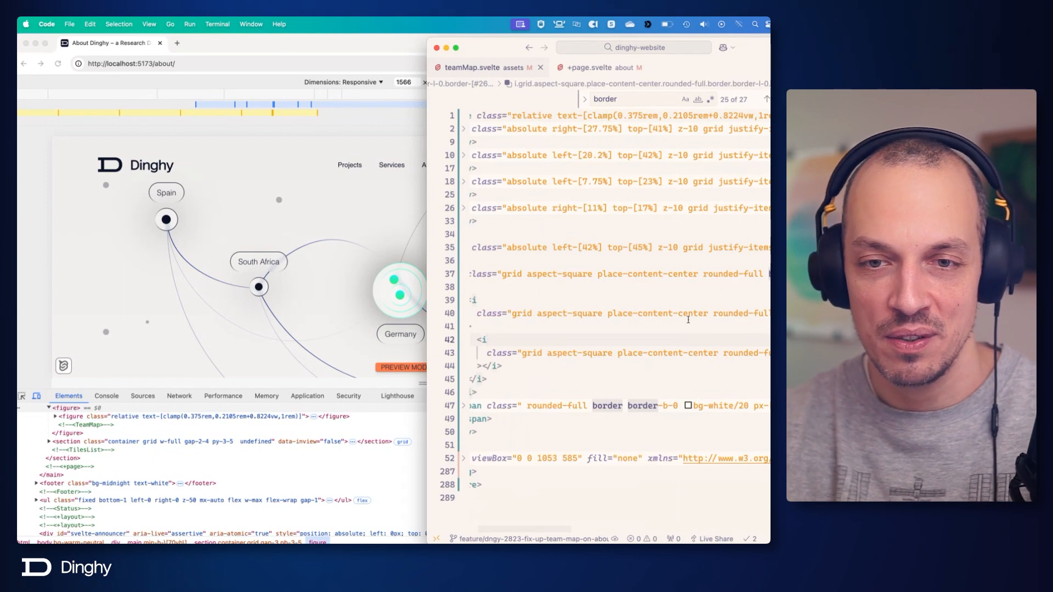
Remove all before: classes from the middle Germany <i> element, ending its class list at backdrop-blur-sm, and save.
double_click(688, 315)
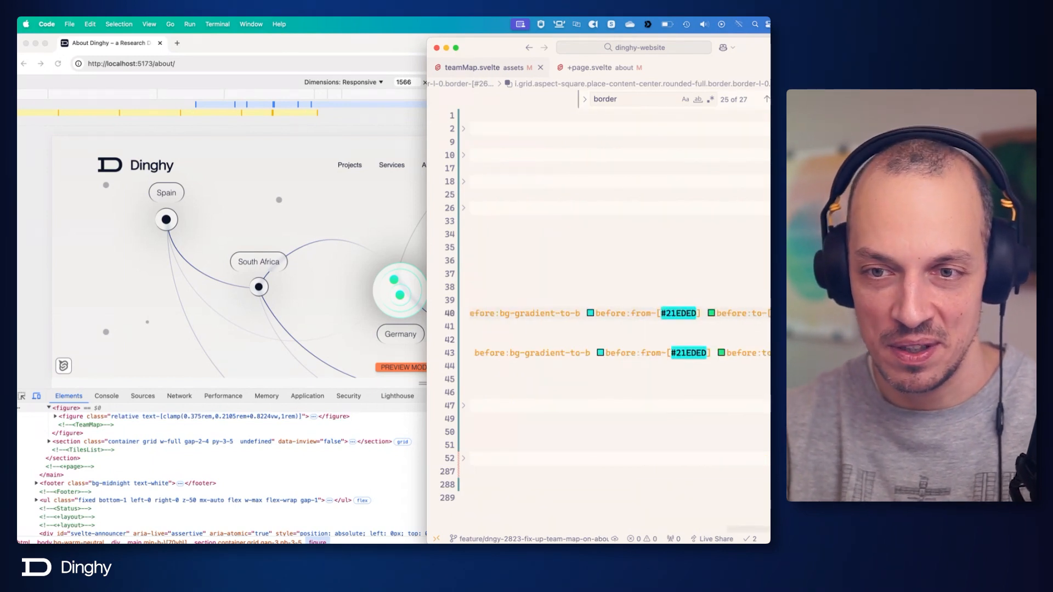
key(alt+shift+Left)
key(alt+shift+Left)
key(alt+shift+Left)
key(alt+shift+Left)
key(alt+shift+Left)
key(alt+shift+Left)
key(alt+shift+Left)
key(alt+shift+Left)
key(alt+shift+Left)
key(alt+shift+Left)
key(alt+shift+Left)
key(alt+shift+Left)
key(alt+shift+Left)
key(alt+shift+Left)
key(alt+shift+Left)
key(alt+shift+Left)
key(alt+shift+Right)
key(alt+shift+Right)
key(alt+shift+Right)
key(alt+shift+Right)
key(alt+shift+Right)
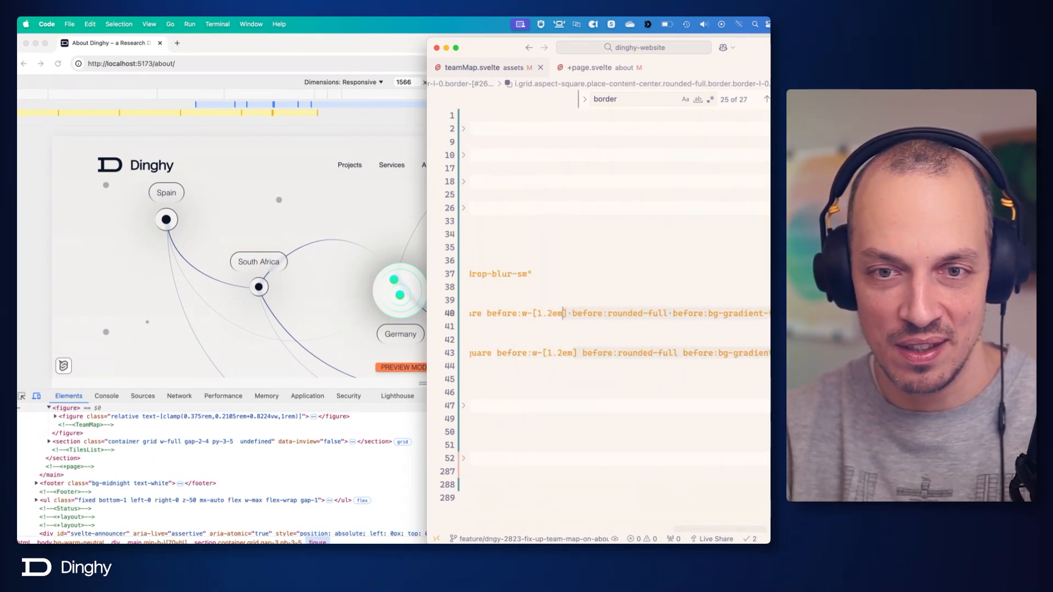
key(alt+shift+Left)
key(alt+shift+Left)
key(alt+shift+Left)
key(alt+shift+Left)
key(alt+shift+Left)
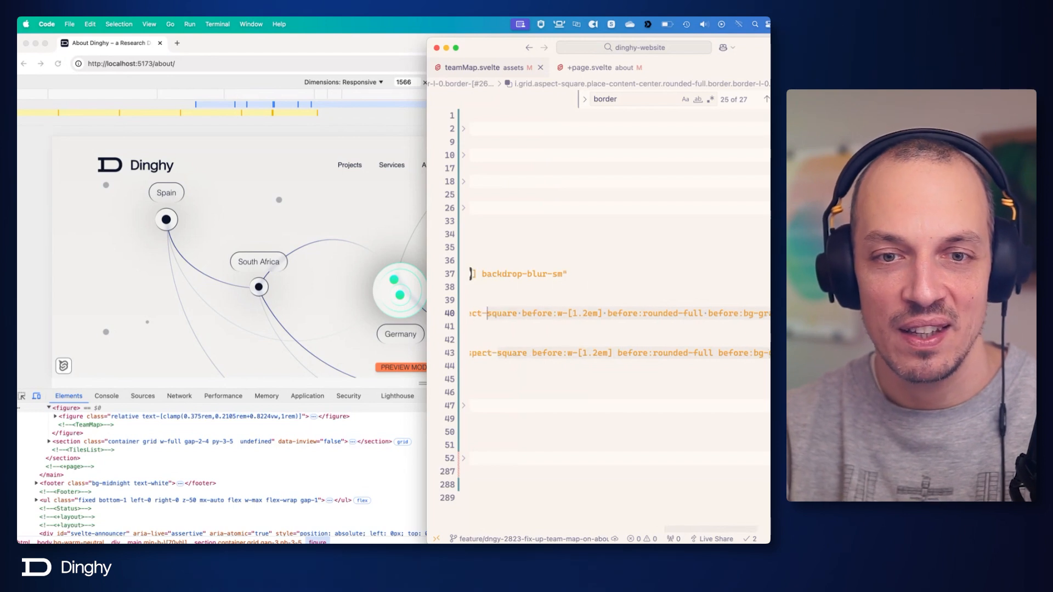
key(alt+shift+Left)
key(alt+shift+Left)
key(alt+shift+Left)
key(alt+shift+Left)
key(alt+shift+Left)
key(alt+shift+Left)
key(alt+shift+Left)
key(alt+shift+Left)
key(alt+shift+Left)
key(alt+shift+Left)
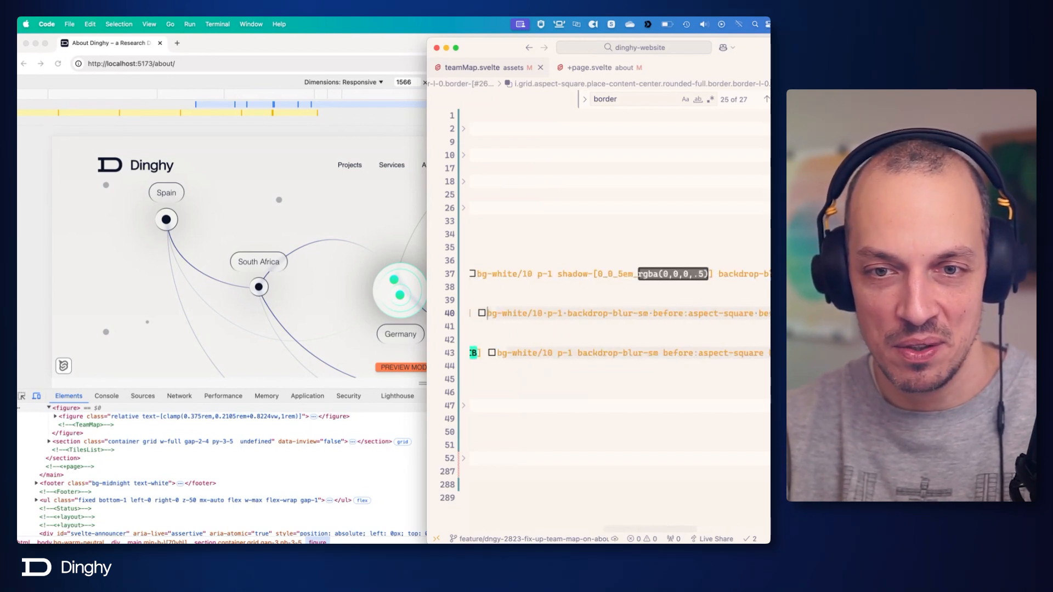
key(alt+shift+Right)
key(alt+shift+Right)
key(alt+shift+Right)
key(alt+shift+Right)
key(alt+shift+Right)
key(alt+shift+Right)
key(alt+shift+Right)
key(alt+shift+Right)
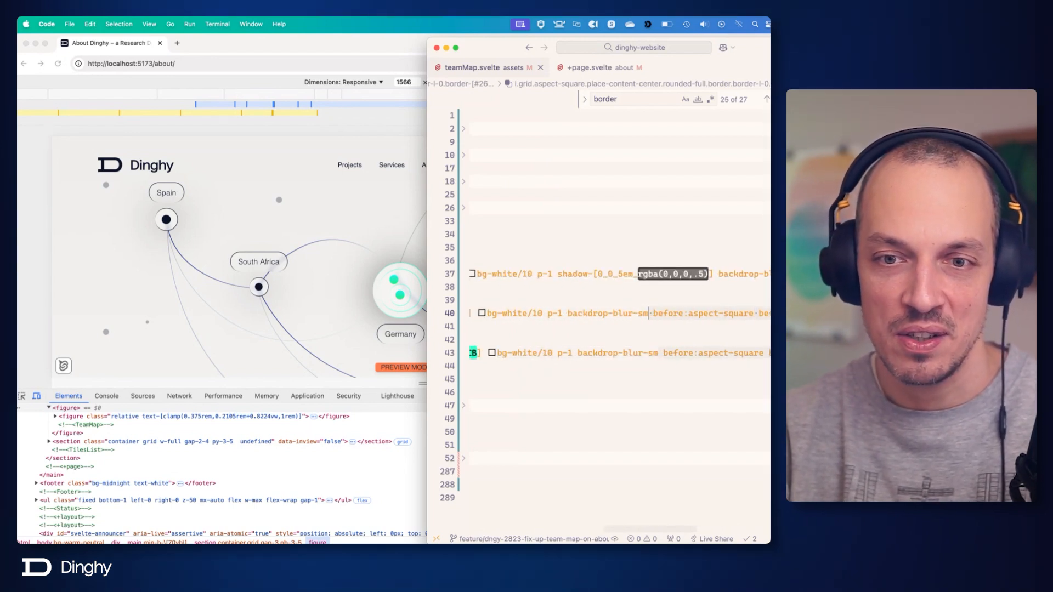
key(BackSpace)
key(BackSpace)
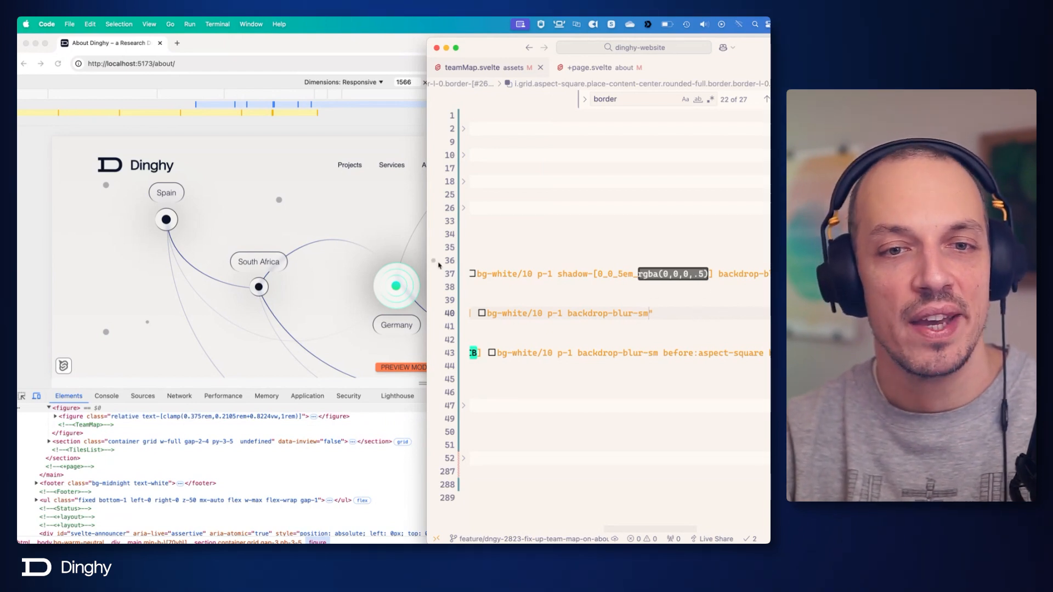
Shrink the browser's developer tools pane, then try shadow opacities of .1 and .2 on the outer Germany <i> element in the code editor.
drag(635, 452, 634, 458)
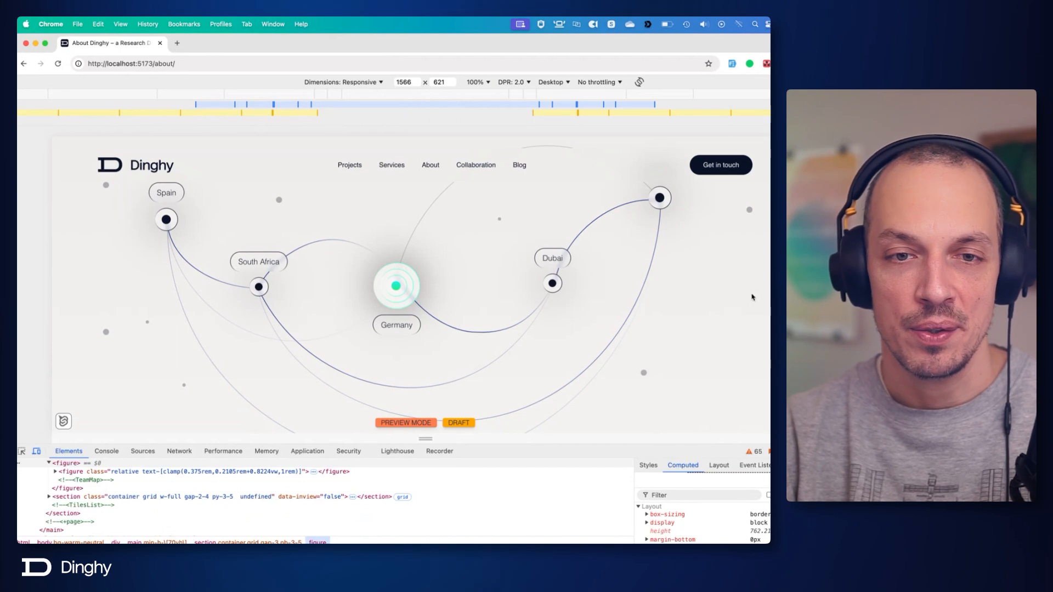
key(super+Tab)
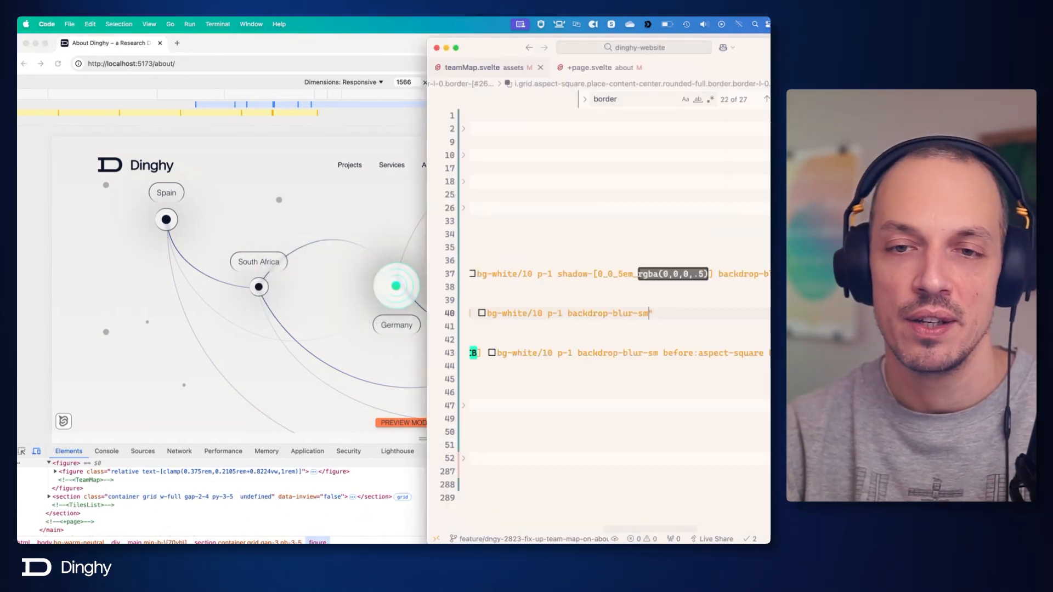
scroll(736, 289, left, 5)
scroll(736, 290, right, 8)
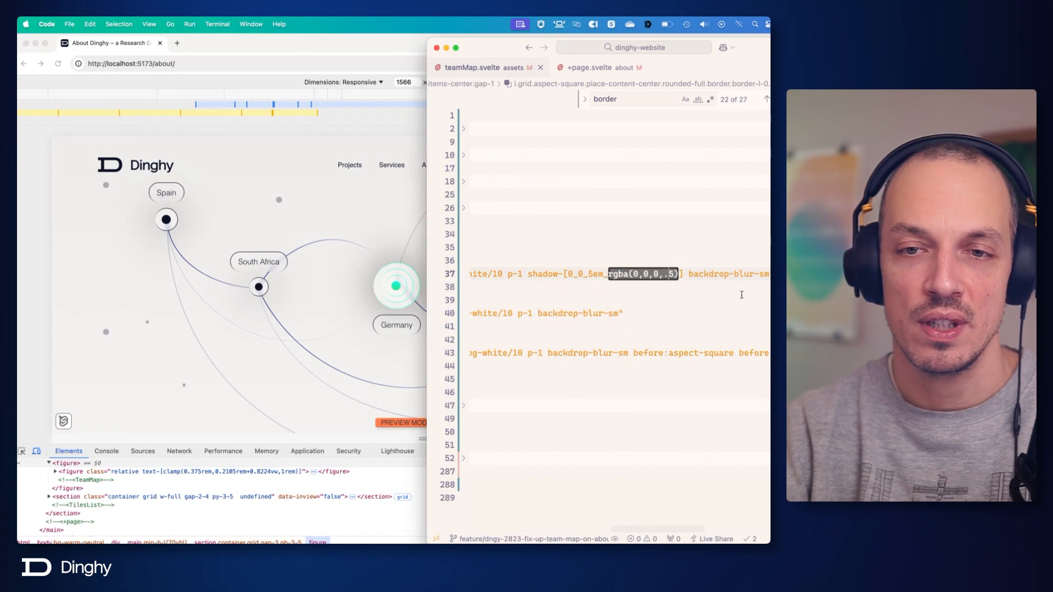
key(BackSpace)
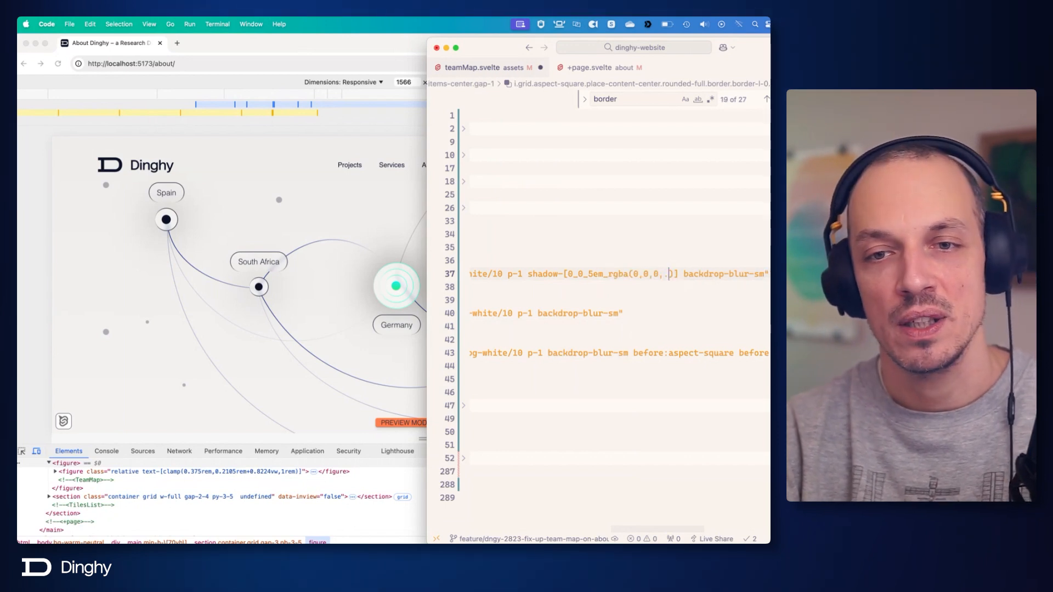
text(1)
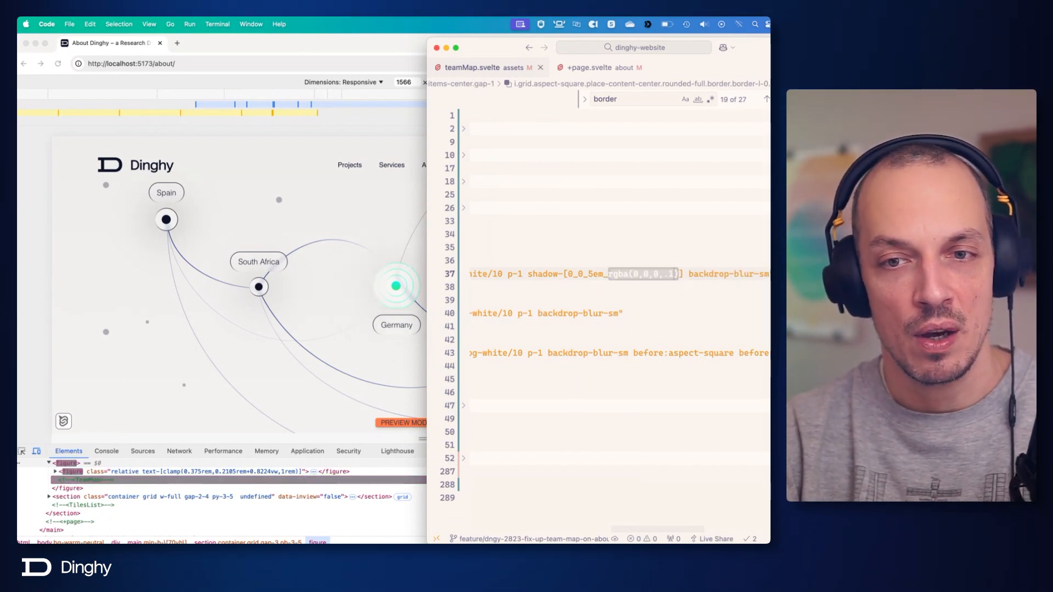
key(BackSpace)
text(2)
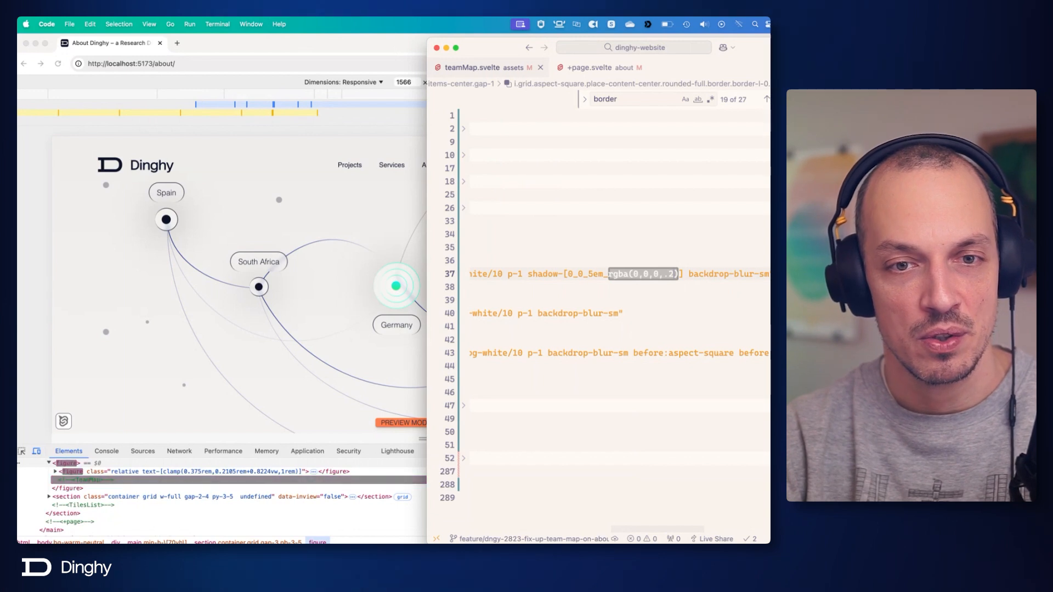
Switch to Figma and examine the Germany dot's outer ring, concentric circles and surrounding glow up close.
key(super+Tab)
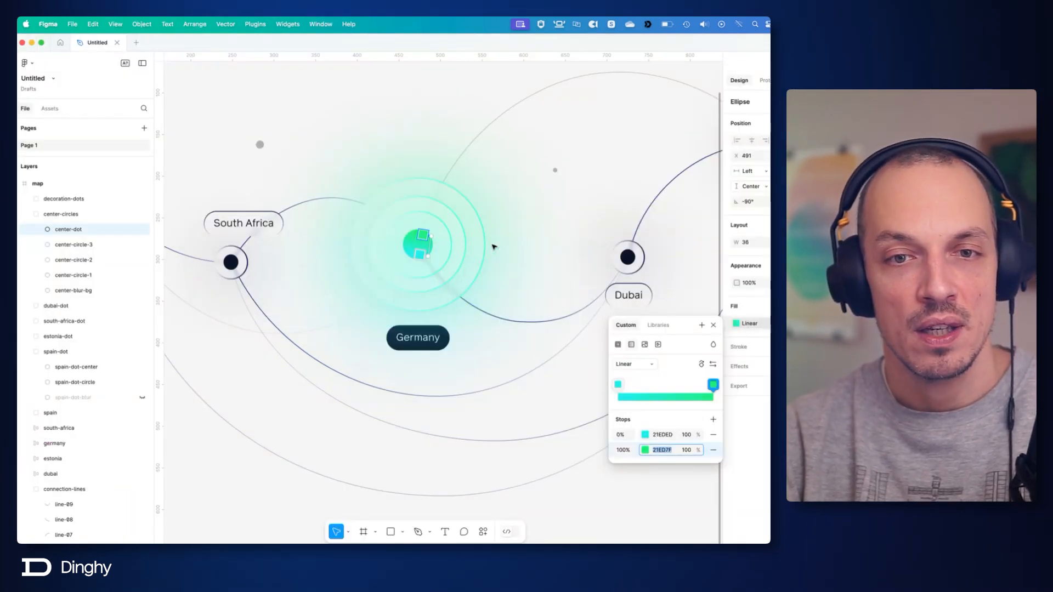
key(Escape)
click(469, 219)
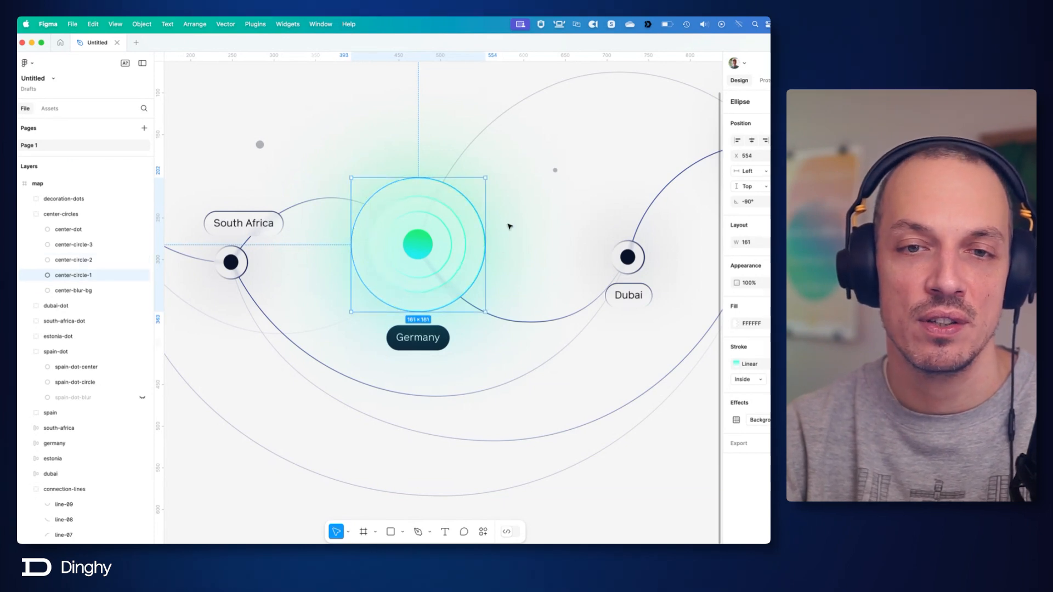
click(388, 169)
key(super+Tab)
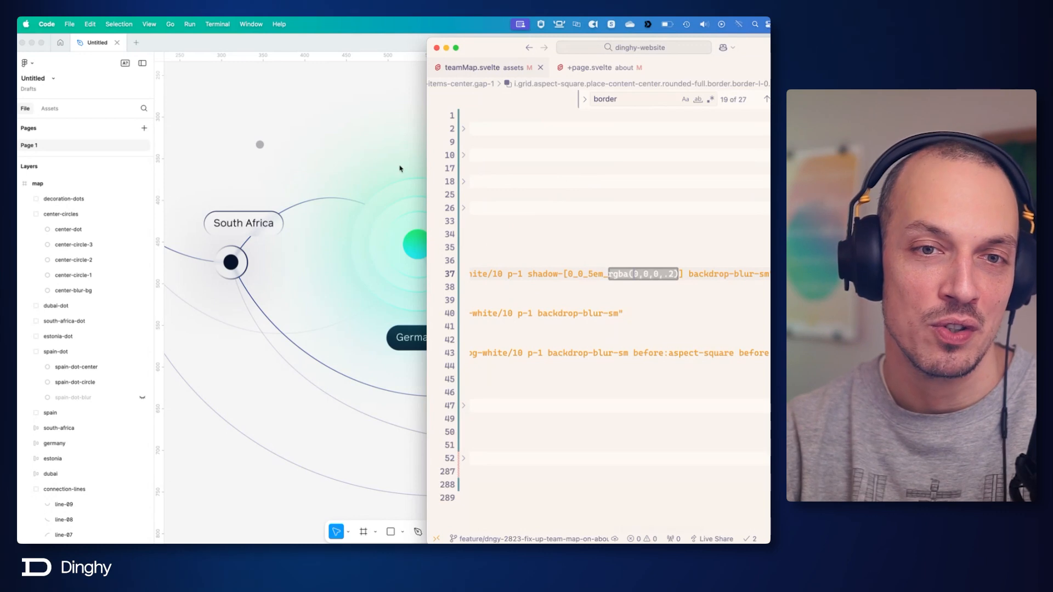
click(400, 167)
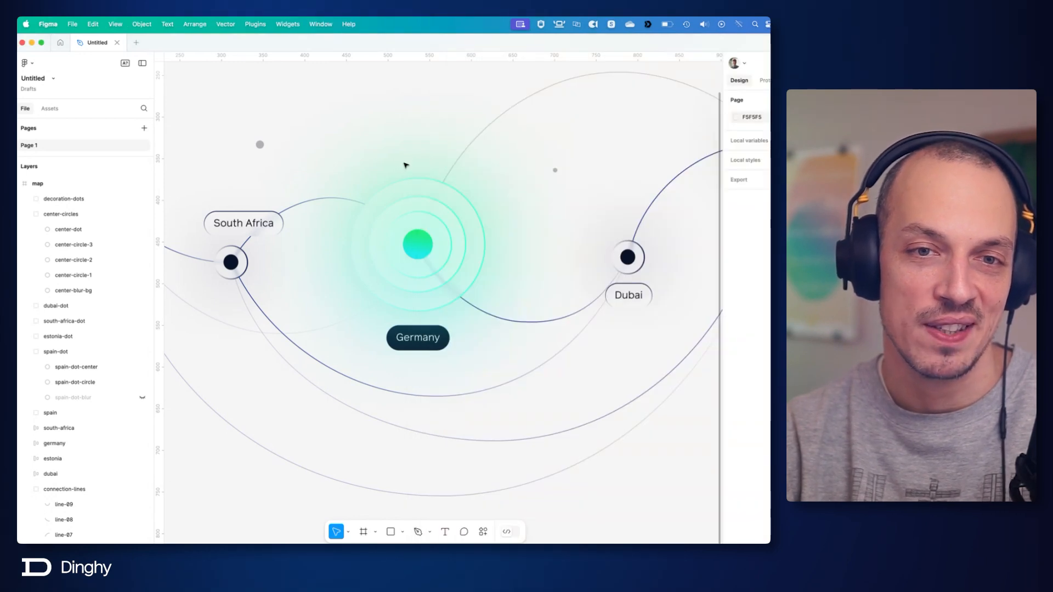
scroll(391, 166, up, 5)
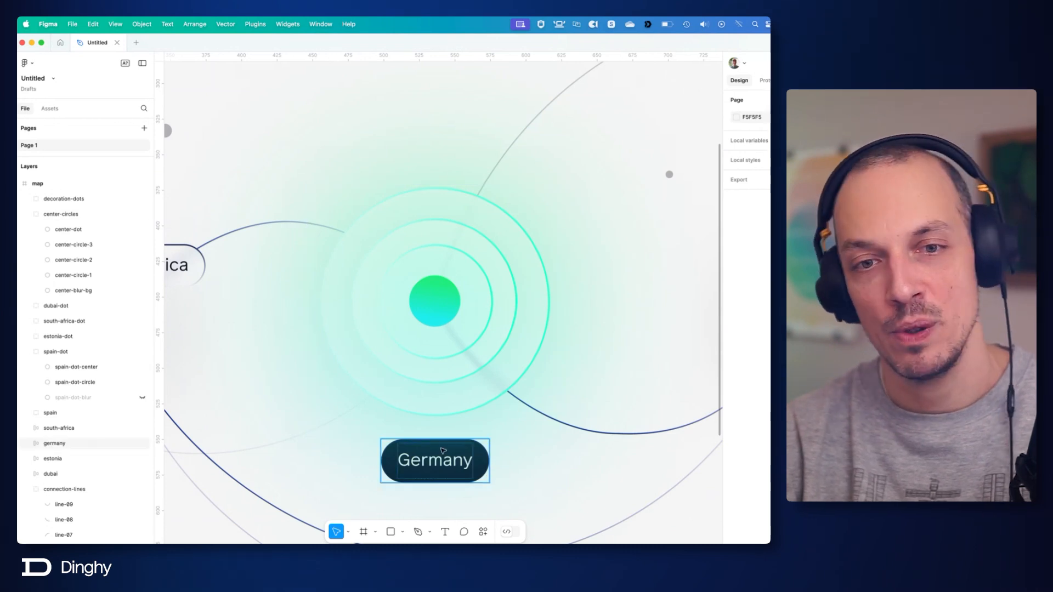
Return to the code editor, remove the shadow-[0_0_5em_rgba(0,0,0,.2)] class from the outer Germany <i> element, and save.
key(super+Tab)
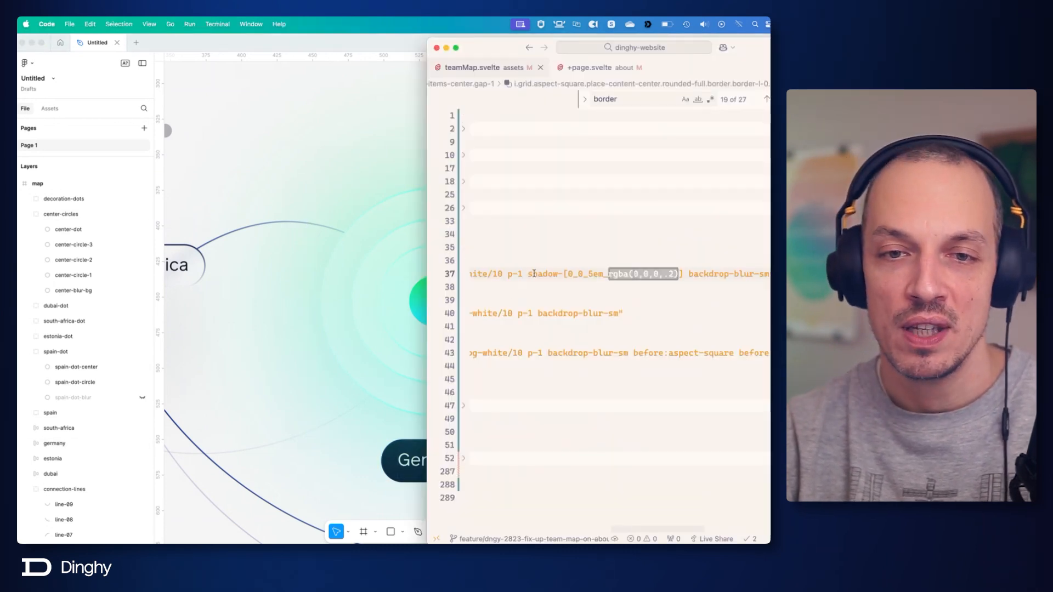
click(527, 274)
click(686, 273)
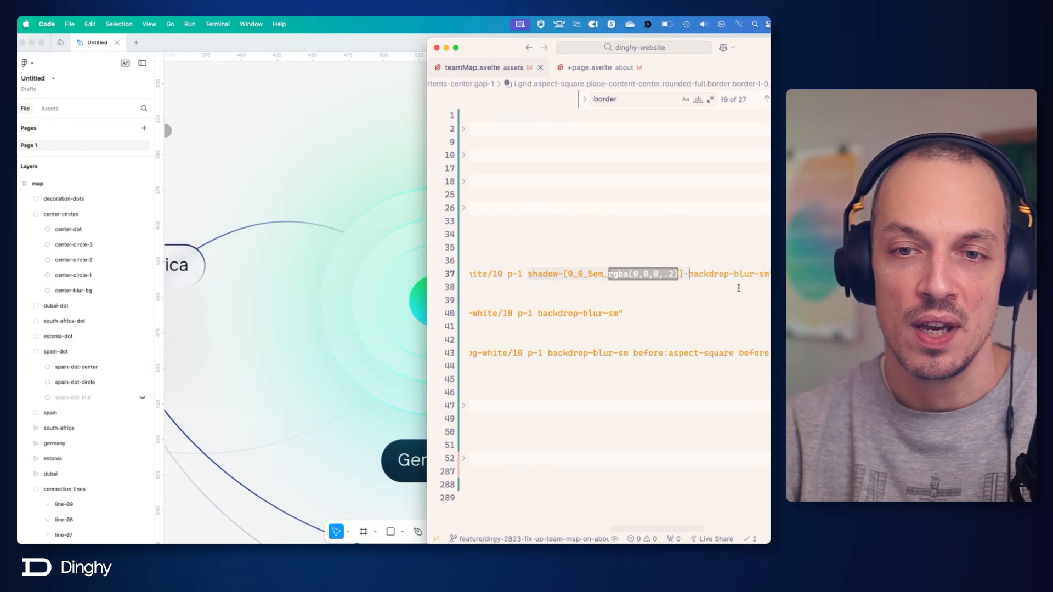
key(BackSpace)
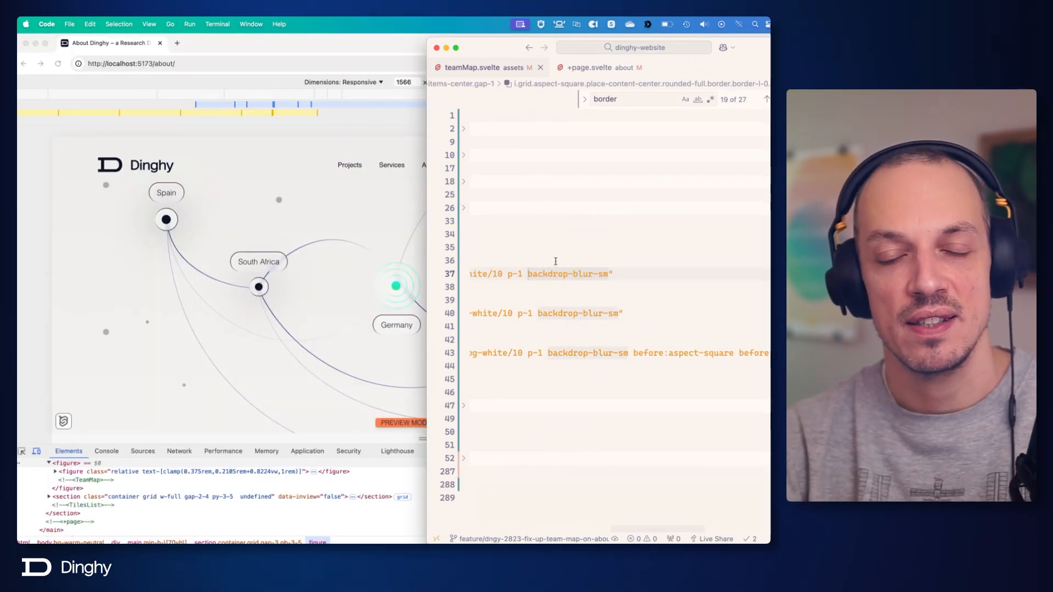
scroll(555, 261, left, 8)
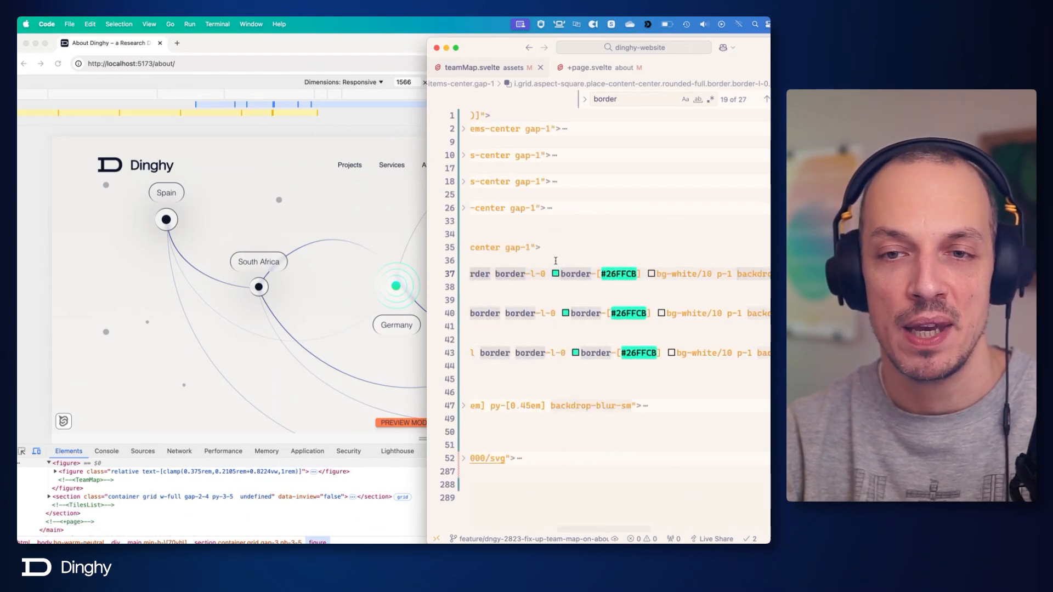
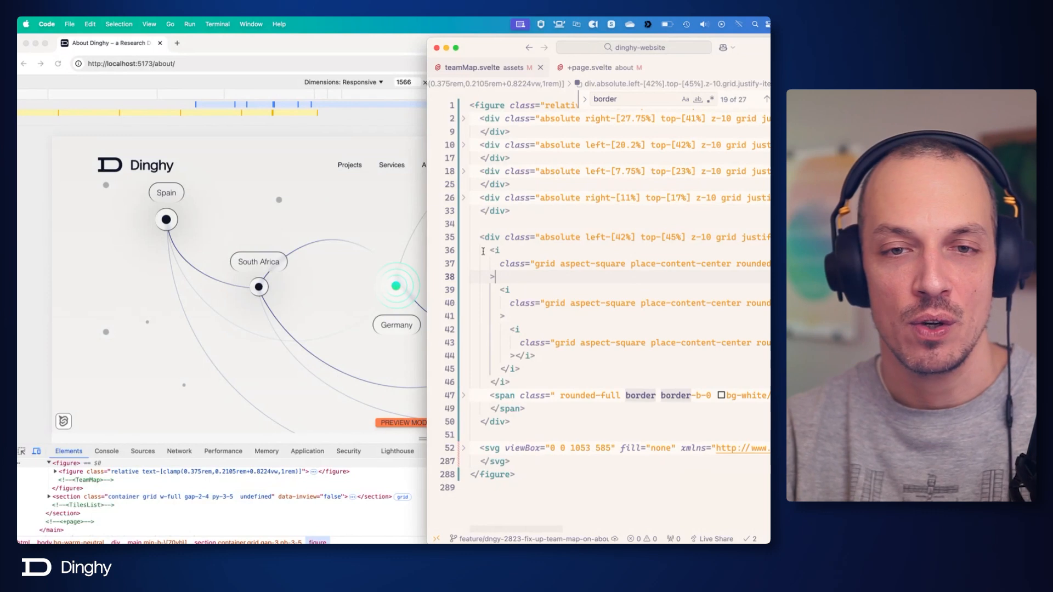
Switch to Figma and compare the design's Germany dot, rings, glow and label with the map rendered in the browser.
drag(490, 251, 538, 335)
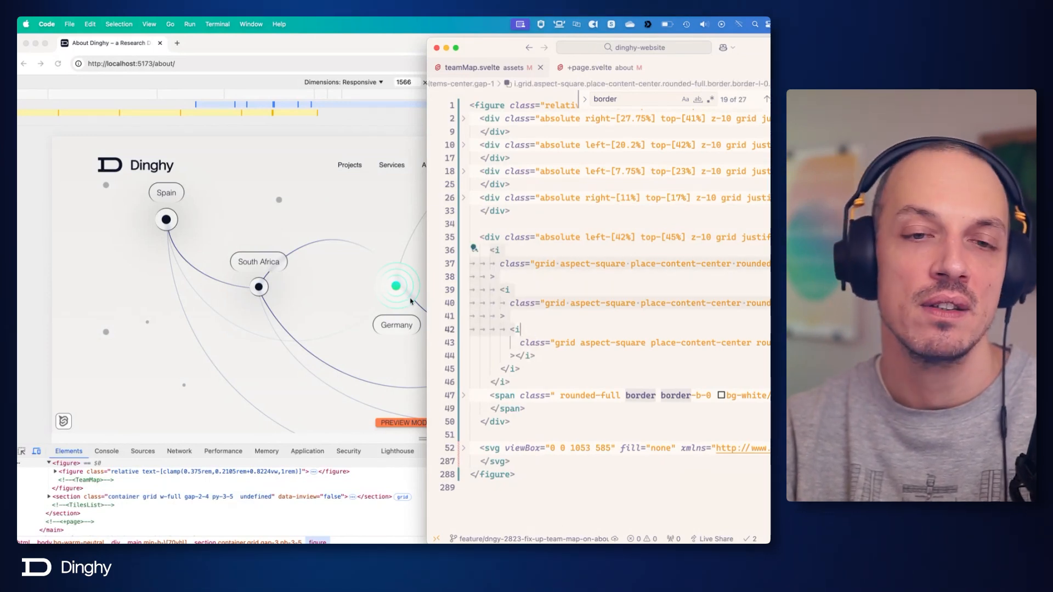
click(528, 317)
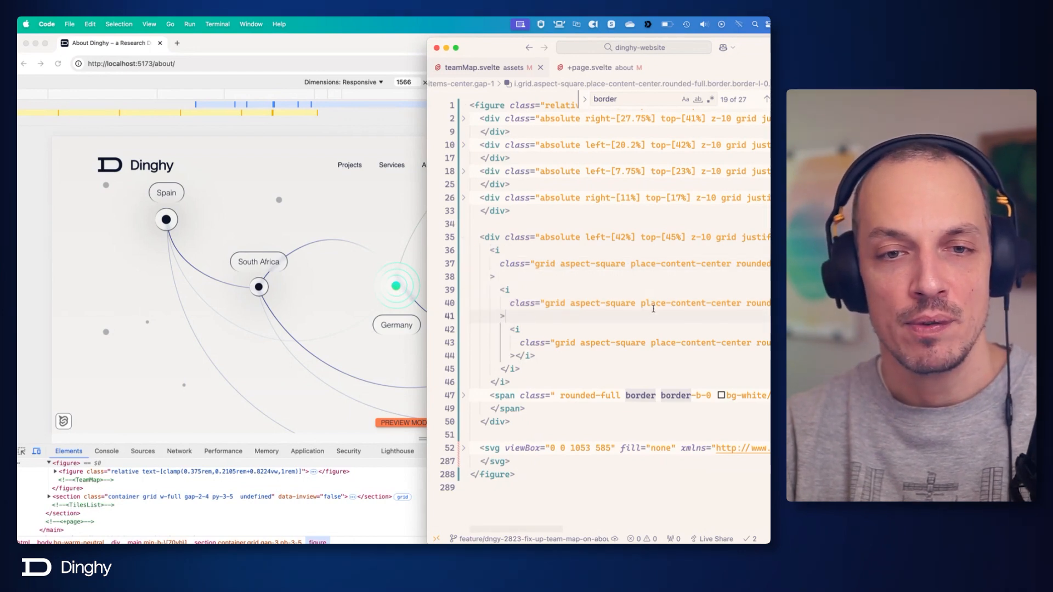
key(super+Tab)
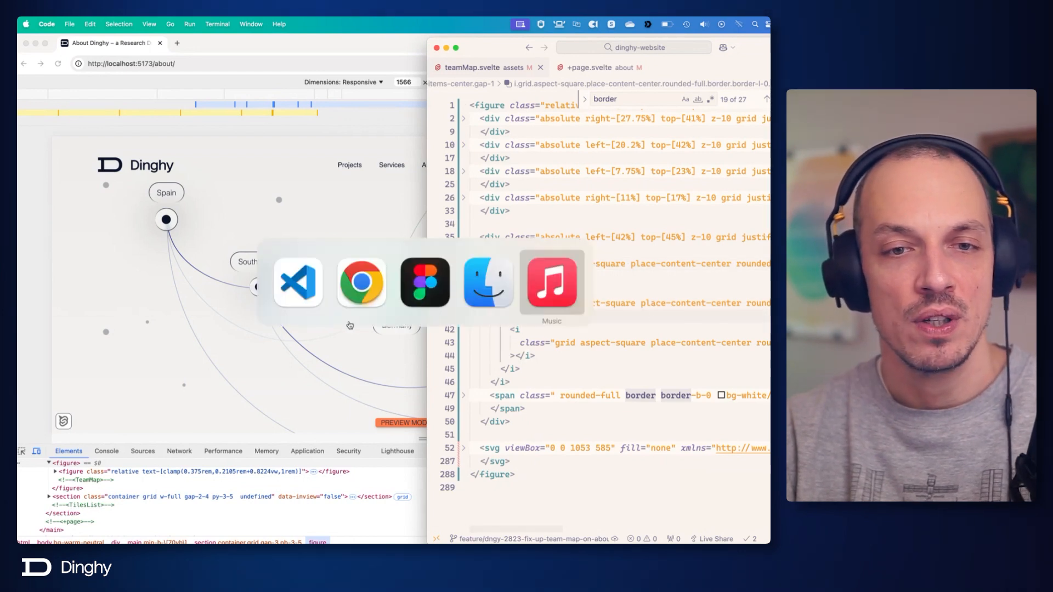
click(438, 296)
key(shift+0)
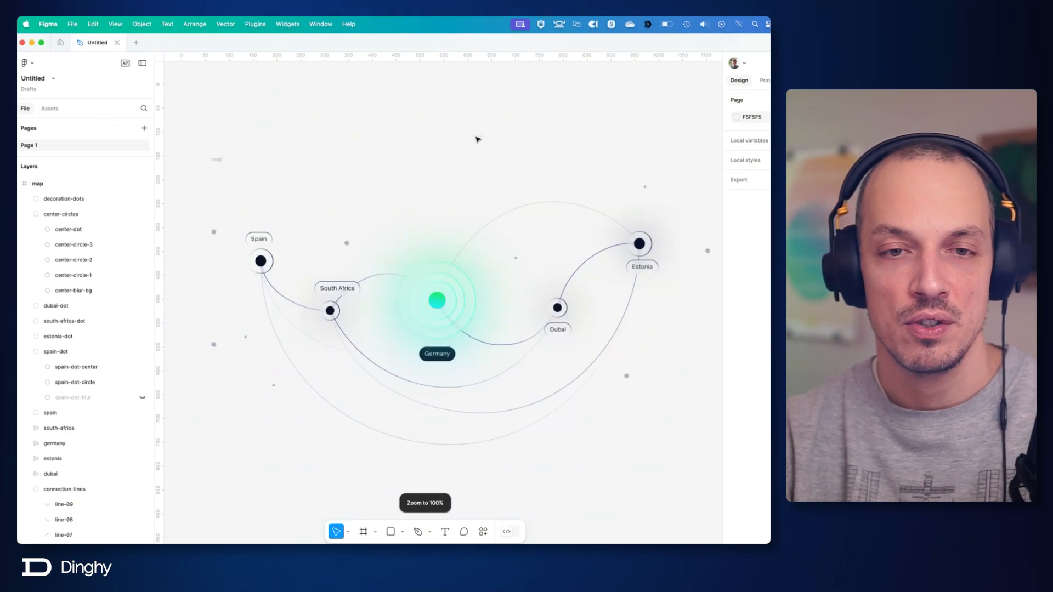
drag(499, 43, 426, 330)
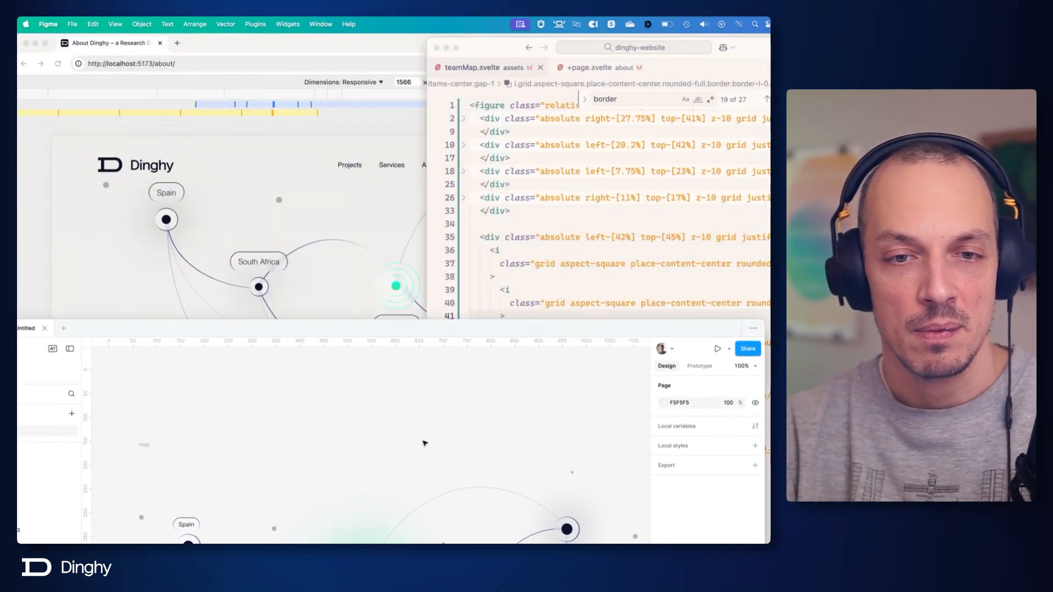
scroll(428, 455, down, 5)
scroll(433, 469, up, 3)
scroll(433, 465, down, 3)
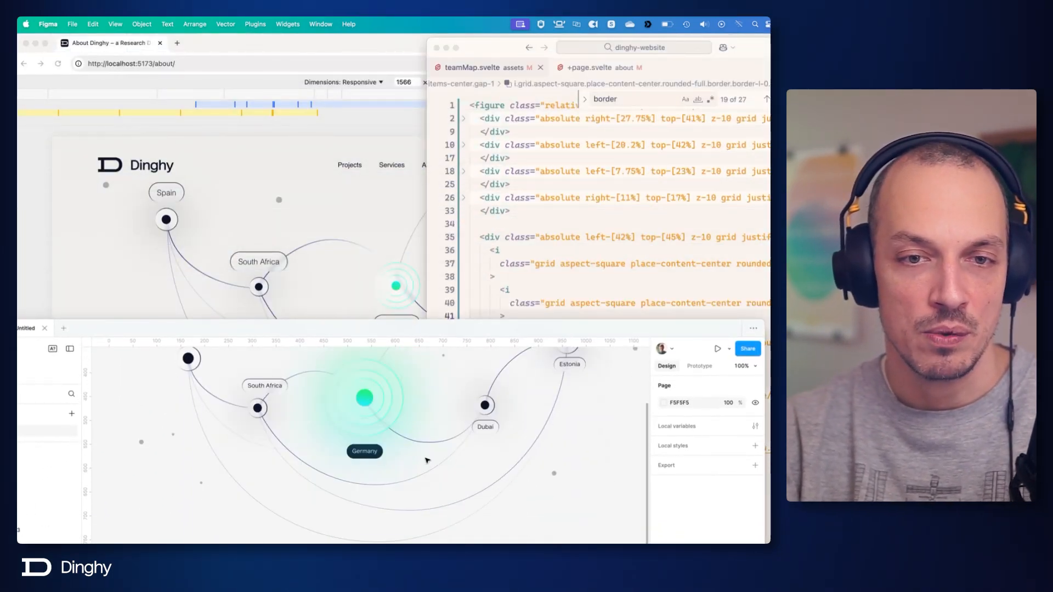
scroll(405, 439, up, 2)
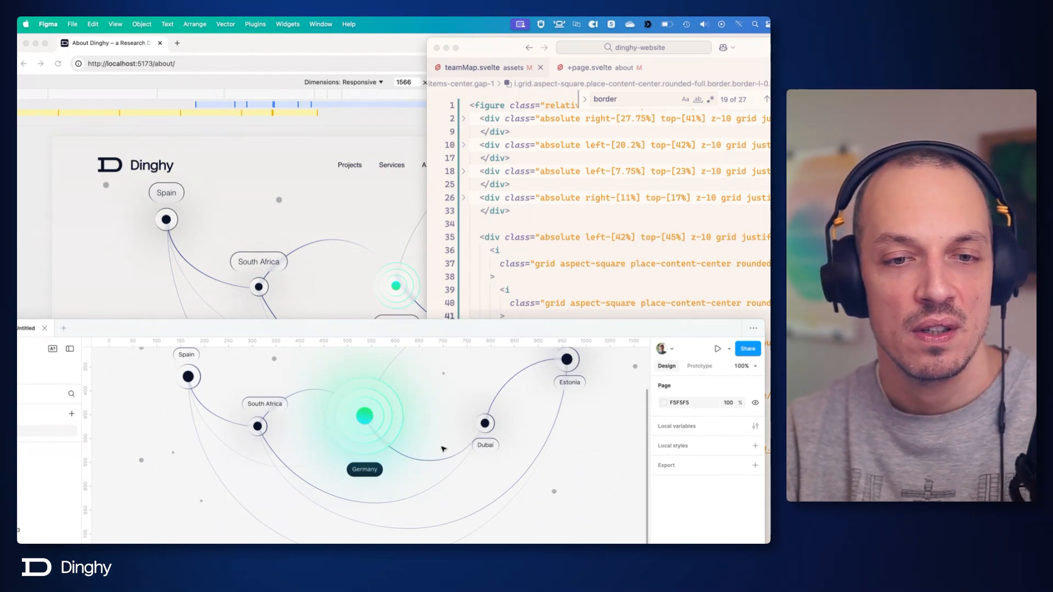
click(357, 301)
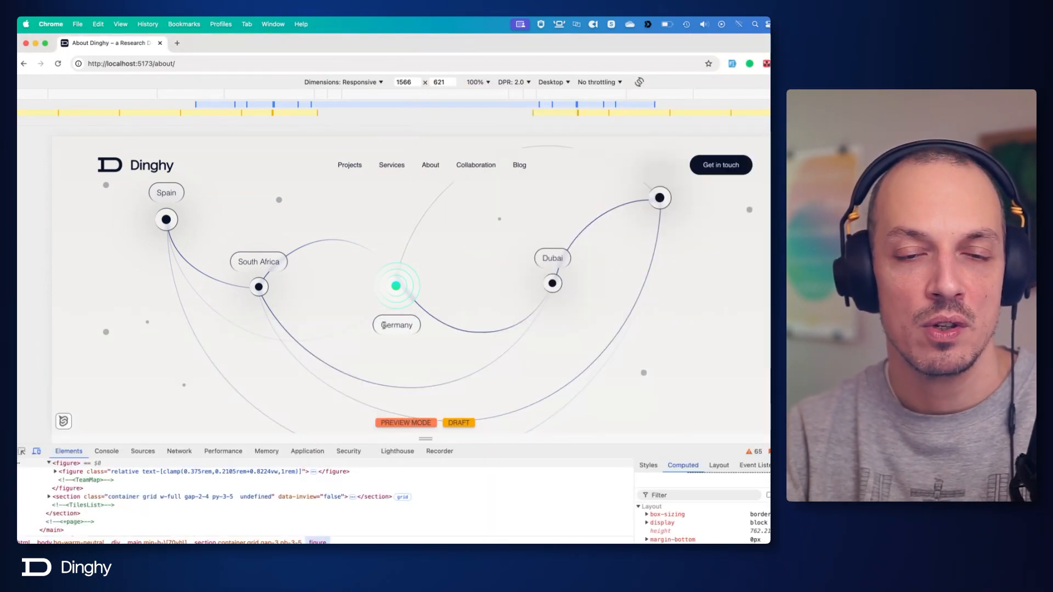
Return to the code editor, unfold the Germany label <span>, and remove its leading space and its border and border-b-0 classes.
key(super+Tab)
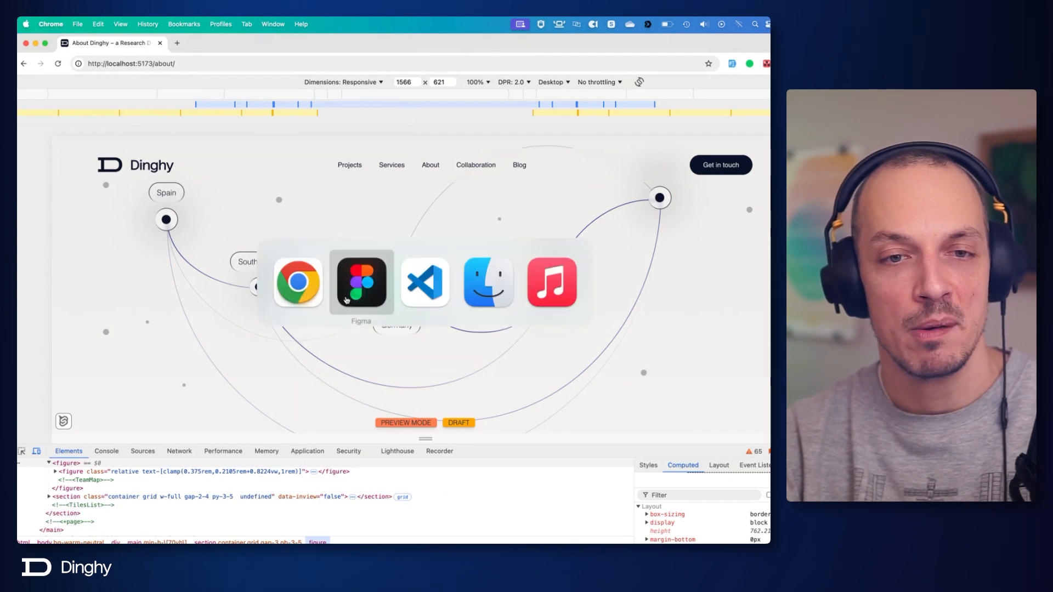
click(413, 301)
click(603, 410)
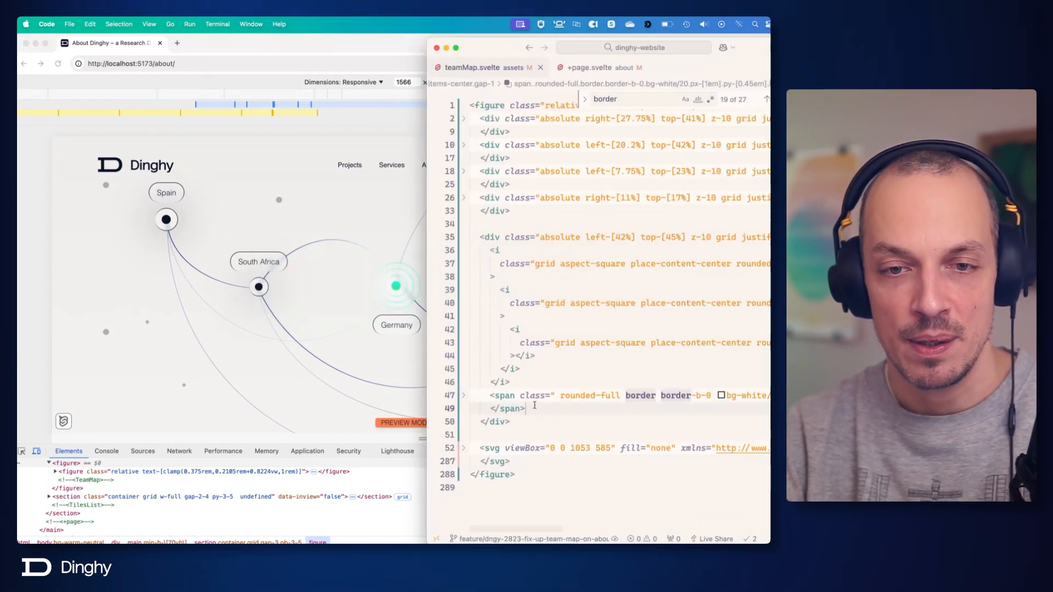
click(464, 395)
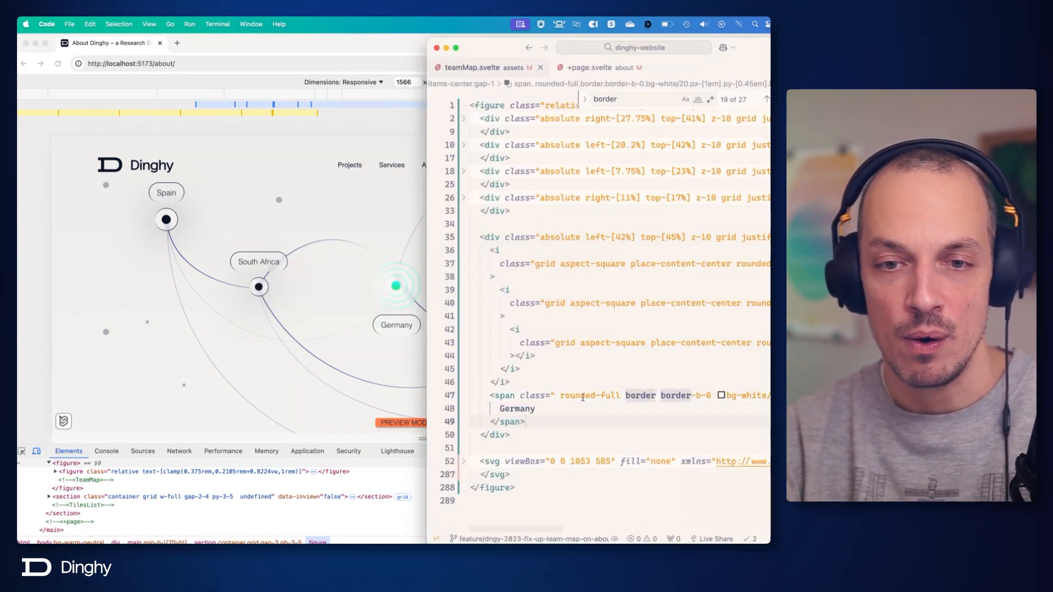
click(559, 395)
key(BackSpace)
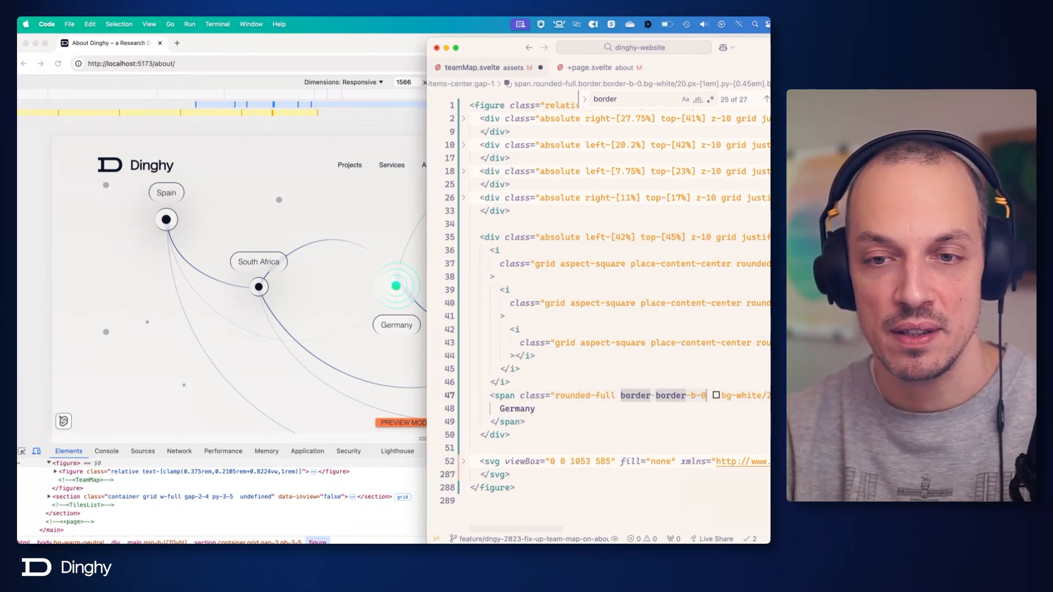
key(BackSpace)
key(alt+Right)
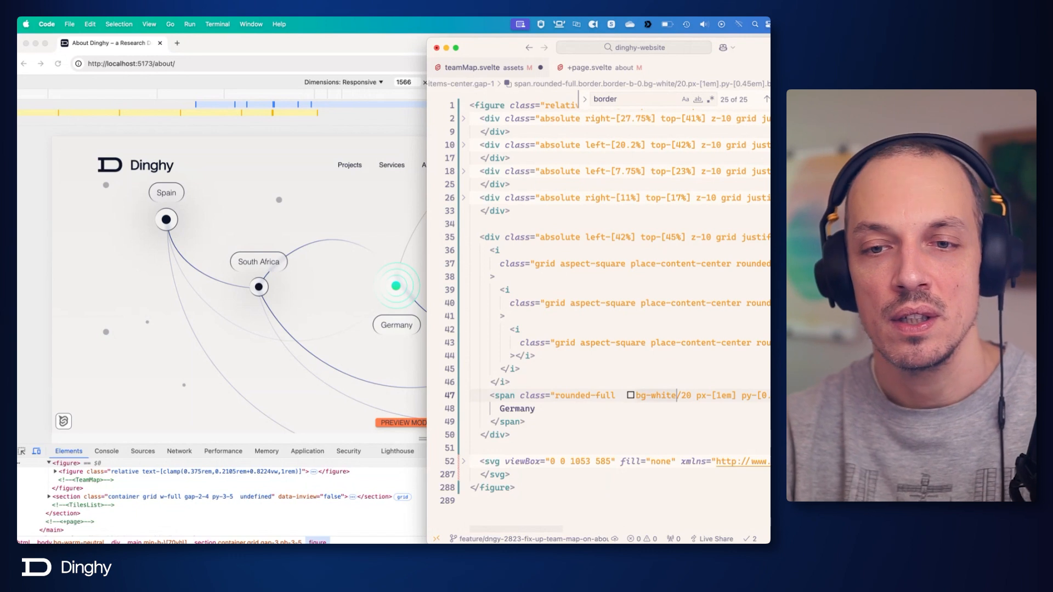
Replace the Germany label's bg-white/20 class with bg-midnight and save.
key(alt+Left)
key(alt+shift+Left)
key(alt+shift+Right)
key(alt+shift+Right)
key(alt+shift+Right)
key(alt+shift+Right)
key(alt+shift+Left)
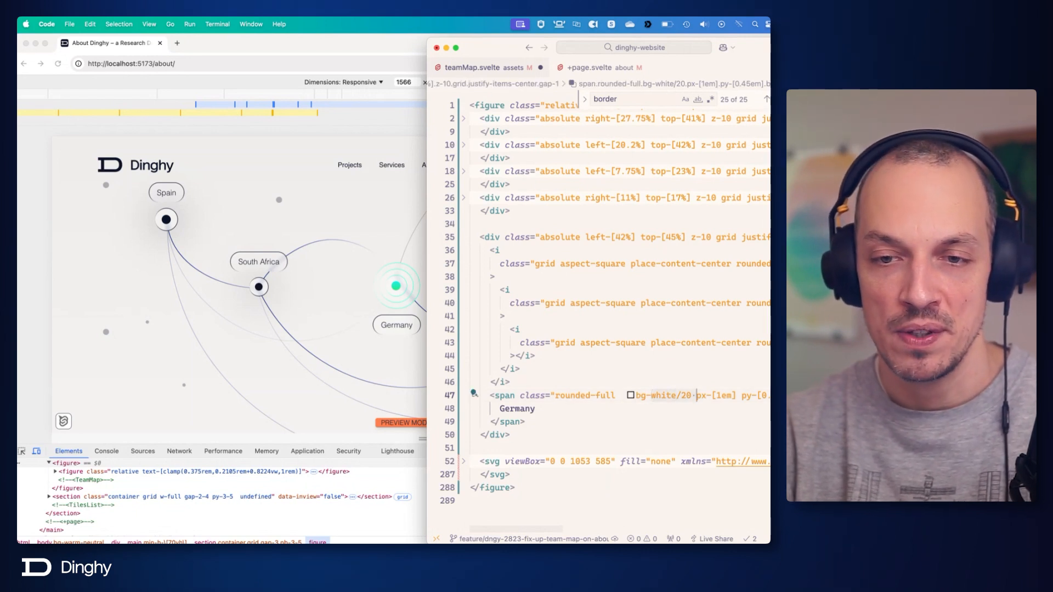
key(shift+Left)
text(midnigh)
key(Return)
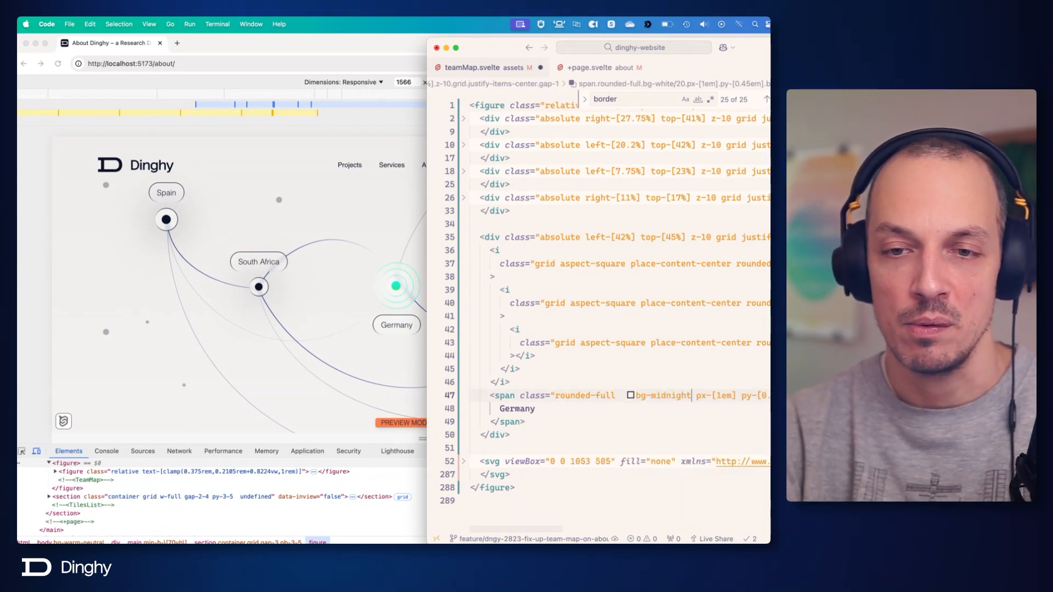
key(super+s)
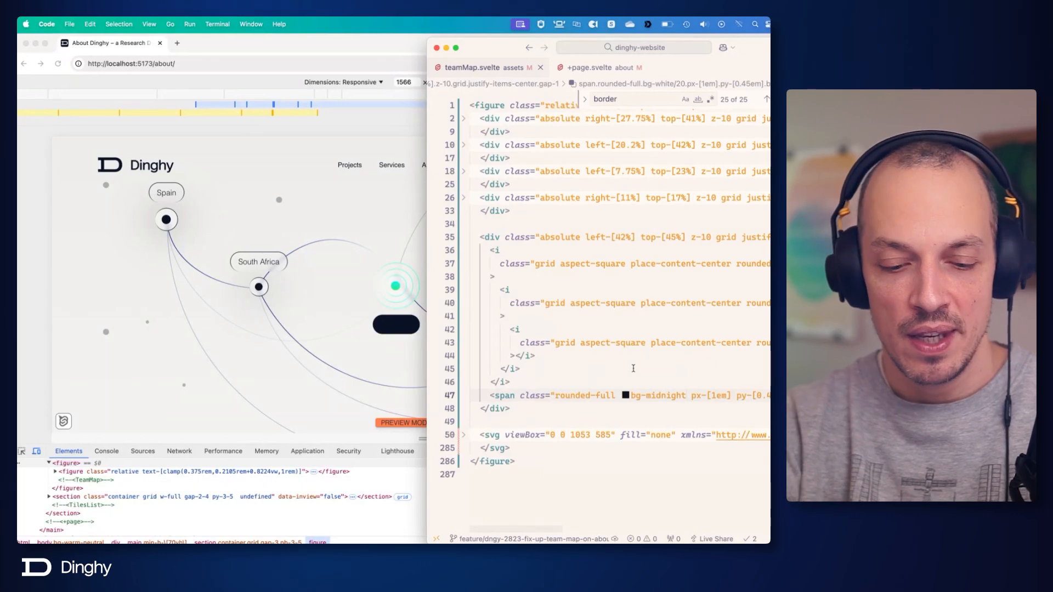
Add the text-white class to the Germany label <span> and save.
text(text)
text(-white)
key(Return)
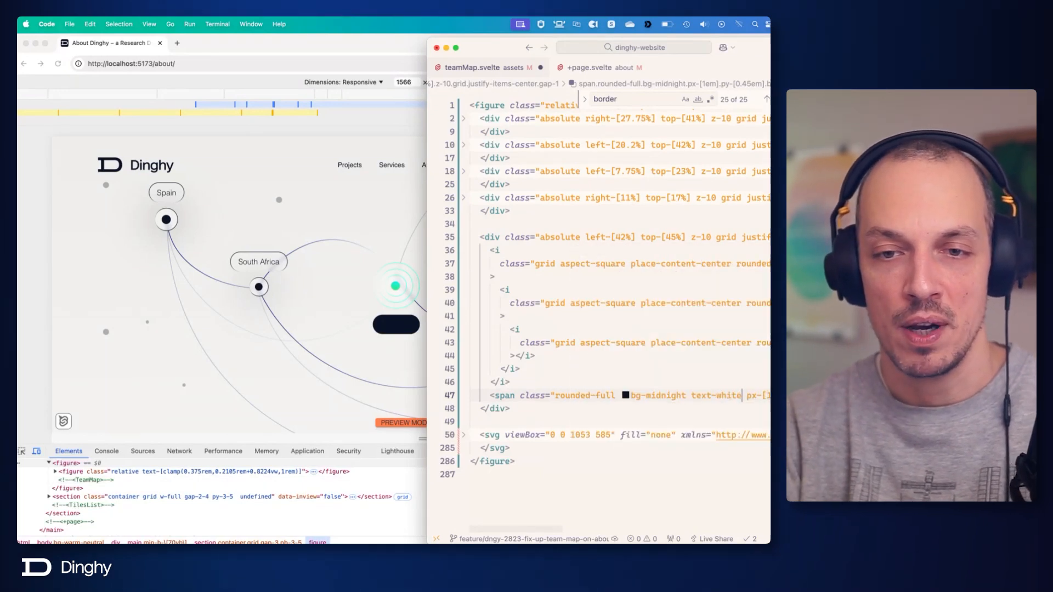
key(super+s)
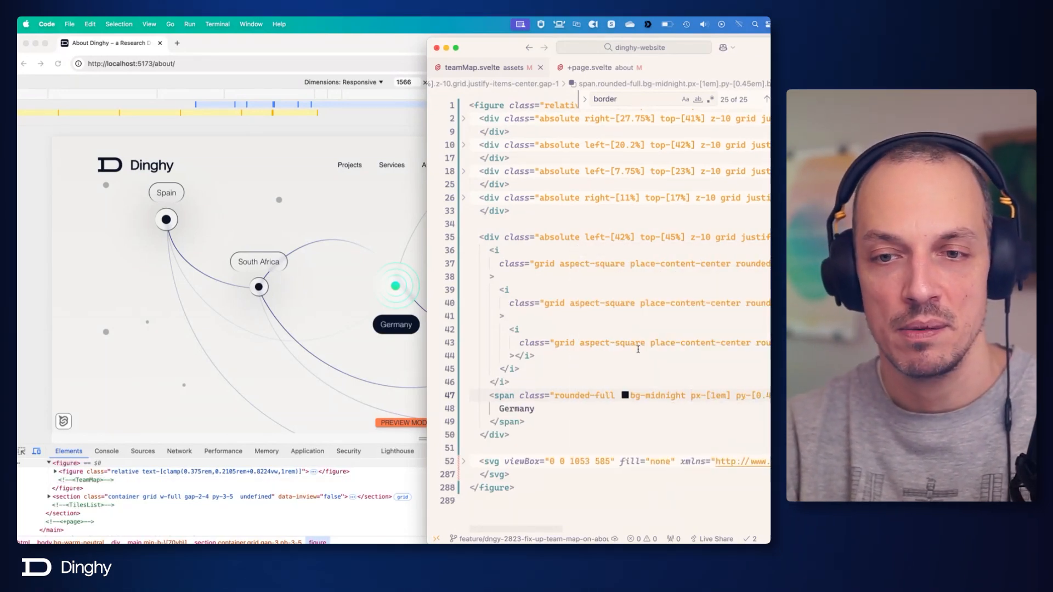
Remove the backdrop-blur-sm class from the end of the Germany label's class list and save.
scroll(639, 348, right, 3)
scroll(636, 349, right, 2)
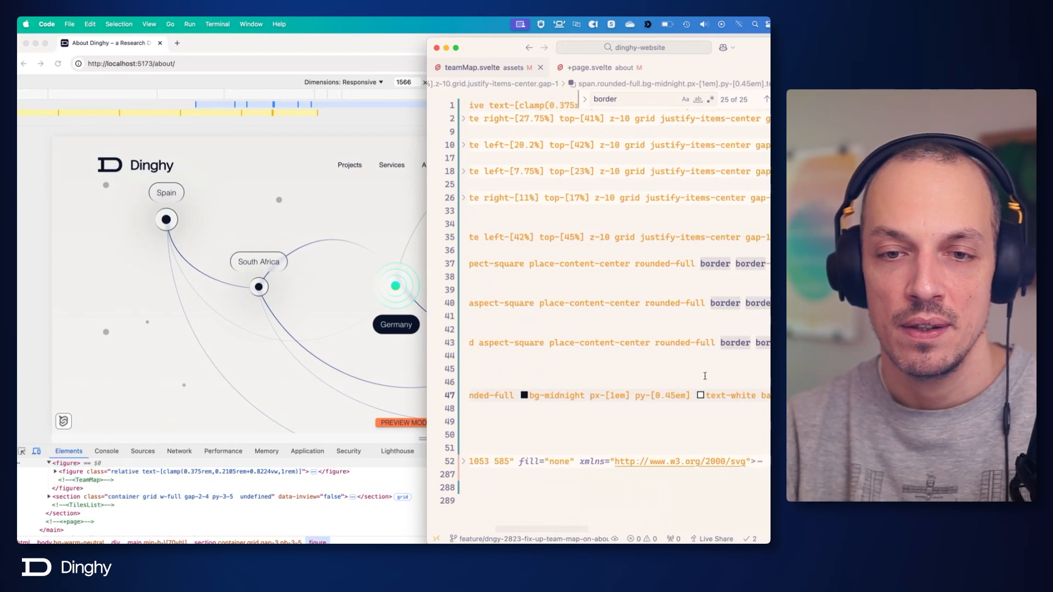
scroll(702, 390, right, 4)
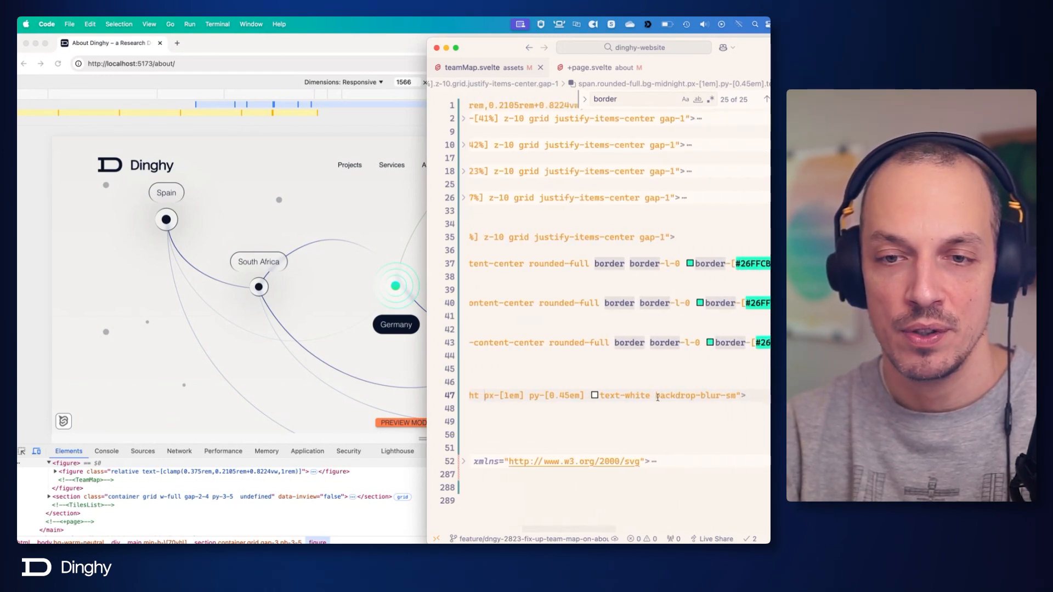
drag(654, 396, 735, 398)
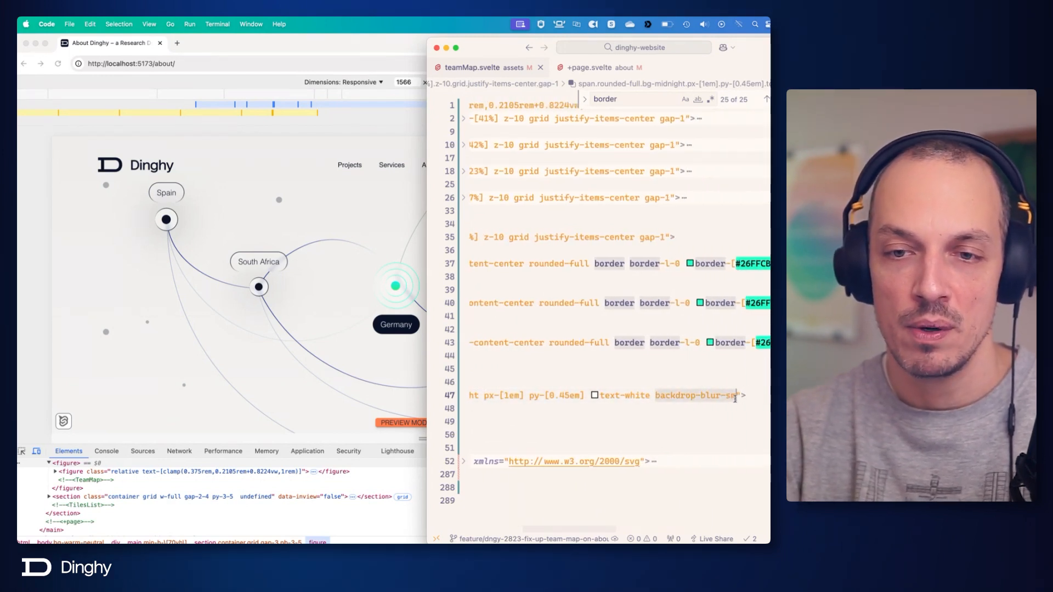
key(BackSpace)
key(BackSpace)
key(super+s)
Change the p-1 padding class to p-2 on all three nested Germany <i> elements and save.
scroll(640, 235, left, 7)
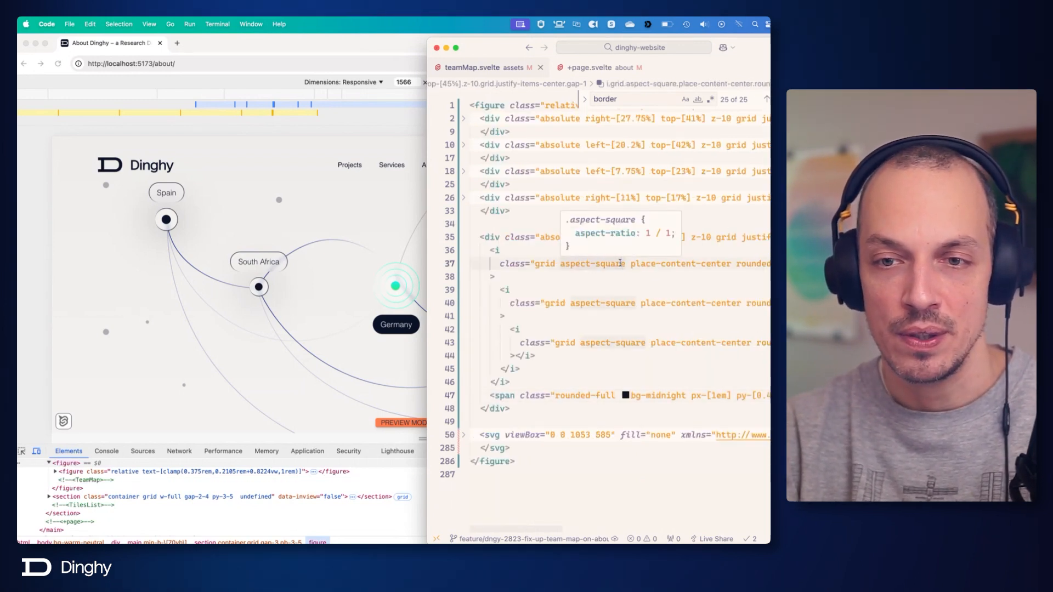
scroll(620, 264, right, 10)
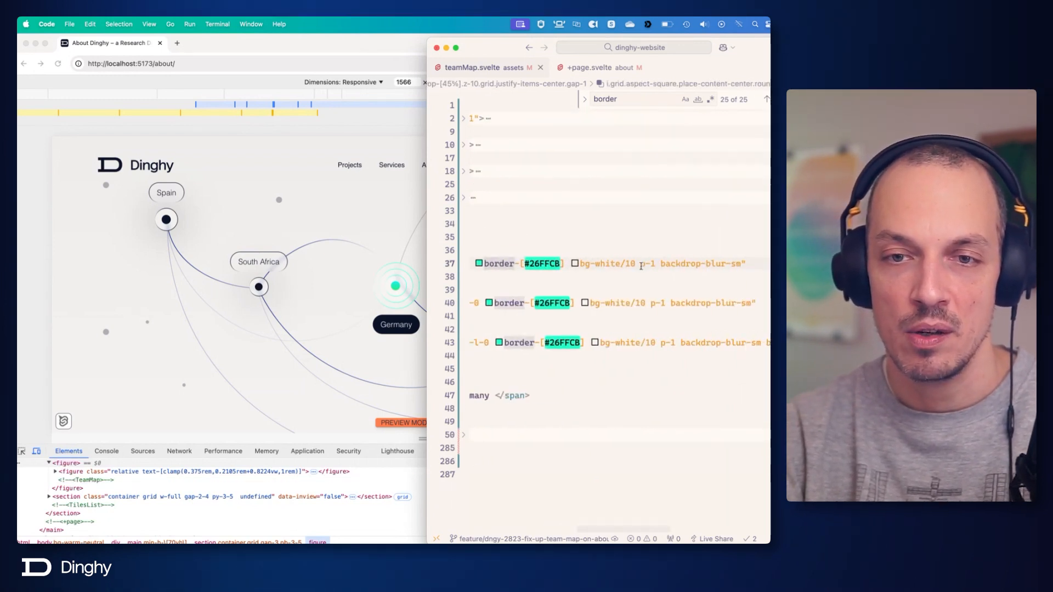
drag(641, 264, 656, 265)
key(super+f)
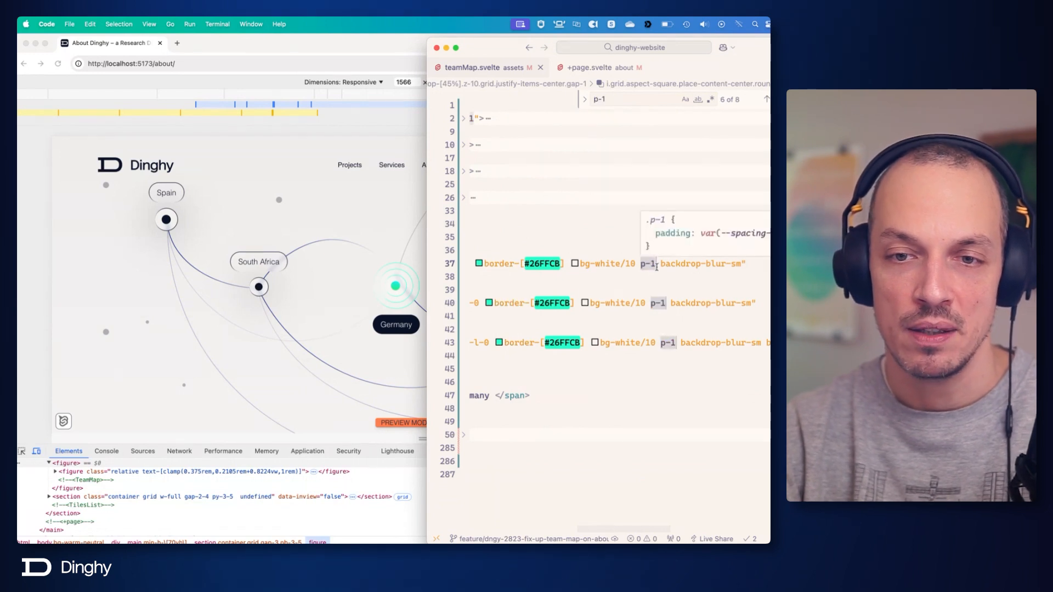
text(p-2)
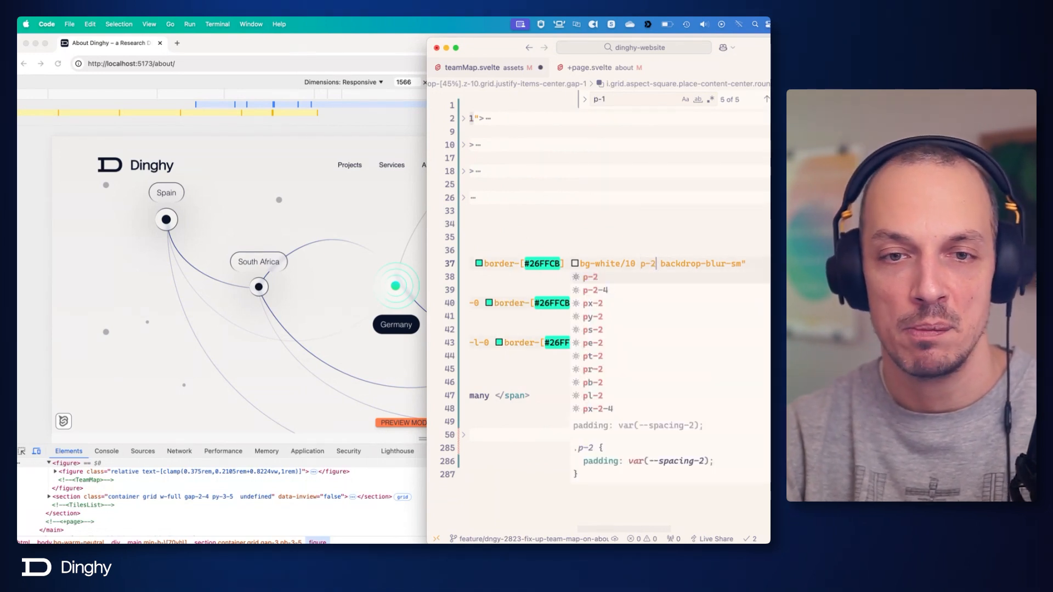
key(super+s)
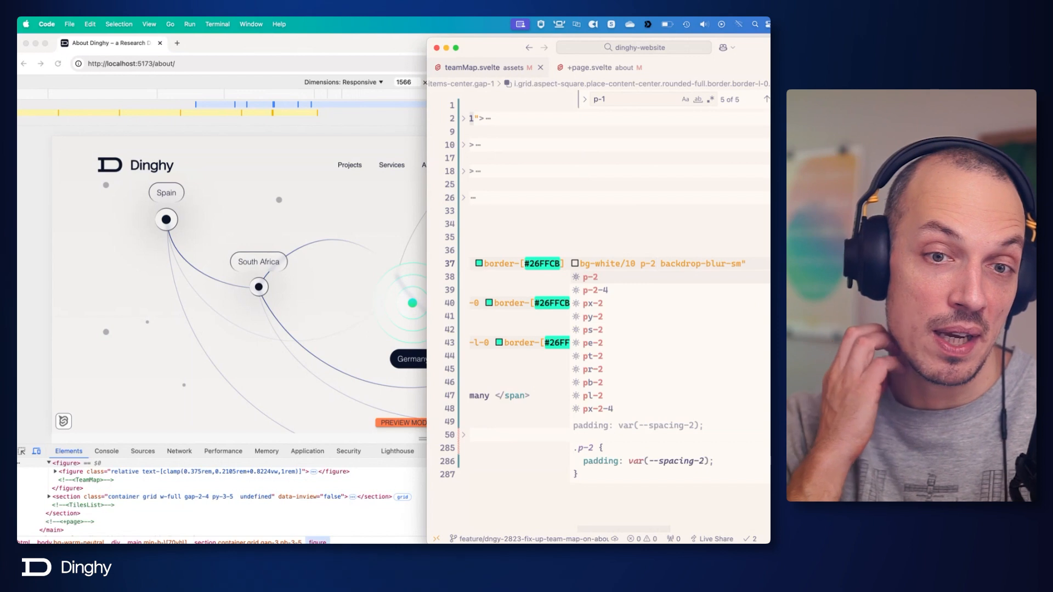
click(661, 264)
Enlarge the innermost Germany <i> element's center dot through its before:w class and save.
scroll(713, 329, right, 5)
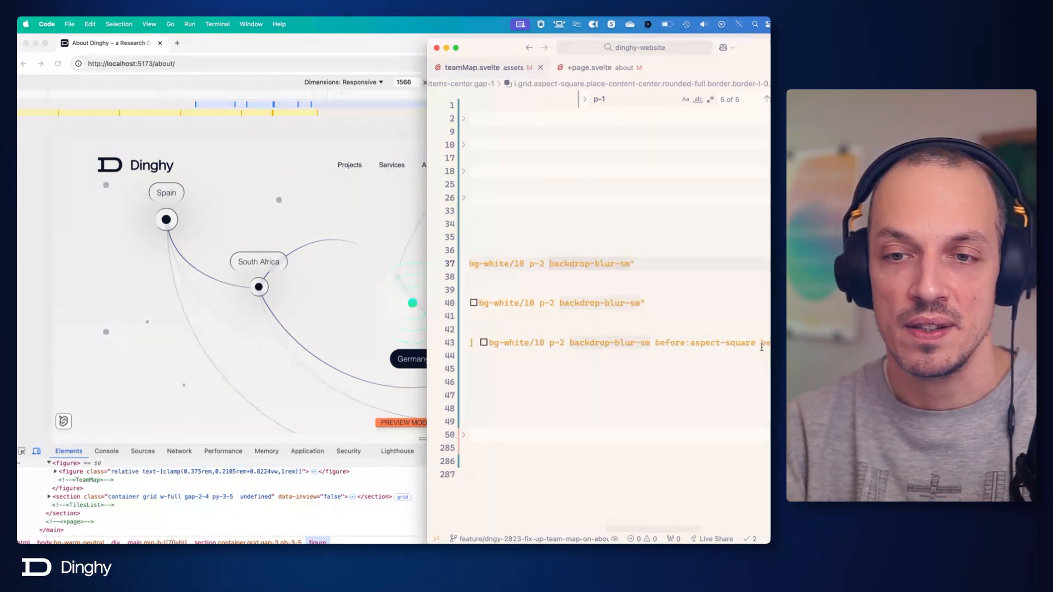
click(757, 342)
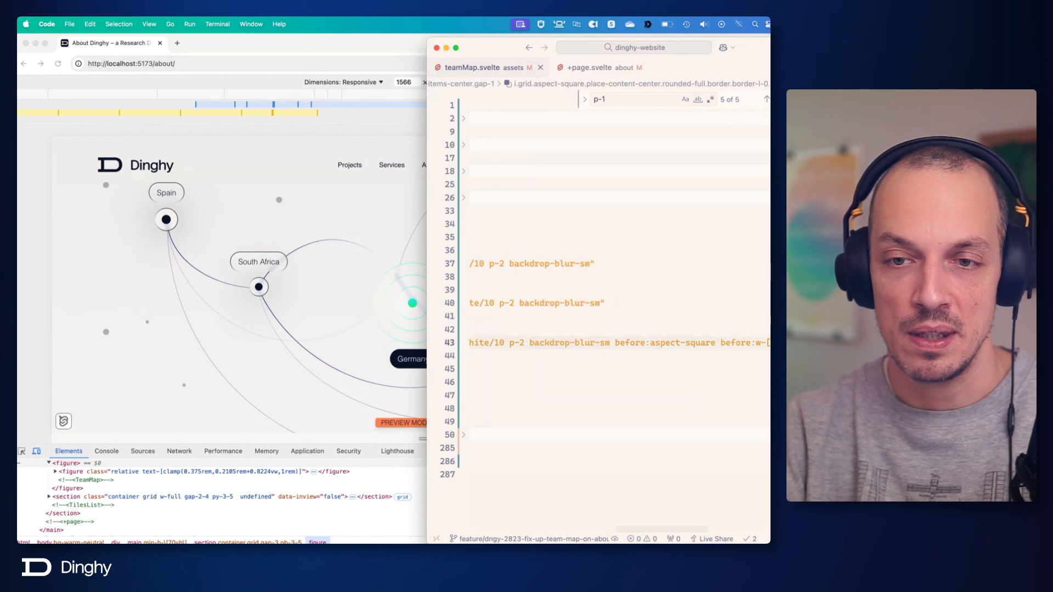
key(super+s)
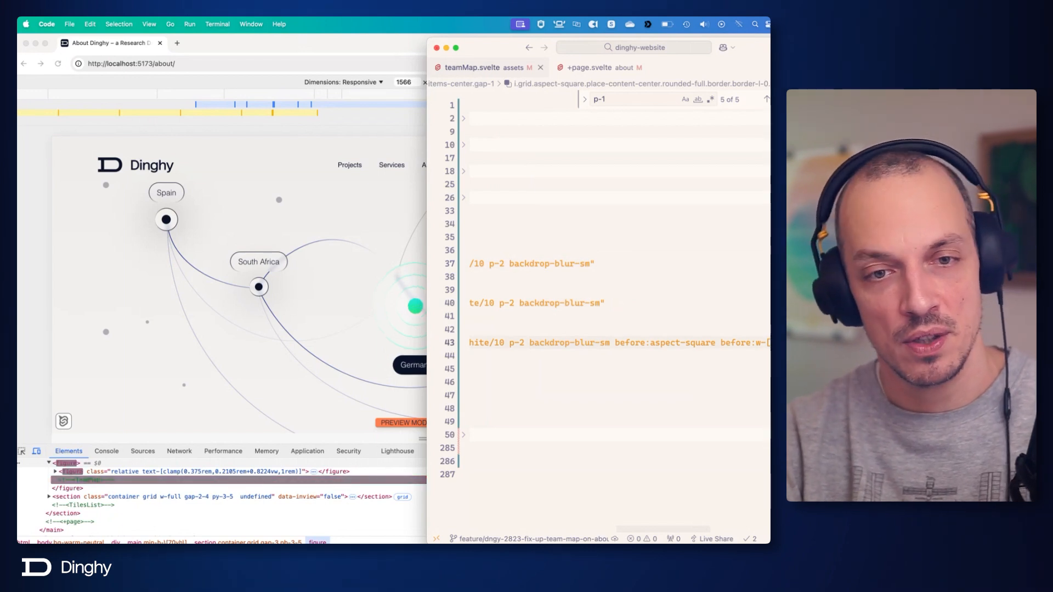
Try left-1/2 as the Germany block's horizontal position, check it in the browser, and undo the change.
scroll(675, 291, left, 8)
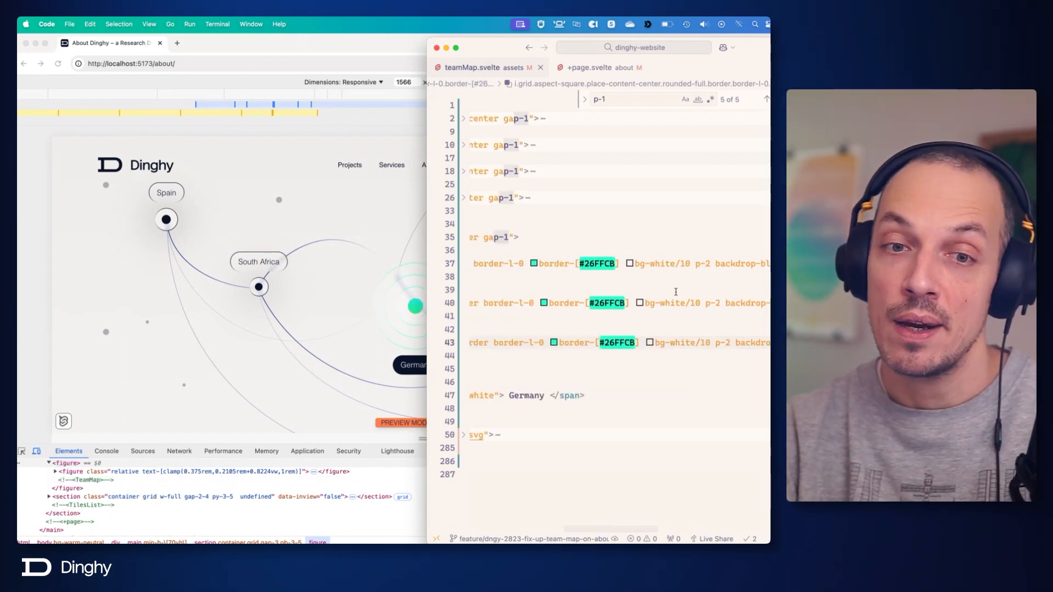
scroll(675, 292, left, 10)
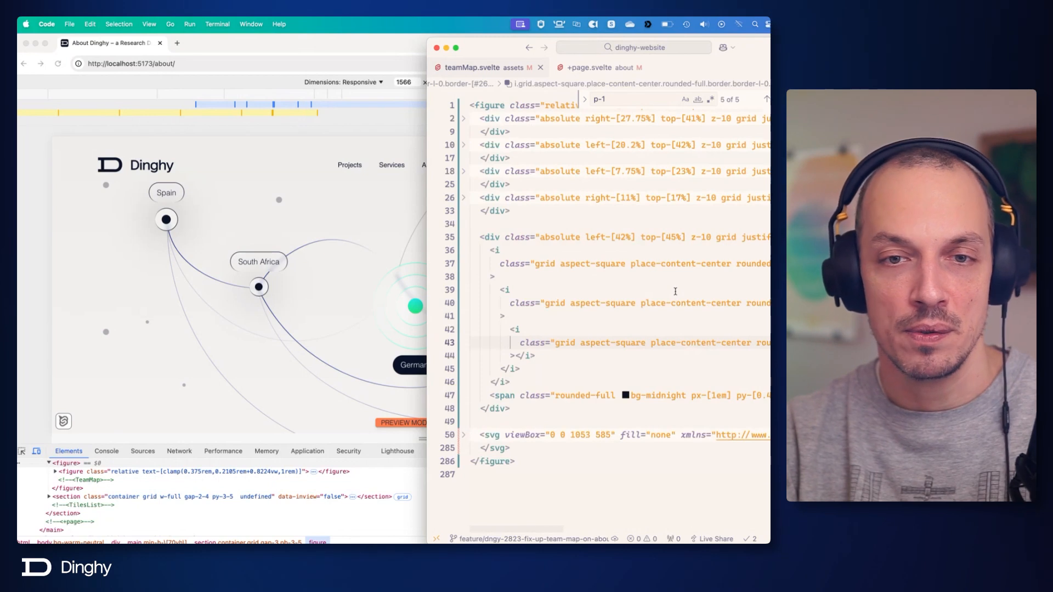
click(628, 233)
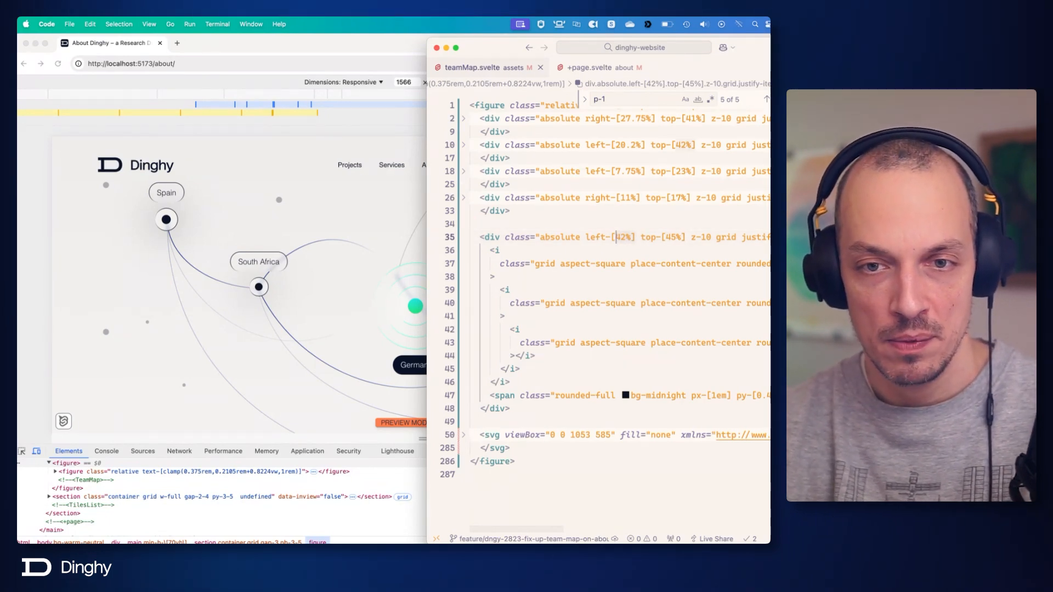
text(1/2)
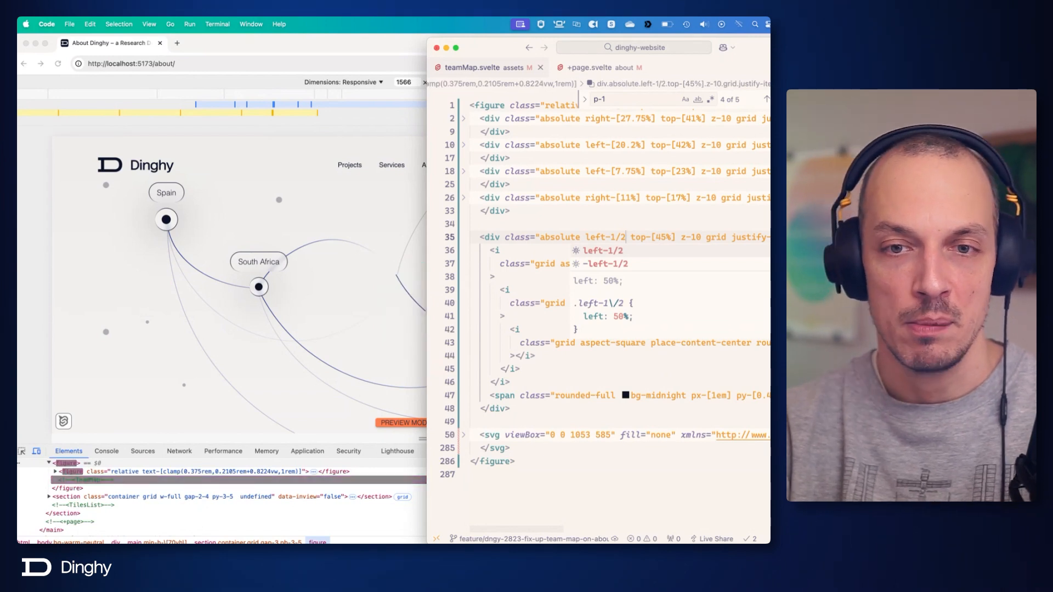
click(398, 268)
key(super+Tab)
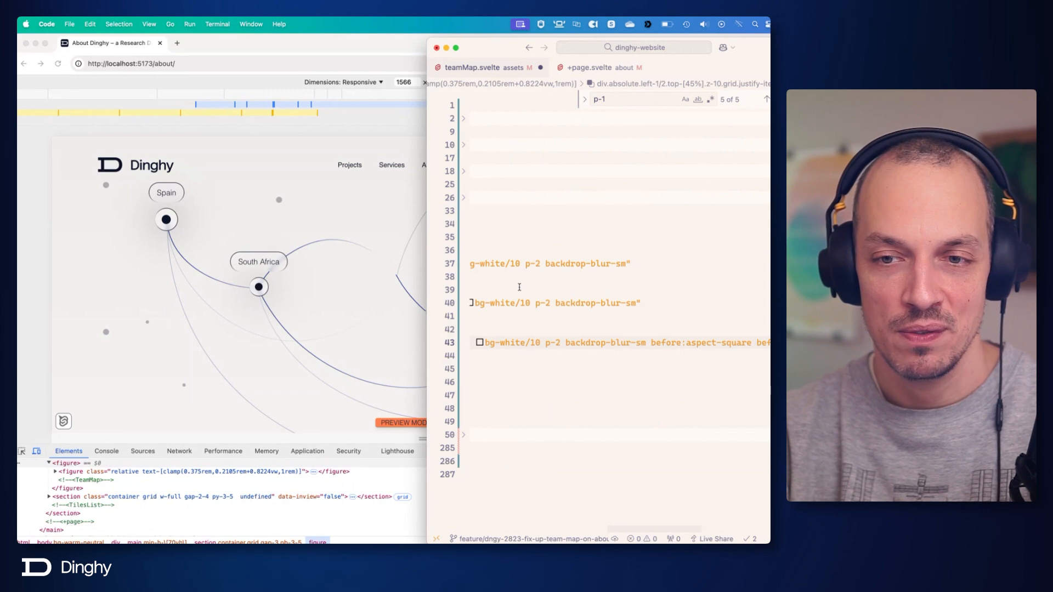
key(super+z)
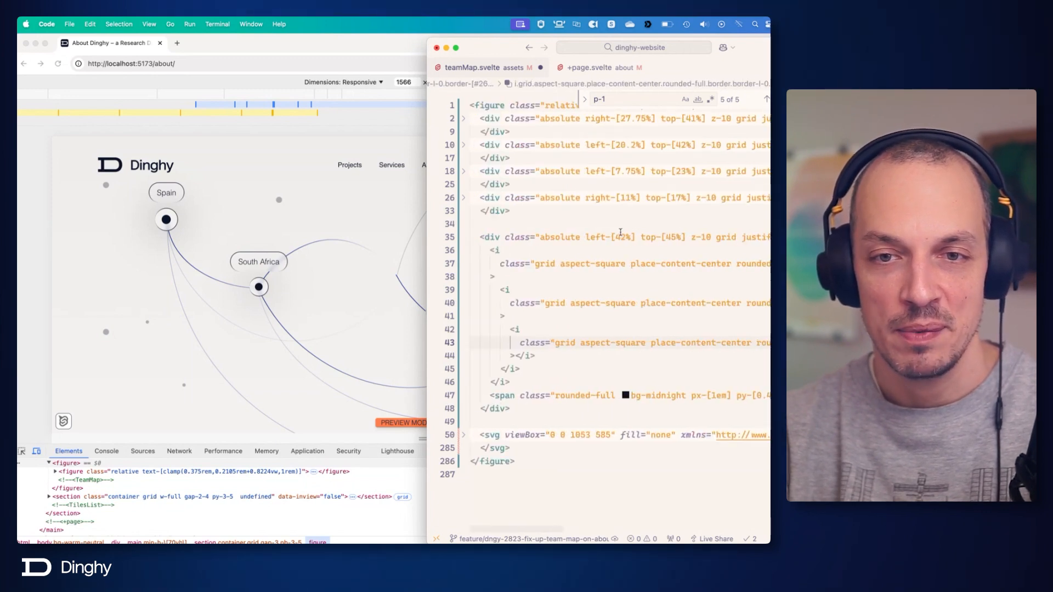
Try 45% as the Germany block's left offset, save, and check its position in the browser at a slightly narrower preview width.
click(621, 235)
key(Delete)
text(5)
key(super+s)
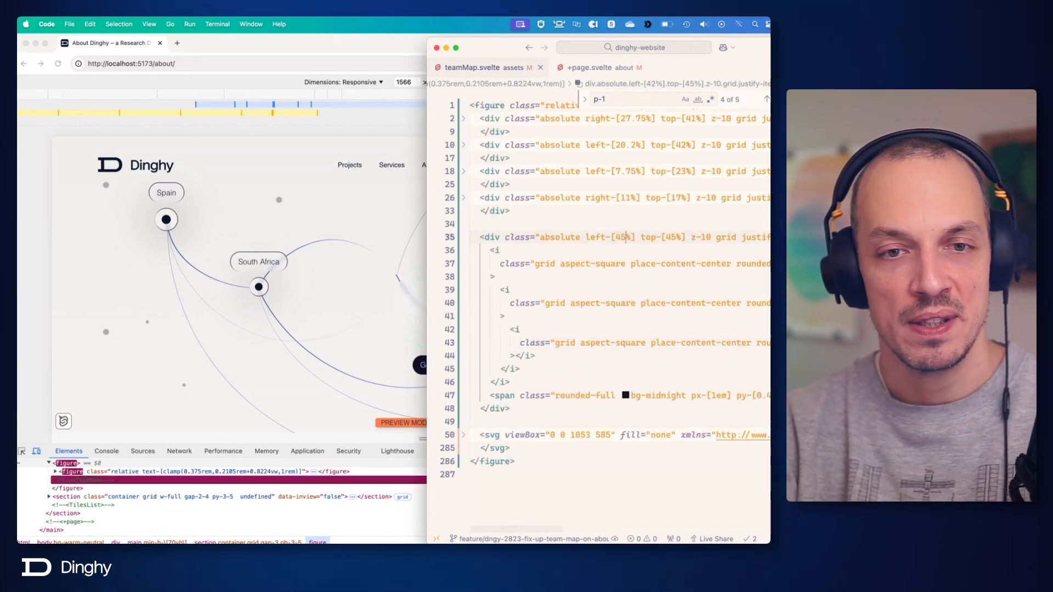
key(super+Tab)
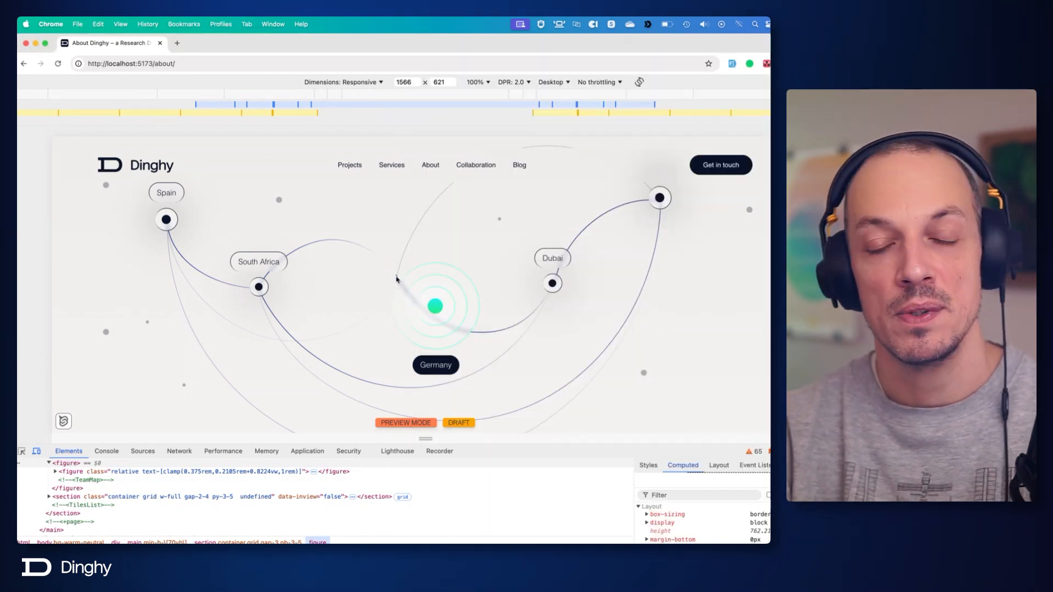
drag(769, 276, 723, 284)
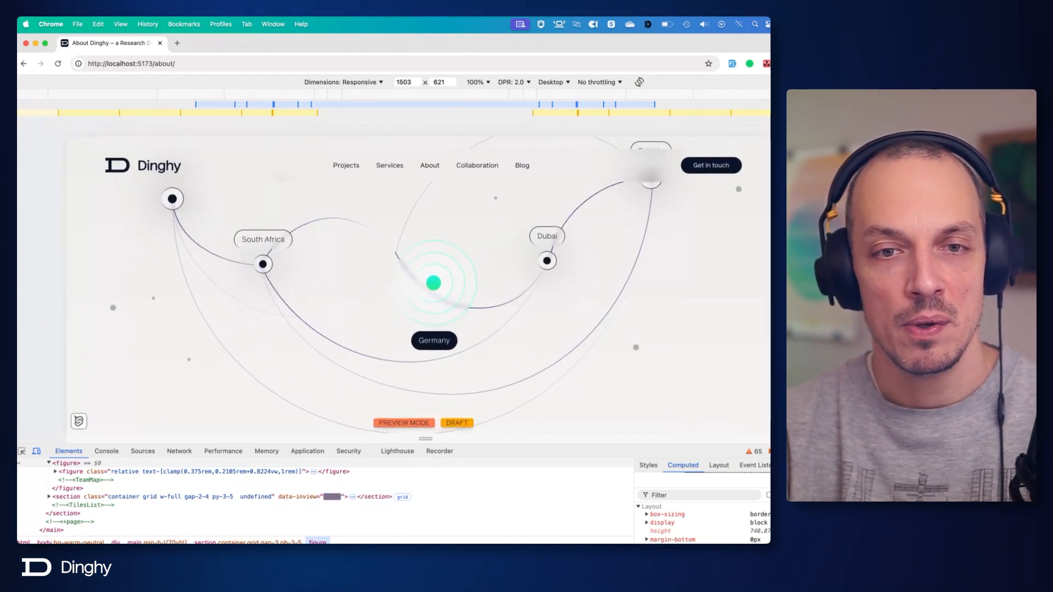
Set the Germany block's left offset to 39% after trying 38%, save, and check the position in the browser.
key(super+Tab)
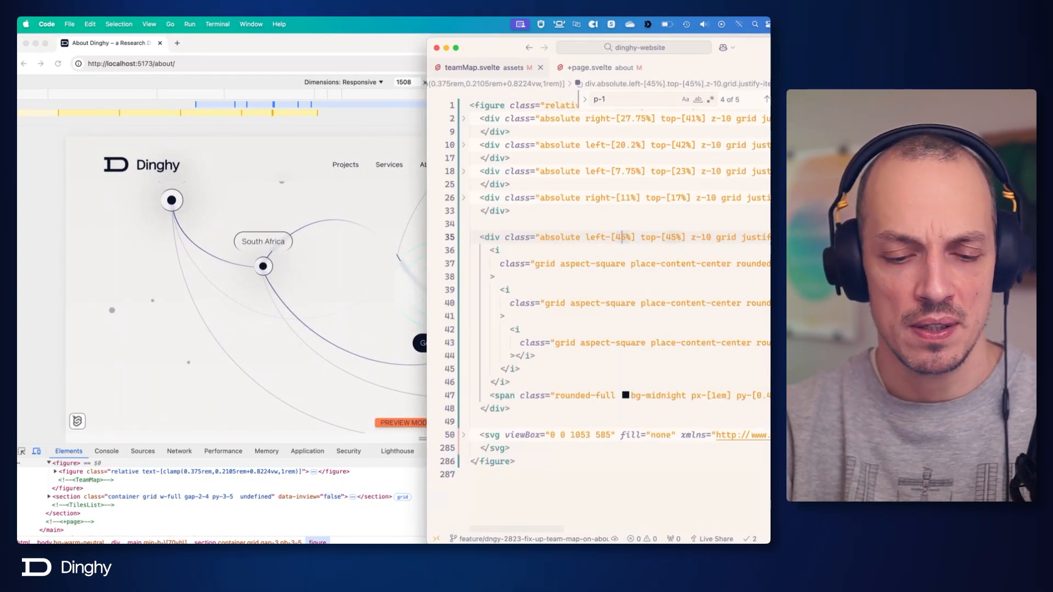
key(BackSpace)
key(BackSpace)
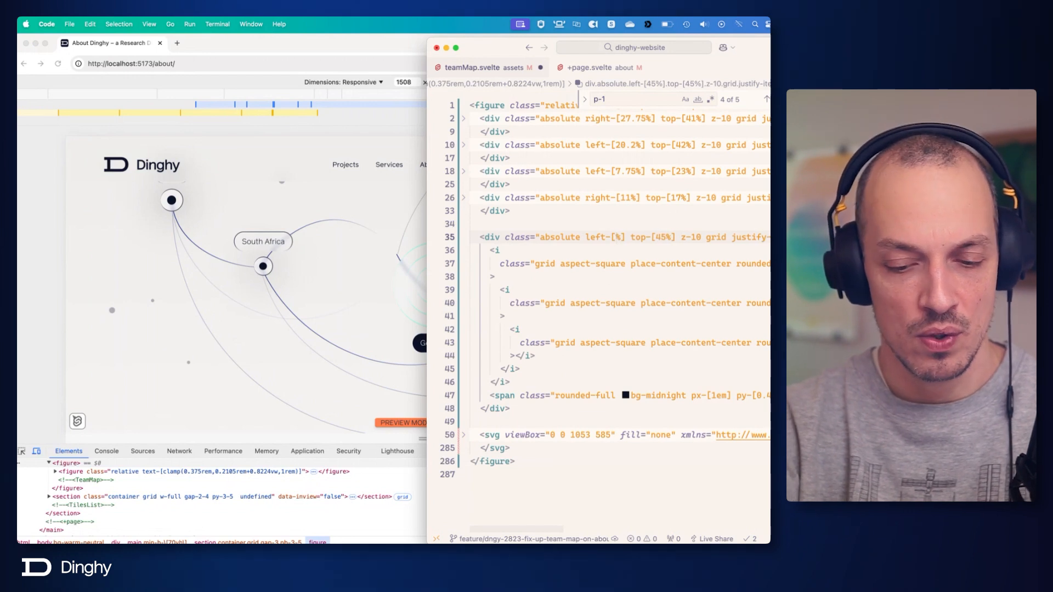
text(38)
key(super+s)
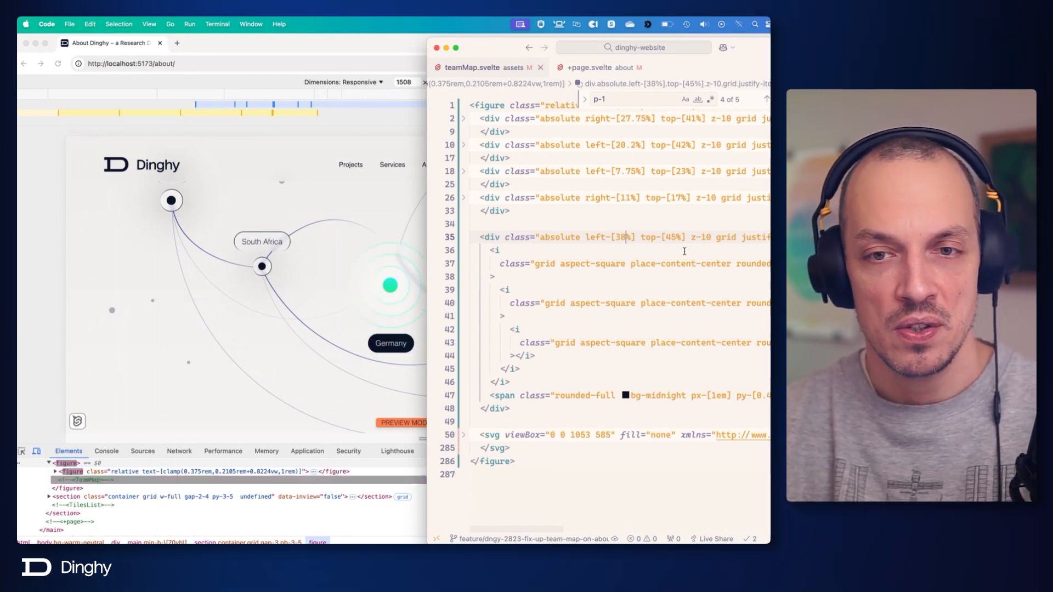
key(super+Tab)
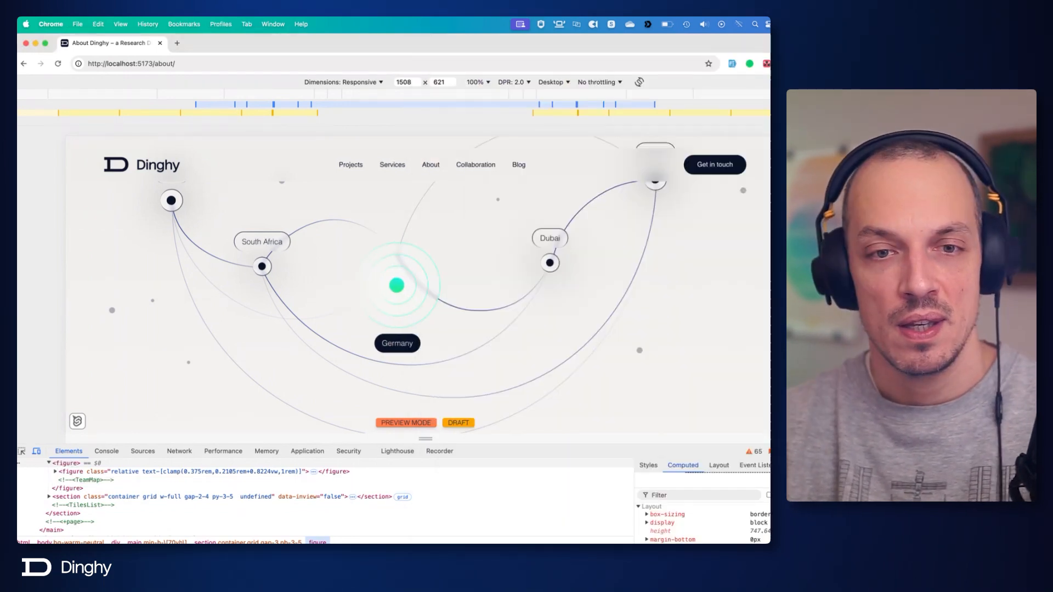
Set the Germany block's top offset to 35% after trying 40% and 38%, saving each value.
key(super+Tab)
key(BackSpace)
text(0)
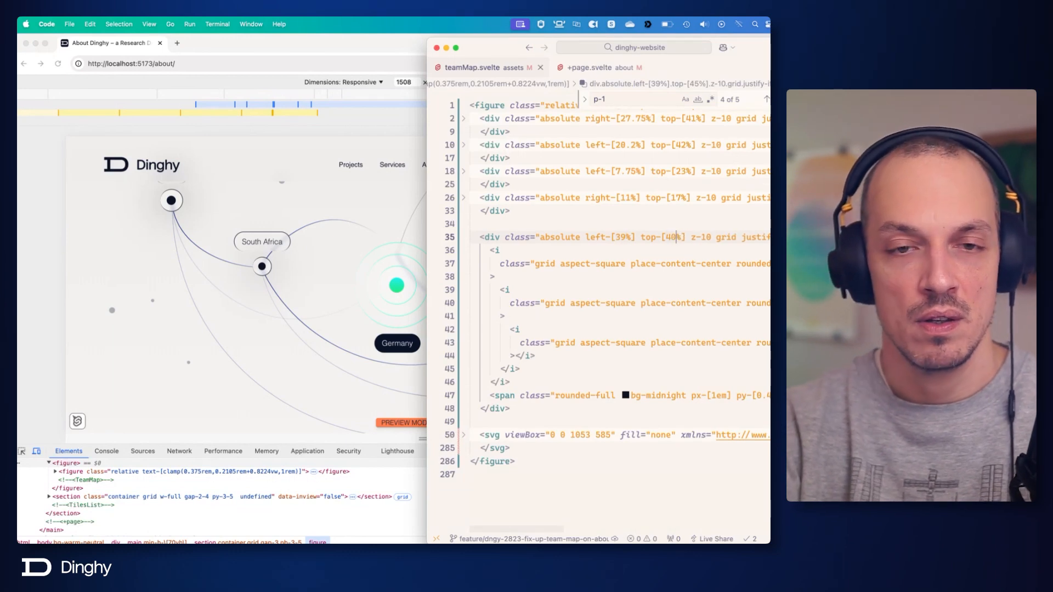
key(super+s)
key(BackSpace)
key(BackSpace)
text(38)
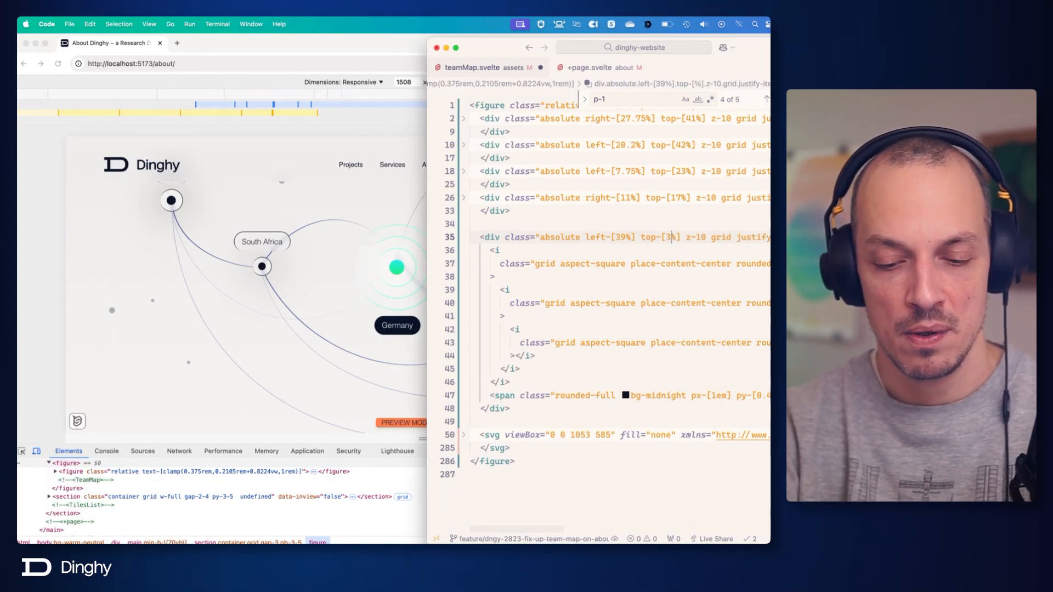
key(super+s)
key(BackSpace)
text(5)
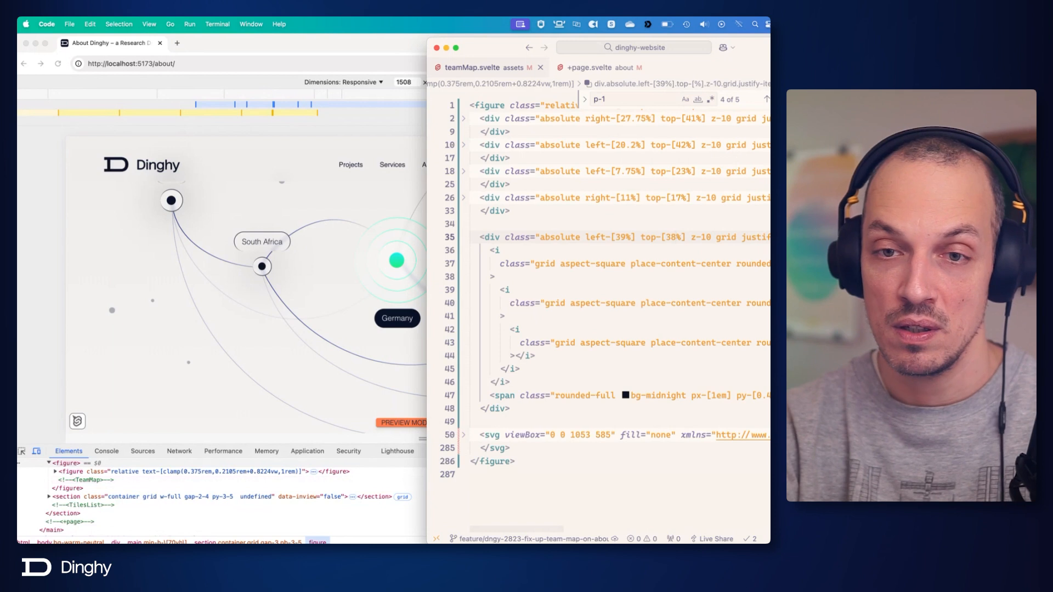
key(super+s)
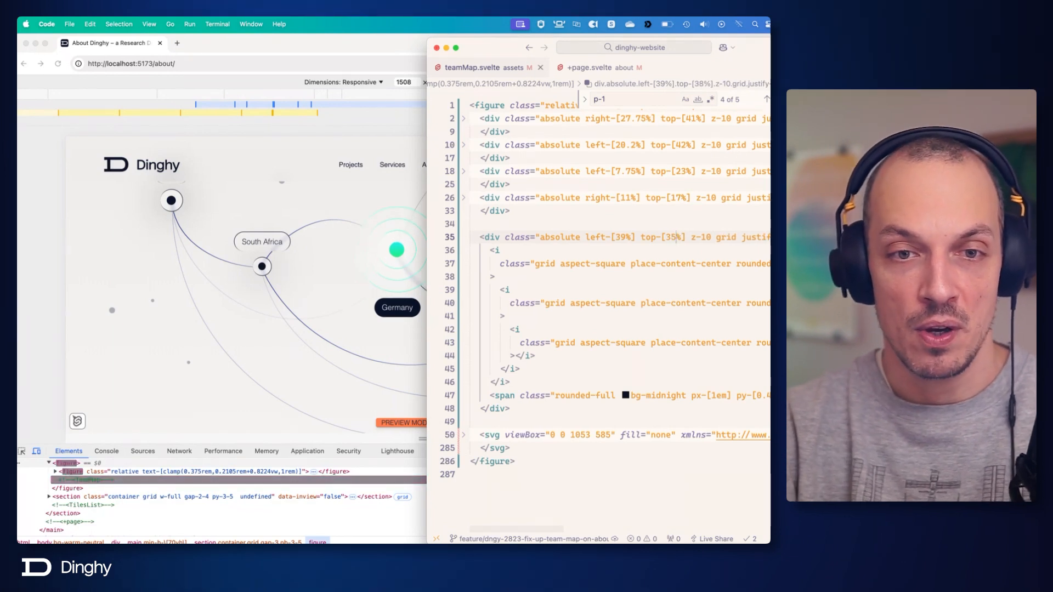
Check the map dots in the browser by narrowing the responsive preview to about 822 px and widening it back to about 1501 px.
click(383, 267)
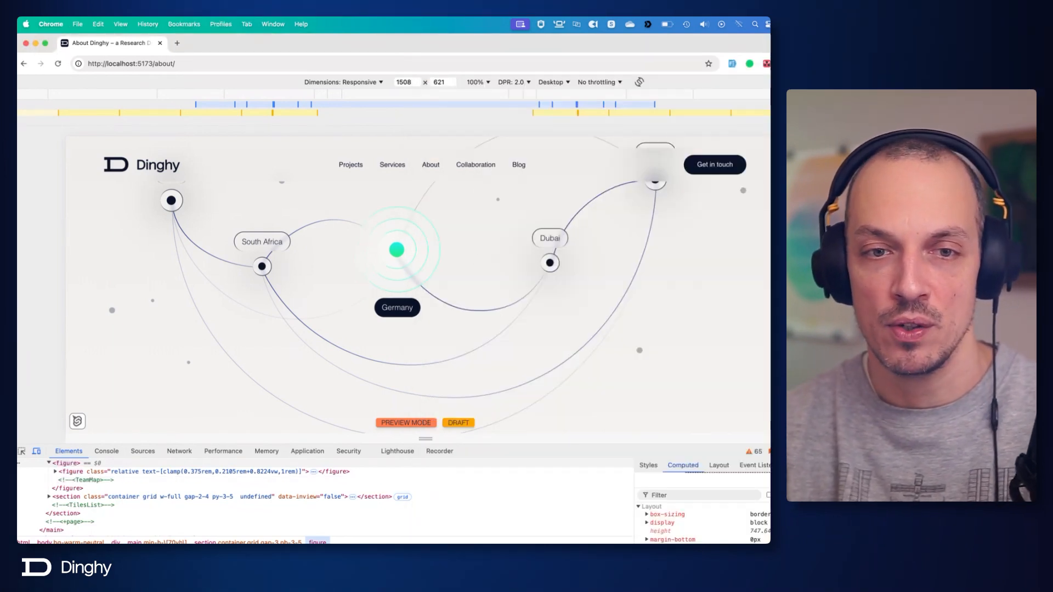
drag(767, 285, 648, 287)
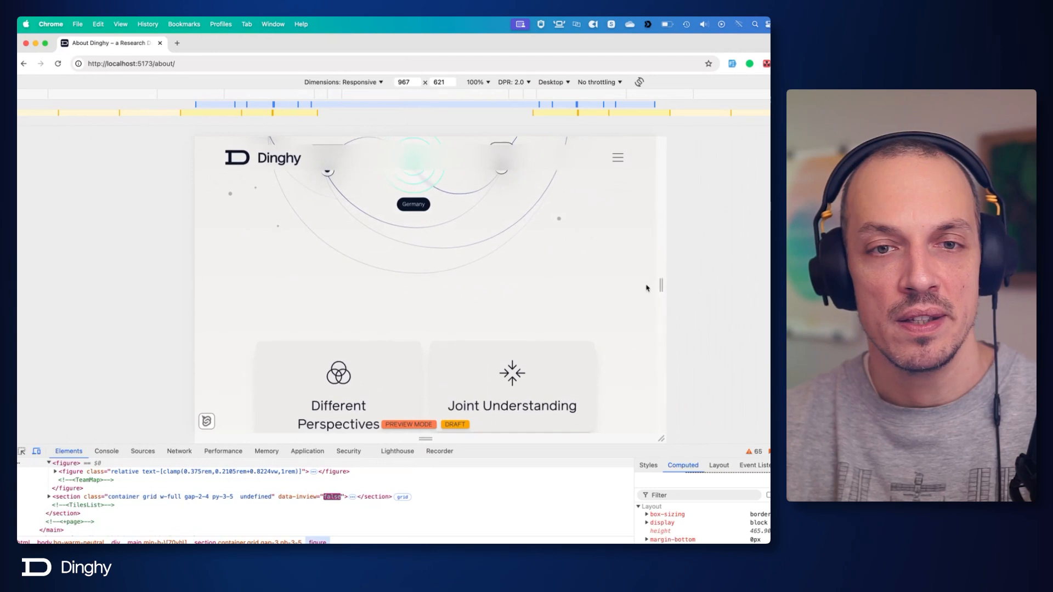
drag(659, 285, 627, 286)
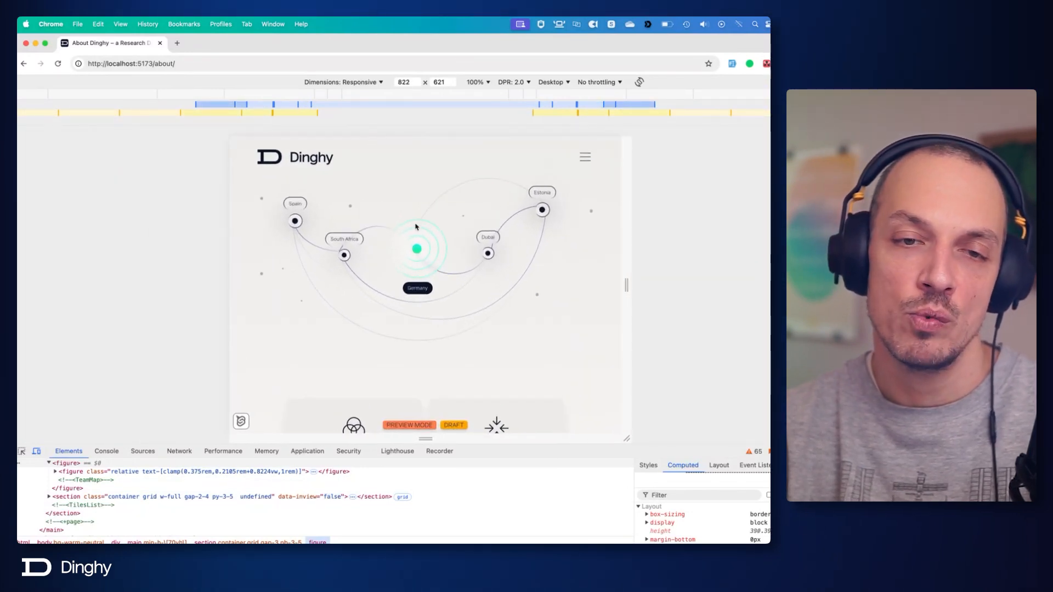
drag(629, 287, 788, 316)
scroll(687, 316, down, 1)
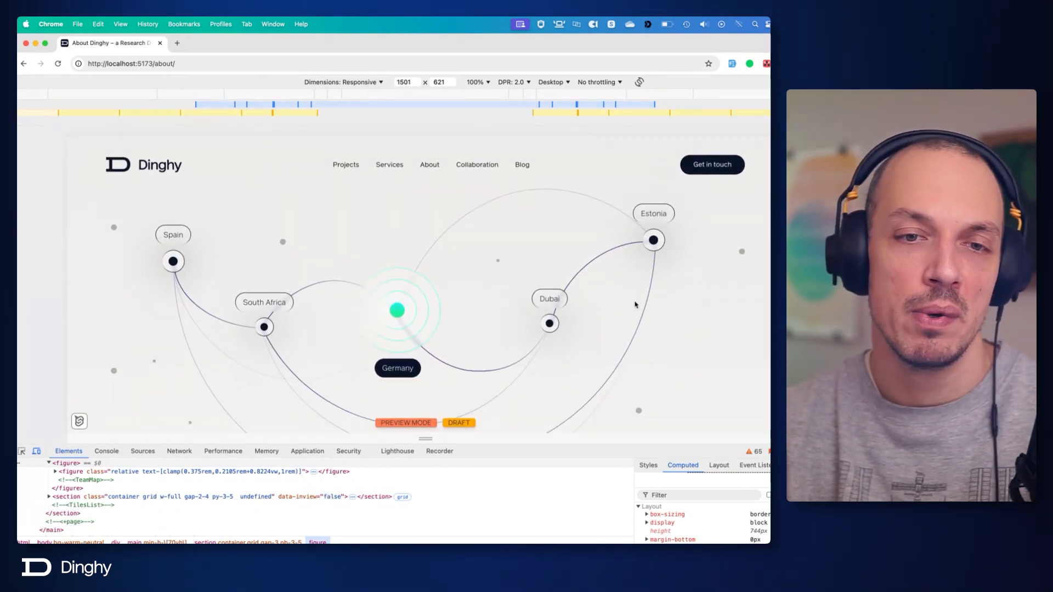
scroll(484, 266, down, 1)
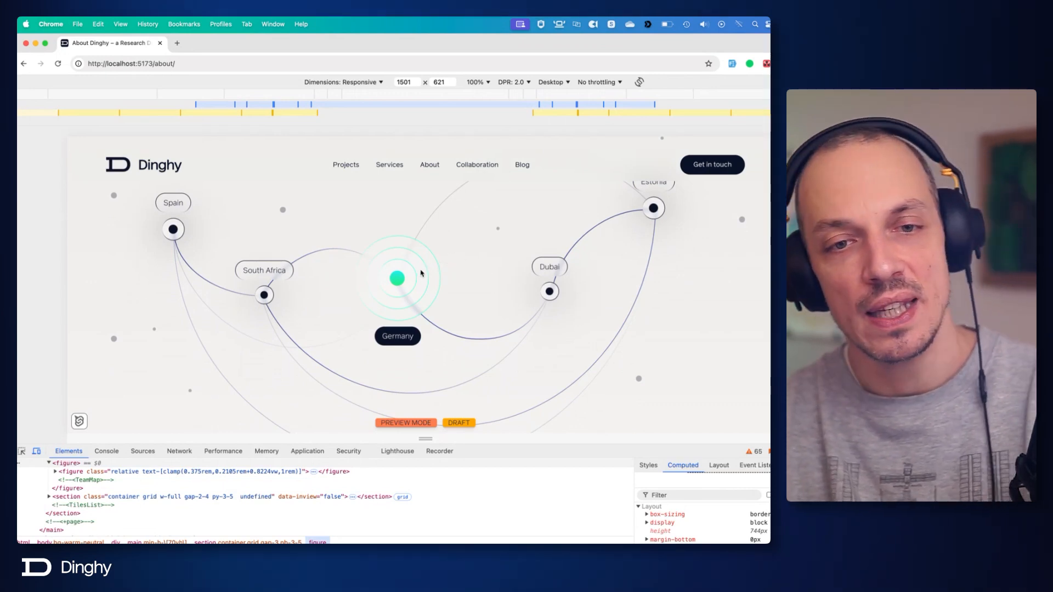
Add the relative class at the start of the outermost Germany <i> element's class list, discarding the started before: variant.
key(super+Tab)
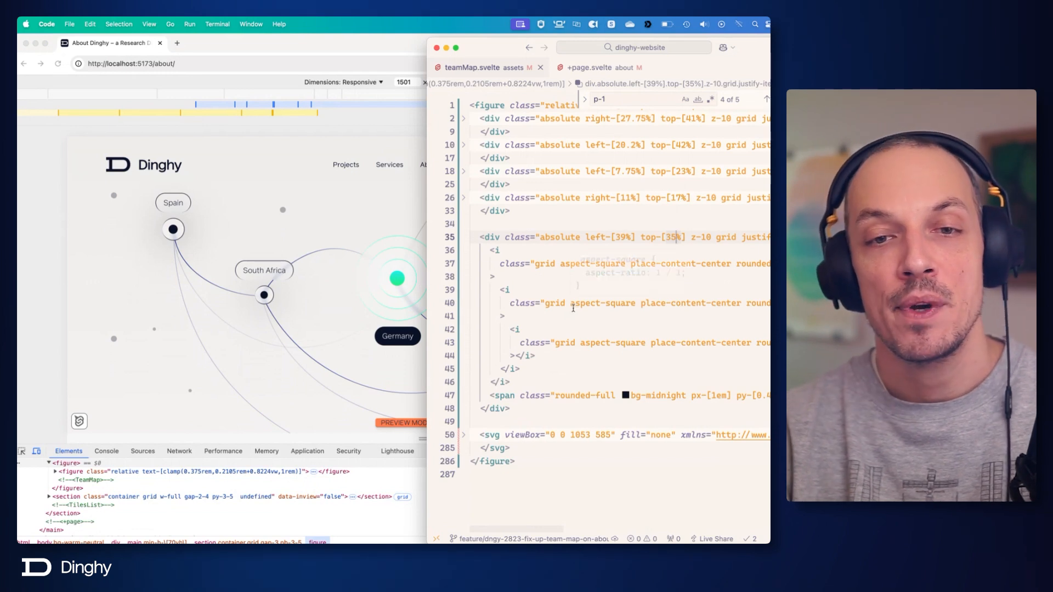
click(533, 267)
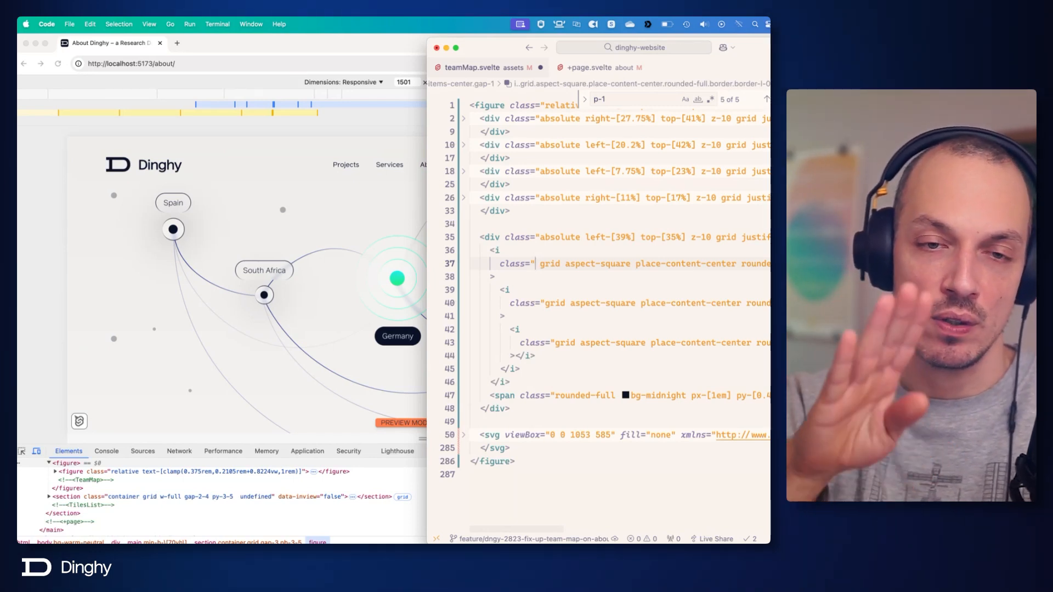
text(relative)
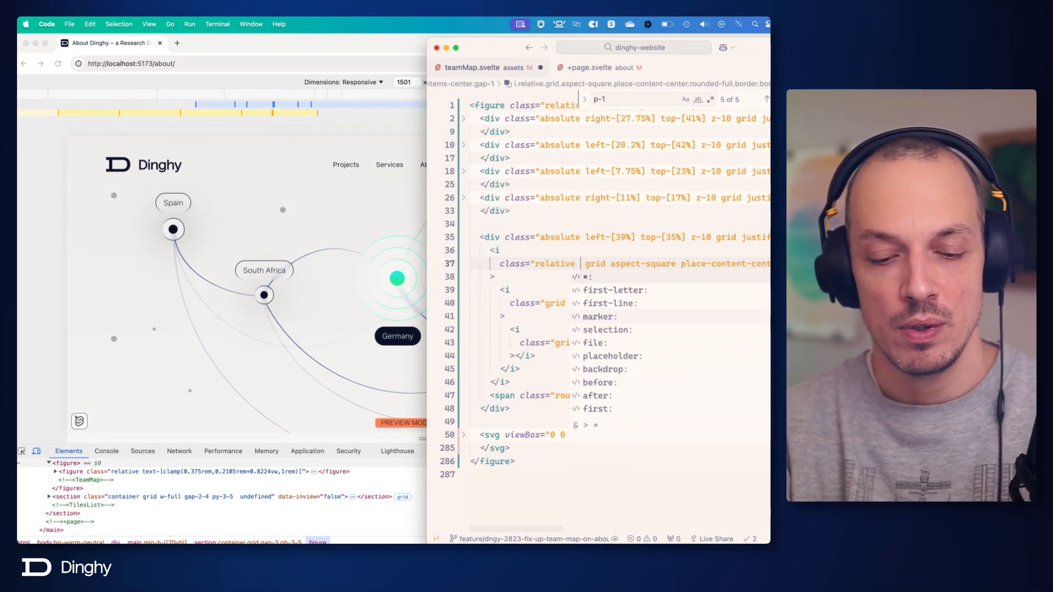
text( before:)
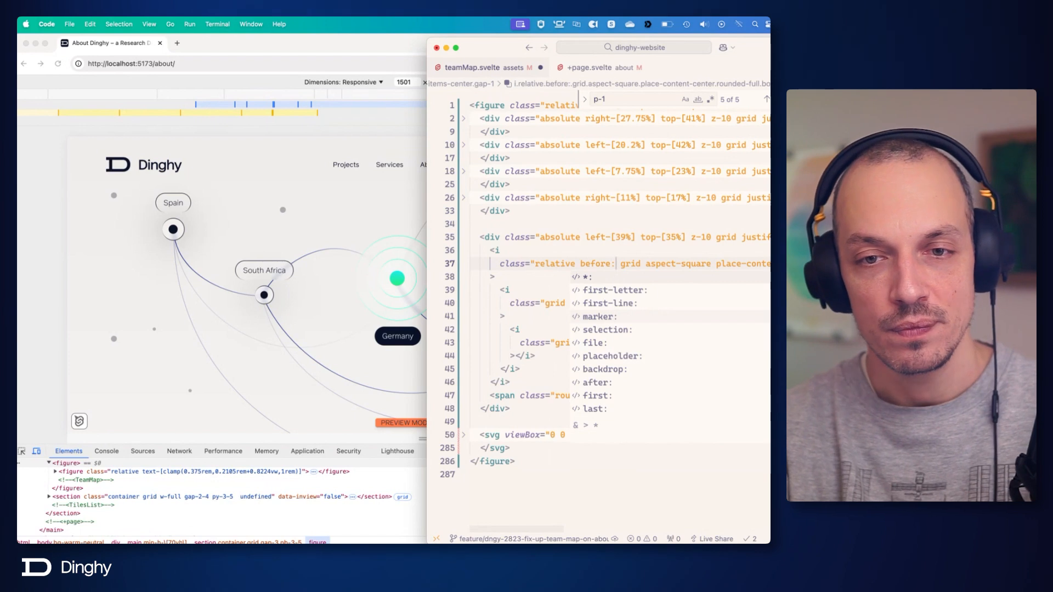
key(BackSpace)
key(BackSpace)
key(BackSpace)
key(BackSpace)
key(BackSpace)
key(BackSpace)
key(BackSpace)
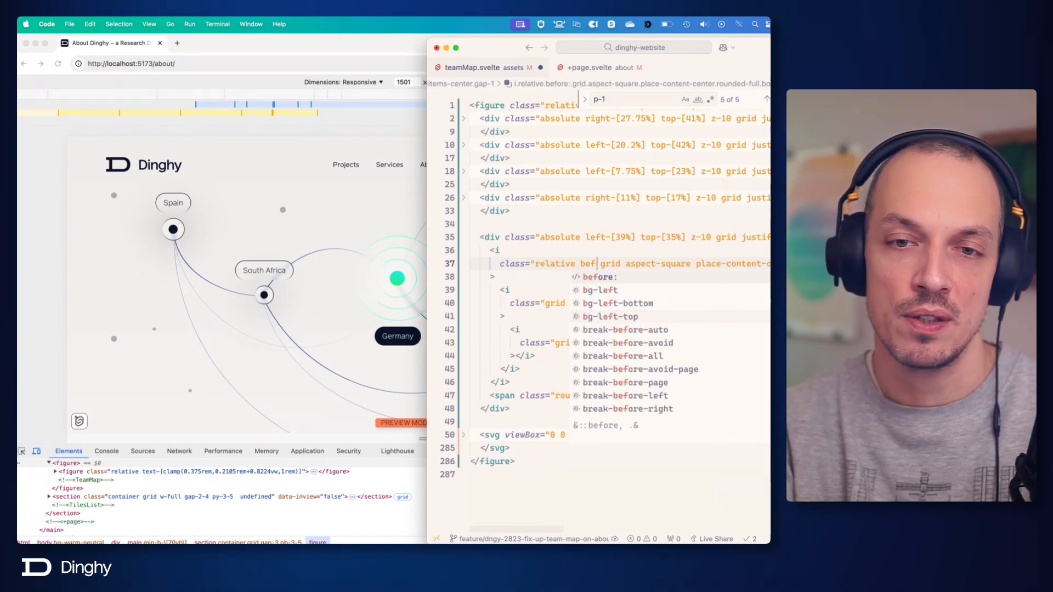
key(Escape)
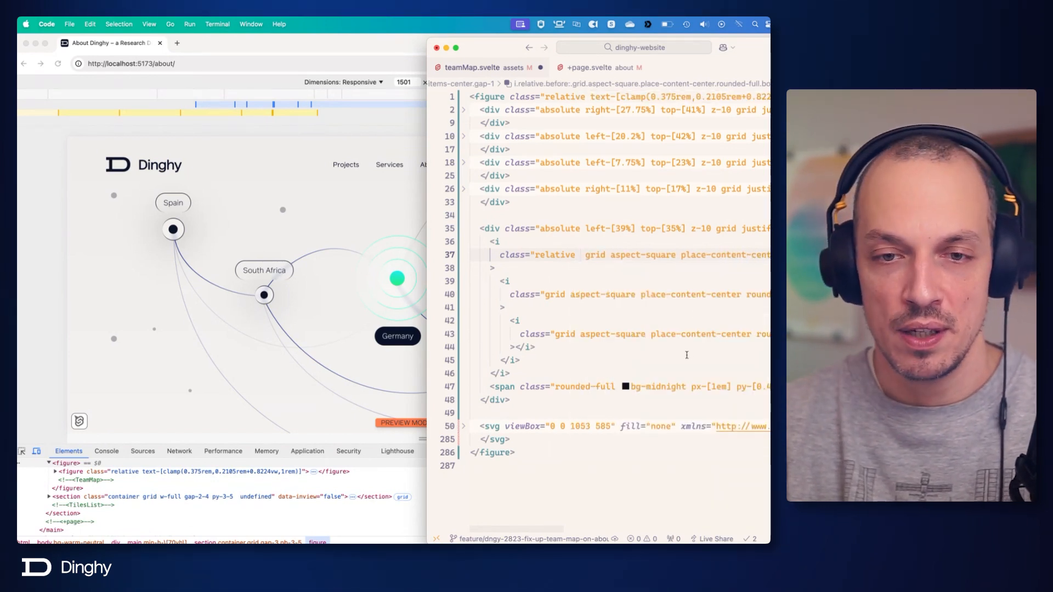
Copy the before: dot classes, from before:aspect-square to before:to-[#21ED7F], from the innermost Germany <i> to the outermost one and save.
click(583, 333)
scroll(583, 334, right, 10)
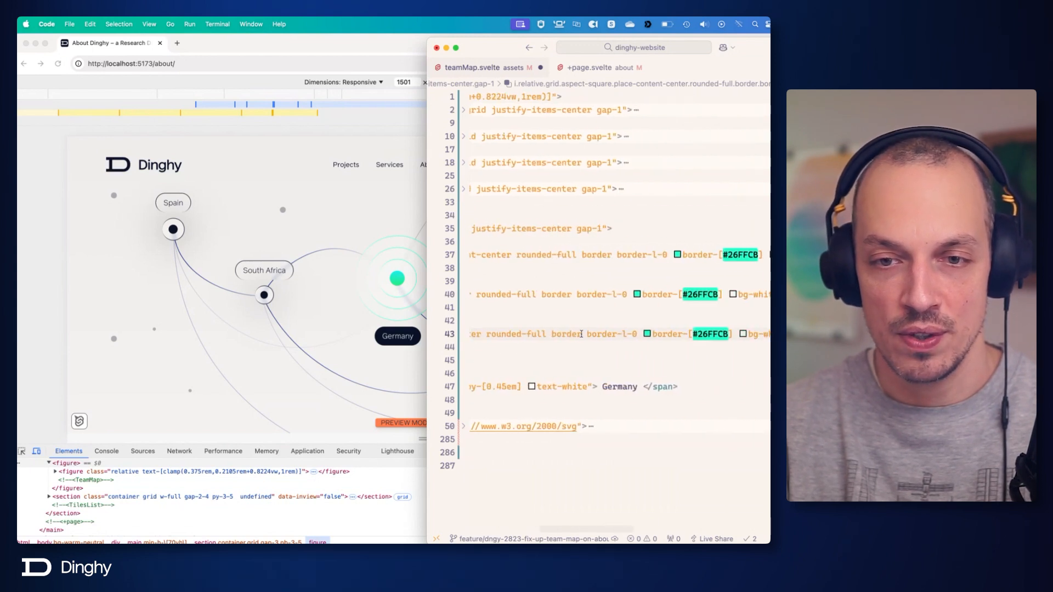
scroll(753, 335, right, 5)
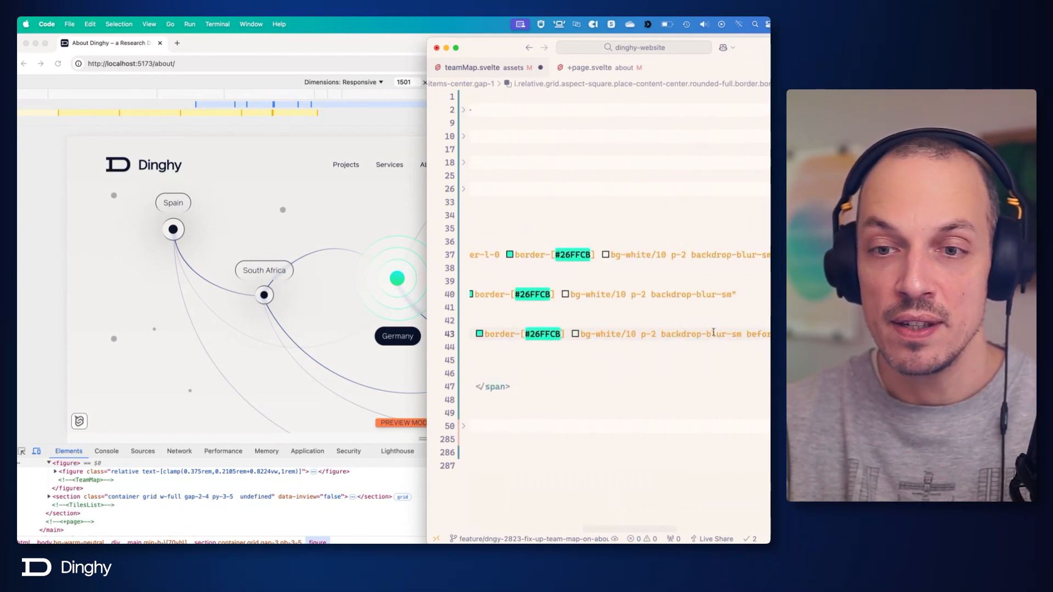
scroll(713, 332, right, 10)
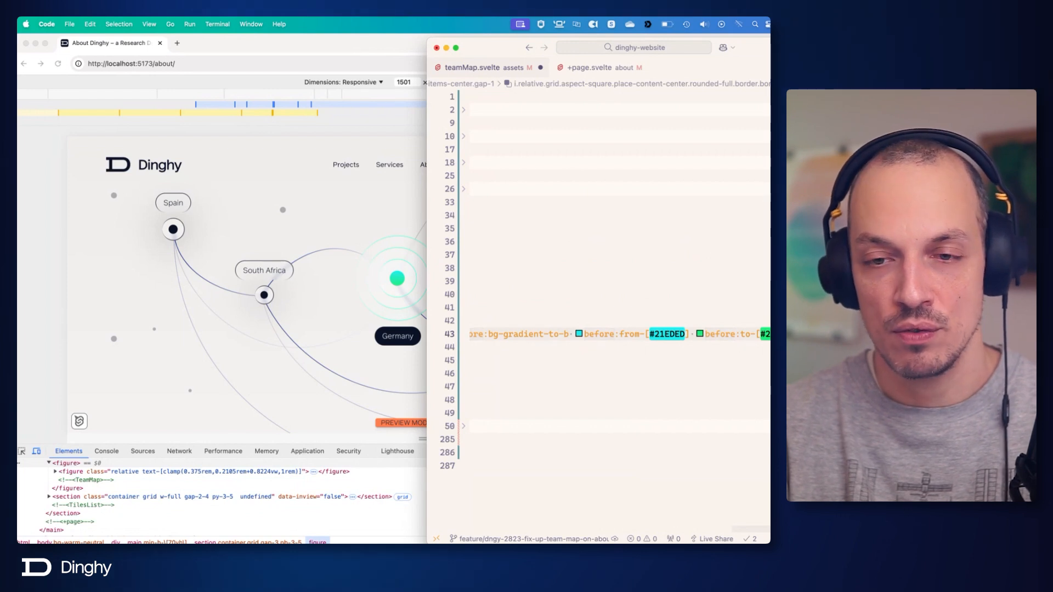
scroll(638, 292, left, 15)
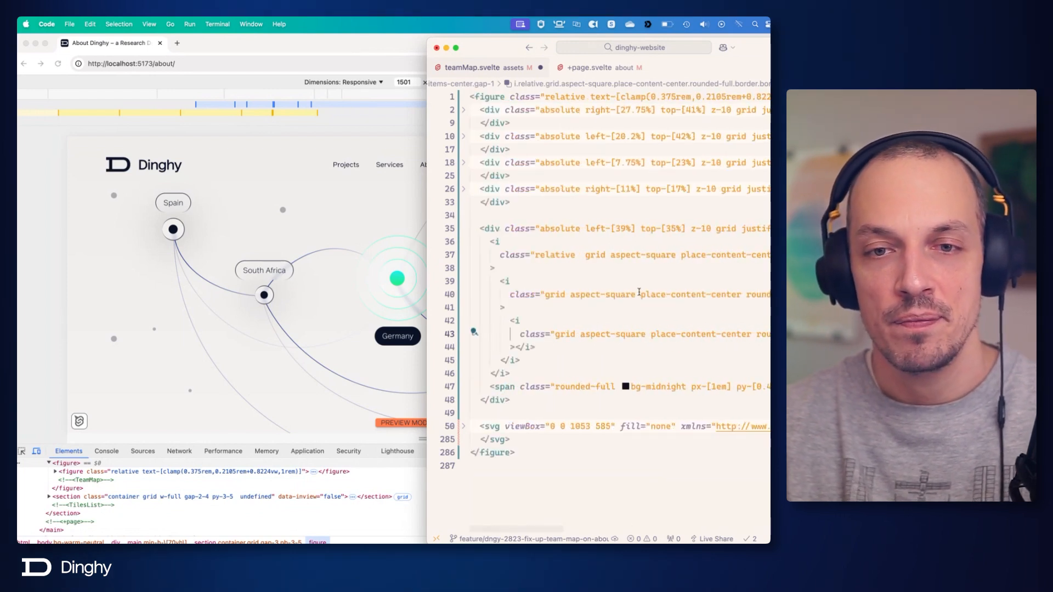
click(581, 256)
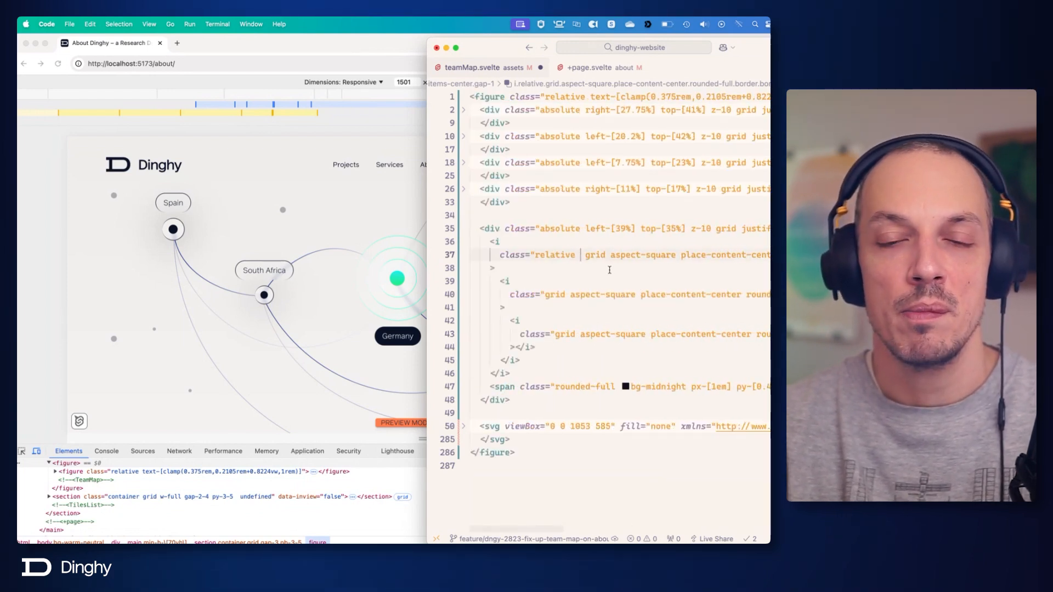
scroll(609, 270, right, 15)
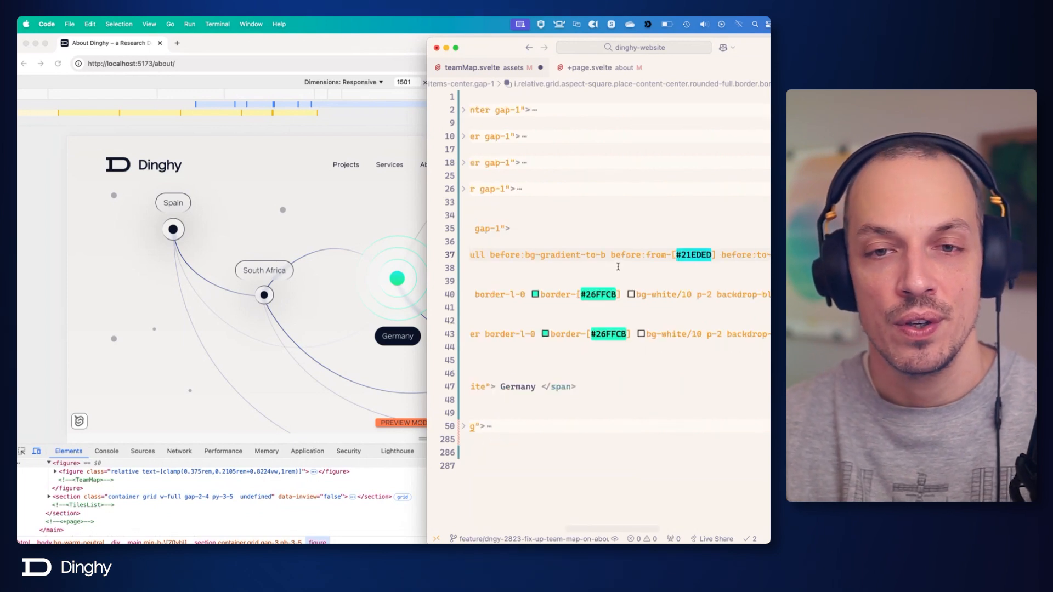
scroll(615, 265, left, 4)
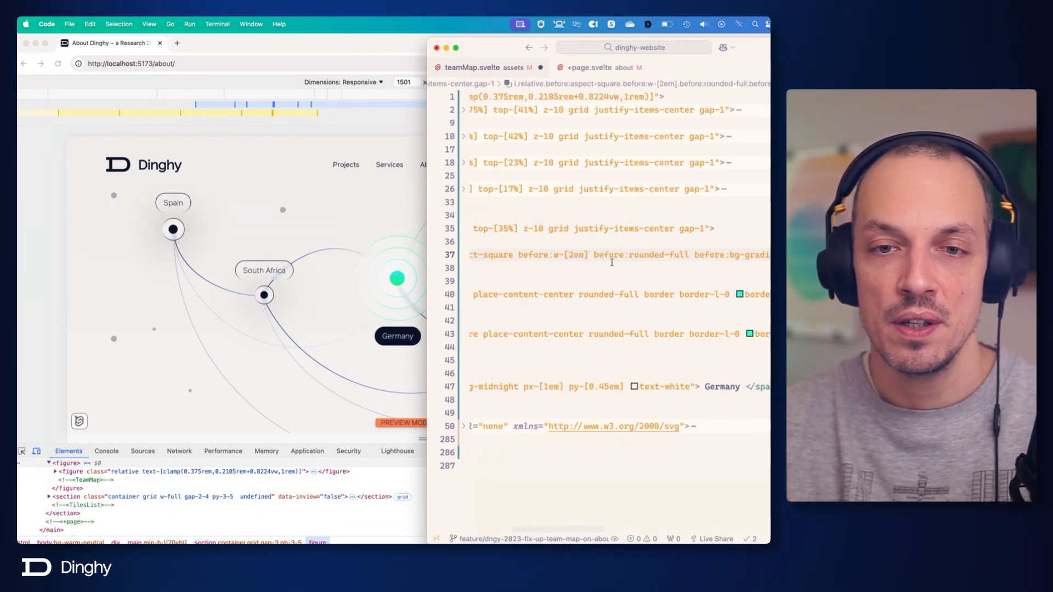
scroll(615, 265, right, 6)
scroll(614, 266, right, 6)
key(super+s)
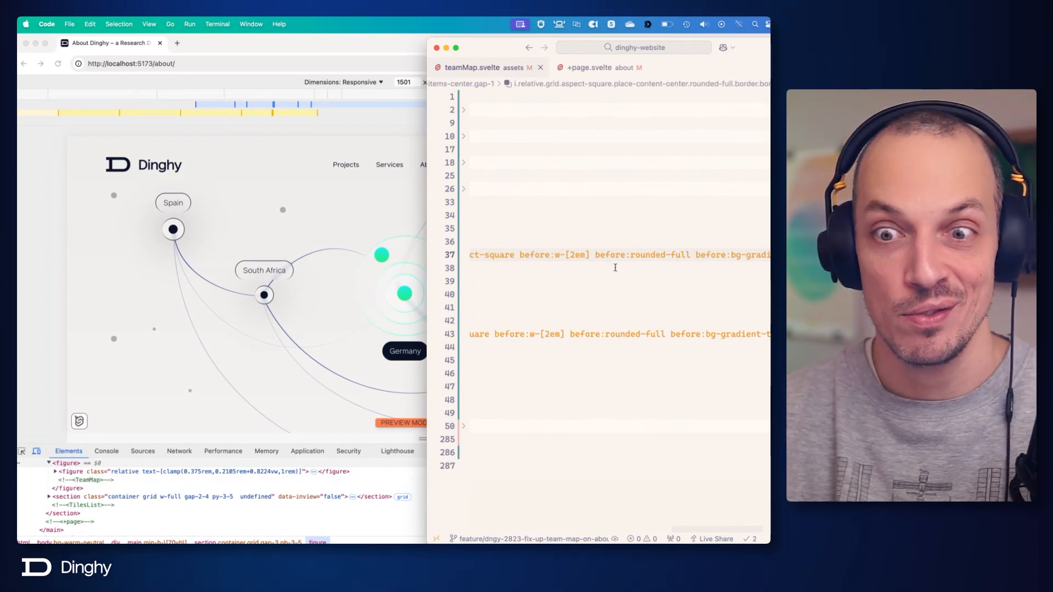
Append before:absolute and before:inset-0 to the outermost Germany <i> element's class list.
scroll(609, 264, right, 5)
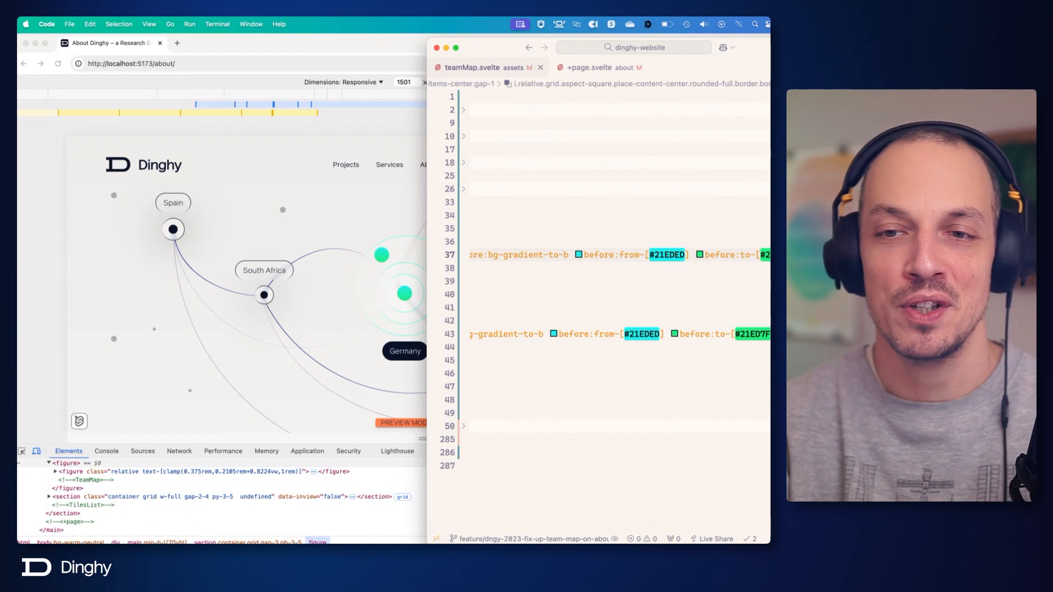
text(before:)
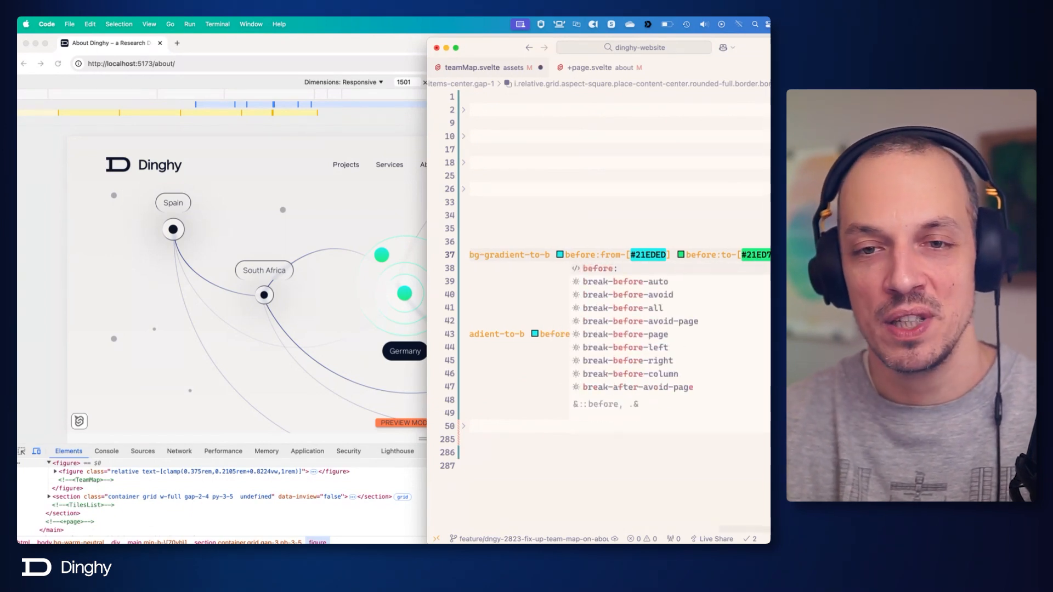
text(absolute)
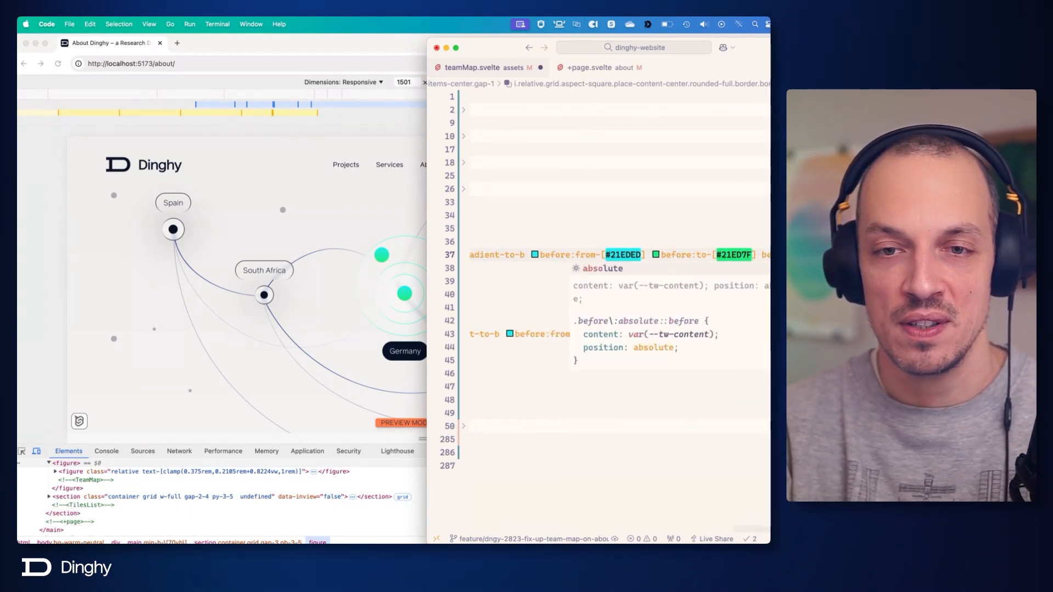
key(Return)
text(before:inset-0)
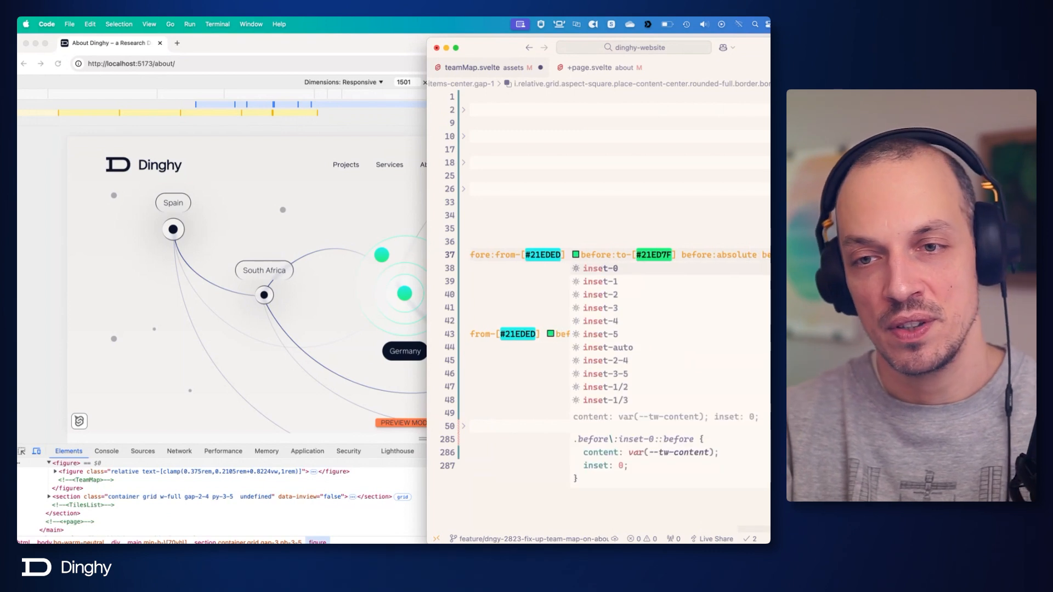
key(Return)
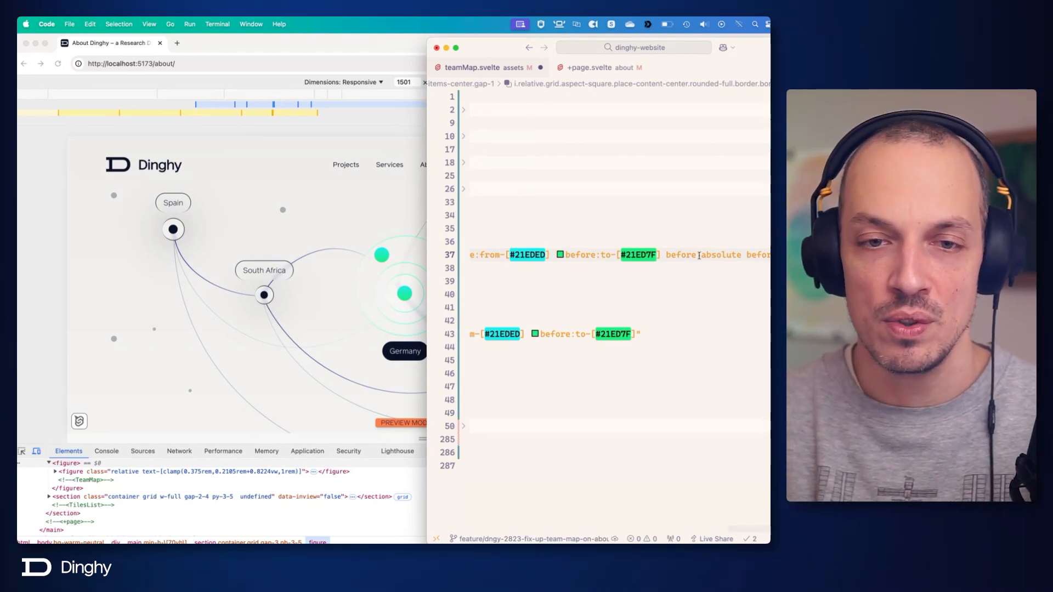
Remove before:aspect-square and before:w-[2em] from the outermost Germany <i> element's class list and save.
scroll(698, 256, left, 5)
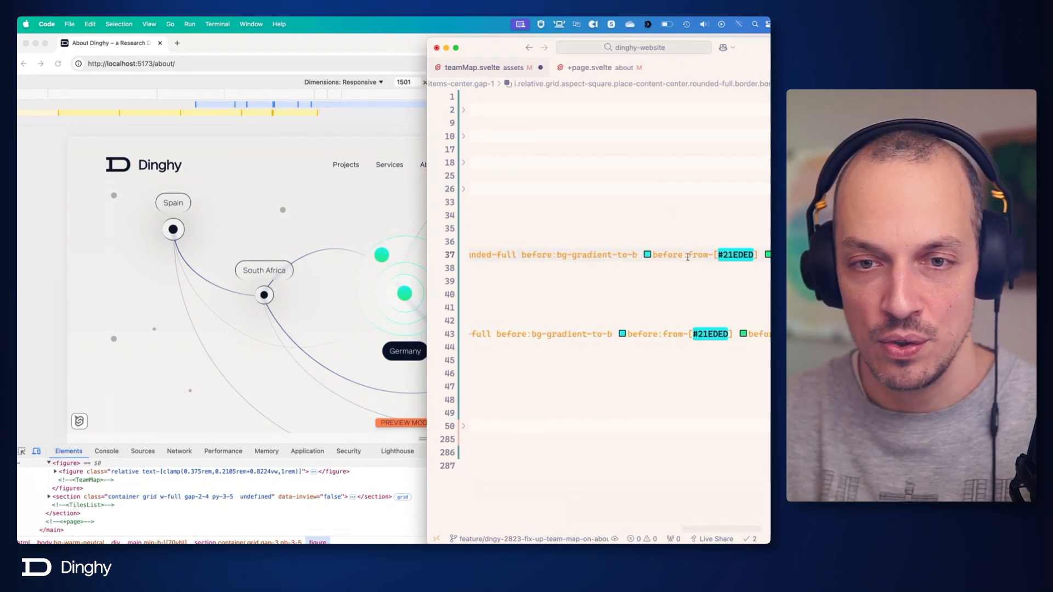
scroll(687, 257, left, 10)
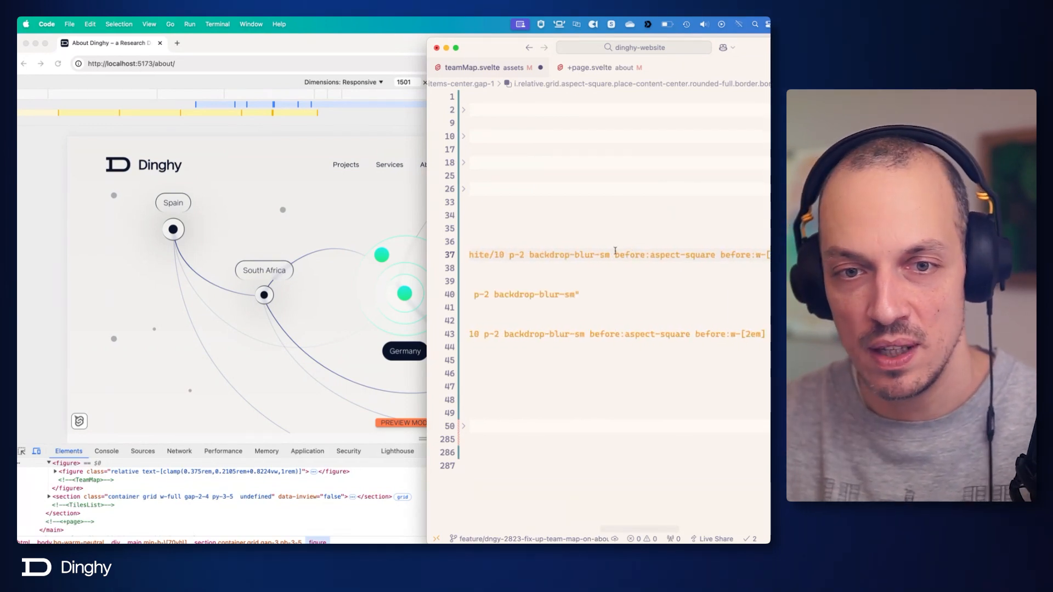
scroll(559, 248, left, 4)
scroll(674, 251, right, 6)
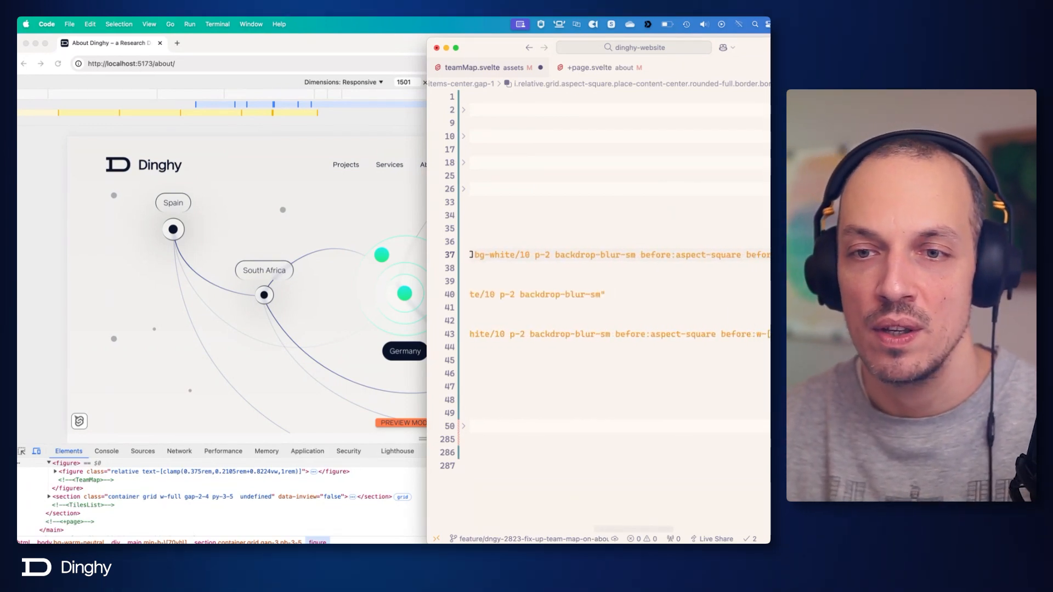
drag(652, 255, 721, 257)
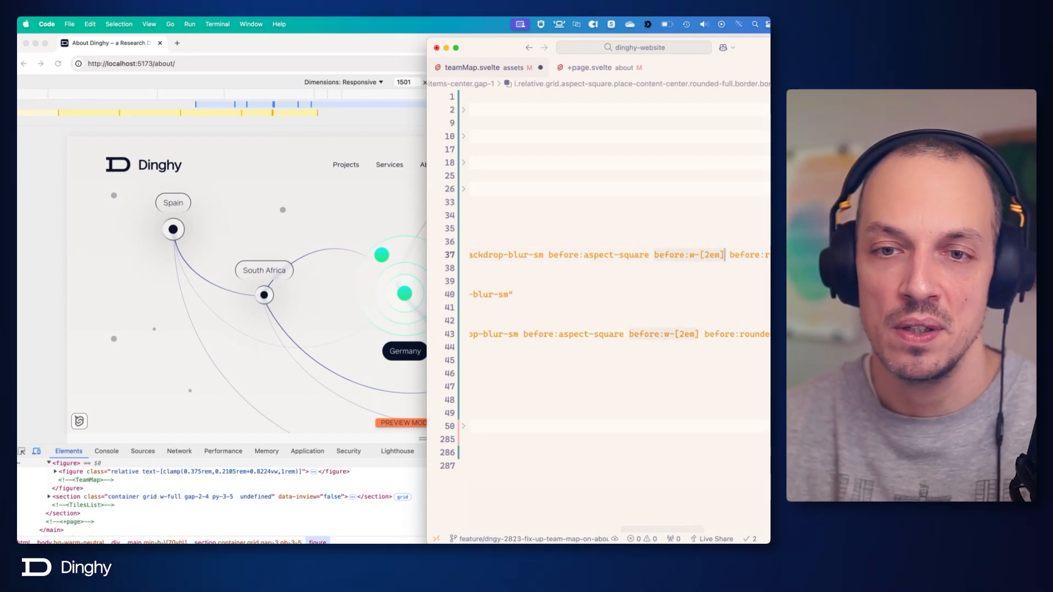
key(BackSpace)
key(BackSpace)
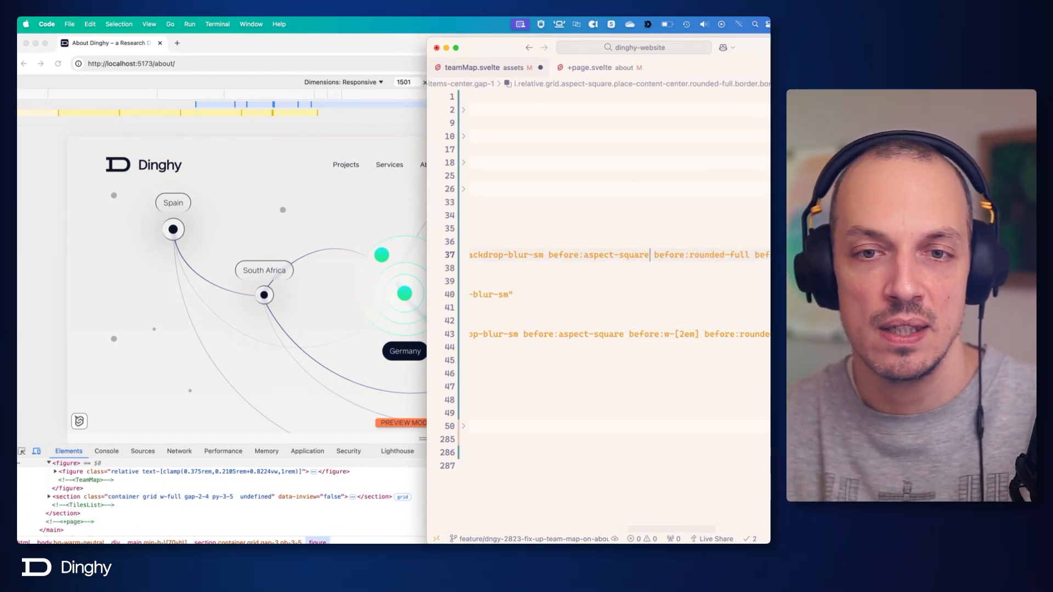
key(alt+shift+Left)
key(alt+shift+Left)
key(alt+shift+Left)
key(BackSpace)
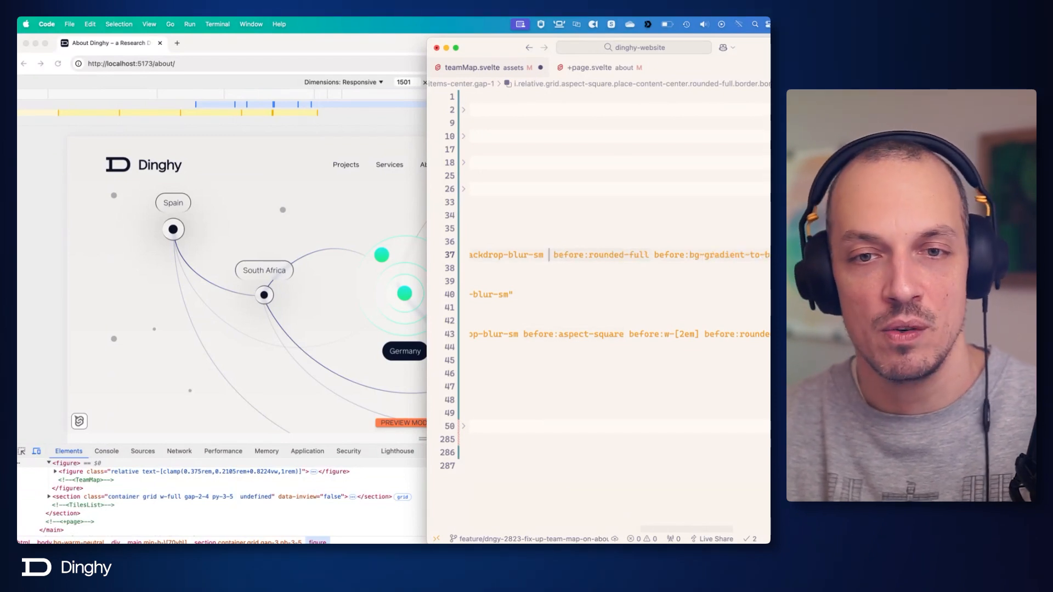
key(BackSpace)
key(super+s)
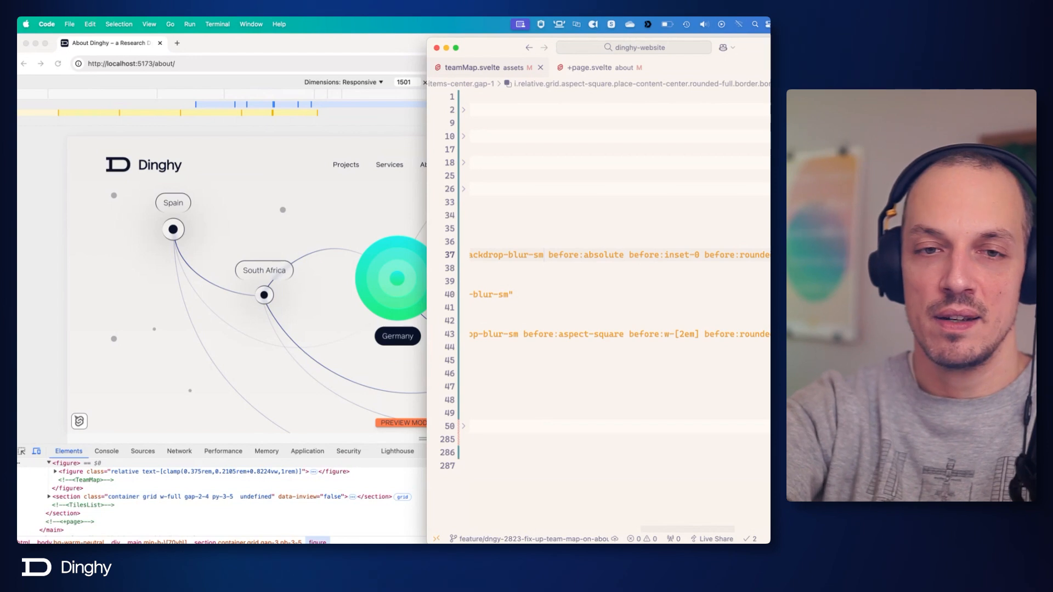
Append before:blur-3xl to the outermost Germany <i> element's class list and save.
scroll(716, 242, right, 5)
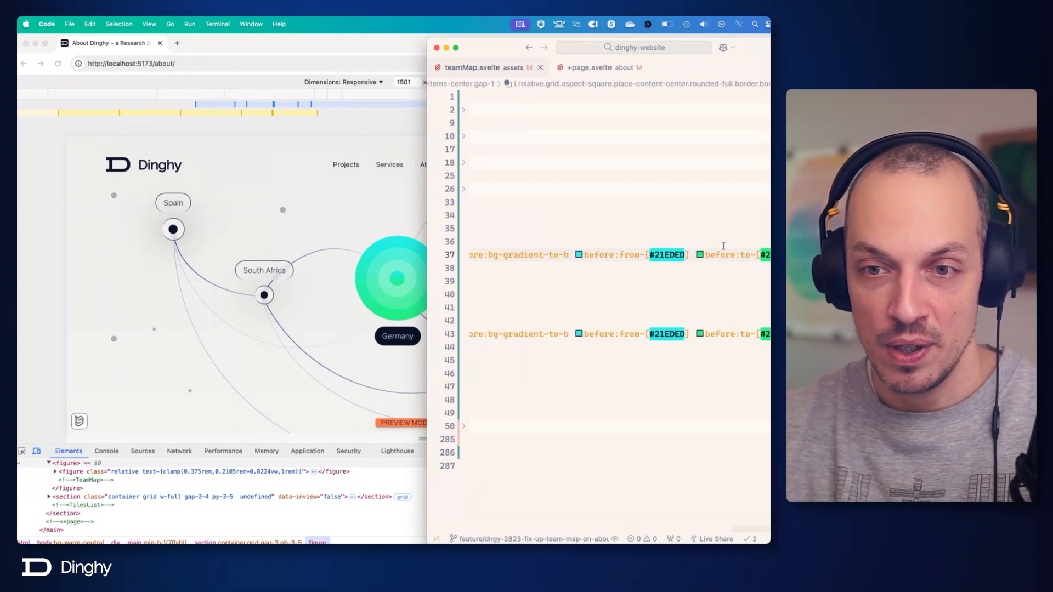
text(before)
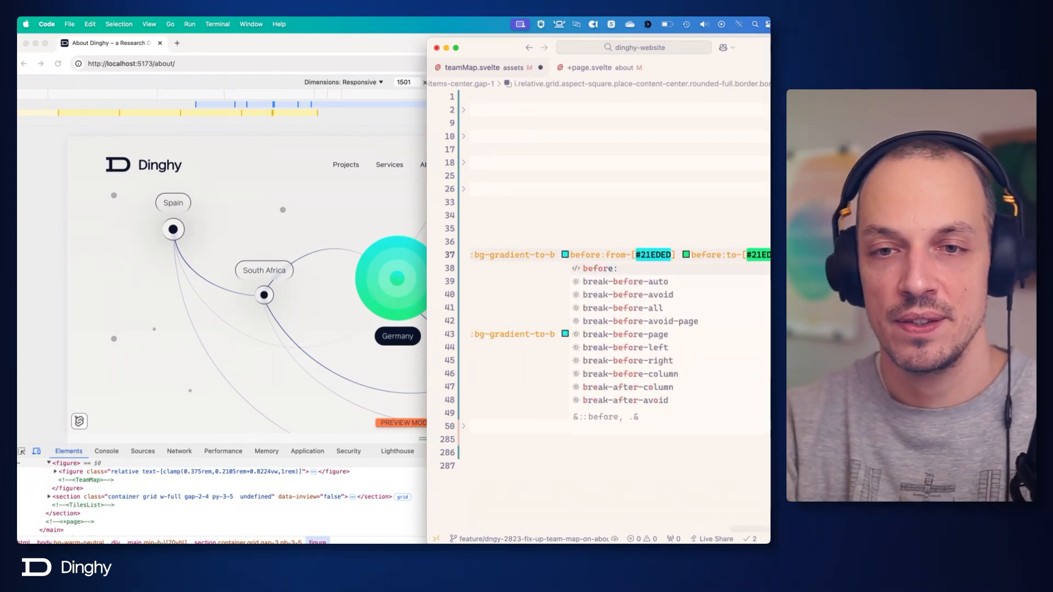
text(:blur)
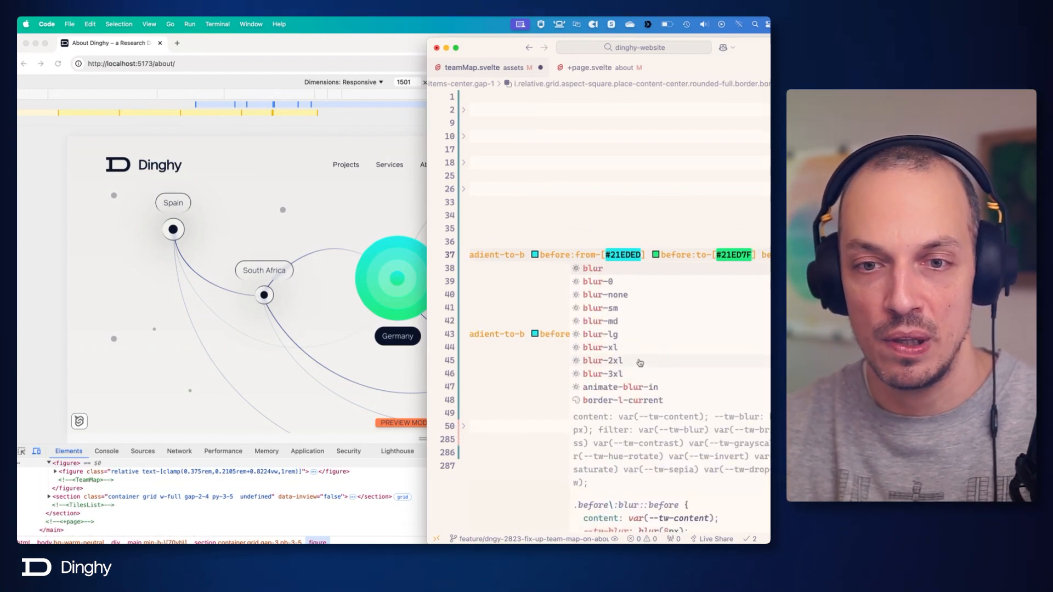
click(620, 334)
key(super+s)
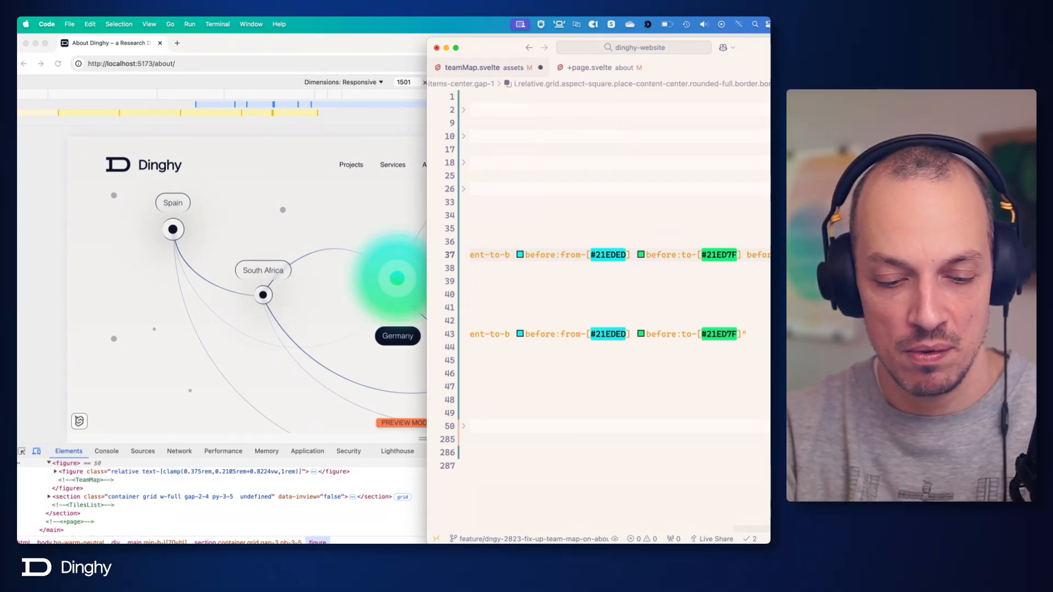
text(3)
key(Return)
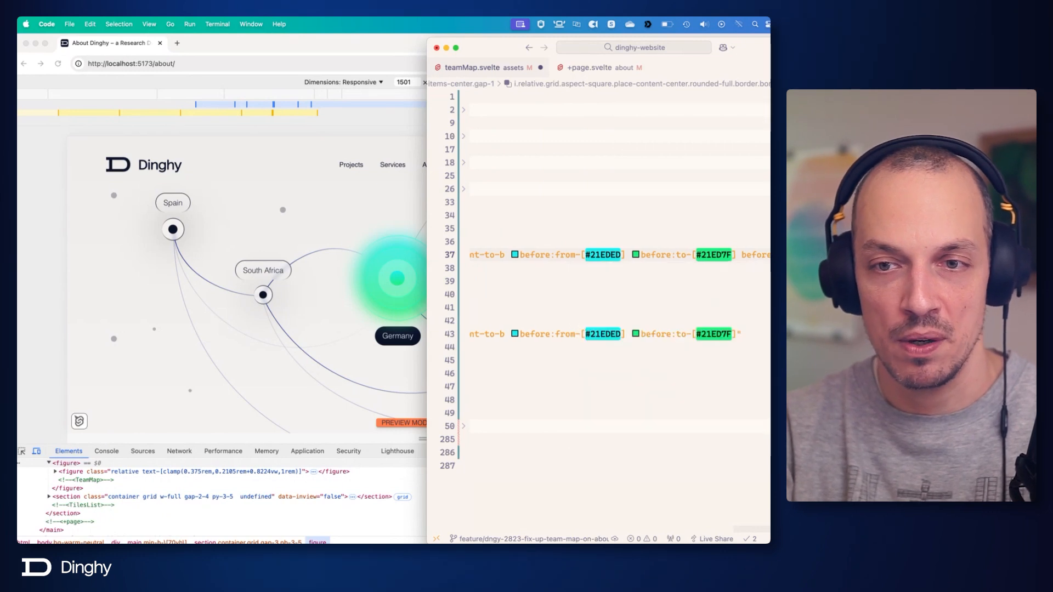
key(super+s)
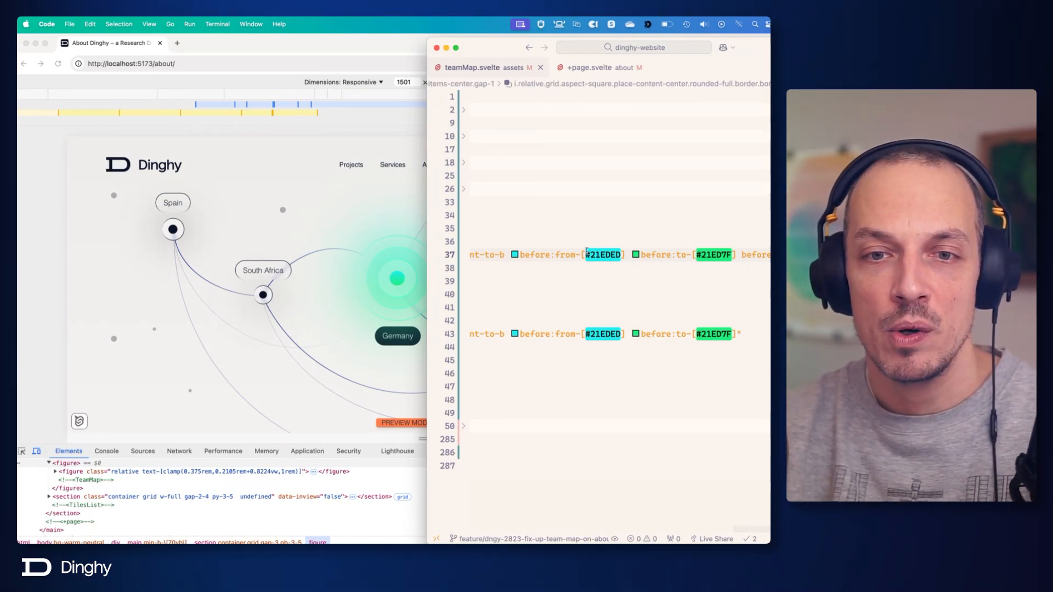
Swap the outermost Germany <i> element's gradient stops to before:from-[#21ED7F] and before:to-[#21EDED], and save.
click(562, 256)
double_click(563, 256)
text(to)
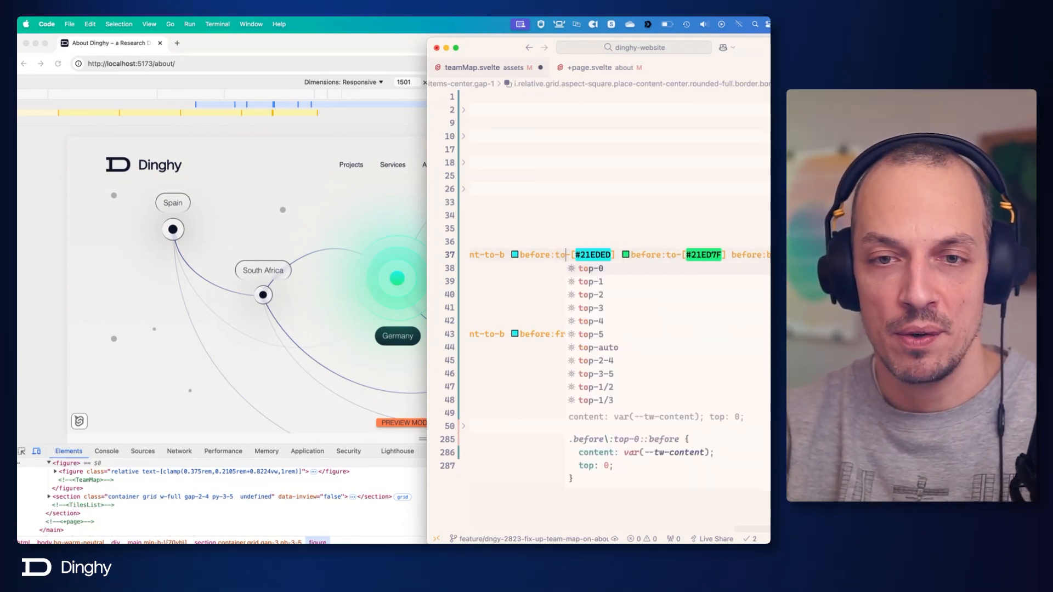
click(670, 256)
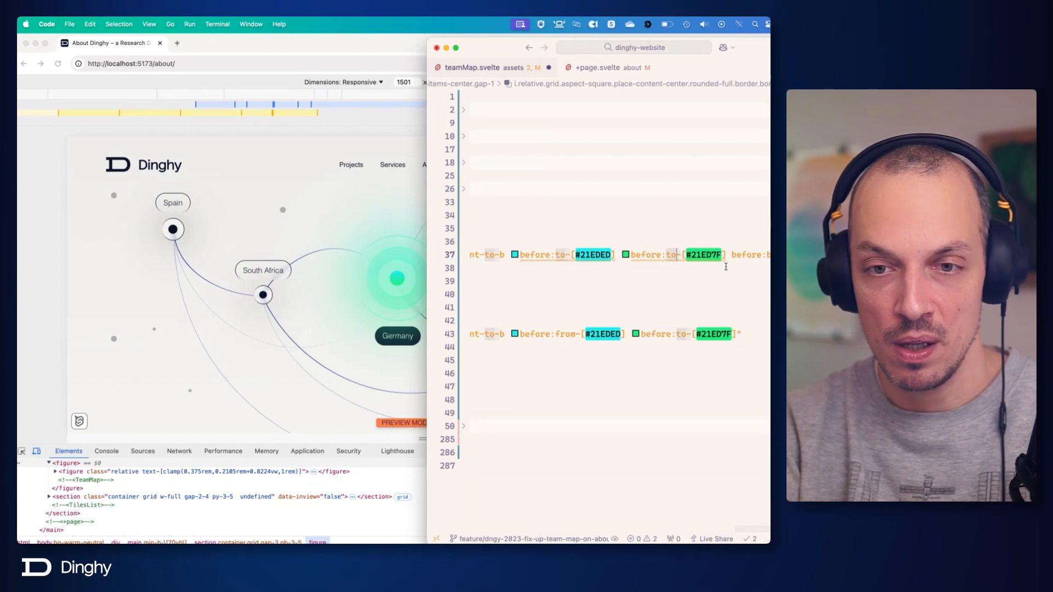
key(BackSpace)
key(BackSpace)
text(from)
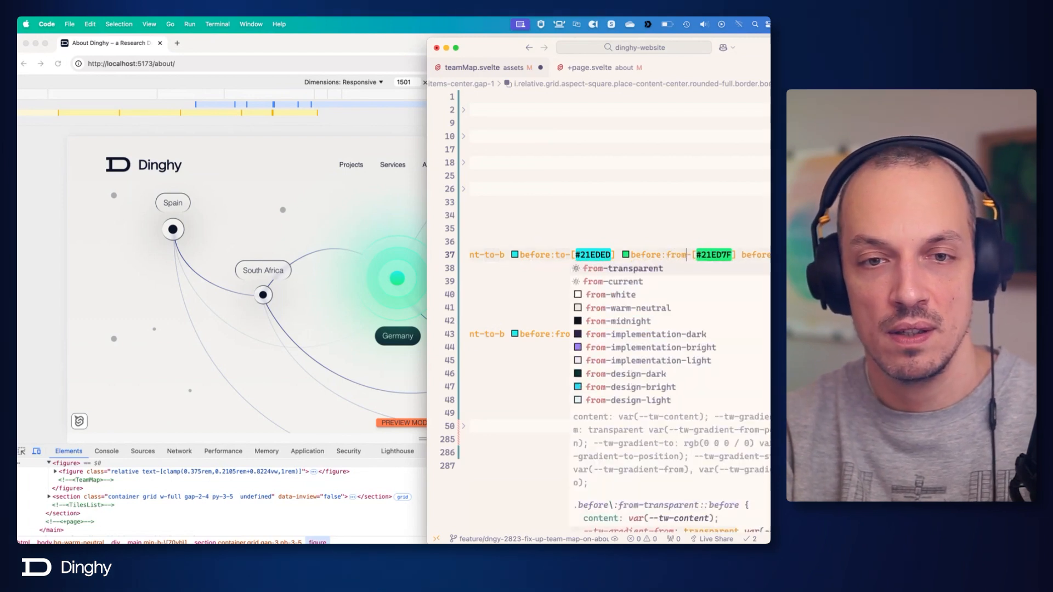
key(ctrl+s)
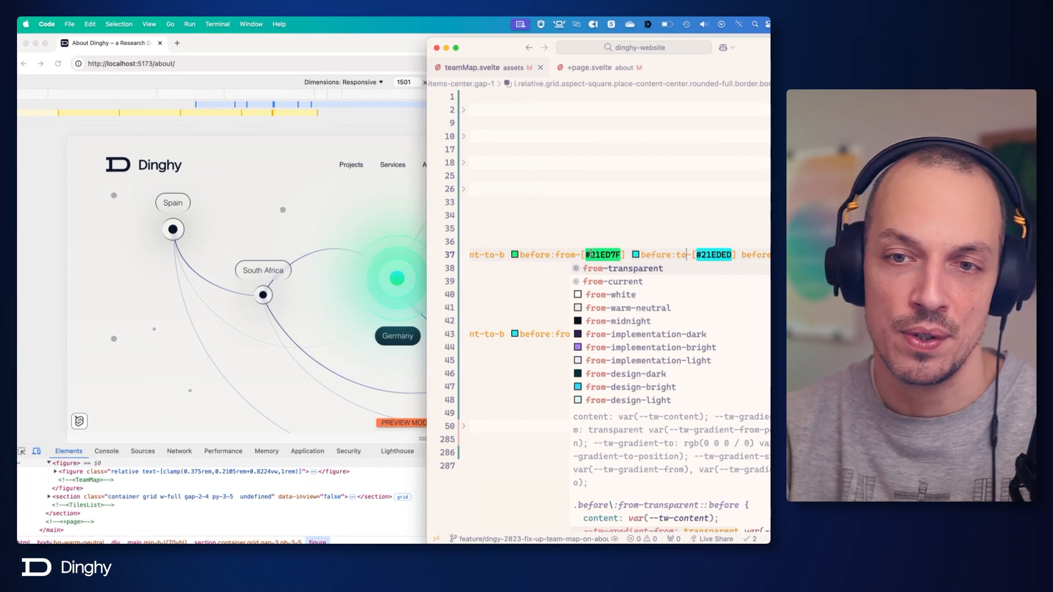
Append before:-z-10 to the outermost Germany <i> element's class list and save.
scroll(614, 254, left, 5)
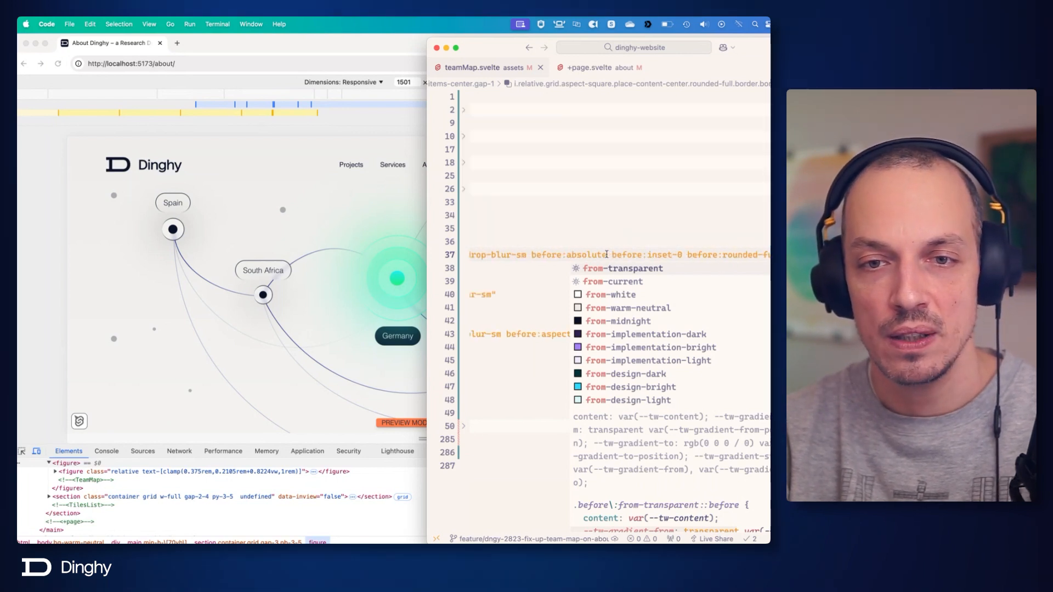
scroll(607, 254, right, 5)
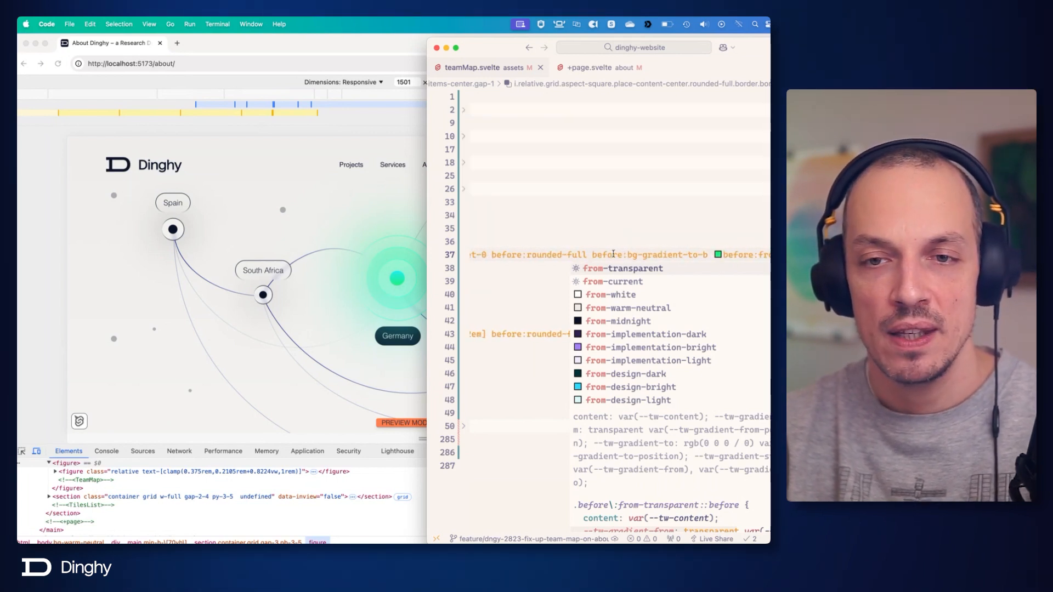
click(724, 255)
scroll(724, 255, right, 4)
click(732, 255)
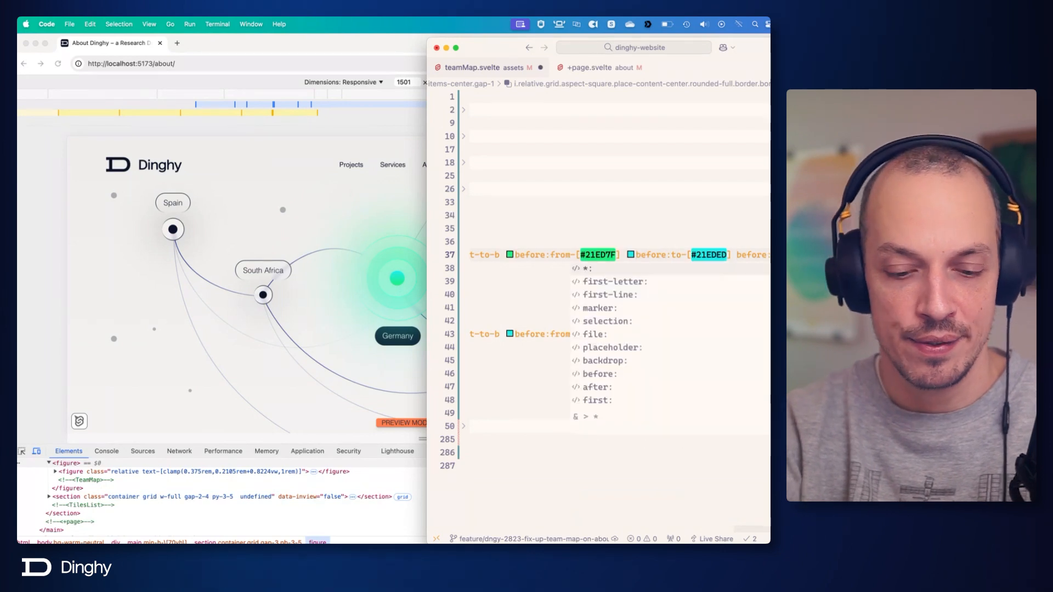
text(before:)
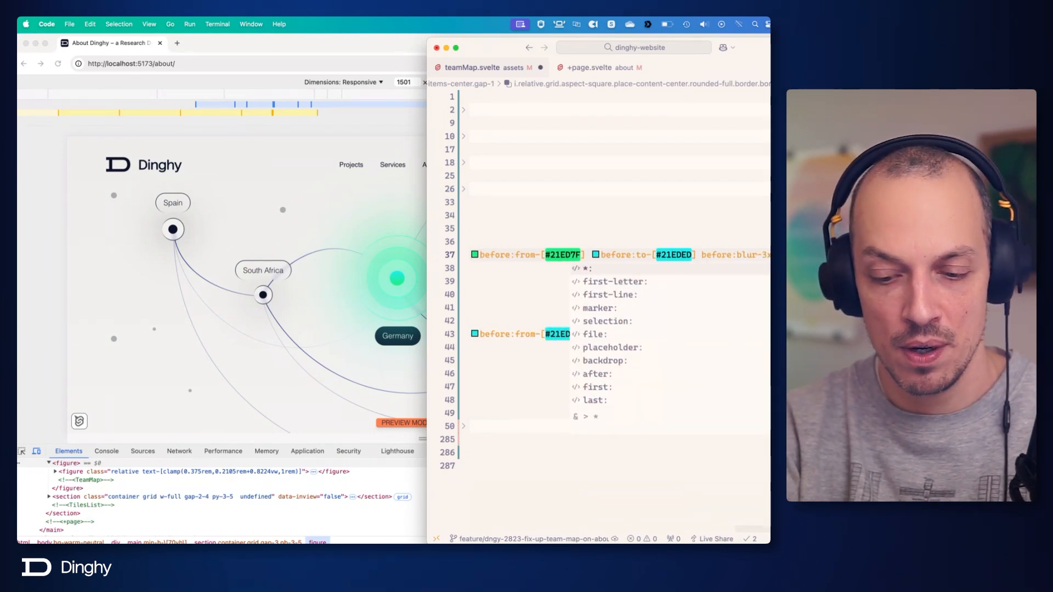
text(-z)
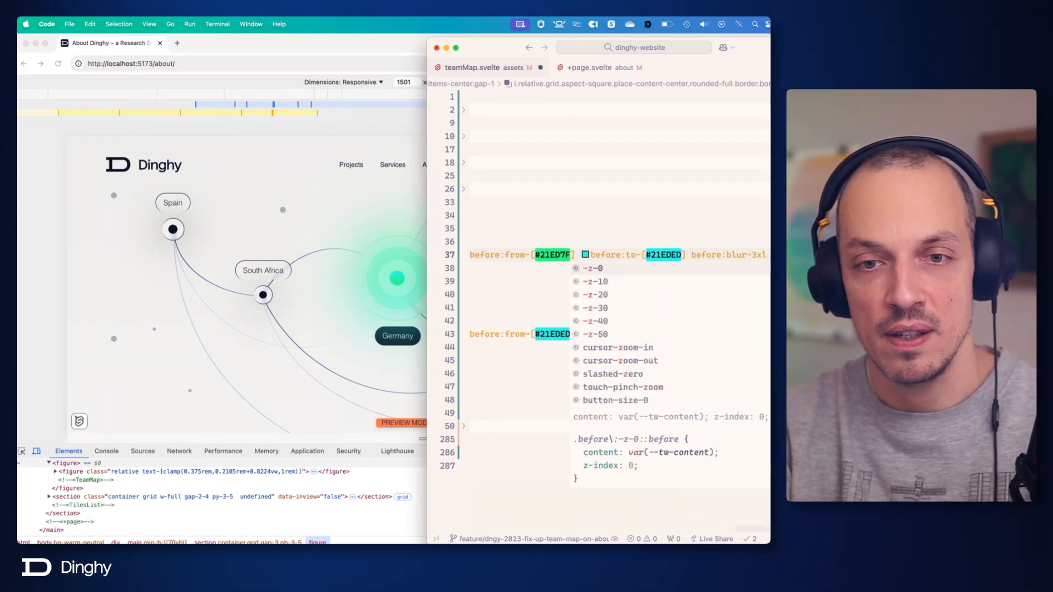
key(Down)
key(Return)
key(super+s)
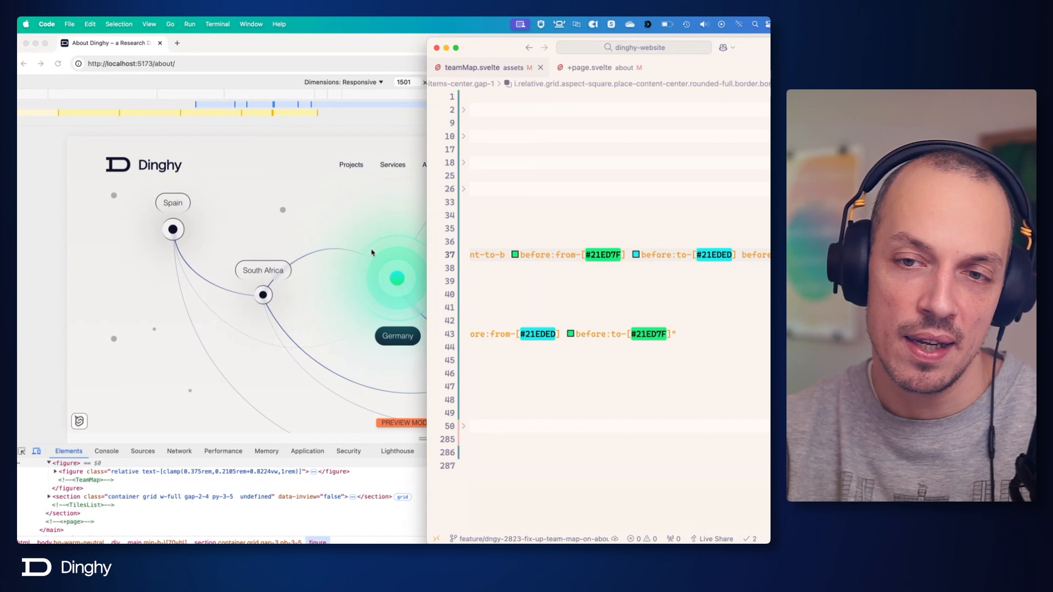
Add the isolate class to the wrapping Germany <div> and save.
scroll(558, 253, left, 10)
click(540, 229)
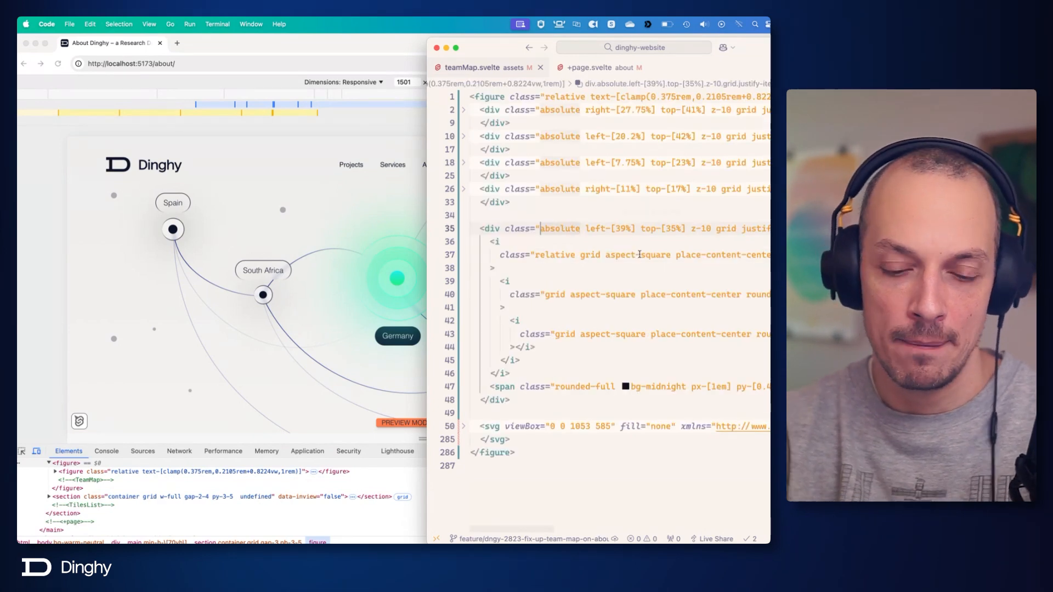
key(Left)
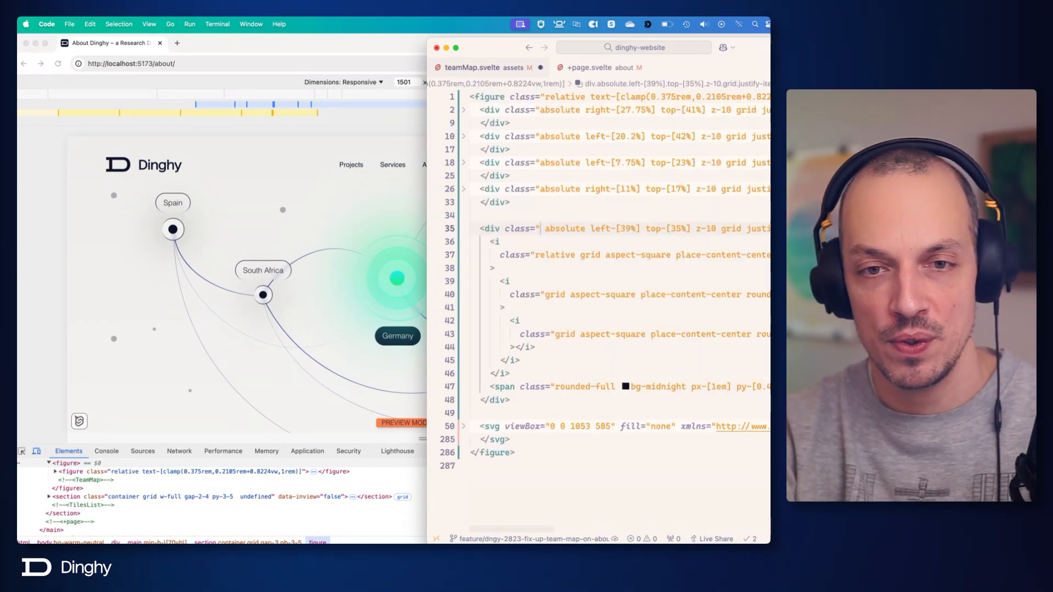
text(isolate)
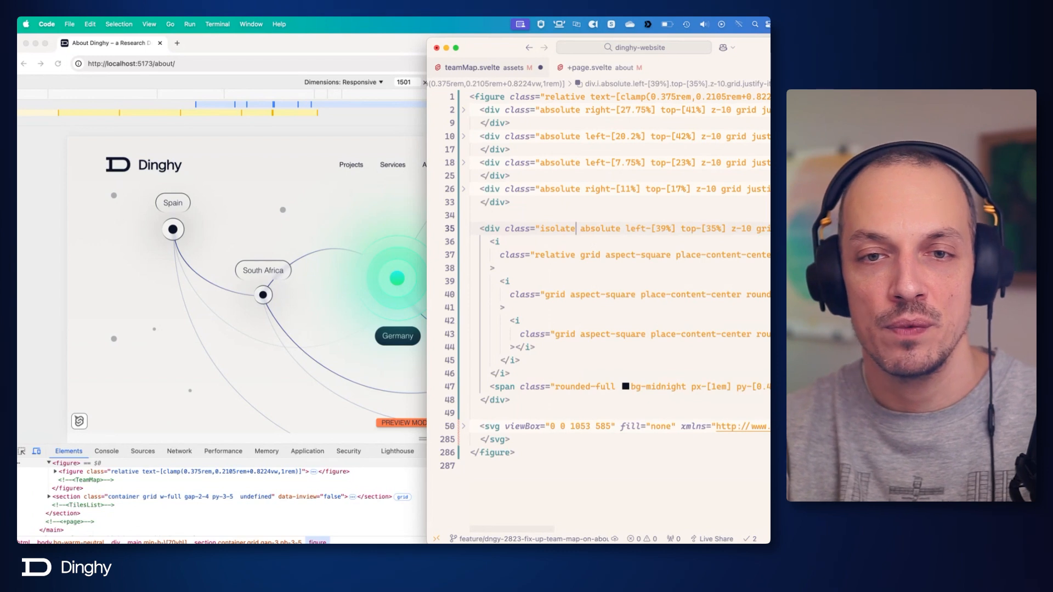
key(cmd+s)
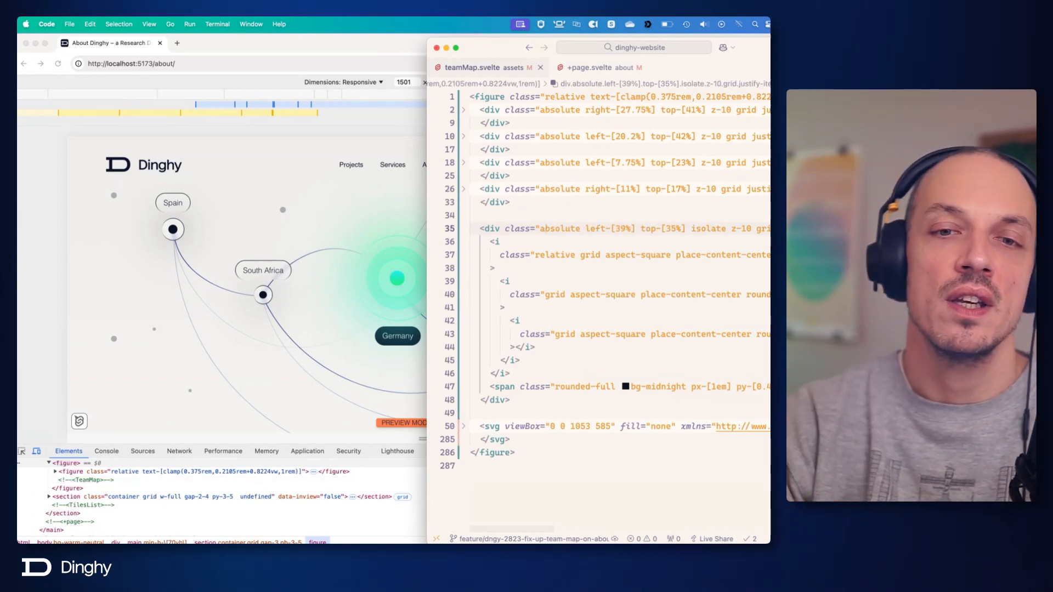
click(580, 256)
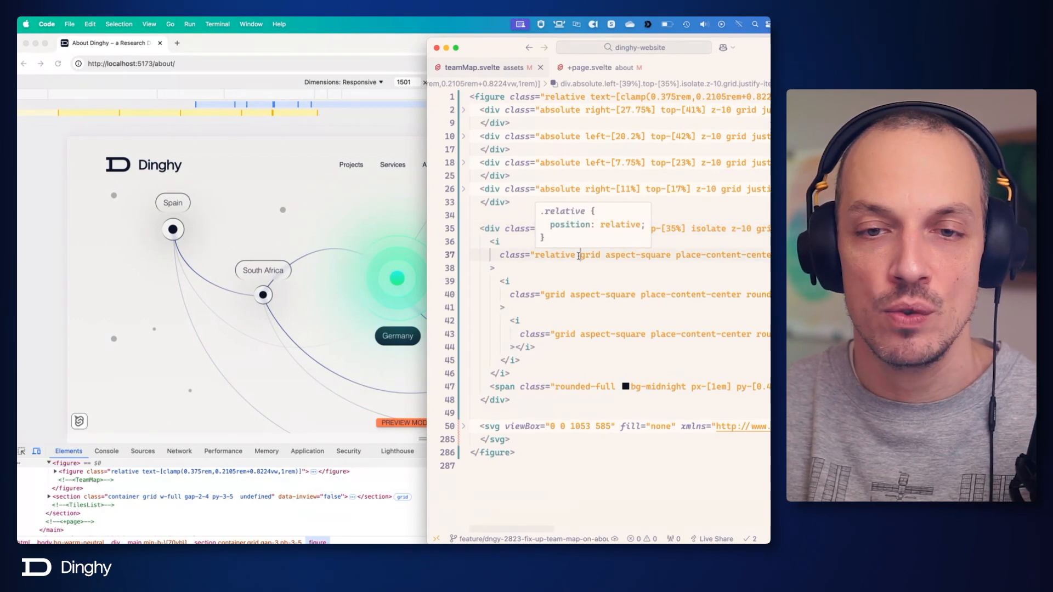
click(515, 255)
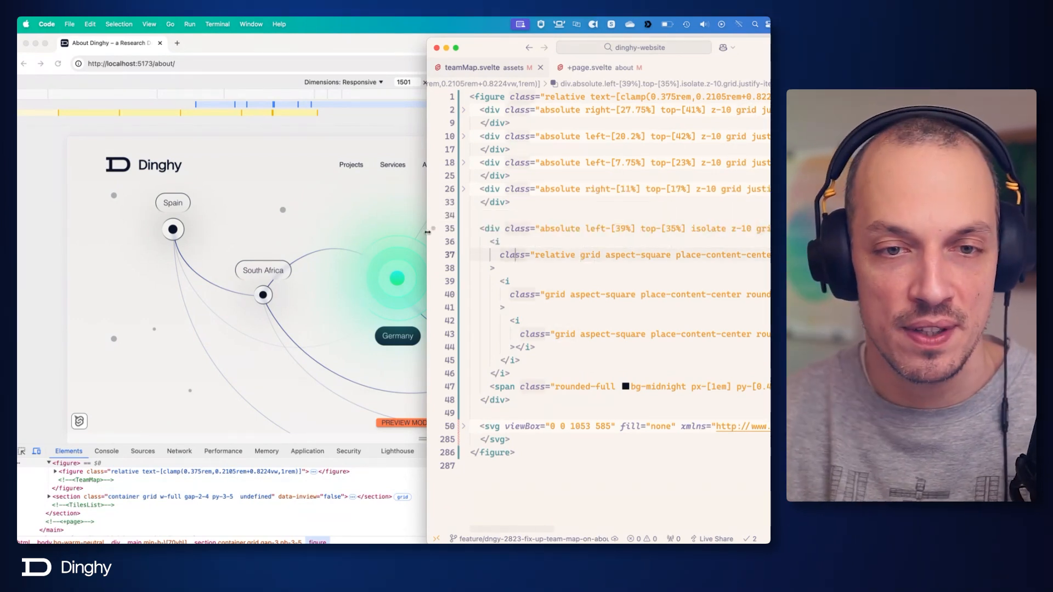
click(584, 256)
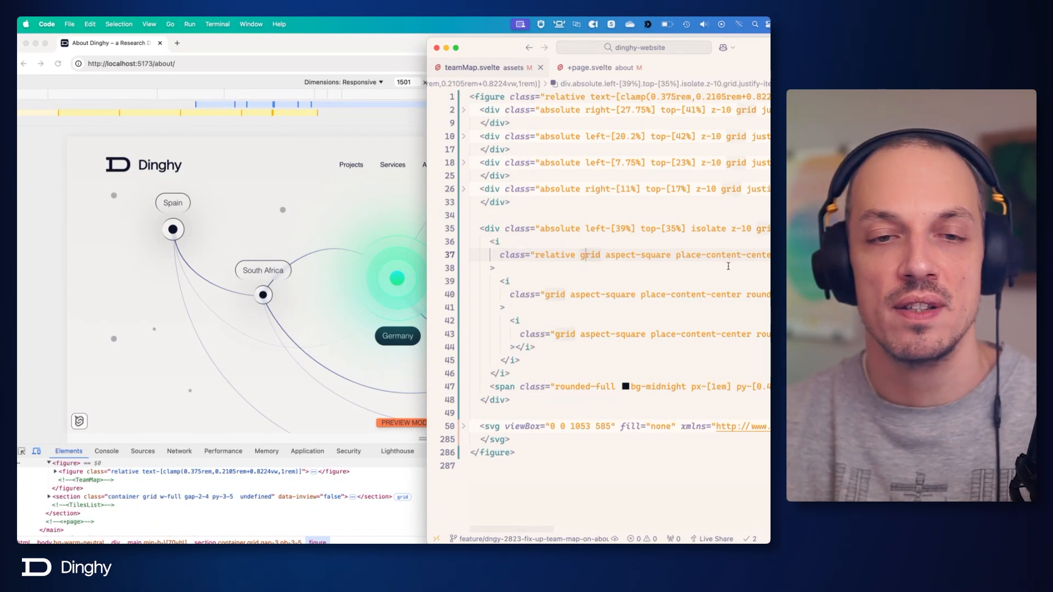
Switch to Figma to compare Germany's glow in the browser preview with the design.
scroll(728, 266, right, 10)
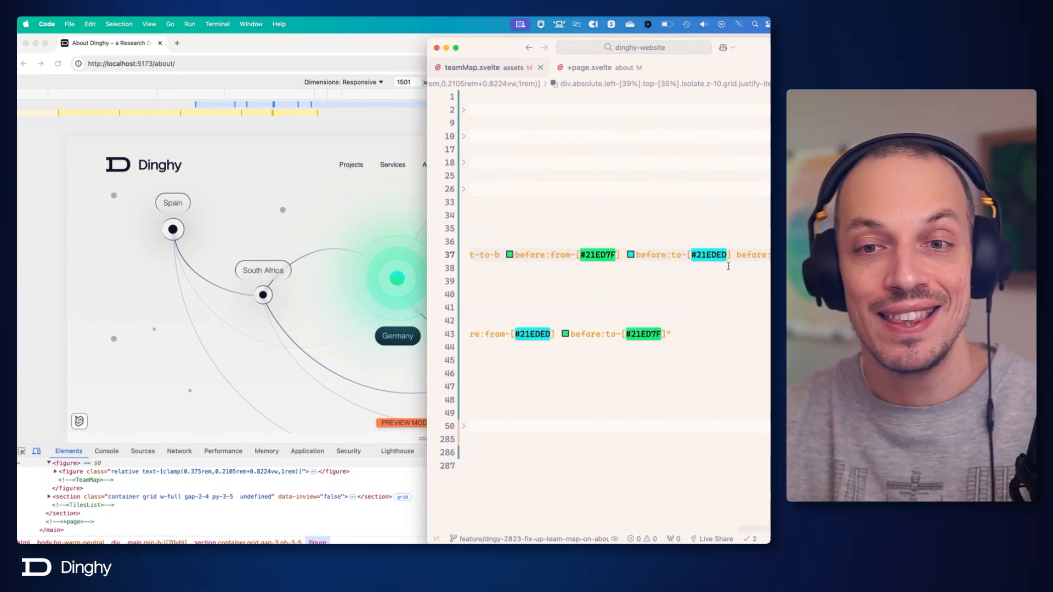
key(super+Tab)
key(super+Tab)
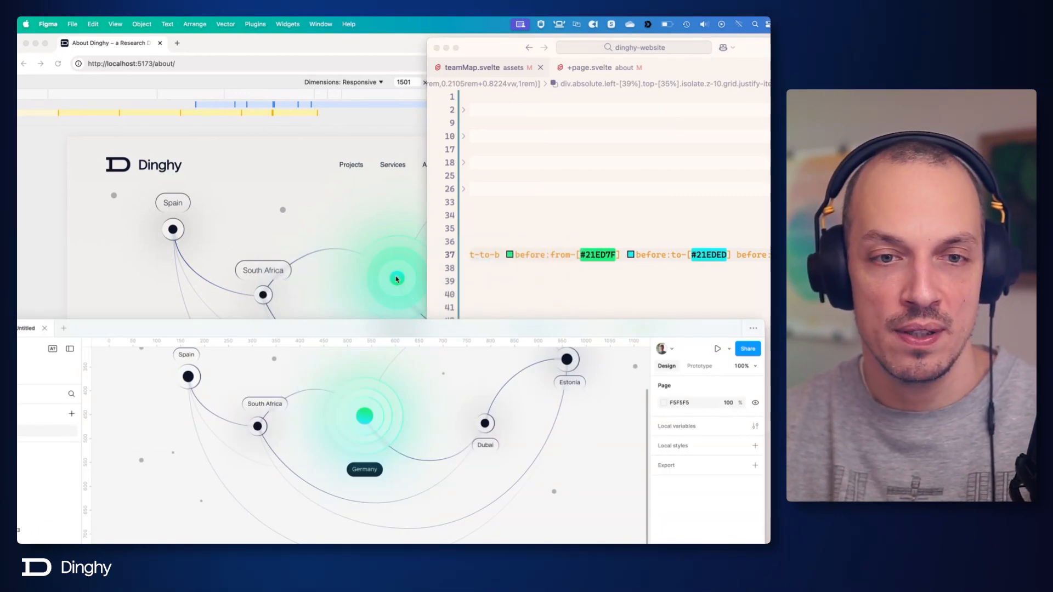
Switch to the code editor, add before:opacity-75 to the outermost Germany <i> element's class list, and save.
click(712, 264)
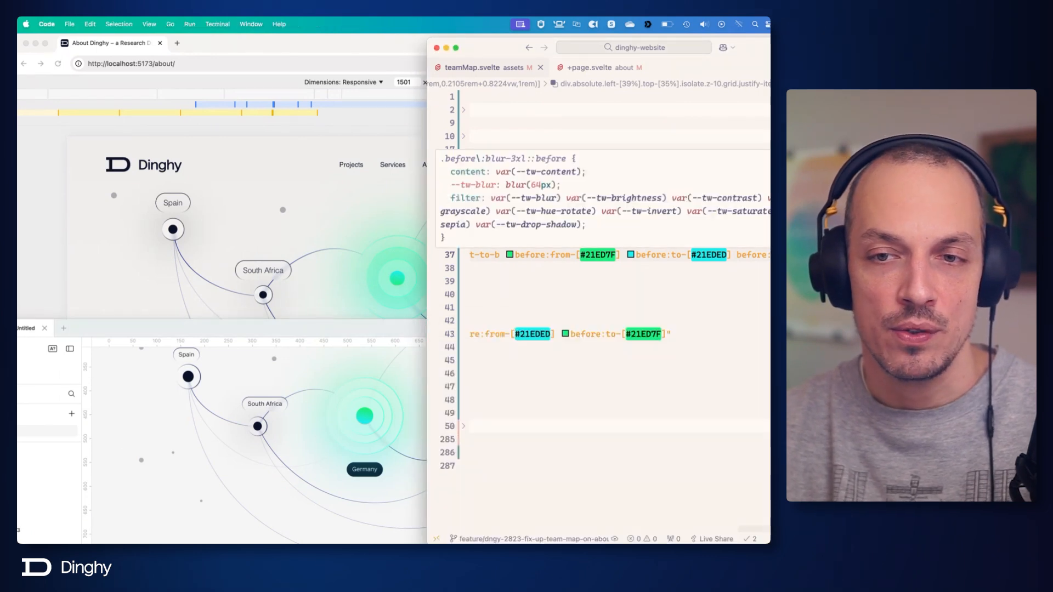
text(bef)
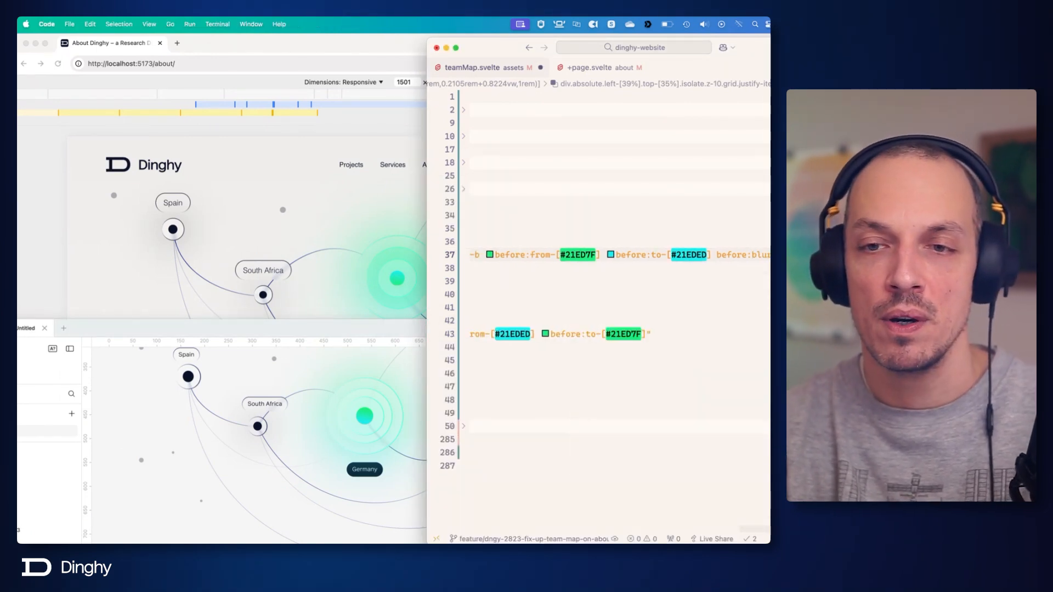
text(or)
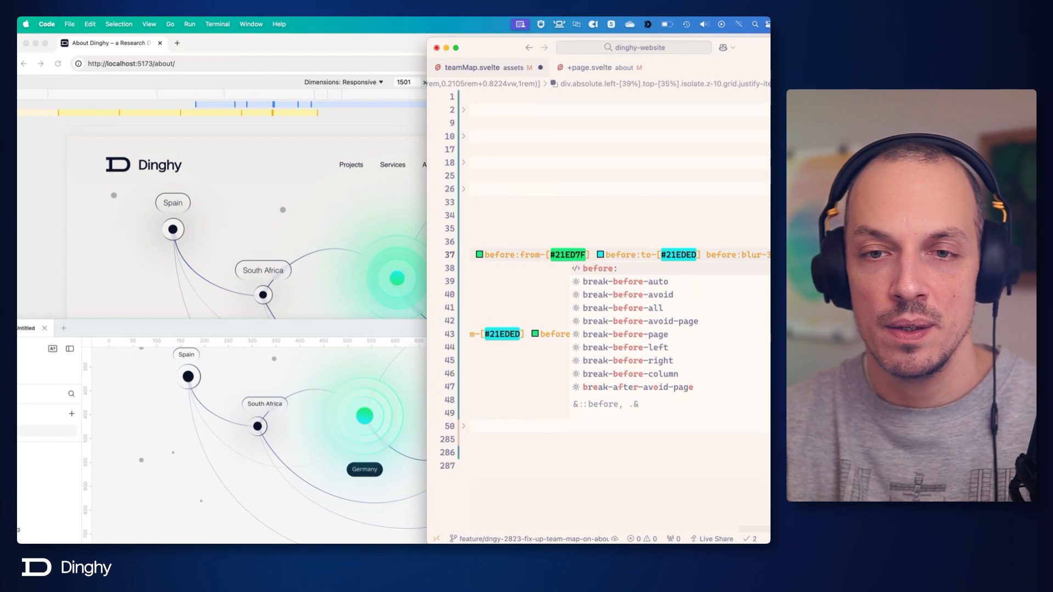
text(e:)
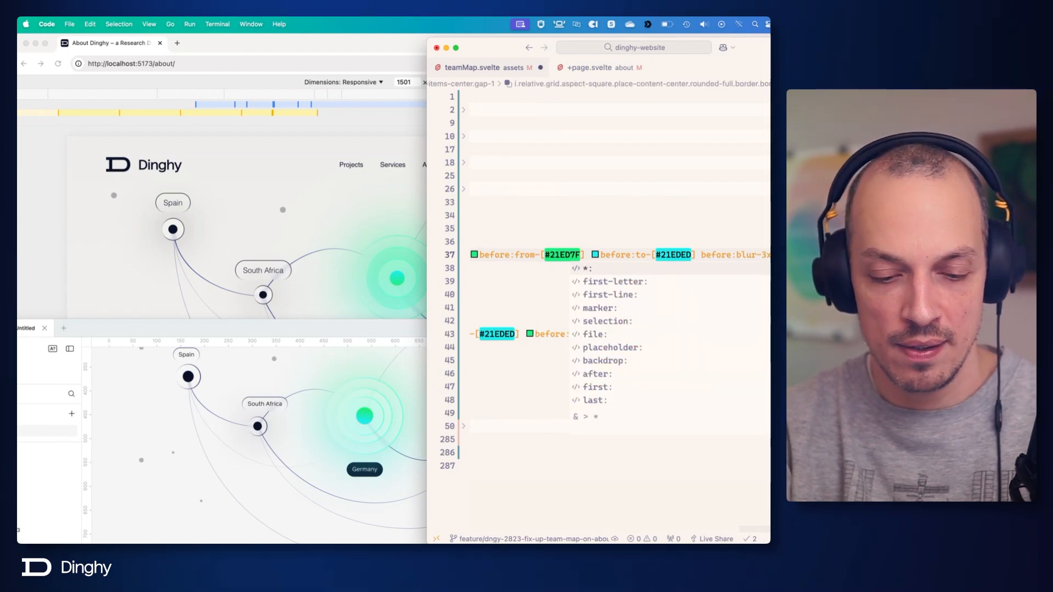
text(op)
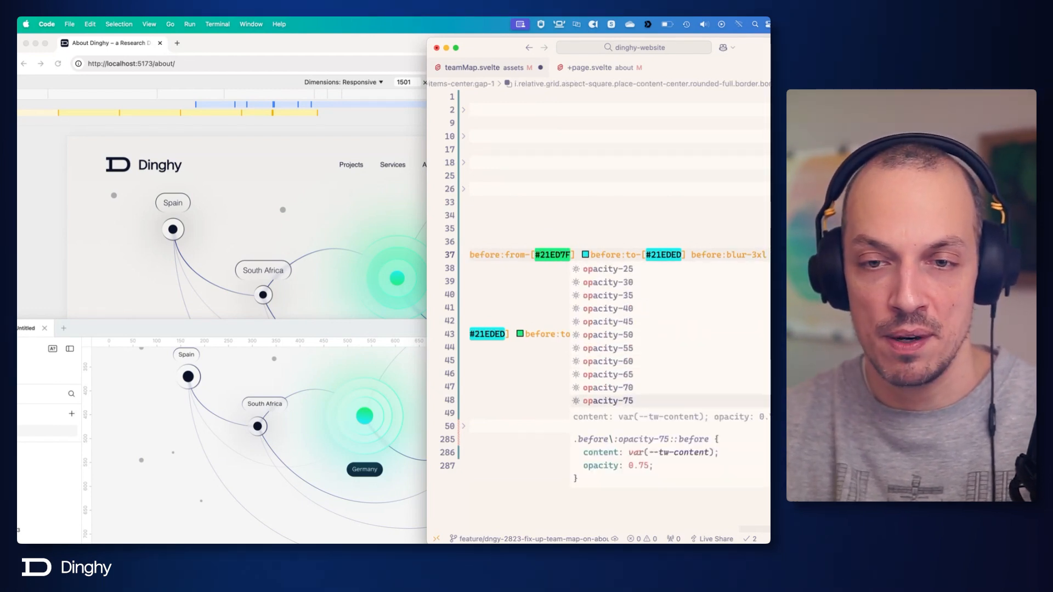
key(Return)
key(super+s)
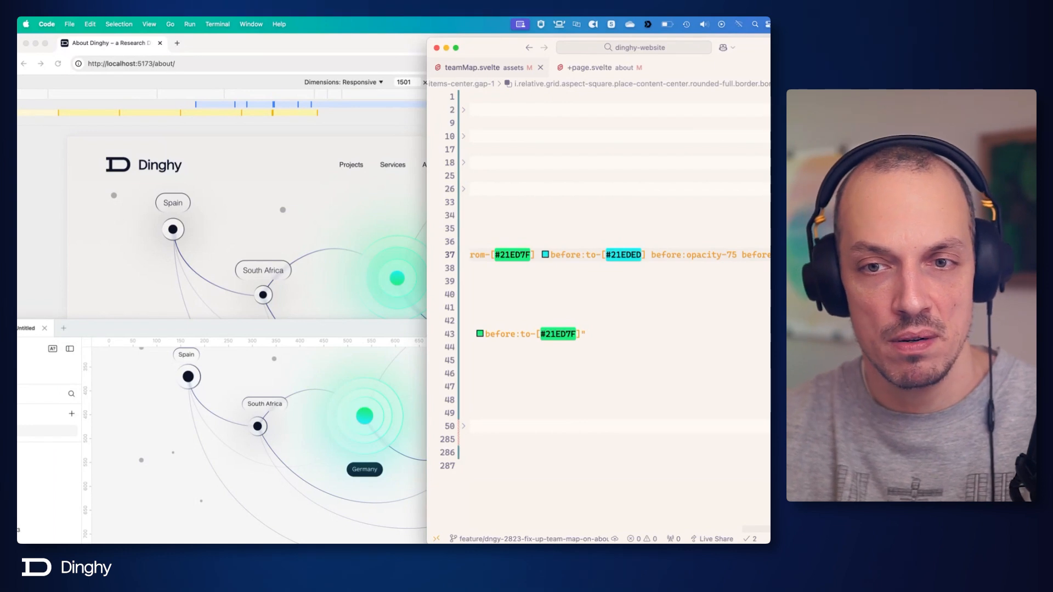
Raise the outermost Germany <i> element's glow opacity to before:opacity-85 and save.
double_click(729, 257)
text(85)
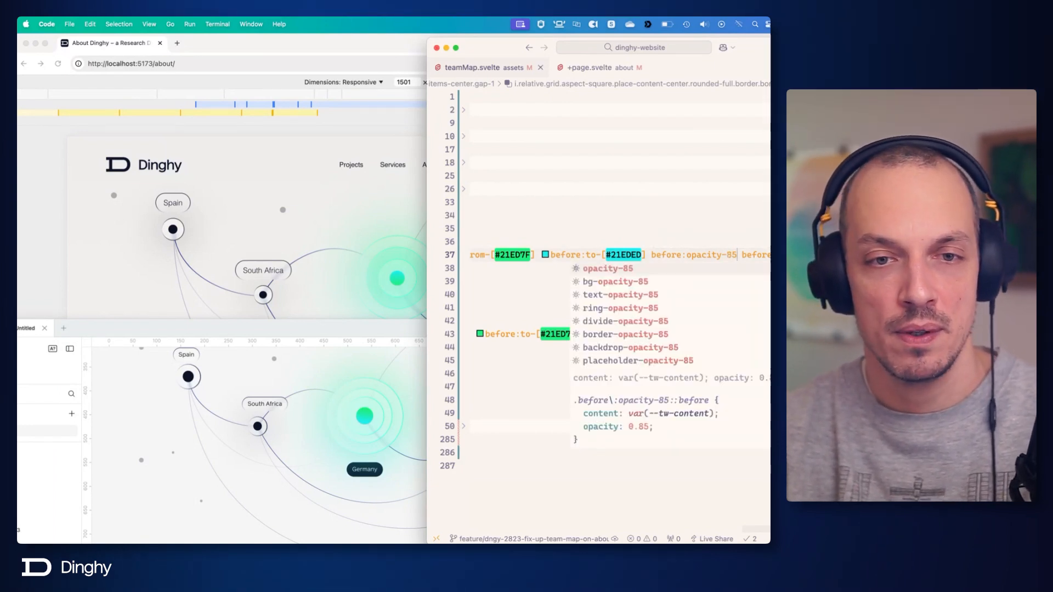
click(732, 256)
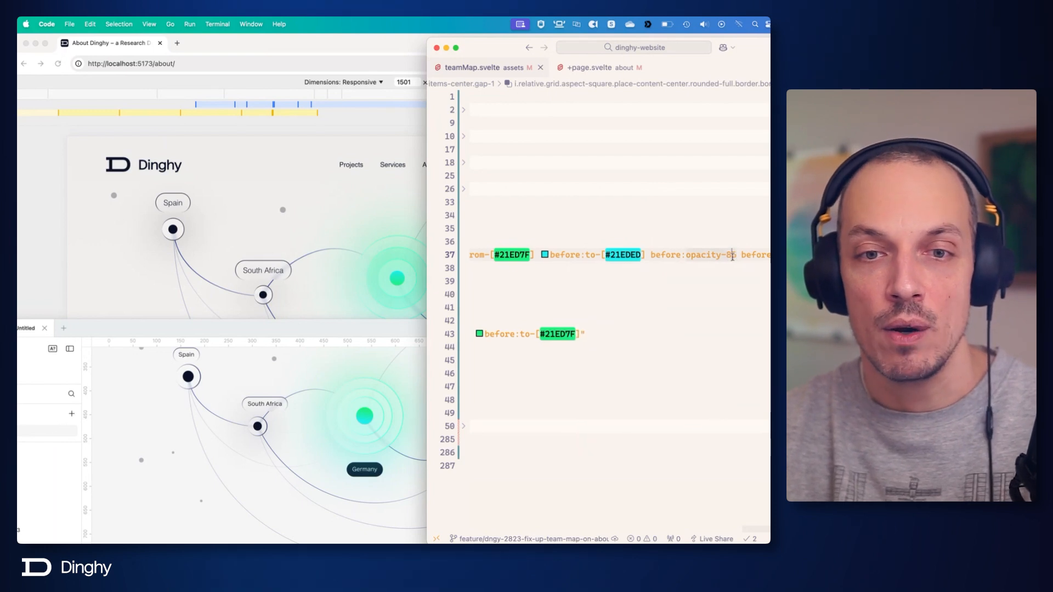
Try stronger white backgrounds on the outermost Germany <i> element, ending with bg-white/40.
scroll(733, 257, left, 10)
scroll(733, 256, left, 10)
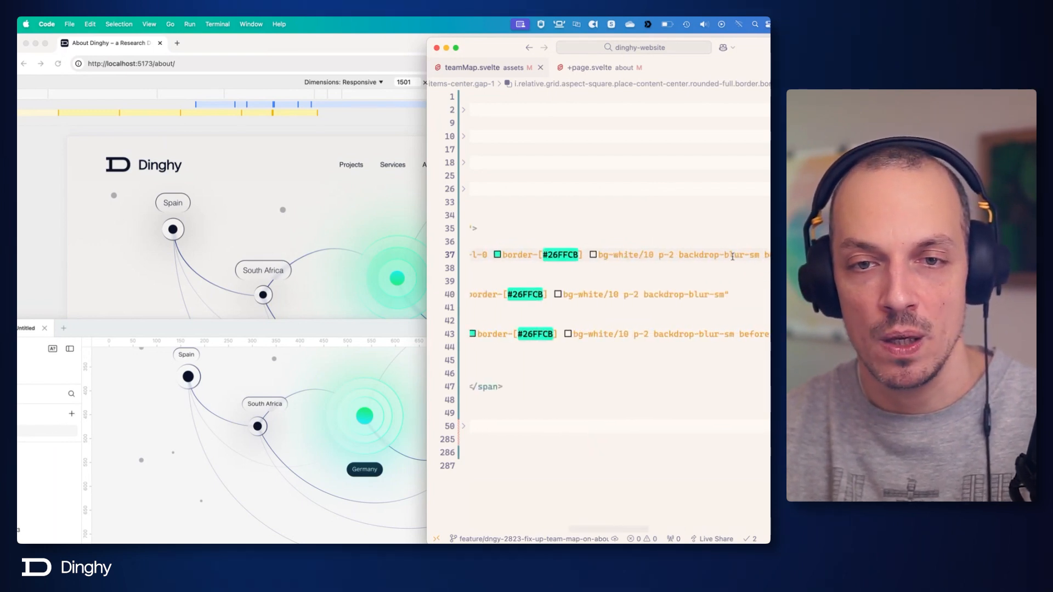
mouse_move(747, 260)
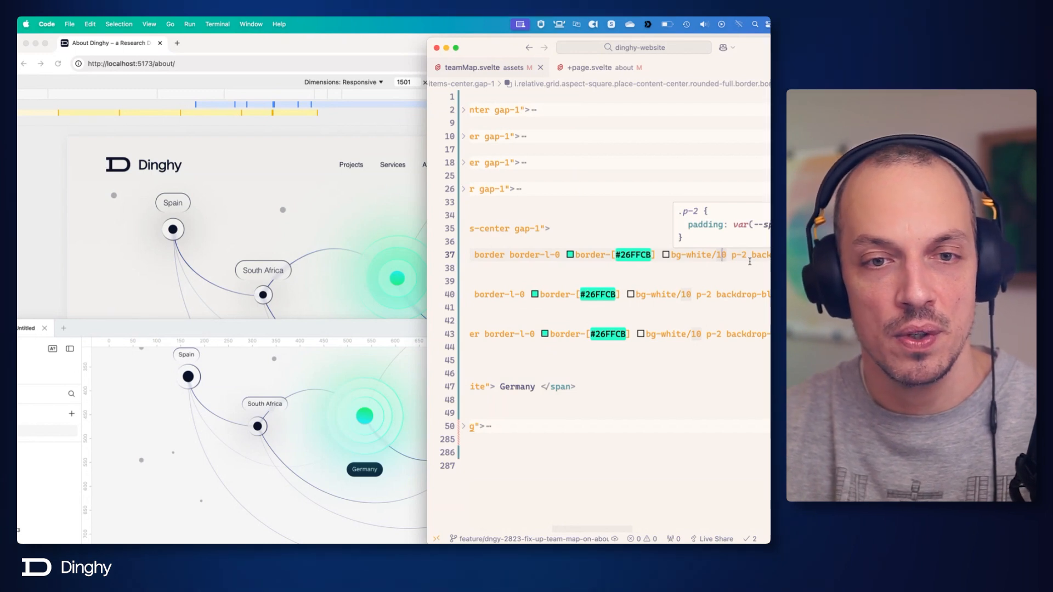
key(BackSpace)
text(2)
key(Left)
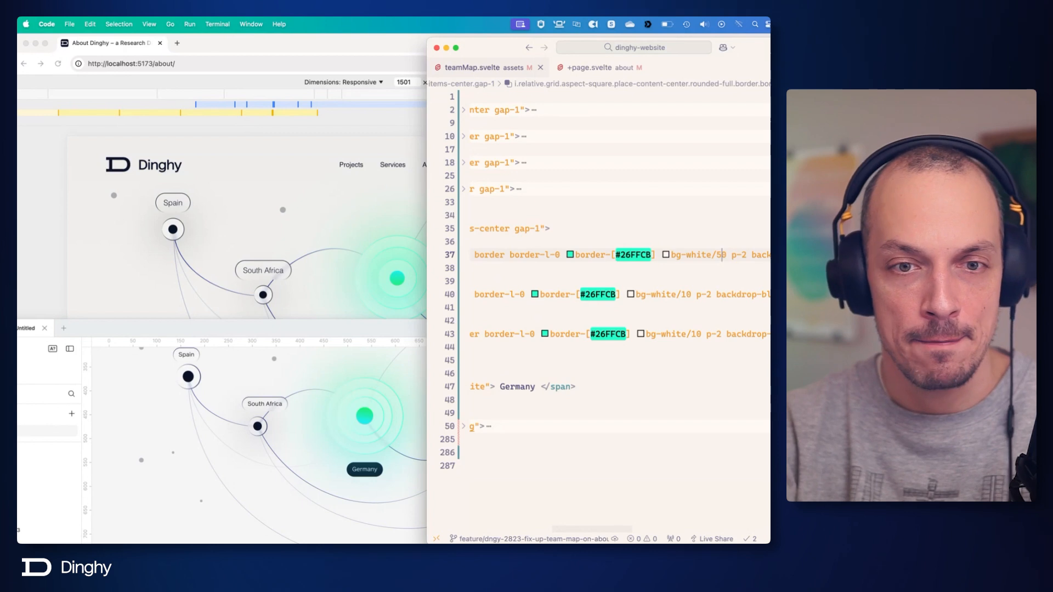
key(BackSpace)
text(4)
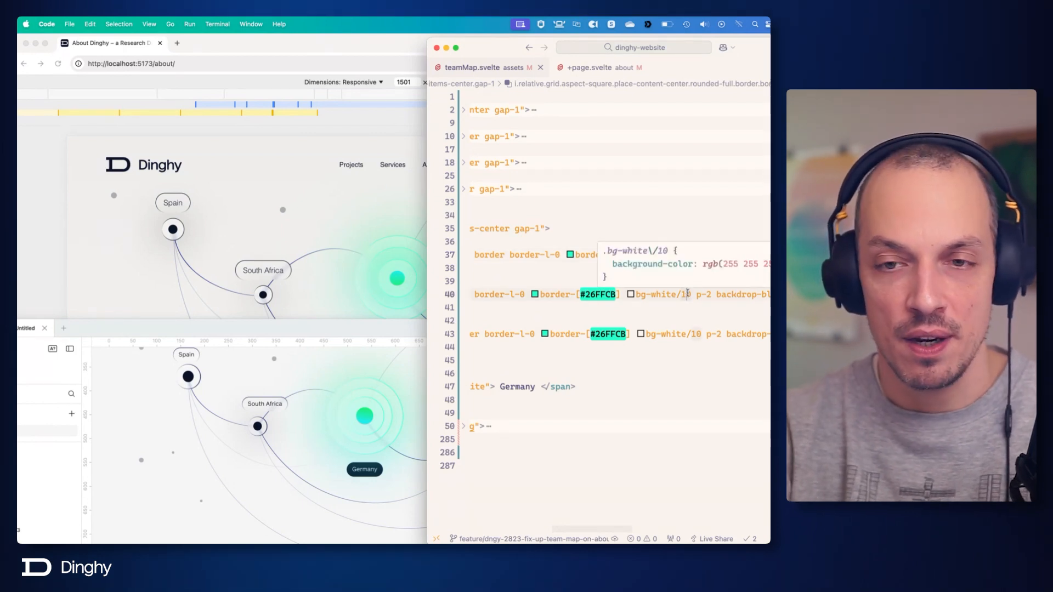
Try bg-white/30, bg-white/50 and finally bg-white/40 on the middle Germany <i> element.
click(688, 294)
key(BackSpace)
text(3)
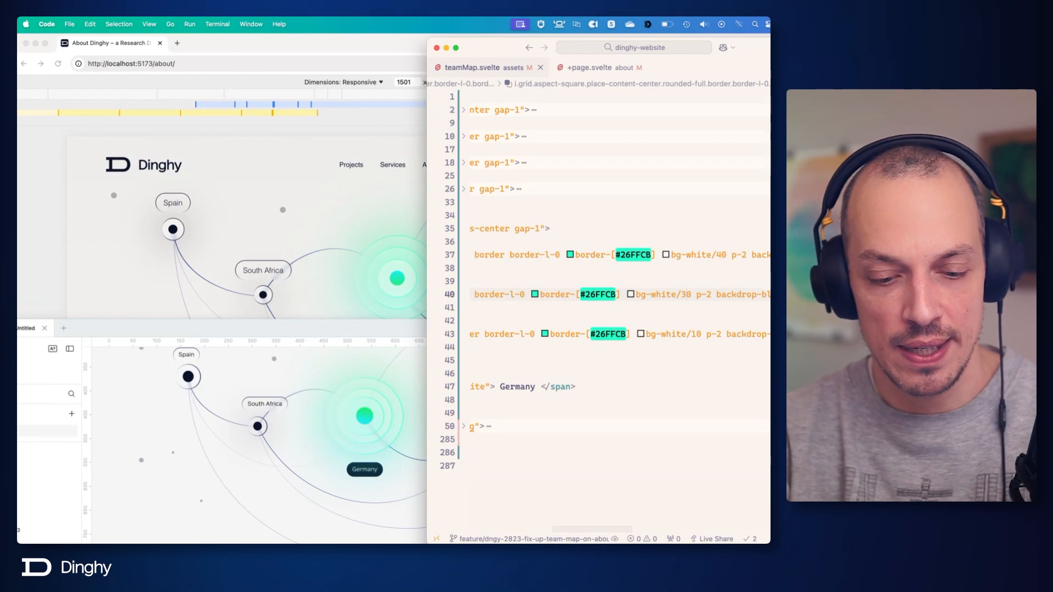
key(BackSpace)
text(5)
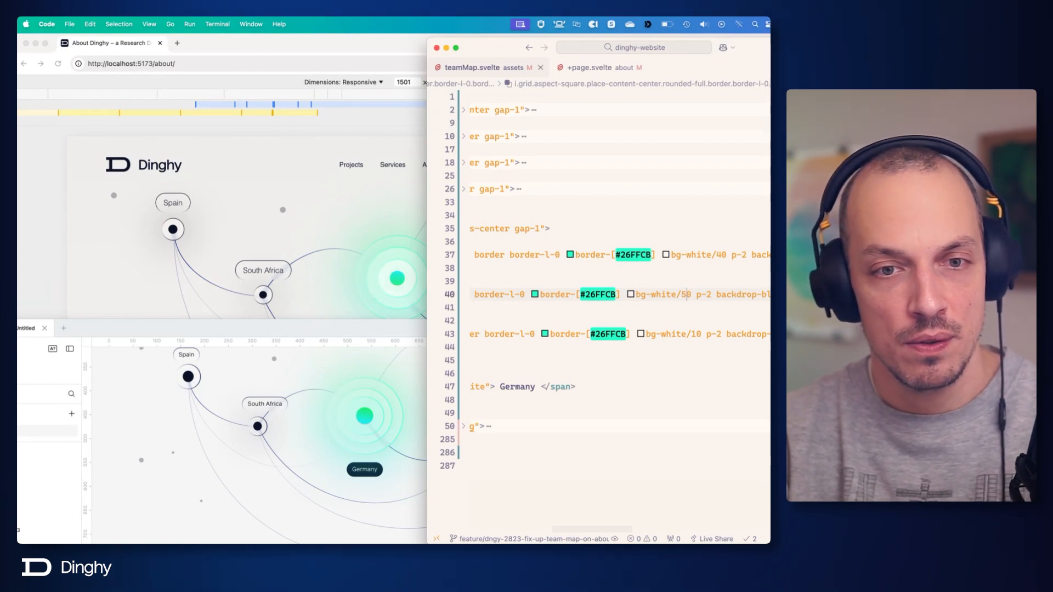
key(BackSpace)
text(4)
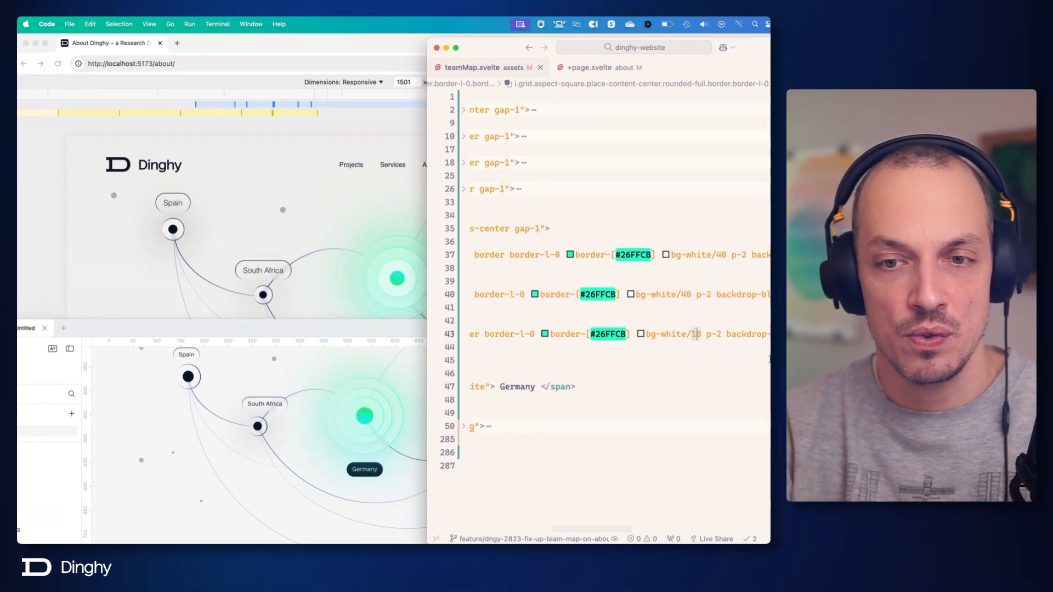
Try bg-white/50 and bg-white/20 on the innermost Germany <i> element, and remove its bg-white class.
key(BackSpace)
text(5)
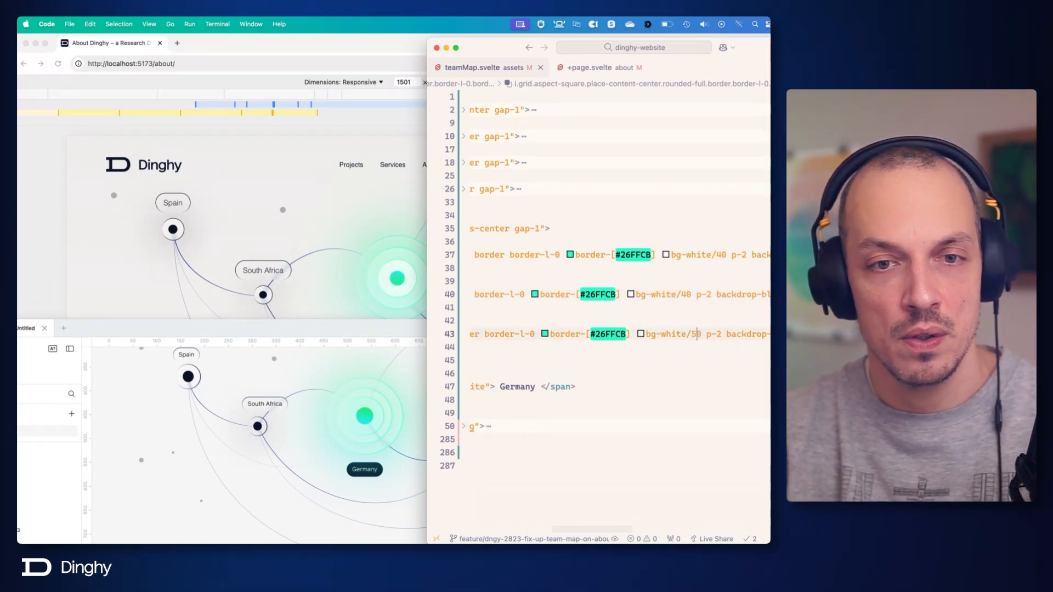
key(BackSpace)
text(2)
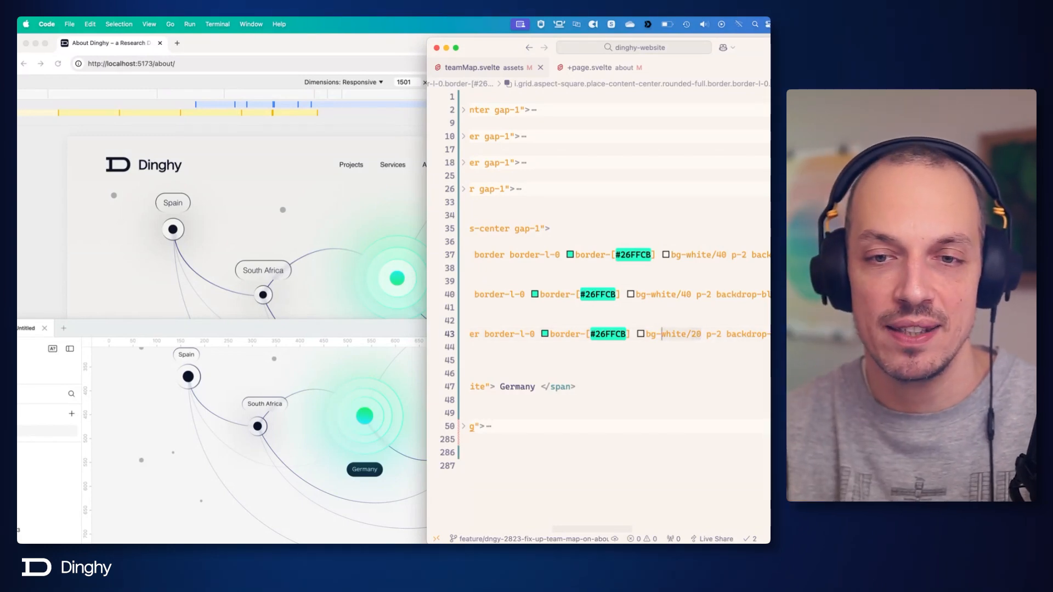
key(BackSpace)
key(Delete)
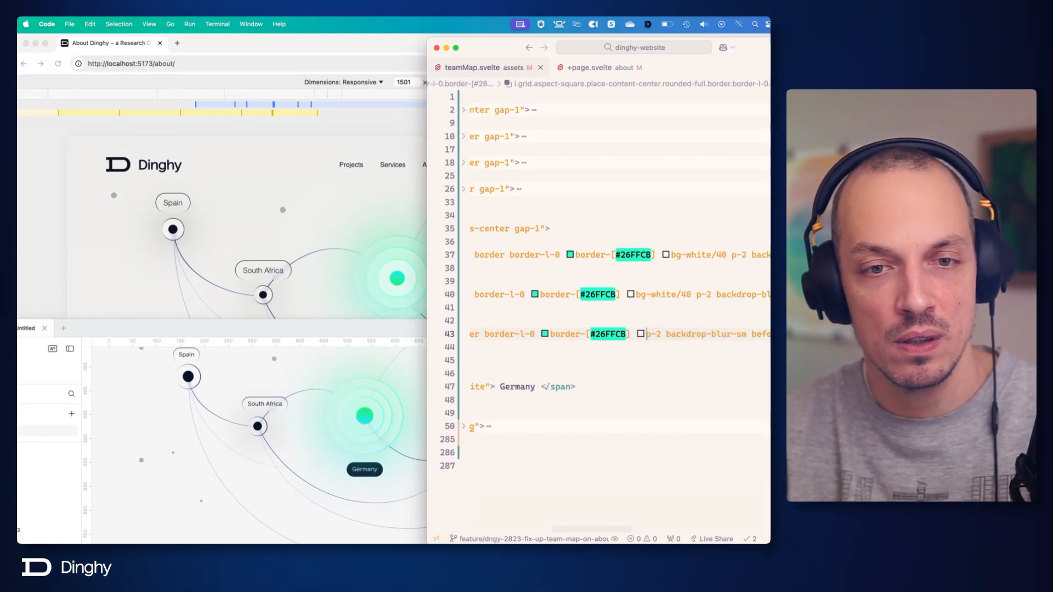
Set the outermost Germany <i> element's background to bg-white/50 and the middle one's to bg-white/20.
click(687, 294)
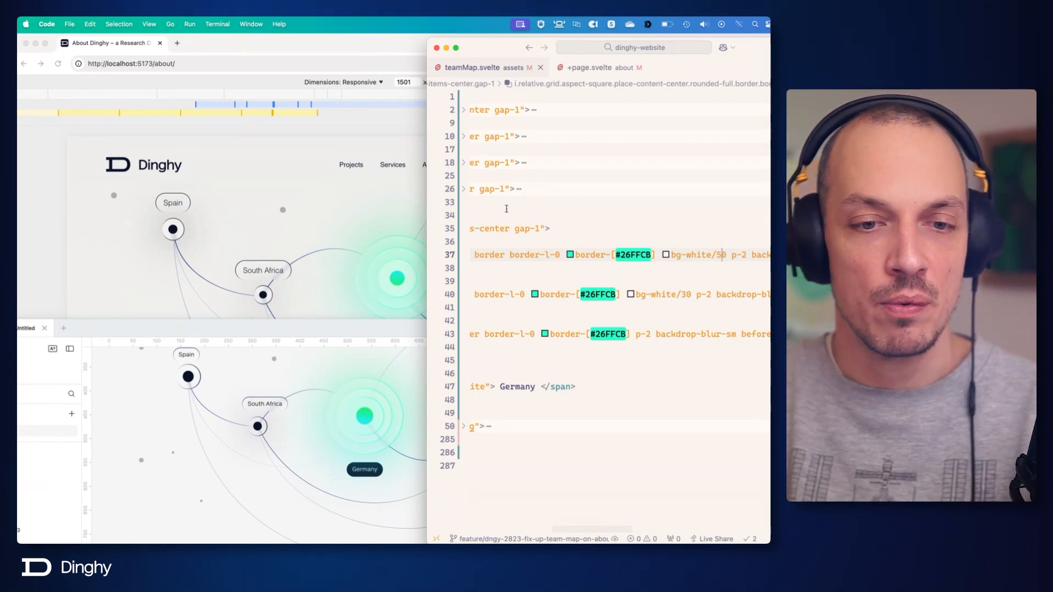
click(687, 294)
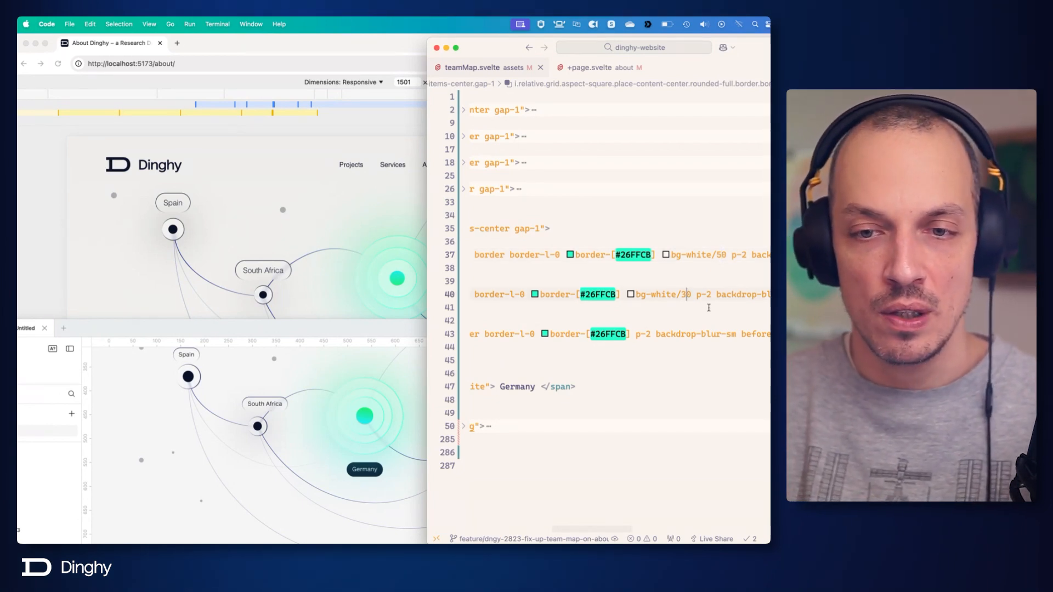
key(BackSpace)
text(2)
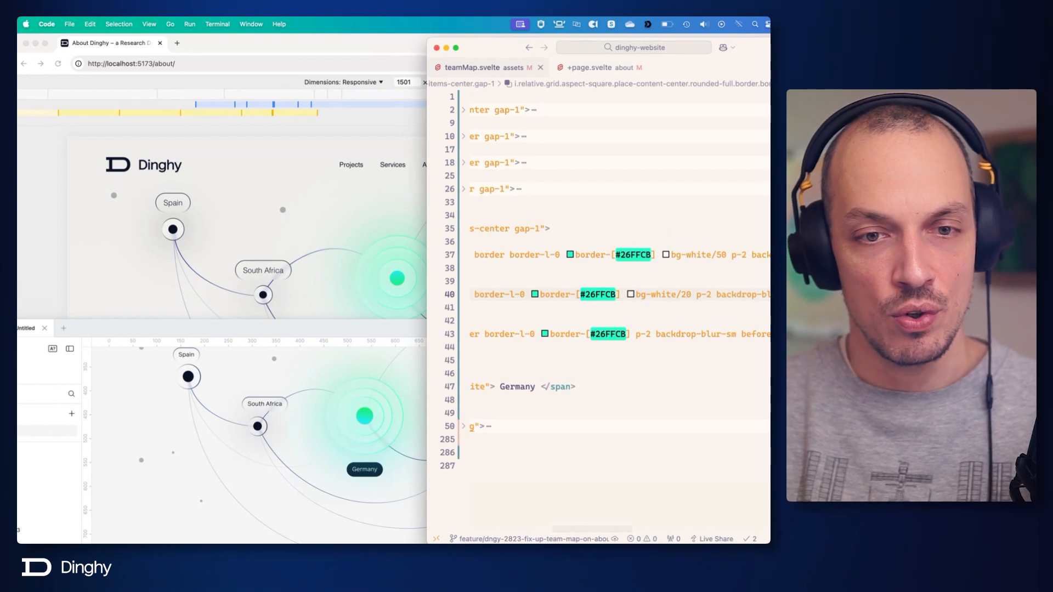
Set the outermost Germany <i> element's background to bg-white/60 and the middle one's to bg-white/40.
scroll(714, 250, left, 5)
scroll(712, 249, right, 10)
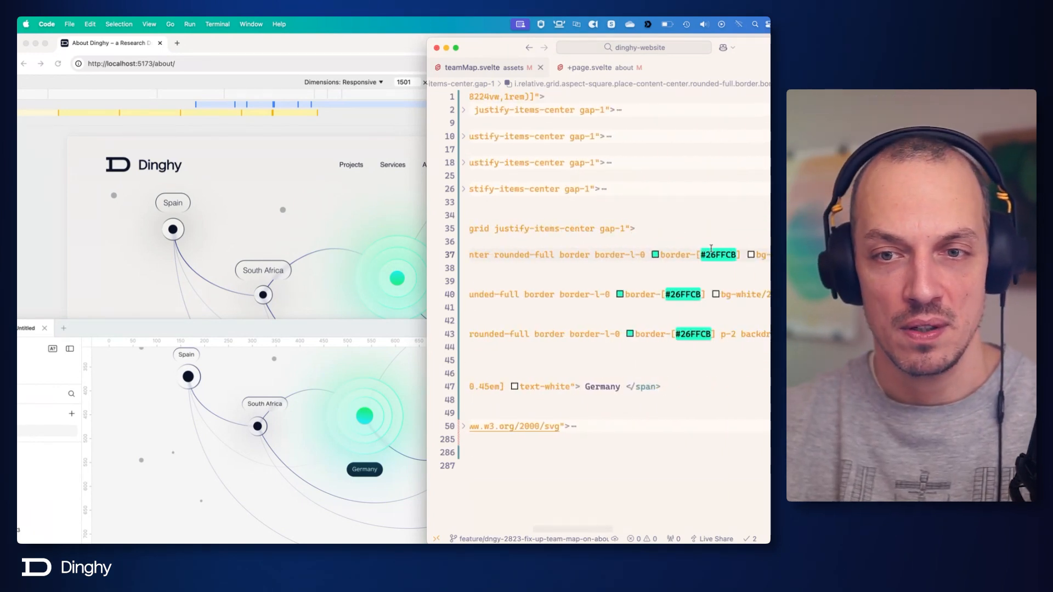
click(764, 296)
key(BackSpace)
text(40)
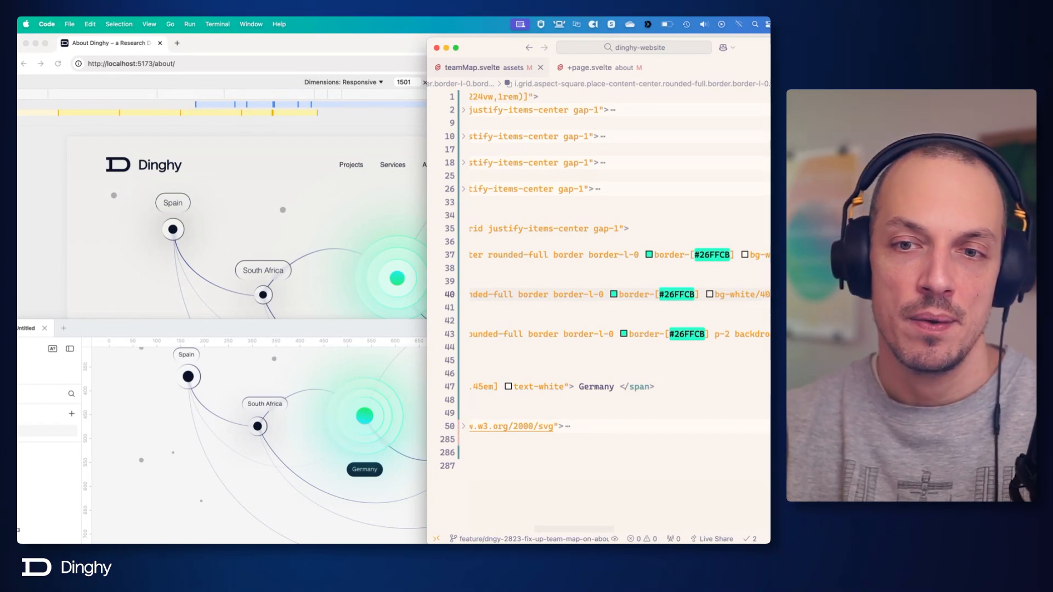
Remove backdrop-blur-sm from the middle and innermost Germany <i> elements.
scroll(747, 286, right, 5)
scroll(747, 286, right, 2)
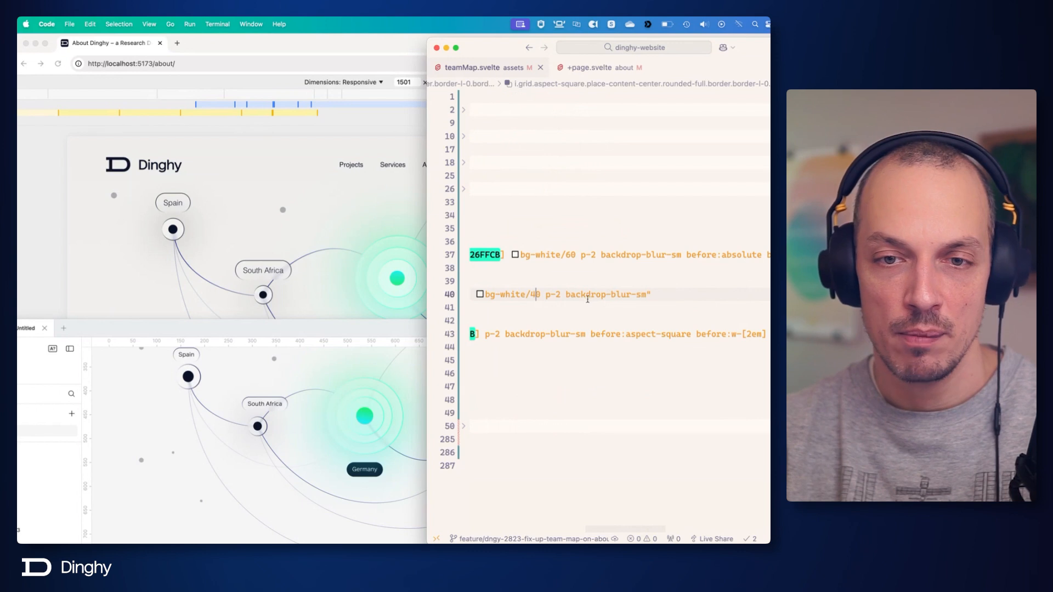
drag(567, 295, 648, 297)
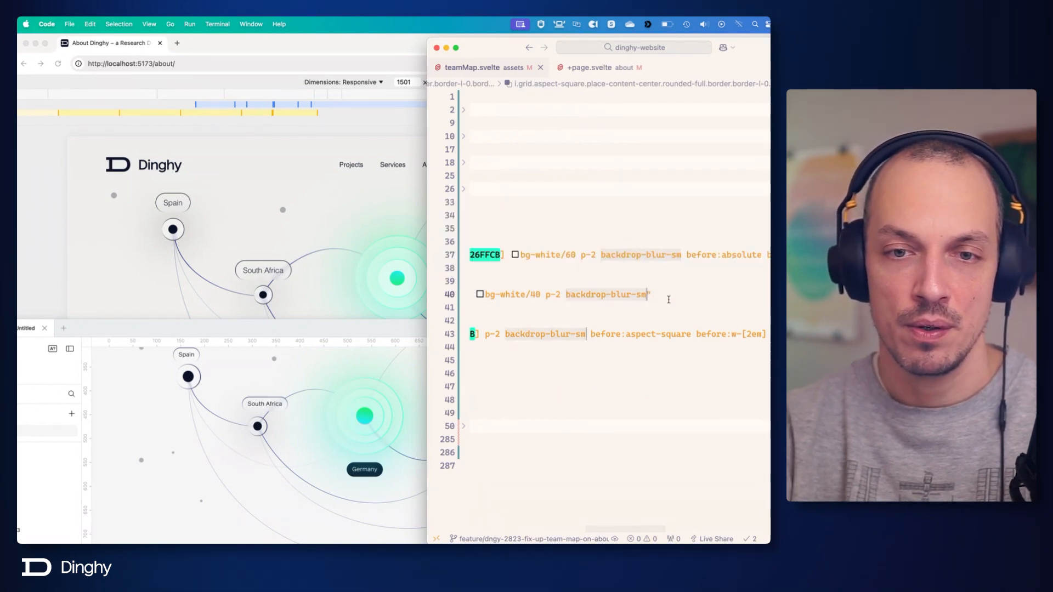
key(super+d)
key(BackSpace)
key(BackSpace)
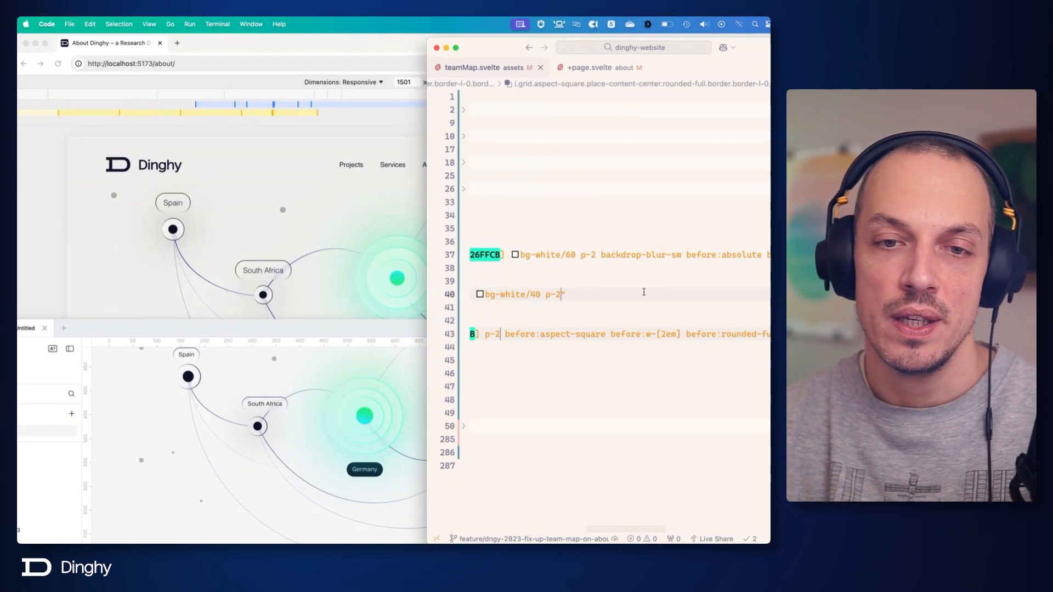
Try bg-white/20 and bg-white/30 on the middle Germany <i> element.
key(BackSpace)
text(2)
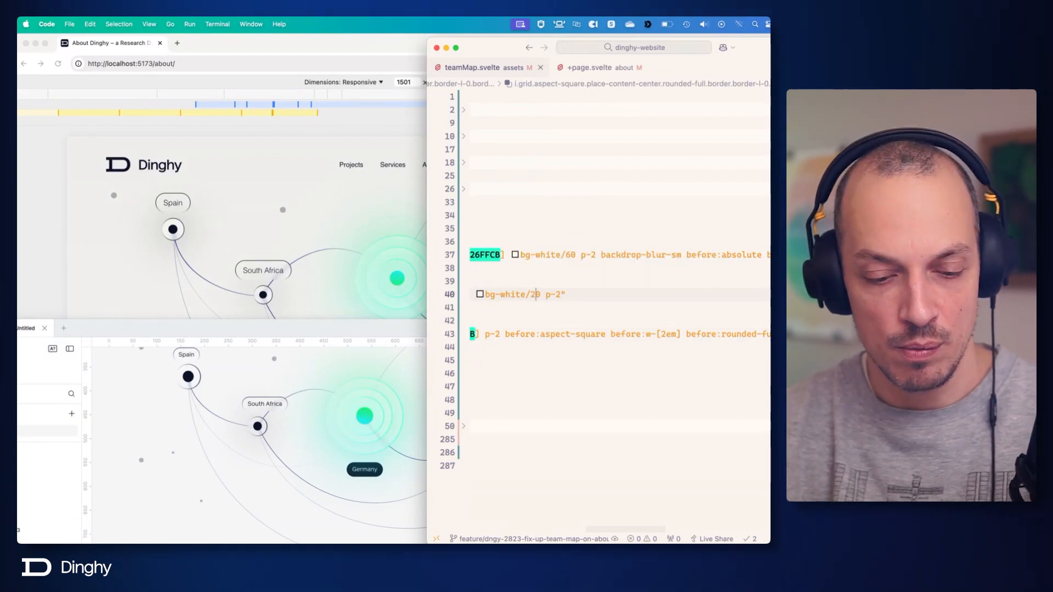
key(BackSpace)
text(3)
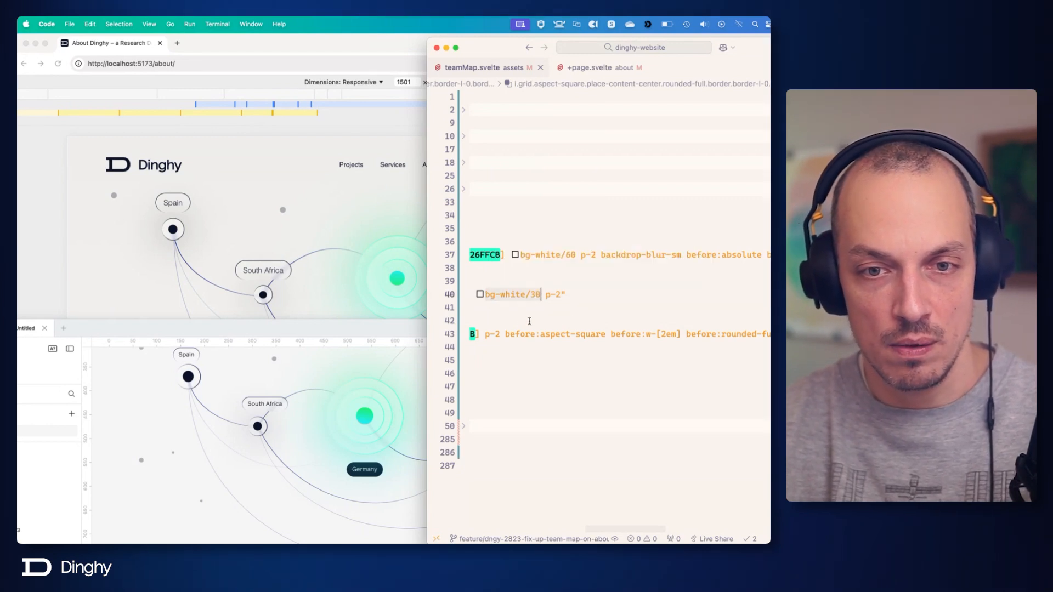
Add bg-white/20 to the innermost Germany <i> element's class list and save.
click(503, 333)
text(bg-white/30)
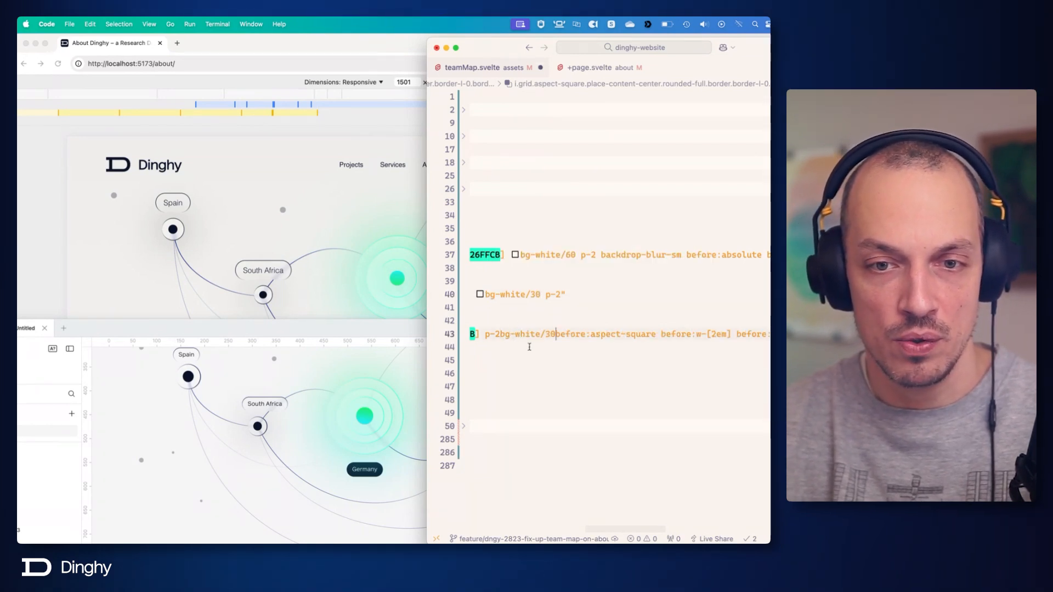
key(Left)
key(Left)
key(Left)
key(Left)
key(Left)
key(Left)
key(Left)
key(Left)
key(Left)
key(Left)
key(Left)
key(Left)
key(Right)
key(Right)
key(Right)
key(Right)
key(Right)
key(Right)
key(Right)
key(Right)
key(Right)
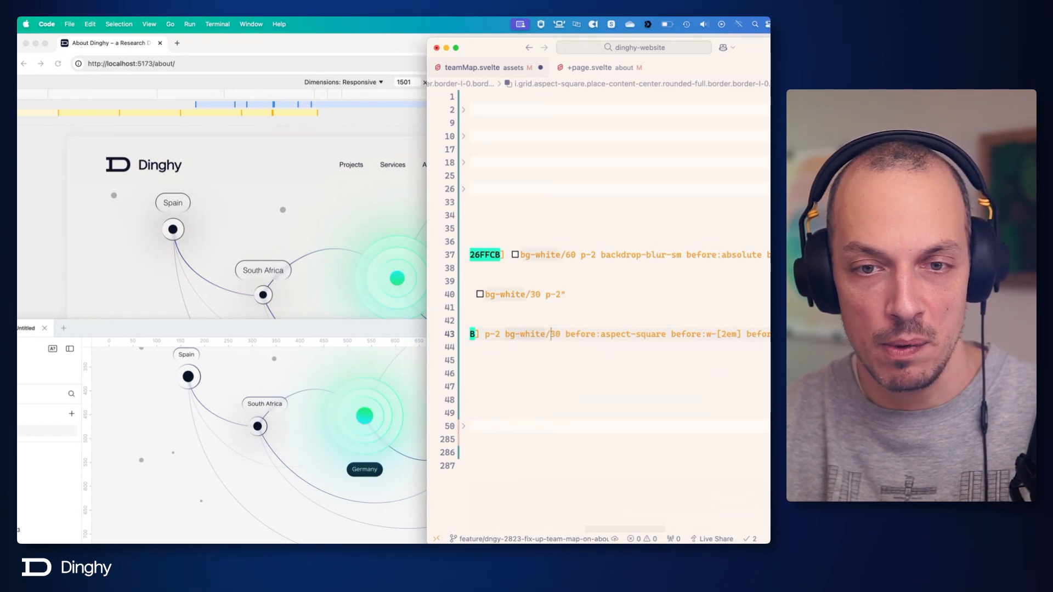
key(Right)
key(BackSpace)
text(2)
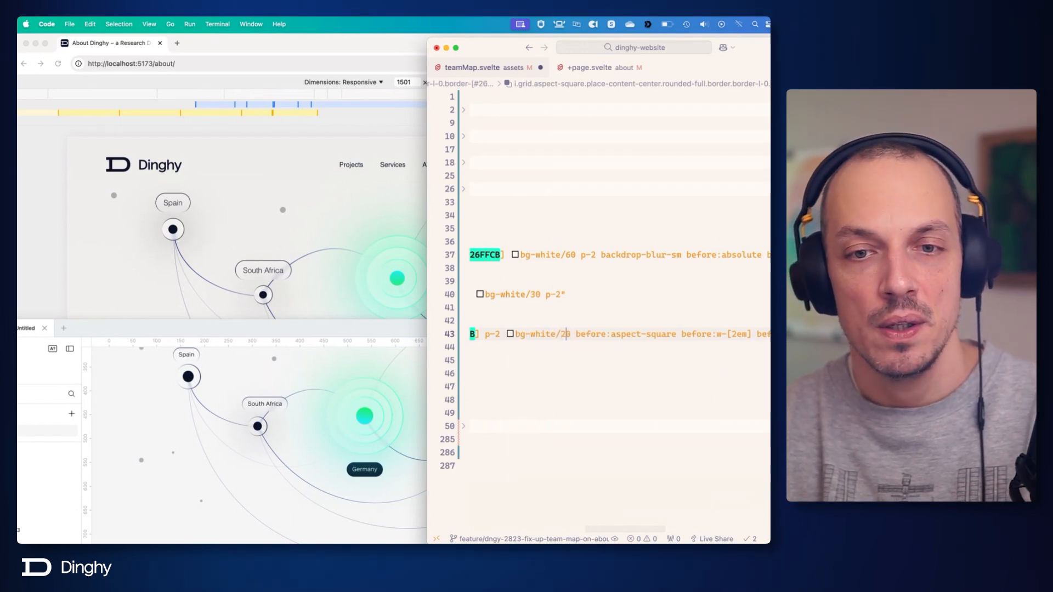
key(super+s)
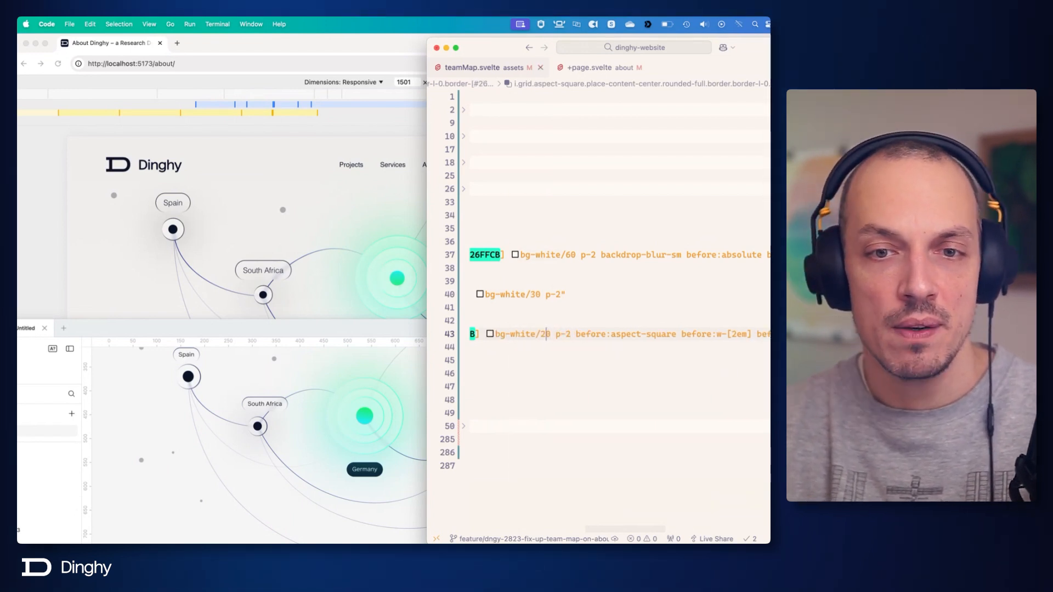
Set the middle Germany <i> element's background to bg-white/20.
click(544, 296)
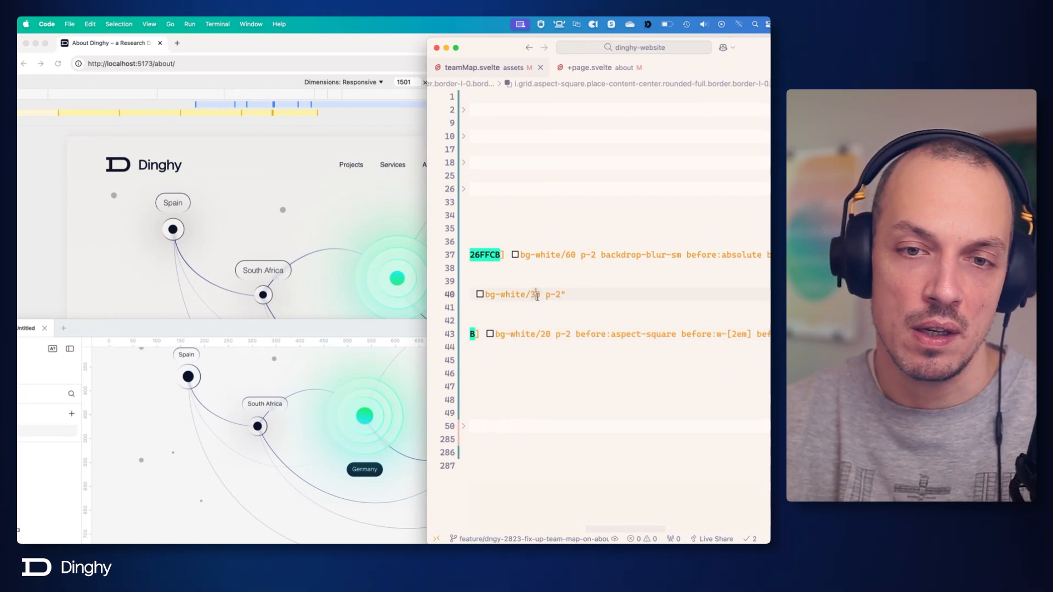
key(BackSpace)
text(2)
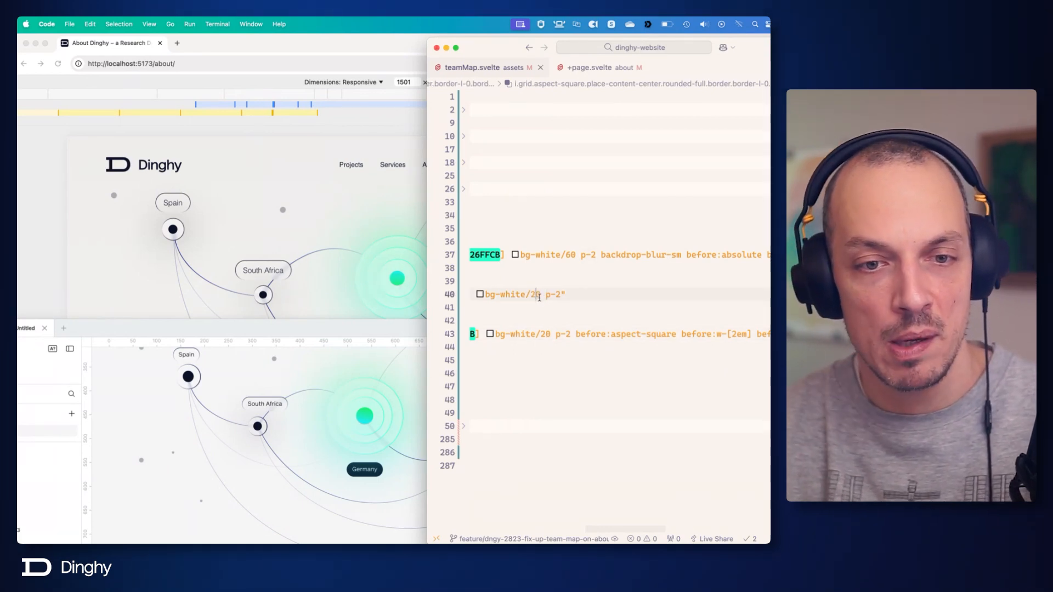
click(571, 254)
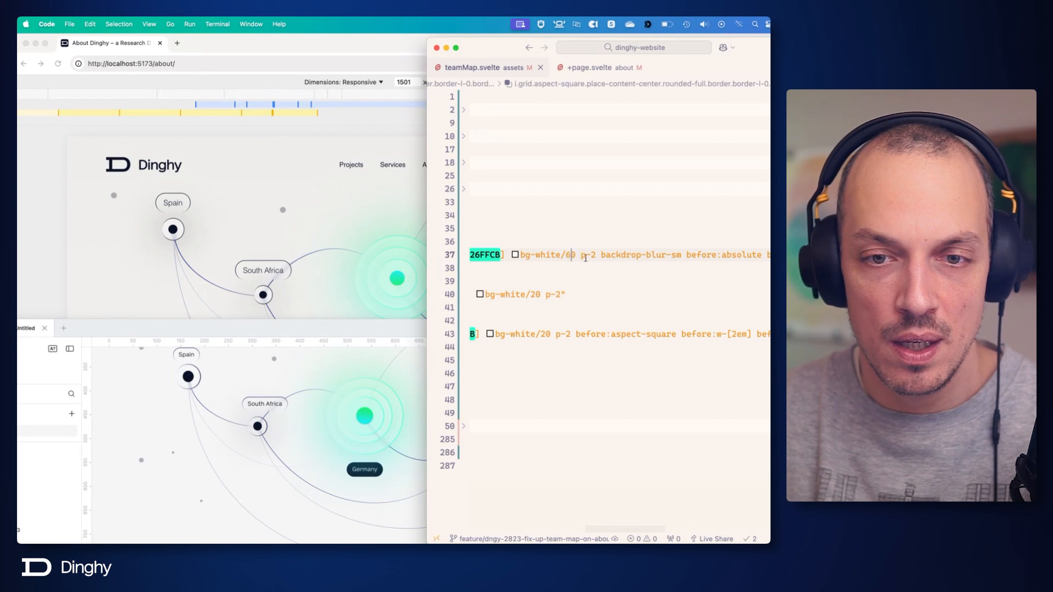
Try bg-white/70 on the outermost Germany <i> element and settle on bg-white/40.
key(BackSpace)
text(7)
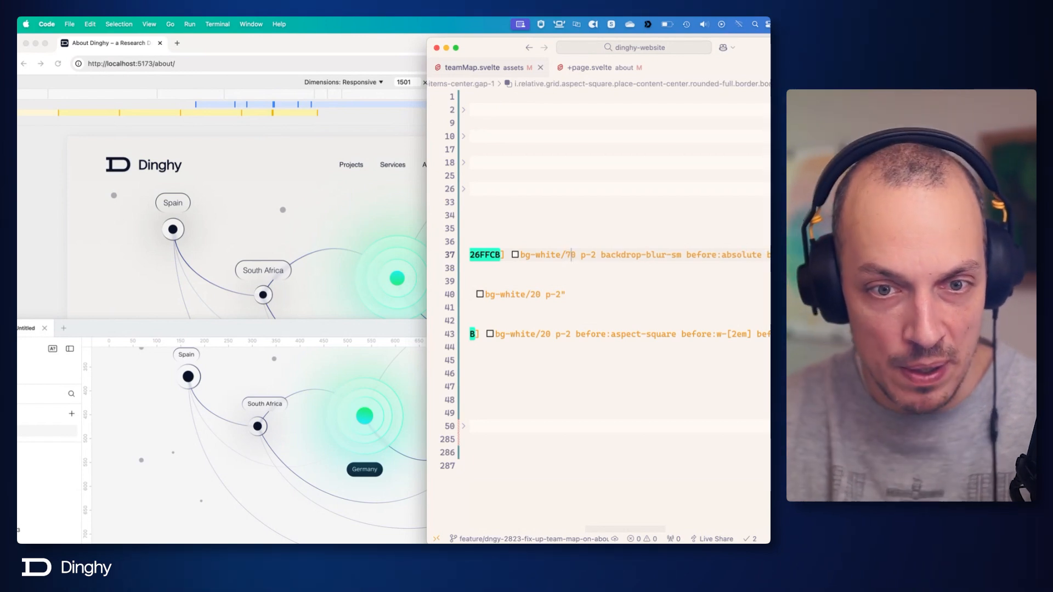
key(BackSpace)
text(4)
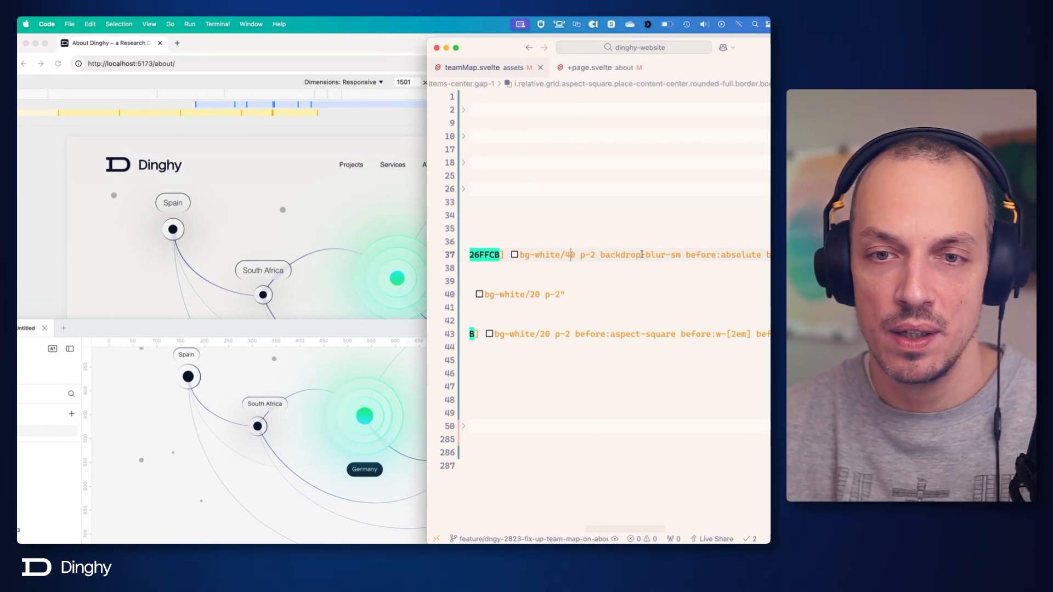
Try before:opacity-50 for the outermost Germany <i> element's gradient glow, settle on before:opacity-65 and save.
scroll(636, 258, right, 10)
scroll(636, 258, right, 10)
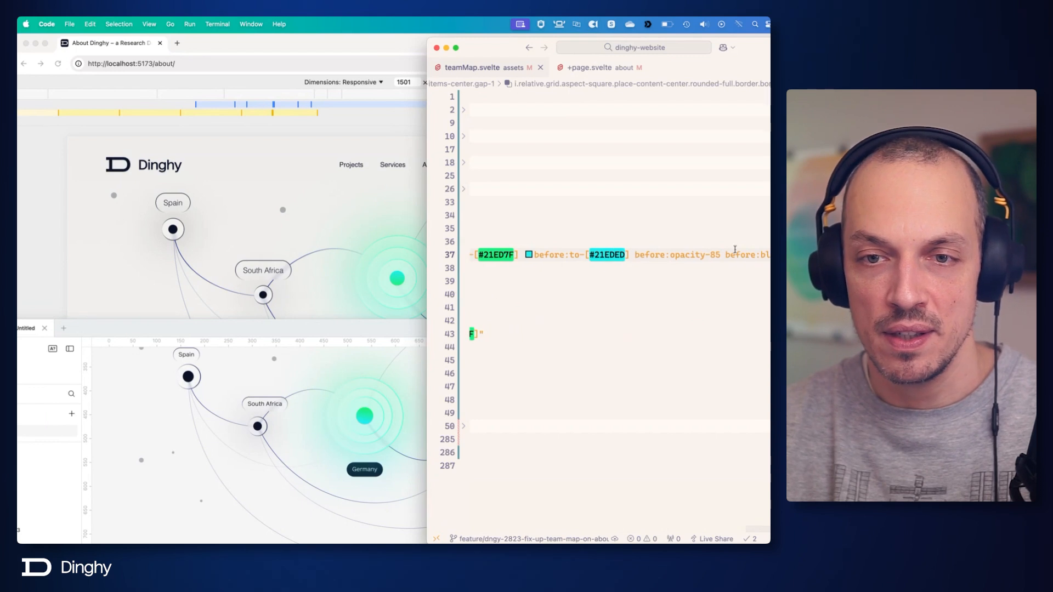
click(711, 255)
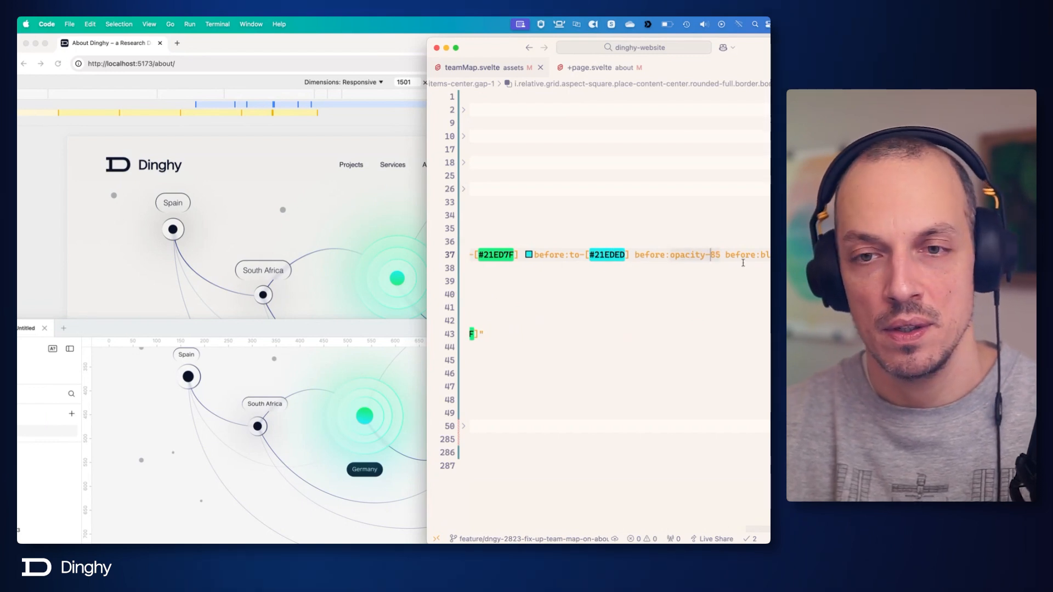
key(BackSpace)
key(BackSpace)
text(50)
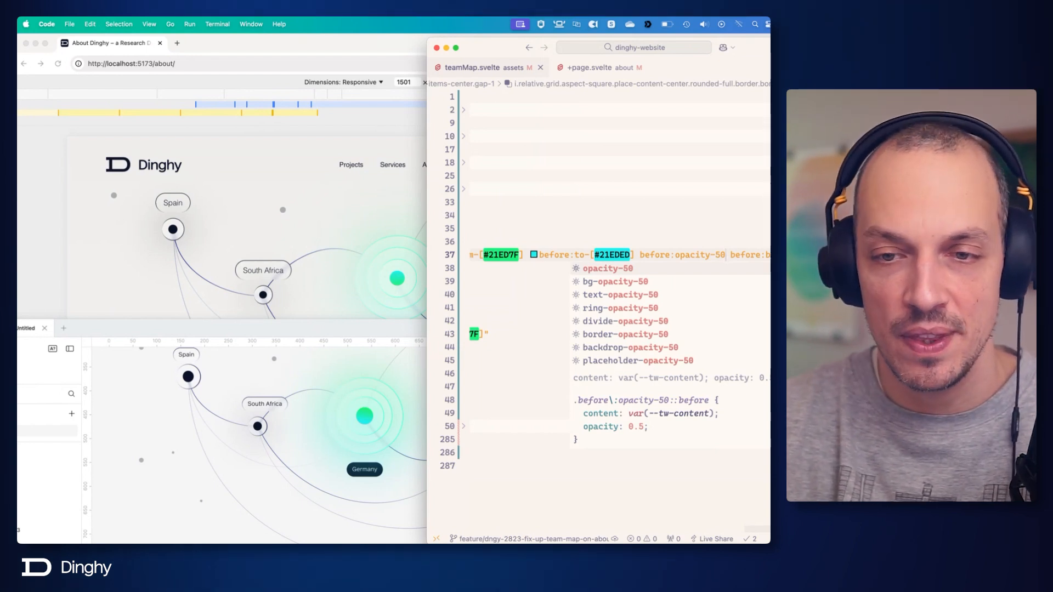
key(BackSpace)
key(BackSpace)
text(65)
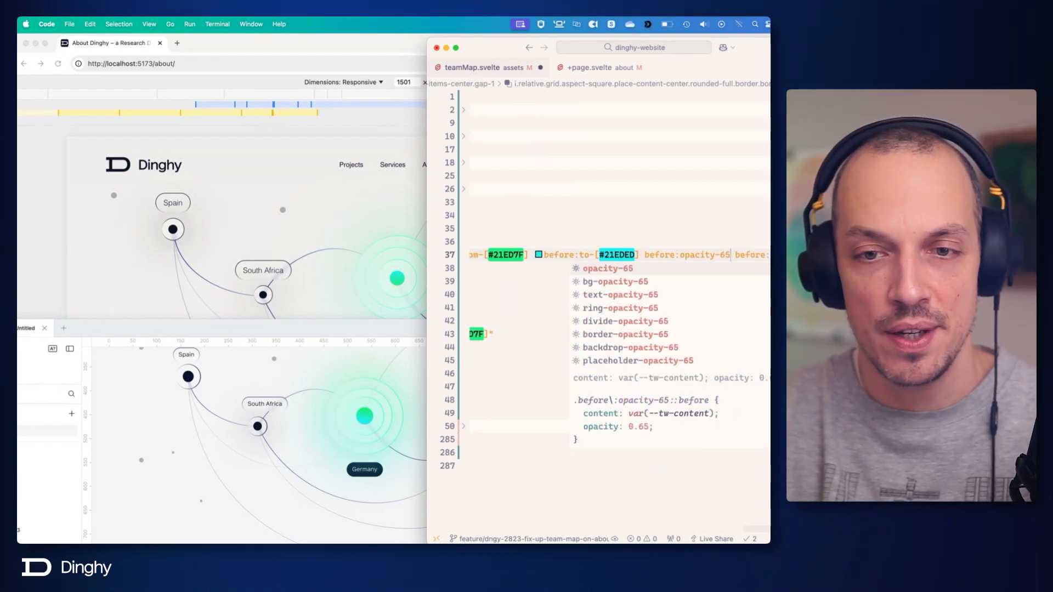
key(super+s)
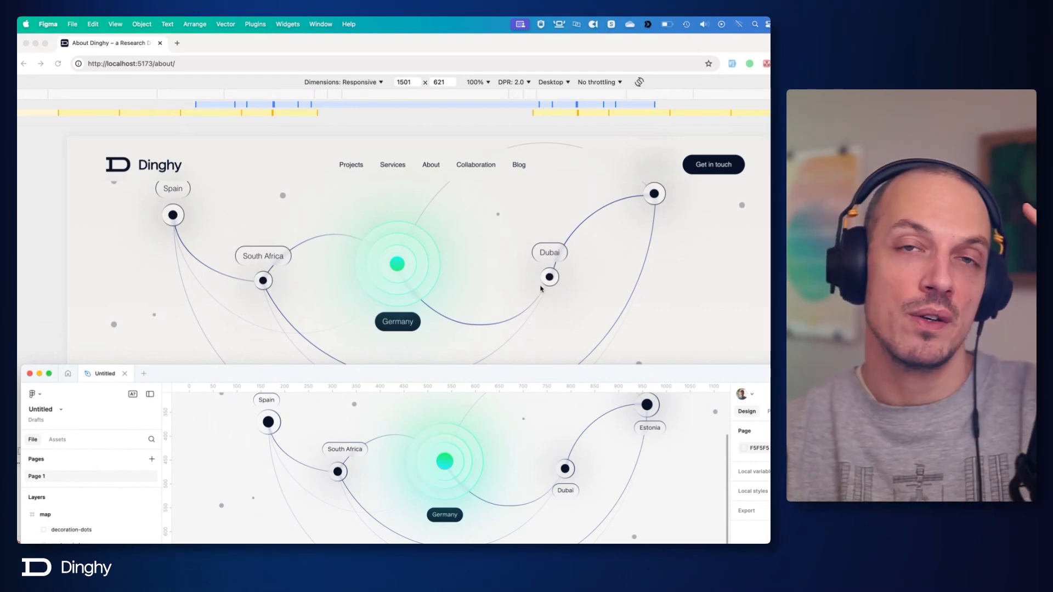
Switch to Chrome and widen the responsive preview to 1581 pixels to inspect the team map at a larger size.
key(super+Tab)
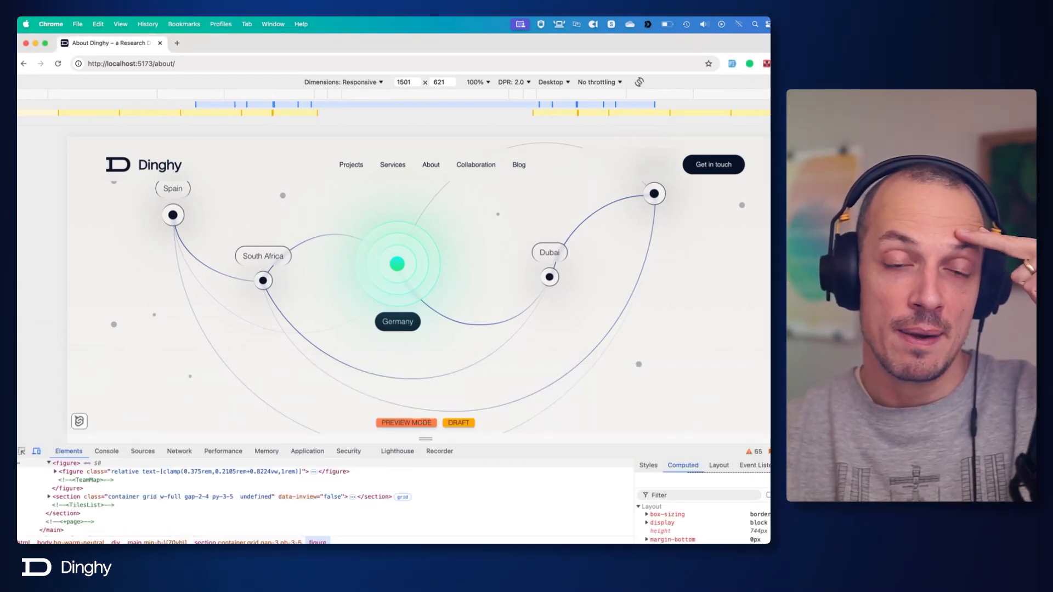
drag(767, 284, 808, 284)
scroll(558, 284, up, 1)
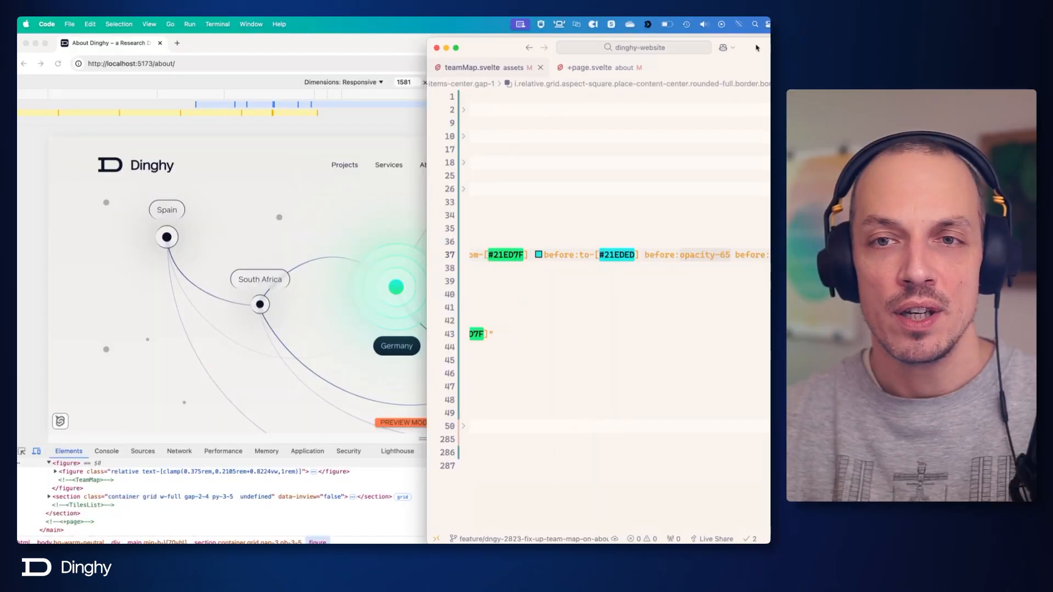
Back in the enlarged code editor, fold the Germany block and remove the blank lines before and after it.
double_click(757, 48)
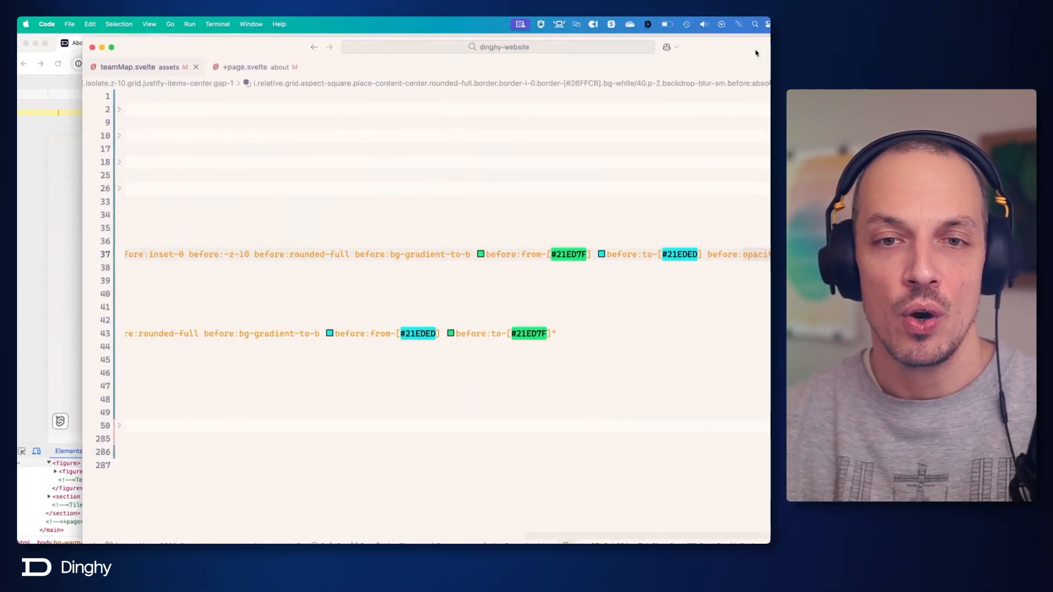
scroll(488, 215, left, 15)
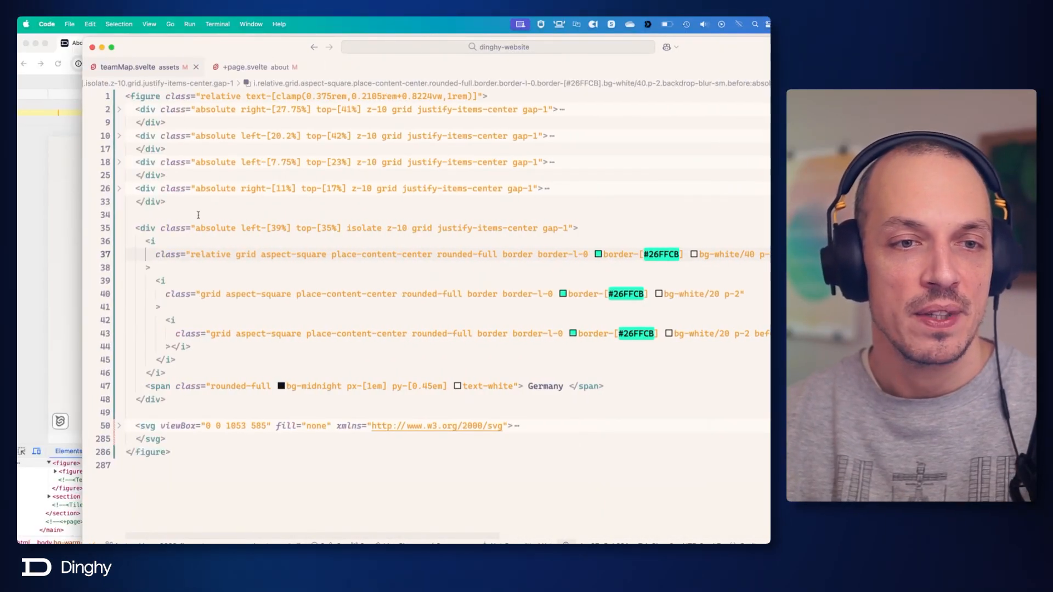
click(119, 228)
click(127, 214)
key(Delete)
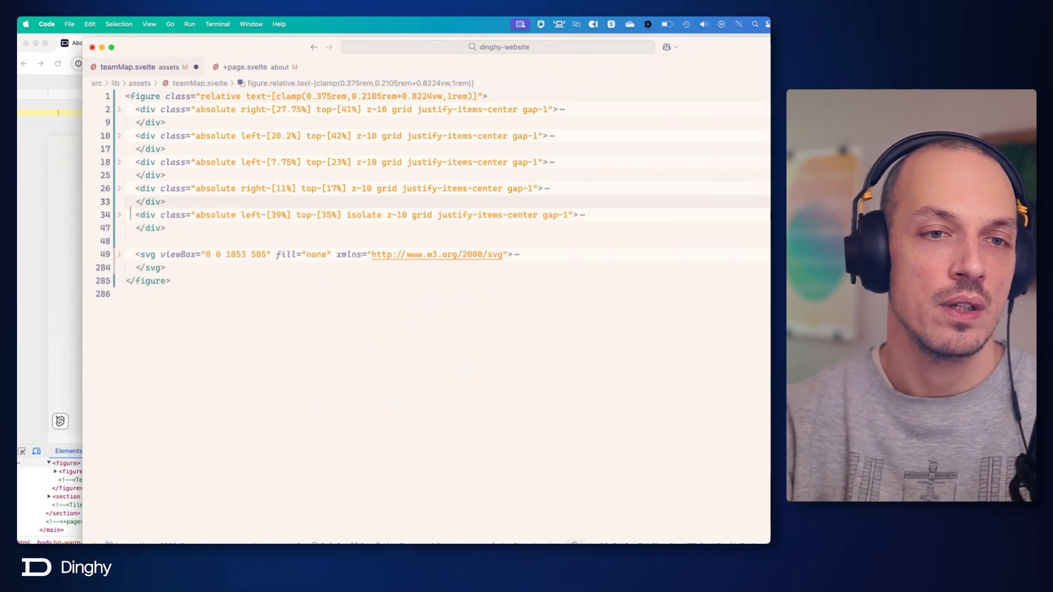
click(159, 238)
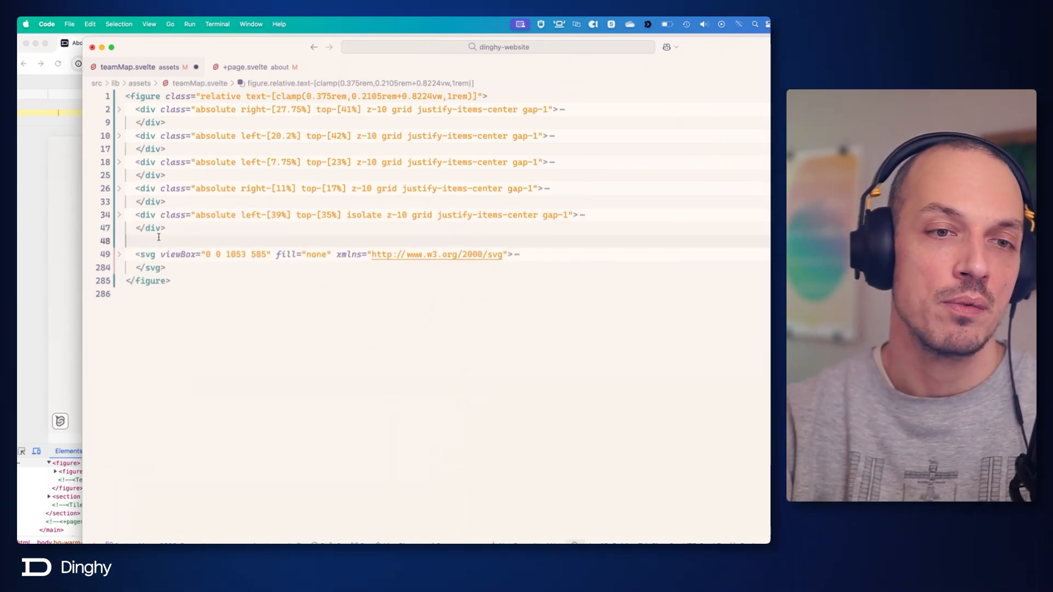
key(BackSpace)
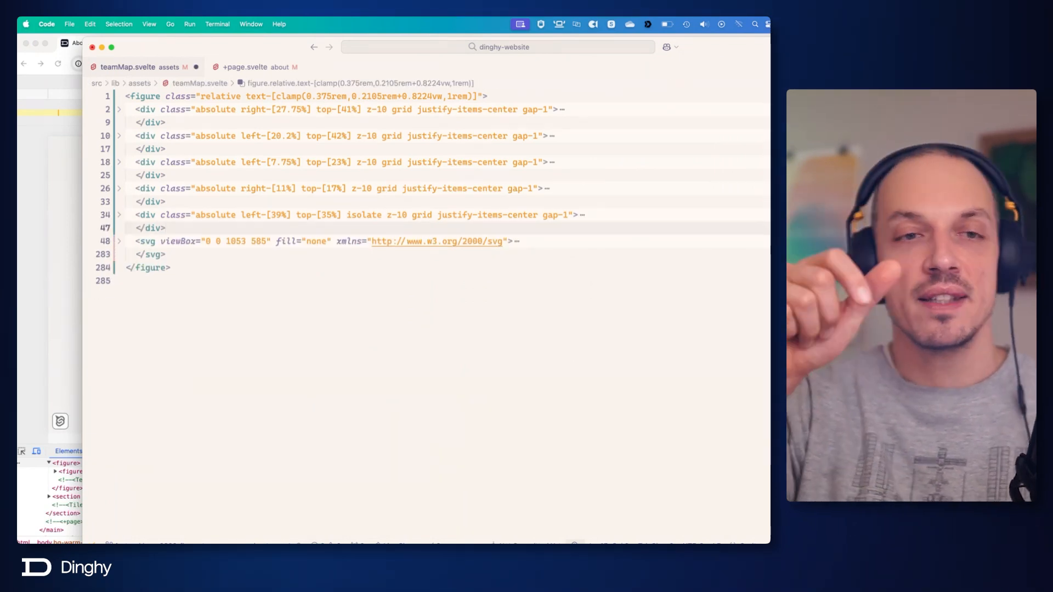
Unfold the Dubai block, review its label span, dot element and the neighbouring location blocks, and fold it again.
click(119, 109)
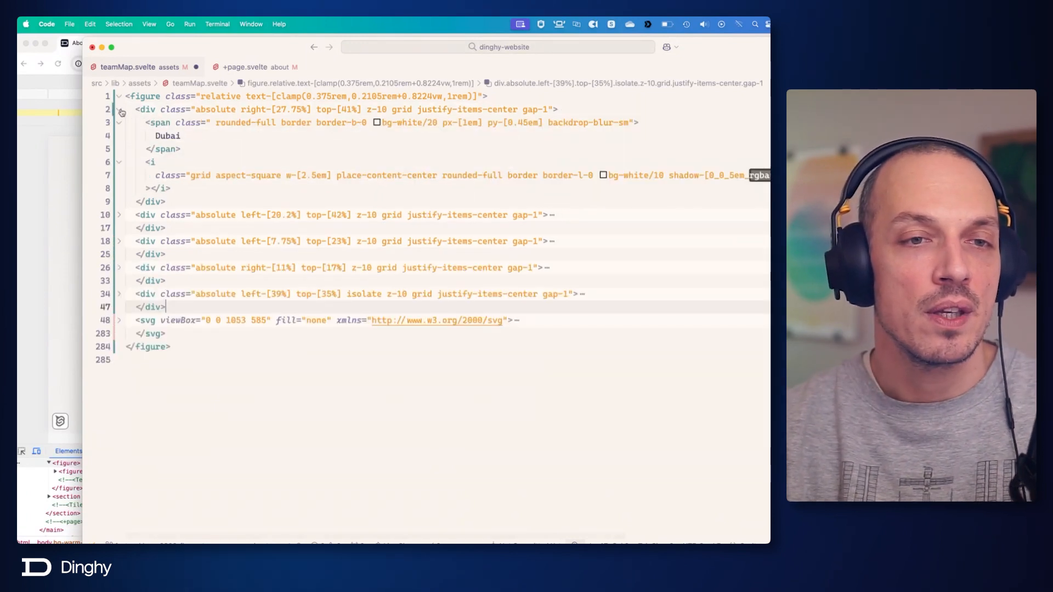
drag(174, 188, 125, 161)
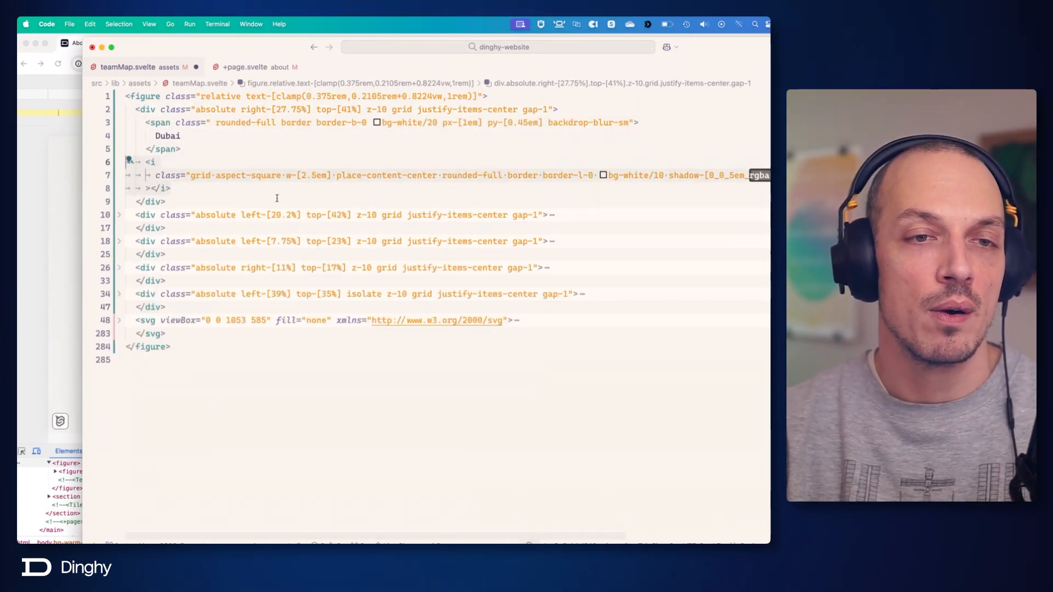
click(246, 195)
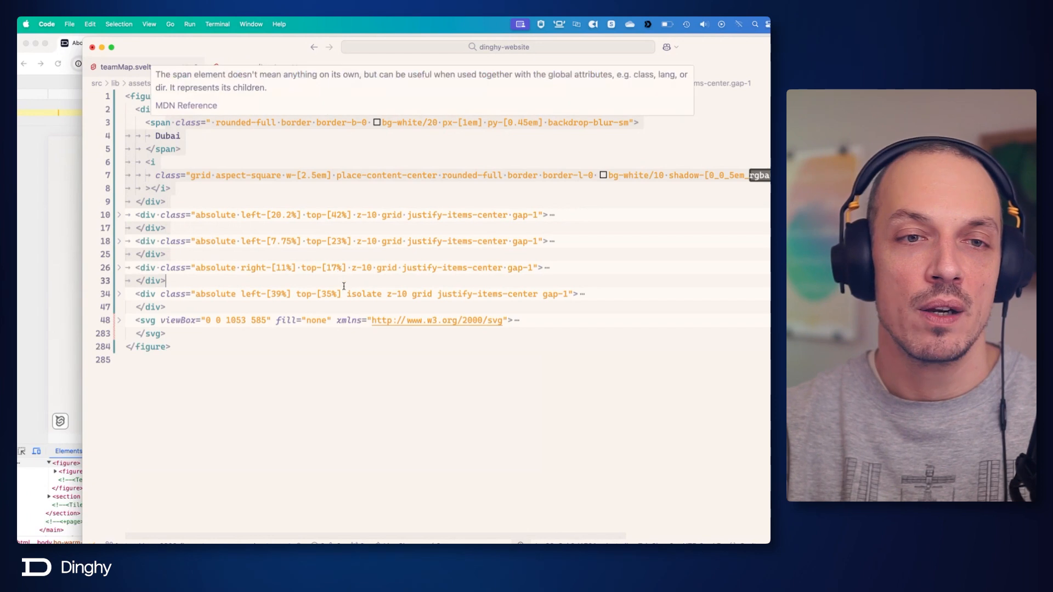
click(214, 135)
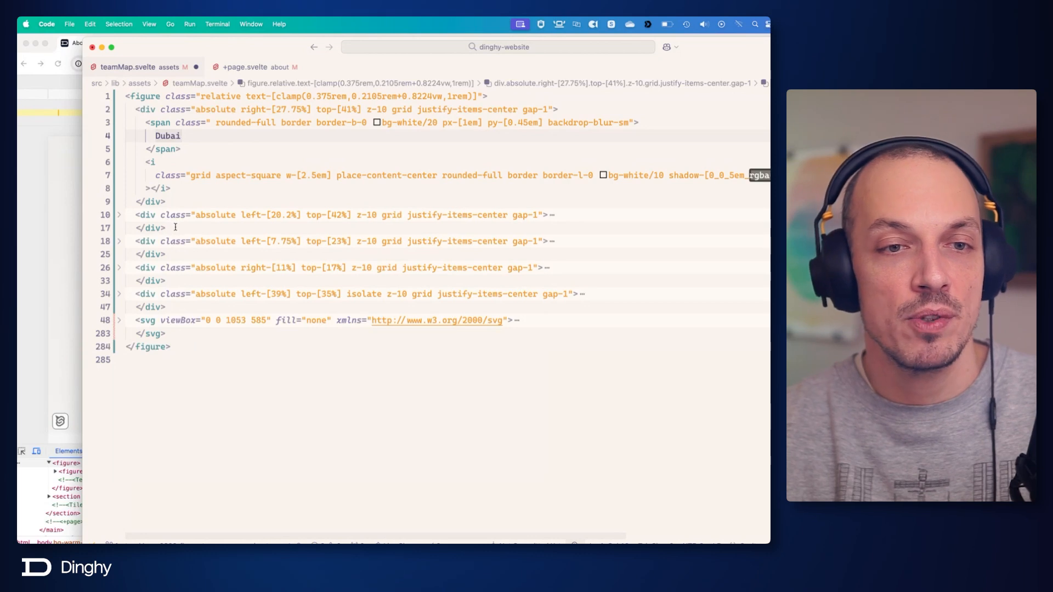
drag(175, 227, 136, 215)
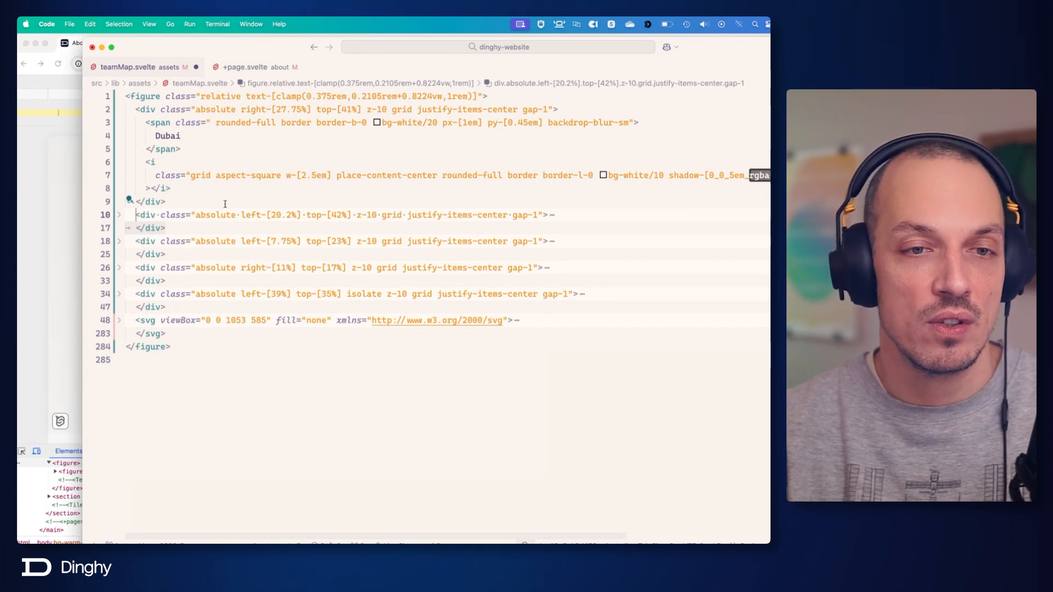
mouse_move(242, 215)
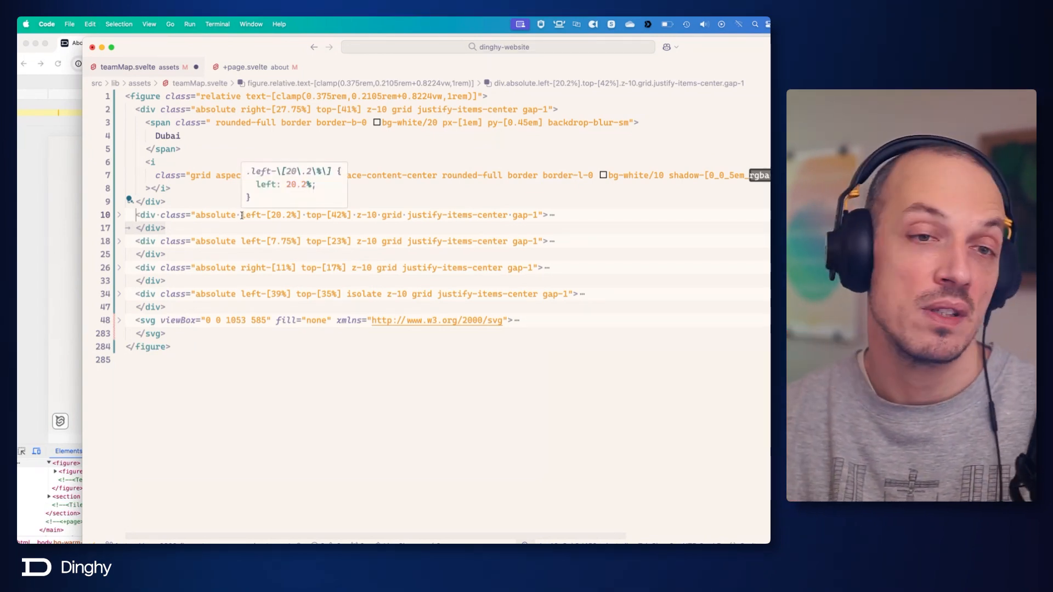
click(119, 110)
click(186, 123)
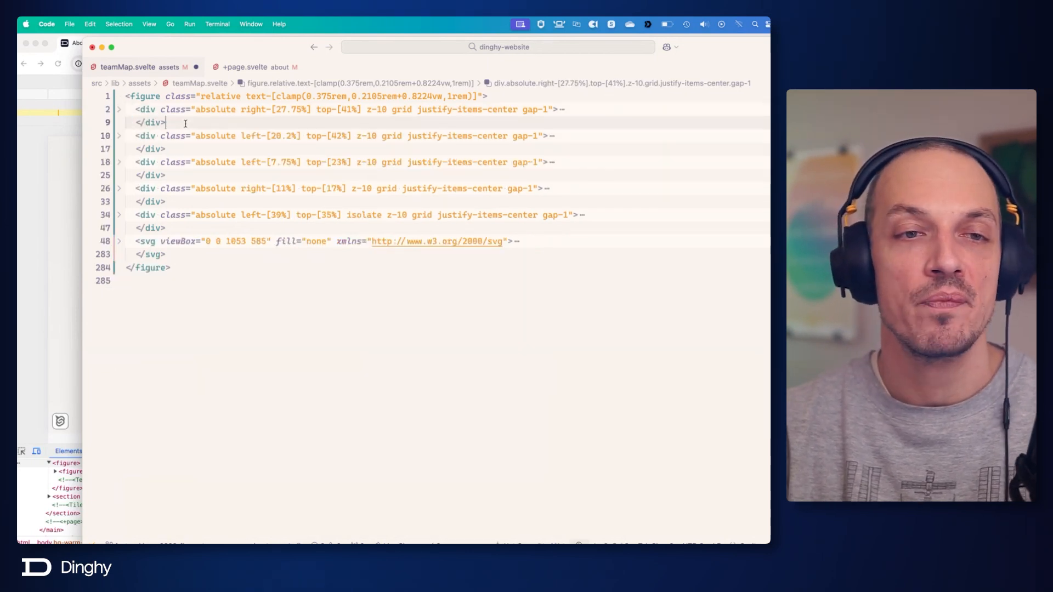
Unfold the map's svg element and review its remaining connection-lines, decoration-dots and defs groups.
click(120, 243)
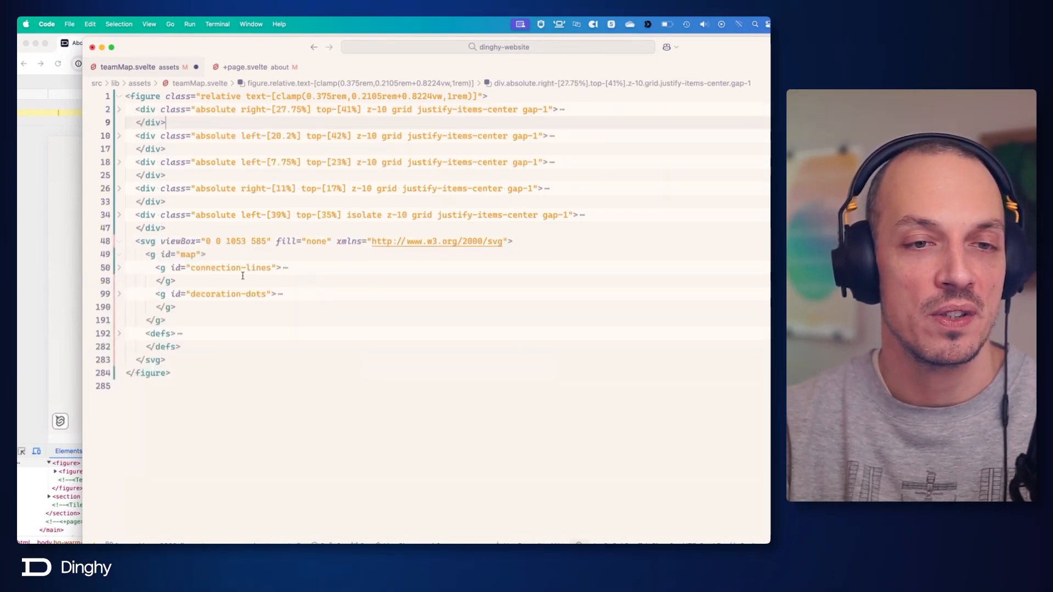
mouse_move(185, 296)
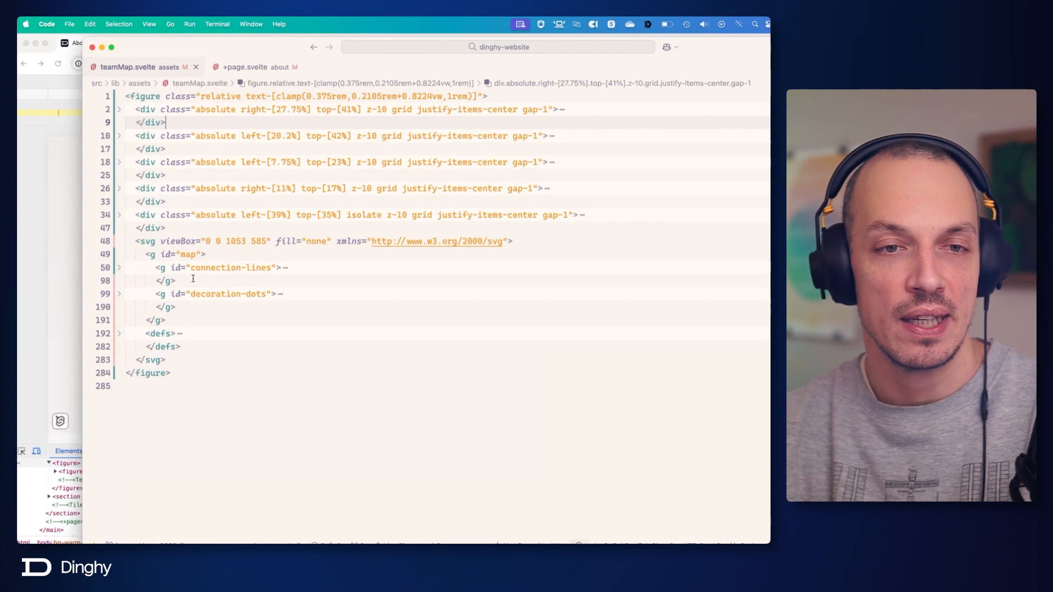
click(281, 403)
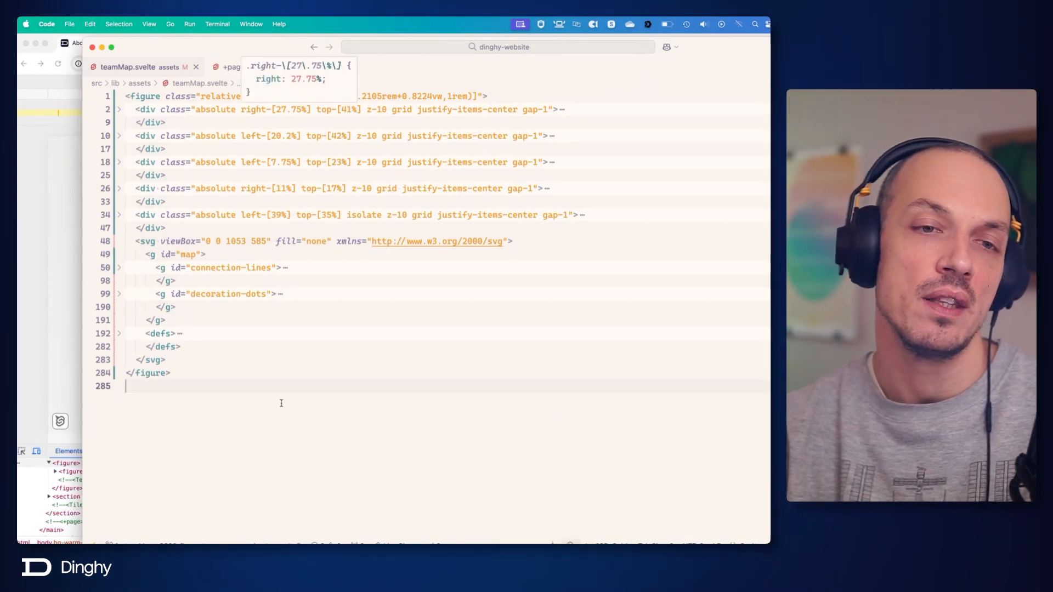
Switch to Chrome and open the Dinghy home page to view the animated circle around its headline word.
key(super+Tab)
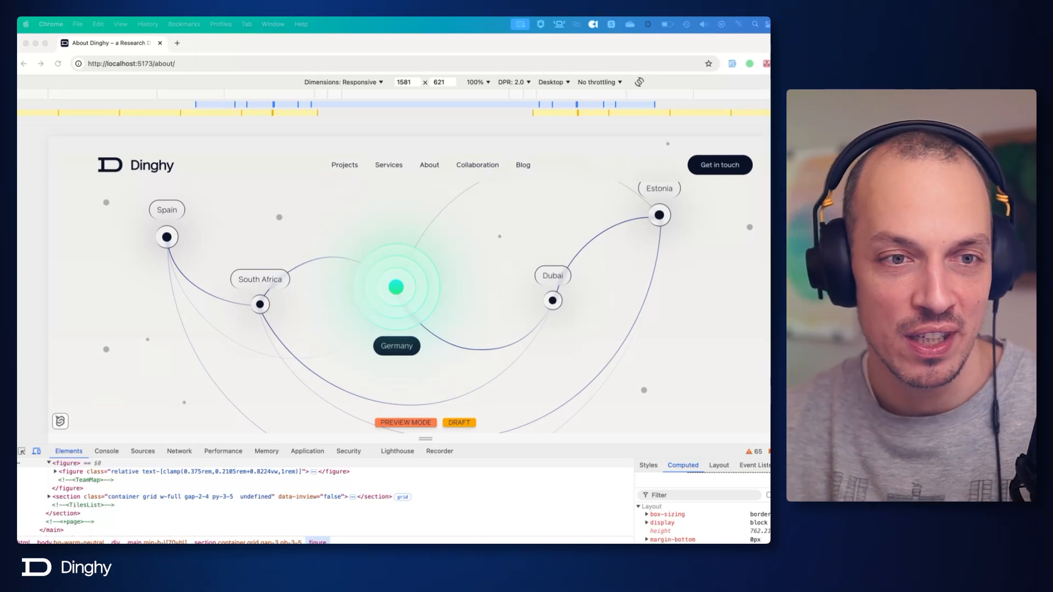
click(156, 165)
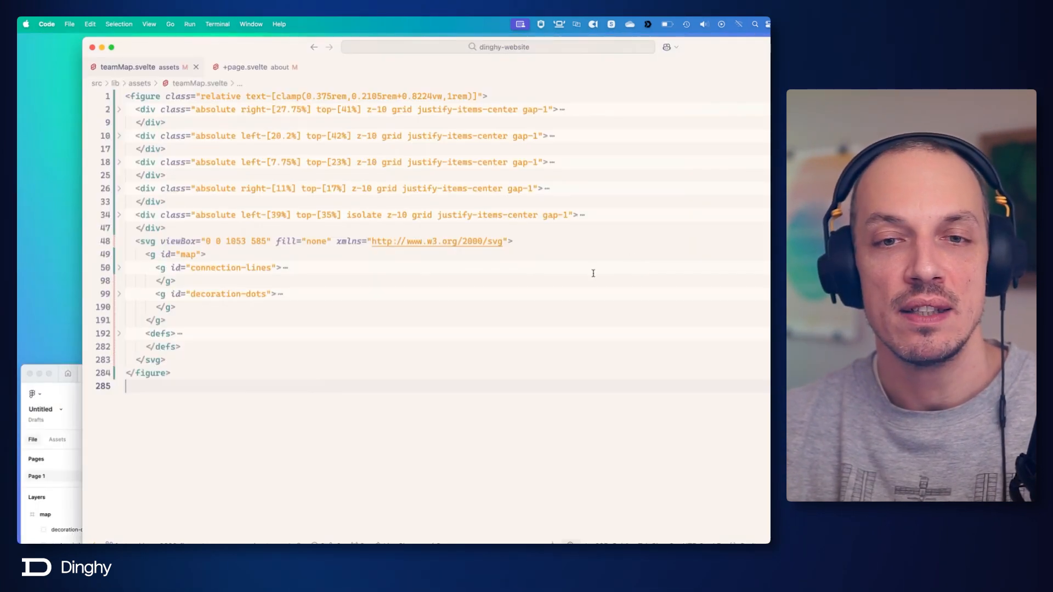
Return to the code editor, search the project files for "stage" and open the (default) route's +page.svelte at its stage section.
click(594, 273)
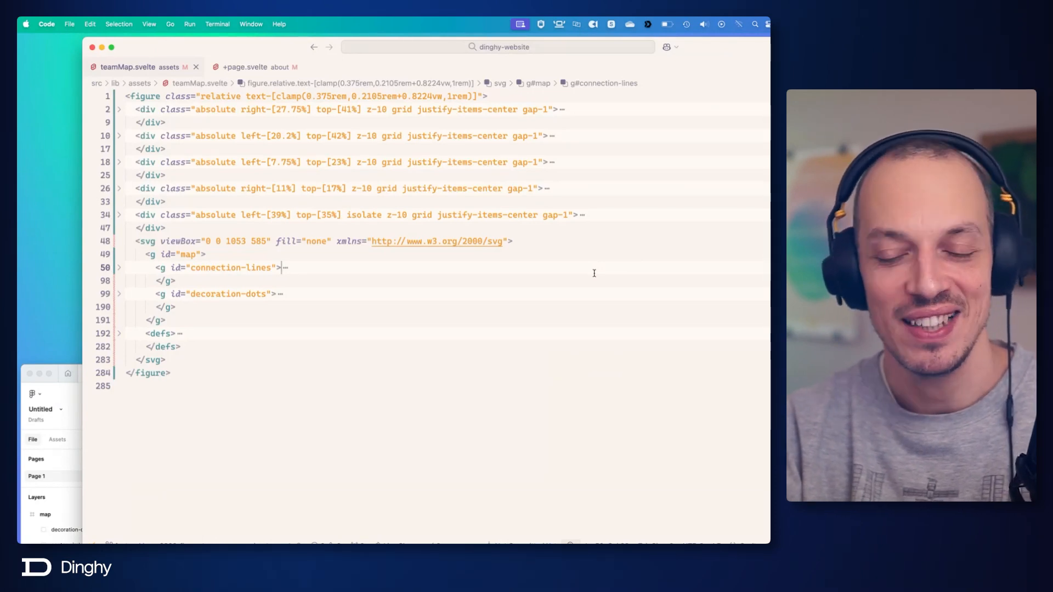
key(super+p)
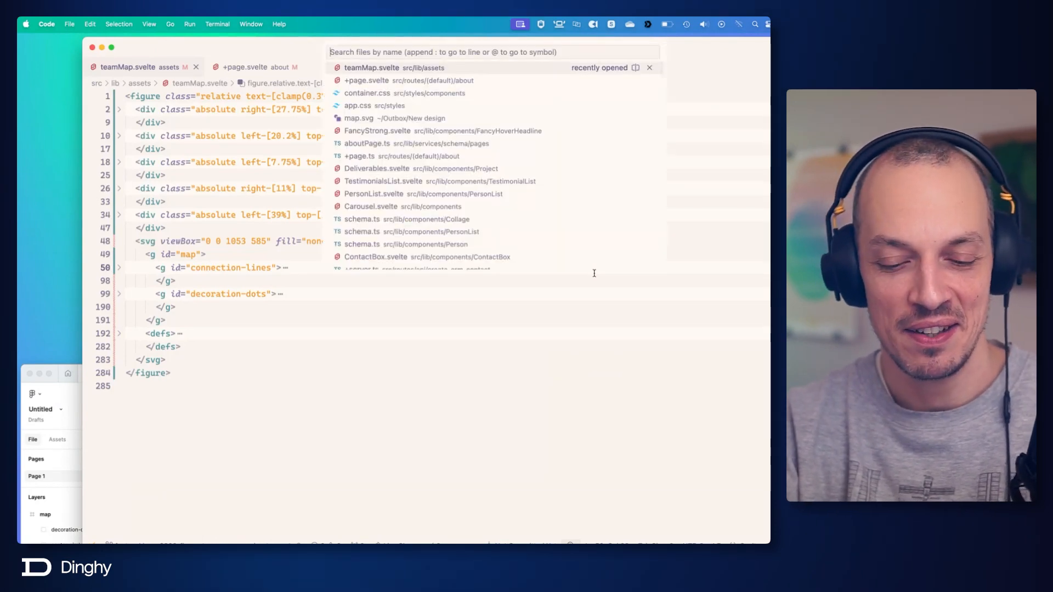
text(stage)
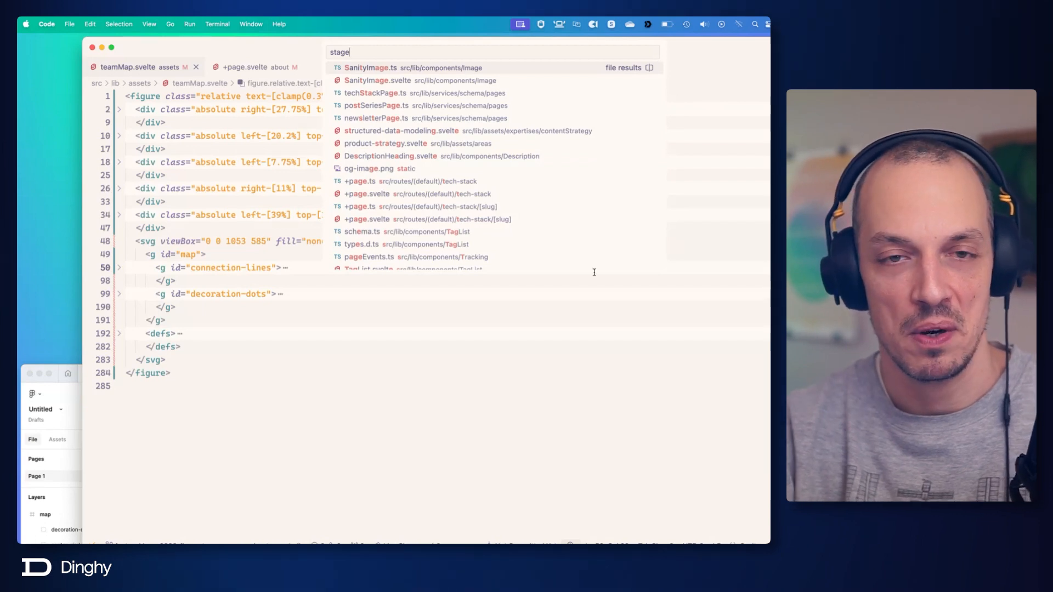
scroll(384, 288, down, 1)
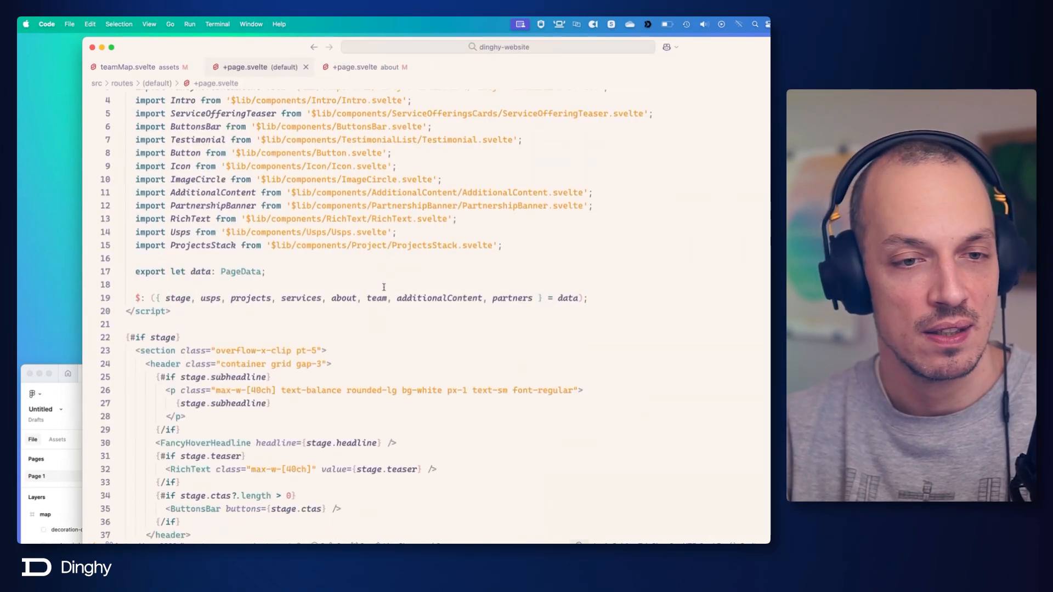
scroll(384, 287, down, 5)
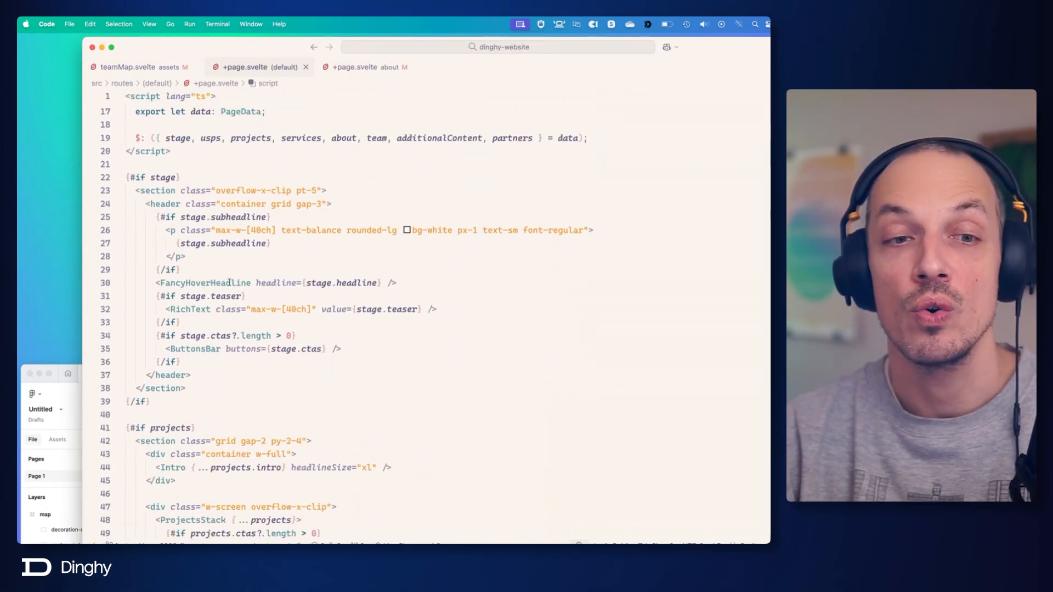
Open the FancyHoverHeadline component from the stage section and follow its FancyStrong reference to FancyStrong.svelte.
click(216, 283)
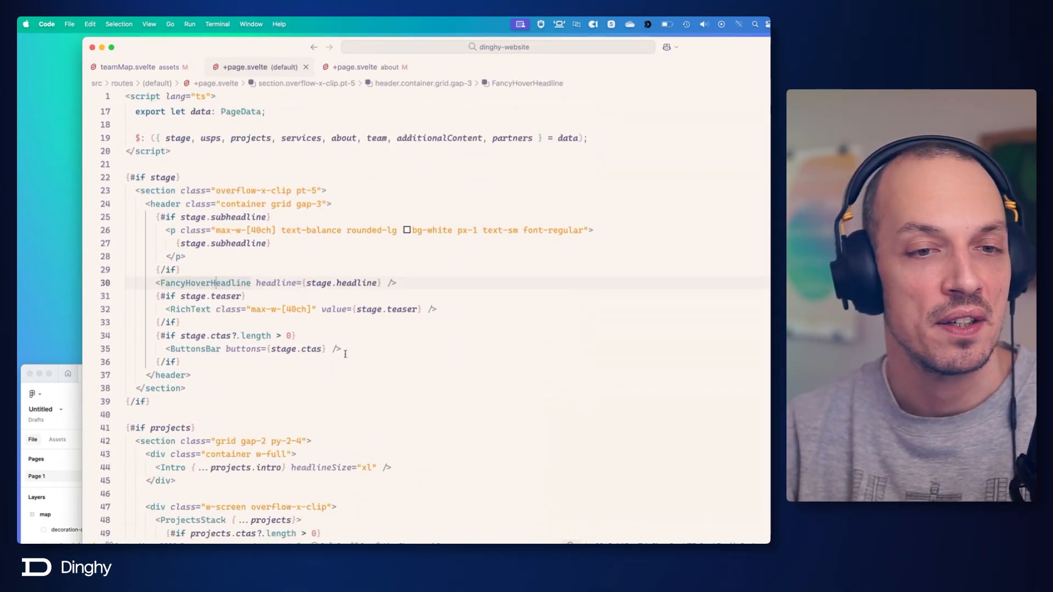
super+click(214, 283)
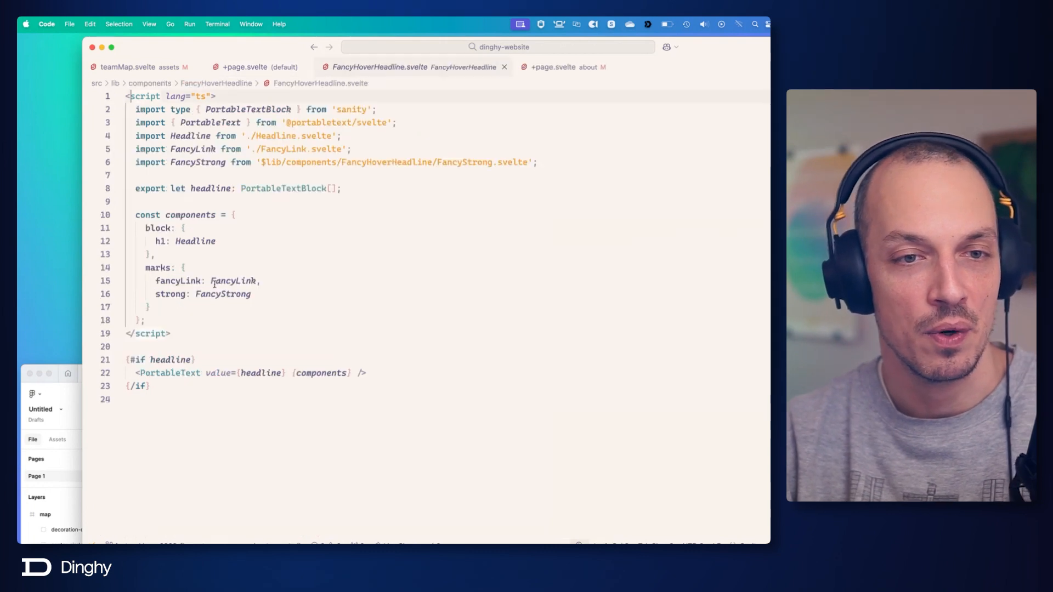
super+click(225, 294)
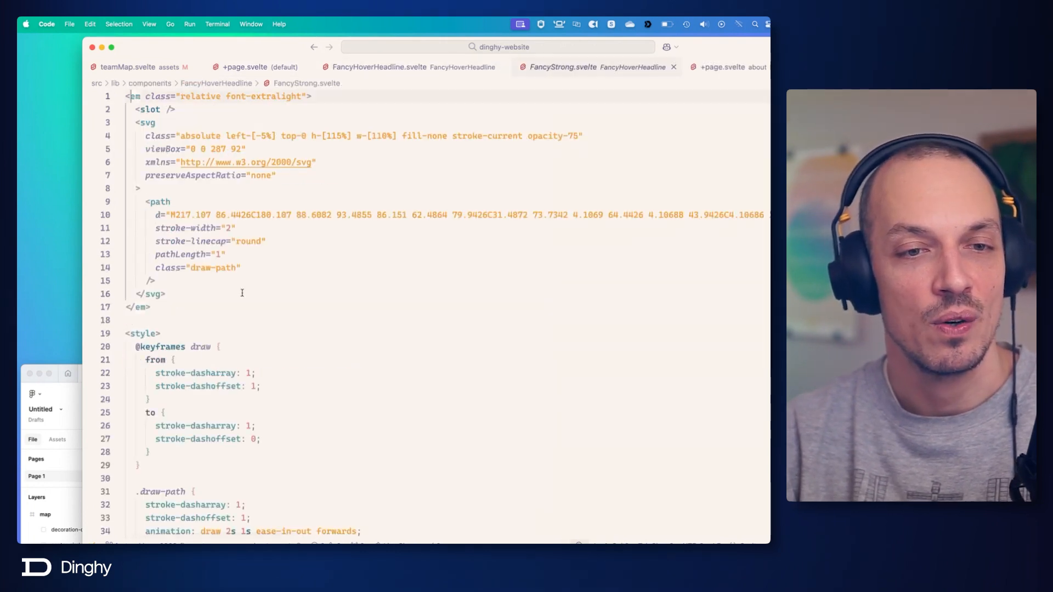
click(338, 296)
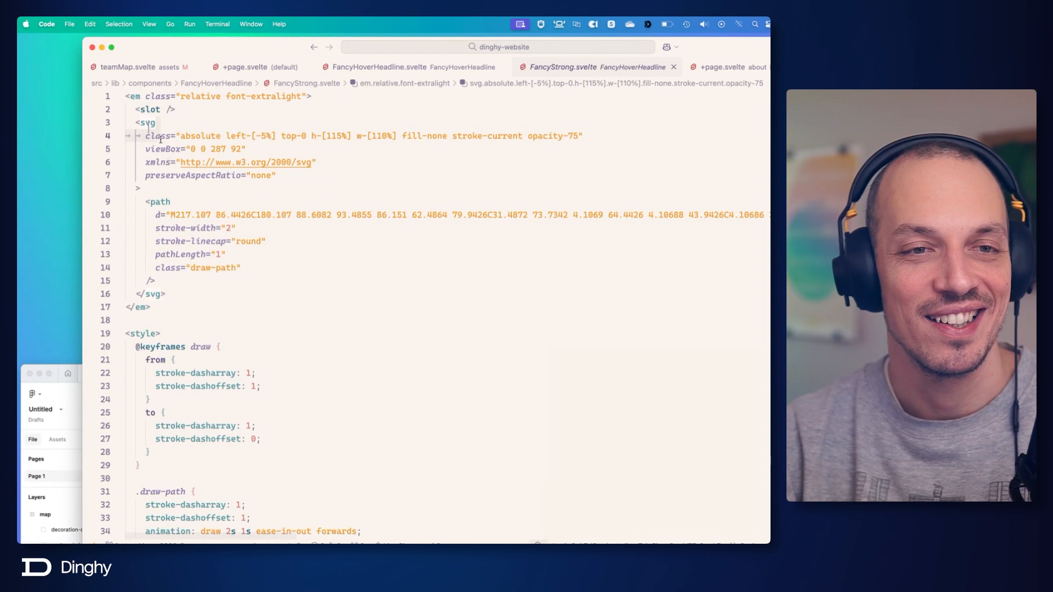
scroll(246, 302, down, 5)
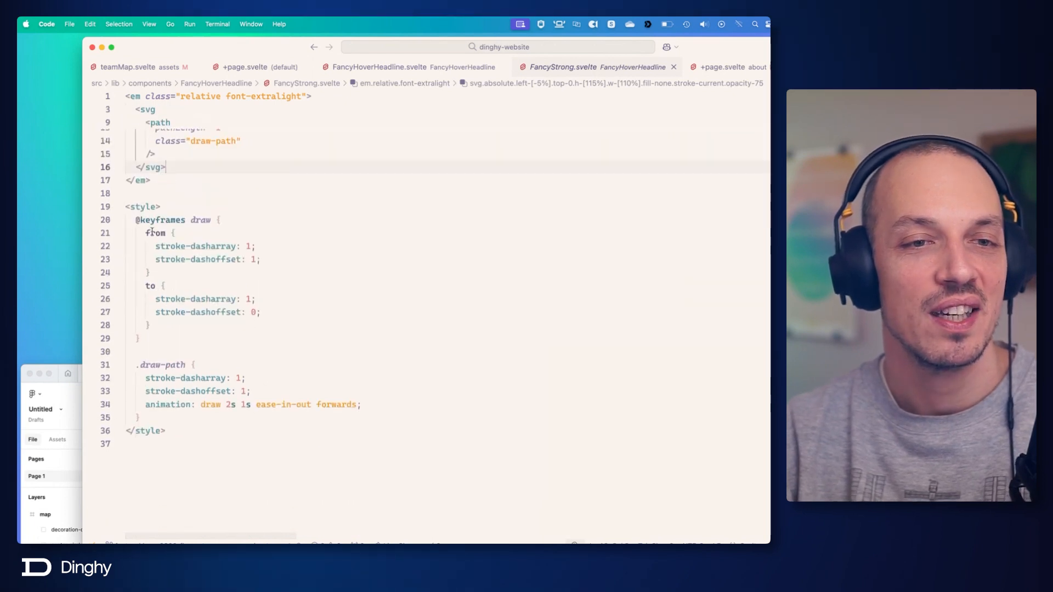
Review the draw keyframes' stroke-dasharray and stroke-dashoffset values and the .draw-path animation rule in the style block.
click(241, 220)
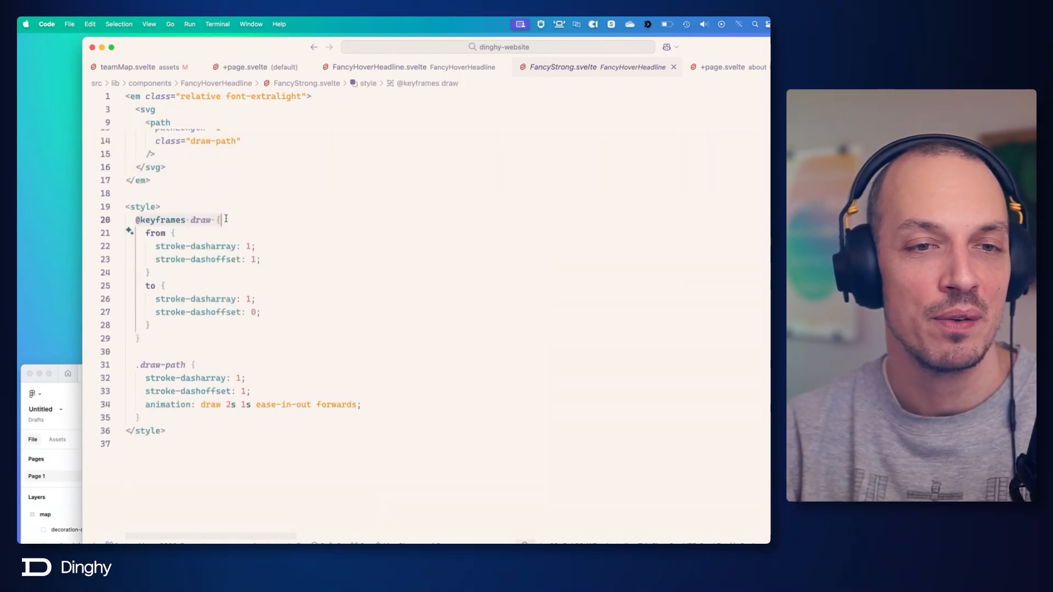
key(Left)
key(Left)
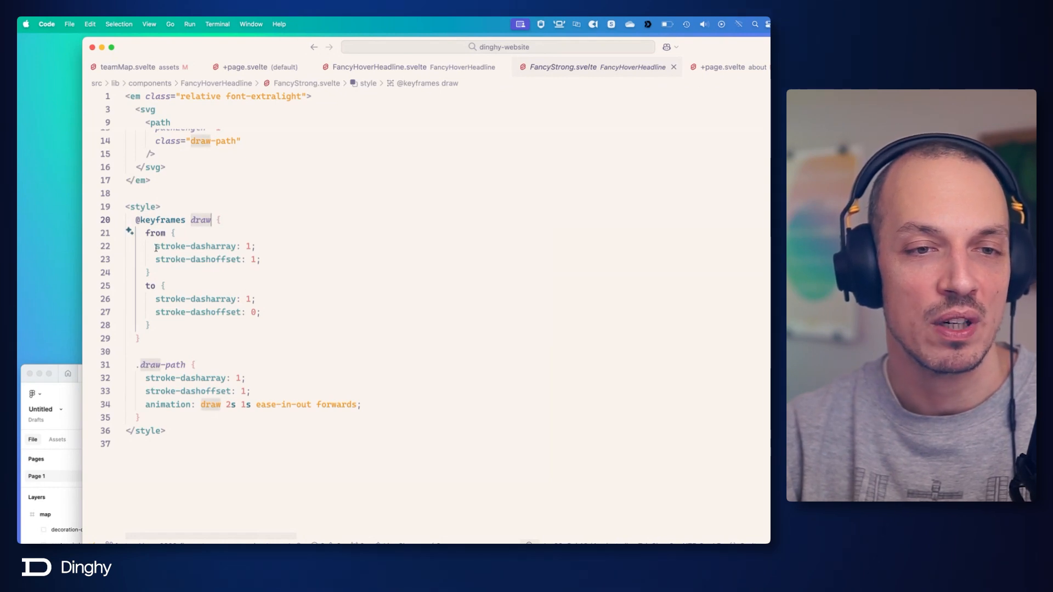
click(258, 259)
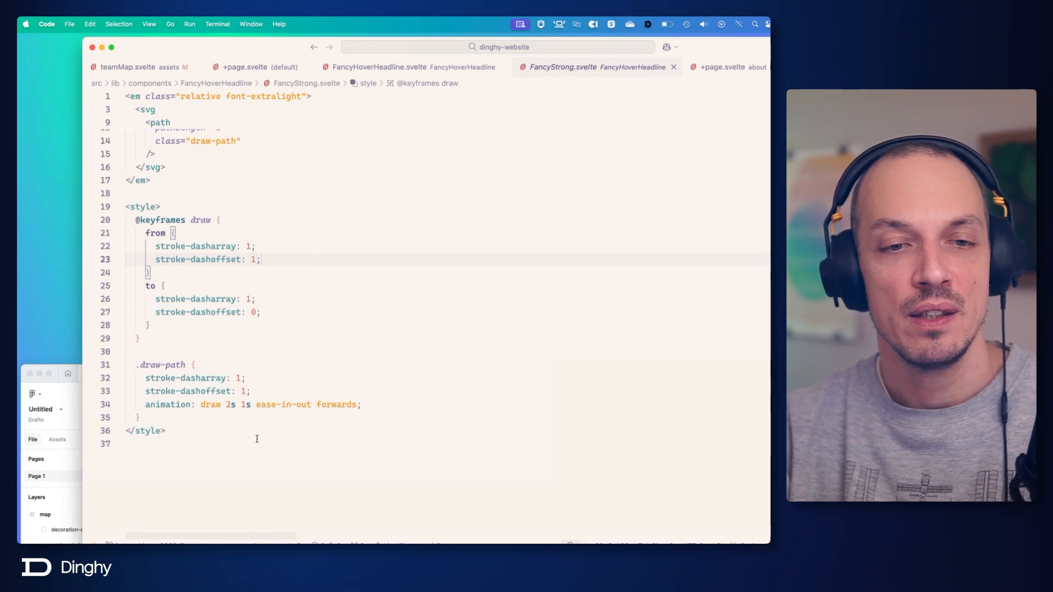
click(183, 417)
click(183, 430)
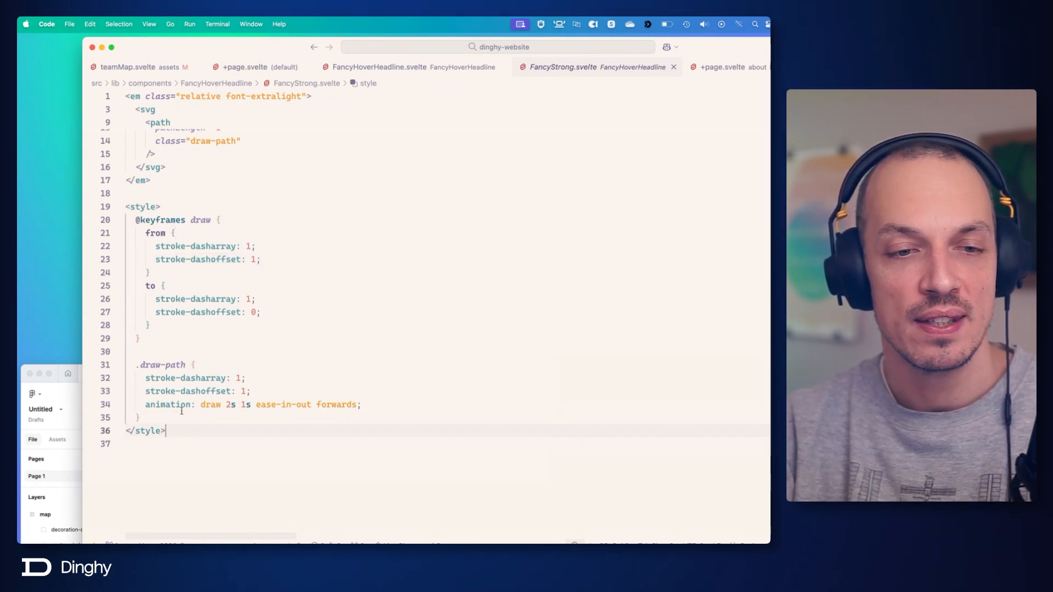
drag(134, 222, 154, 413)
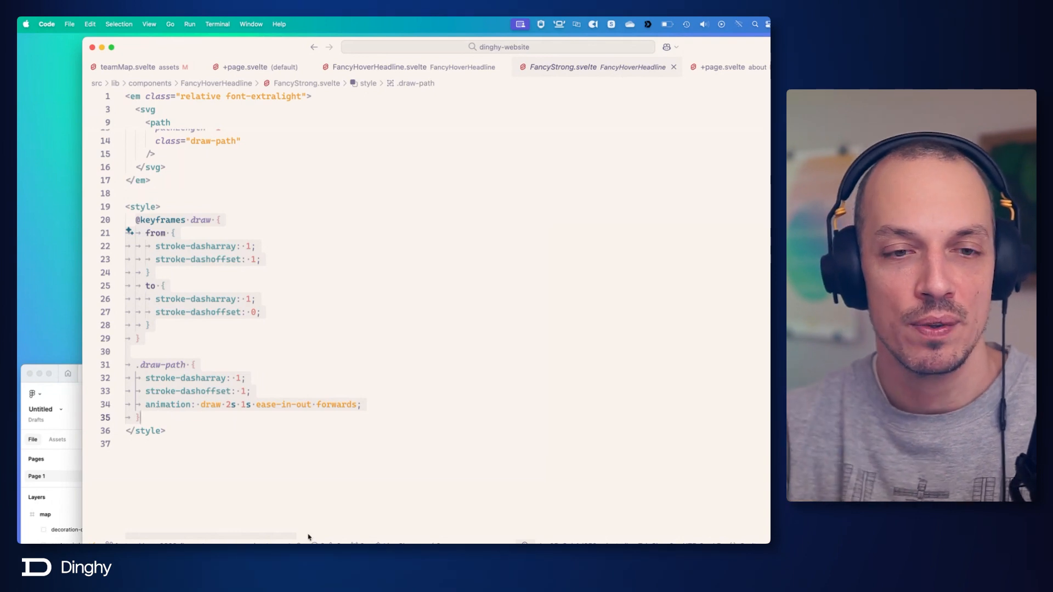
Switch to Chrome, go back to the About page's team map, and return to the code editor.
mouse_move(601, 531)
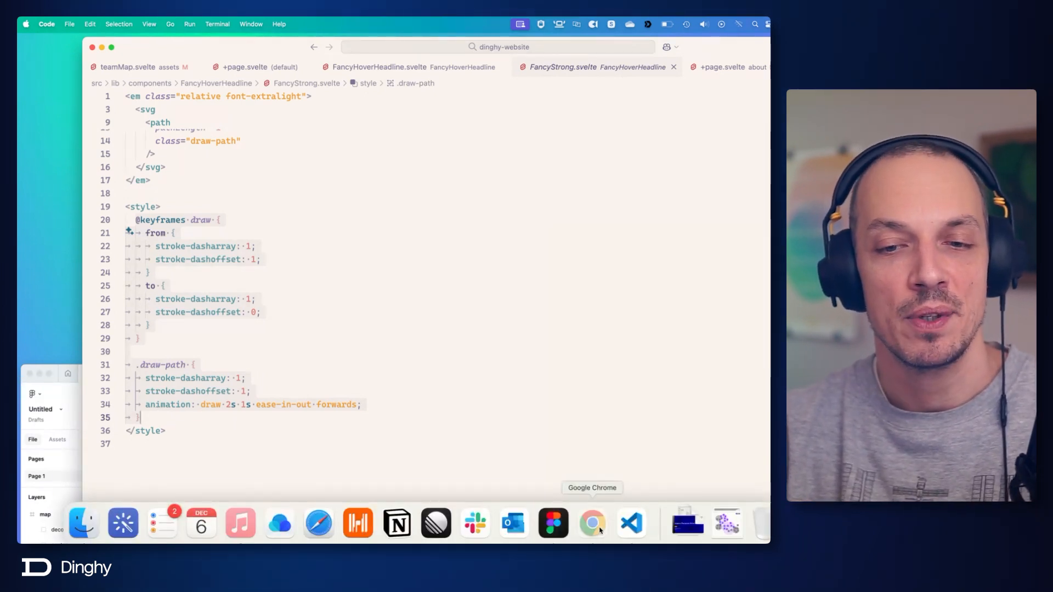
click(592, 523)
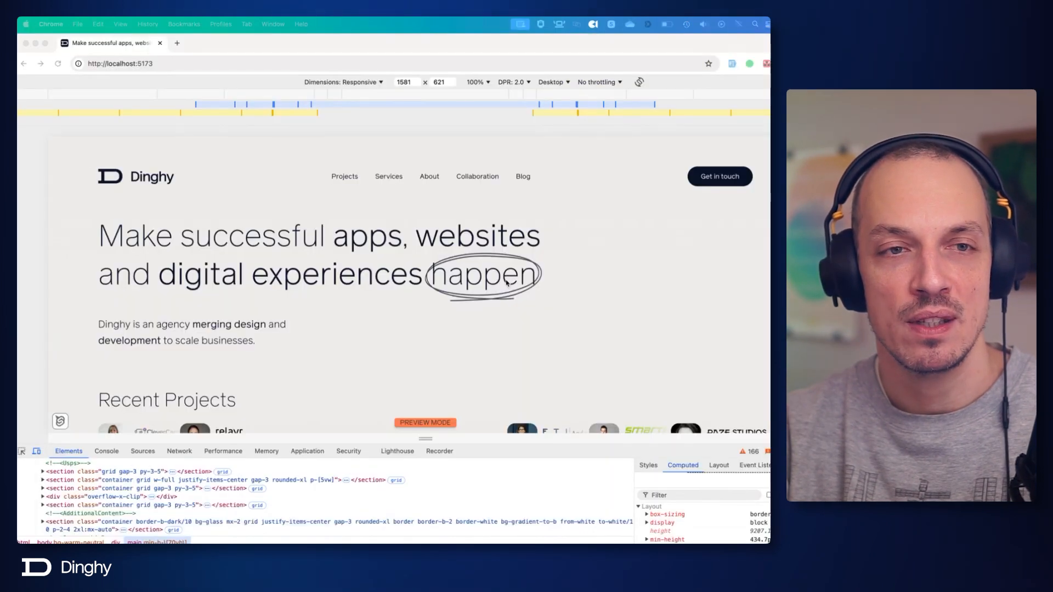
click(200, 47)
key(super+bracketleft)
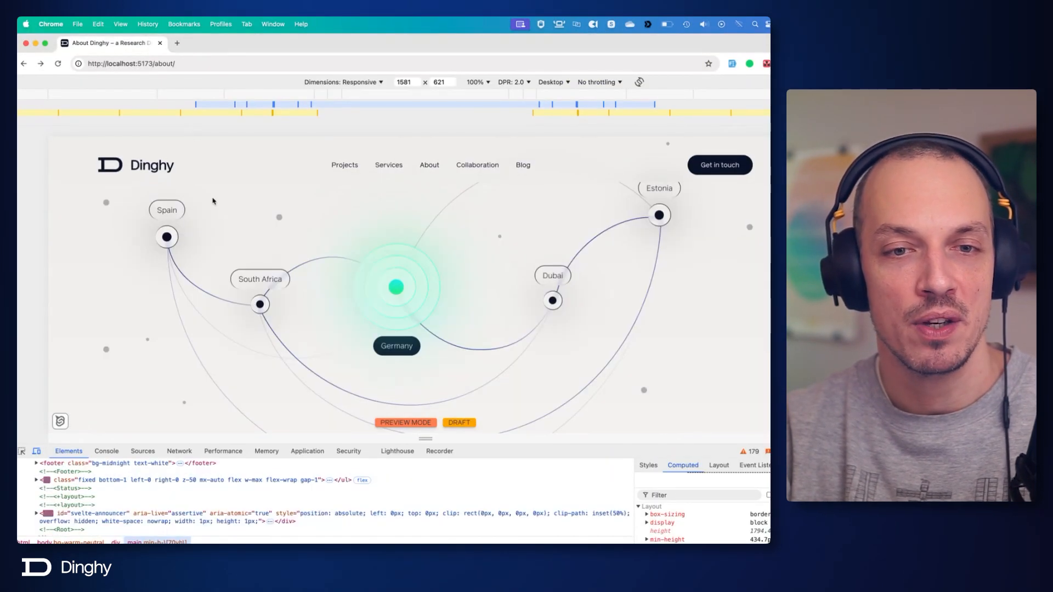
key(super+Tab)
Copy the complete style block with the draw keyframes and .draw-path rule from FancyStrong.svelte.
click(531, 408)
click(501, 421)
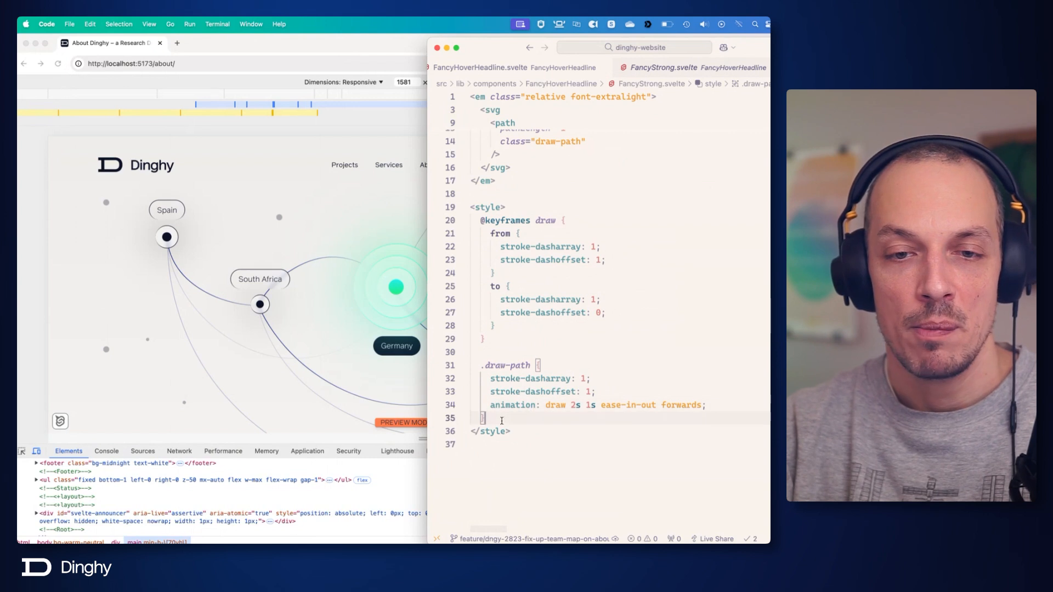
drag(501, 420, 470, 235)
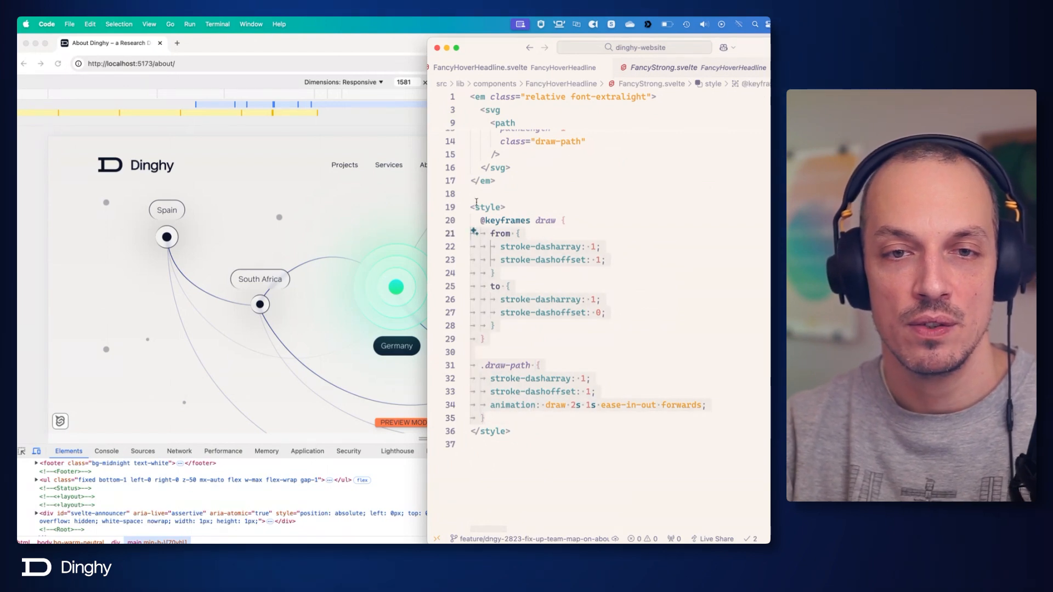
click(474, 206)
click(480, 221)
drag(472, 197, 502, 411)
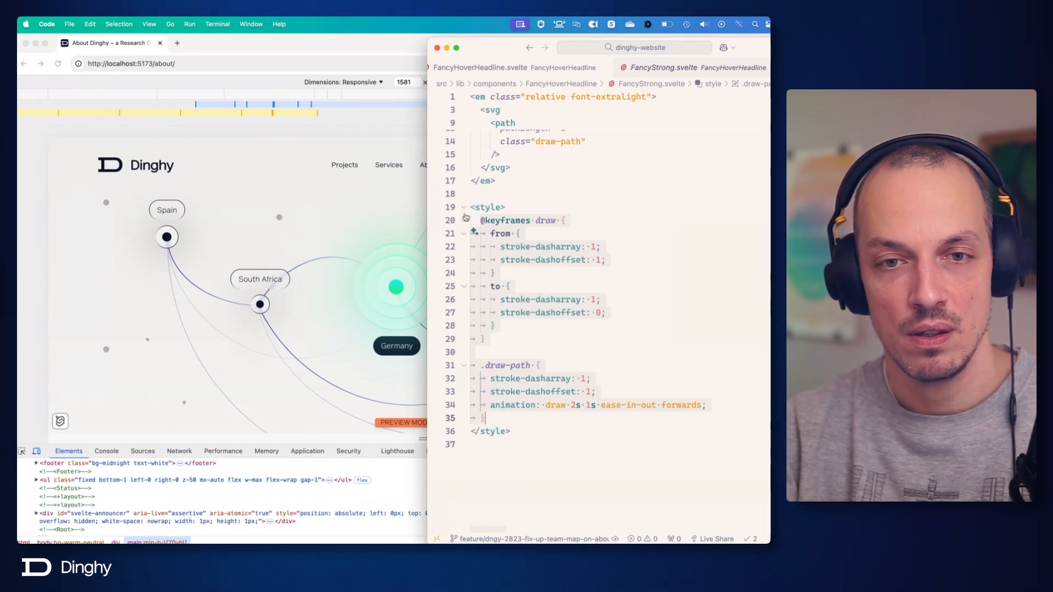
drag(507, 417, 424, 206)
key(super+c)
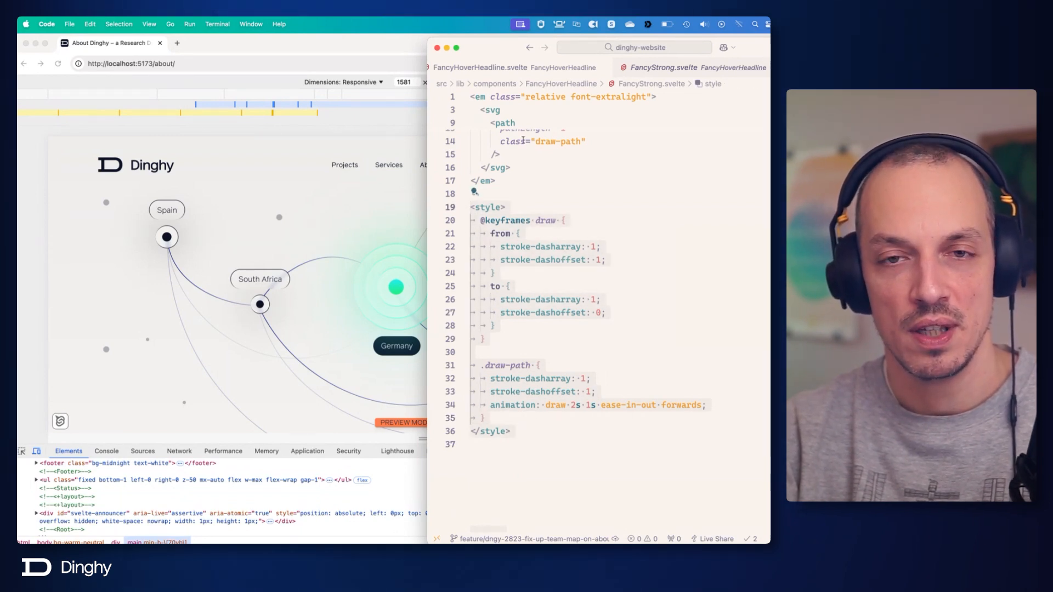
Paste the copied style block into teamMap.svelte, directly inside the svg element above the map group.
click(530, 69)
scroll(529, 69, left, 4)
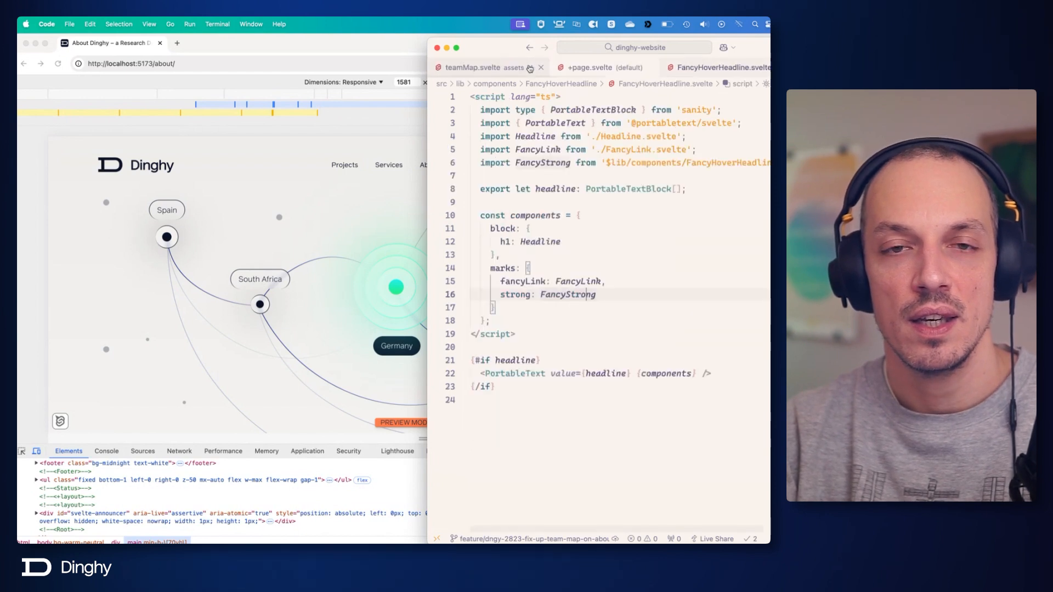
click(530, 69)
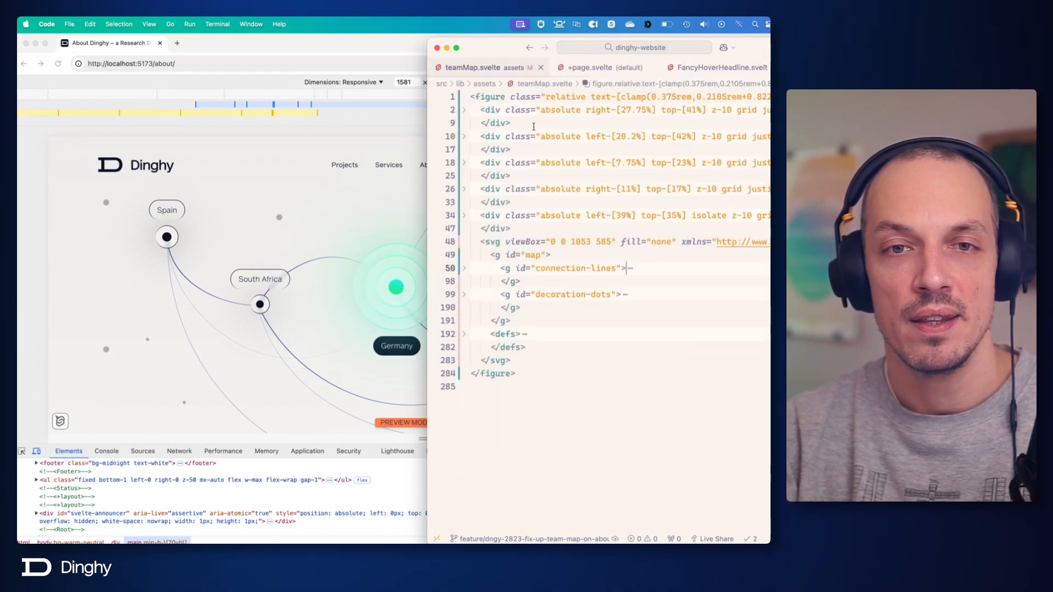
click(527, 356)
click(519, 242)
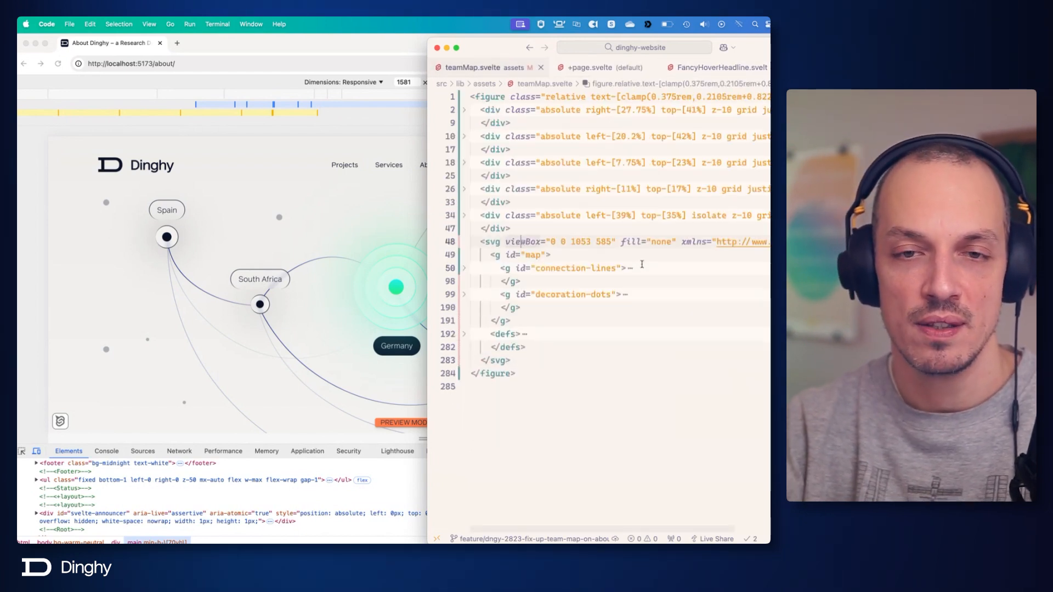
key(super+Return)
key(super+v)
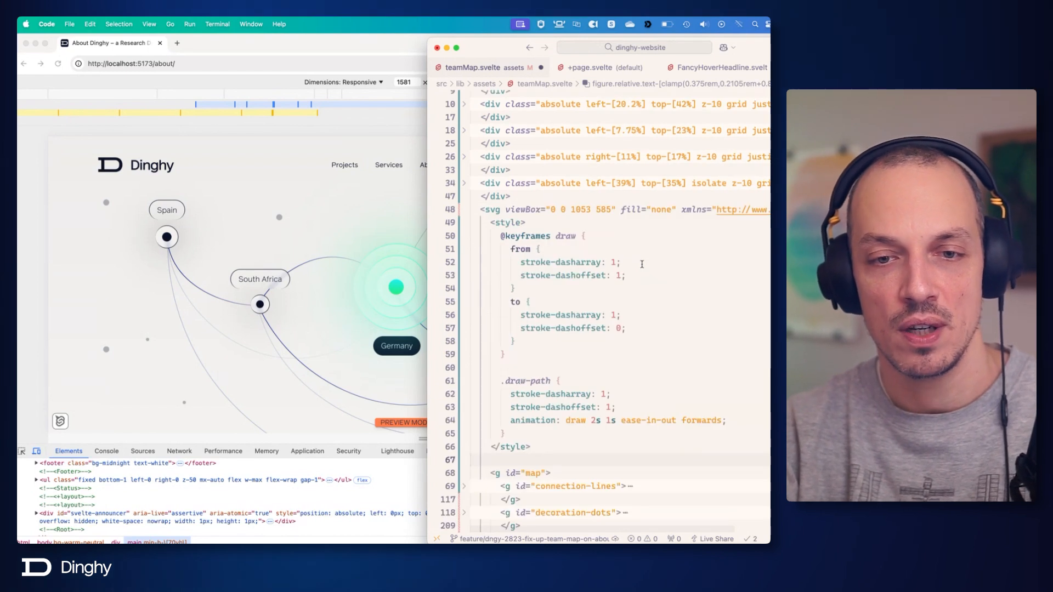
Replace the .draw-path selector in the pasted style block with "#connection-lines path".
scroll(630, 274, down, 5)
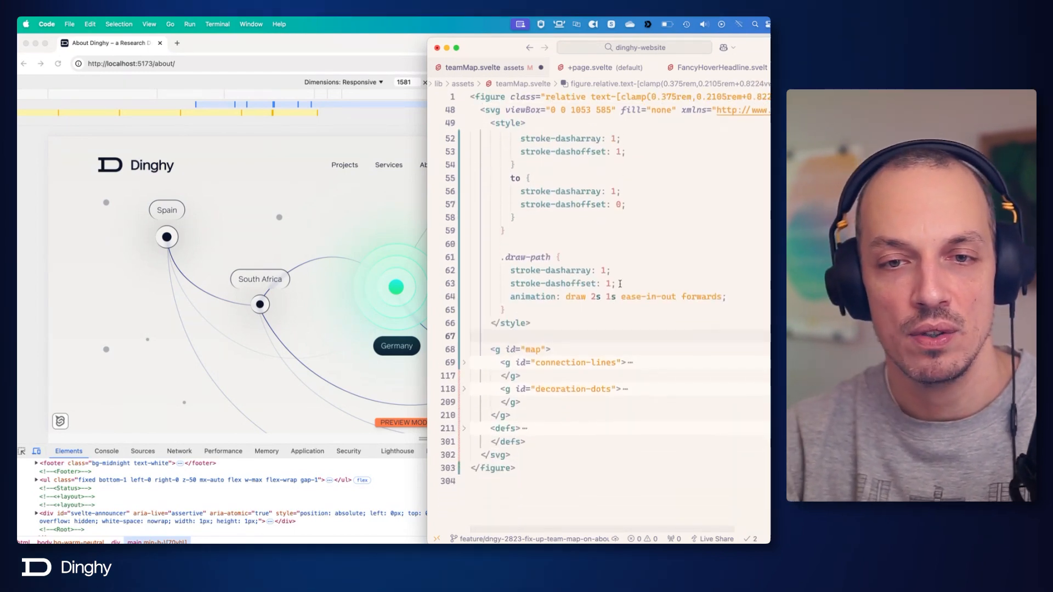
drag(501, 257, 561, 258)
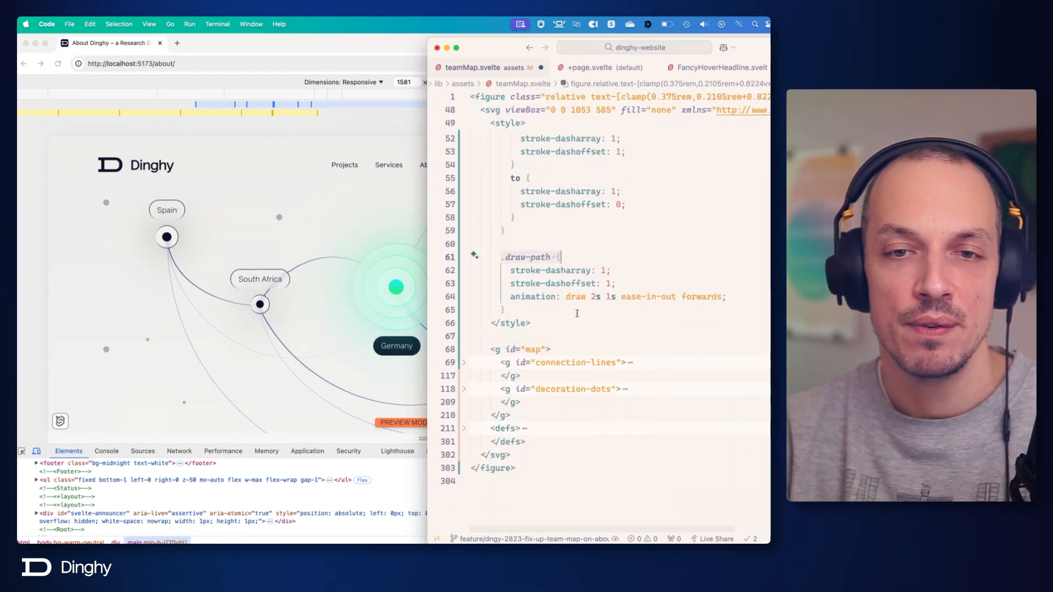
click(561, 262)
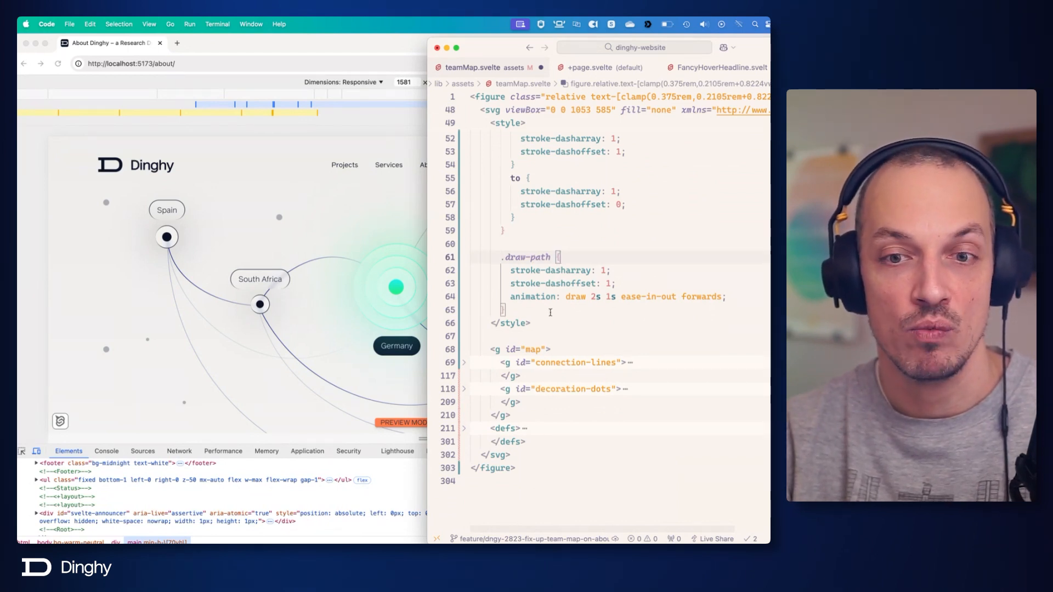
click(552, 258)
double_click(513, 256)
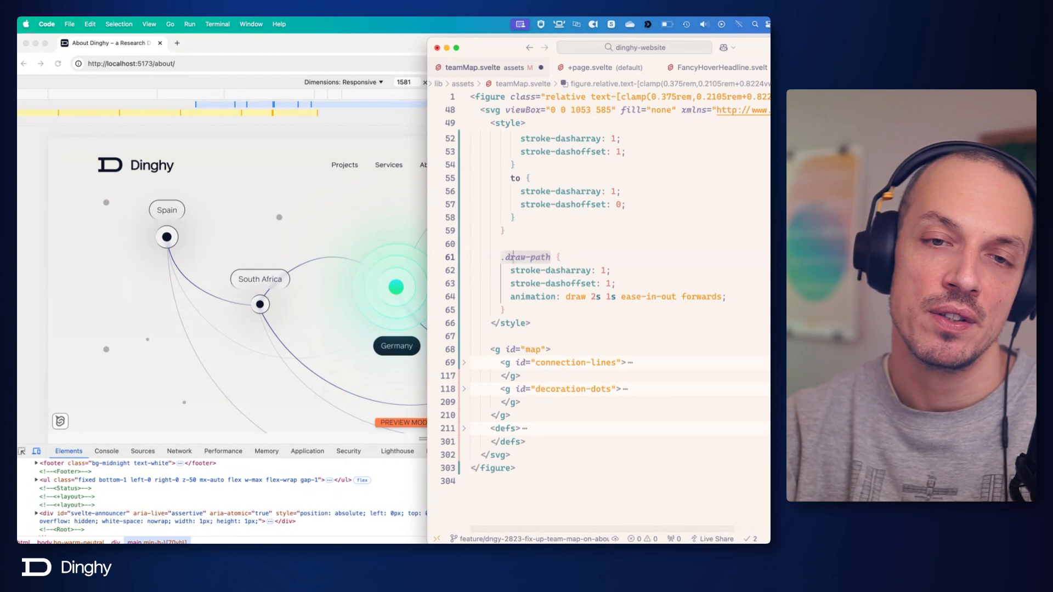
key(BackSpace)
key(BackSpace)
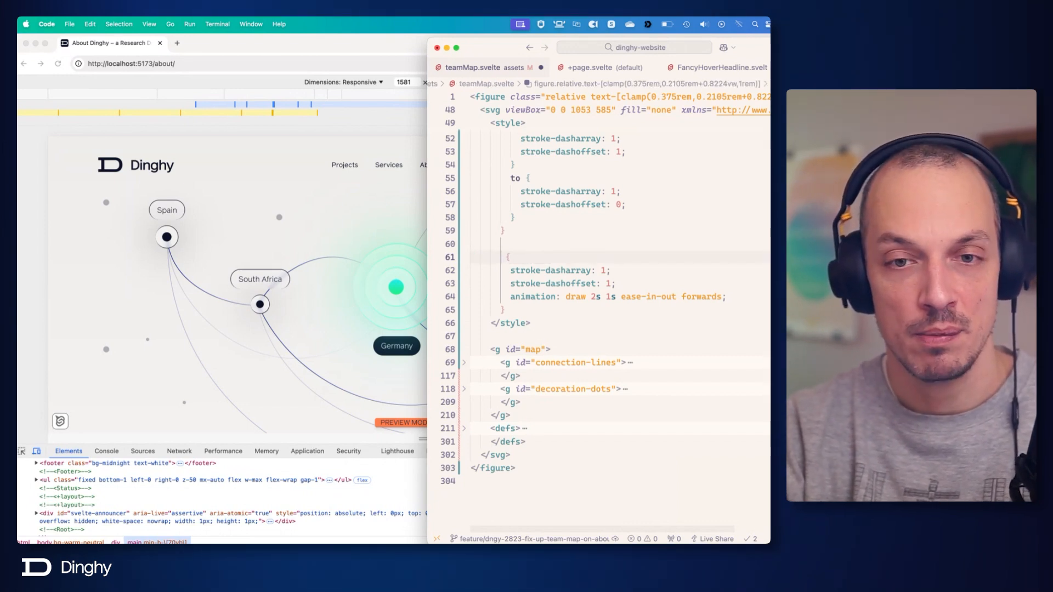
text(#connec)
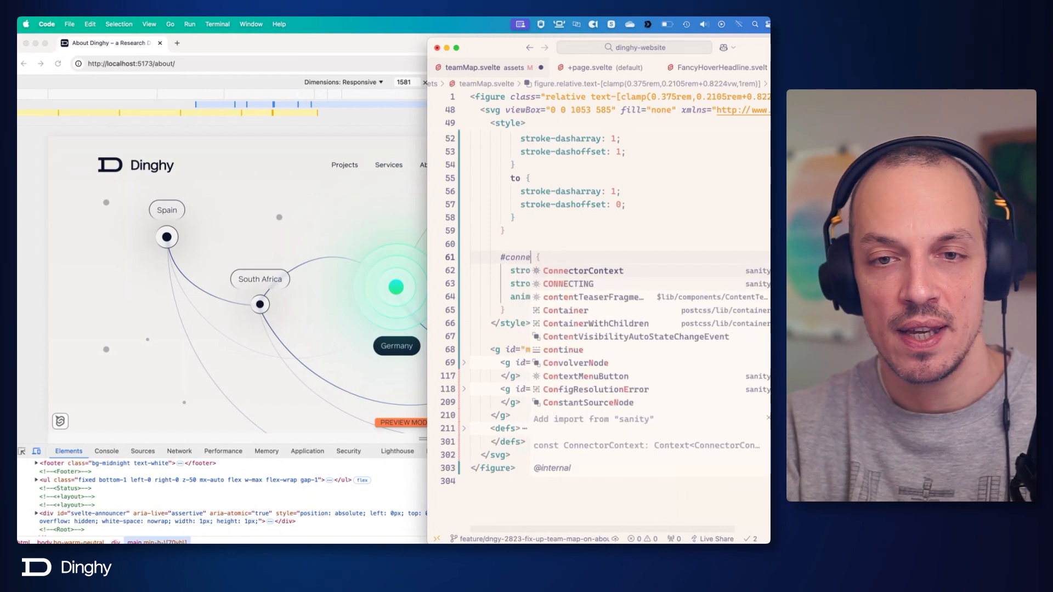
text(tion)
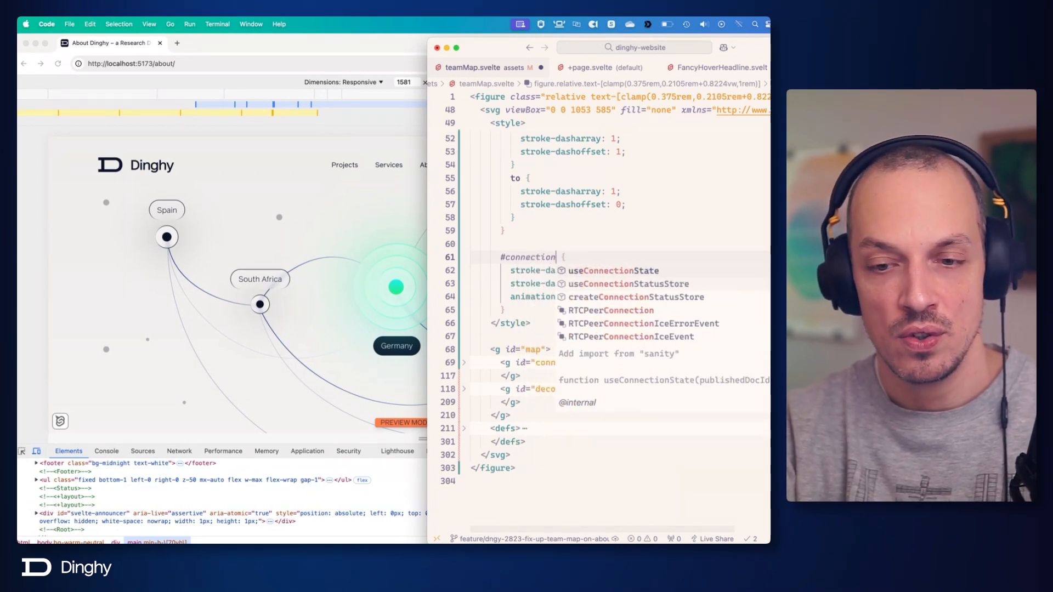
text(-l)
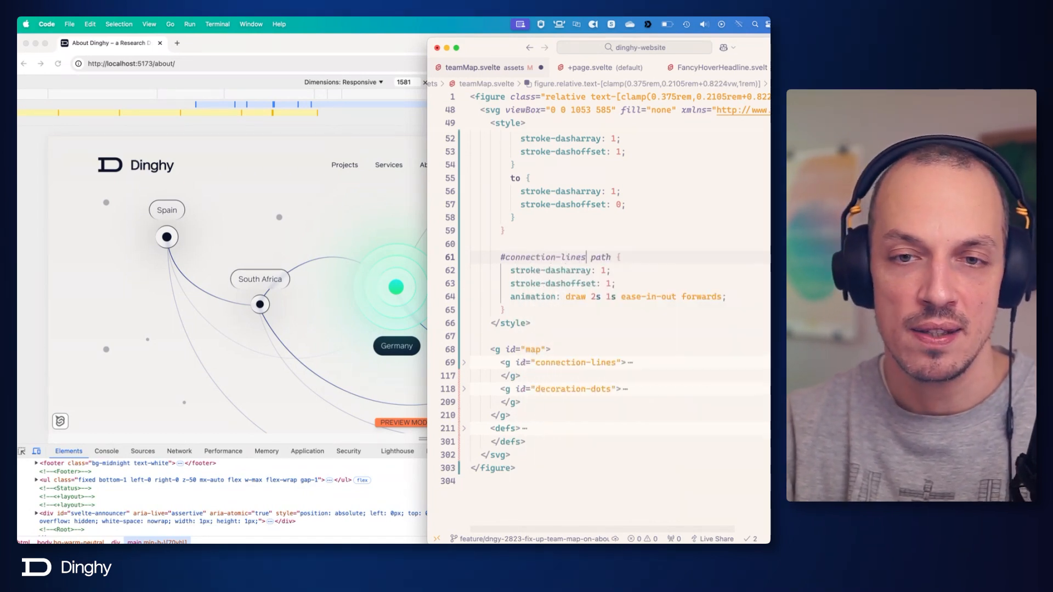
text(ines oa)
key(BackSpace)
key(BackSpace)
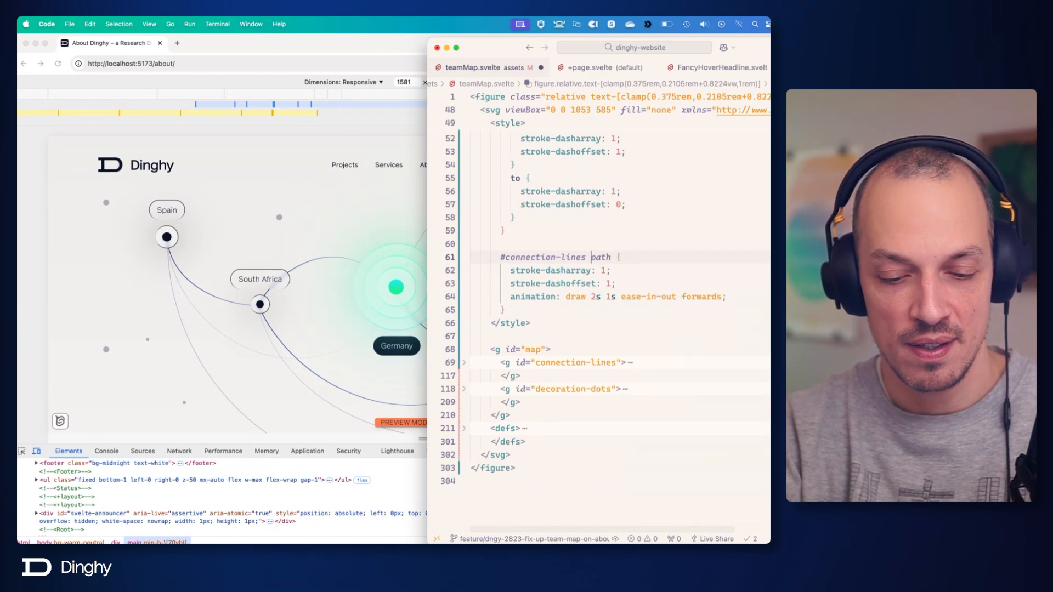
text(path)
key(Escape)
Unfold the connection-lines group to check its path elements against the new rule, and save teamMap.svelte.
click(525, 349)
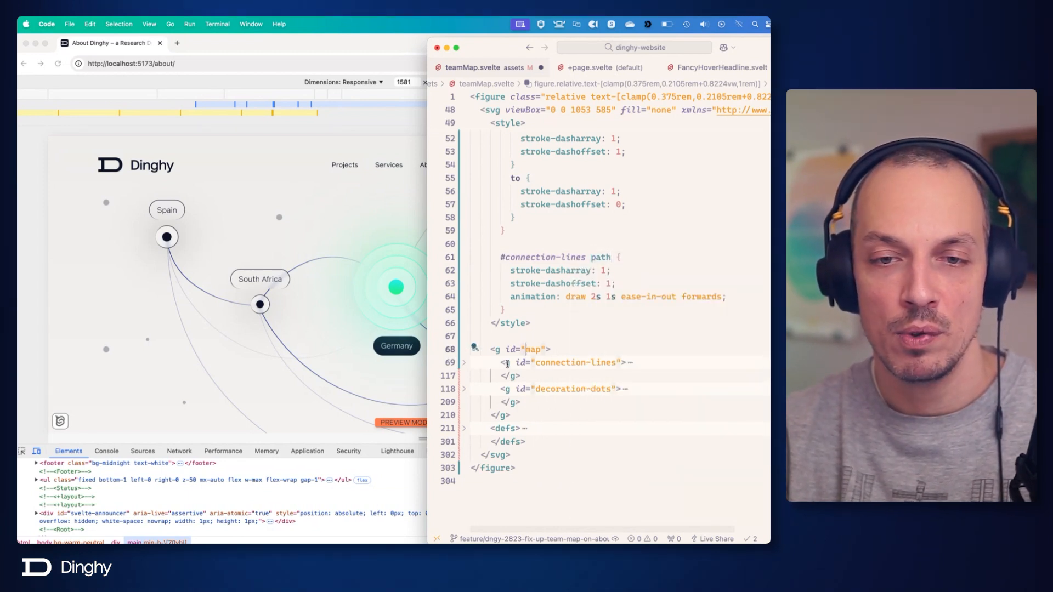
click(546, 362)
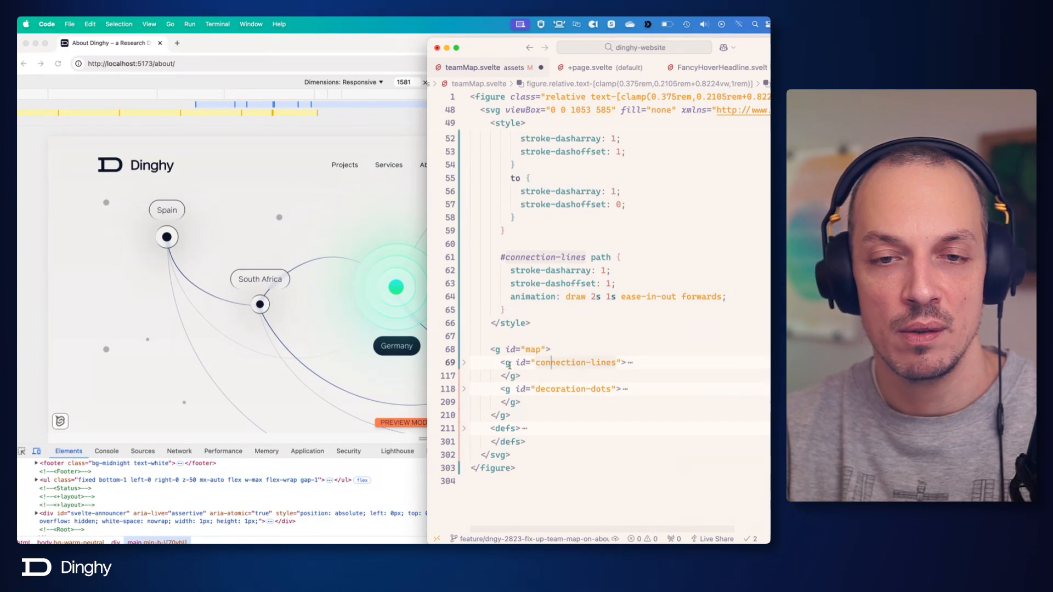
click(464, 362)
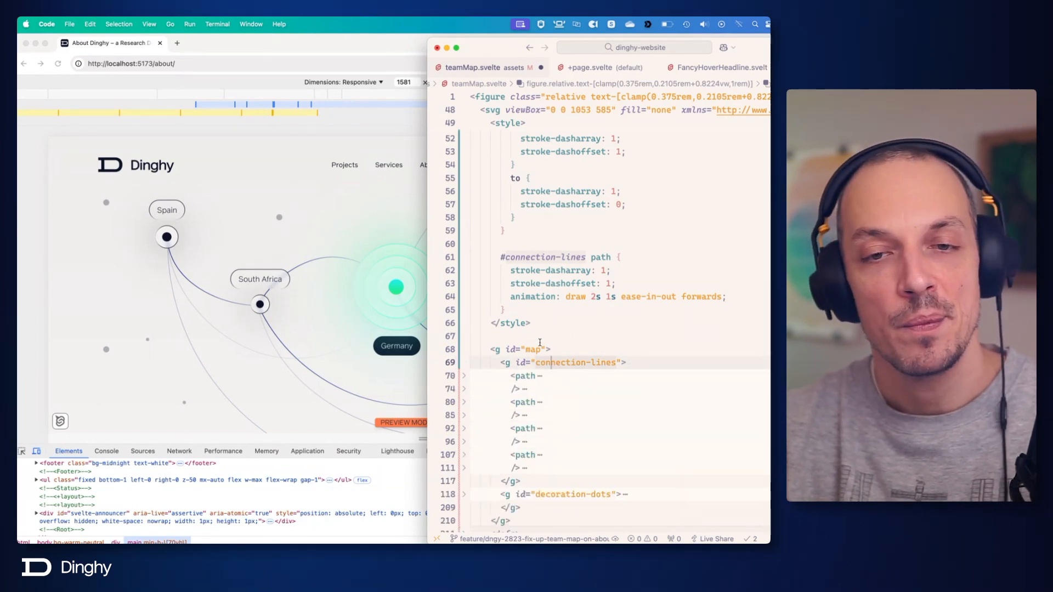
click(665, 283)
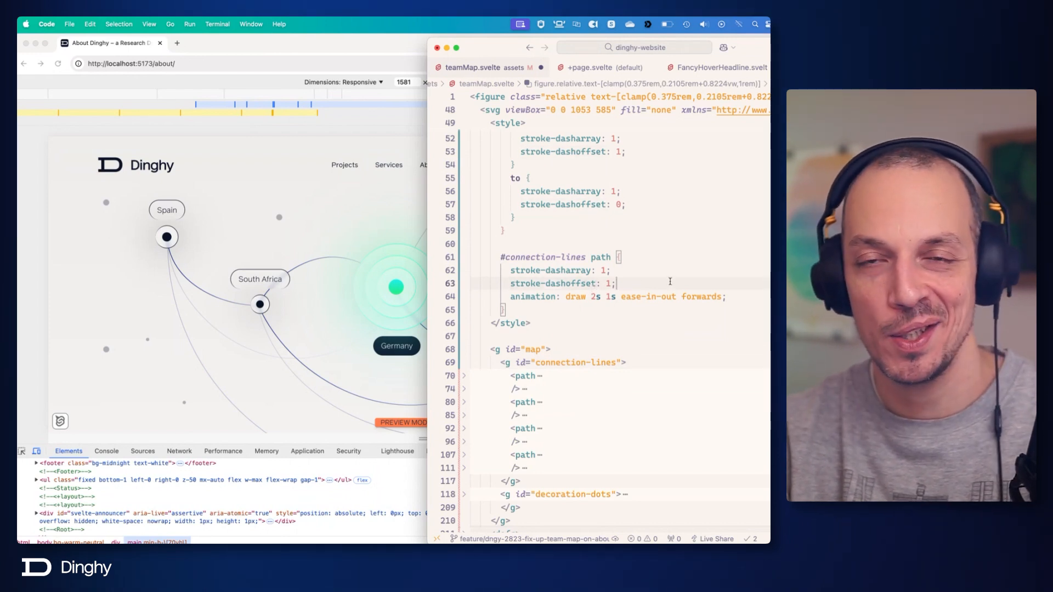
click(649, 242)
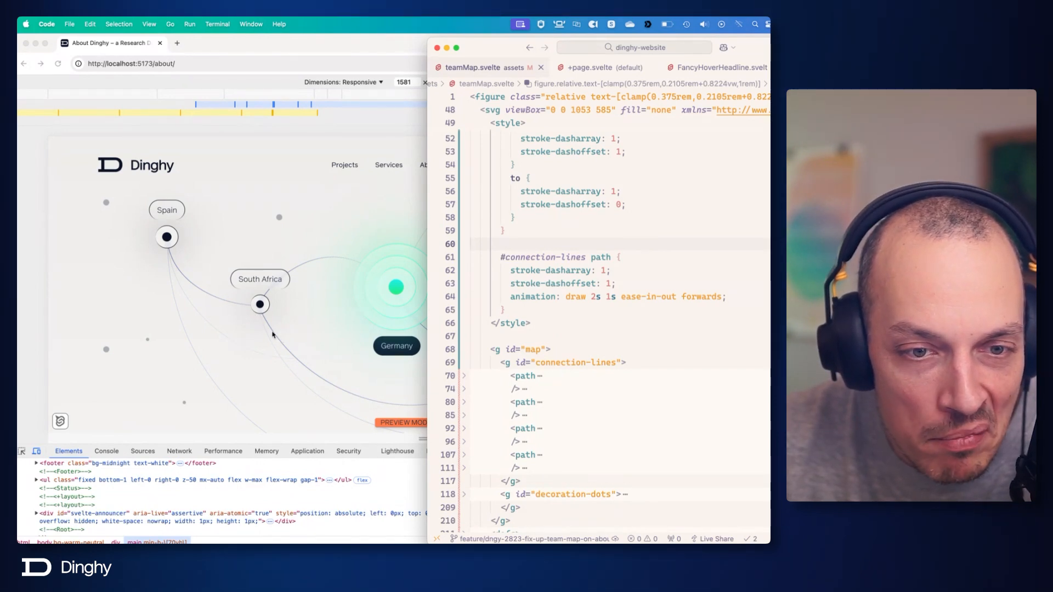
Try stroke-dasharray and stroke-dashoffset values of 100 in the "#connection-lines path" rule and save teamMap.svelte.
click(605, 271)
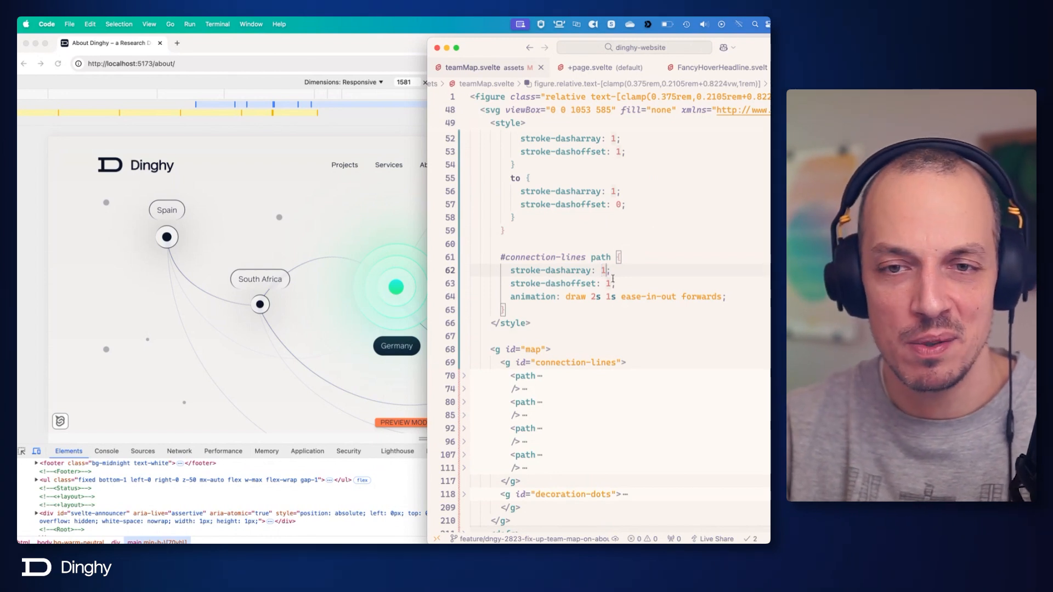
alt+click(611, 283)
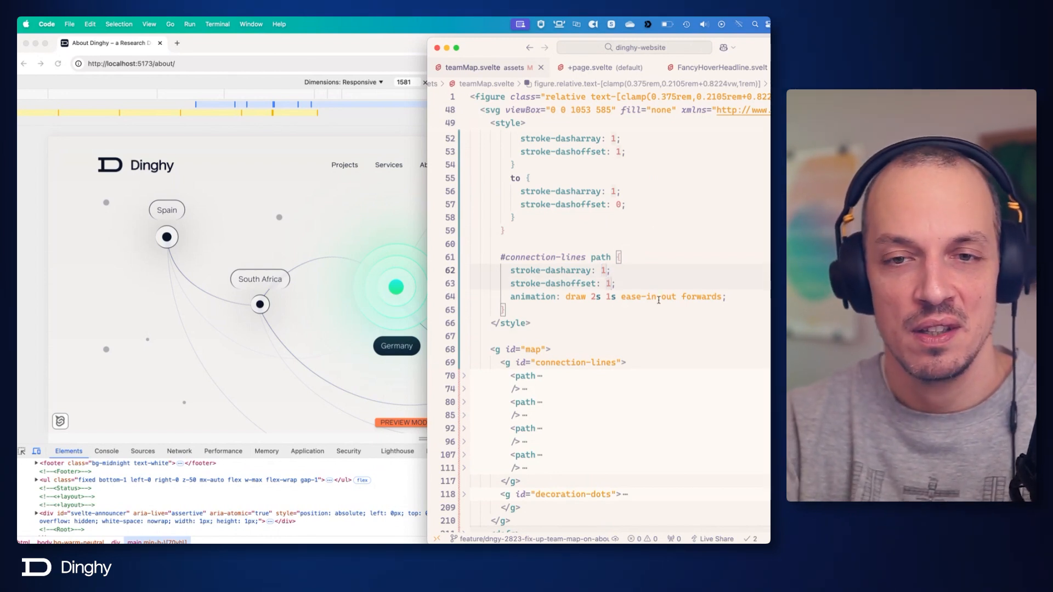
text(10)
key(BackSpace)
key(BackSpace)
text(00)
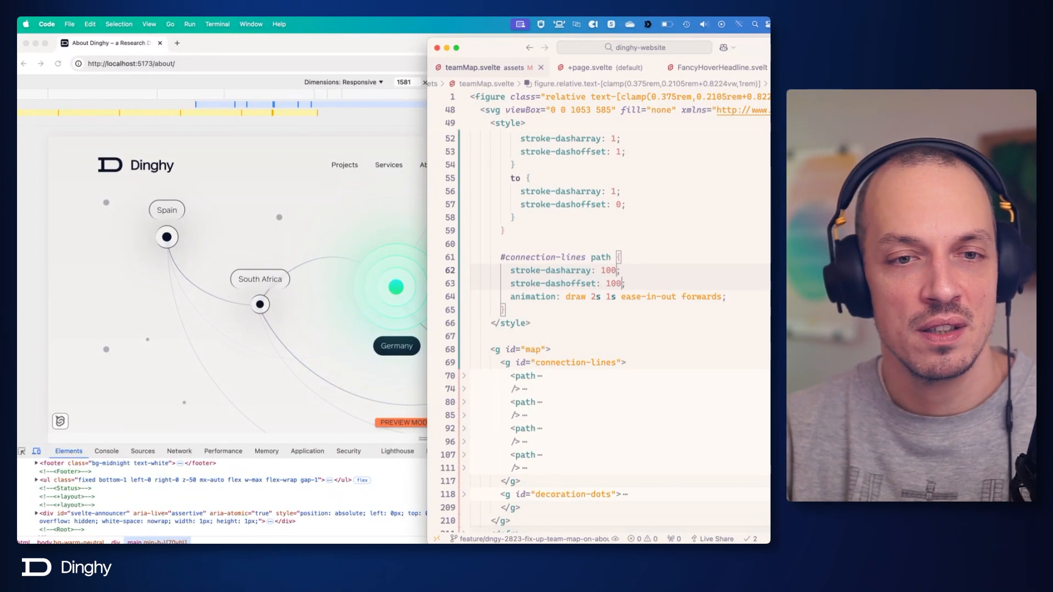
key(cmd+s)
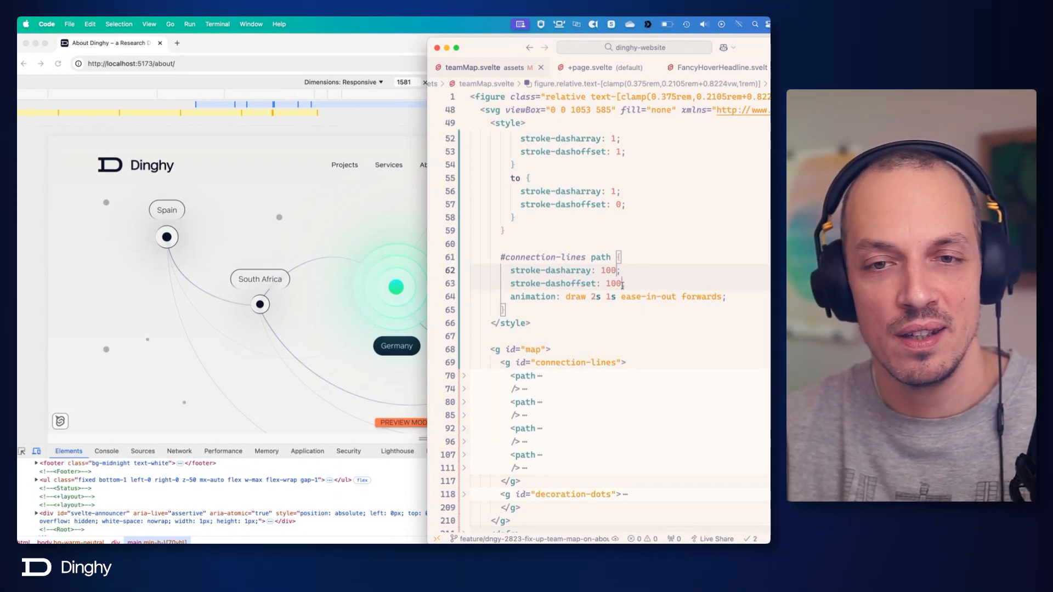
click(634, 322)
click(645, 304)
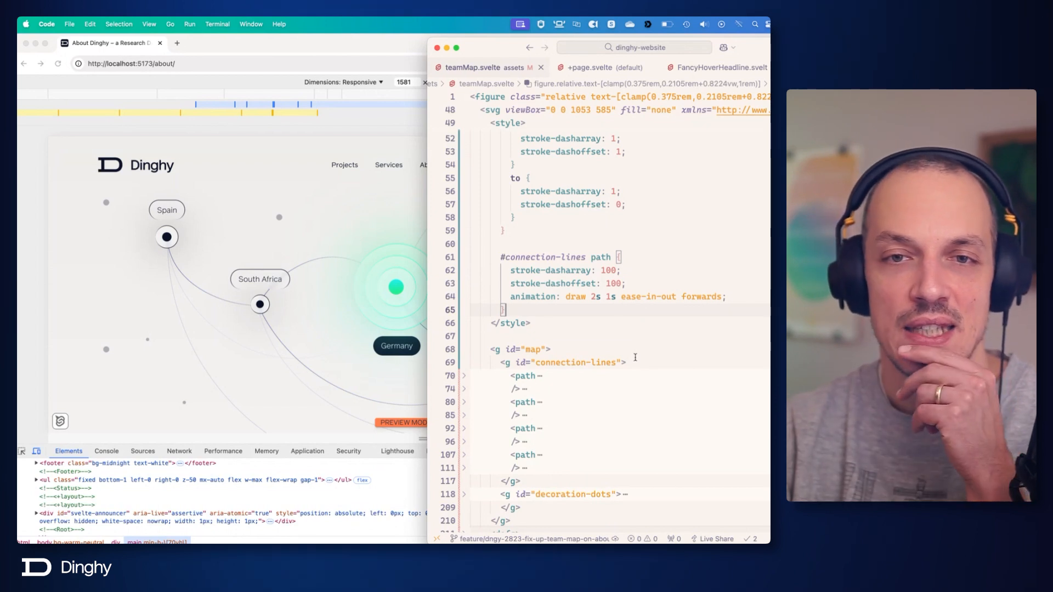
Switch to the browser to inspect the team map's connection lines on the About page, and return to teamMap.svelte in the code editor.
scroll(635, 357, up, 2)
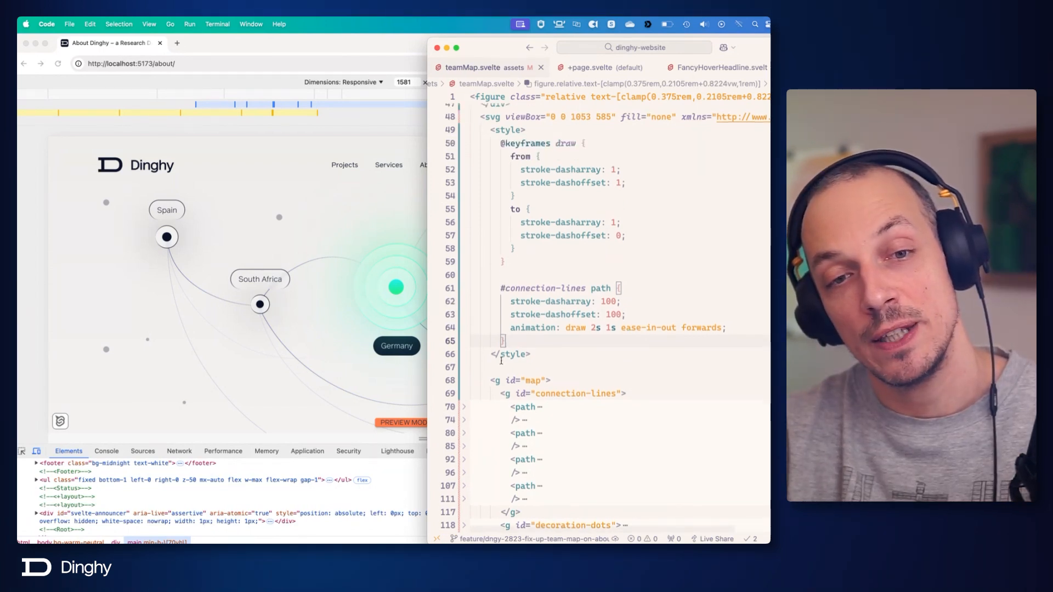
click(317, 354)
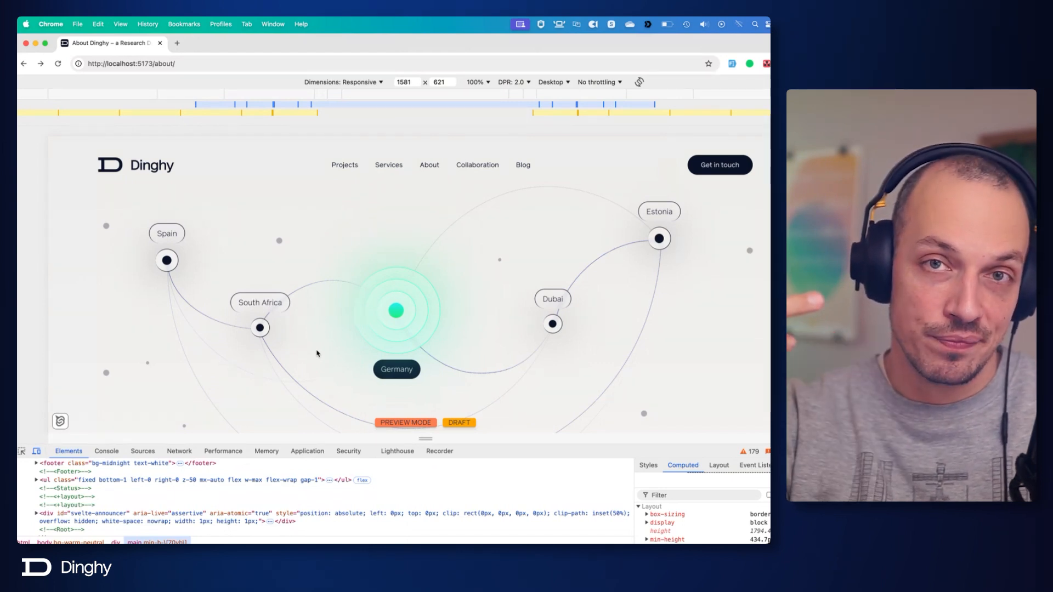
scroll(318, 354, down, 3)
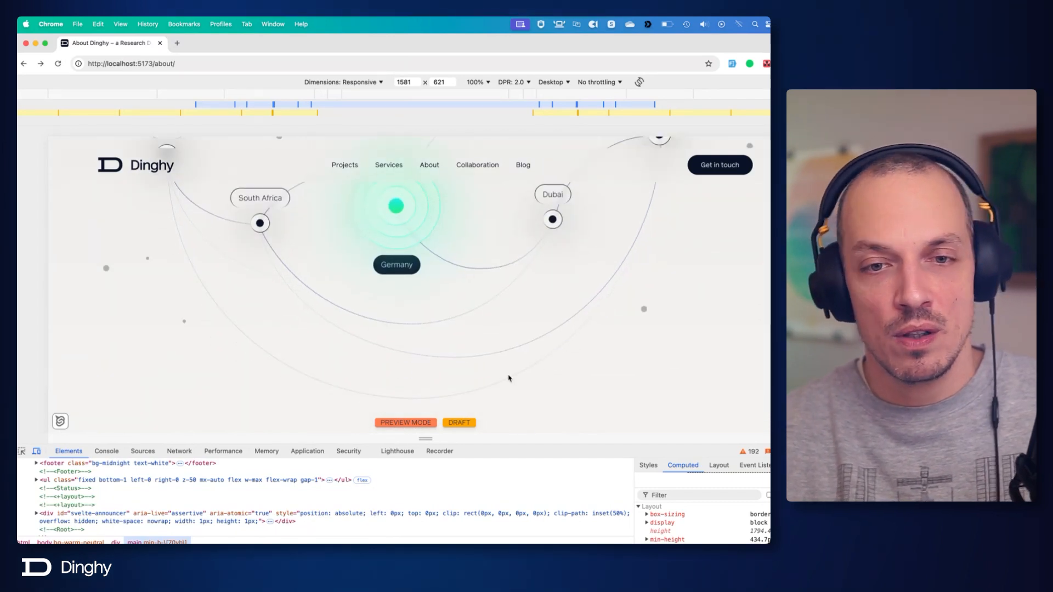
scroll(663, 211, up, 3)
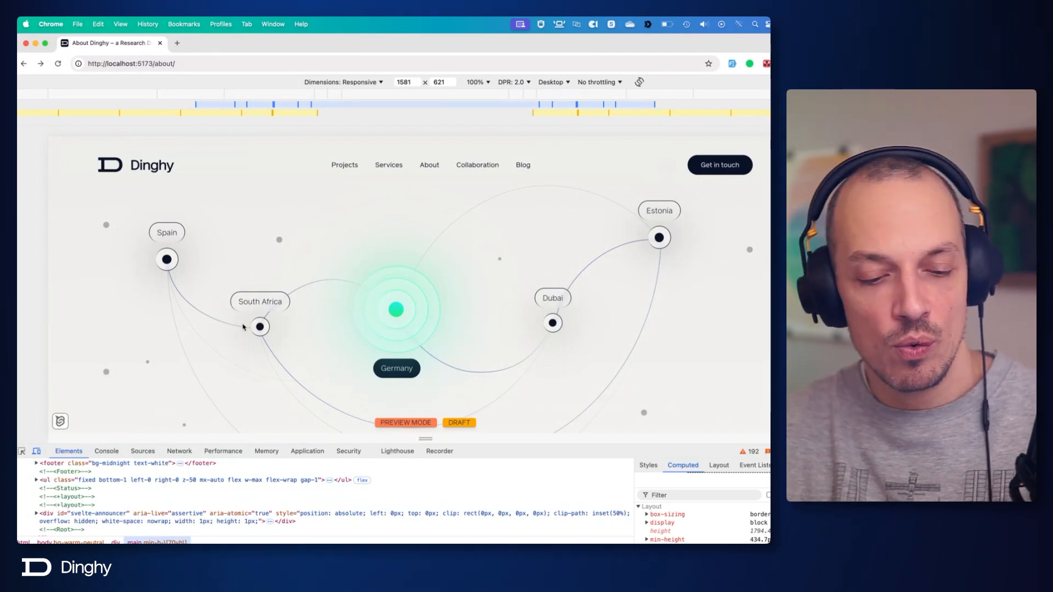
key(super+Tab)
Try stroke-dasharray and stroke-dashoffset values of 100 in the from block of the draw keyframes and save the file.
click(645, 308)
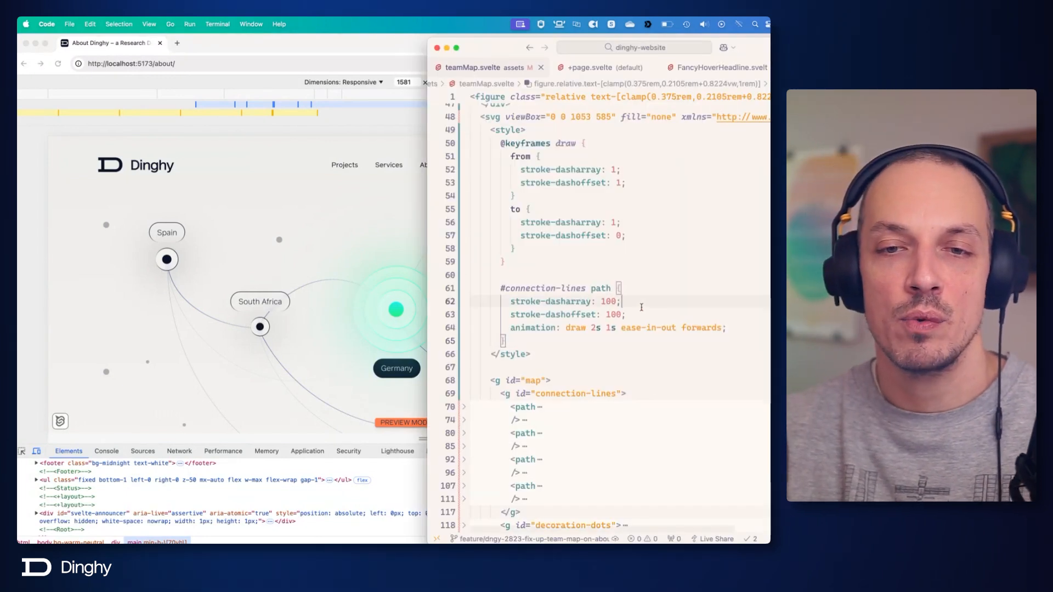
click(624, 315)
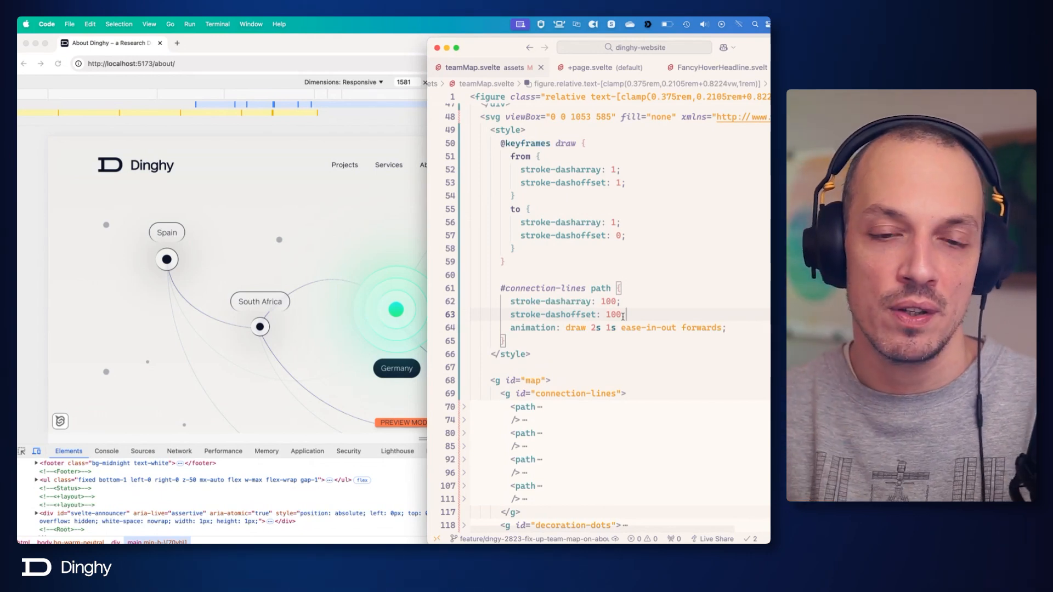
scroll(622, 318, down, 5)
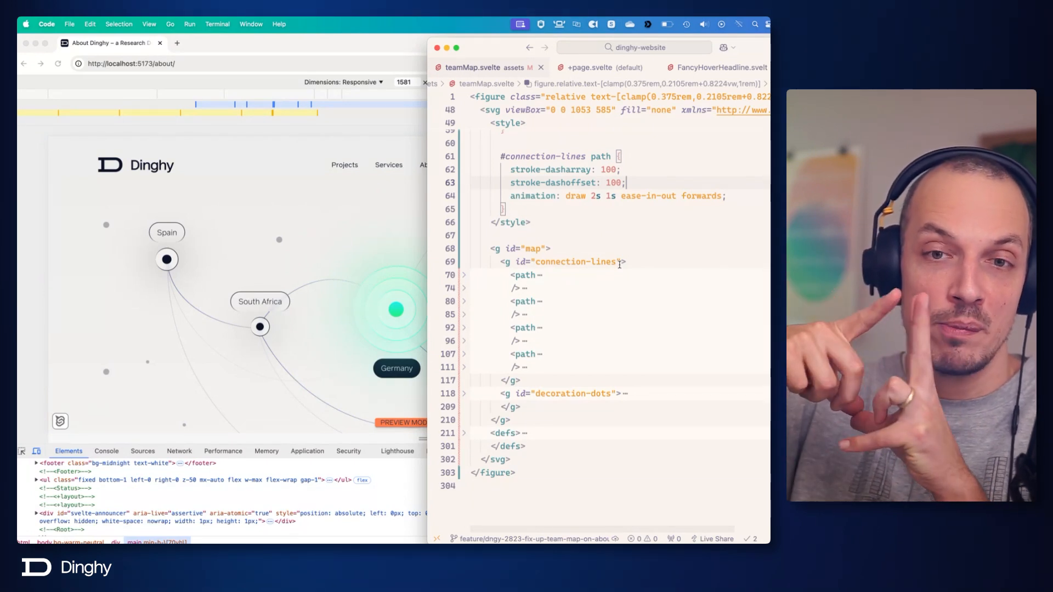
scroll(629, 266, up, 5)
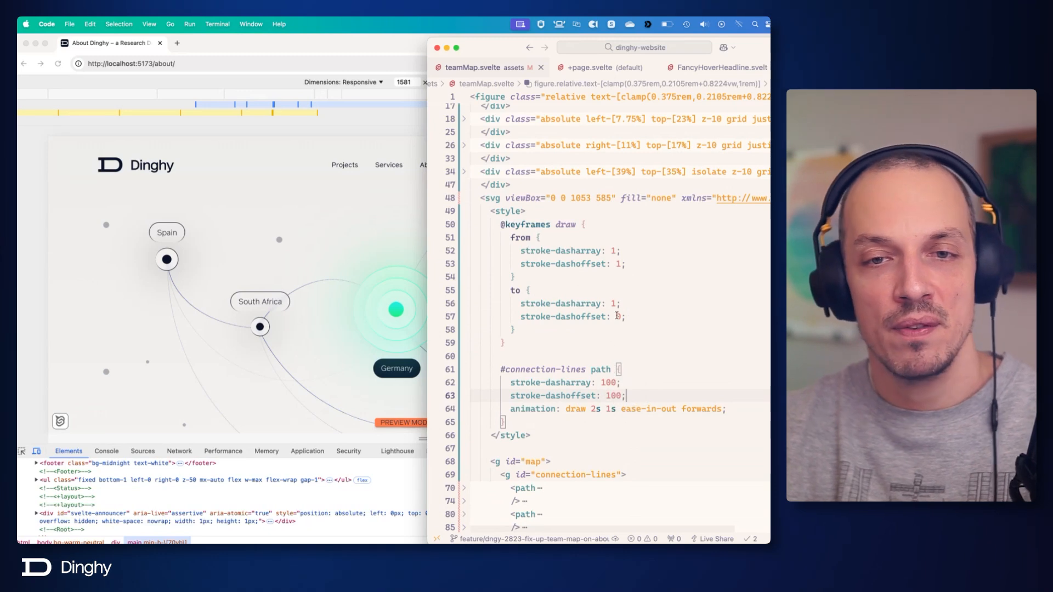
click(613, 272)
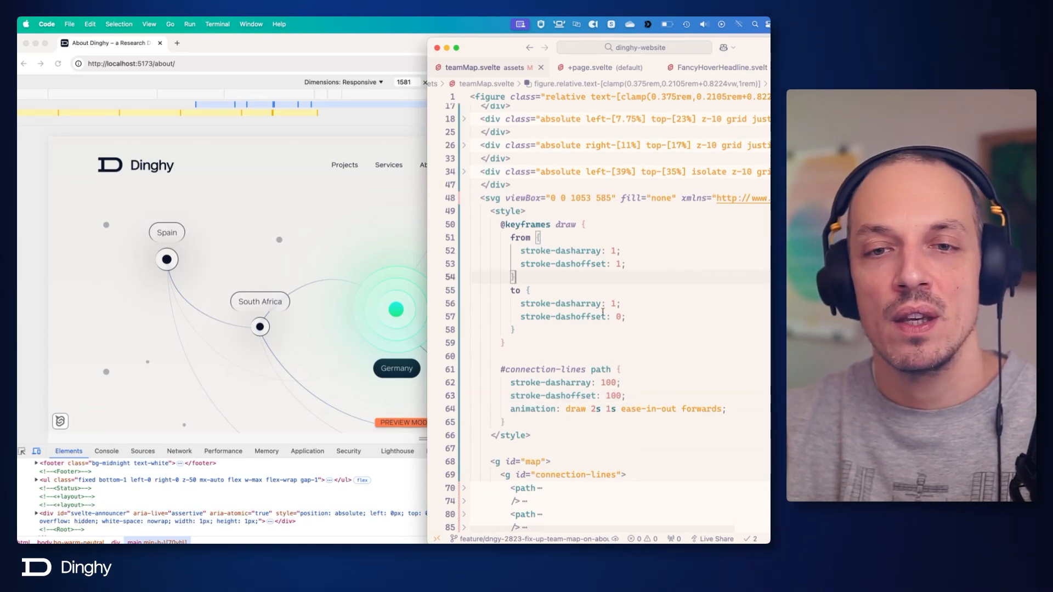
click(618, 253)
text(00)
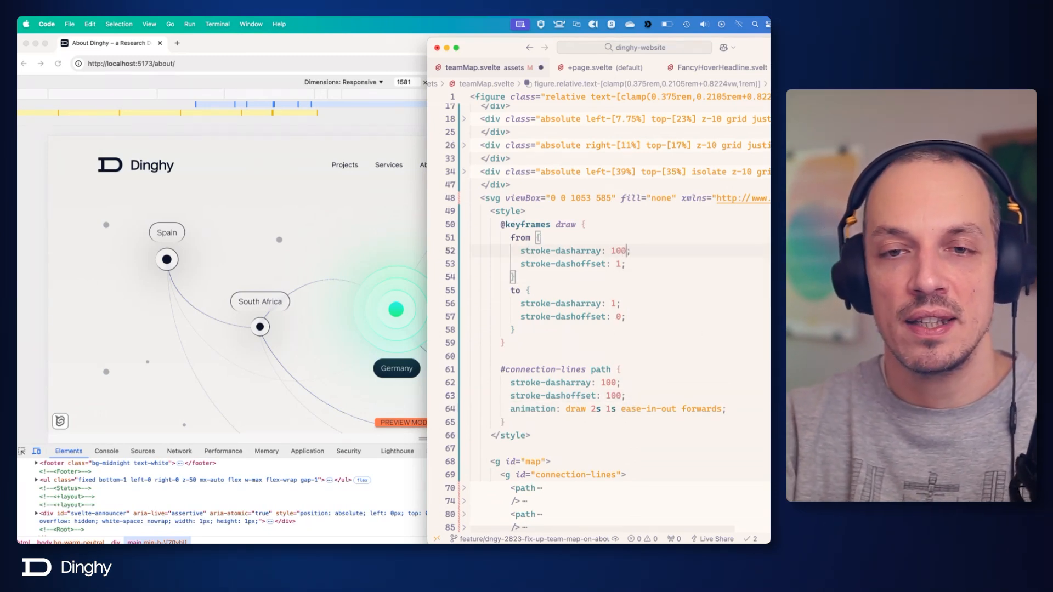
double_click(618, 264)
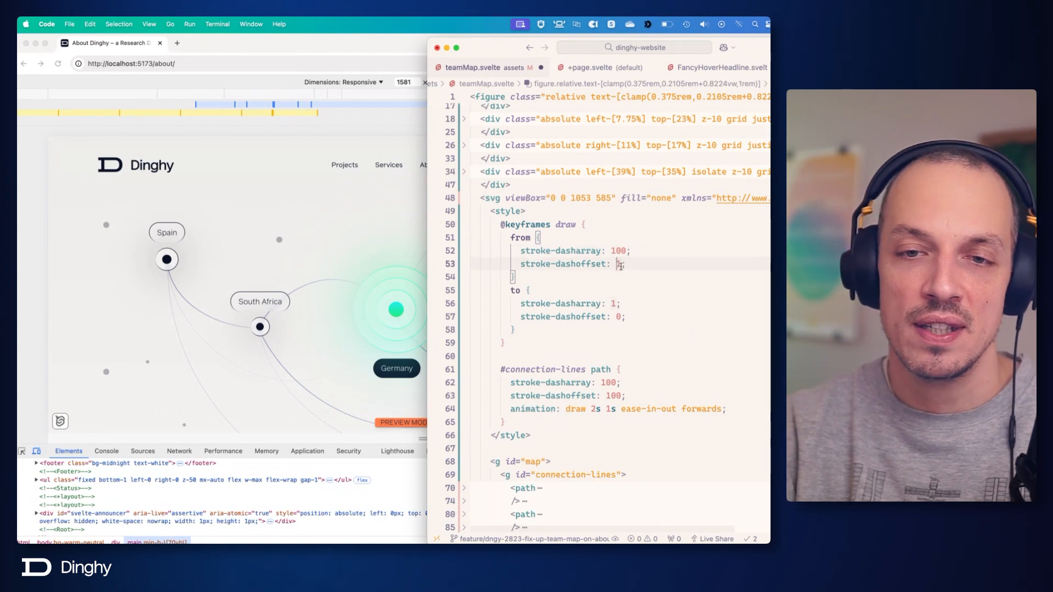
text(10)
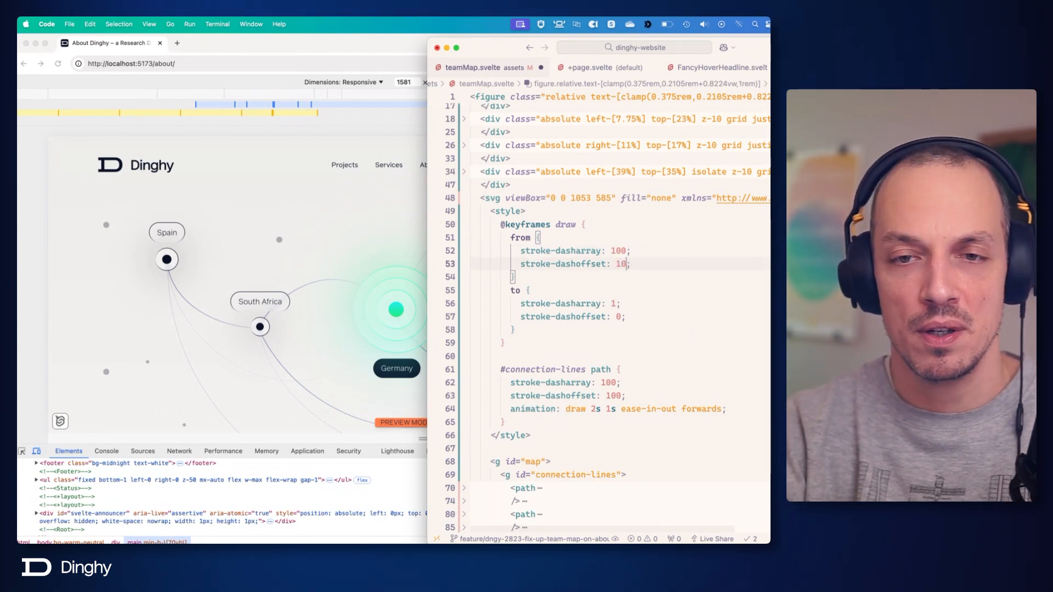
text(0)
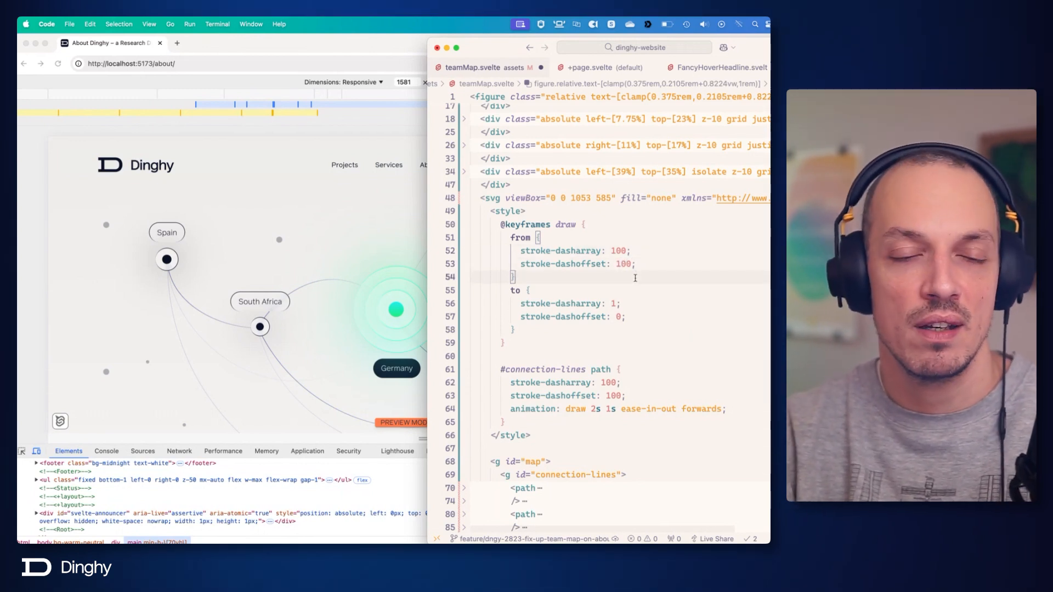
key(cmd+s)
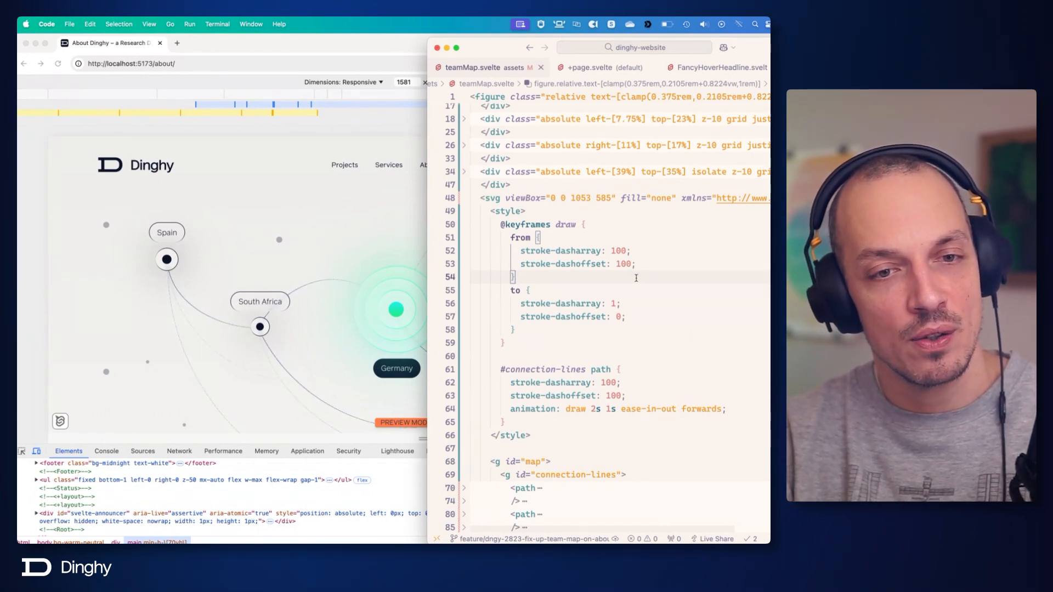
Restore stroke-dasharray and stroke-dashoffset to 1 in the from keyframe and in the "#connection-lines path" rule.
double_click(619, 252)
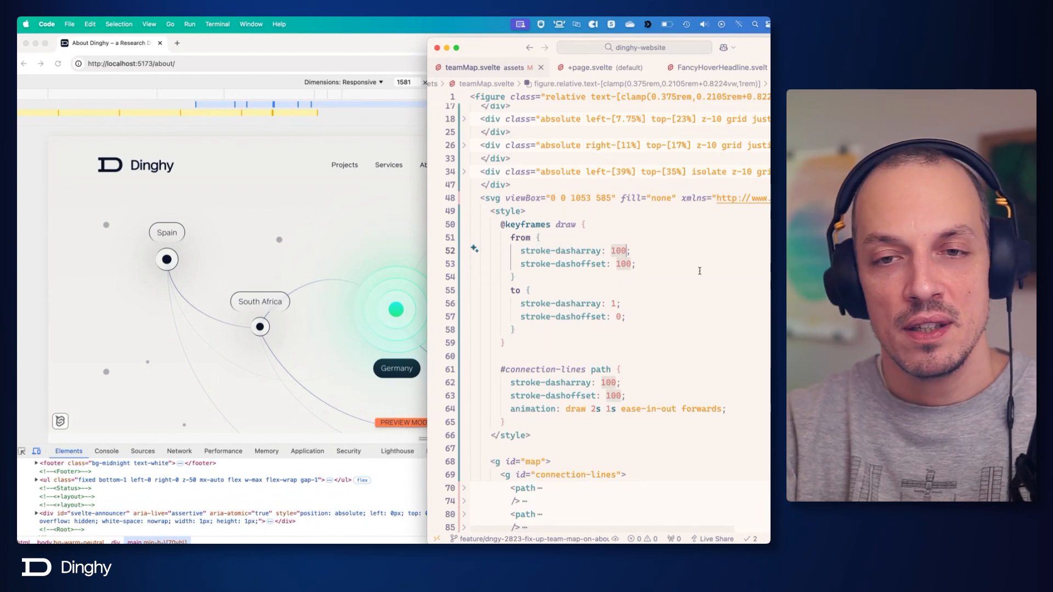
text(1)
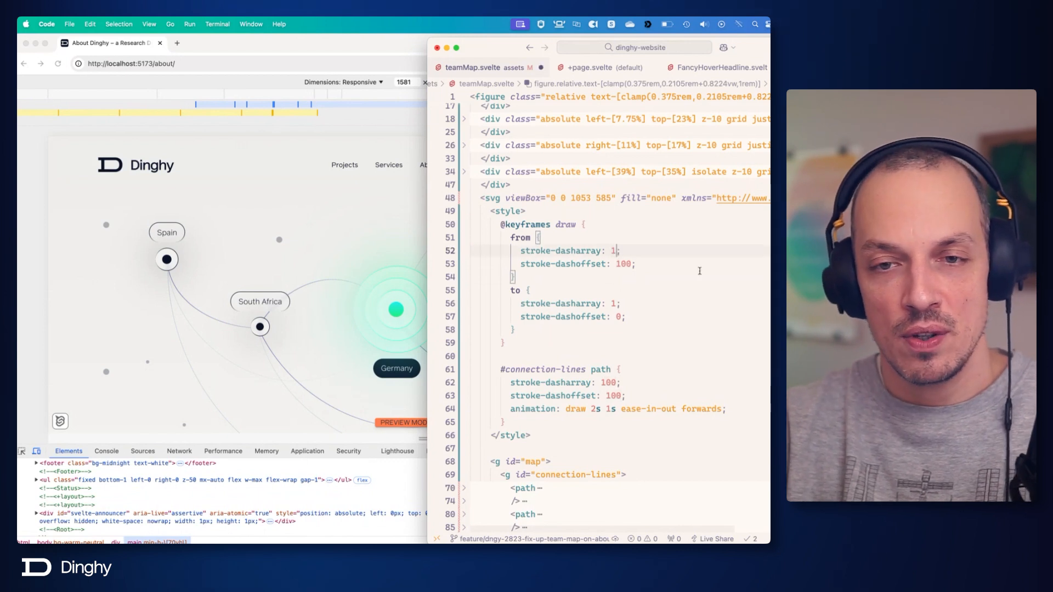
double_click(620, 263)
text(1)
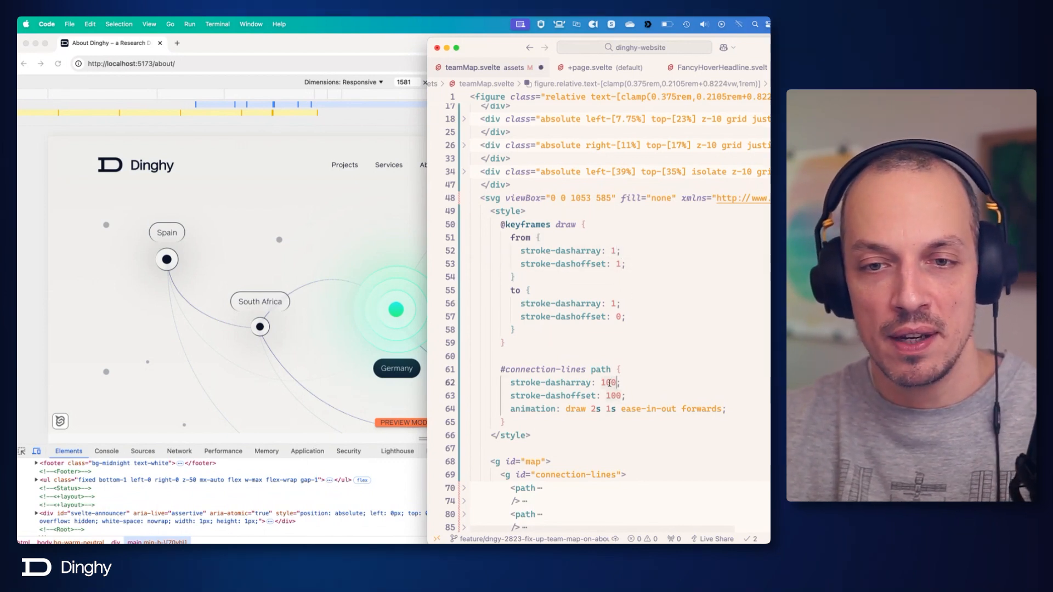
double_click(610, 382)
text(1)
Unfold all path elements in the connection-lines group, from line-01 to line-09, keeping the decoration-dots group folded.
scroll(630, 356, down, 5)
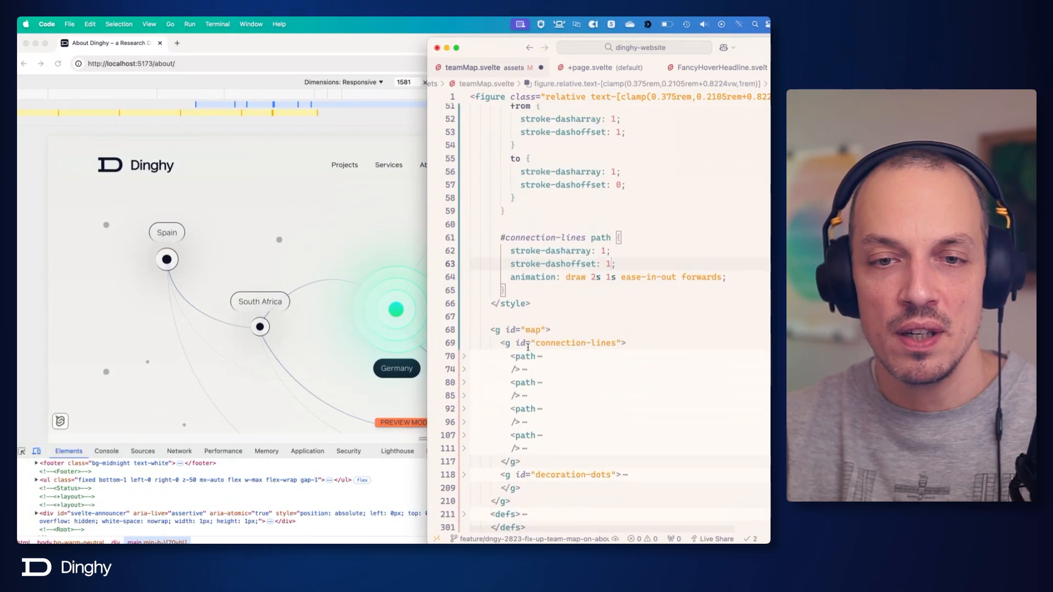
click(464, 356)
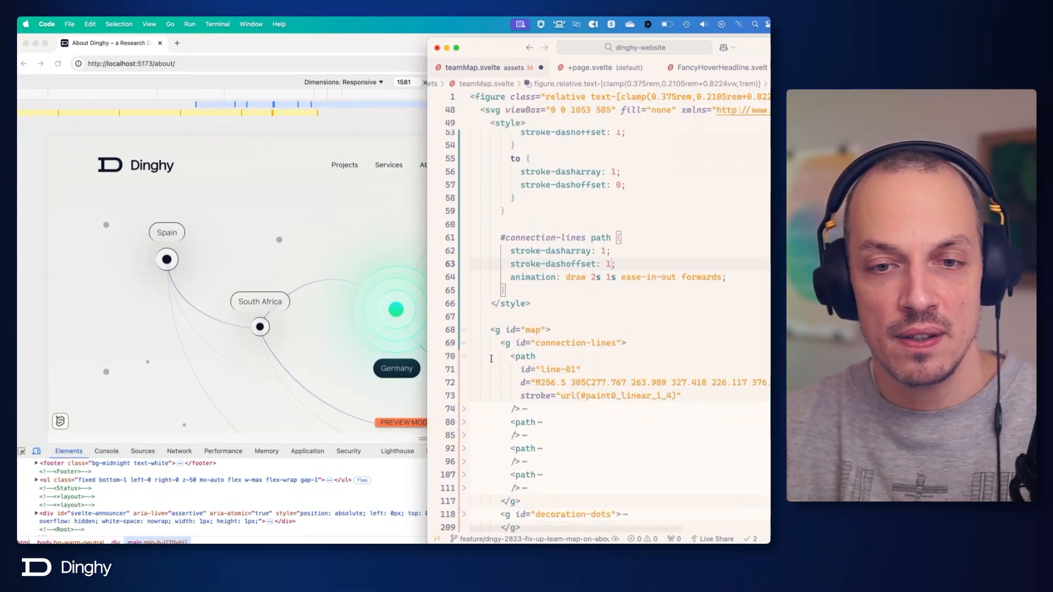
scroll(466, 359, down, 2)
click(465, 352)
click(465, 390)
click(463, 364)
scroll(464, 364, down, 5)
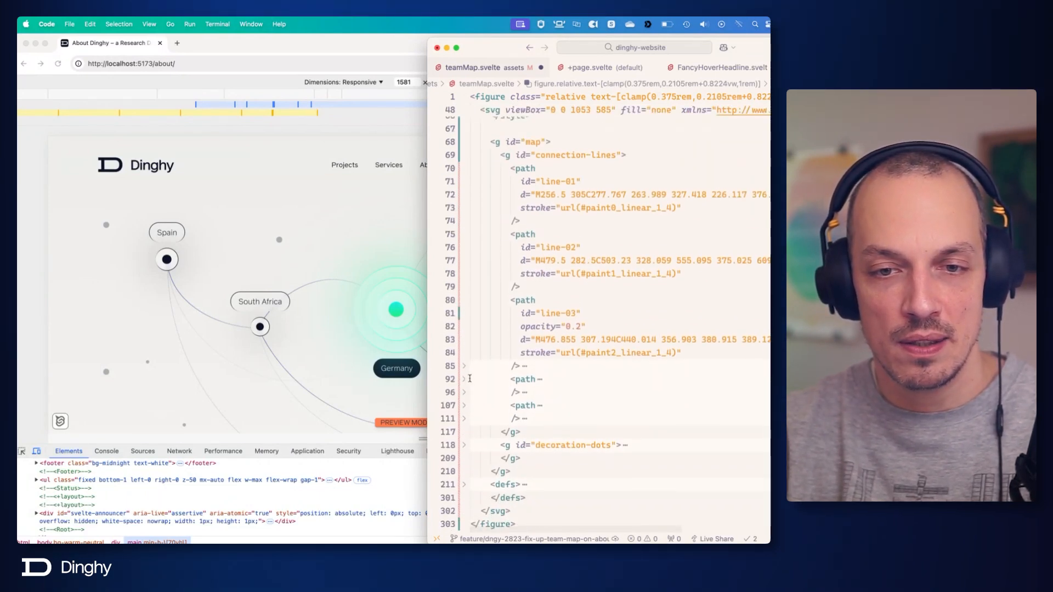
click(465, 354)
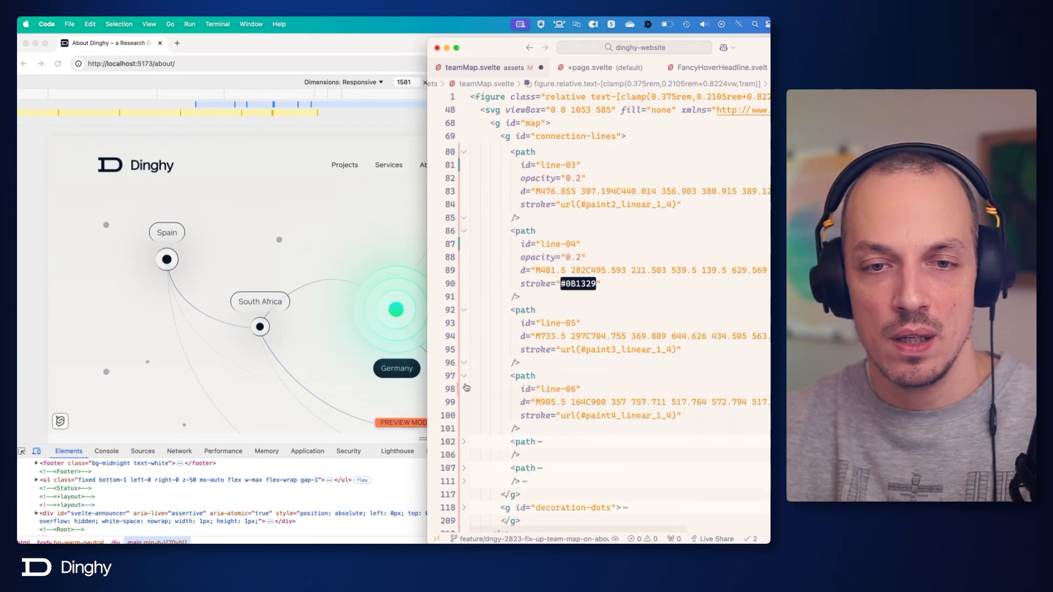
scroll(468, 394, down, 4)
click(464, 310)
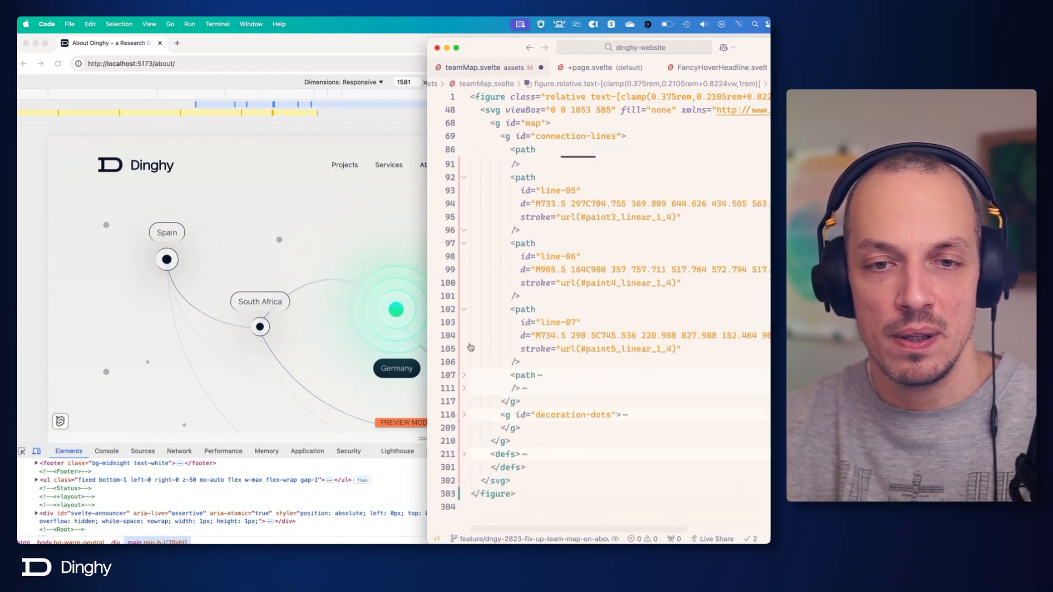
click(465, 377)
scroll(466, 382, down, 2)
scroll(467, 383, down, 4)
click(464, 313)
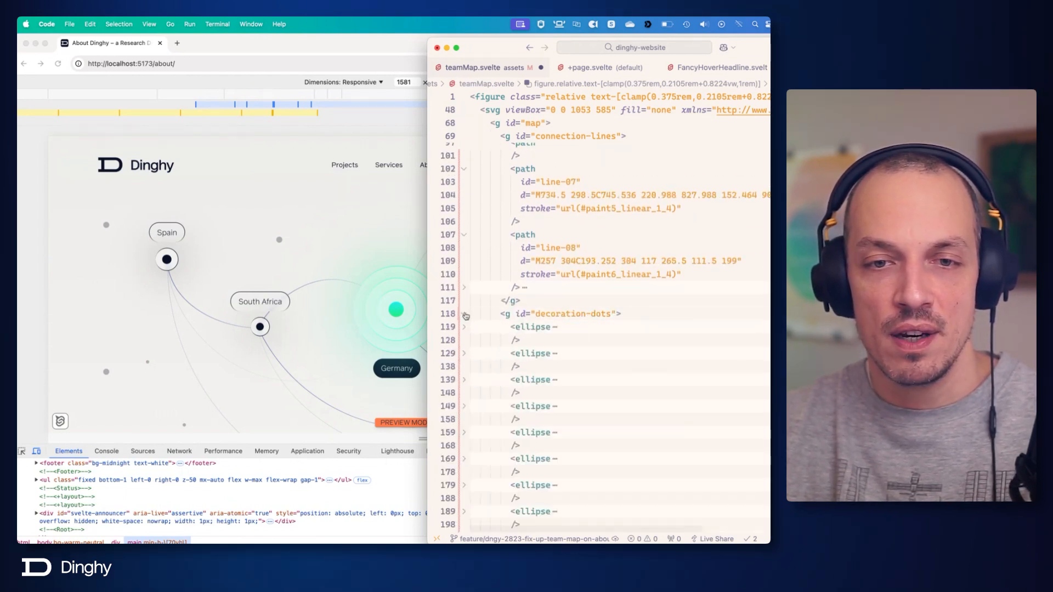
click(464, 313)
click(464, 287)
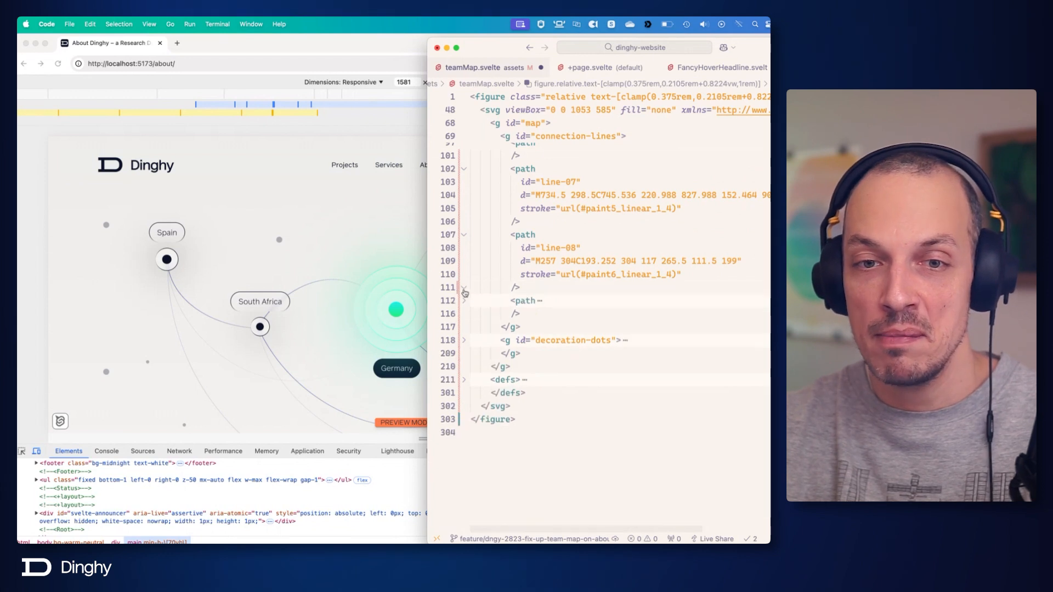
click(465, 301)
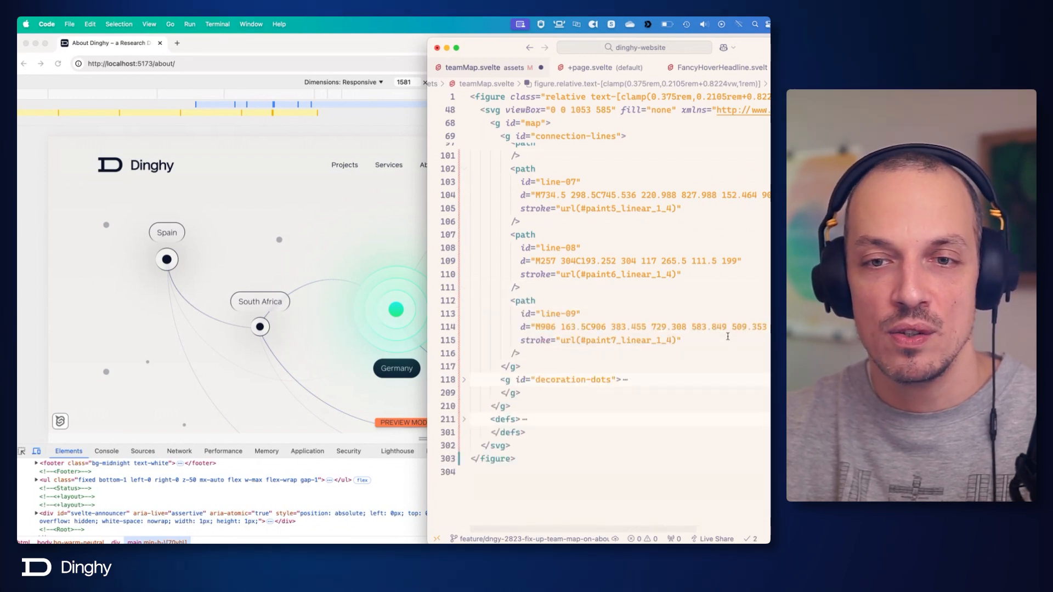
Add pathLength="1" to every path element in the connection-lines group, from line-01 to line-09, and save the file.
scroll(712, 323, up, 10)
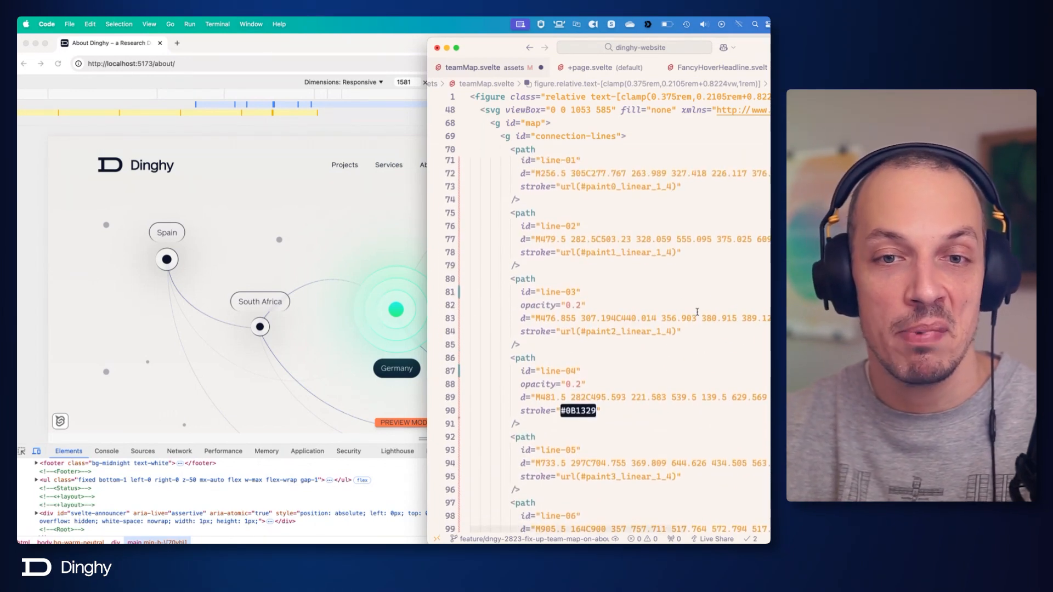
scroll(693, 329, up, 4)
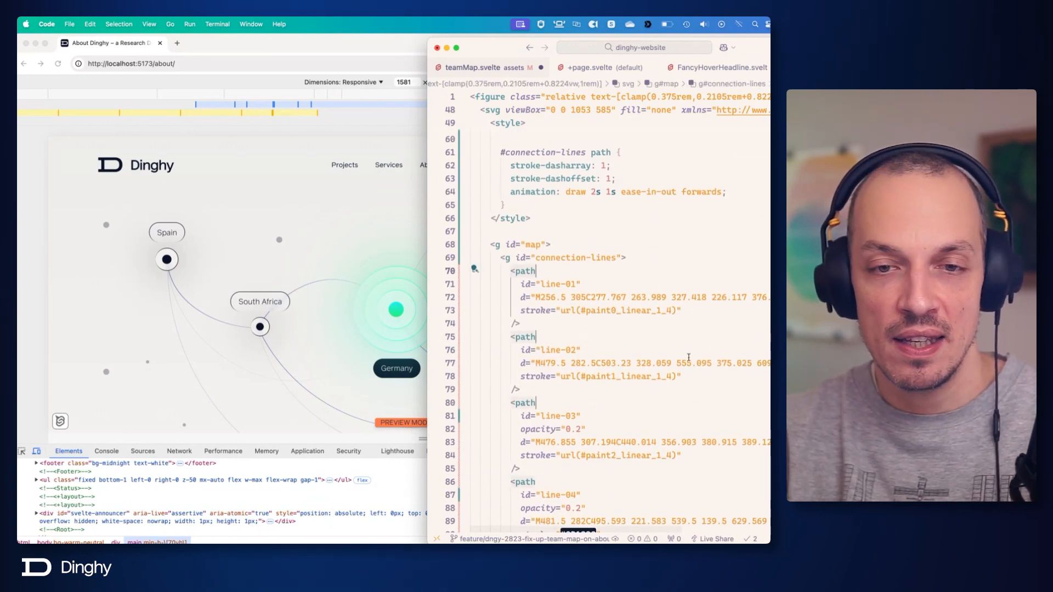
scroll(688, 357, down, 10)
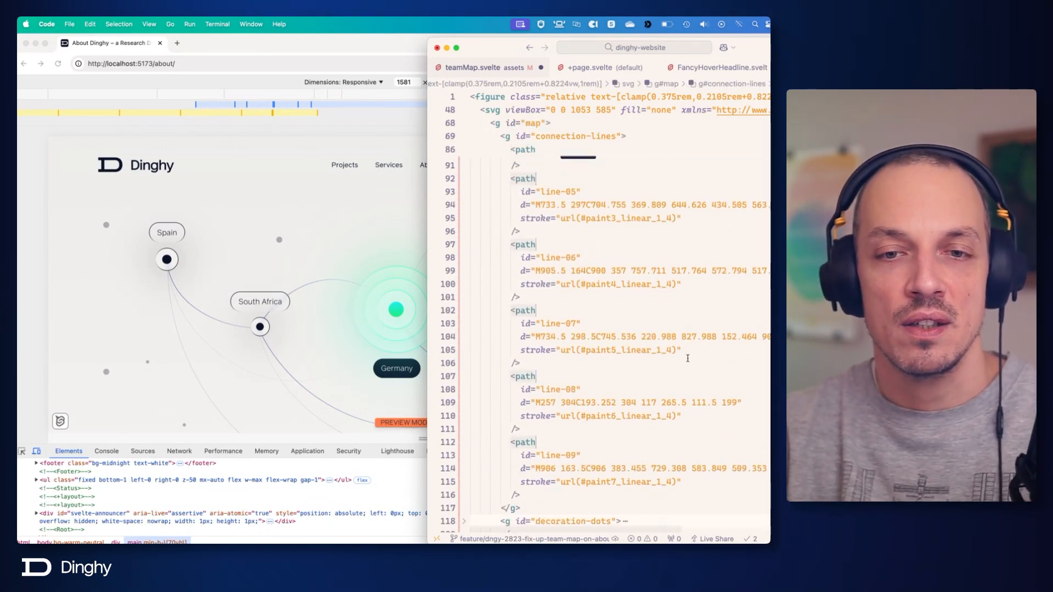
key(Down)
key(Down)
key(Down)
key(super+Return)
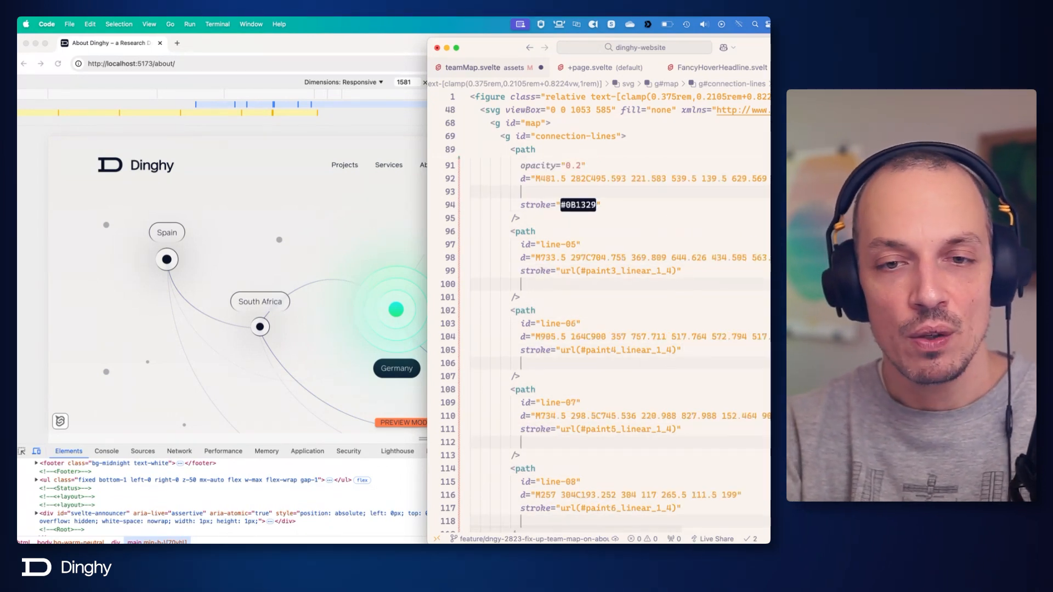
text(pathLength="1)
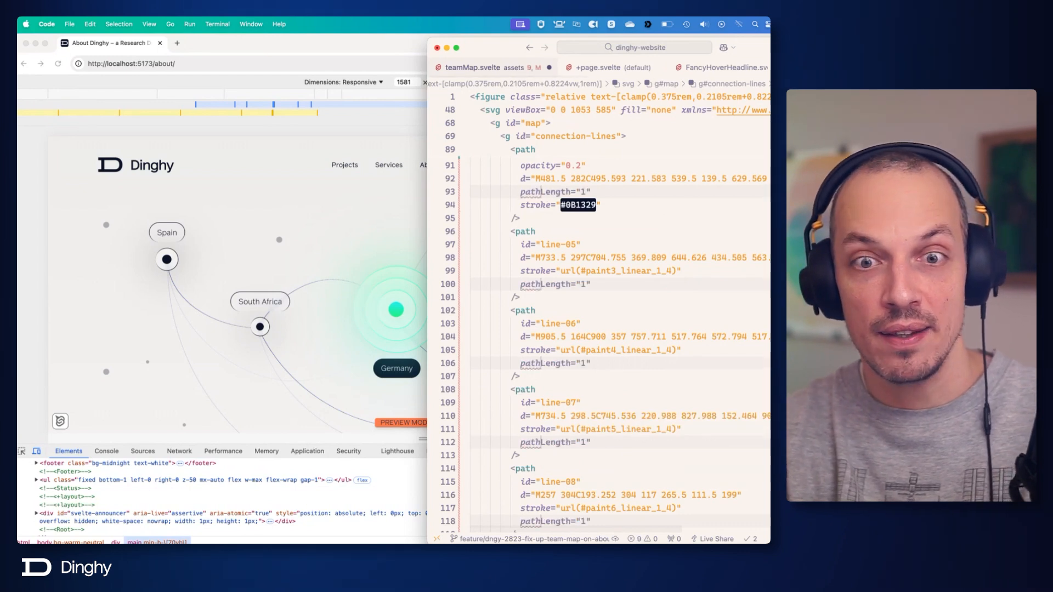
scroll(608, 346, up, 6)
key(Tab)
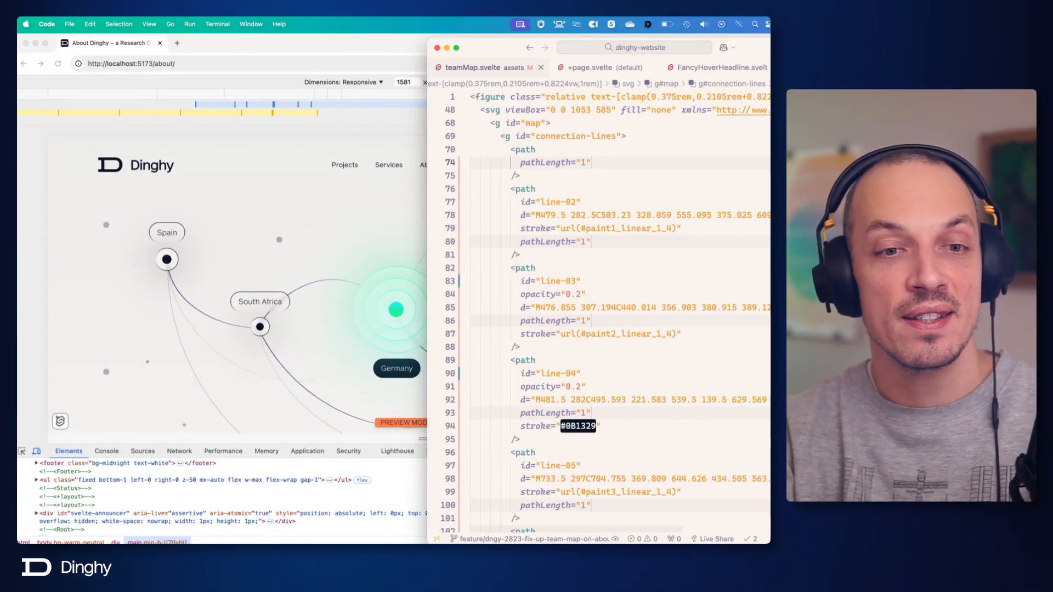
Review the draw keyframes, the "#connection-lines path" rule and the pathLength attributes in teamMap.svelte.
click(415, 304)
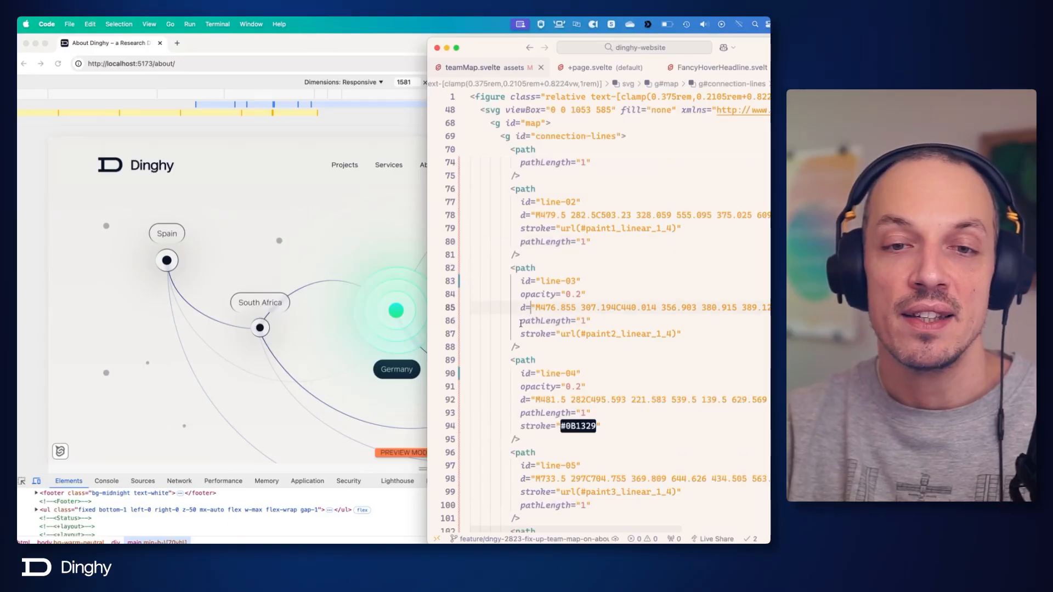
click(613, 322)
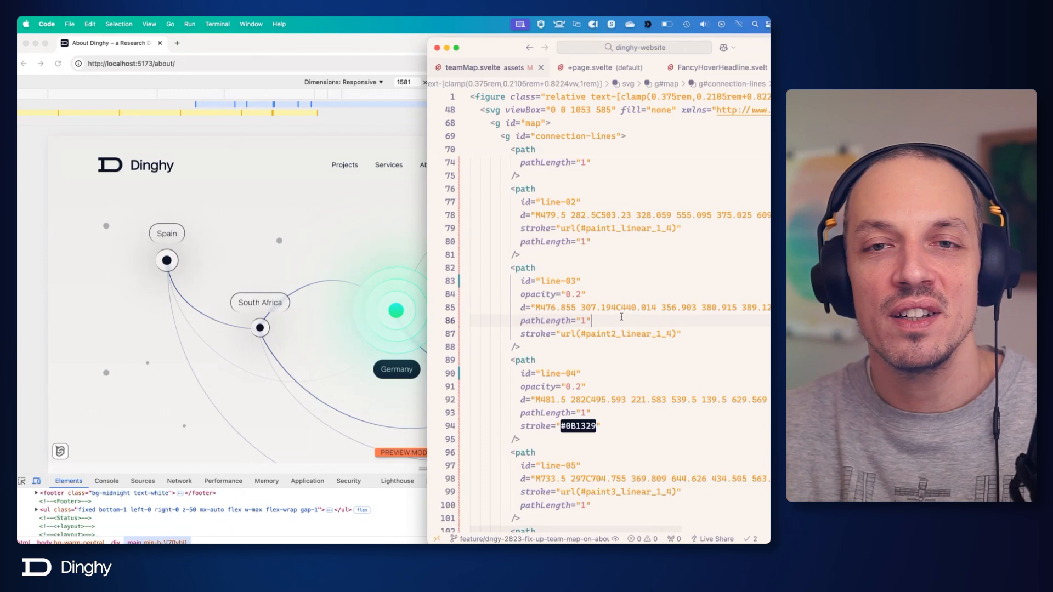
scroll(549, 258, up, 10)
click(549, 260)
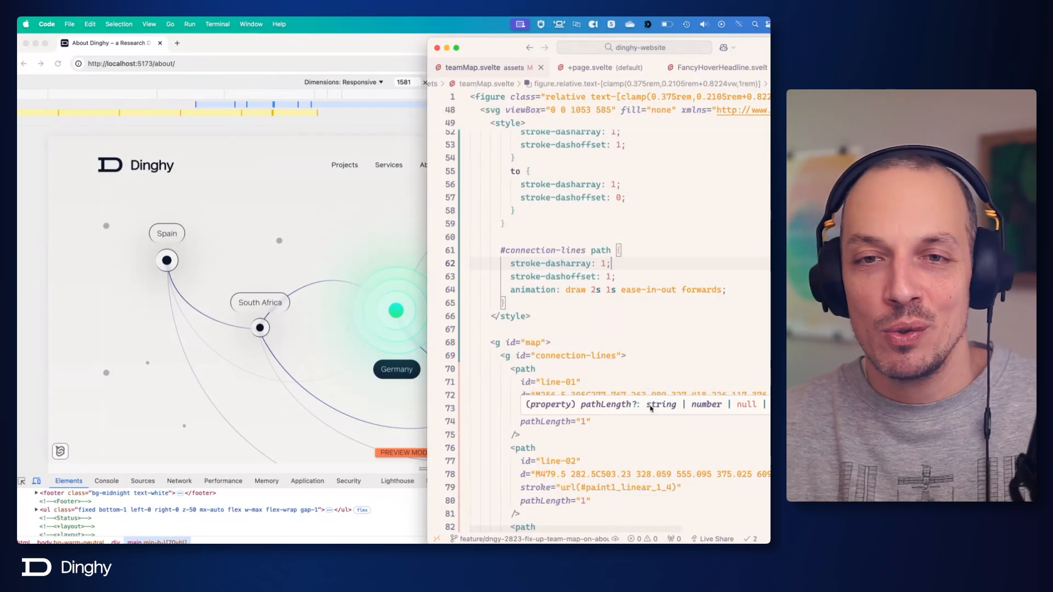
scroll(650, 408, up, 4)
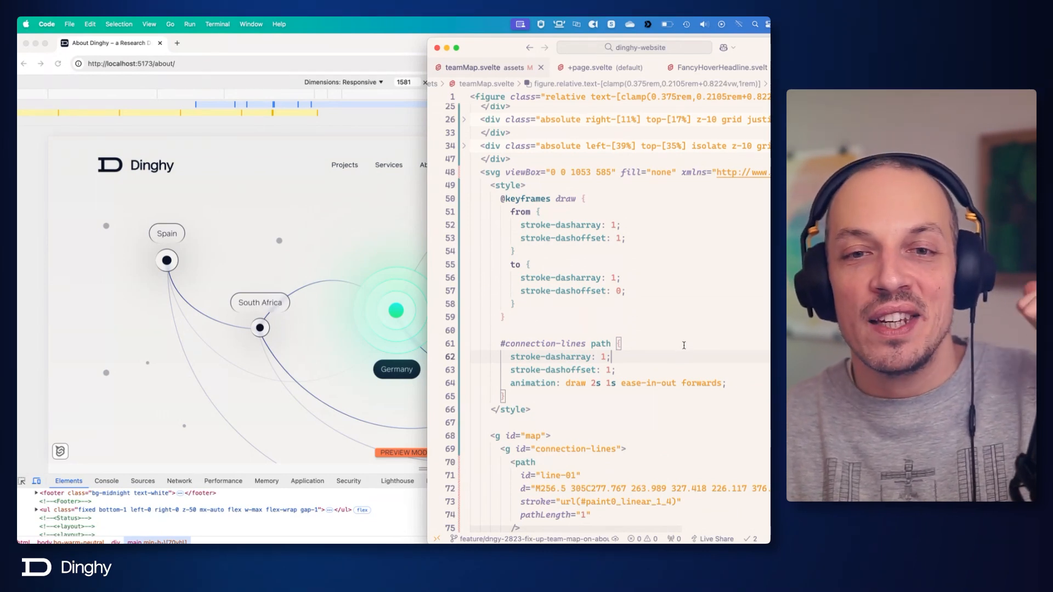
drag(498, 200, 590, 321)
click(590, 321)
click(610, 226)
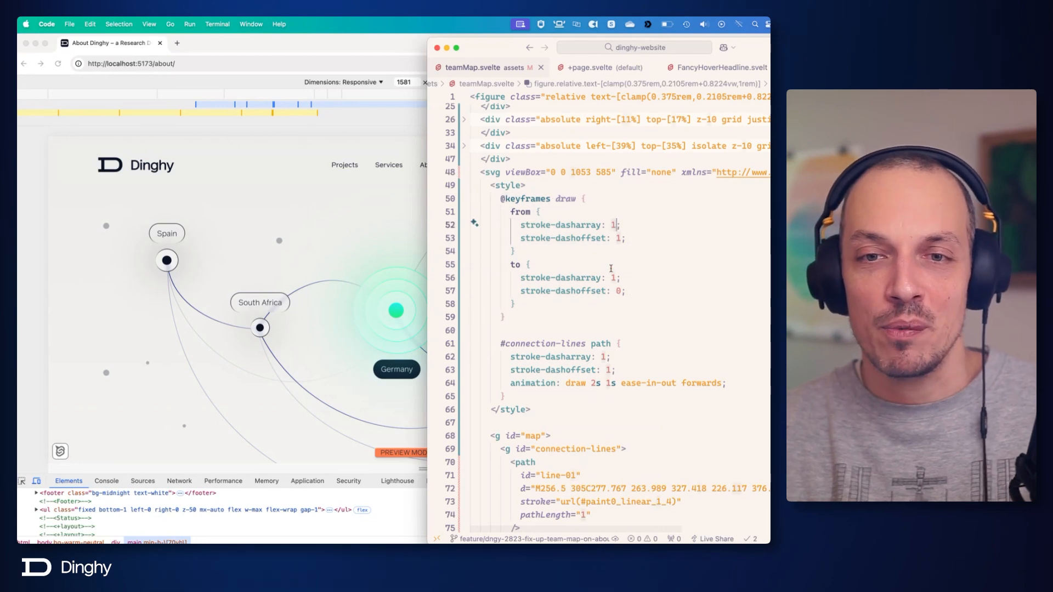
click(613, 291)
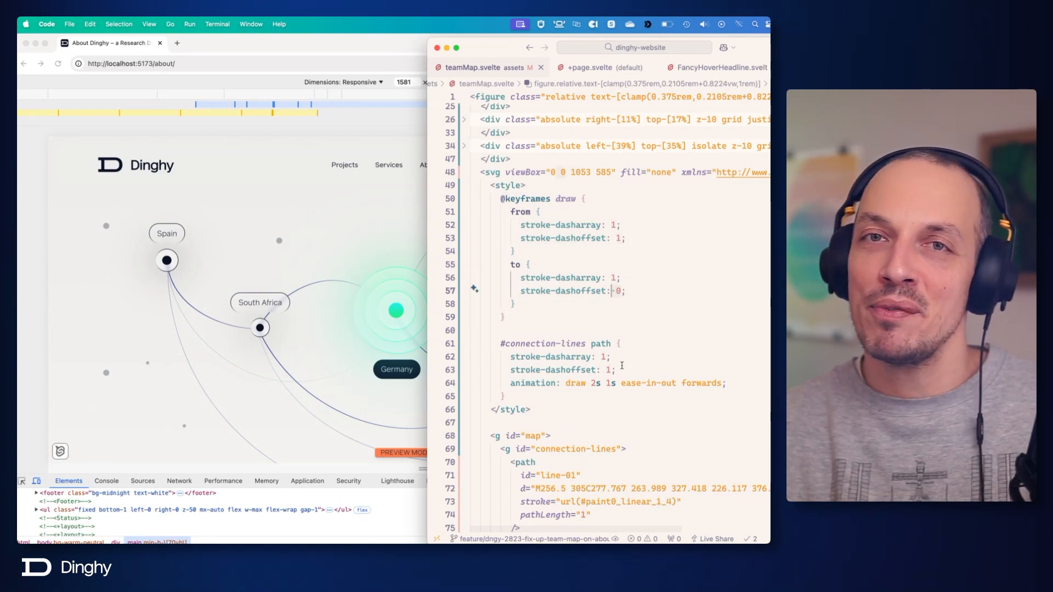
click(632, 318)
scroll(632, 318, down, 2)
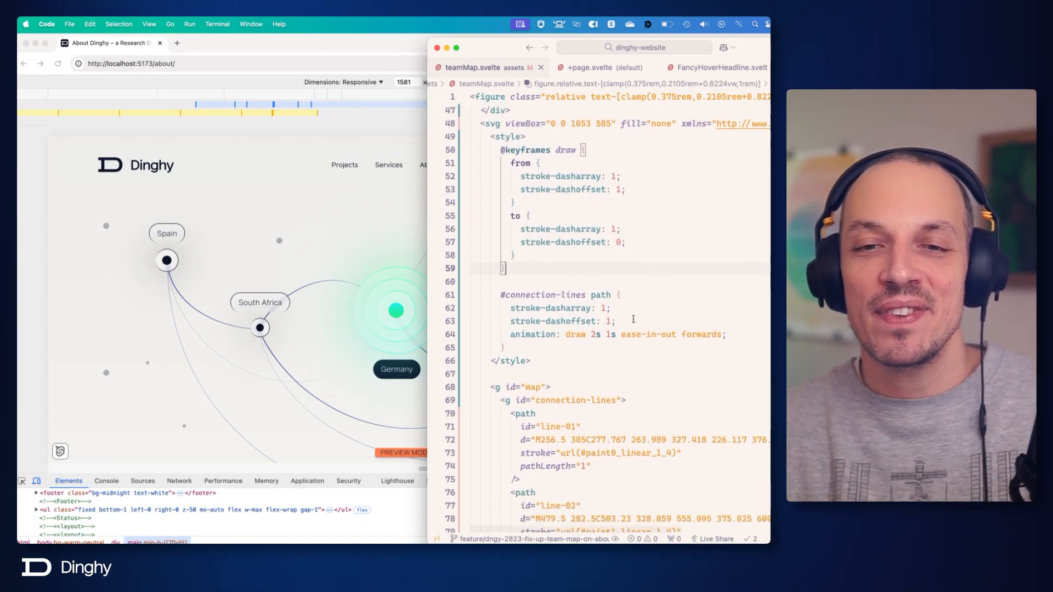
Switch to the browser, reload the About page and narrow the viewport to 850 px wide to check the team map.
click(277, 217)
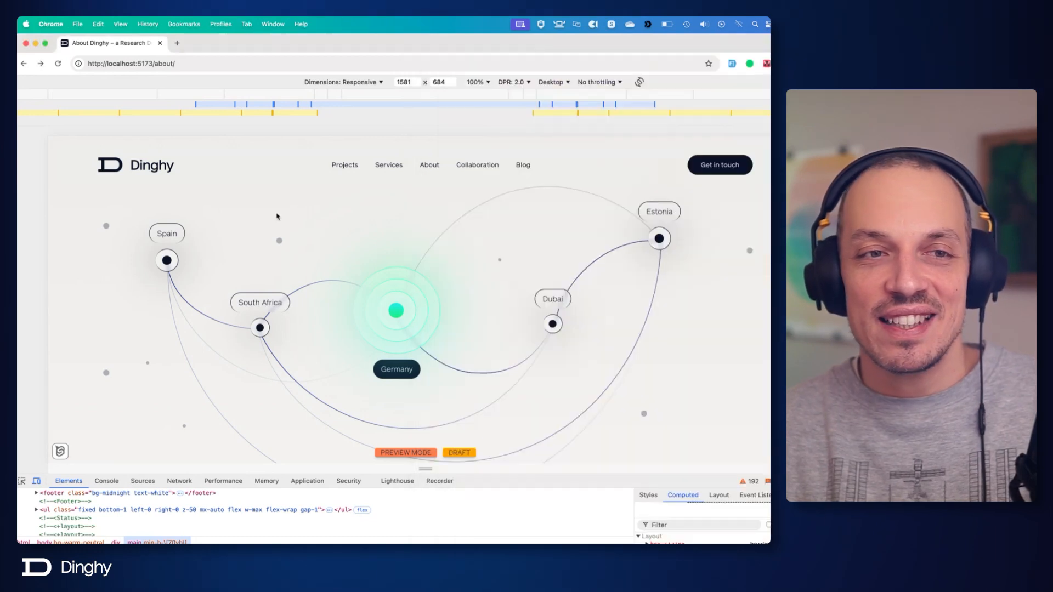
click(57, 64)
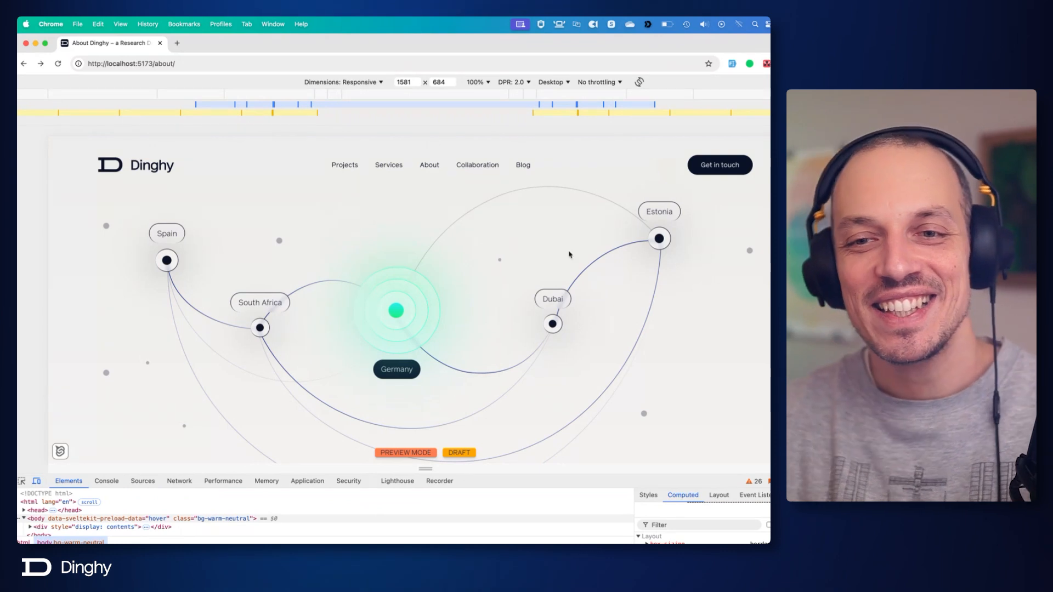
drag(807, 301, 632, 300)
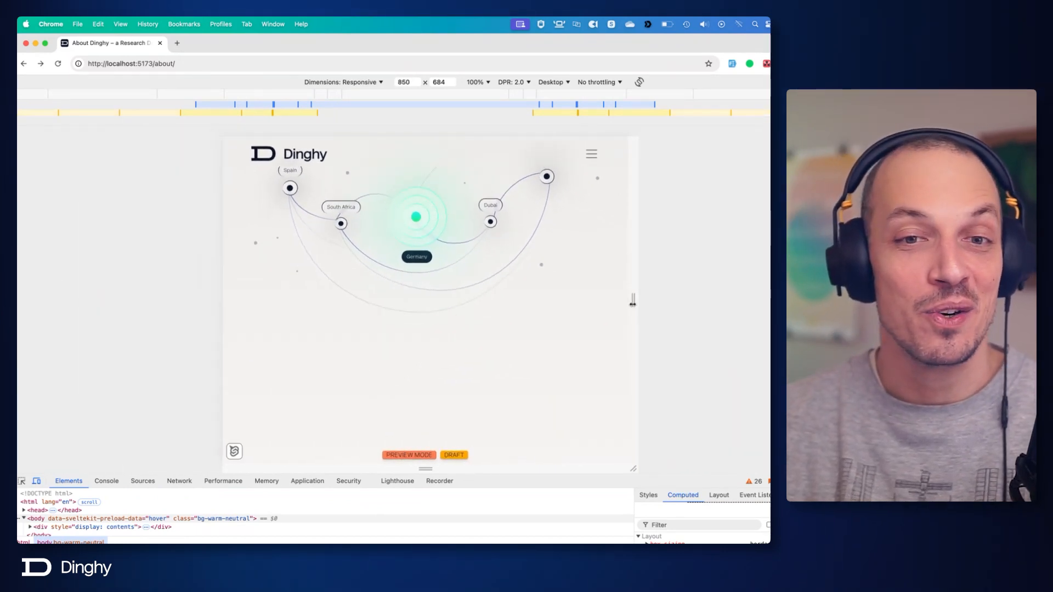
scroll(574, 301, up, 2)
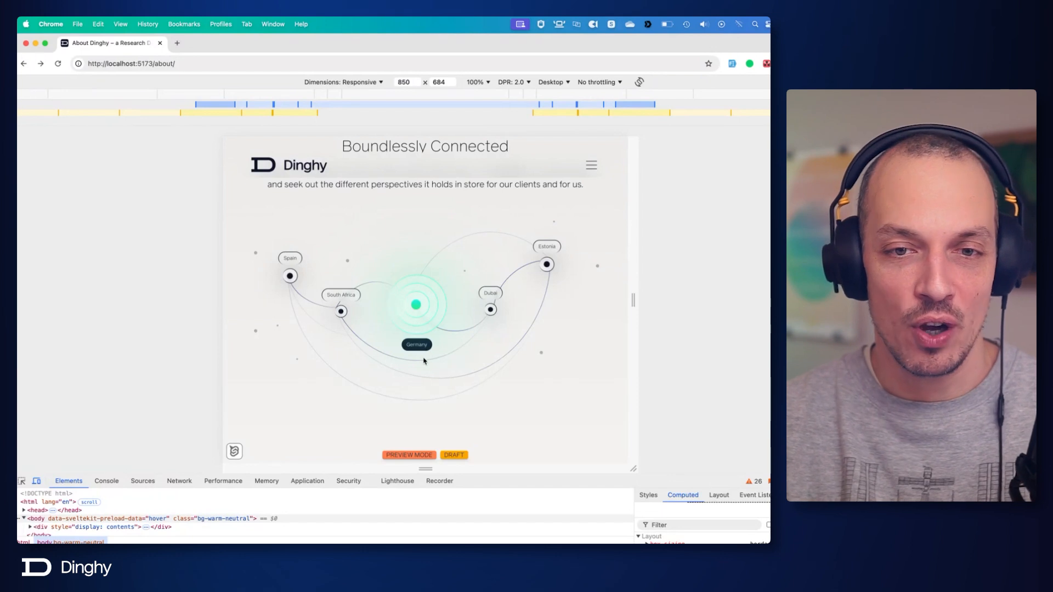
scroll(424, 360, down, 1)
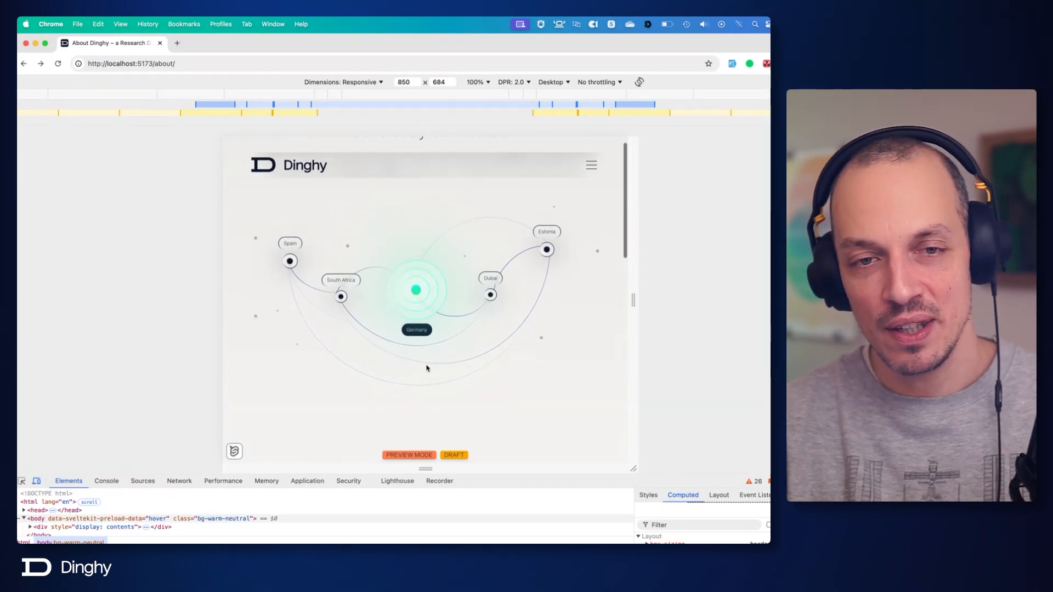
scroll(426, 367, up, 1)
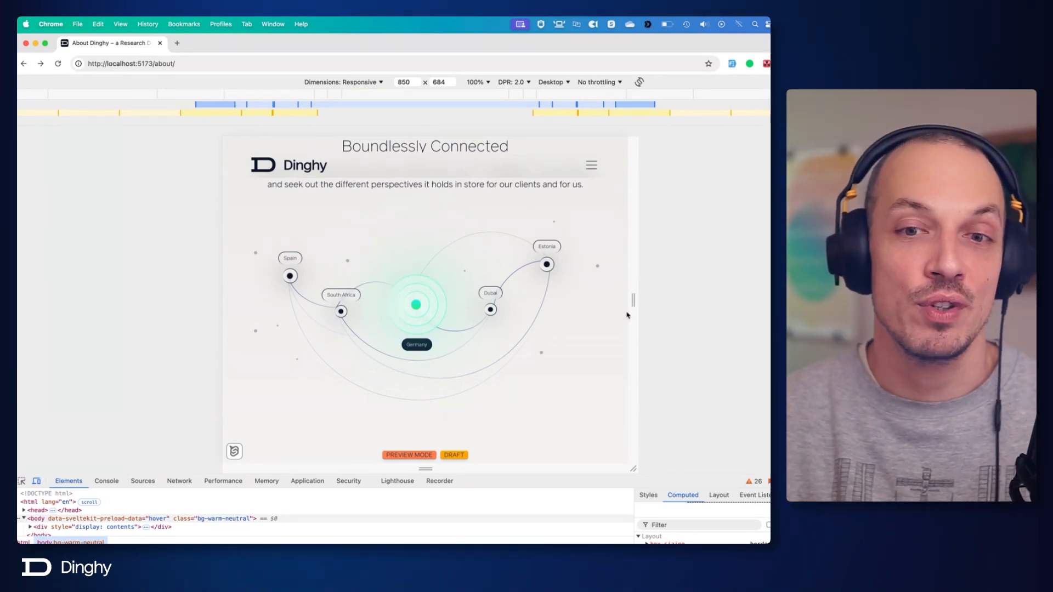
Widen the responsive viewport to 1224 px and examine how the team map and its connection lines scale.
drag(640, 305, 722, 301)
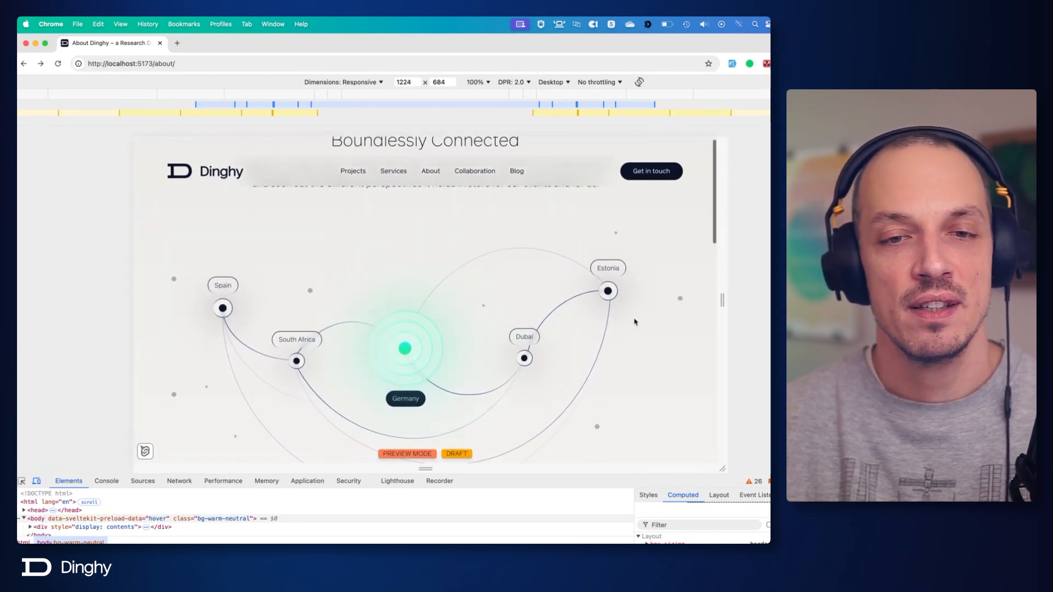
scroll(630, 337, down, 3)
scroll(630, 335, up, 4)
scroll(405, 328, down, 3)
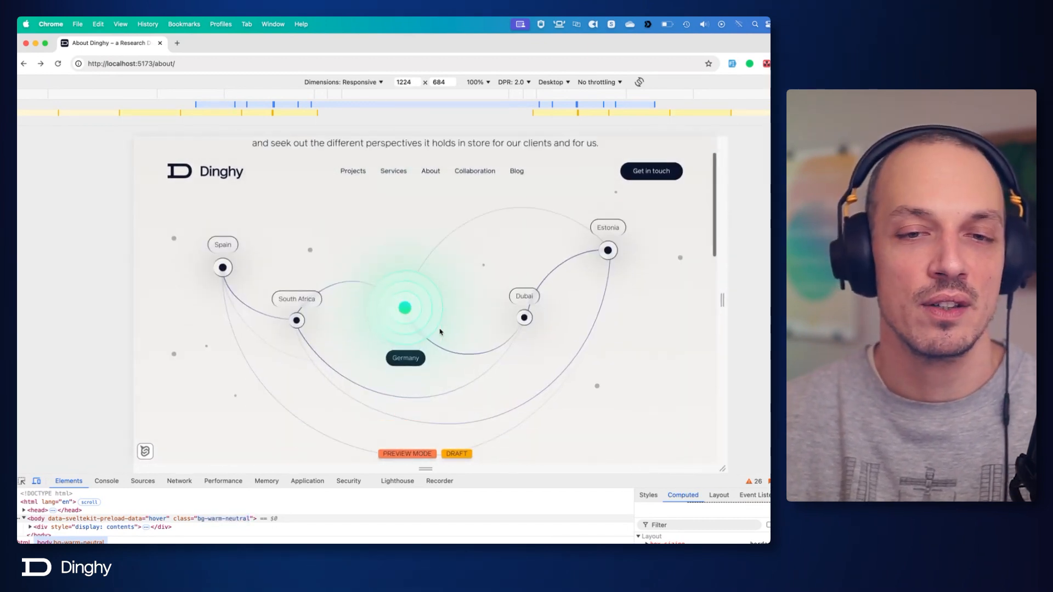
scroll(403, 266, up, 2)
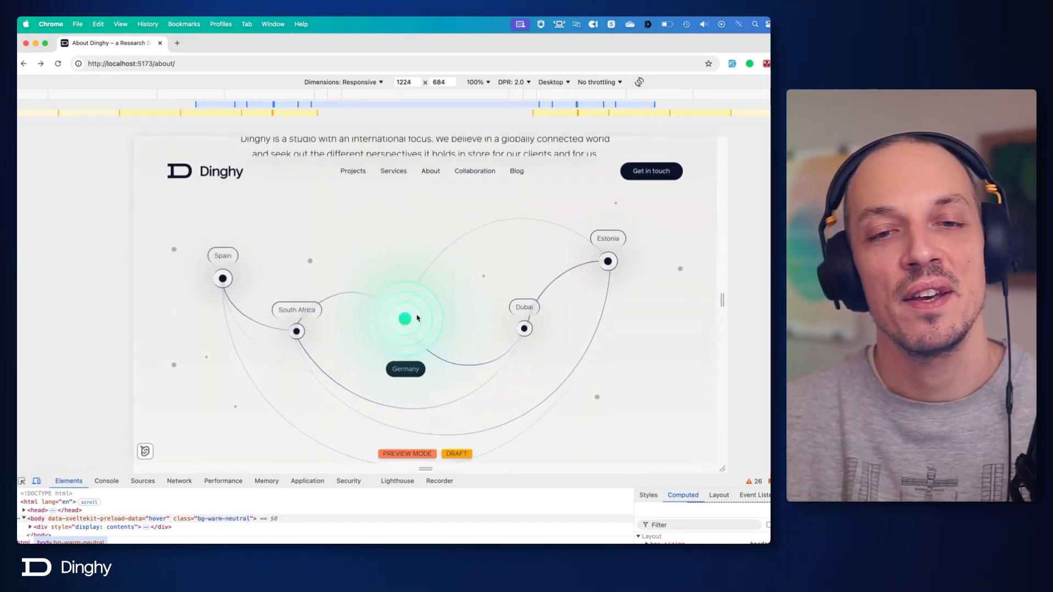
Switch to the code editor and close the default route's +page.svelte, FancyHoverHeadline.svelte and FancyStrong.svelte.
key(super+Tab)
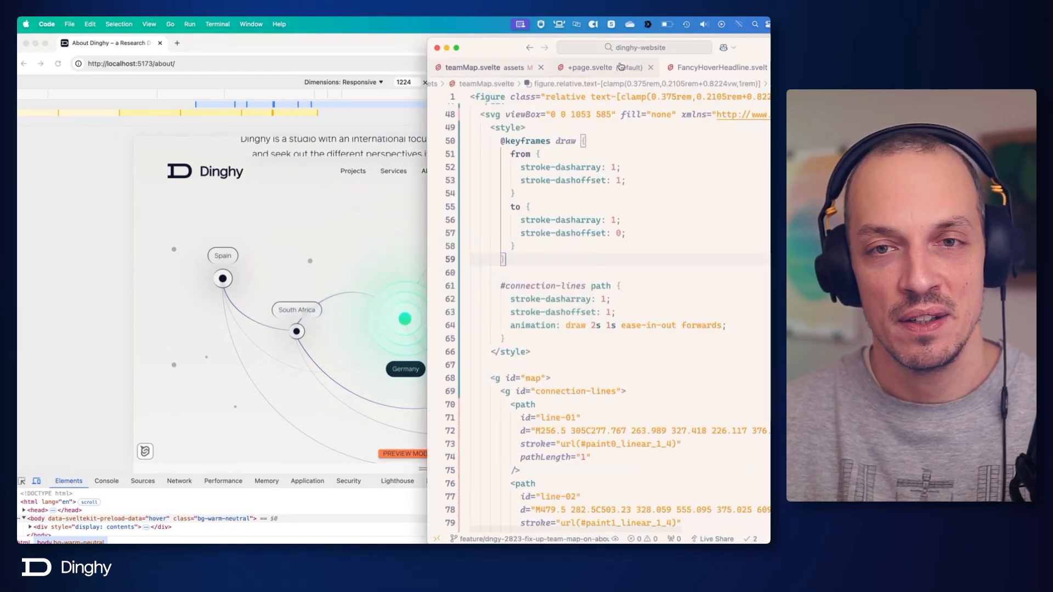
click(572, 68)
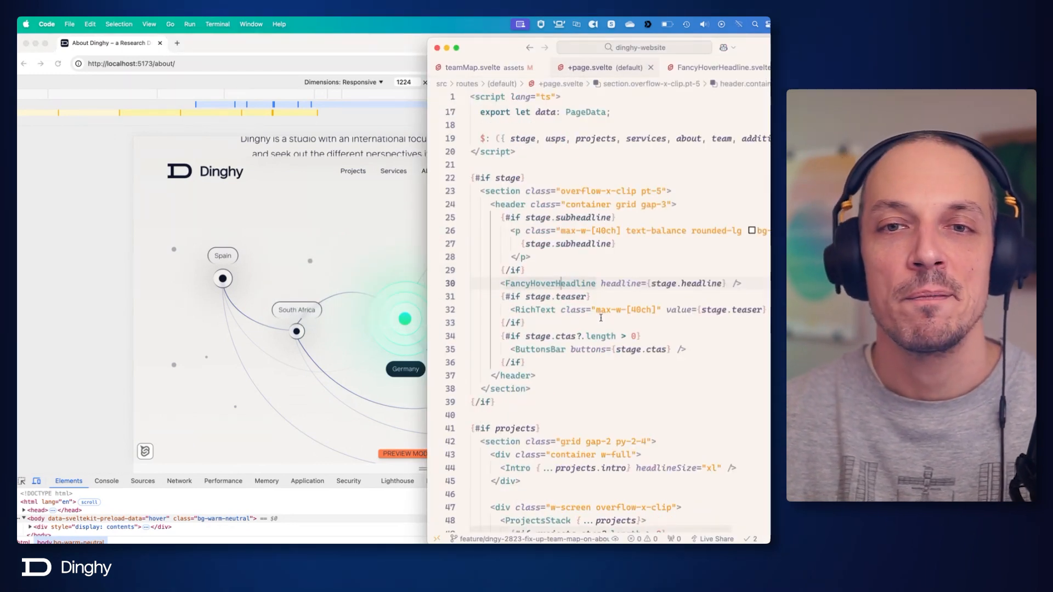
key(super+w)
click(680, 72)
key(super+w)
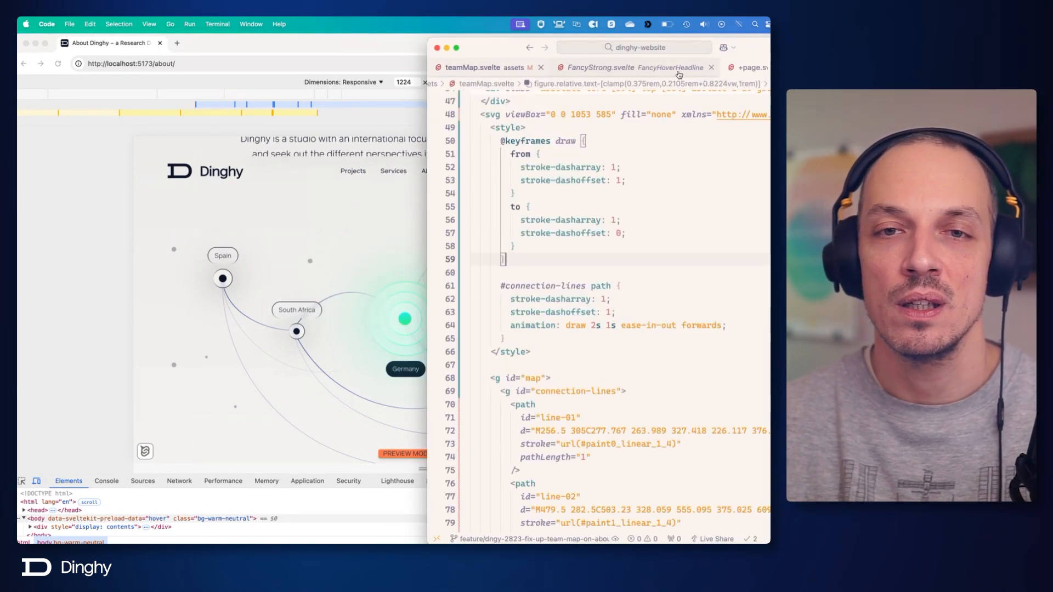
click(652, 70)
key(super+w)
In the About route's +page.svelte, uncomment the block from the stage section through the collage condition above the Boundlessly Connected section.
click(606, 68)
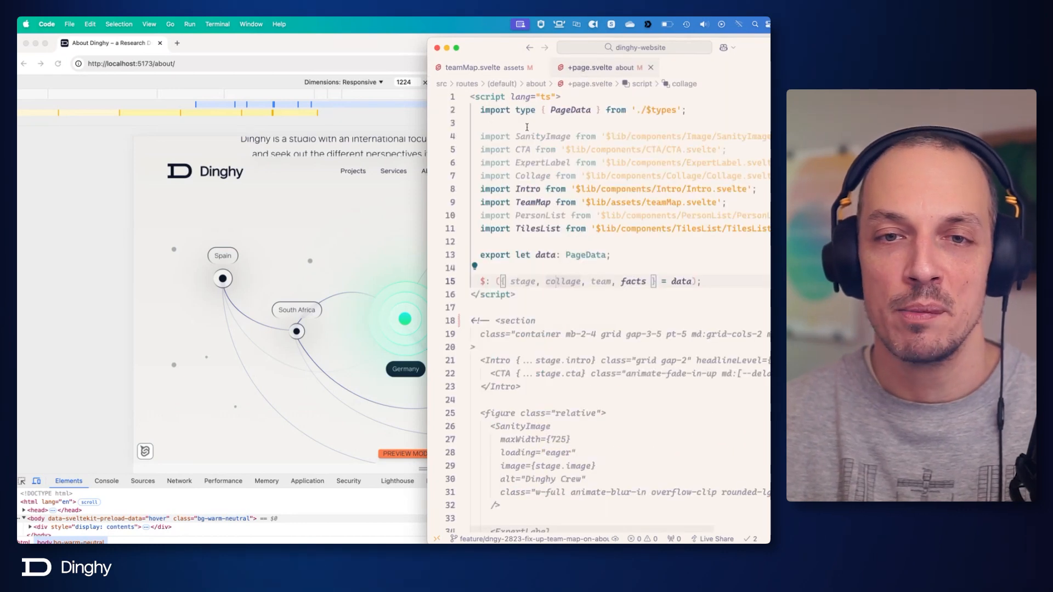
click(500, 307)
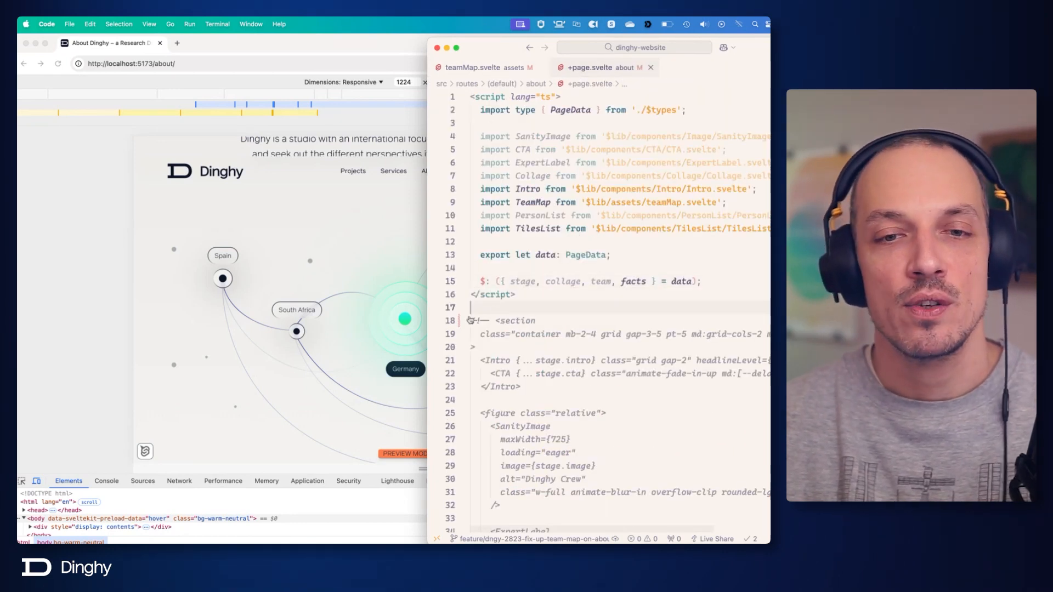
scroll(472, 321, down, 14)
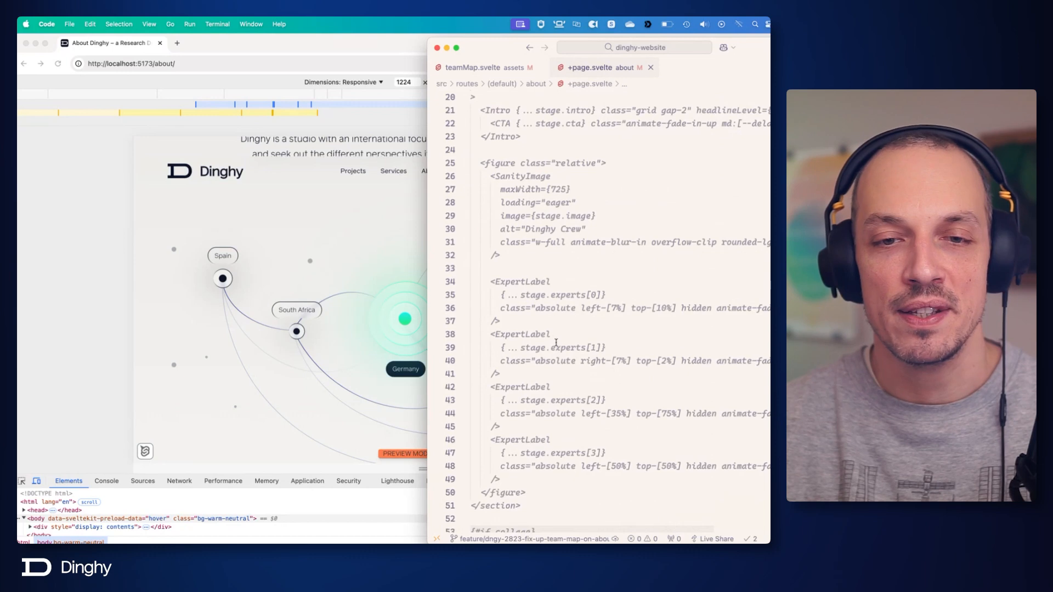
shift+click(547, 285)
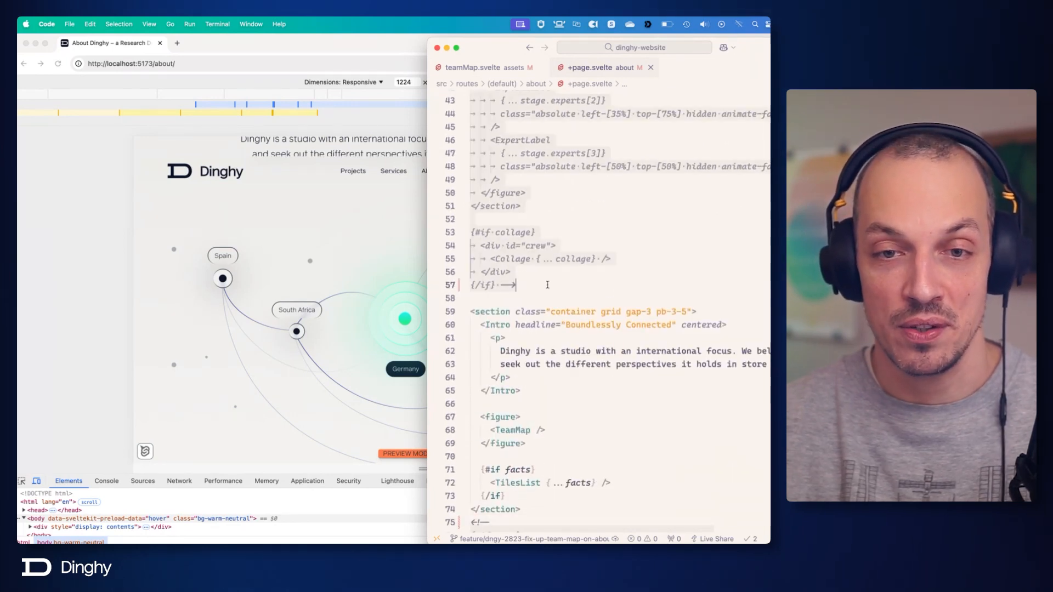
key(super+/)
Uncomment the team condition containing PersonList at the end of the file and save +page.svelte.
scroll(547, 285, down, 7)
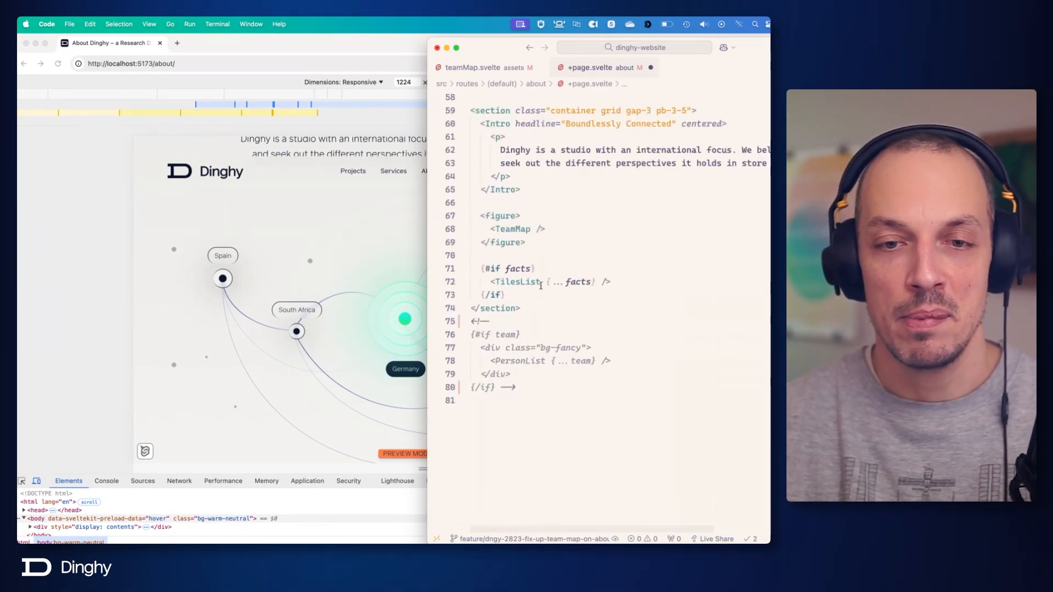
click(533, 317)
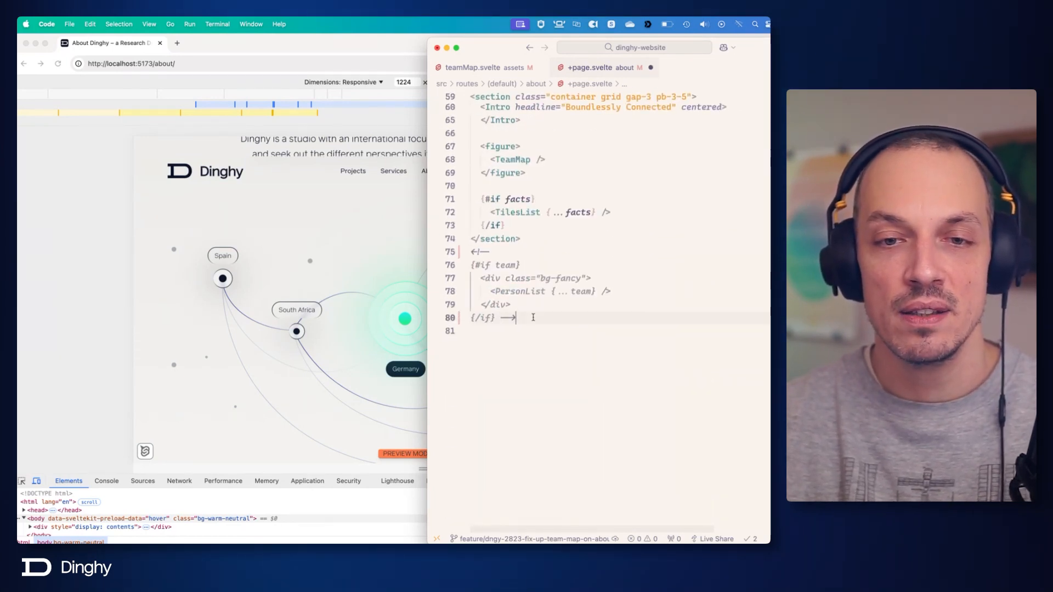
shift+click(472, 251)
key(super+/)
key(super+s)
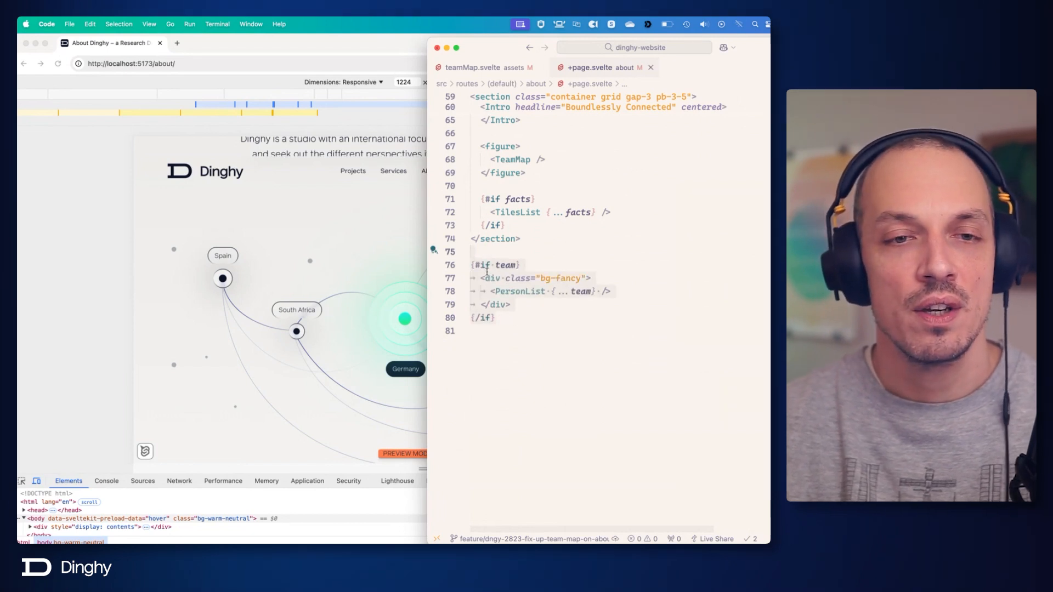
Switch to the browser and examine the About page from the intro and collage down to the team map.
click(349, 274)
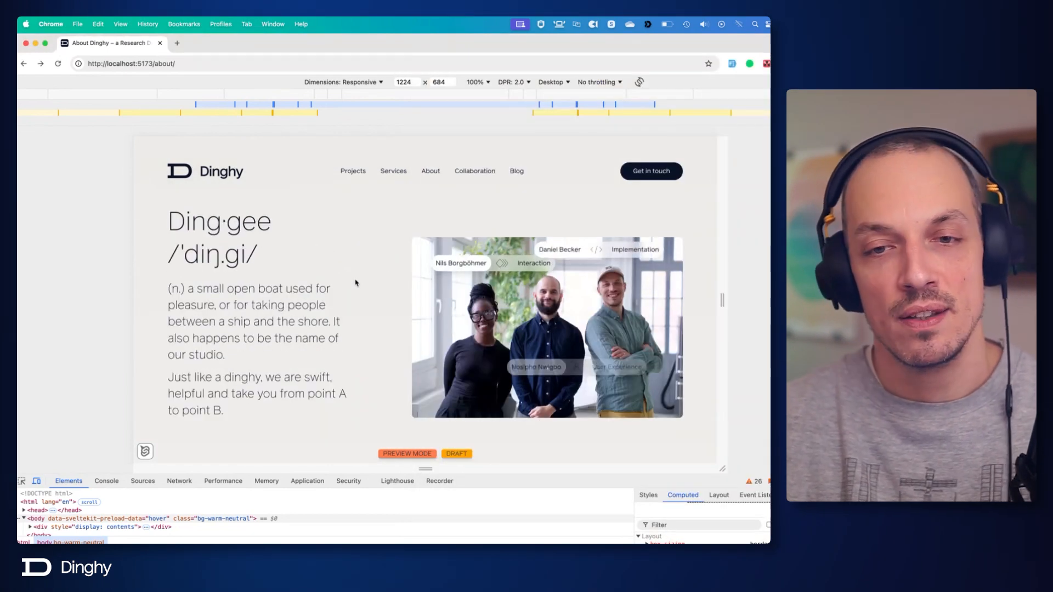
scroll(441, 297, down, 10)
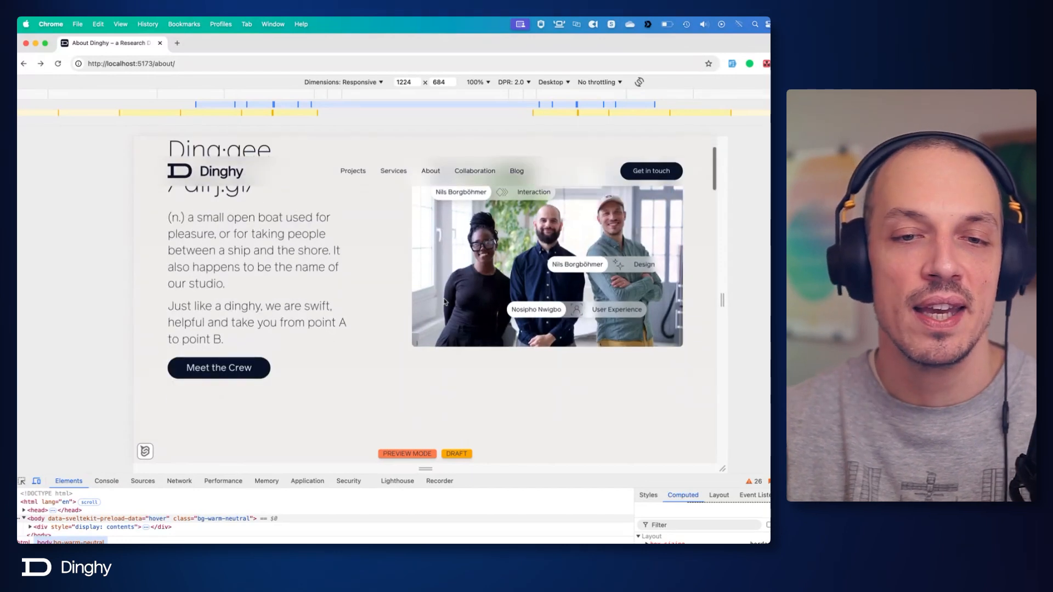
scroll(447, 315, down, 8)
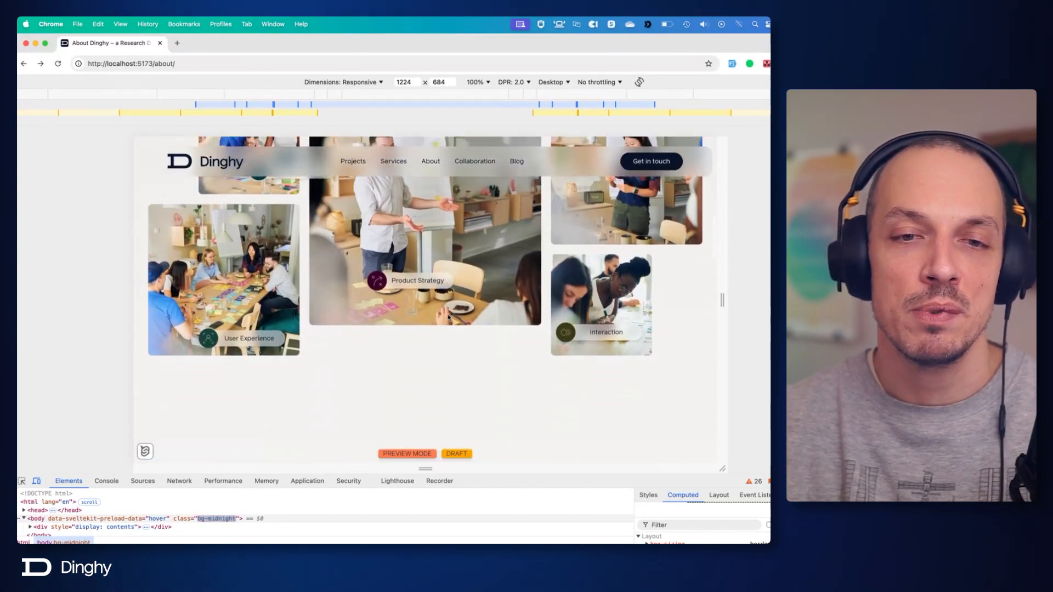
scroll(441, 307, down, 3)
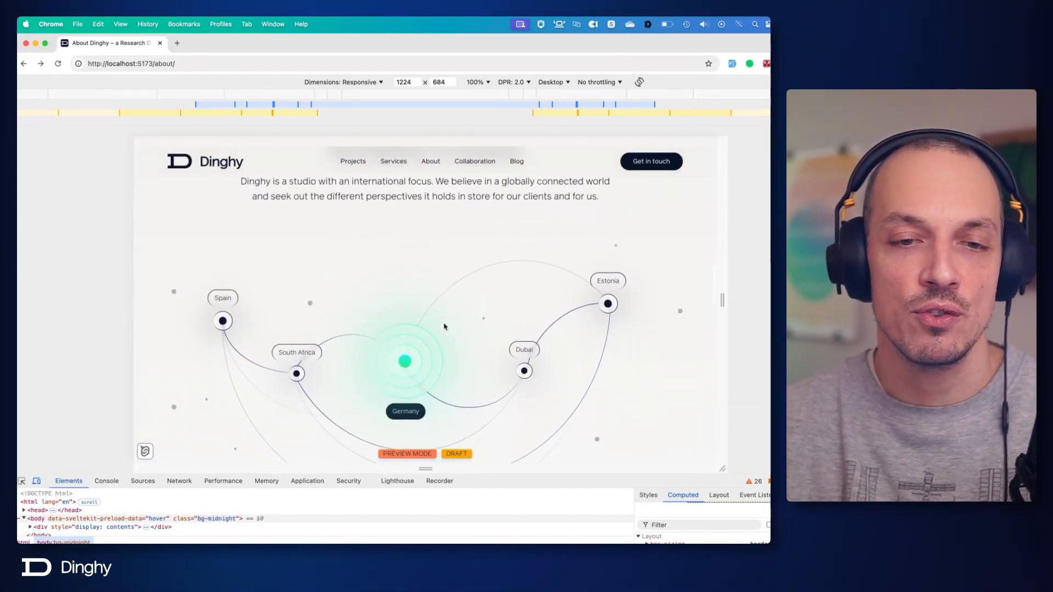
scroll(428, 280, up, 5)
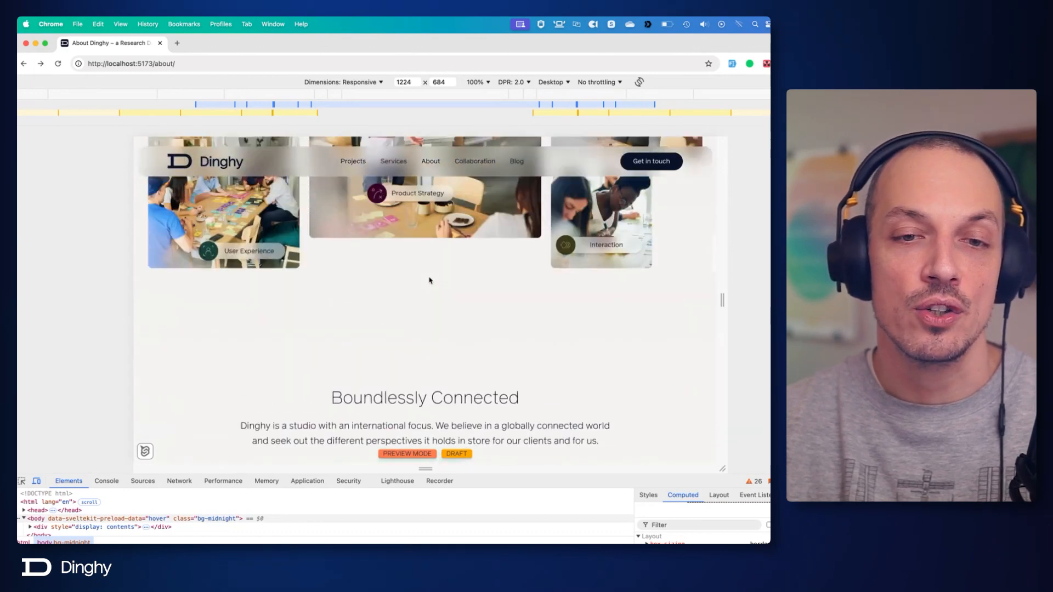
scroll(433, 282, down, 5)
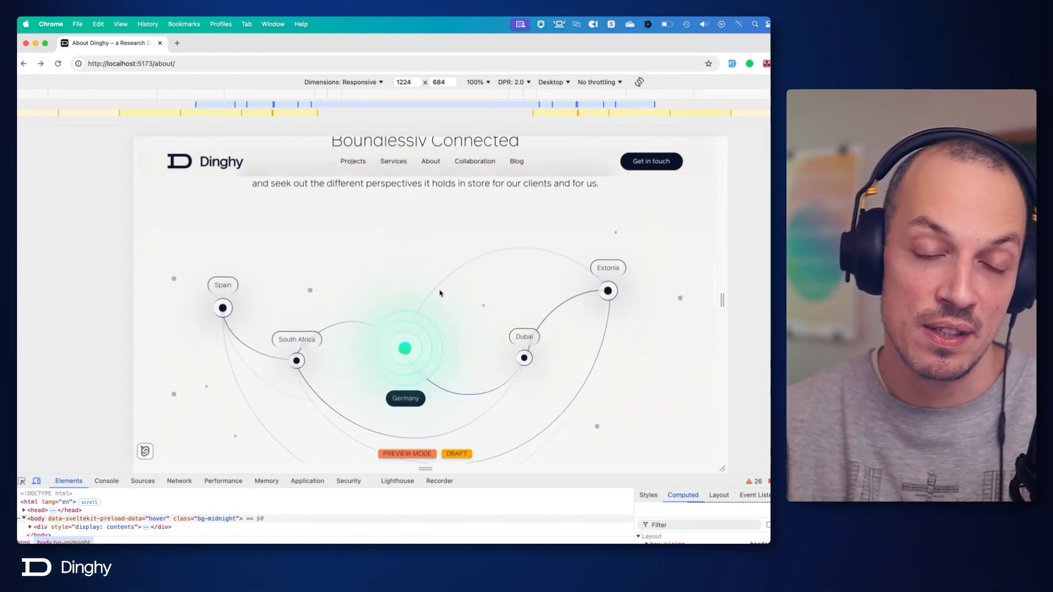
scroll(440, 287, down, 2)
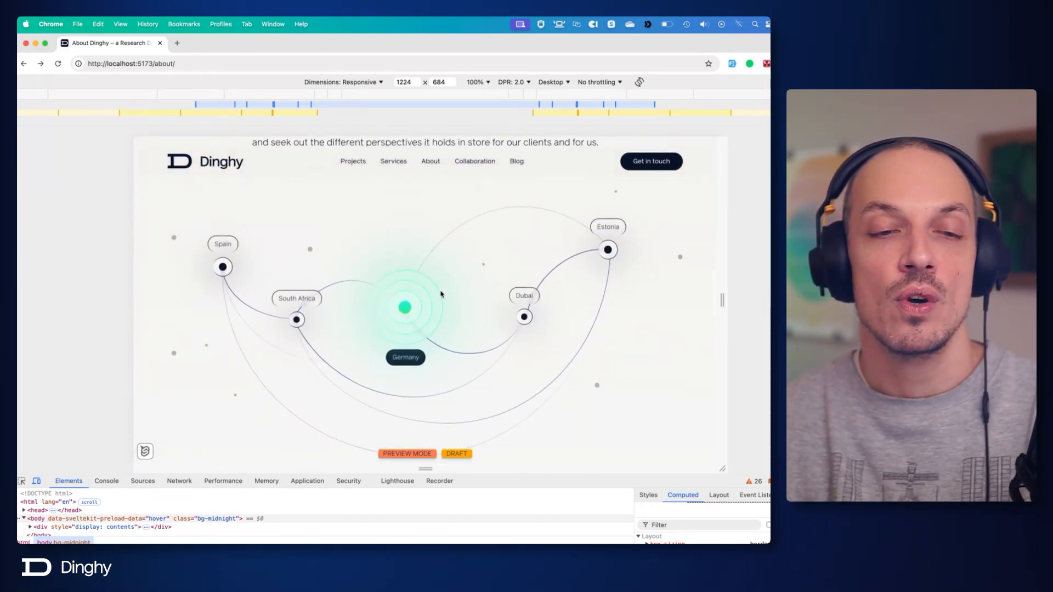